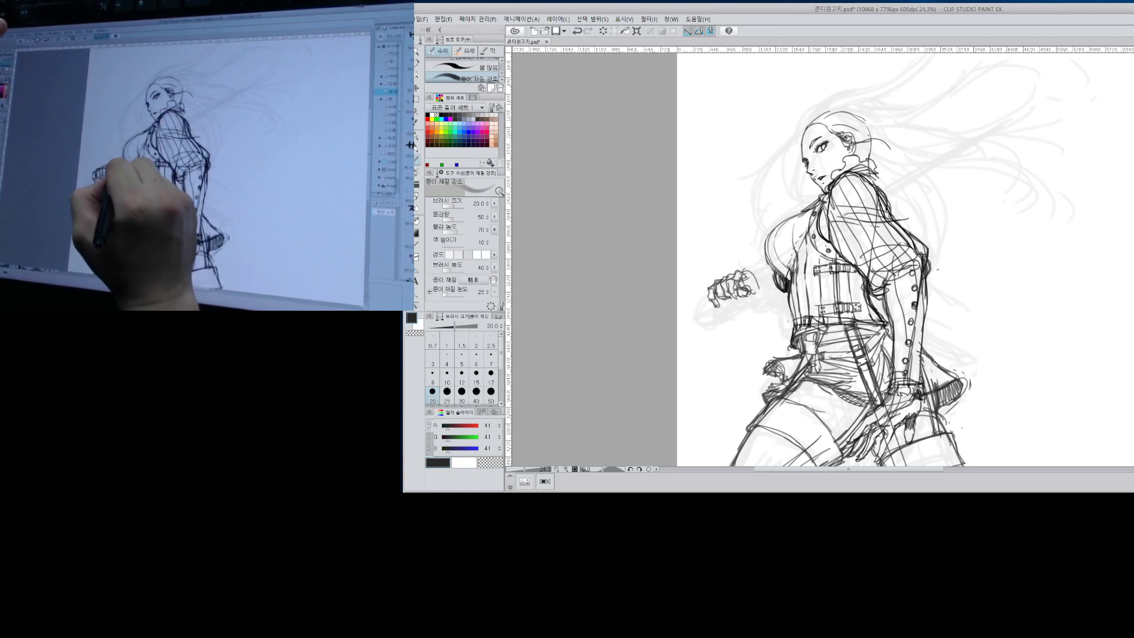
Sketch the curled fingers and the back of the character's outstretched fist.
mouse_move(743, 276)
left_mouse_down()
mouse_move(754, 295)
mouse_move(703, 306)
mouse_move(724, 304)
left_mouse_up()
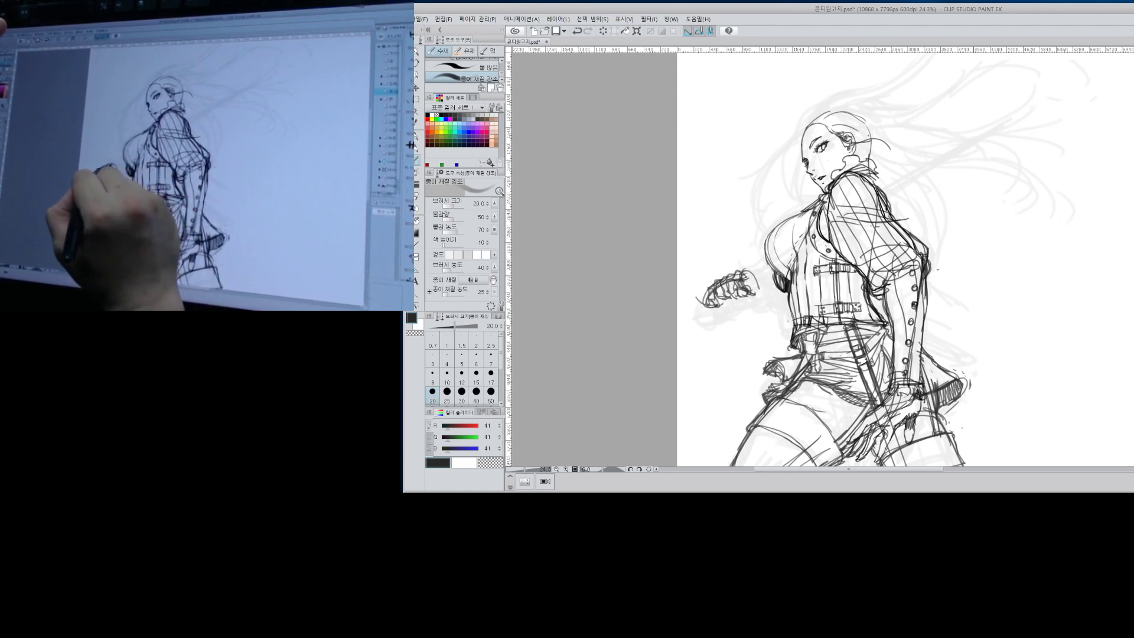
key("ctrl+z")
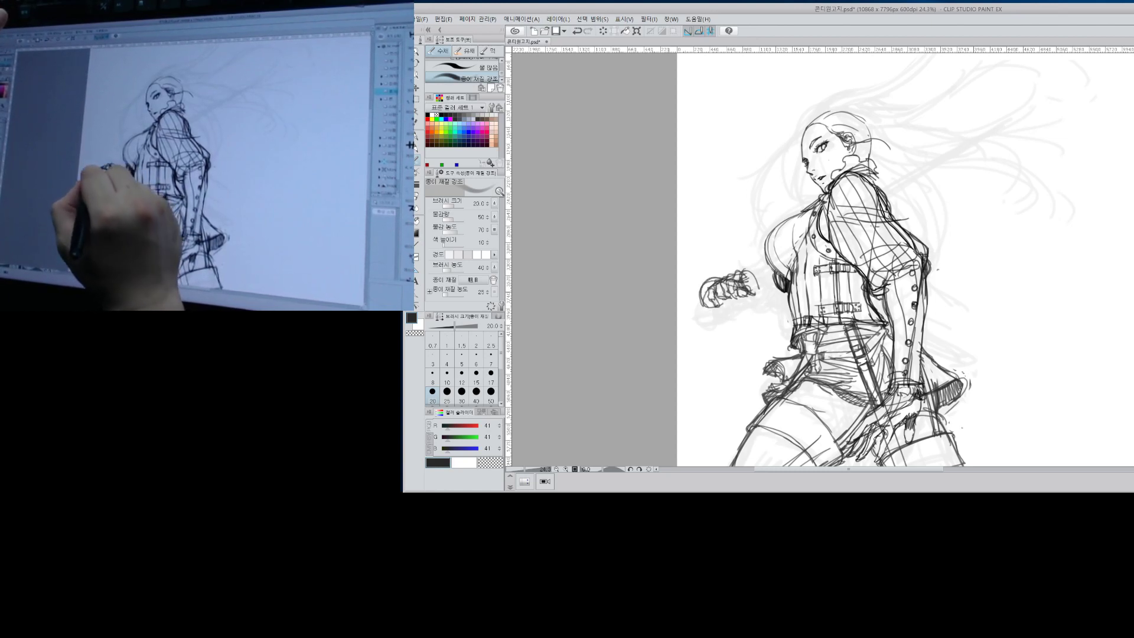
mouse_move(728, 279)
left_mouse_down()
mouse_move(747, 275)
mouse_move(702, 309)
left_mouse_up()
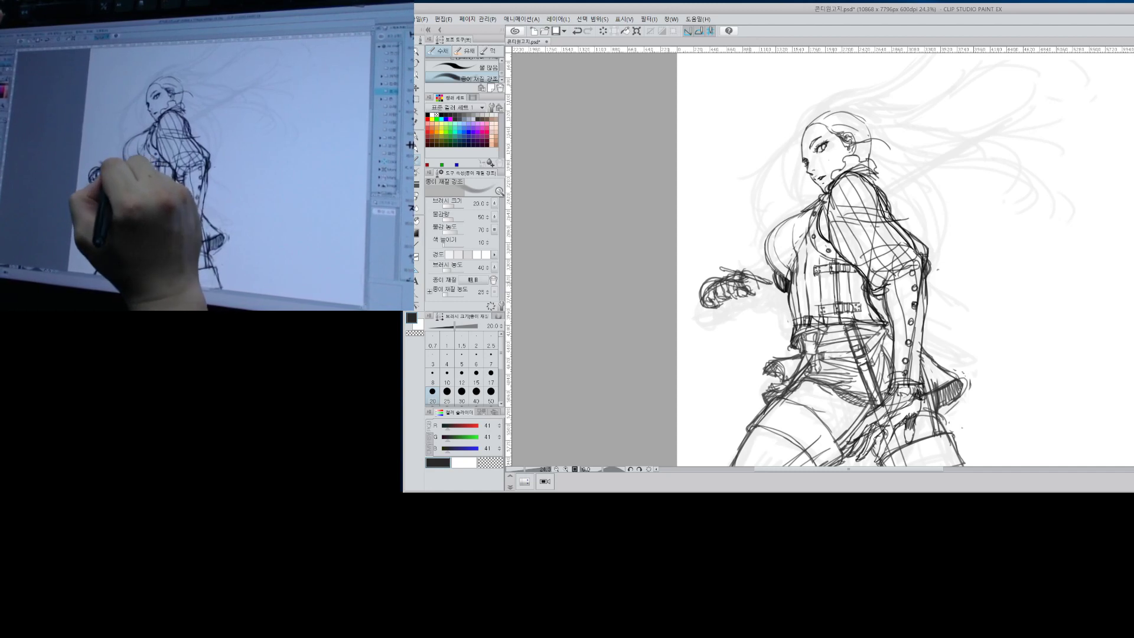
left_click_drag(742, 278, 771, 288)
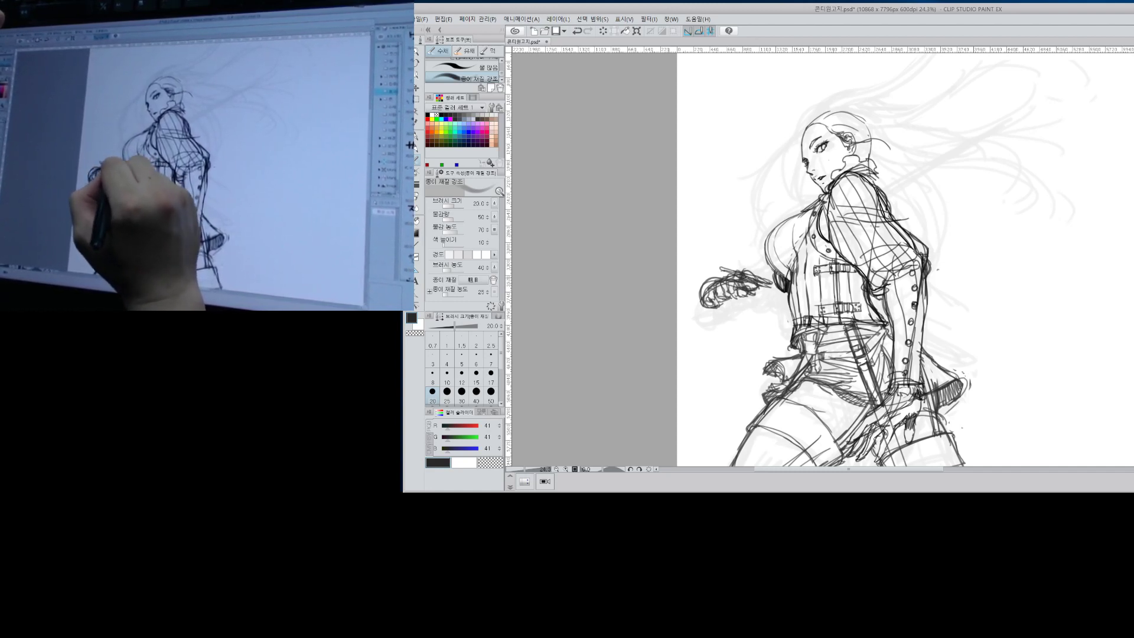
Draw the sword's straight blade edges running from the fist across the torso to a tip well behind the shoulder.
left_click(1028, 145, "shift")
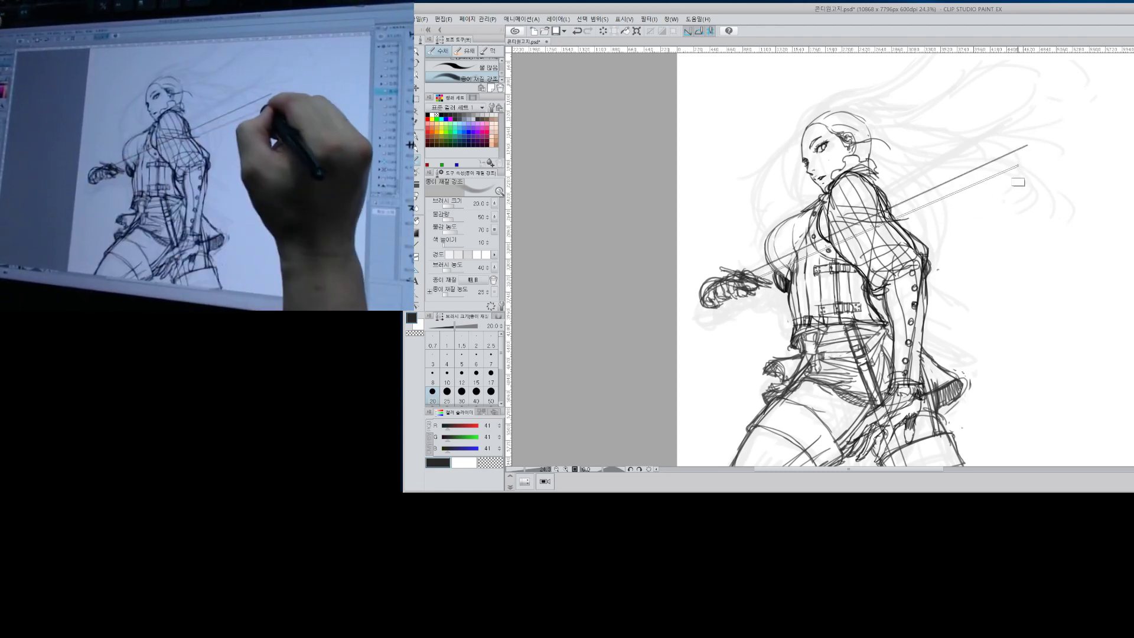
left_click(1021, 156, "shift")
mouse_move(1006, 155)
left_mouse_down()
mouse_move(1022, 152)
mouse_move(756, 277)
mouse_move(742, 298)
left_mouse_up()
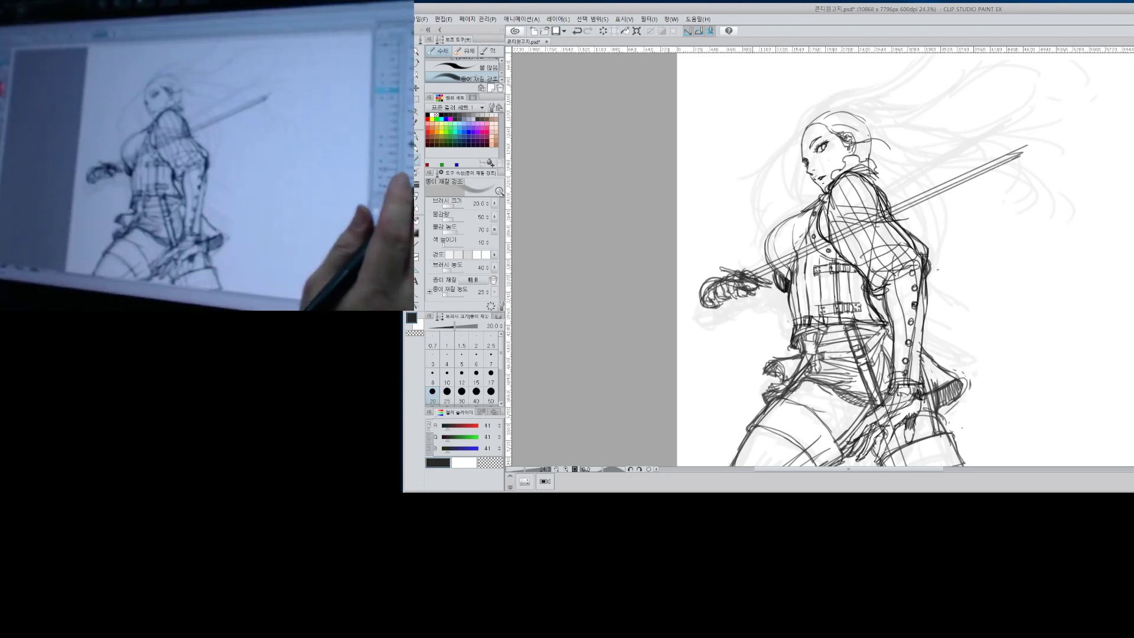
Sketch the underside of the outstretched hand and the lower forearm line joining it to the vest.
key("alt+space")
left_click_drag(1058, 284, 1004, 284)
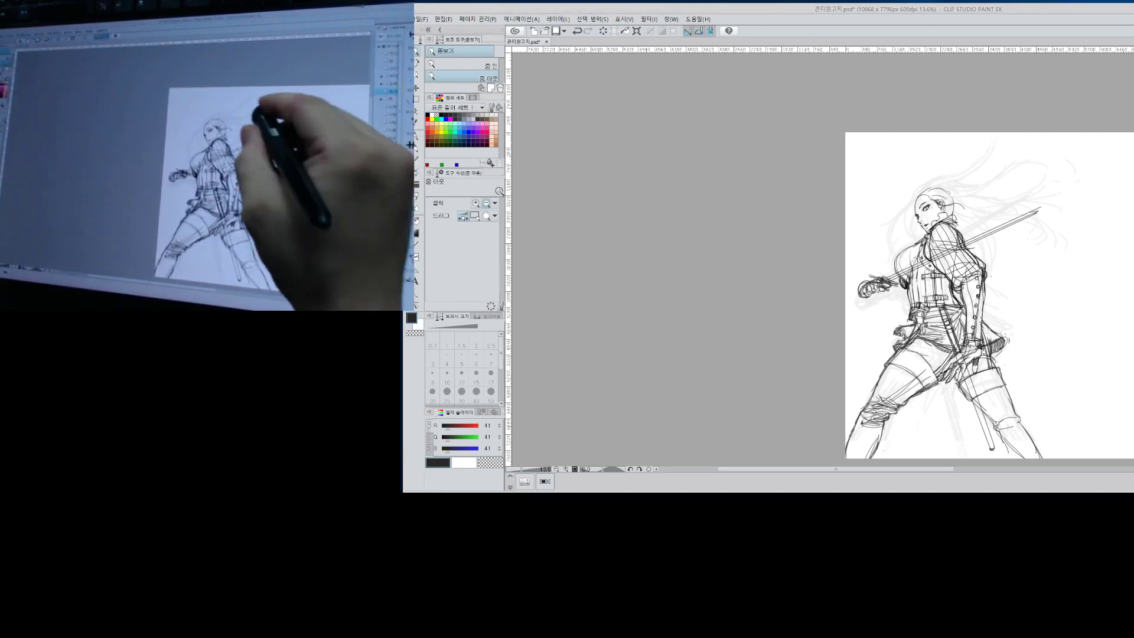
left_click_drag(927, 314, 946, 298)
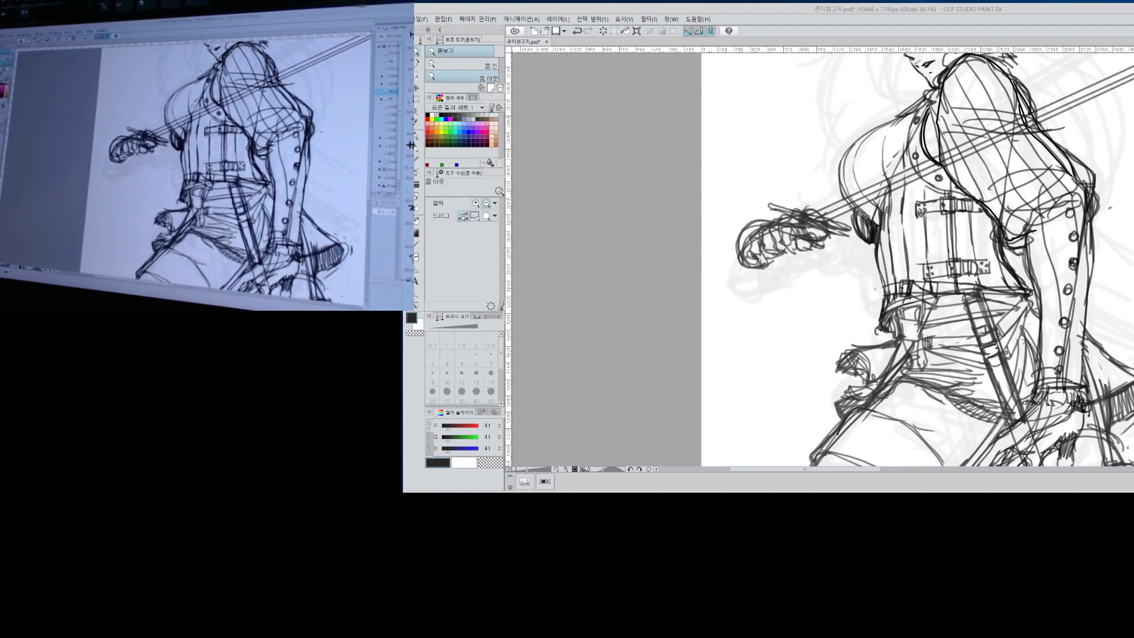
left_click(800, 259)
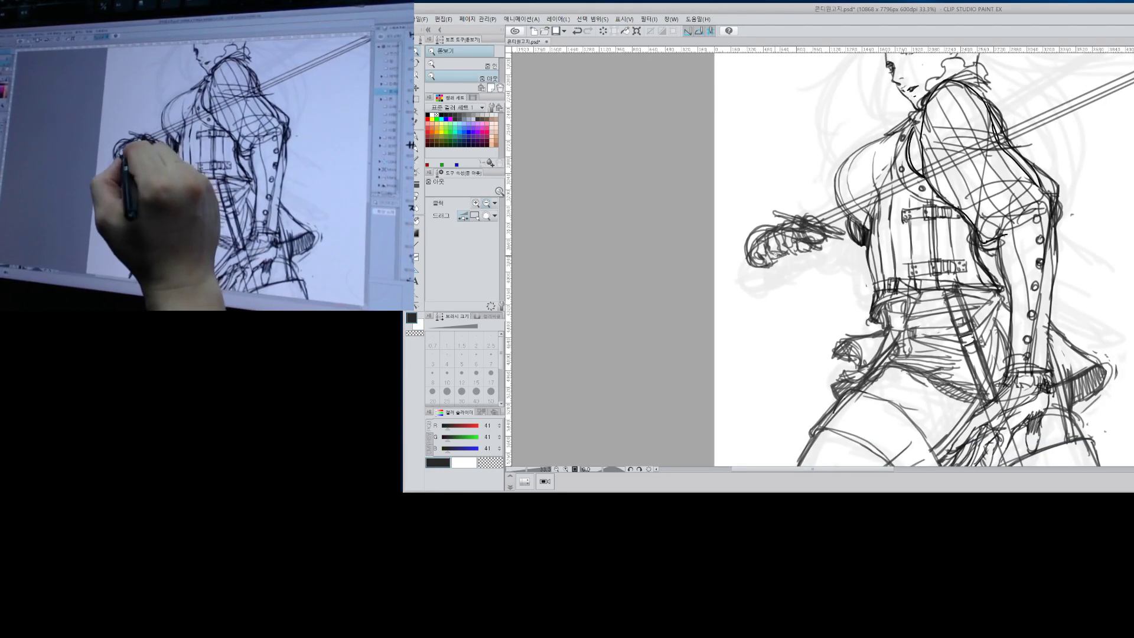
left_click_drag(776, 255, 812, 251)
mouse_move(827, 213)
left_mouse_down()
mouse_move(786, 219)
mouse_move(815, 230)
left_mouse_up()
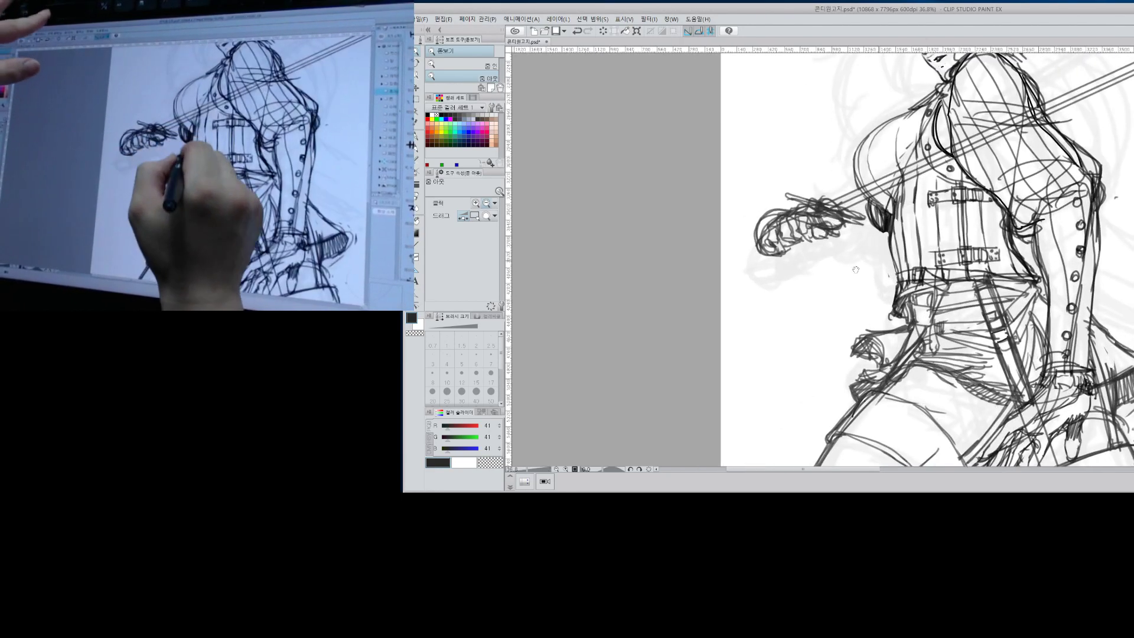
left_click_drag(855, 270, 791, 288)
key("b")
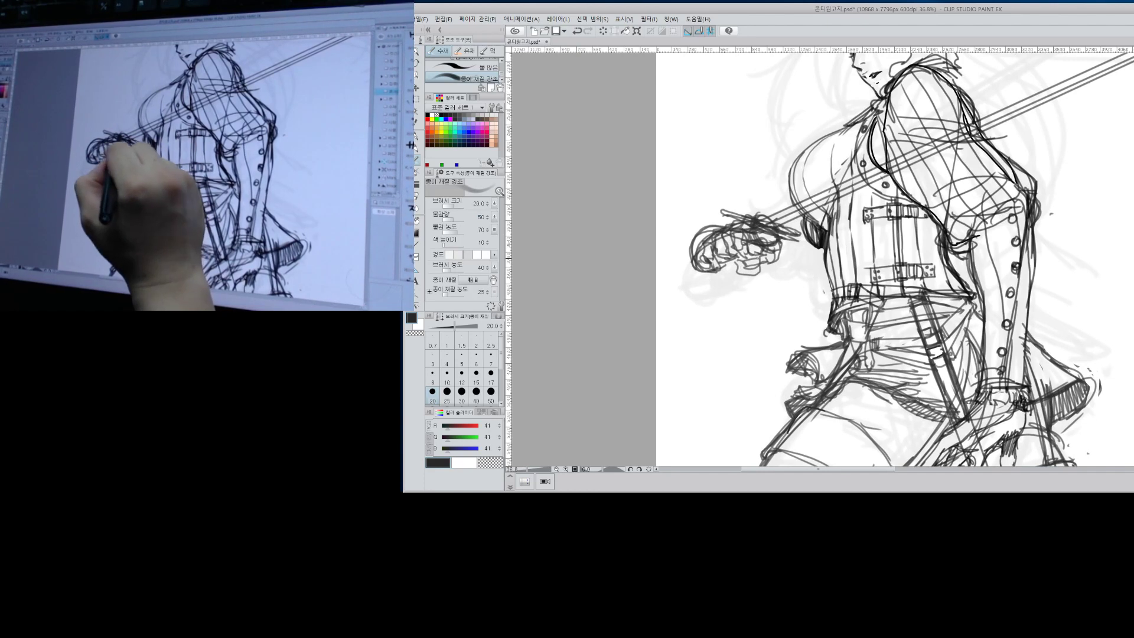
left_click_drag(774, 265, 826, 280)
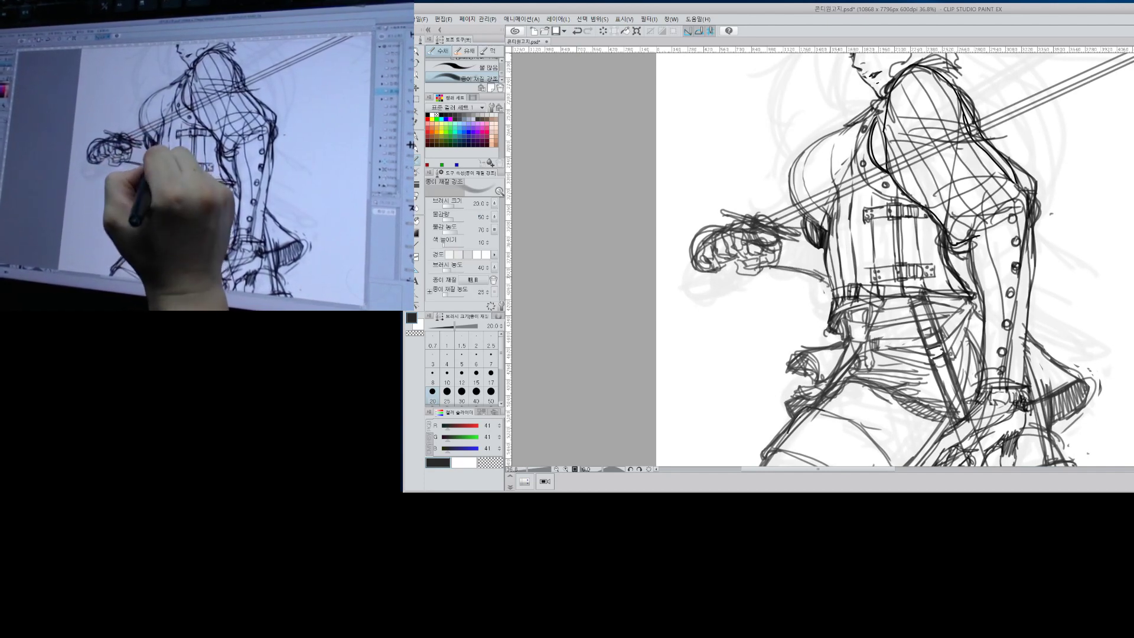
mouse_move(773, 261)
left_mouse_down()
mouse_move(826, 272)
mouse_move(815, 278)
mouse_move(826, 284)
left_mouse_up()
Sketch the upper and lower outlines of a long wavy hair lock blowing back from the hairline towards the sword tip.
key("e")
key("alt+space")
mouse_move(1022, 222)
left_mouse_down()
mouse_move(987, 248)
mouse_move(998, 254)
left_mouse_up()
mouse_move(1022, 328)
left_mouse_down()
mouse_move(1052, 346)
mouse_move(1109, 307)
mouse_move(1076, 301)
left_mouse_up()
left_click_drag(901, 306, 1127, 373)
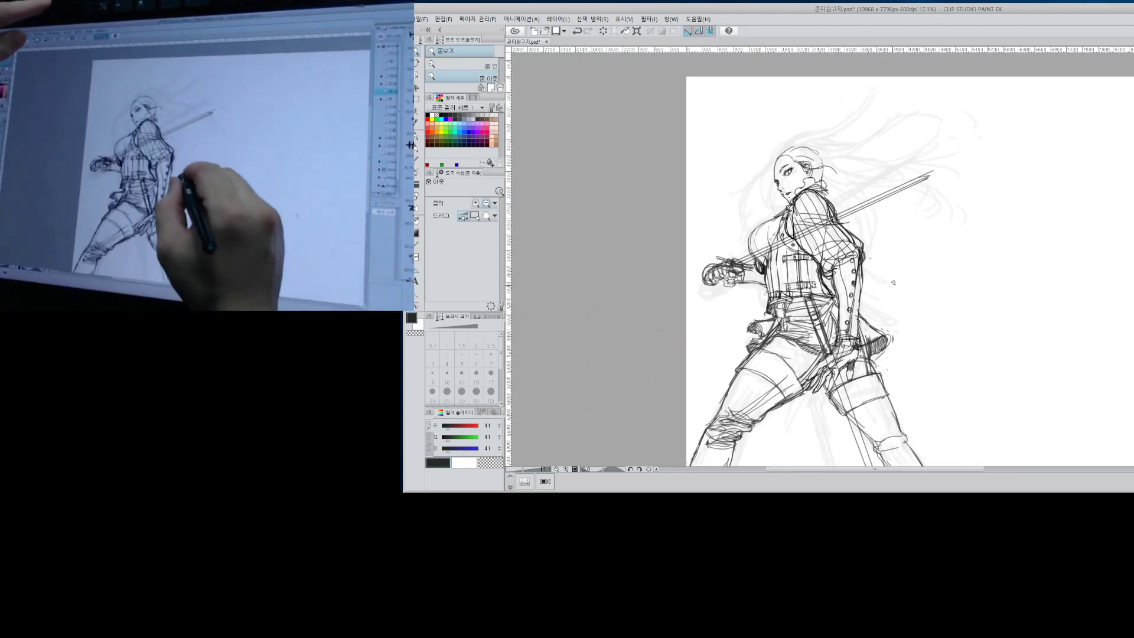
left_click(894, 283)
left_click_drag(891, 278, 982, 378)
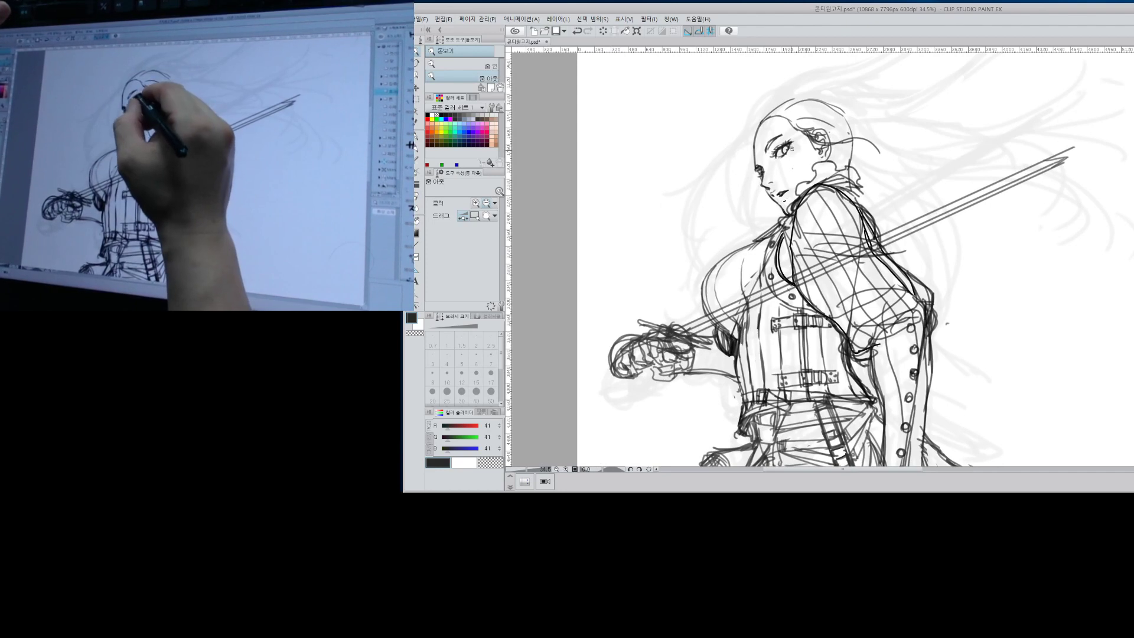
key("b")
mouse_move(765, 118)
left_mouse_down()
mouse_move(836, 96)
mouse_move(964, 140)
left_mouse_up()
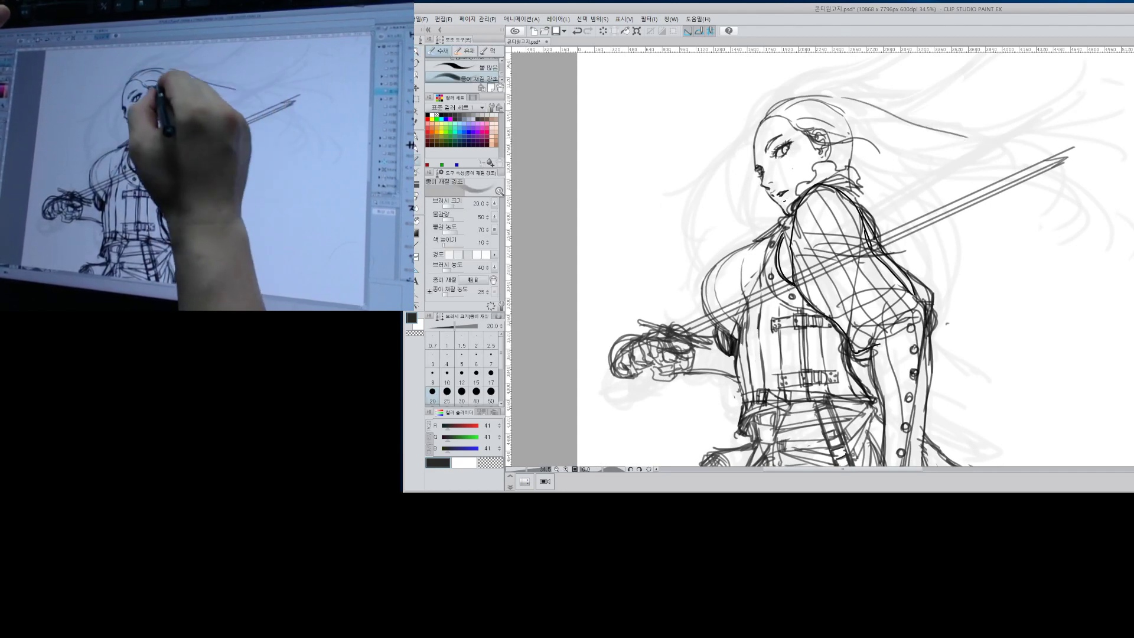
mouse_move(880, 153)
left_mouse_down()
mouse_move(979, 166)
mouse_move(1057, 139)
left_mouse_up()
left_click_drag(979, 166, 1064, 153)
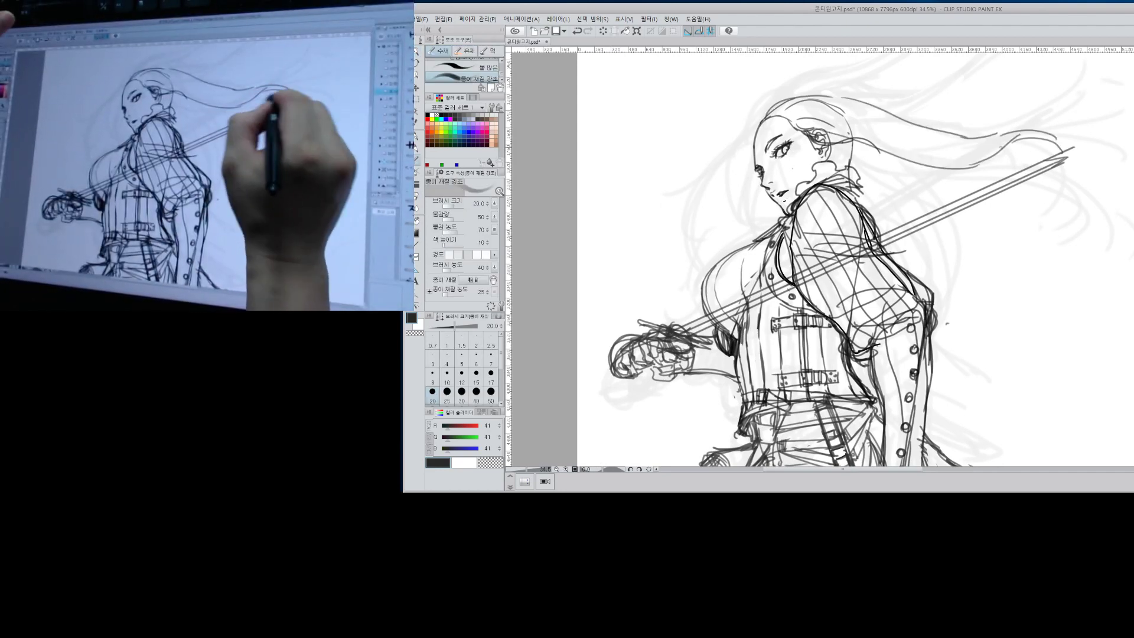
Reinforce the long flowing lock and give it a hooked, curled end around the sword tip.
mouse_move(951, 137)
left_mouse_down()
mouse_move(1025, 125)
mouse_move(1064, 163)
left_mouse_up()
mouse_move(864, 150)
left_mouse_down()
mouse_move(1033, 131)
mouse_move(1068, 169)
mouse_move(1097, 170)
left_mouse_up()
left_click_drag(1070, 148, 1103, 160)
mouse_move(875, 146)
left_mouse_down()
mouse_move(998, 161)
mouse_move(1080, 155)
left_mouse_up()
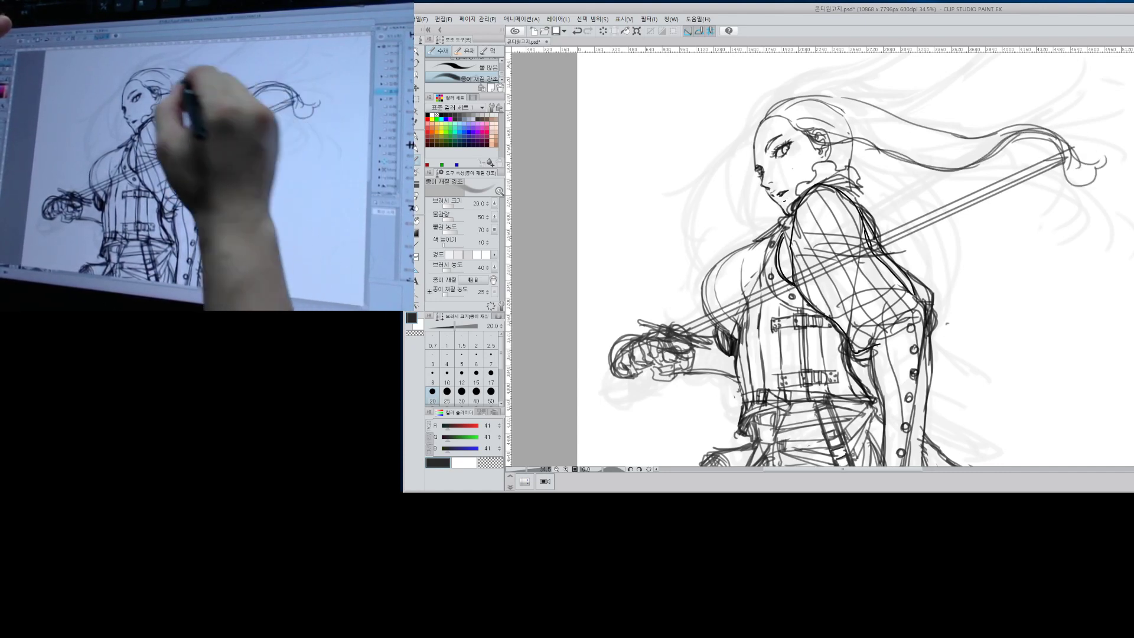
Sketch hair locks falling behind the shoulder to the elbow, with curled ends crossing the sword.
left_click_drag(834, 94, 966, 208)
mouse_move(886, 145)
left_mouse_down()
mouse_move(948, 224)
mouse_move(995, 255)
left_mouse_up()
left_click_drag(962, 206, 1011, 236)
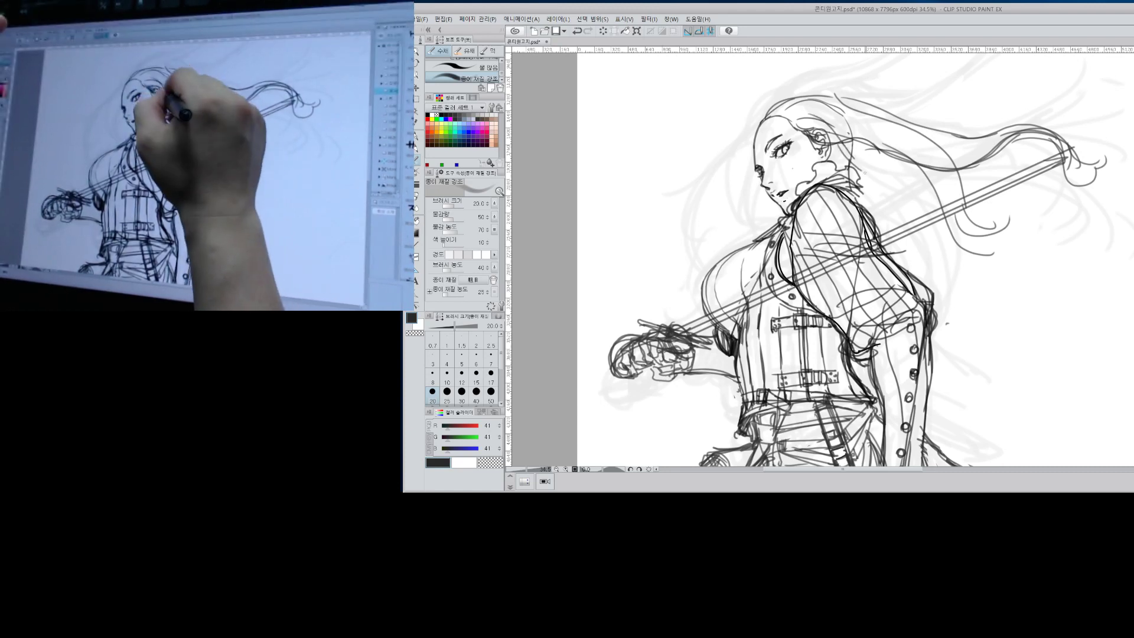
mouse_move(834, 148)
left_mouse_down()
mouse_move(925, 194)
mouse_move(948, 254)
left_mouse_up()
mouse_move(889, 161)
left_mouse_down()
mouse_move(952, 260)
mouse_move(952, 295)
mouse_move(966, 288)
mouse_move(980, 321)
left_mouse_up()
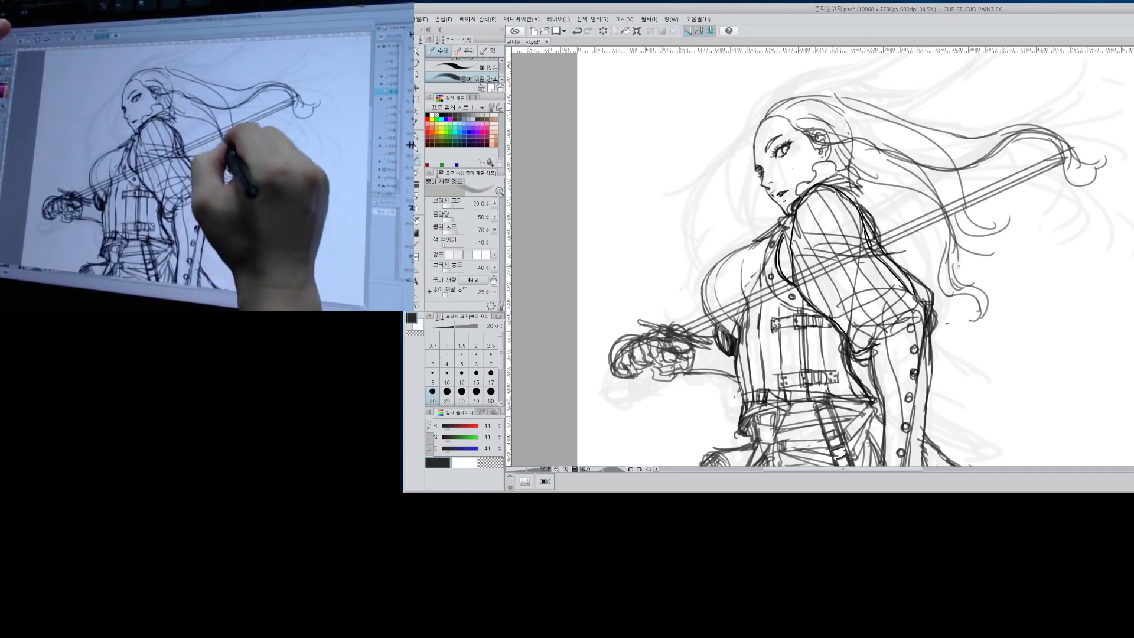
left_click_drag(865, 201, 880, 231)
mouse_move(867, 172)
left_mouse_down()
mouse_move(898, 231)
mouse_move(871, 199)
mouse_move(932, 254)
mouse_move(939, 293)
left_mouse_up()
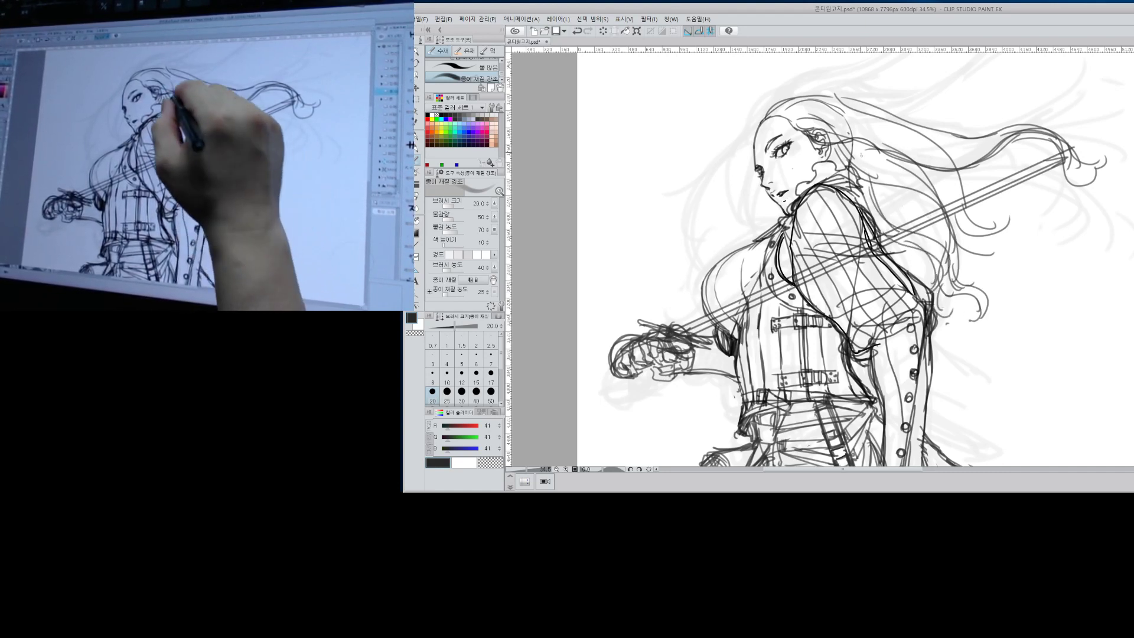
left_click_drag(861, 155, 919, 237)
Add a raised lock arching back from the crown and fill the hair behind the shoulder with inner strands and curled tips.
mouse_move(821, 104)
left_mouse_down()
mouse_move(926, 84)
mouse_move(971, 99)
left_mouse_up()
mouse_move(866, 109)
left_mouse_down()
mouse_move(977, 126)
mouse_move(997, 176)
left_mouse_up()
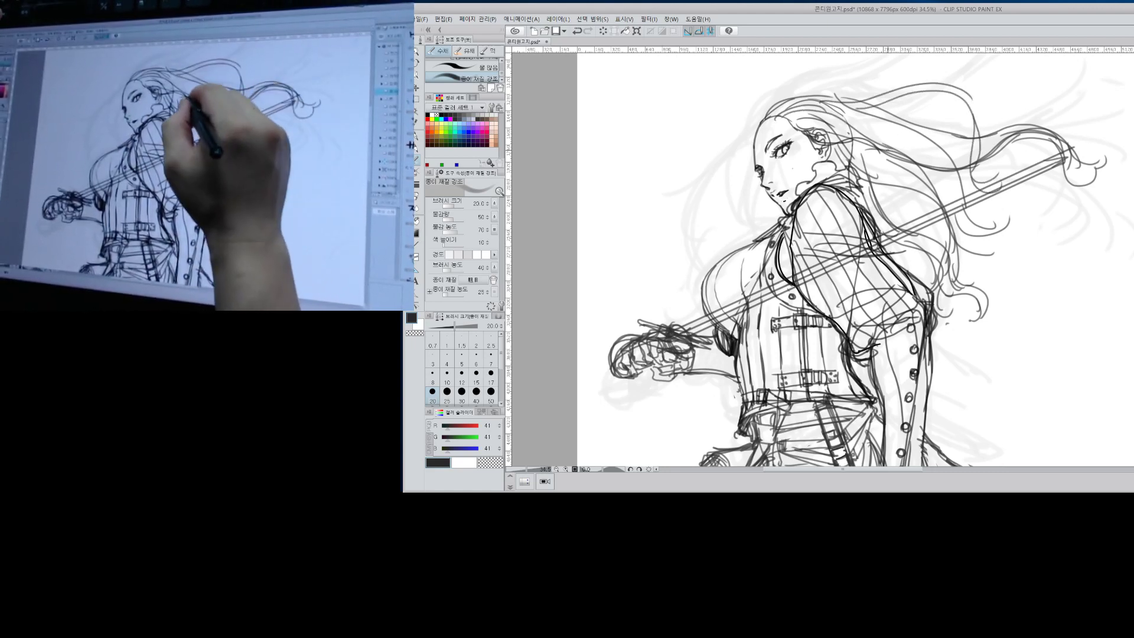
mouse_move(891, 155)
left_mouse_down()
mouse_move(909, 228)
mouse_move(898, 263)
left_mouse_up()
mouse_move(883, 165)
left_mouse_down()
mouse_move(895, 270)
mouse_move(926, 290)
left_mouse_up()
left_click_drag(1004, 200, 993, 234)
mouse_move(998, 227)
left_mouse_down()
mouse_move(957, 243)
mouse_move(1018, 252)
mouse_move(981, 236)
left_mouse_up()
mouse_move(969, 169)
left_mouse_down()
mouse_move(1005, 158)
mouse_move(1038, 185)
mouse_move(952, 281)
mouse_move(997, 270)
mouse_move(963, 289)
left_mouse_up()
left_click_drag(919, 167, 889, 206)
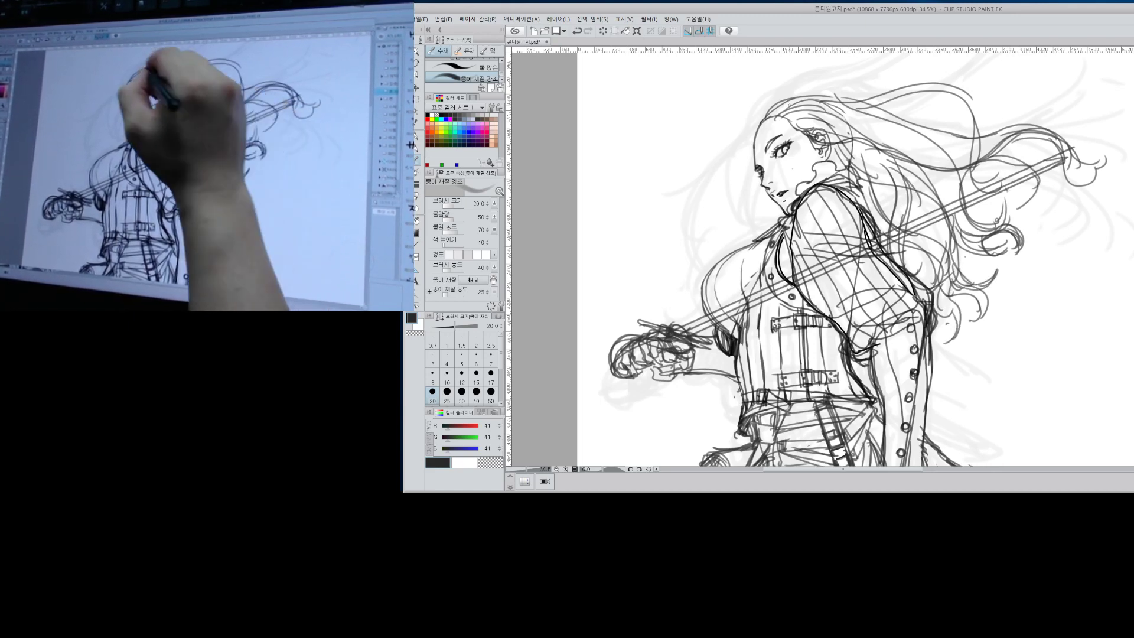
Build up the hair's top volume with long wavy strands arching from the forehead and crown.
mouse_move(774, 111)
left_mouse_down()
mouse_move(796, 95)
mouse_move(894, 139)
mouse_move(948, 140)
mouse_move(1004, 191)
left_mouse_up()
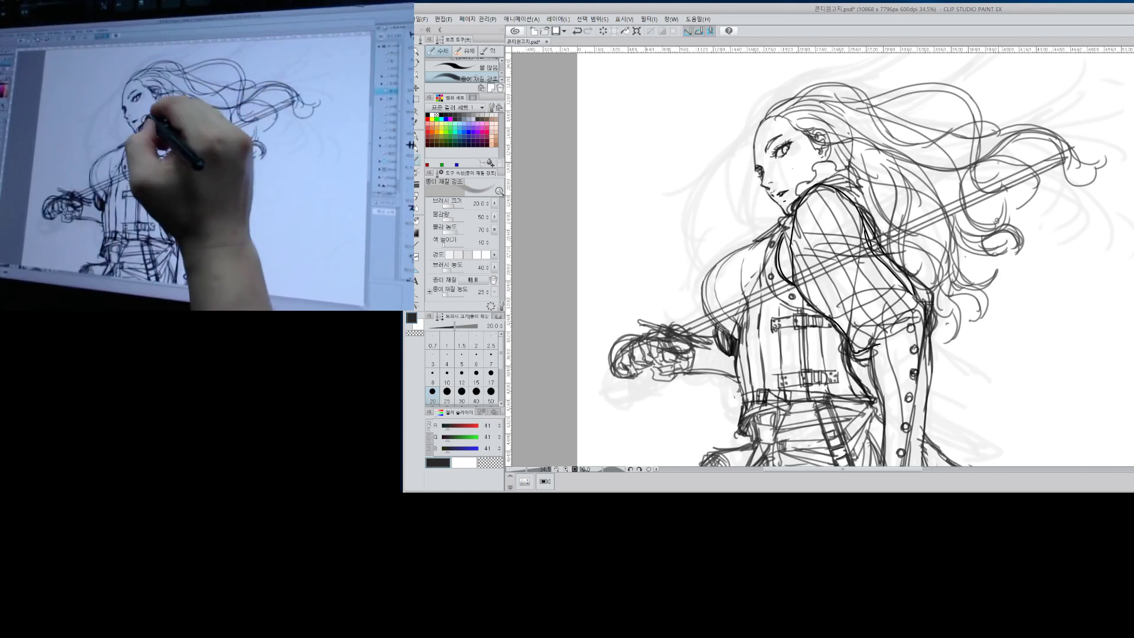
left_click_drag(813, 111, 979, 124)
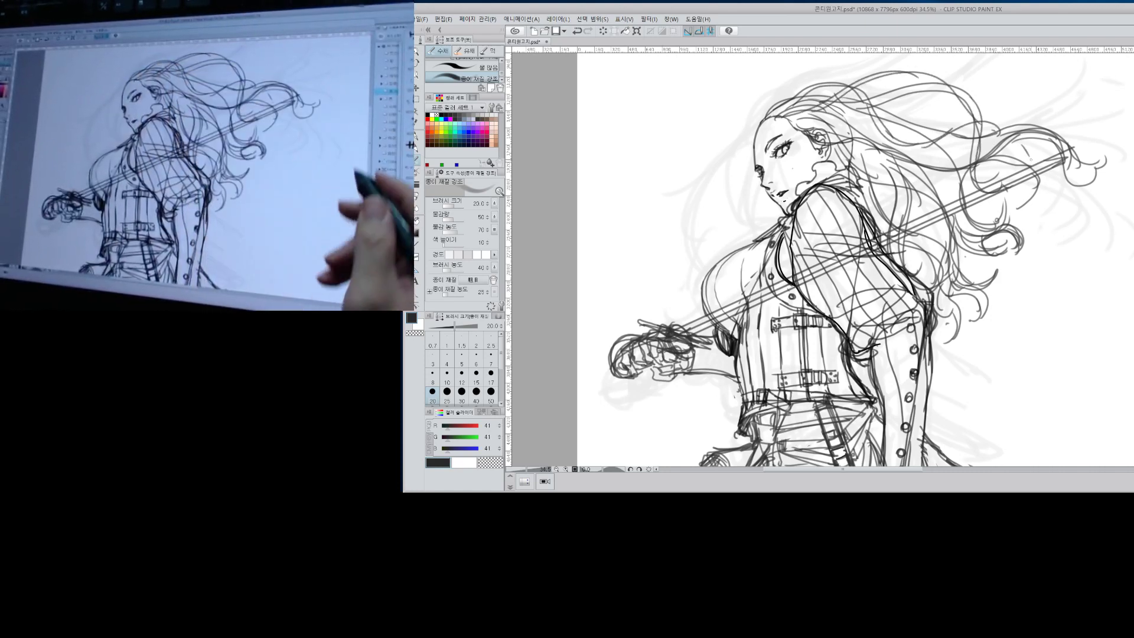
left_click_drag(1043, 331, 1028, 400)
mouse_move(754, 184)
left_mouse_down()
mouse_move(769, 164)
mouse_move(824, 139)
mouse_move(854, 94)
left_mouse_up()
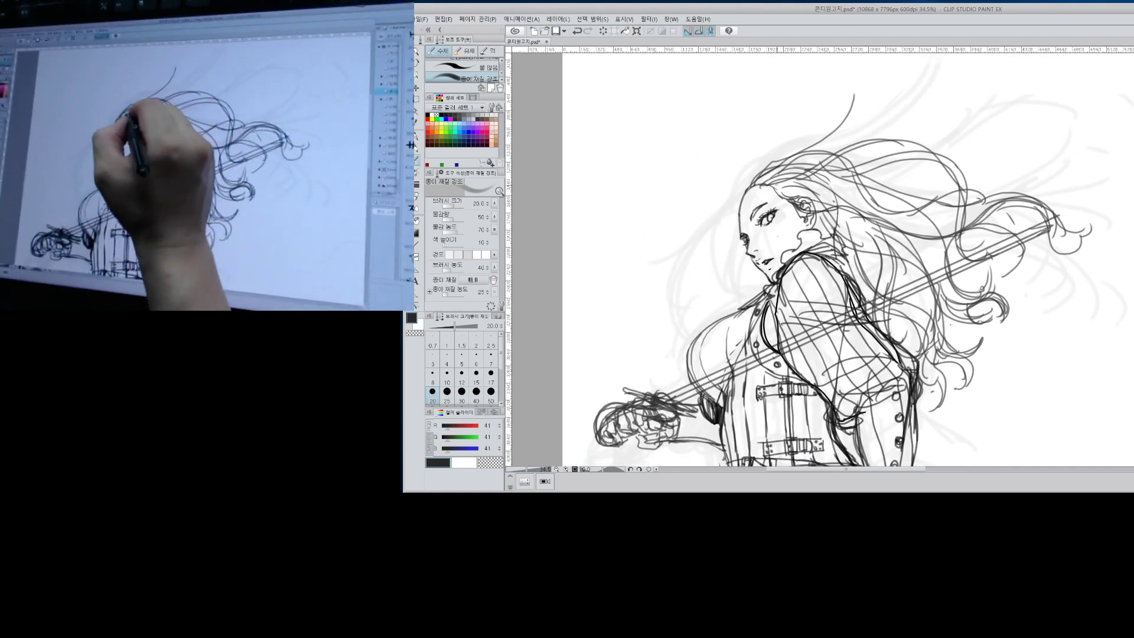
key("ctrl+z")
Draw a thin braid running back from the hairline over the ear into the loose hair.
left_click_drag(823, 184, 894, 200)
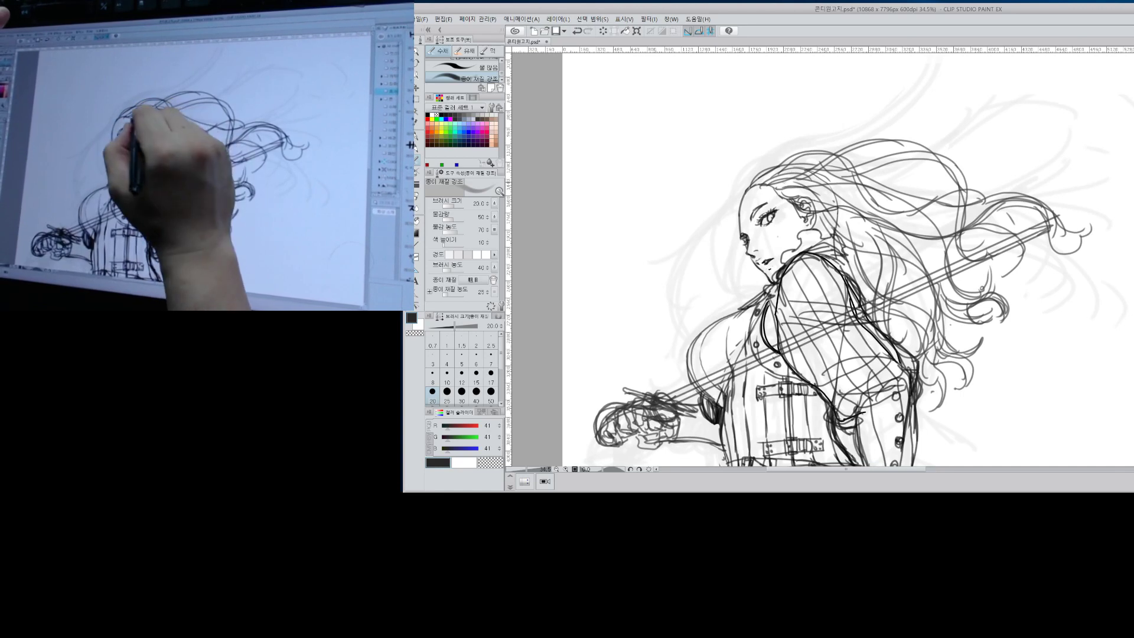
mouse_move(779, 183)
left_mouse_down()
mouse_move(901, 192)
mouse_move(912, 221)
left_mouse_up()
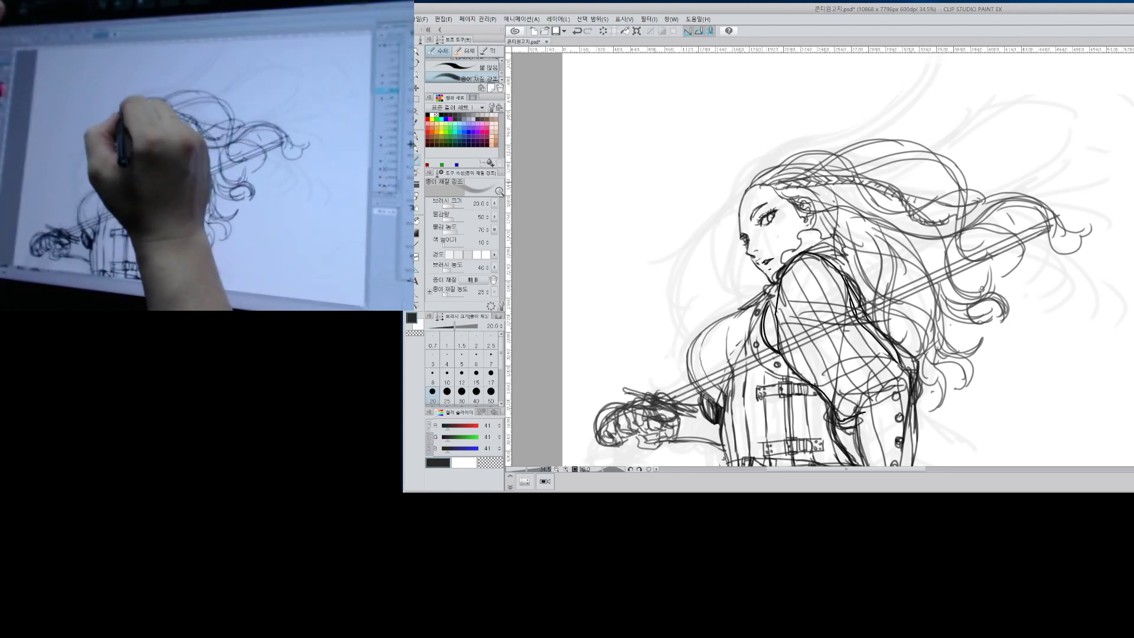
Sketch long curved locks sweeping from the forehead down in front of the face towards the chest and sword.
mouse_move(763, 179)
left_mouse_down()
mouse_move(706, 246)
mouse_move(692, 309)
left_mouse_up()
left_click_drag(754, 187, 697, 307)
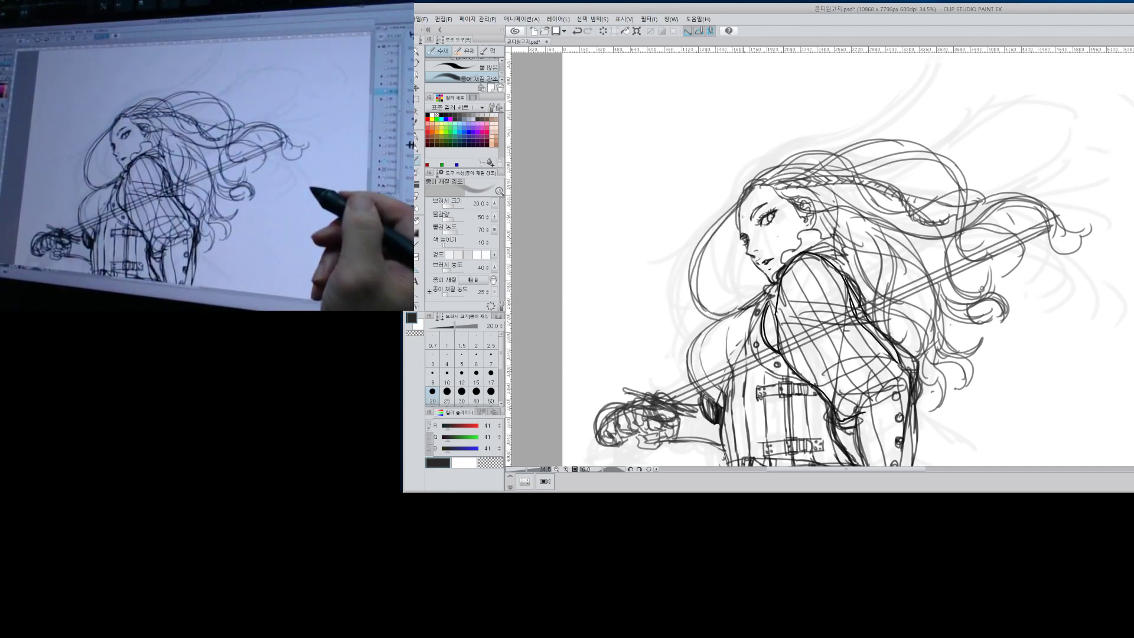
mouse_move(738, 201)
left_mouse_down()
mouse_move(724, 310)
mouse_move(718, 283)
left_mouse_up()
key("ctrl+z")
left_click_drag(733, 213, 648, 377)
left_click_drag(754, 262, 731, 302)
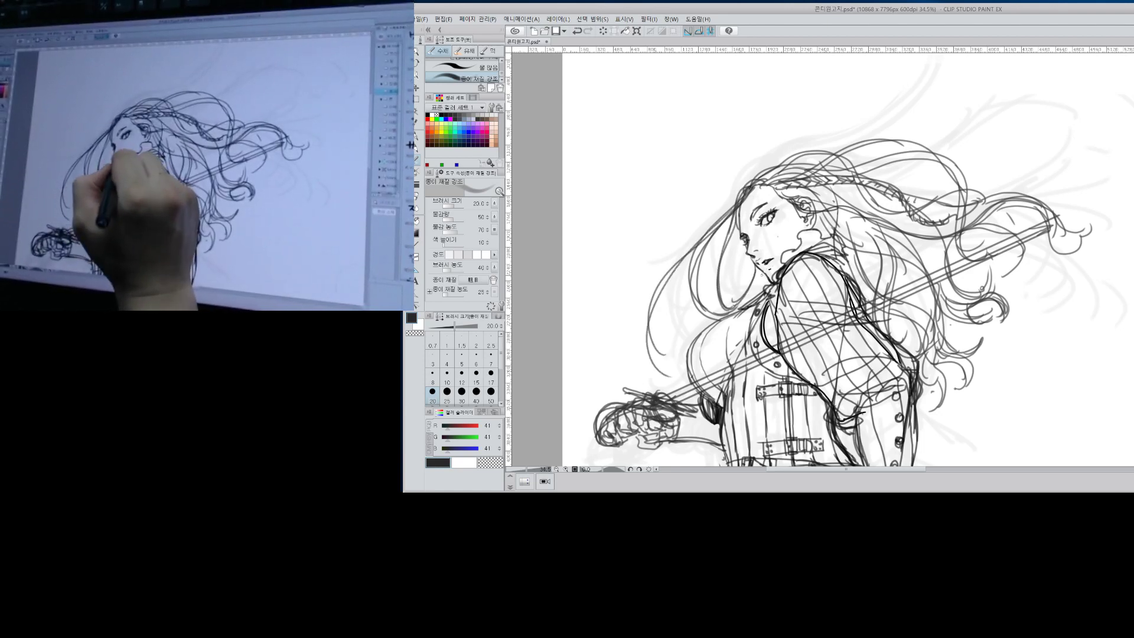
Sketch windblown locks whipping upward from the forehead above the crown, with curved ends.
mouse_move(742, 177)
left_mouse_down()
mouse_move(771, 122)
mouse_move(843, 77)
left_mouse_up()
left_click_drag(798, 148, 798, 205)
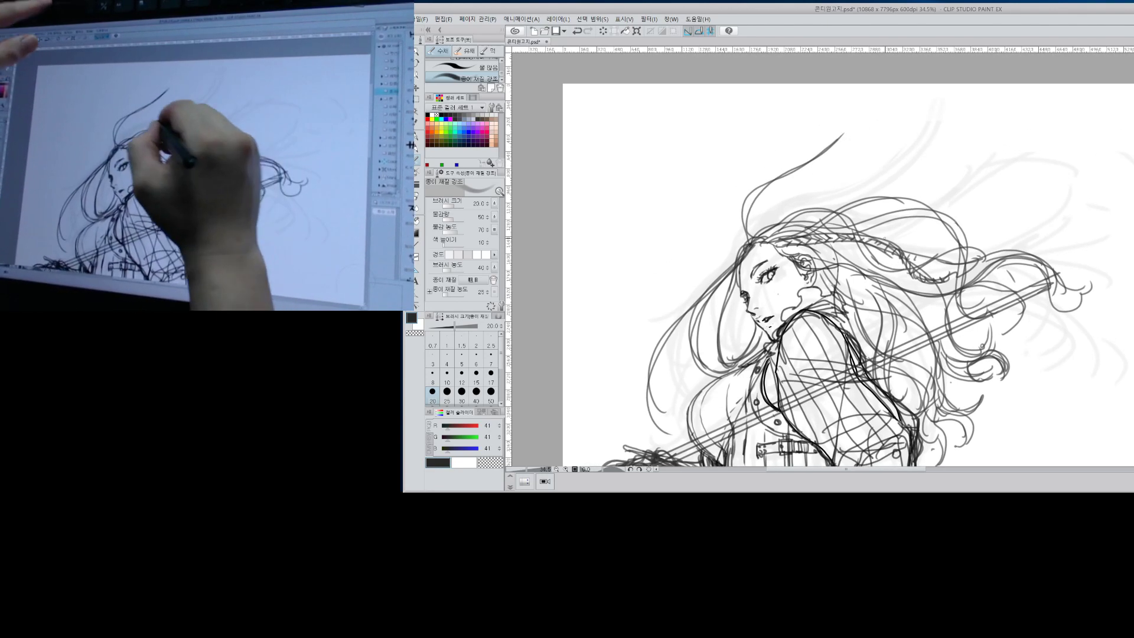
mouse_move(748, 240)
left_mouse_down()
mouse_move(766, 185)
mouse_move(849, 84)
left_mouse_up()
mouse_move(839, 138)
left_mouse_down()
mouse_move(750, 242)
mouse_move(839, 161)
left_mouse_up()
left_click_drag(762, 183, 915, 146)
mouse_move(748, 245)
left_mouse_down()
mouse_move(738, 208)
mouse_move(841, 165)
left_mouse_up()
left_click_drag(775, 219, 876, 188)
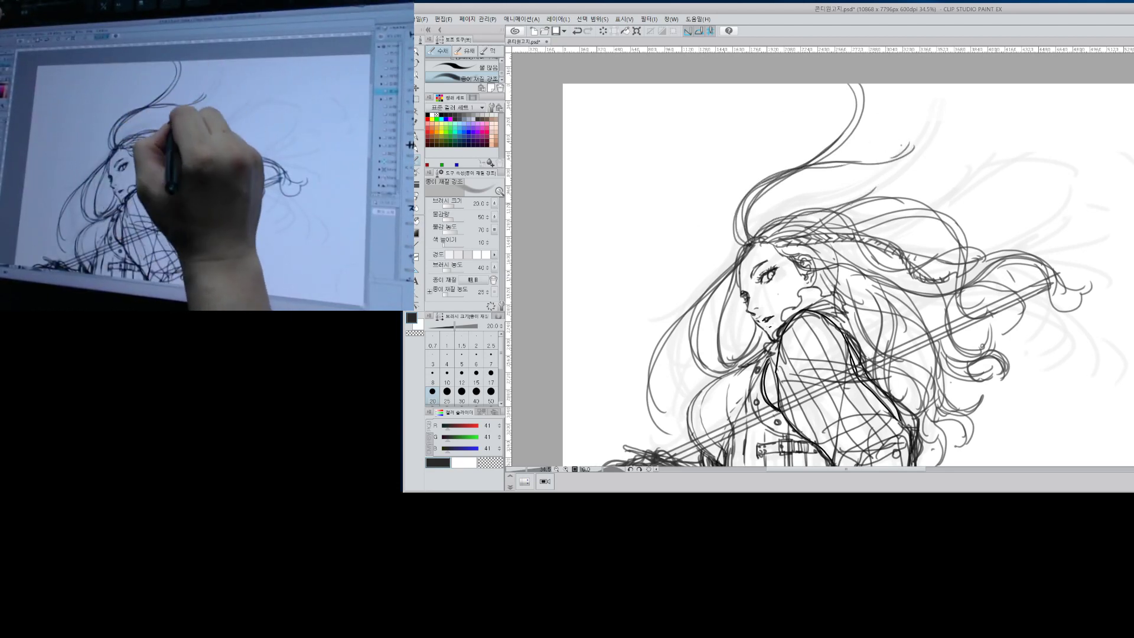
Reinforce the front hair strands that fall from the hairline beside the face.
left_click_drag(745, 244, 730, 295)
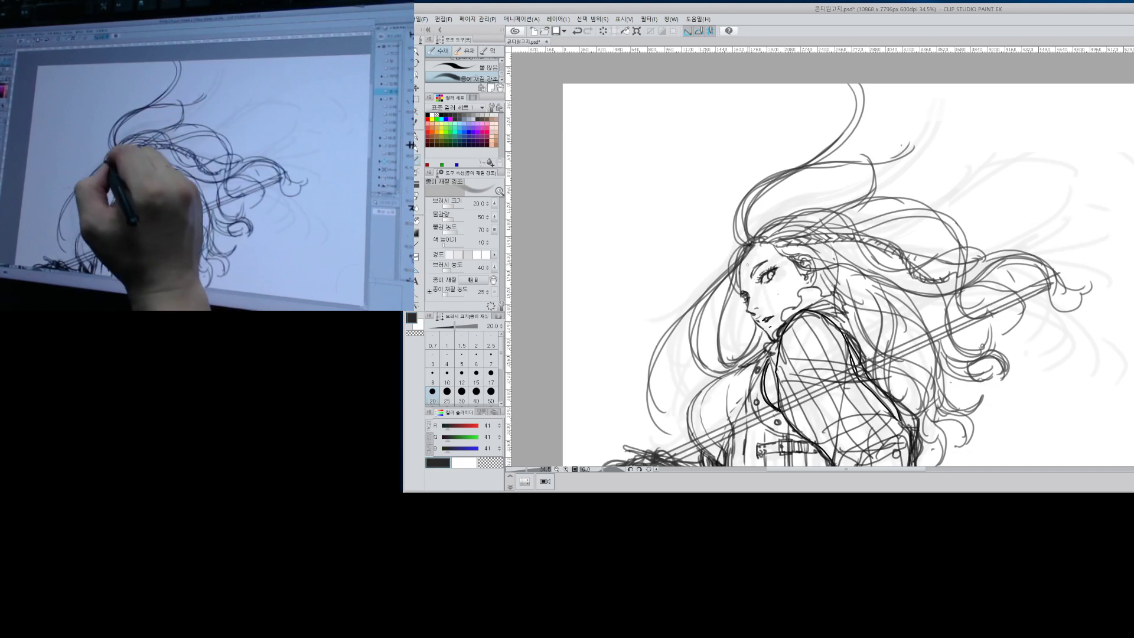
mouse_move(761, 242)
left_mouse_down()
mouse_move(724, 288)
mouse_move(713, 349)
left_mouse_up()
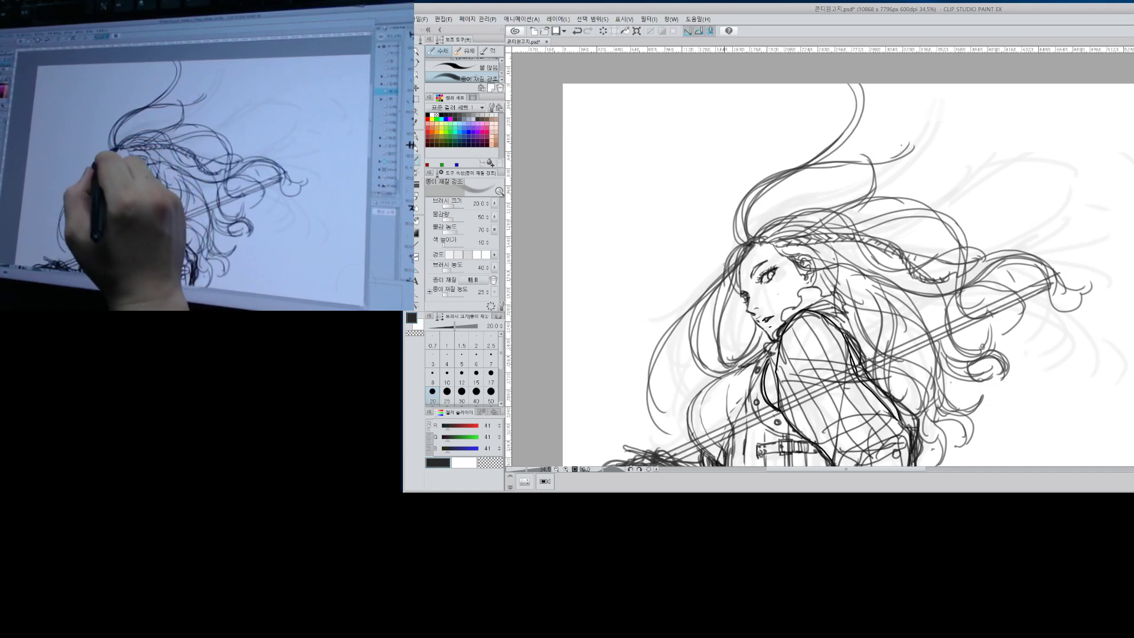
left_click_drag(725, 286, 728, 367)
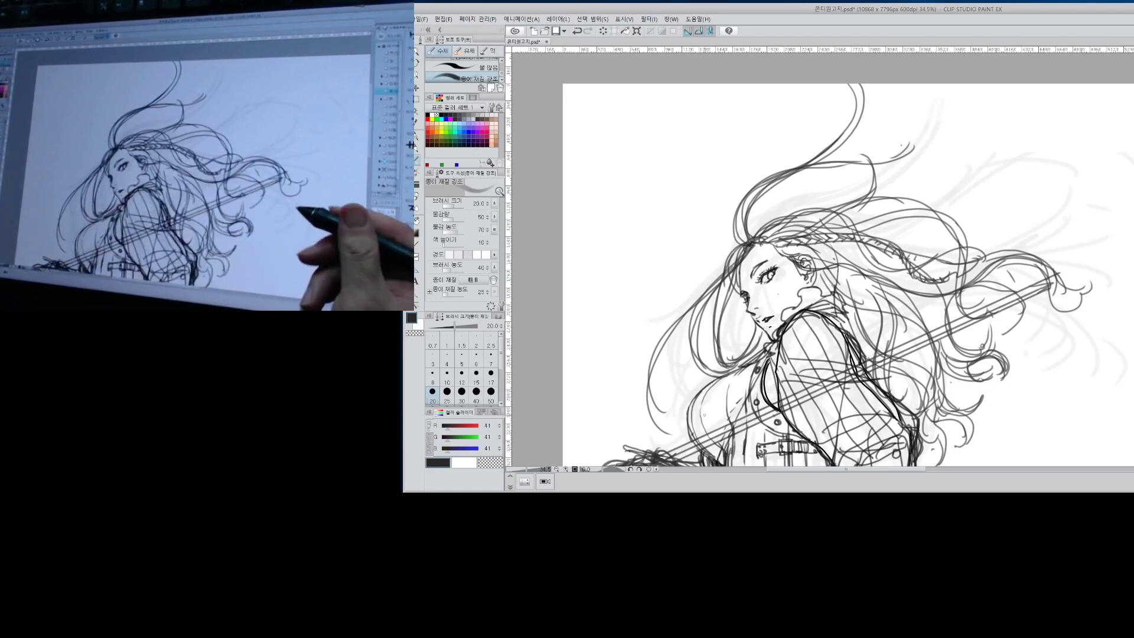
key("alt+space")
left_click(1084, 309)
left_click_drag(1085, 310, 1040, 313)
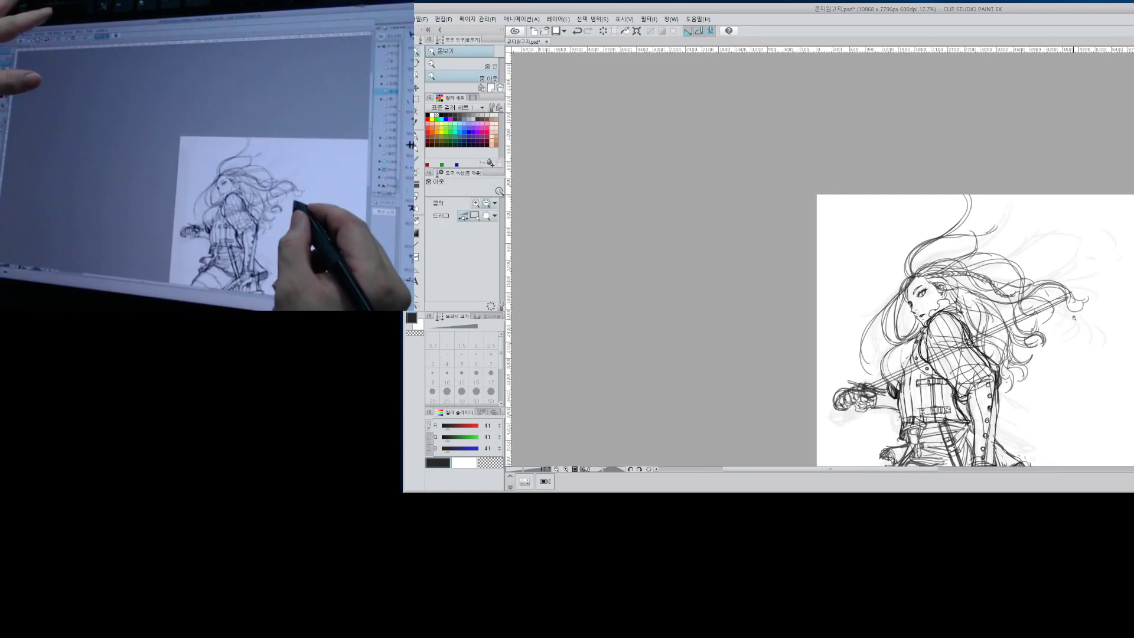
Sketch long curling locks of windblown hair trailing behind the shoulder and elbow, below the sword blade.
left_click_drag(1058, 391, 926, 218)
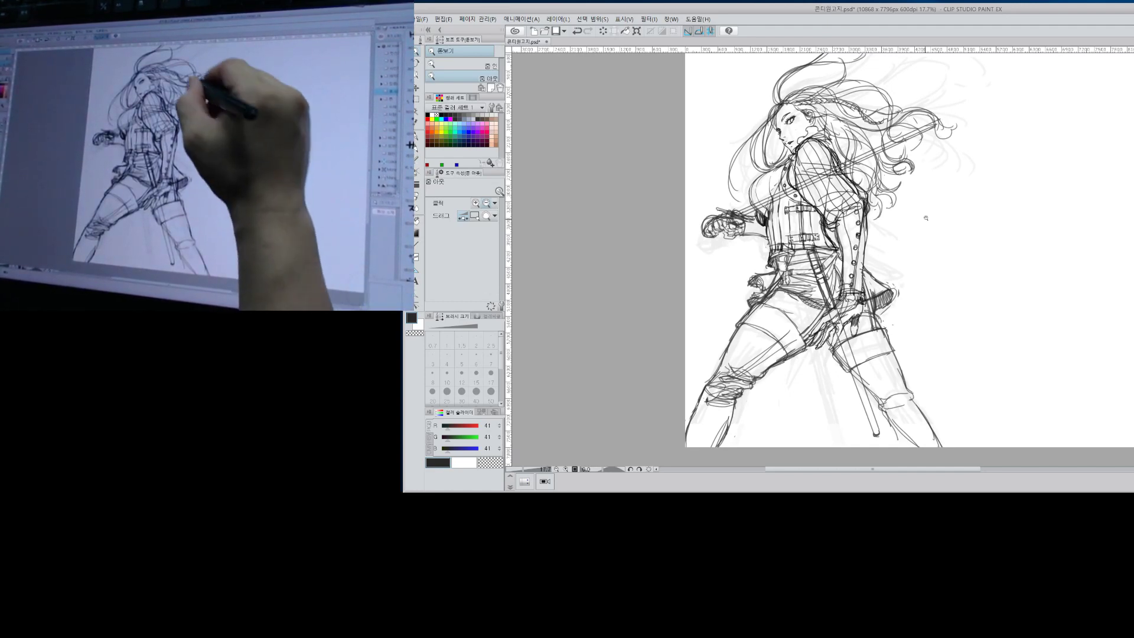
left_click_drag(906, 110, 951, 110)
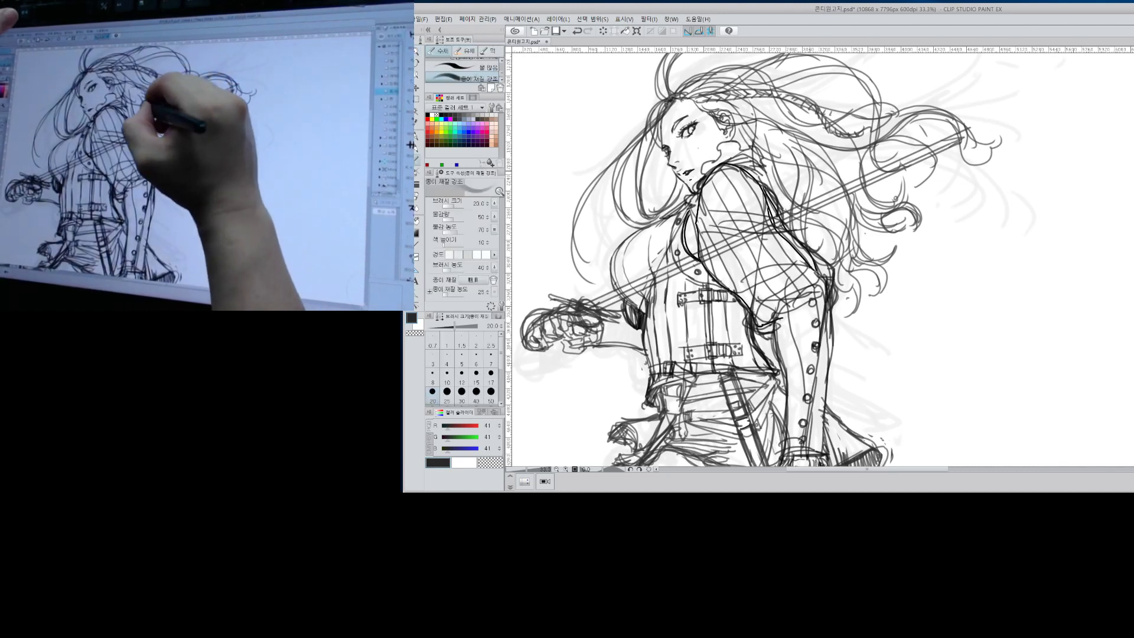
mouse_move(778, 166)
left_mouse_down()
mouse_move(798, 178)
mouse_move(867, 289)
mouse_move(923, 310)
mouse_move(915, 345)
left_mouse_up()
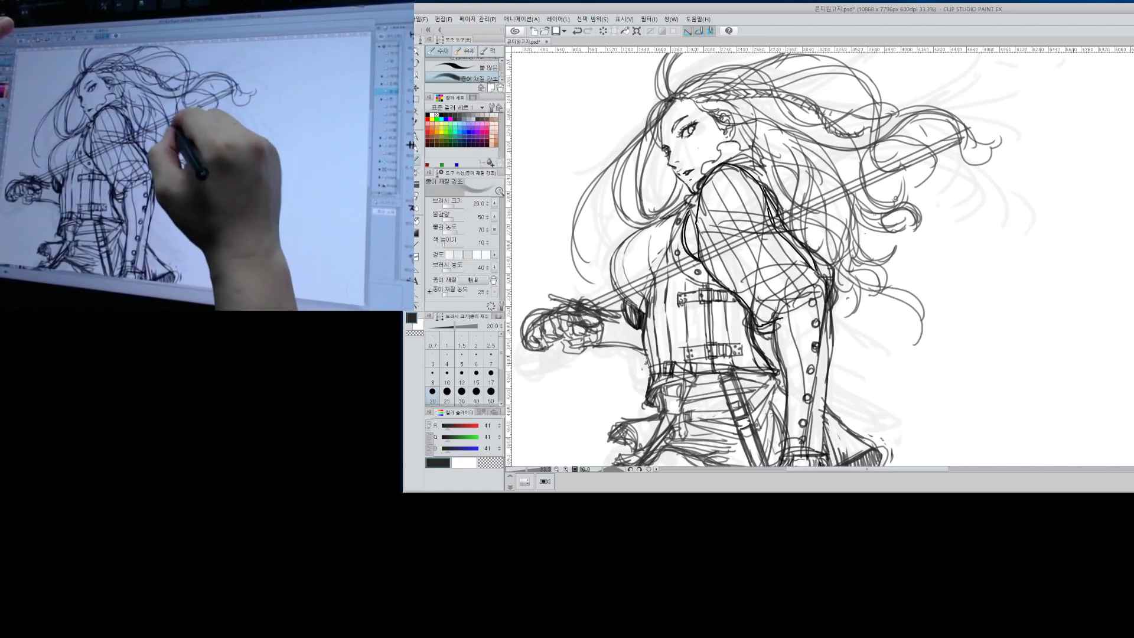
mouse_move(939, 214)
left_mouse_down()
mouse_move(864, 266)
mouse_move(952, 264)
mouse_move(919, 265)
mouse_move(845, 316)
mouse_move(848, 339)
left_mouse_up()
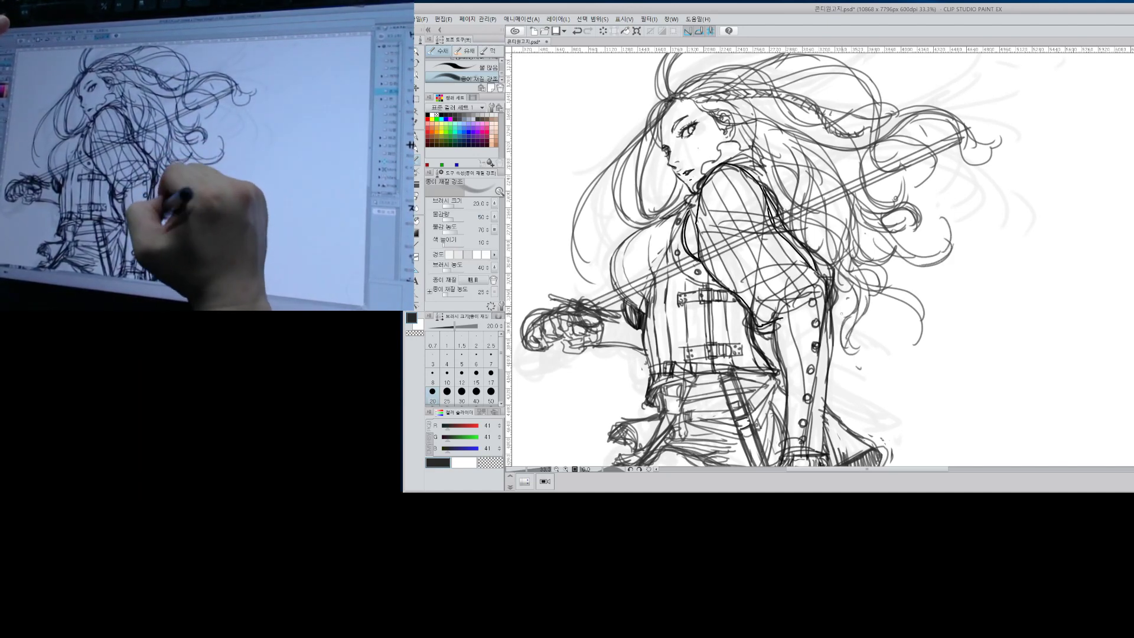
left_click_drag(719, 91, 750, 85)
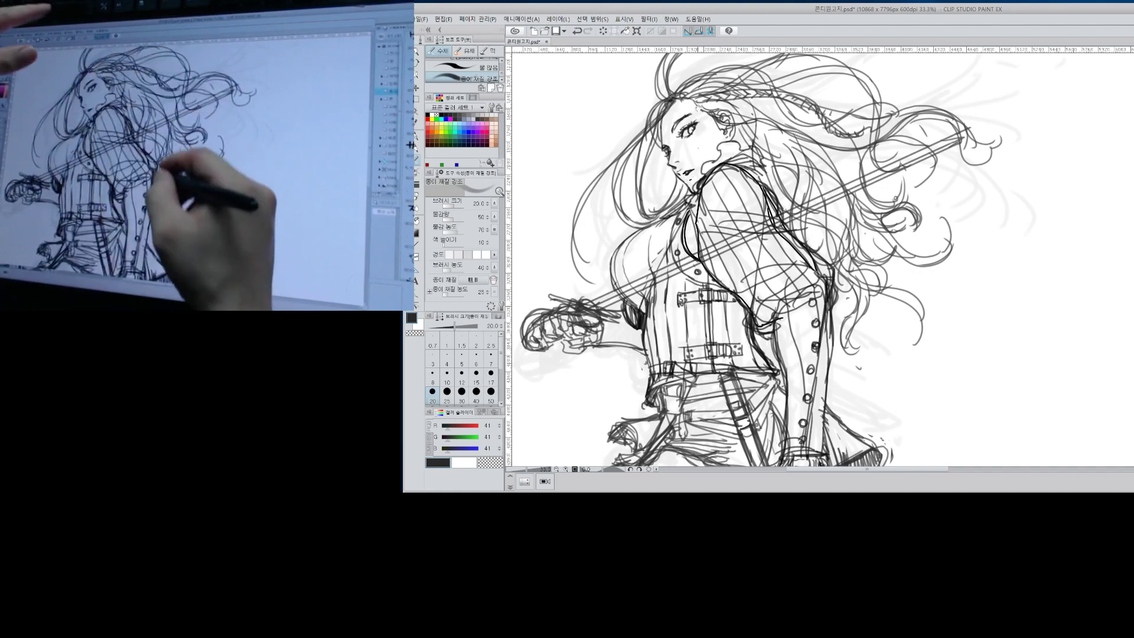
Reinforce the contours of the lowered gloved hand, the forward thigh and knee, and the folds of the shorts.
left_click_drag(815, 301, 838, 196)
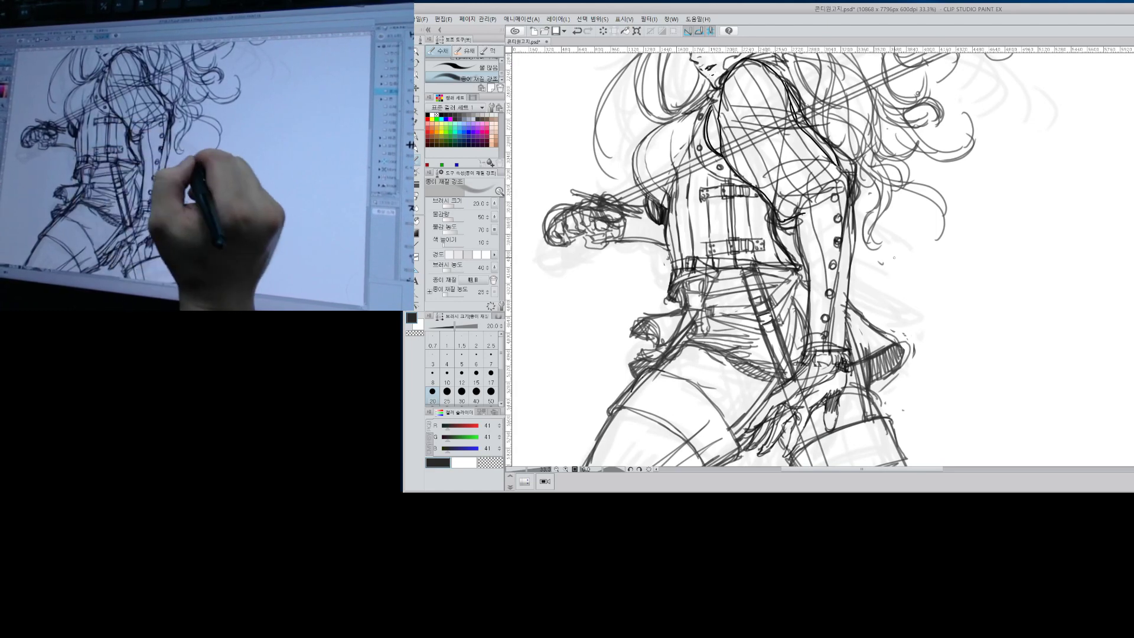
left_click_drag(777, 393, 759, 418)
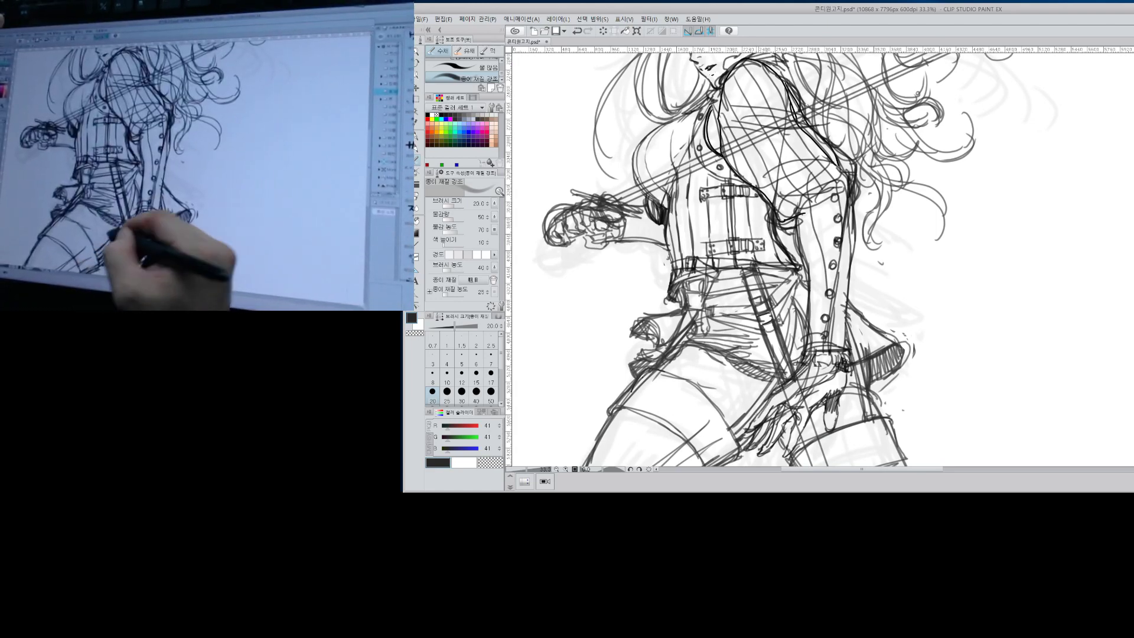
left_click_drag(886, 397, 903, 219)
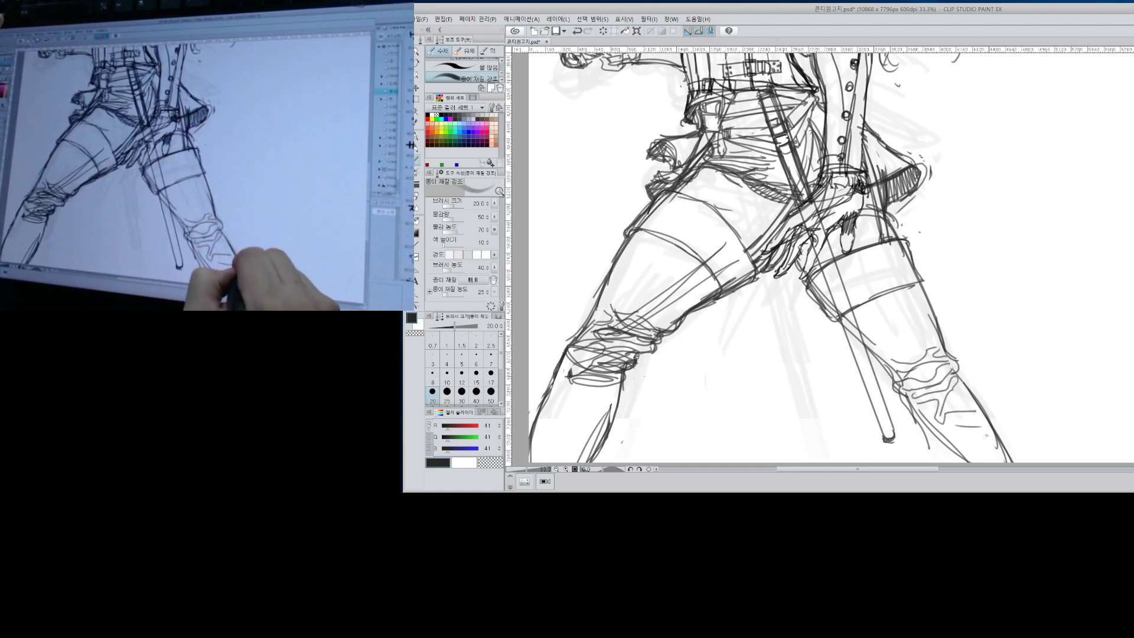
left_click_drag(570, 343, 549, 387)
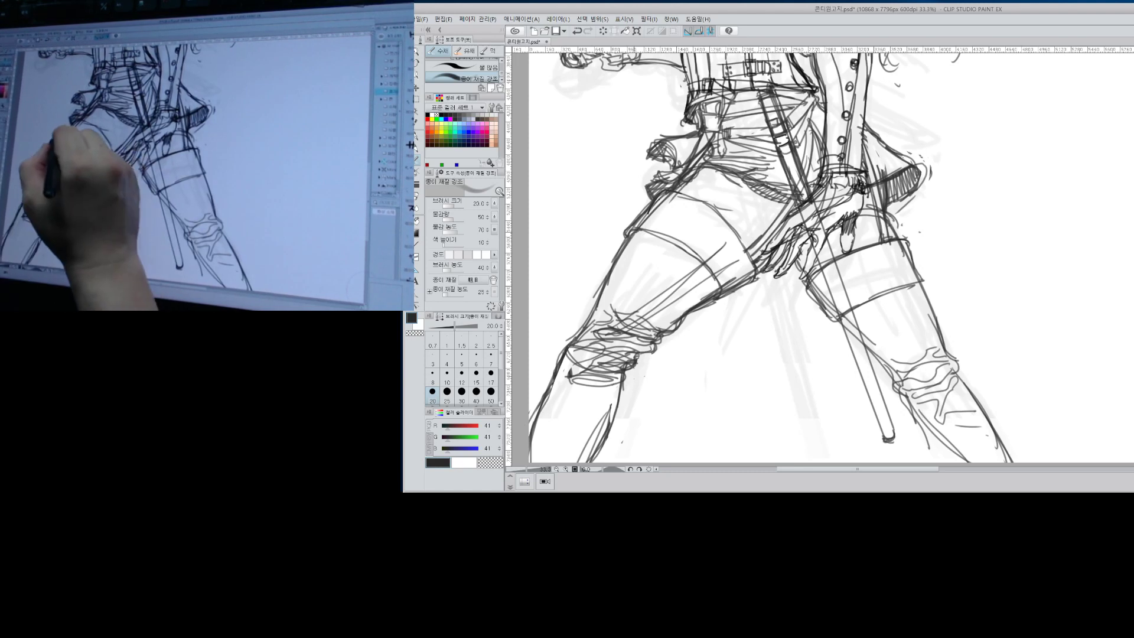
mouse_move(638, 232)
left_mouse_down()
mouse_move(600, 284)
mouse_move(617, 260)
left_mouse_up()
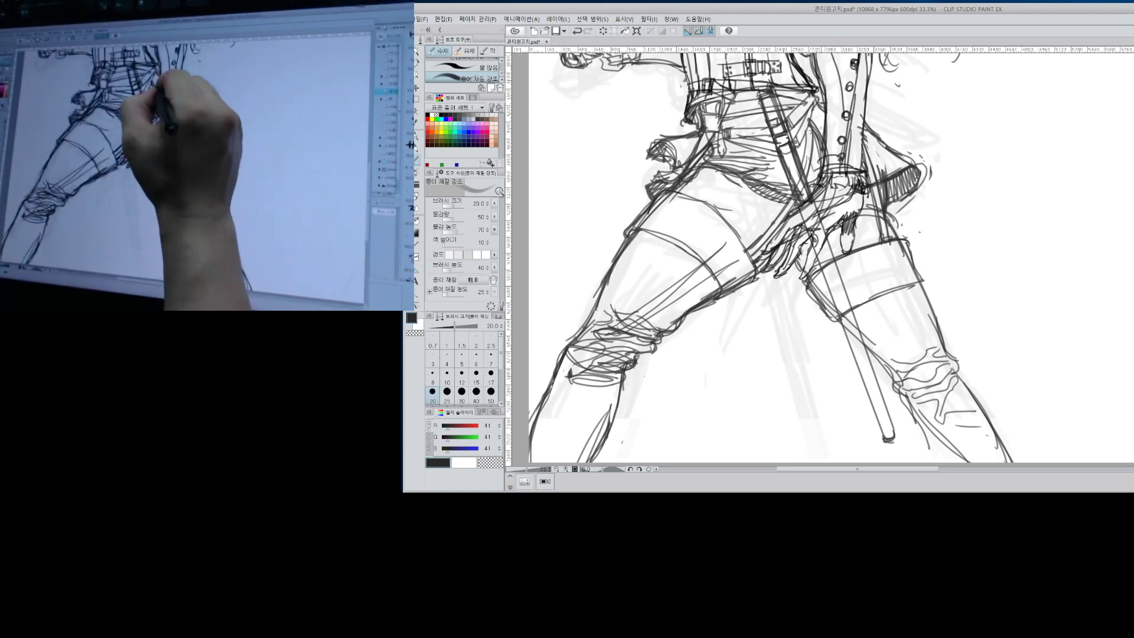
mouse_move(820, 116)
left_mouse_down()
mouse_move(791, 131)
mouse_move(820, 136)
left_mouse_up()
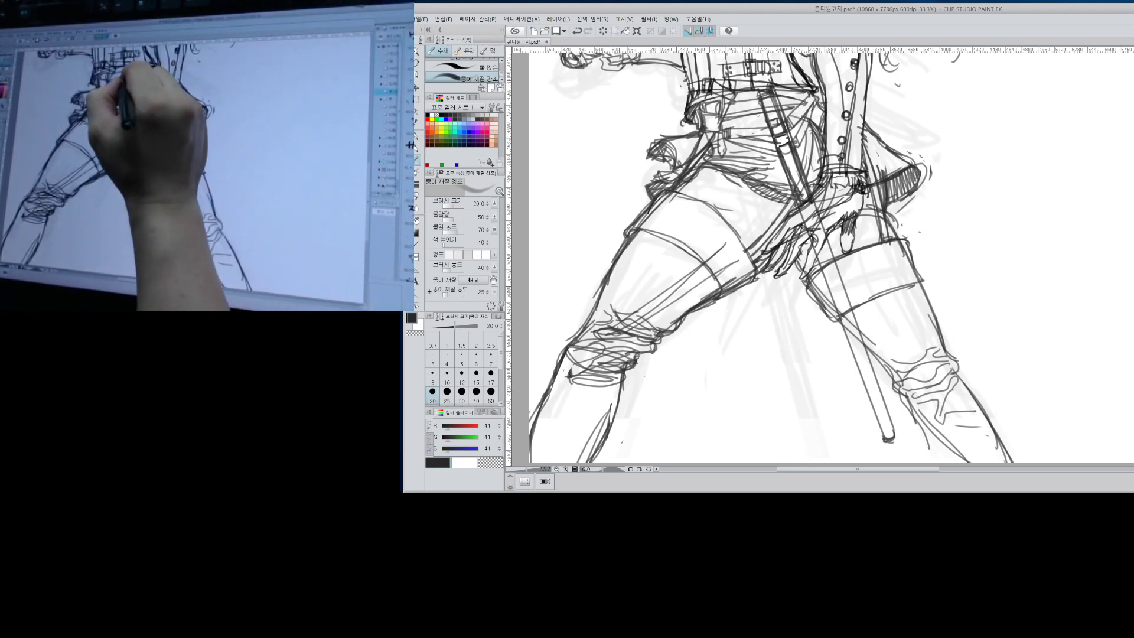
left_click_drag(738, 118, 825, 121)
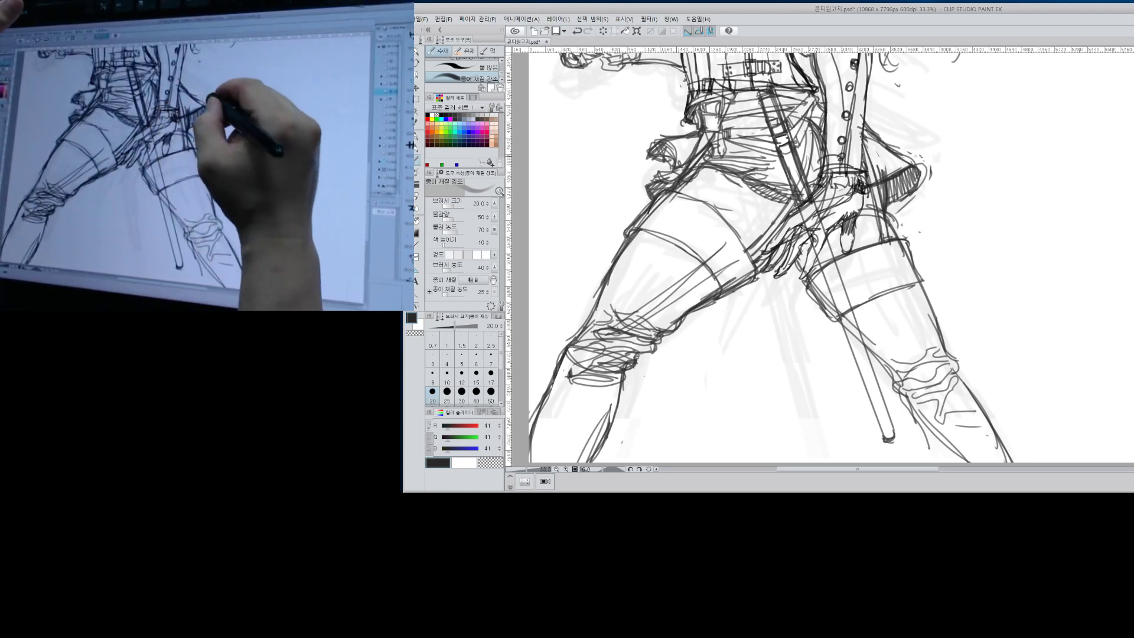
Erase the flared, hatched garment end behind the hip and redraw it with a rounder outline.
key("e")
mouse_move(915, 161)
left_mouse_down()
mouse_move(902, 203)
mouse_move(929, 159)
mouse_move(892, 177)
left_mouse_up()
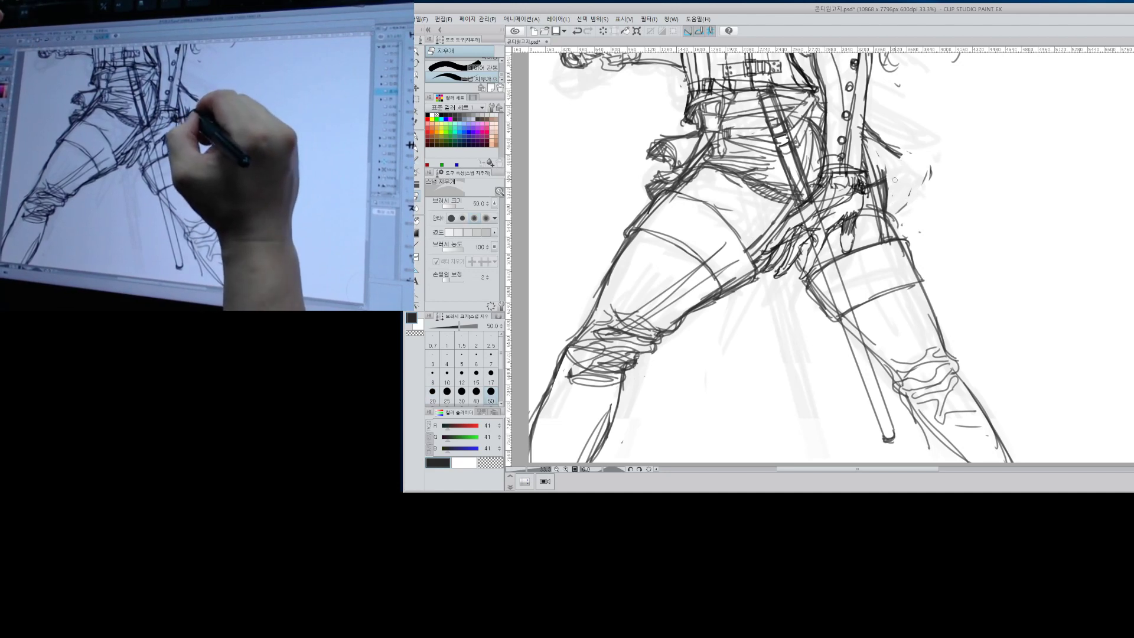
key("b")
left_click_drag(913, 160, 907, 195)
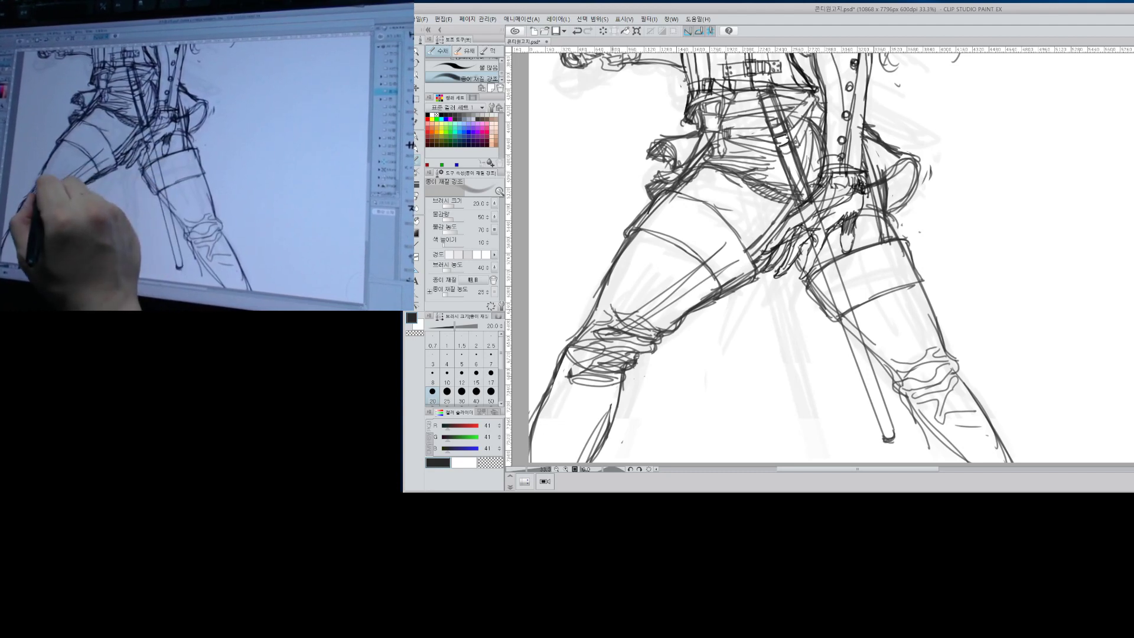
Add short fold strokes to the stockings just above both knees.
left_click_drag(615, 309, 670, 298)
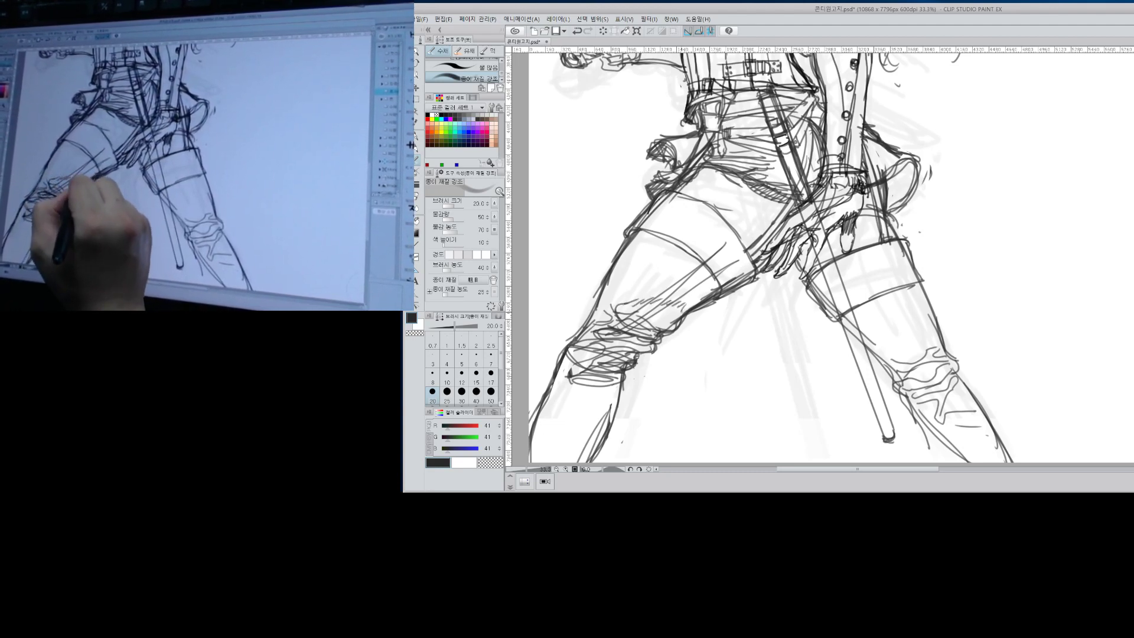
mouse_move(892, 343)
left_mouse_down()
mouse_move(922, 332)
mouse_move(945, 346)
left_mouse_up()
Select the lowered forearm and gloved hand with a polyline selection.
key("alt+space")
left_click_drag(976, 244, 933, 254)
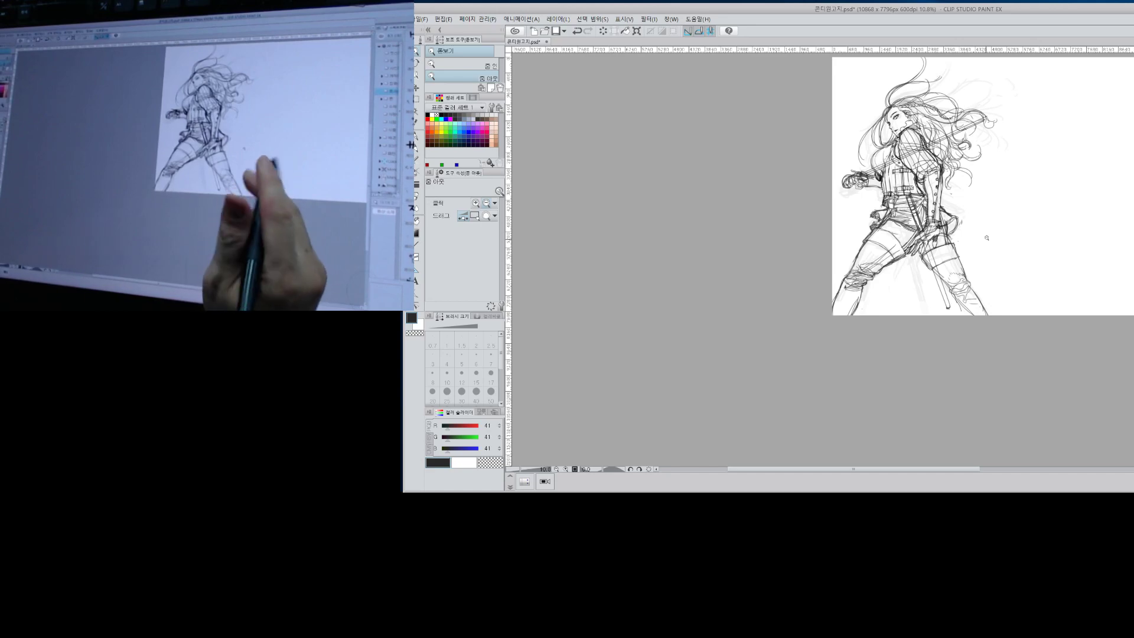
left_click_drag(966, 220, 975, 219)
key("m")
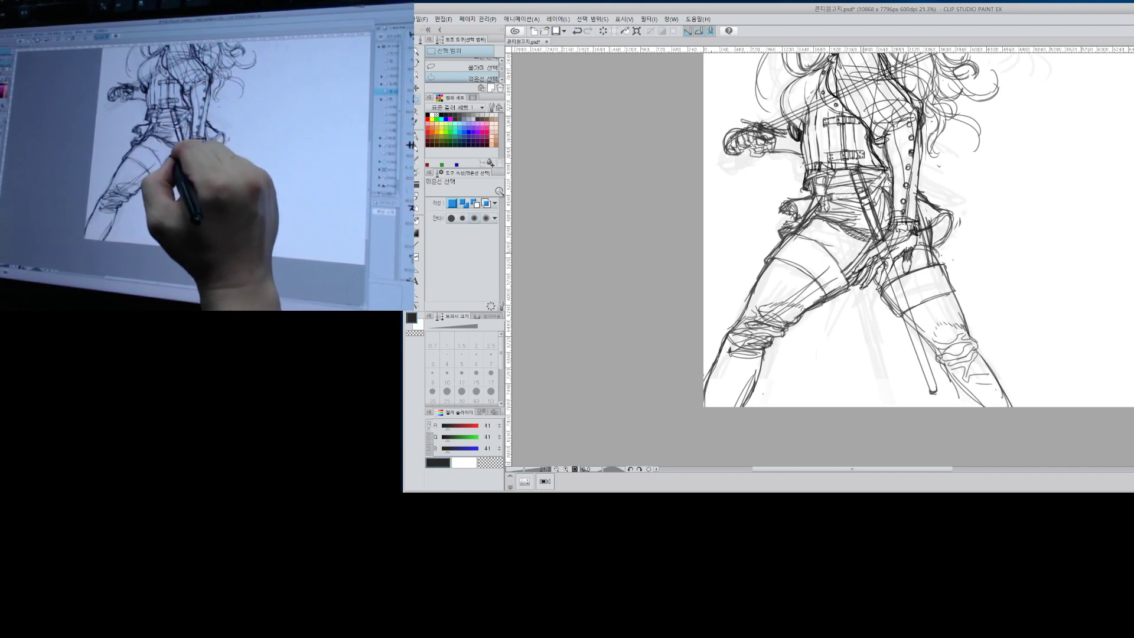
left_click(851, 285)
left_click(855, 294)
left_click(871, 299)
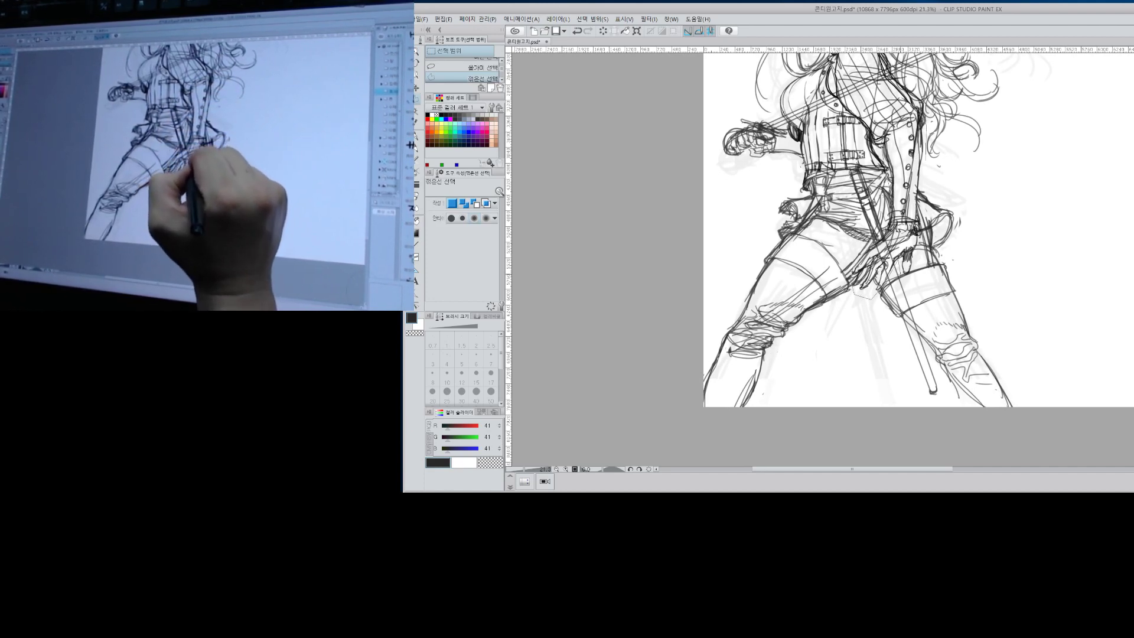
left_click(925, 162)
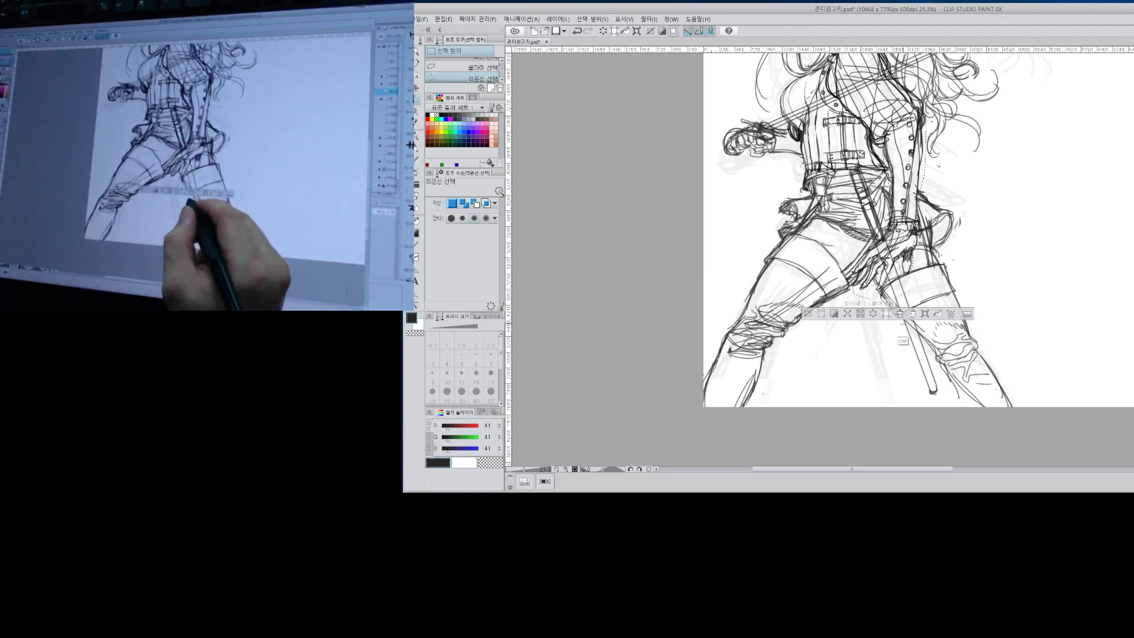
Rotate the selected forearm and hand inward over the thigh, scale them to 94 percent, apply the transformation and deselect.
key("ctrl+t")
left_click_drag(983, 286, 959, 298)
left_click_drag(909, 237, 891, 222)
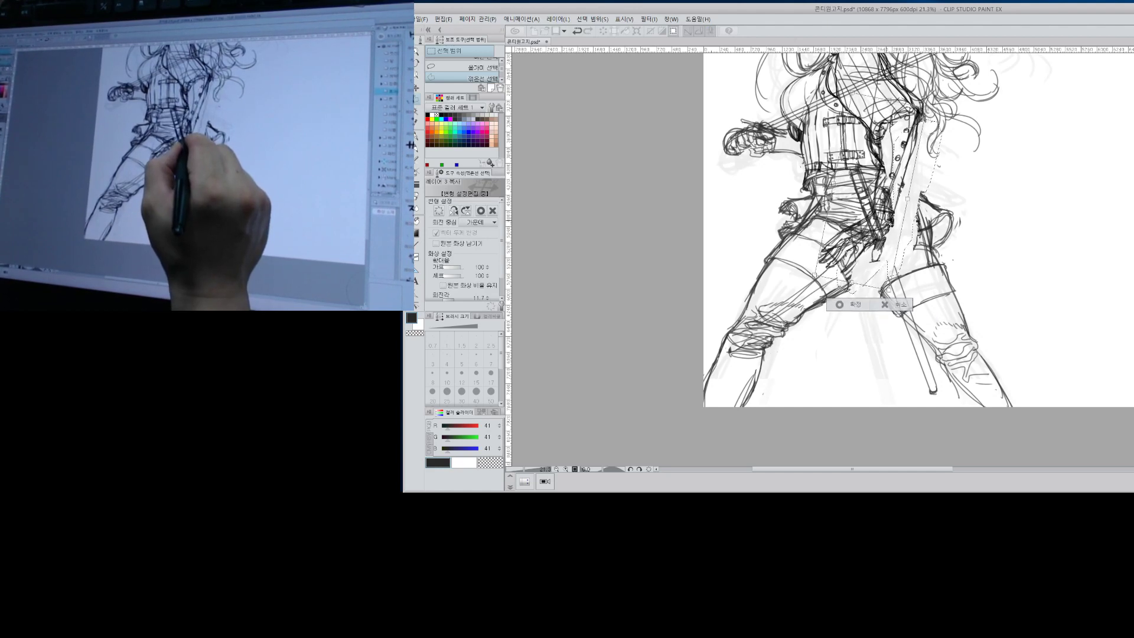
left_click_drag(815, 275, 866, 253)
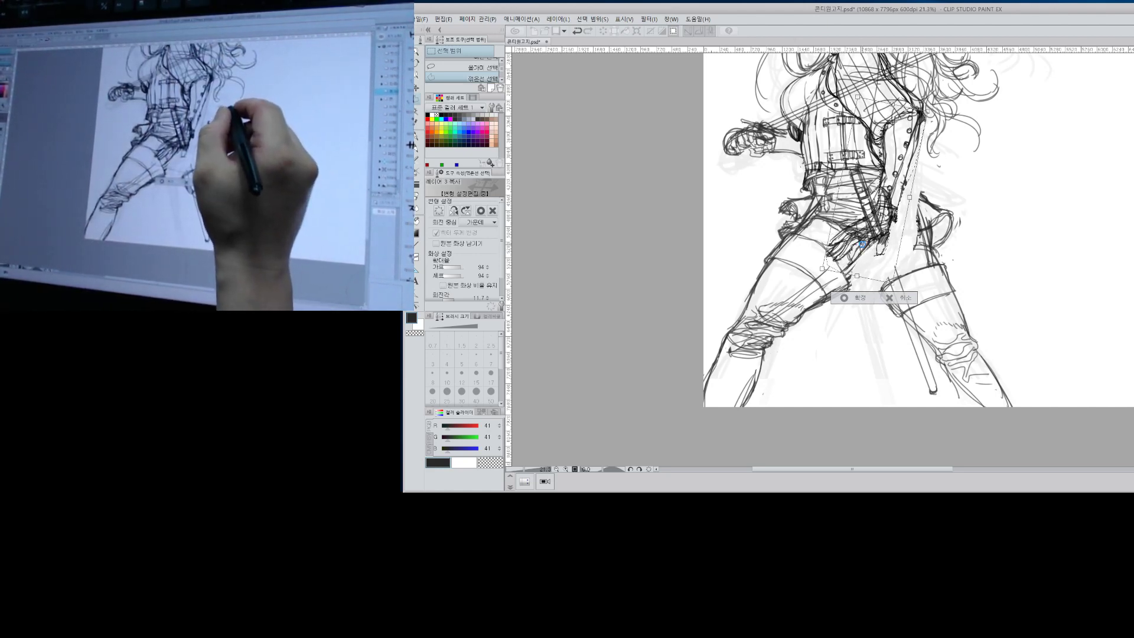
key("Return")
key("ctrl+d")
Redraw the missing hip and rear contour between the repositioned forearm and the flared garment end.
key("alt+space")
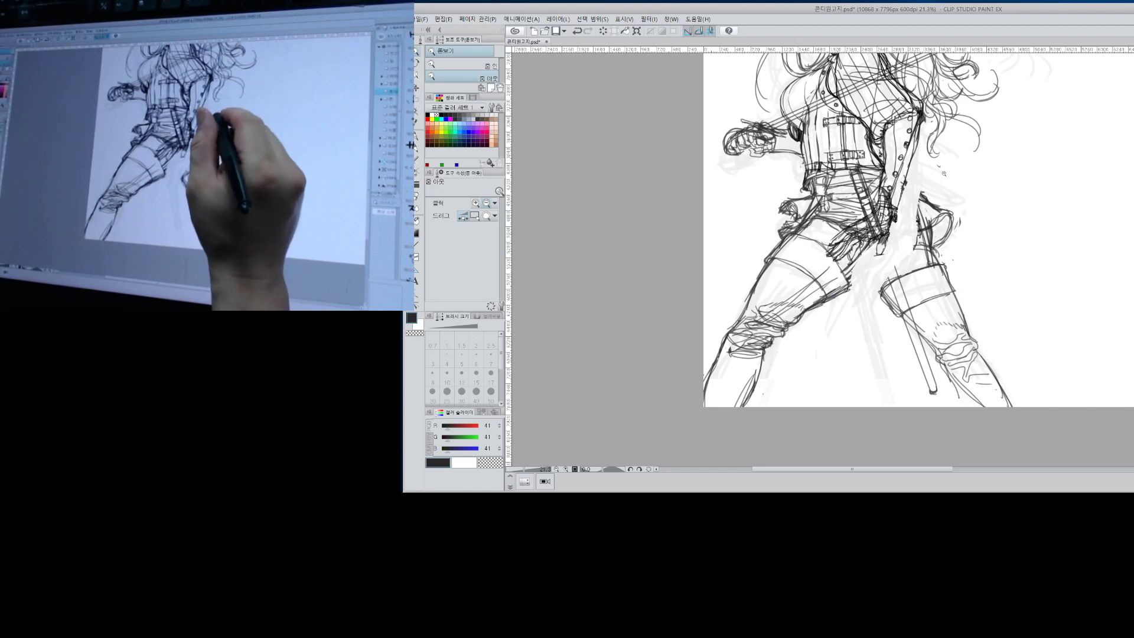
left_click_drag(952, 173, 883, 250)
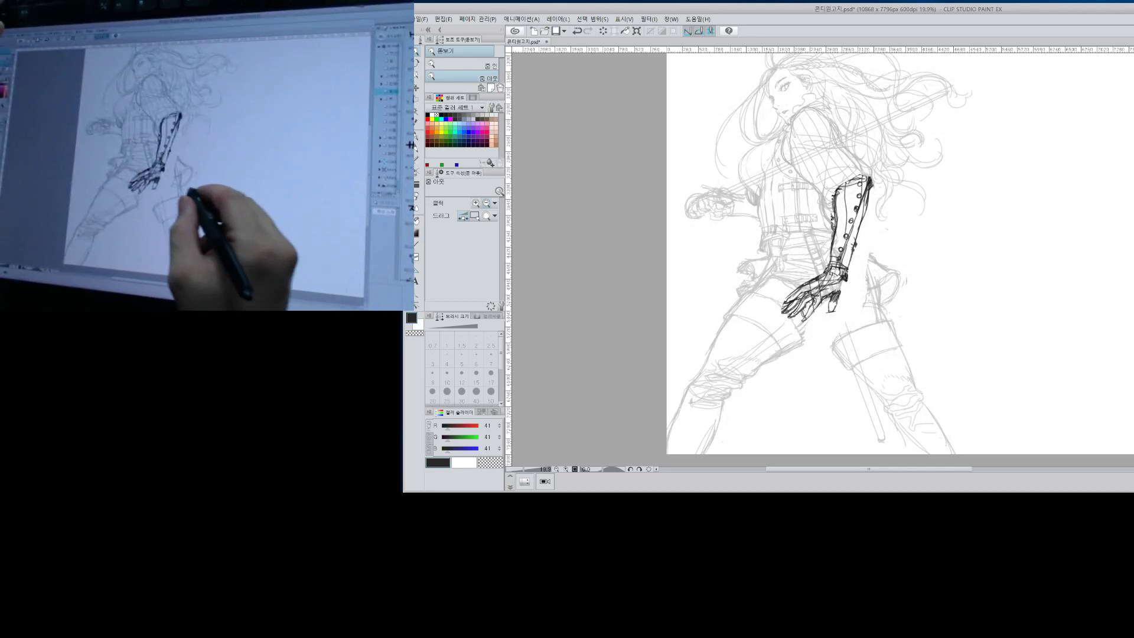
left_click(886, 316)
left_click(893, 315)
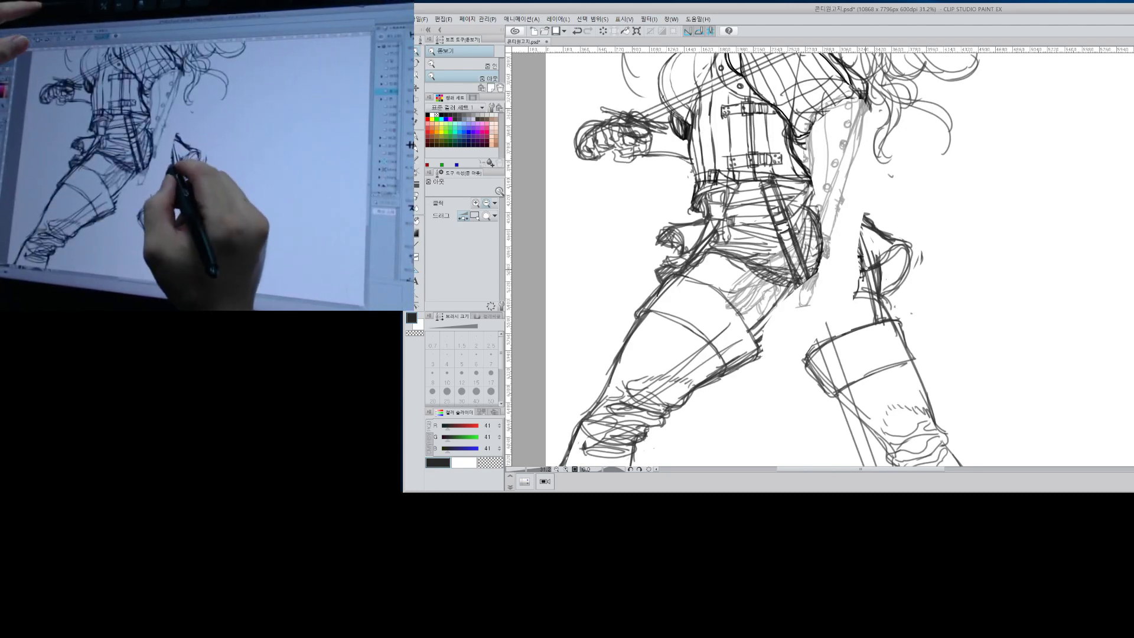
key("b")
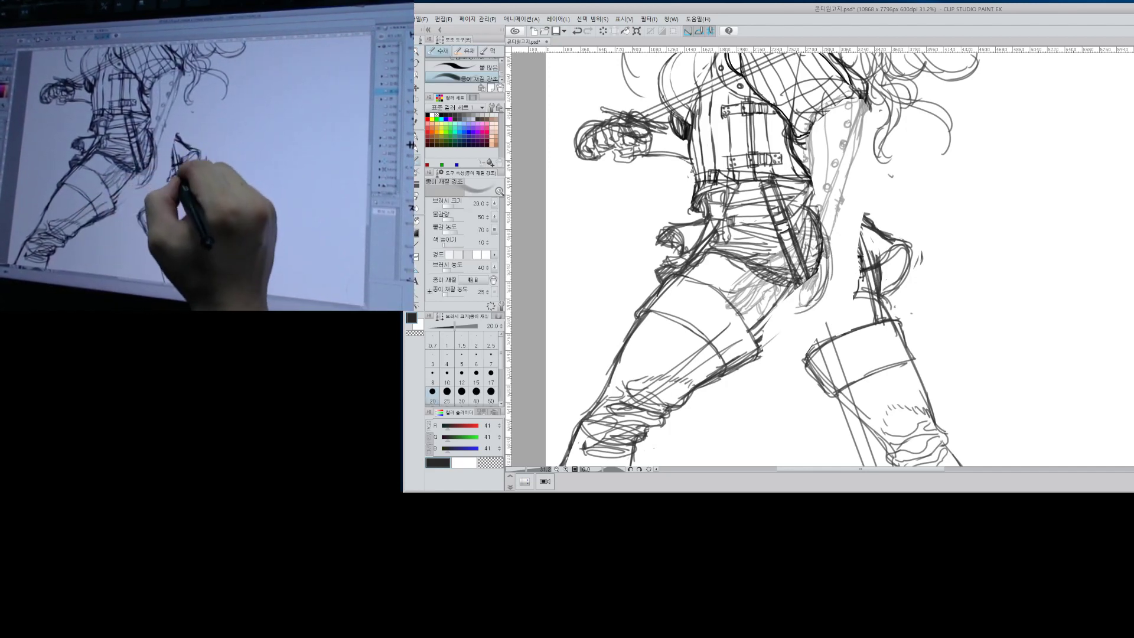
left_click_drag(854, 215, 883, 277)
left_click_drag(861, 224, 879, 259)
left_click_drag(841, 205, 878, 258)
left_click_drag(866, 228, 882, 263)
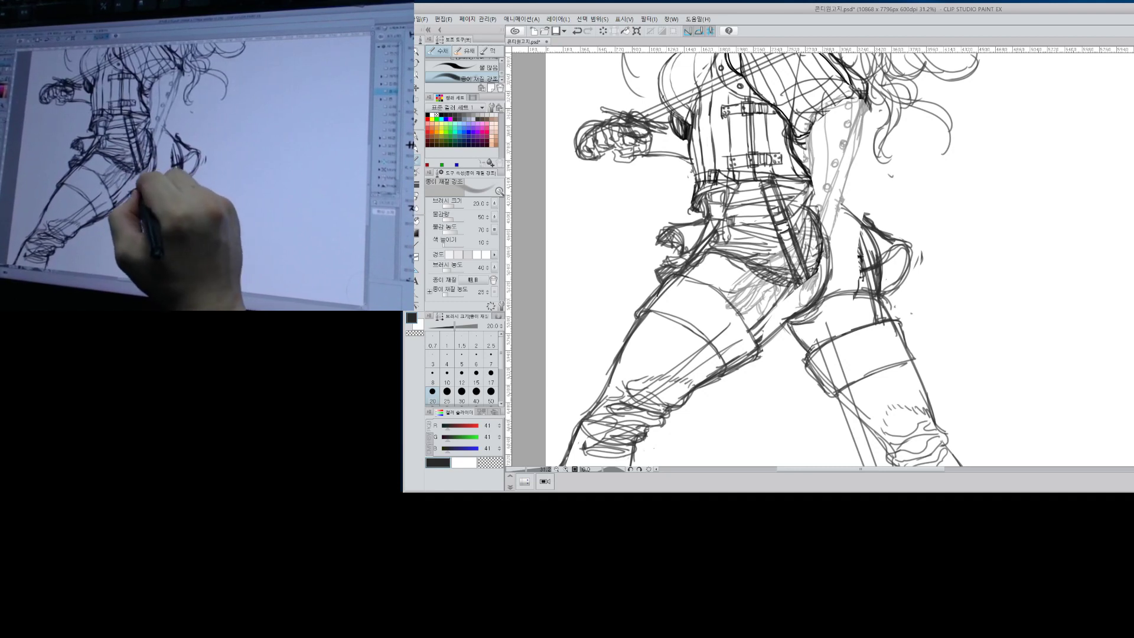
Redraw the rear upper thigh with its straps and scabbard lines, and hatch the flared garment end behind the hip.
left_click_drag(813, 314, 860, 292)
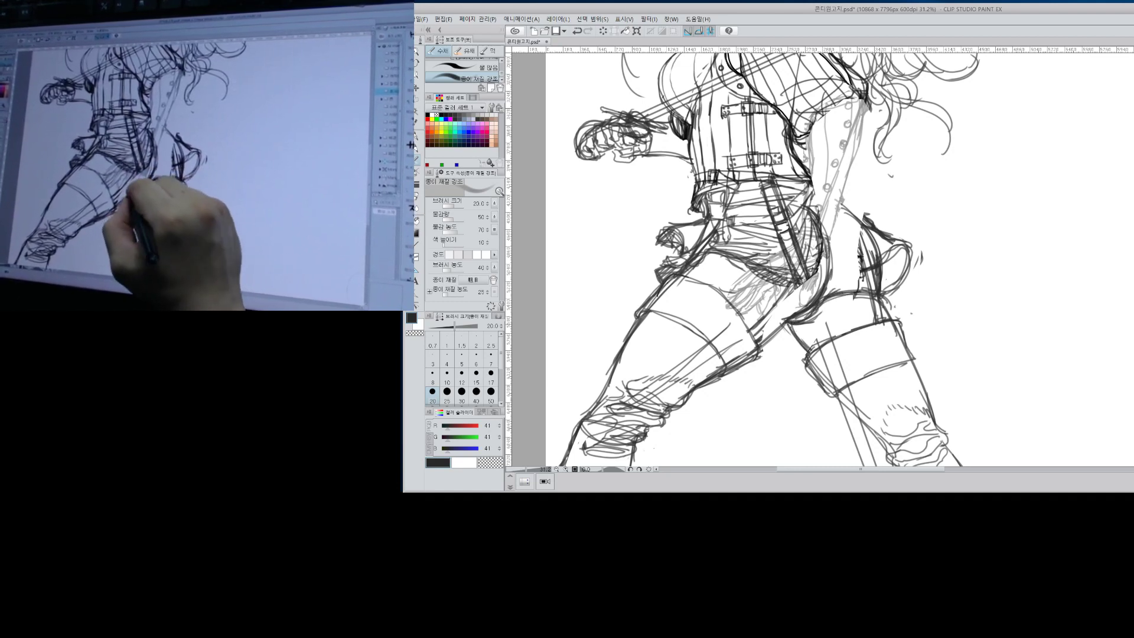
left_click_drag(788, 324, 838, 388)
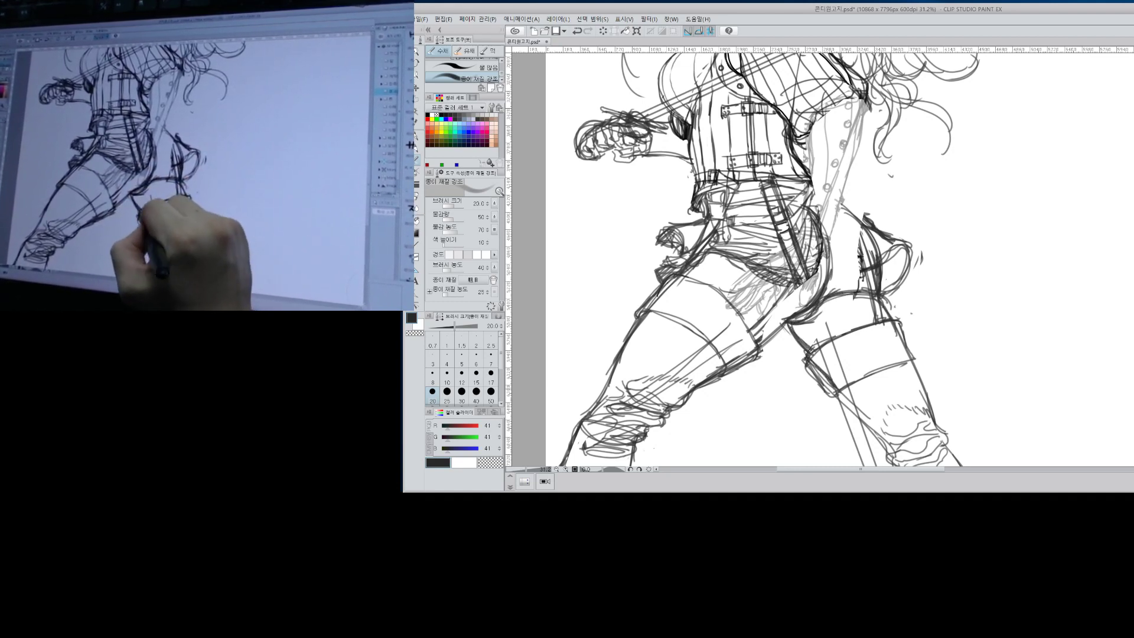
mouse_move(797, 291)
left_mouse_down()
mouse_move(825, 364)
mouse_move(840, 365)
left_mouse_up()
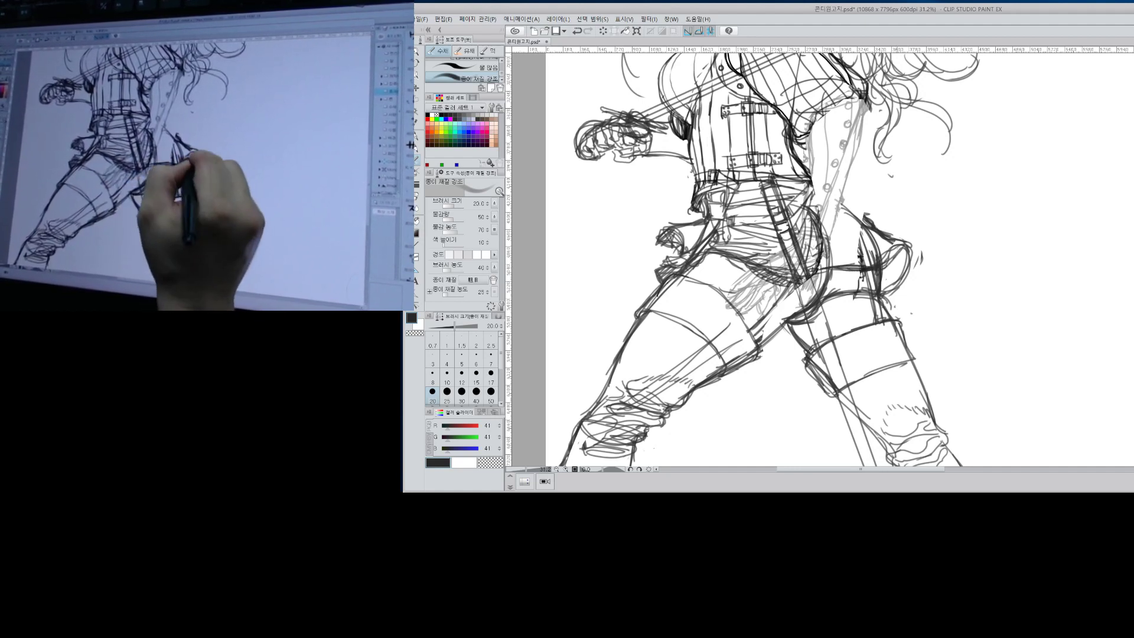
mouse_move(838, 202)
left_mouse_down()
mouse_move(867, 226)
mouse_move(897, 288)
mouse_move(904, 248)
mouse_move(908, 292)
left_mouse_up()
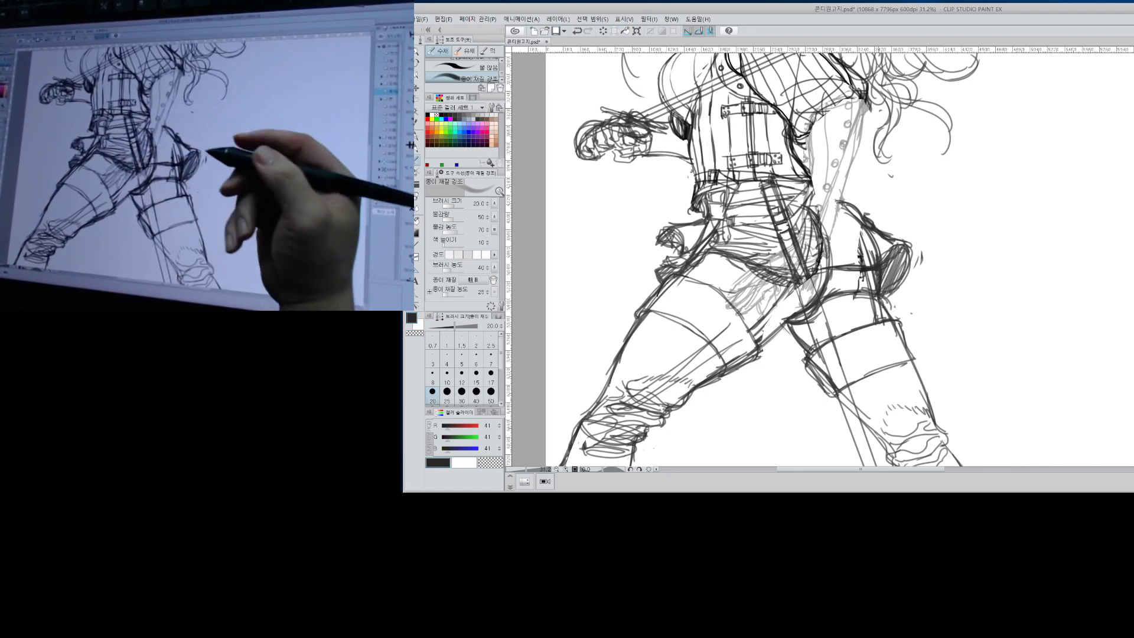
Select the hips and both legs with a polyline selection running from below the waist past the canvas's lower edge.
key("alt+space")
left_click_drag(916, 247, 963, 248)
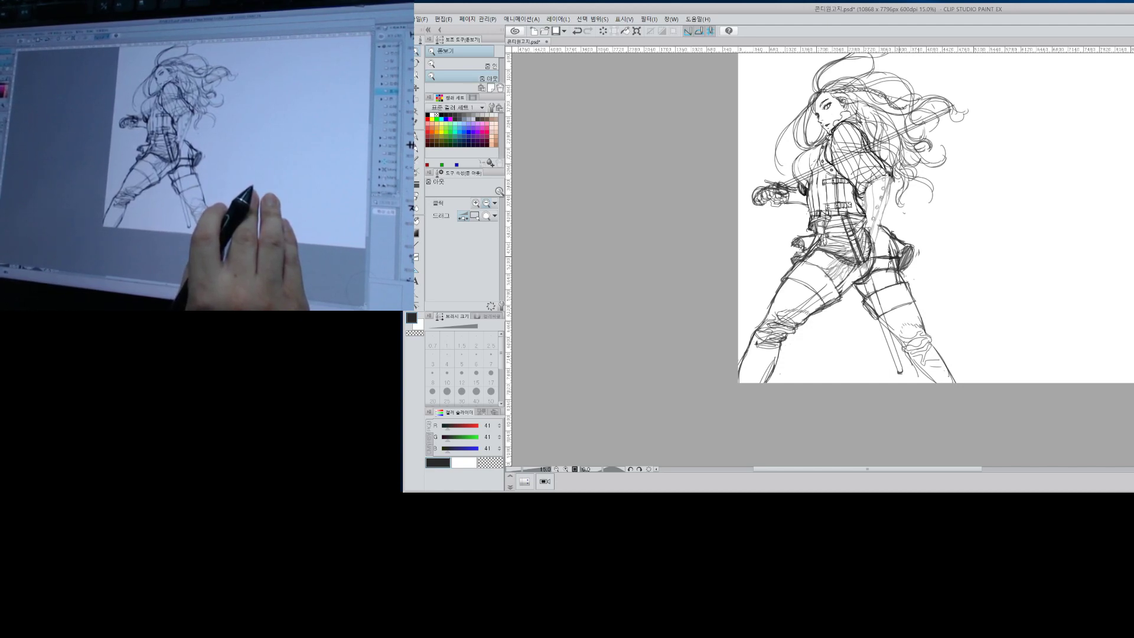
left_click_drag(969, 288, 955, 328)
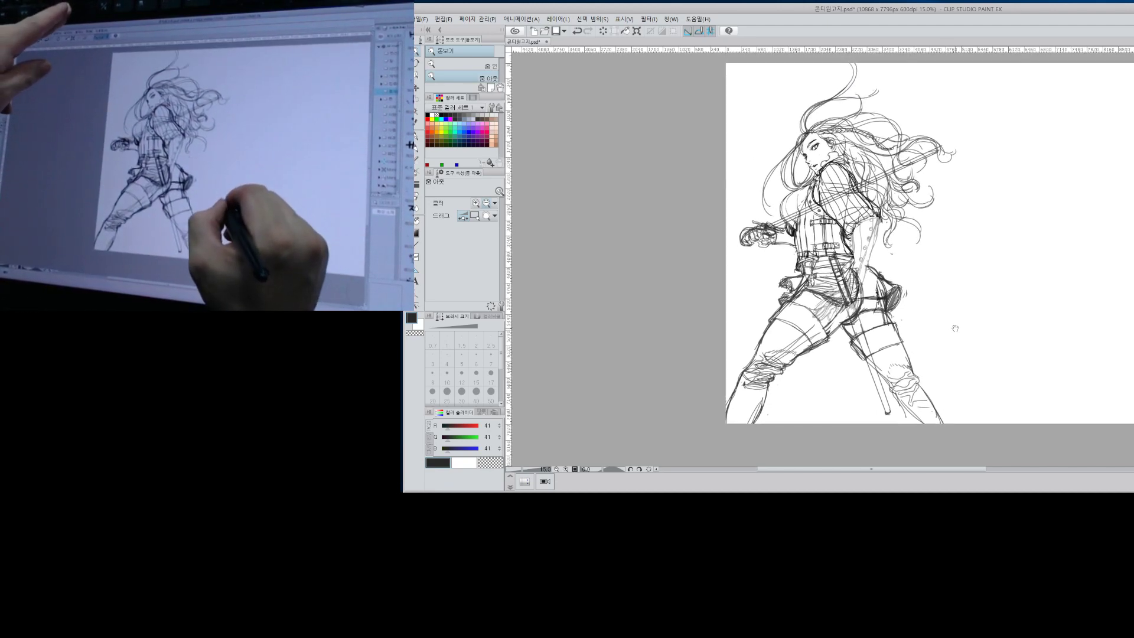
key("m")
left_click(927, 341)
left_click(919, 265)
left_click(879, 248)
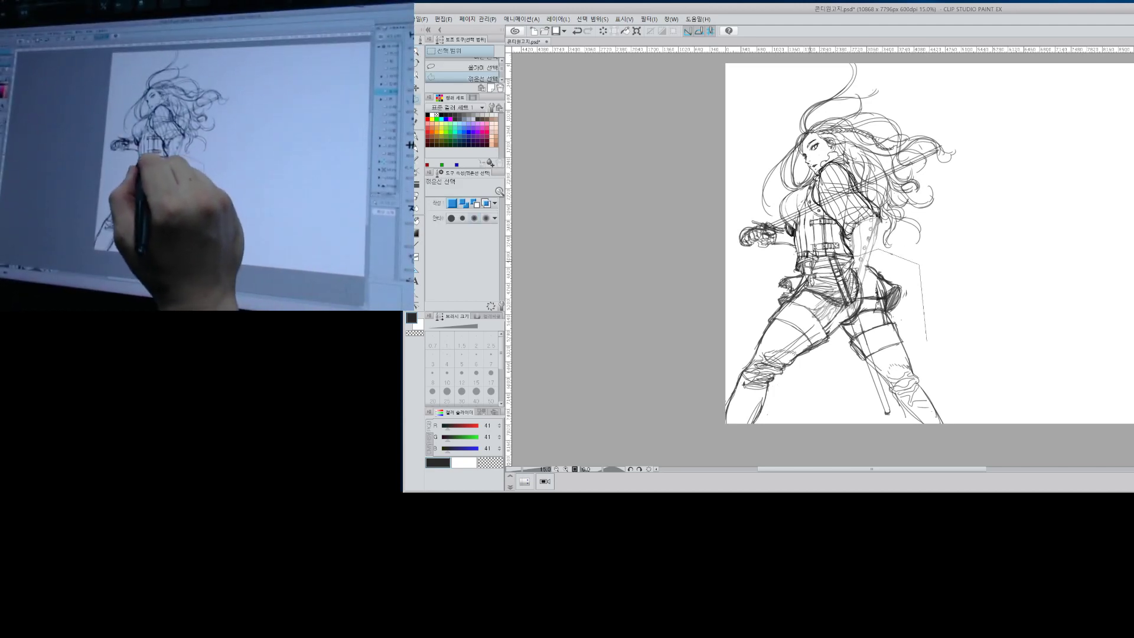
left_click(801, 274)
left_click(782, 275)
left_click(721, 326)
left_click(664, 440)
left_click(745, 461)
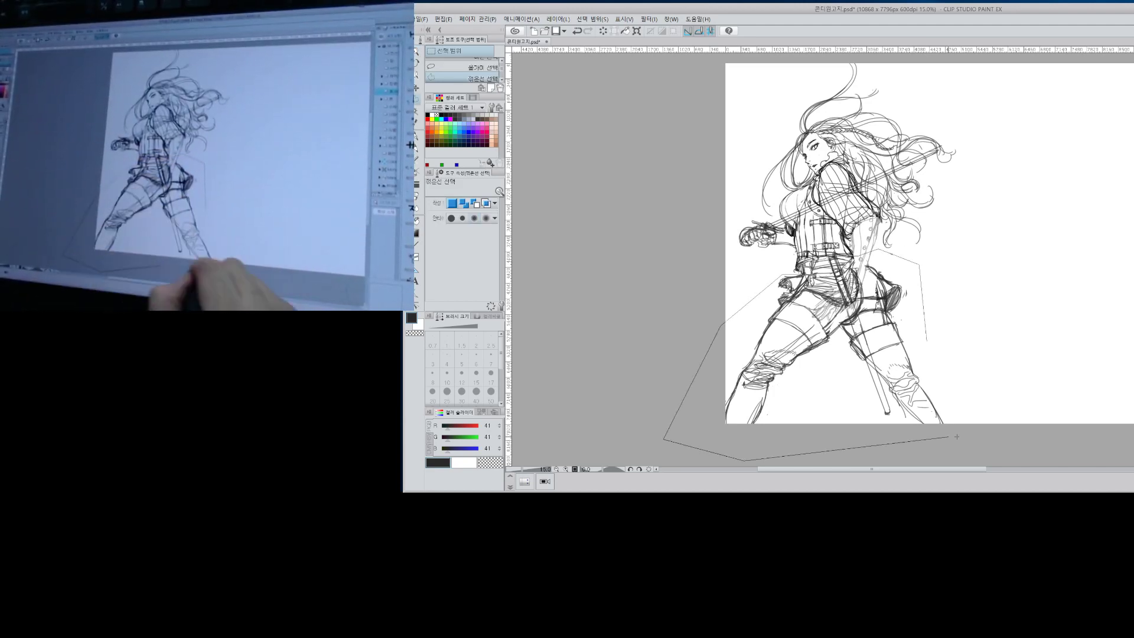
left_click(981, 440)
double_click(978, 406)
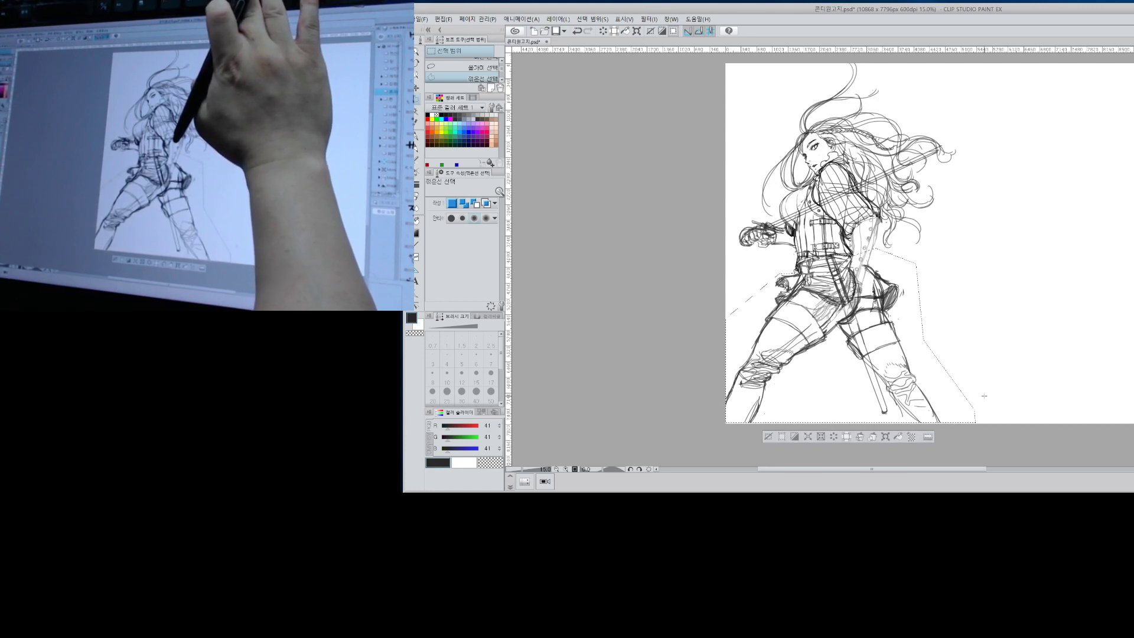
Clear the hip and leg selection and display the forearm and hand in dark lines over a faded body sketch.
left_click(1111, 405)
left_click_drag(918, 307, 969, 307)
left_click_drag(883, 310, 956, 314)
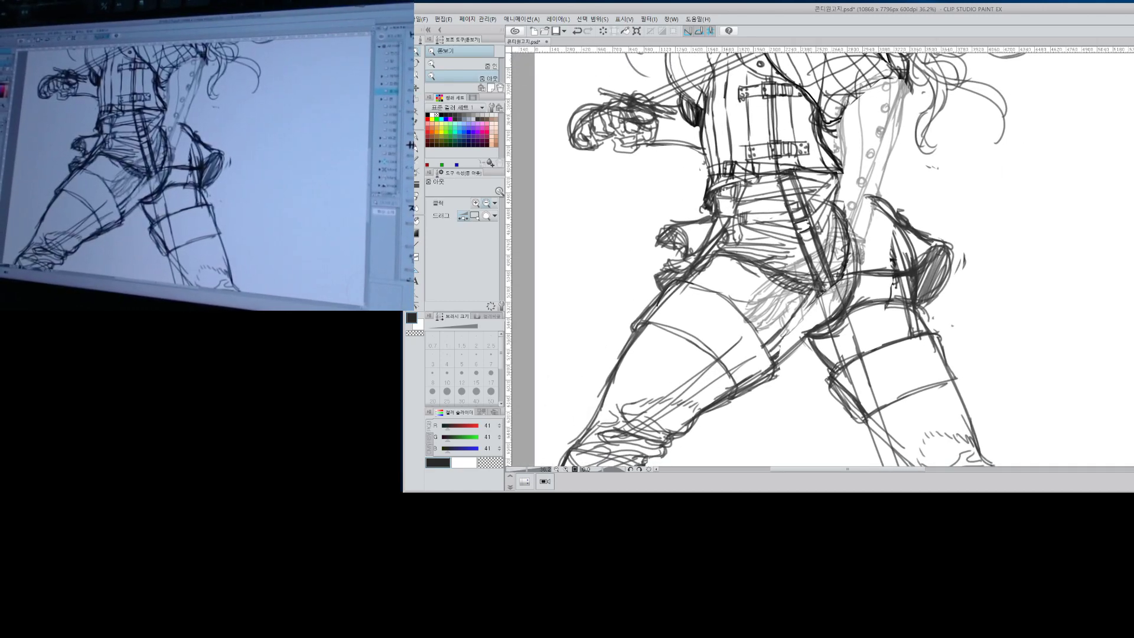
key("ctrl+z")
key("ctrl+y")
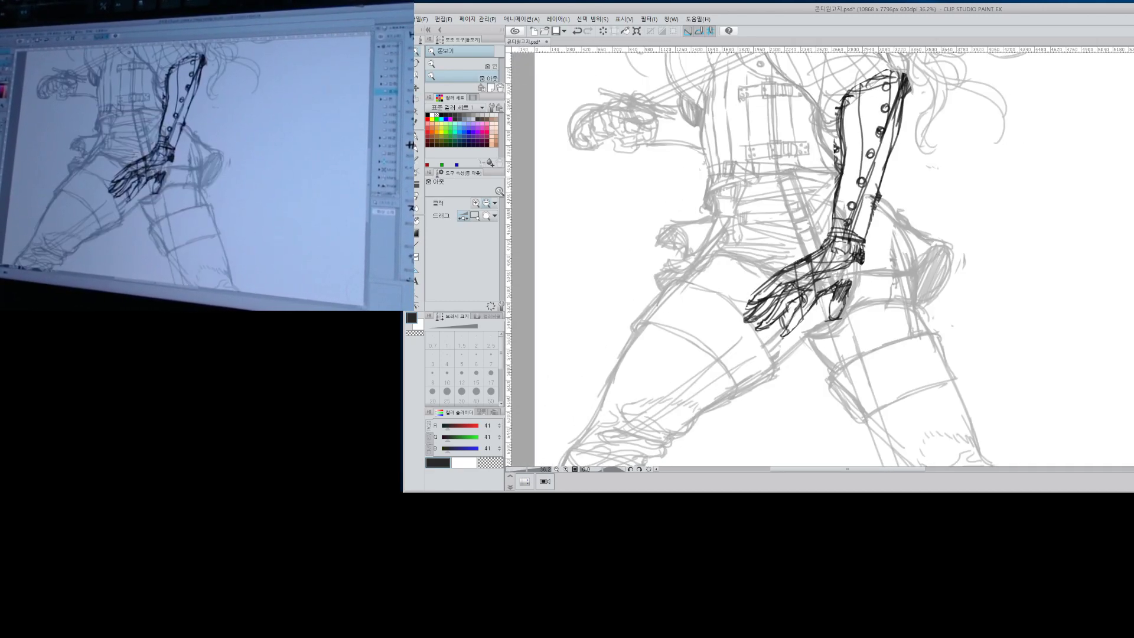
Erase the leftover lines around the lowered hand and wrist with the eraser at size 170.
key("e")
key("]")
key("]")
key("]")
key("]")
key("]")
key("]")
key("]")
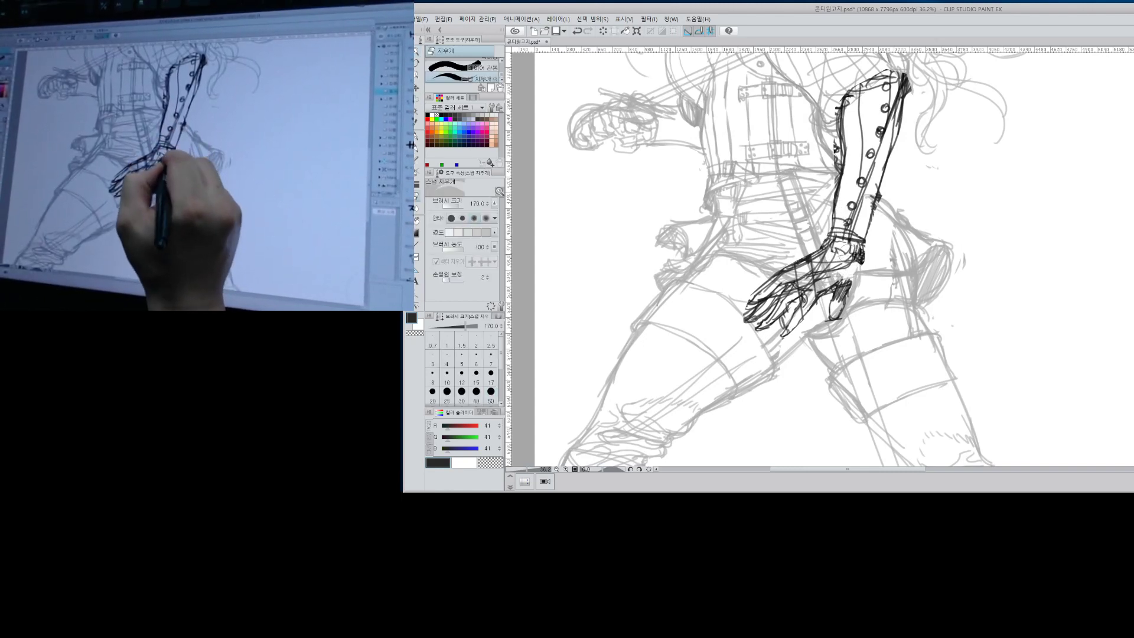
mouse_move(846, 252)
left_mouse_down()
mouse_move(792, 275)
mouse_move(842, 282)
mouse_move(839, 313)
left_mouse_up()
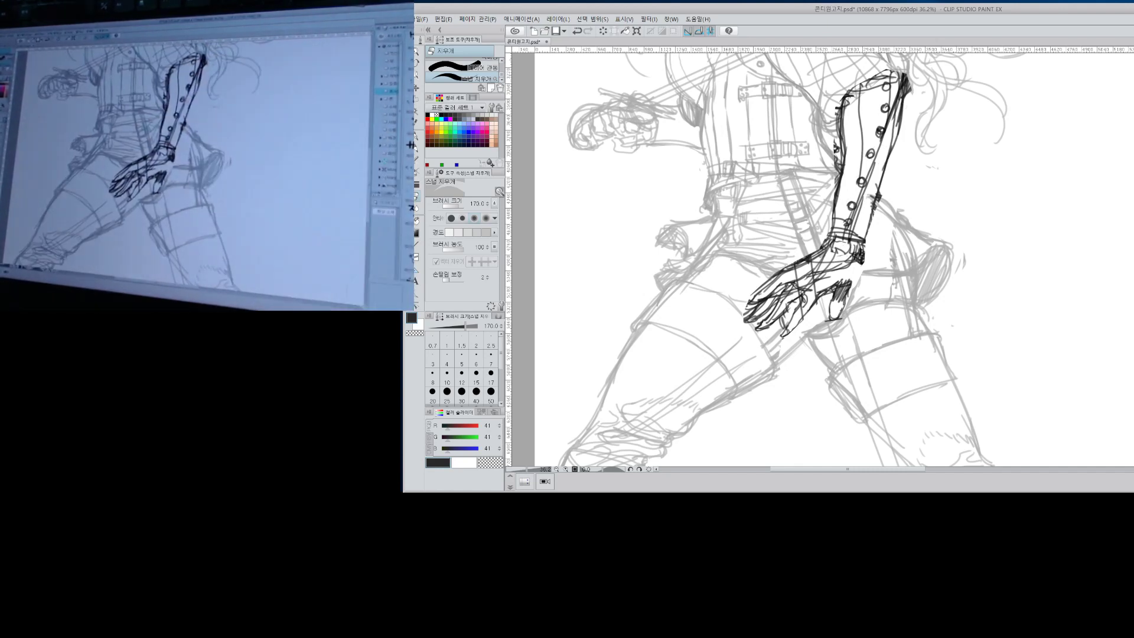
Clean up the rough lines along the outer forearm, cuff and fingers with the eraser reduced to size 80.
key("[")
key("[")
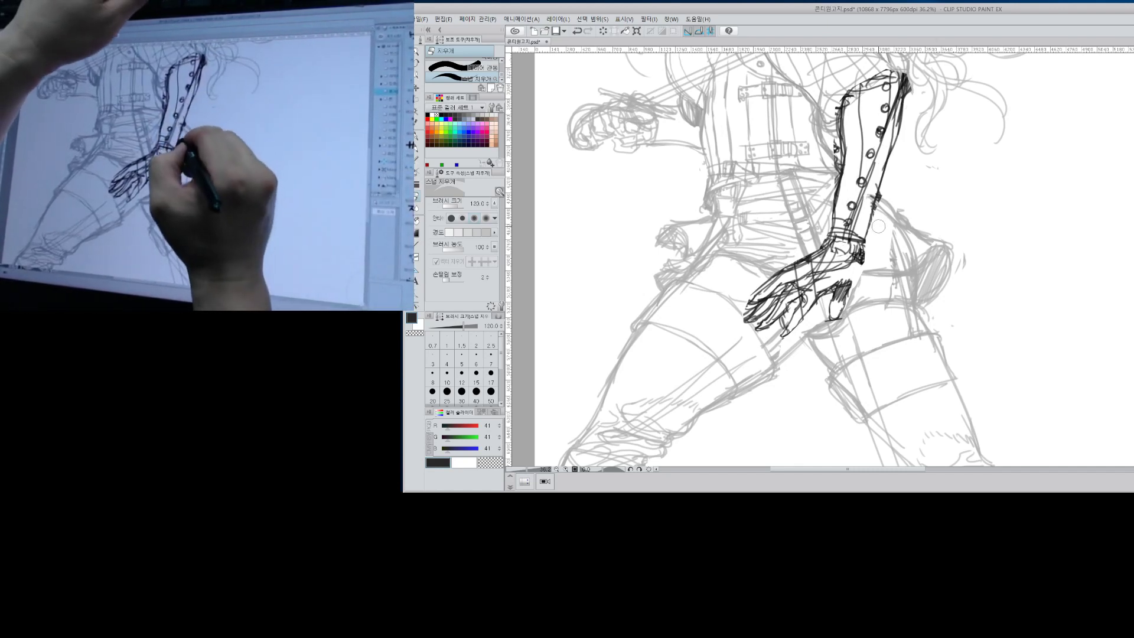
key("bracketleft")
key("bracketleft")
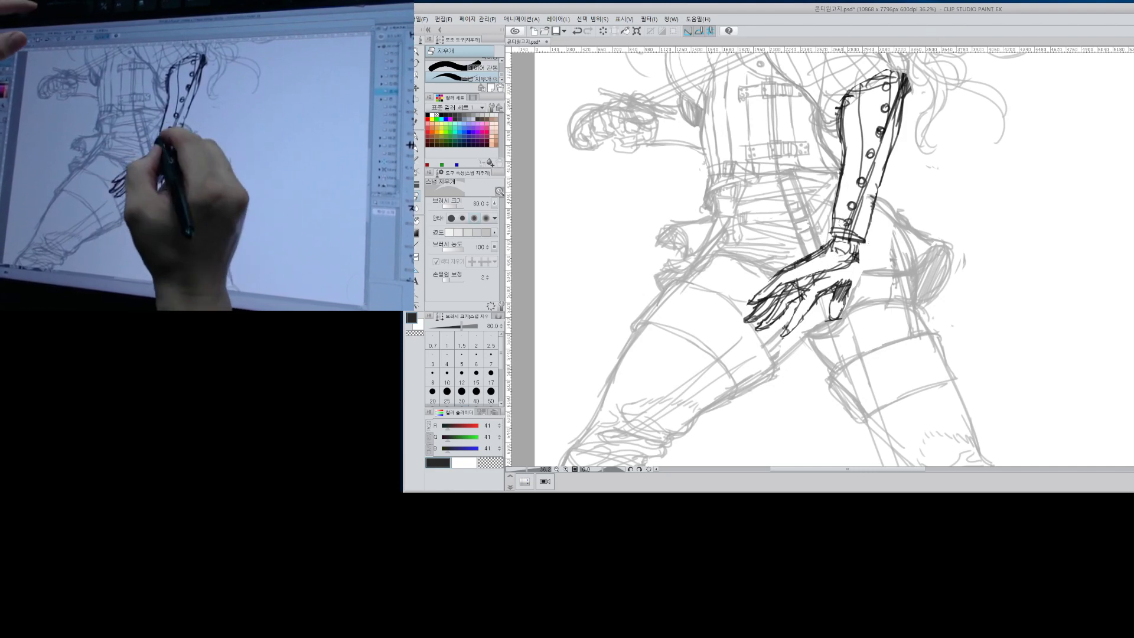
Redraw the outer forearm edge, cuff and back of the lowered hand with the size 20 textured brush.
key("p")
key("b")
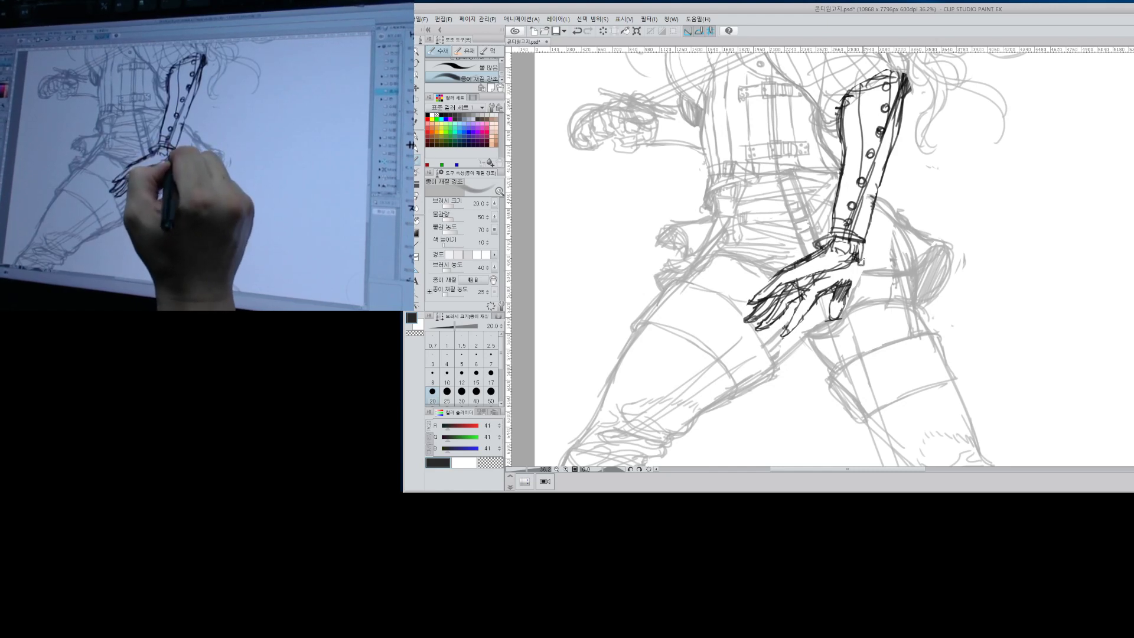
left_click_drag(864, 243, 866, 262)
left_click_drag(901, 121, 880, 203)
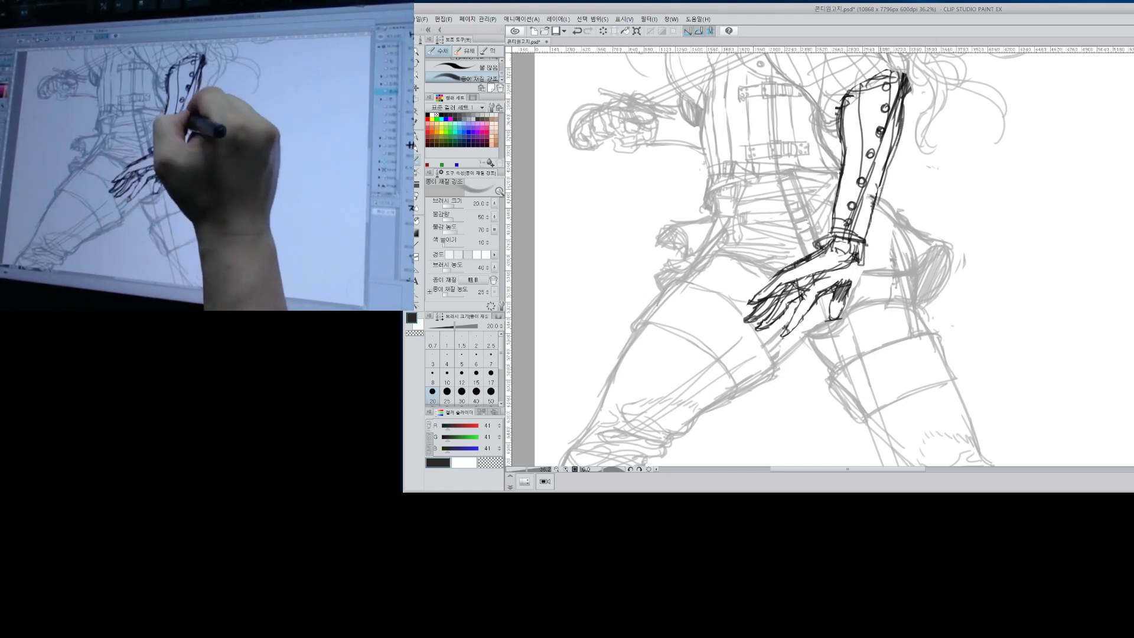
mouse_move(869, 253)
left_mouse_down()
mouse_move(845, 301)
mouse_move(799, 306)
left_mouse_up()
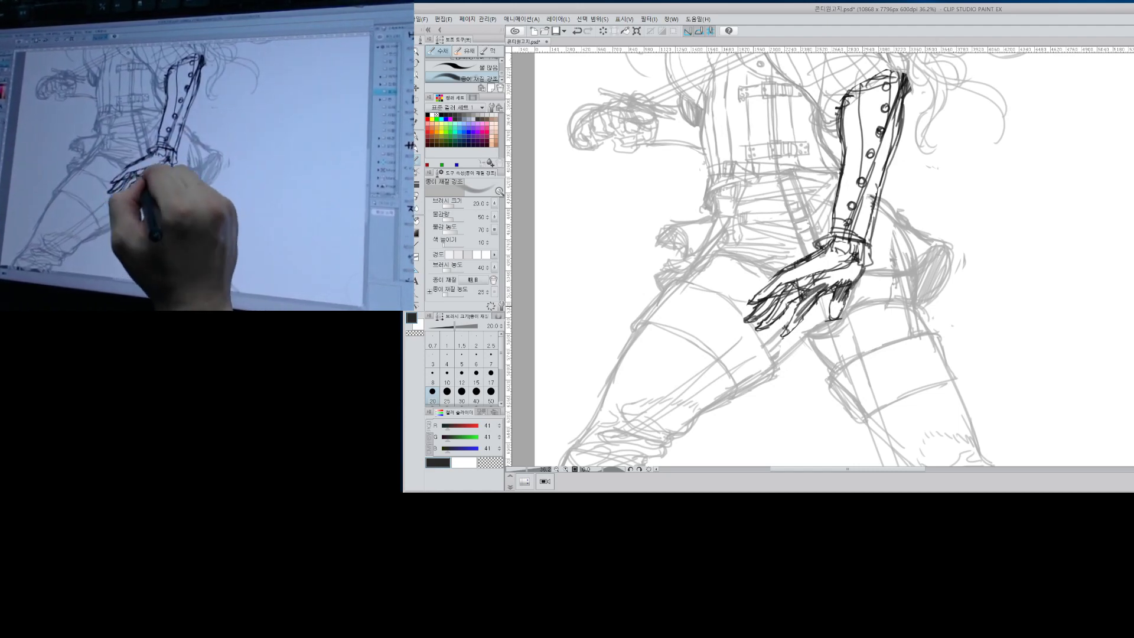
key("alt+space")
mouse_move(1045, 277)
left_mouse_down()
mouse_move(1017, 280)
mouse_move(1044, 286)
left_mouse_up()
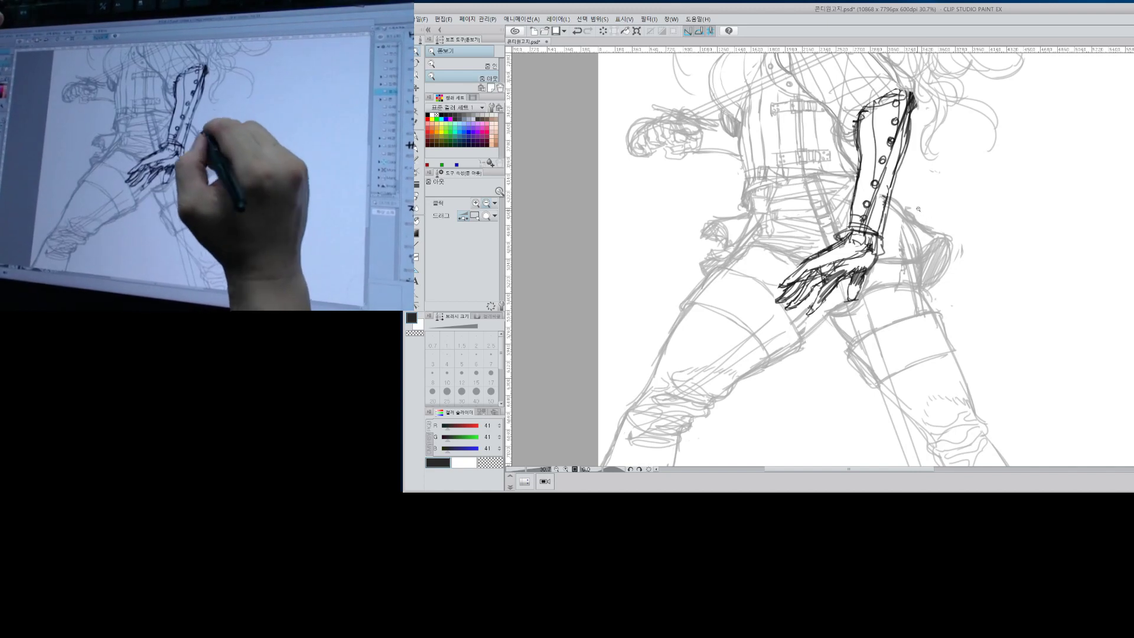
key("b")
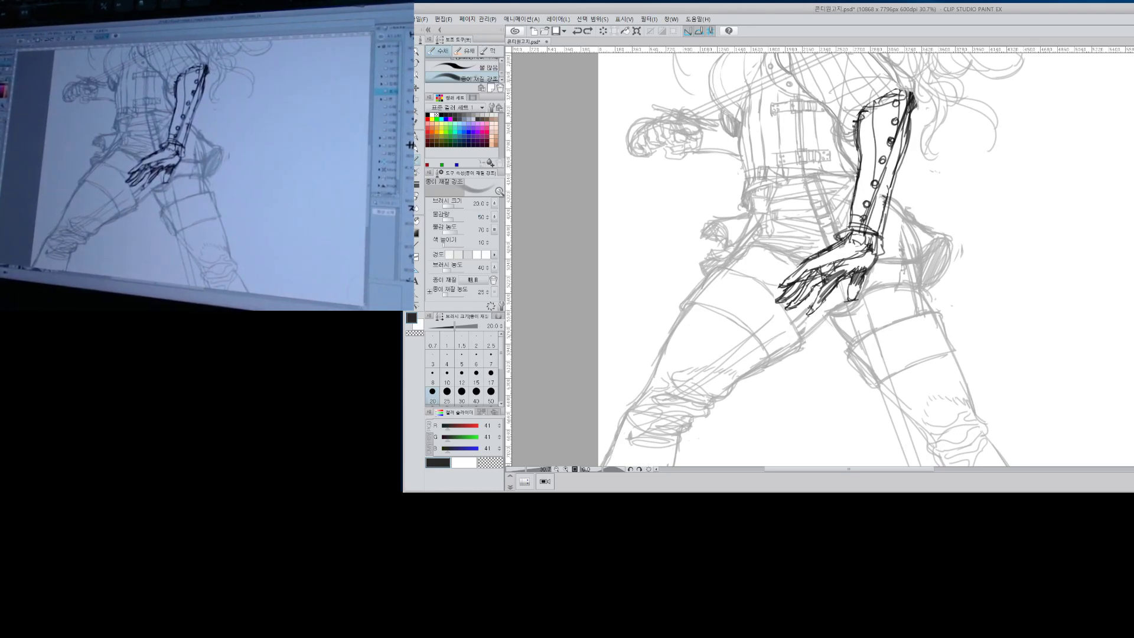
Rotate the forearm and hand inward across the front thigh with a free transformation and apply it.
key("alt+space")
mouse_move(1021, 242)
left_mouse_down()
mouse_move(974, 242)
mouse_move(992, 241)
mouse_move(1010, 272)
mouse_move(962, 299)
left_mouse_up()
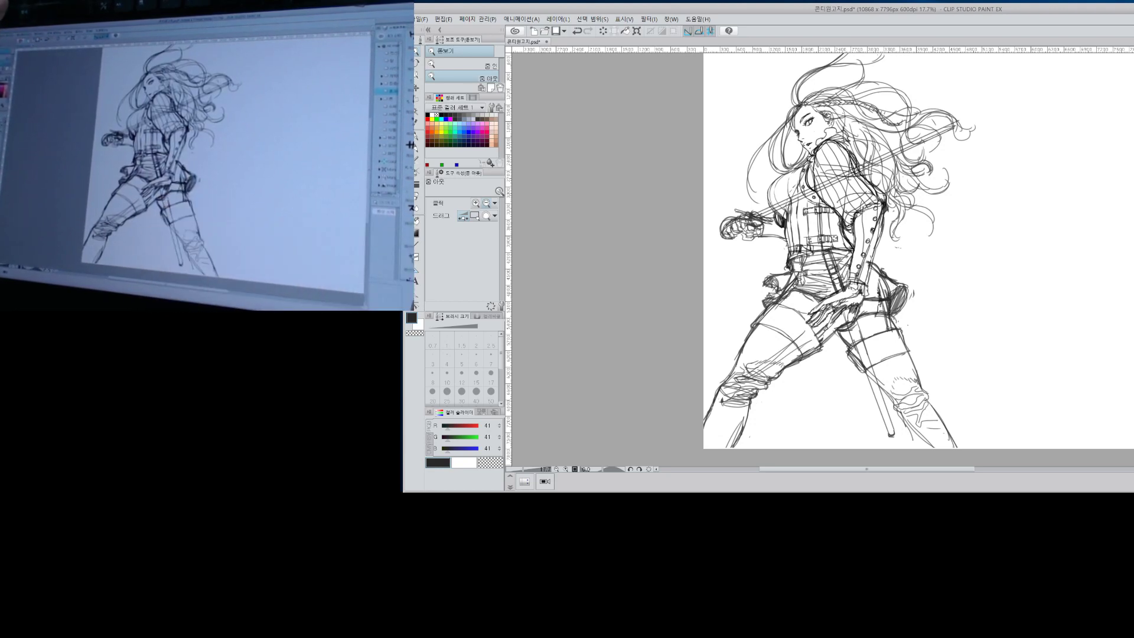
key("ctrl+t")
left_click_drag(965, 315, 953, 332)
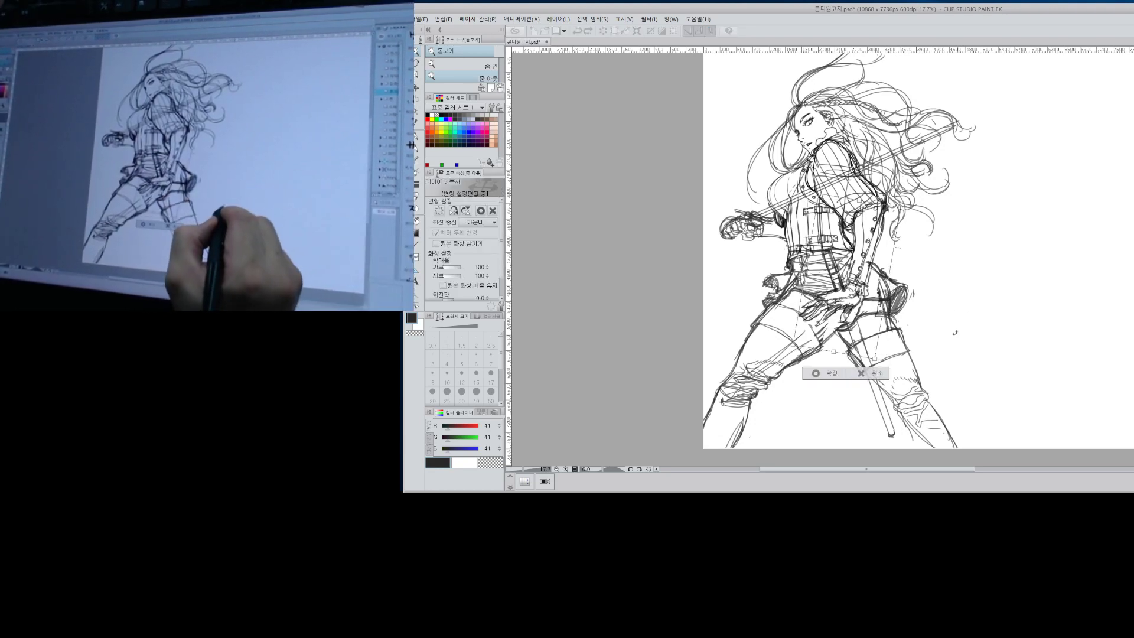
mouse_move(871, 325)
left_mouse_down()
mouse_move(851, 316)
mouse_move(855, 336)
mouse_move(855, 327)
left_mouse_up()
left_click_drag(835, 268, 836, 270)
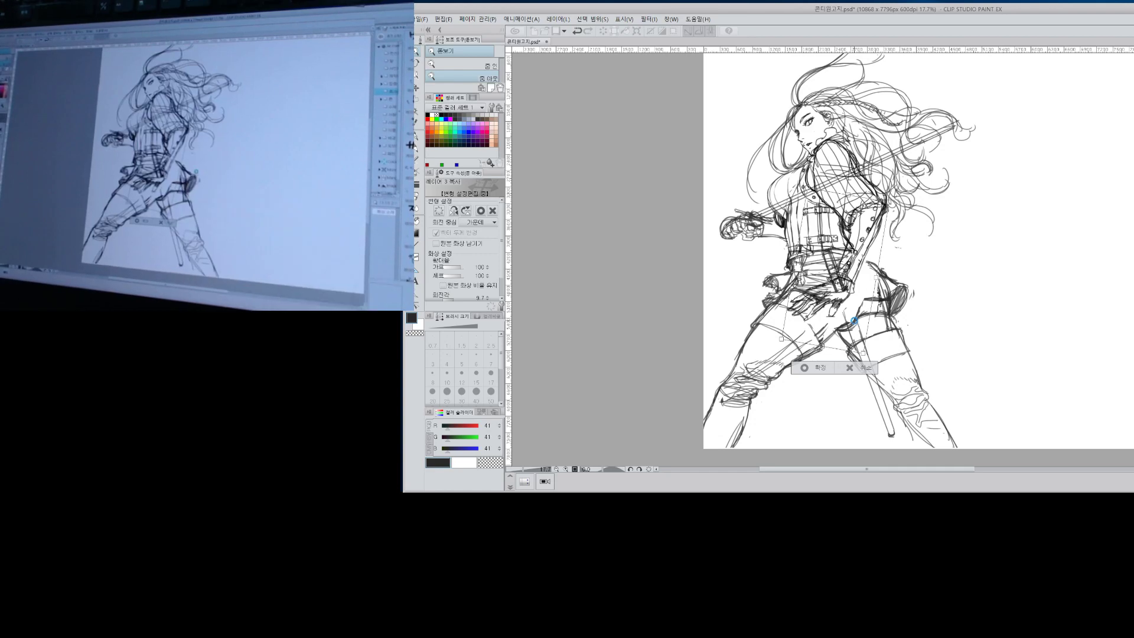
key("Return")
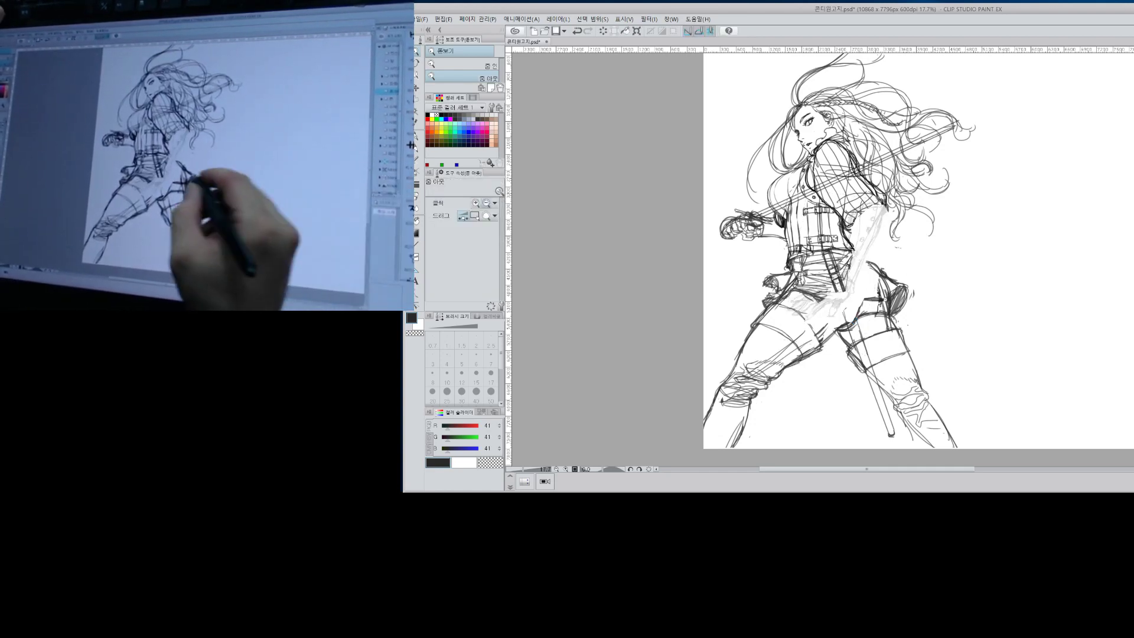
Draw the rounded rear hip contour and extend the waist straps down over the rear thigh with the size 20 brush.
mouse_move(885, 304)
left_mouse_down()
mouse_move(921, 304)
mouse_move(907, 303)
left_mouse_up()
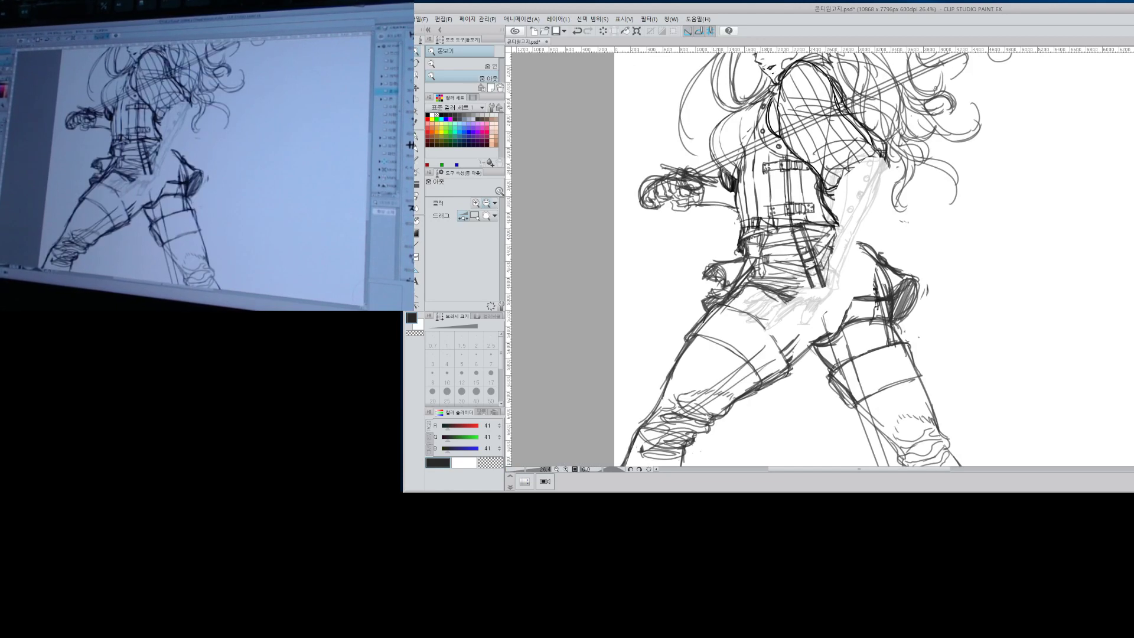
key("b")
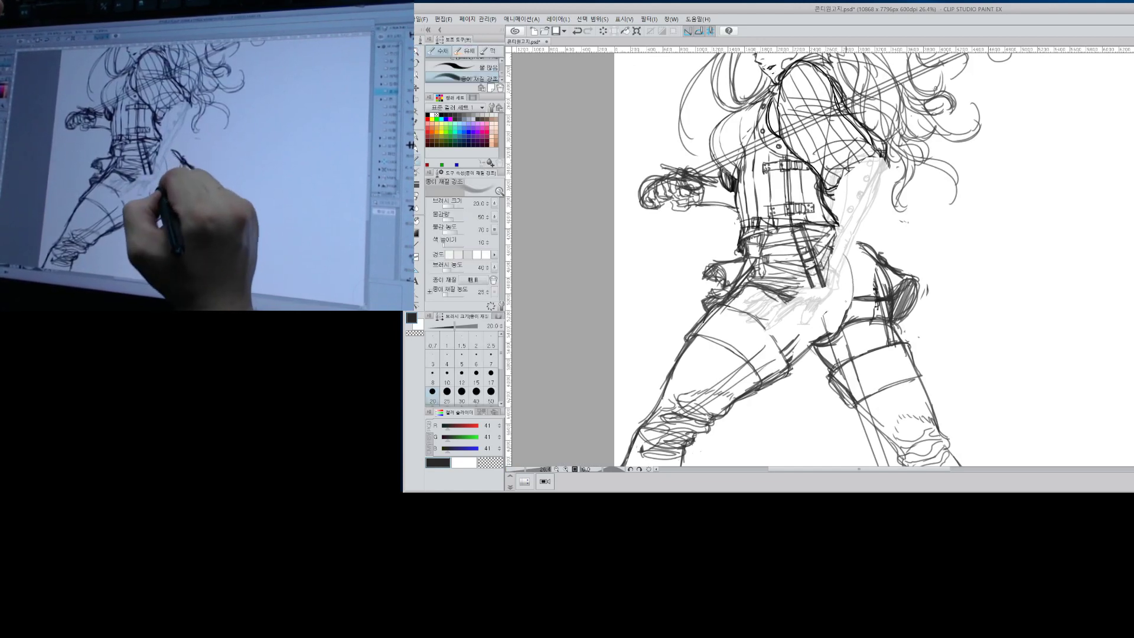
left_click_drag(850, 279, 836, 330)
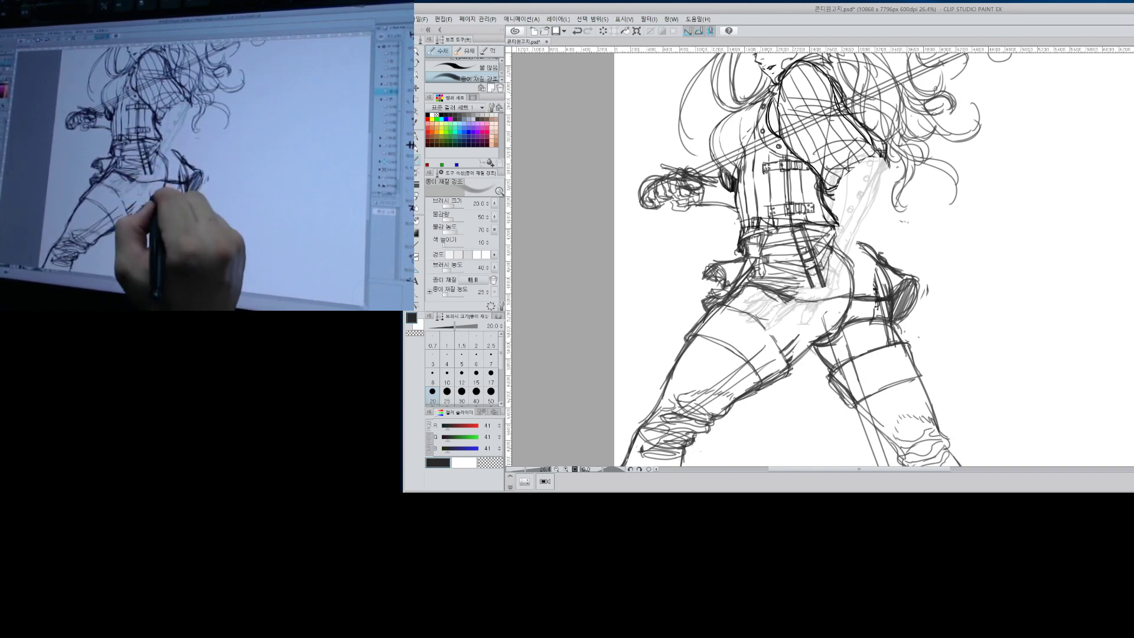
left_click_drag(827, 281, 807, 332)
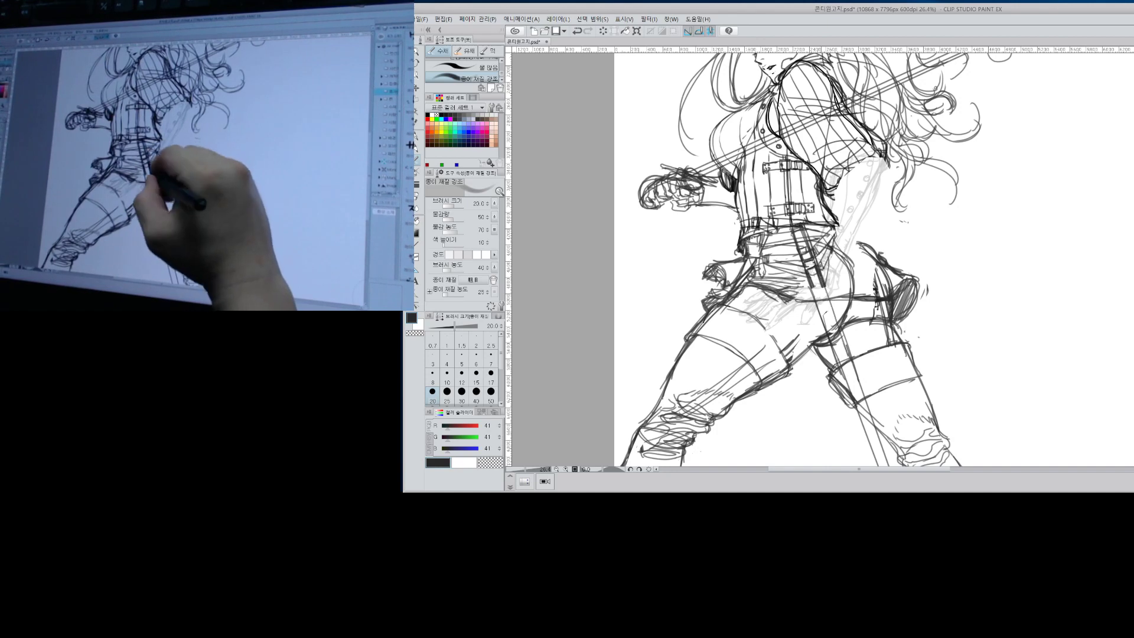
left_click_drag(817, 288, 849, 369)
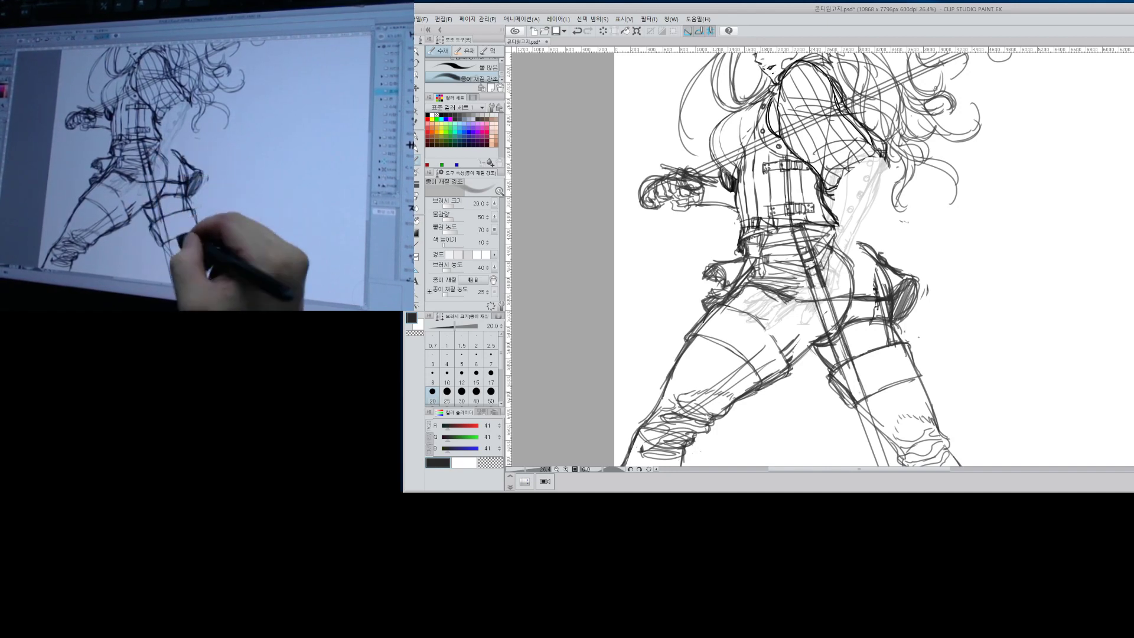
Redraw the front thigh's inner contour below the hip and reinforce the strap lines around the rear thigh.
left_click_drag(812, 325, 793, 348)
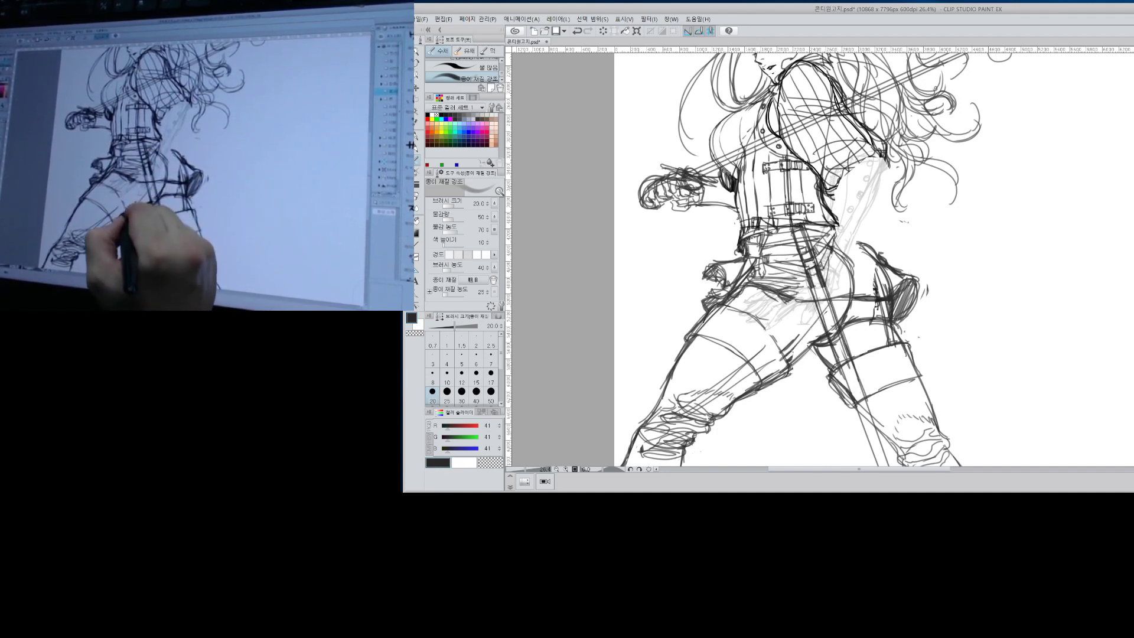
left_click_drag(839, 298, 794, 355)
left_click_drag(841, 298, 792, 357)
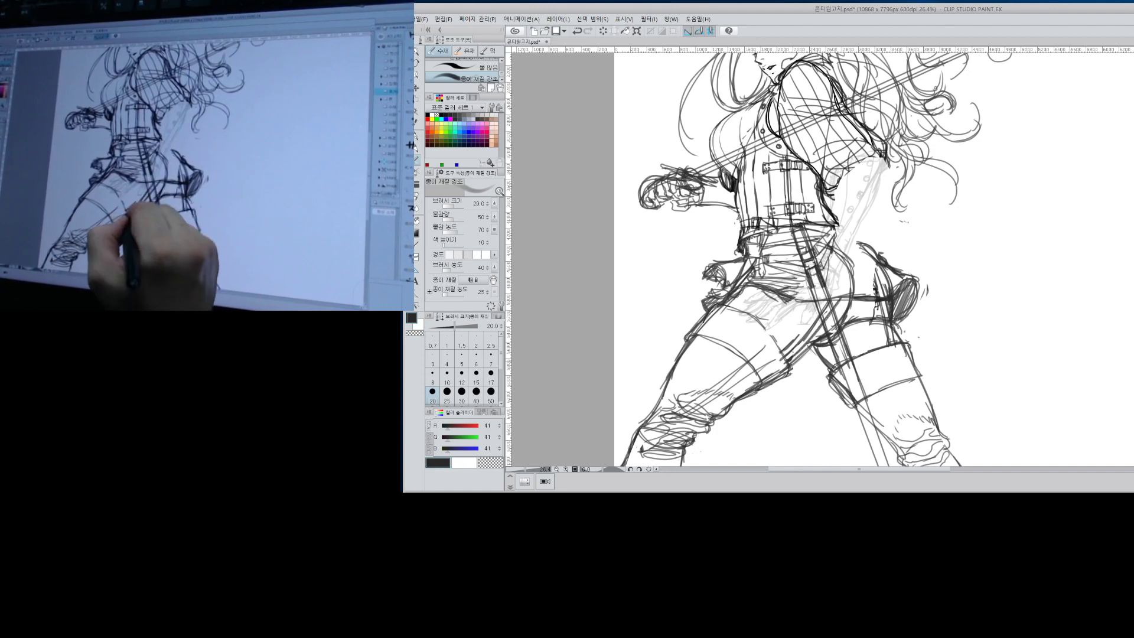
left_click_drag(883, 302, 878, 319)
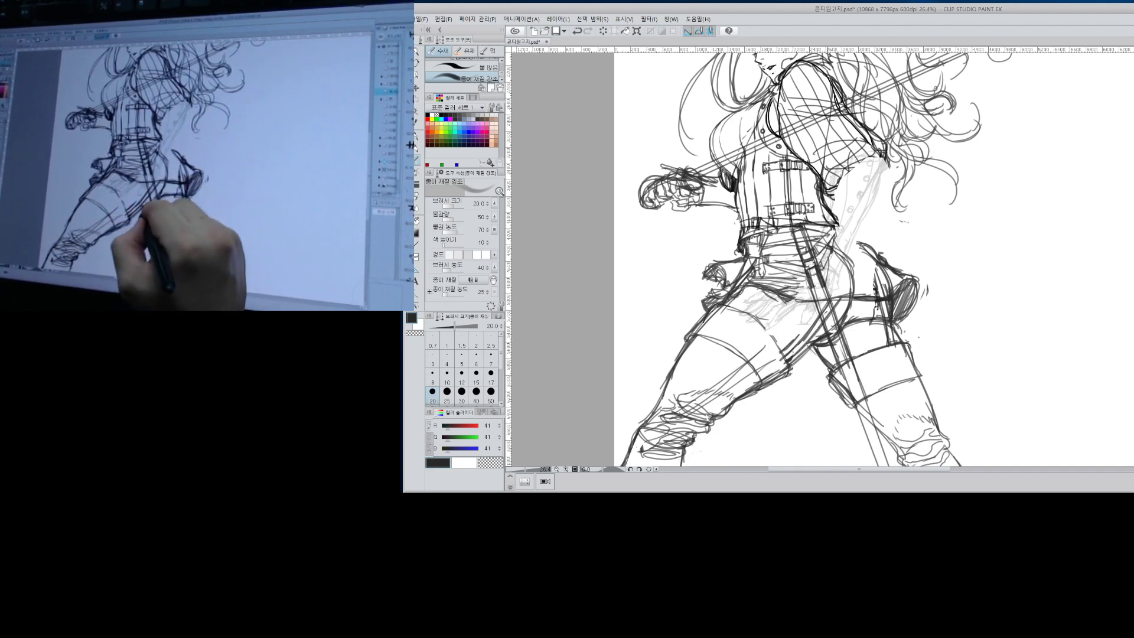
Erase the overlapping lines where the hanging strap crosses the rear thigh with the eraser at size 50.
key("e")
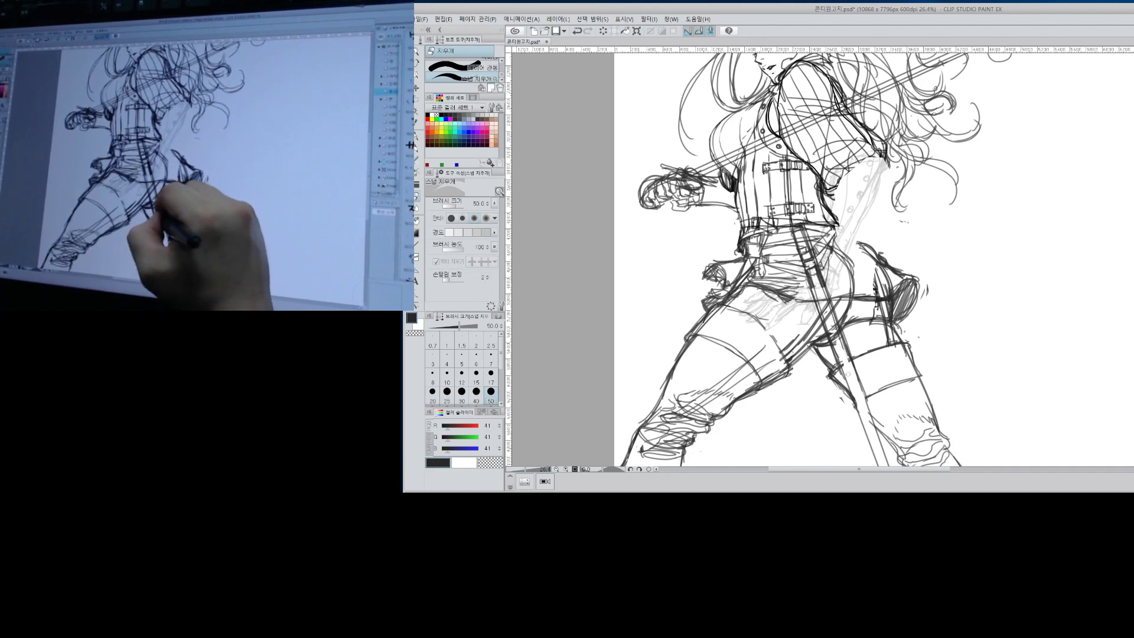
key("ctrl+z")
left_click_drag(825, 304, 830, 324)
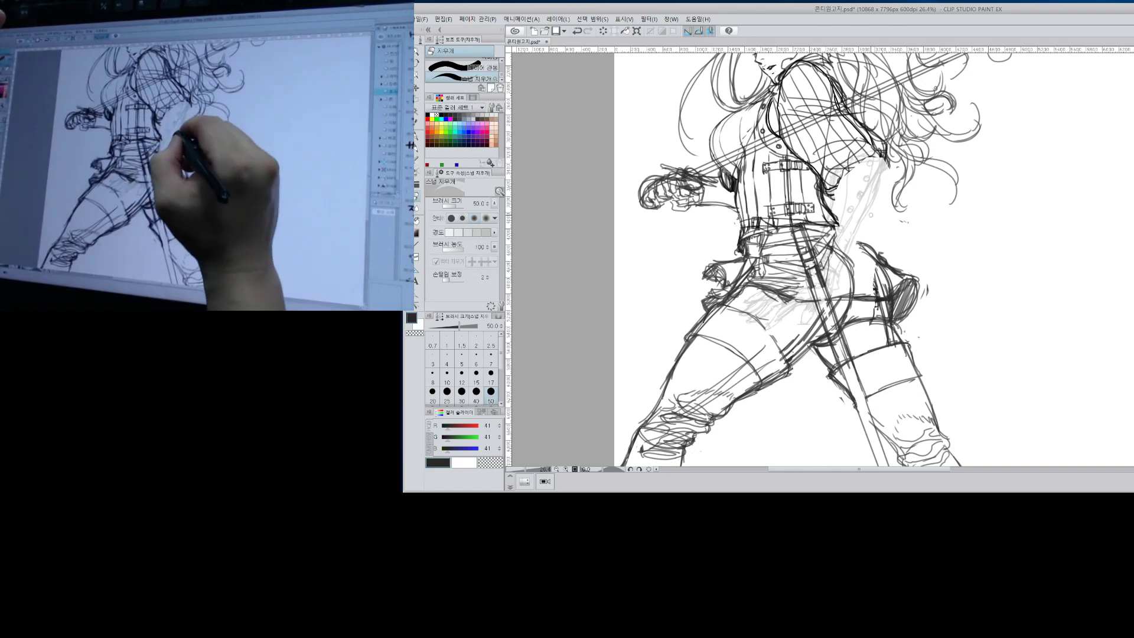
Draw the garment's upper edge from the waist out to the flared end behind the hip.
key("p")
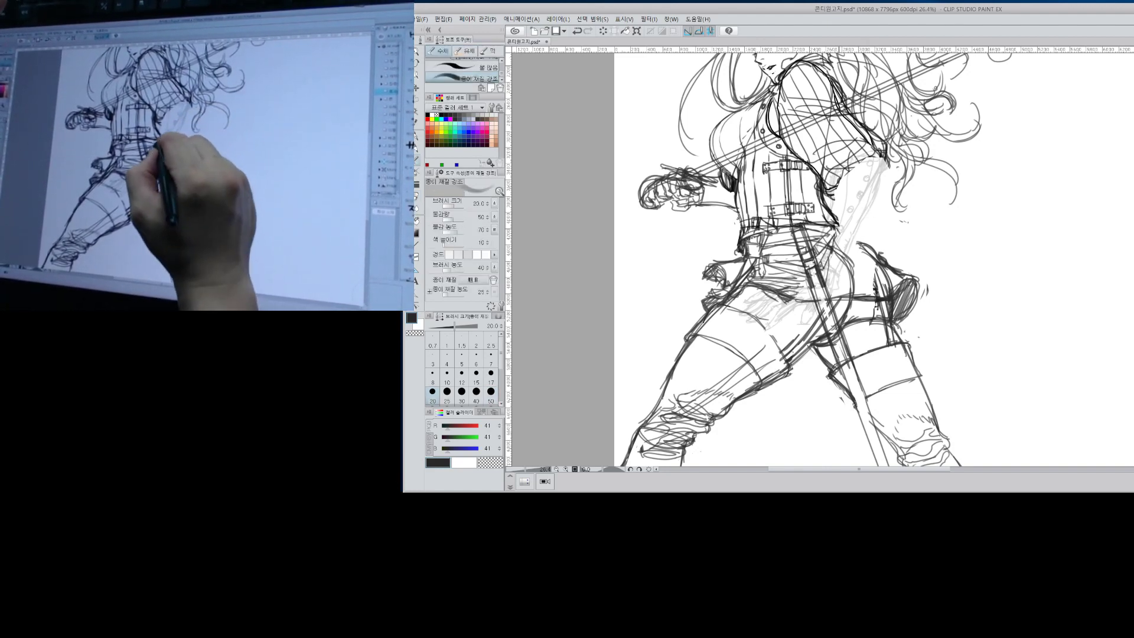
mouse_move(834, 229)
left_mouse_down()
mouse_move(902, 230)
mouse_move(898, 243)
left_mouse_up()
key("ctrl+z")
key("ctrl+z")
key("ctrl+z")
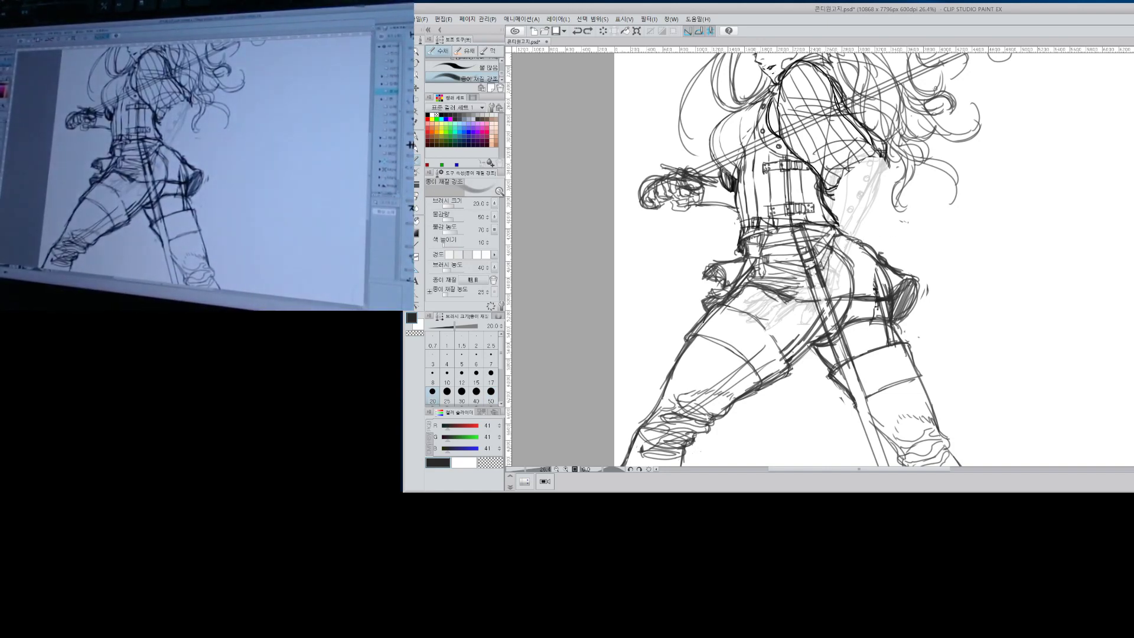
Show the forearm and hand again, erase stray marks around them at size 200, and restore the body sketch to full darkness.
key("ctrl+y")
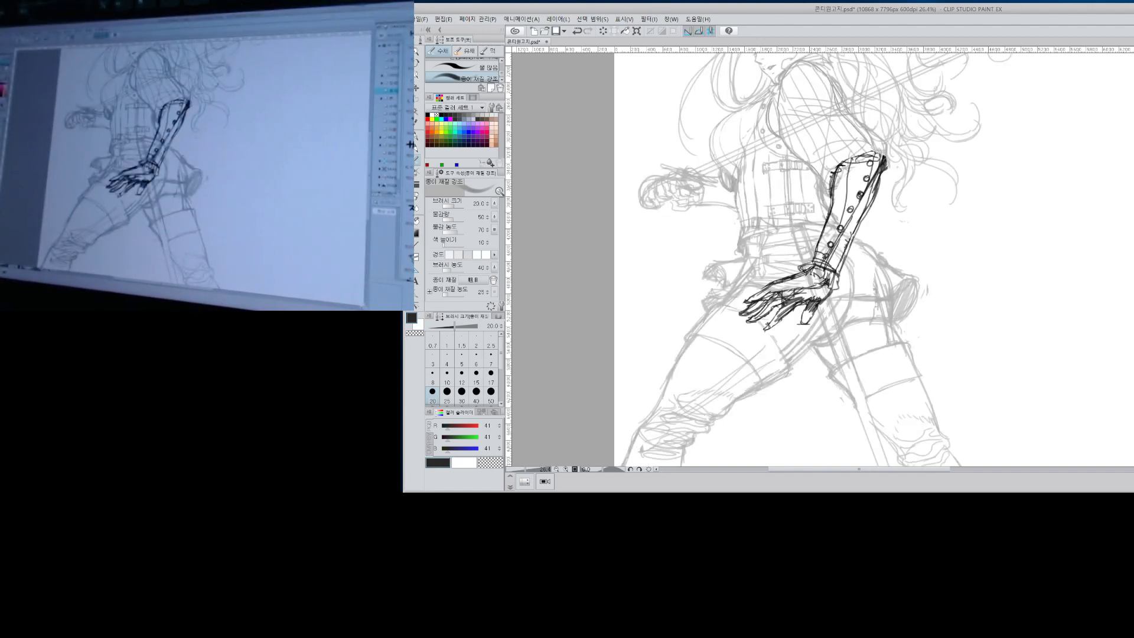
key("e")
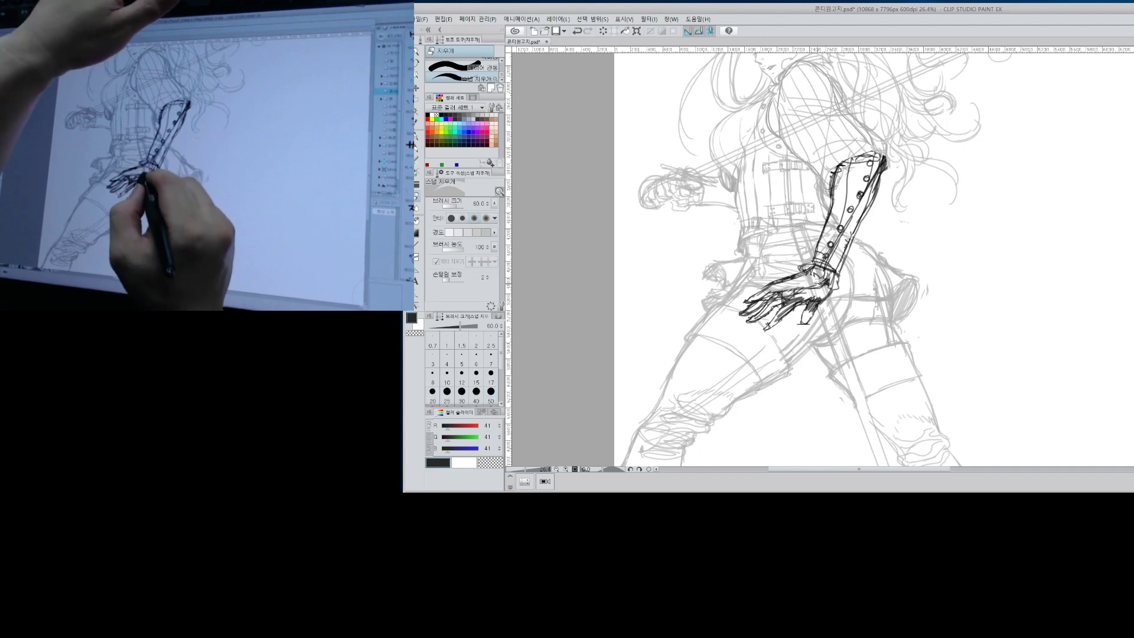
key("bracketright")
key("bracketright")
mouse_move(813, 269)
left_mouse_down()
mouse_move(826, 276)
mouse_move(777, 294)
left_mouse_up()
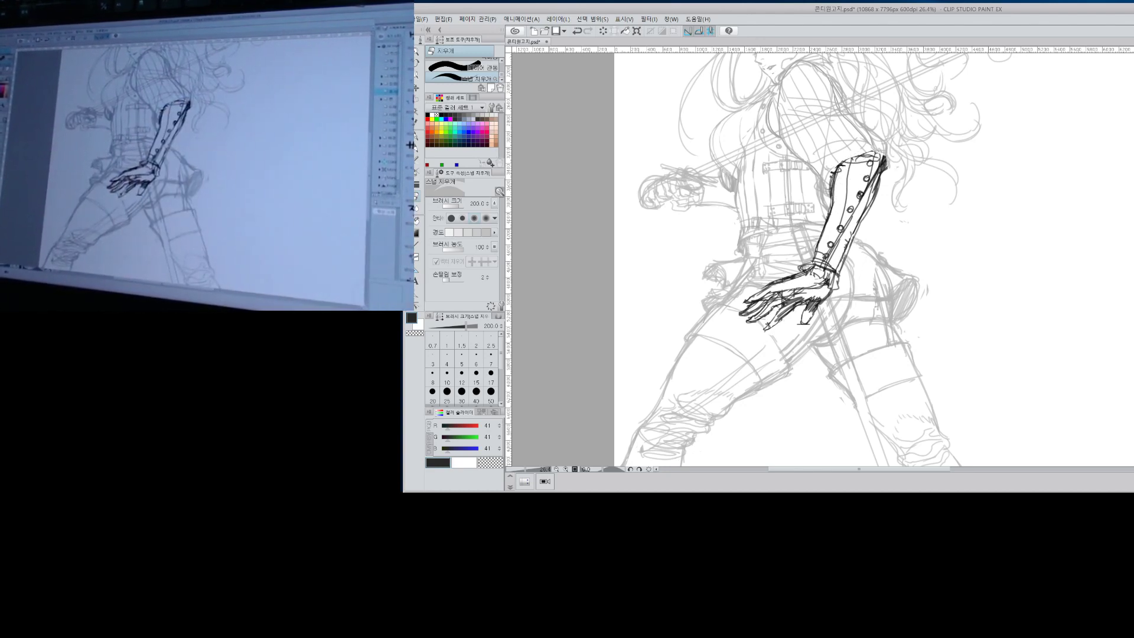
key("ctrl+z")
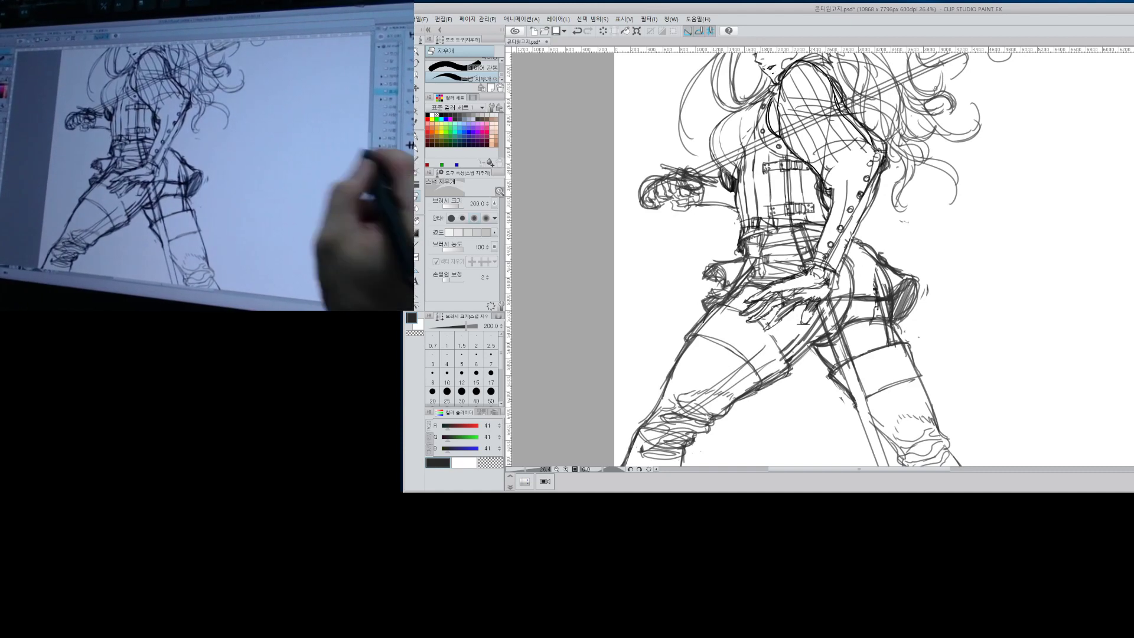
Strengthen the jacket's front edge on the chest with the size 20 brush and check the whole figure.
key("p")
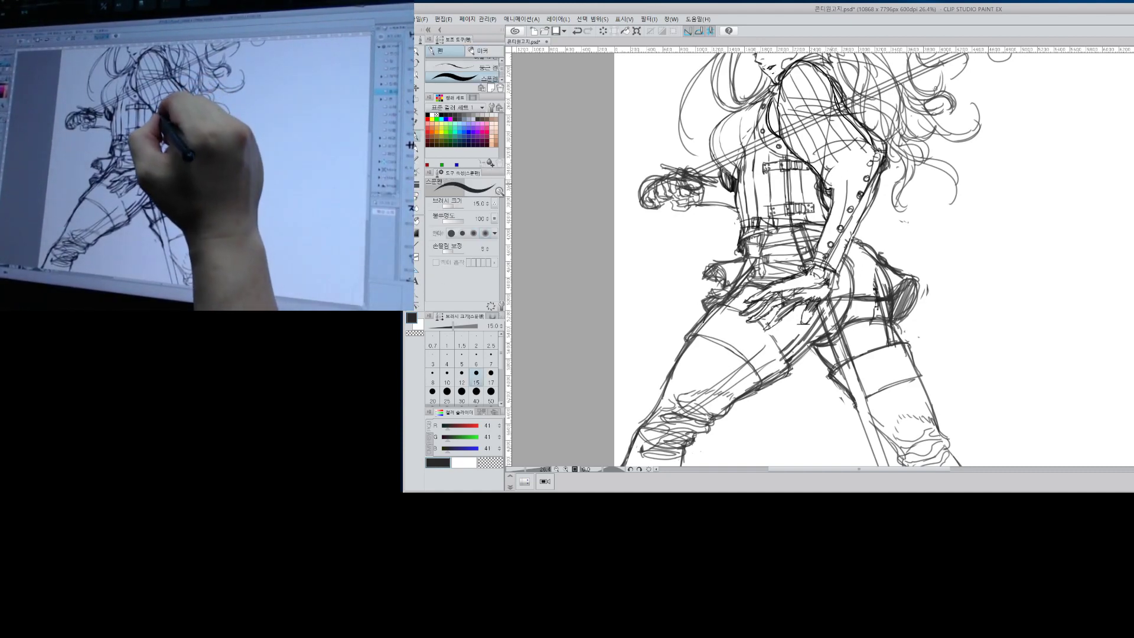
key("b")
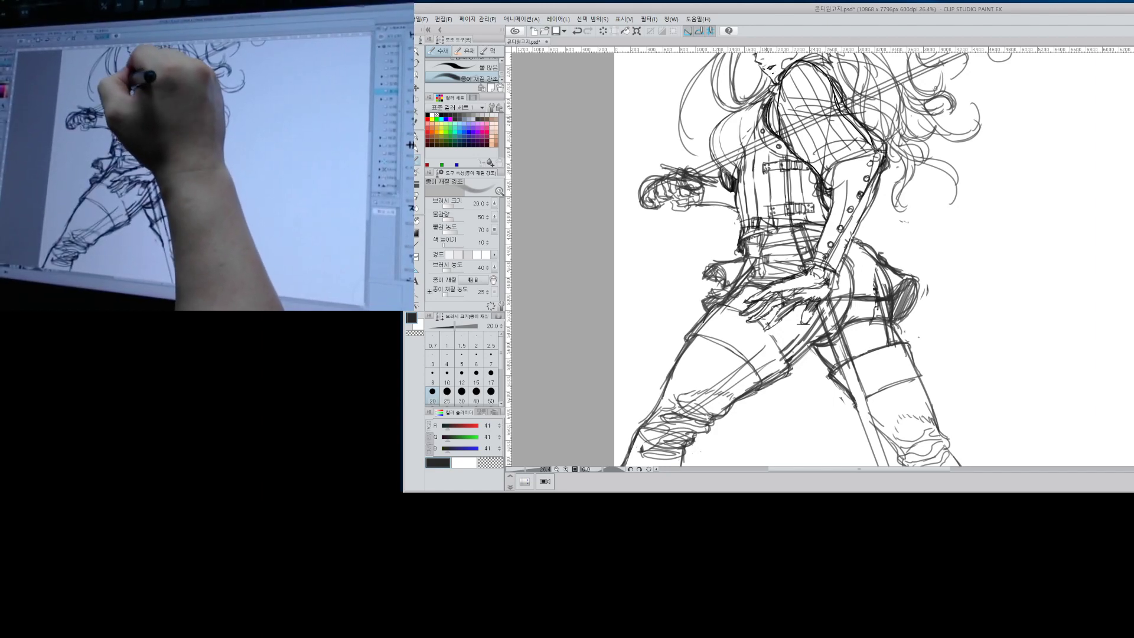
key("ctrl+alt+space")
left_click_drag(951, 237, 901, 257)
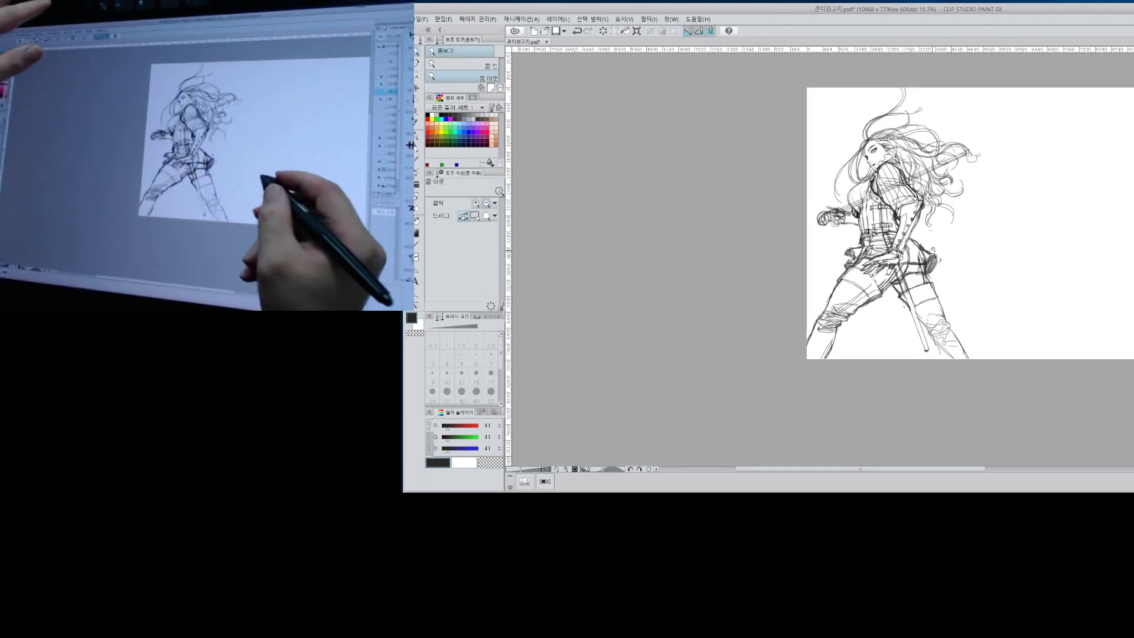
left_click_drag(1019, 287, 977, 357)
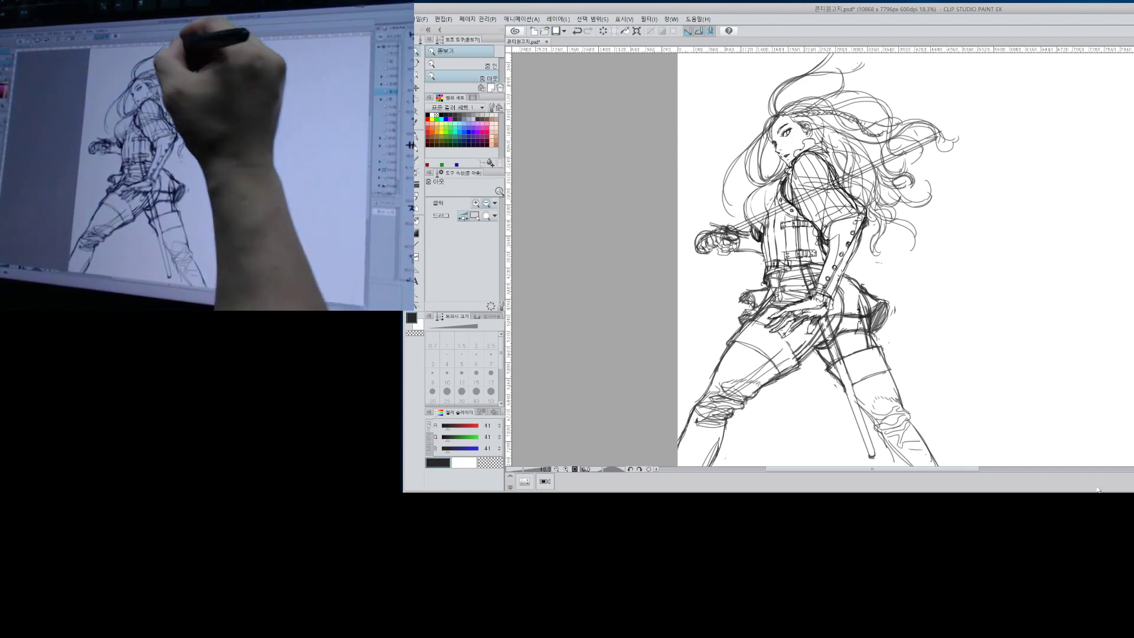
Draw a loose windblown hair strand curling above the head with the size 20 brush and check the whole figure.
left_click_drag(840, 70, 760, 230)
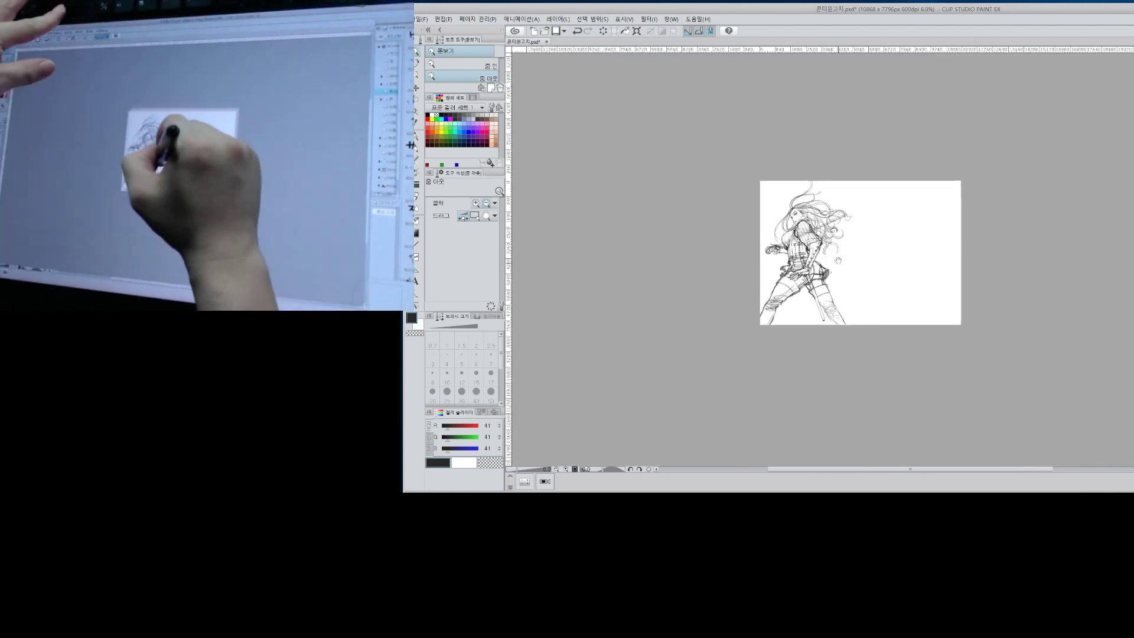
left_click_drag(845, 220, 896, 219)
key("b")
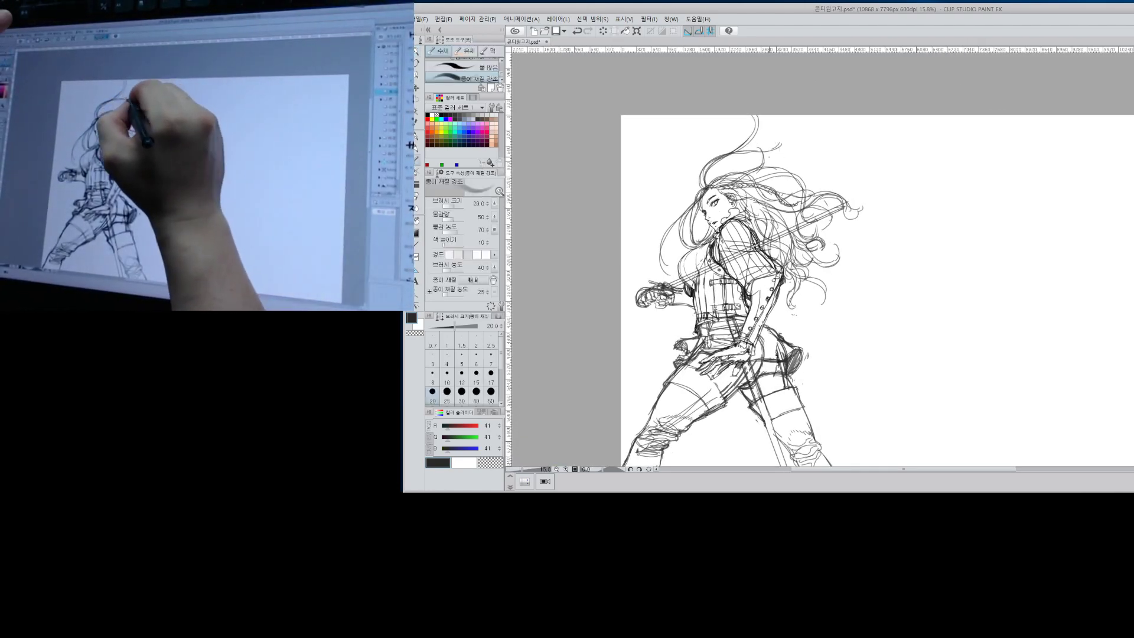
left_click_drag(787, 130, 774, 152)
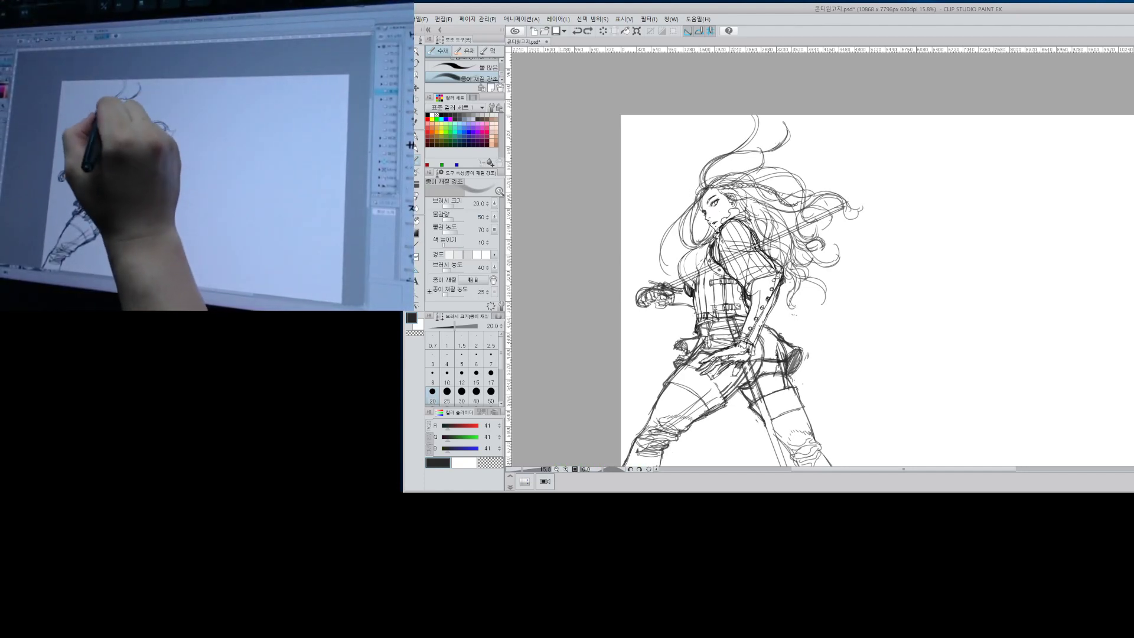
left_click_drag(726, 184, 709, 176)
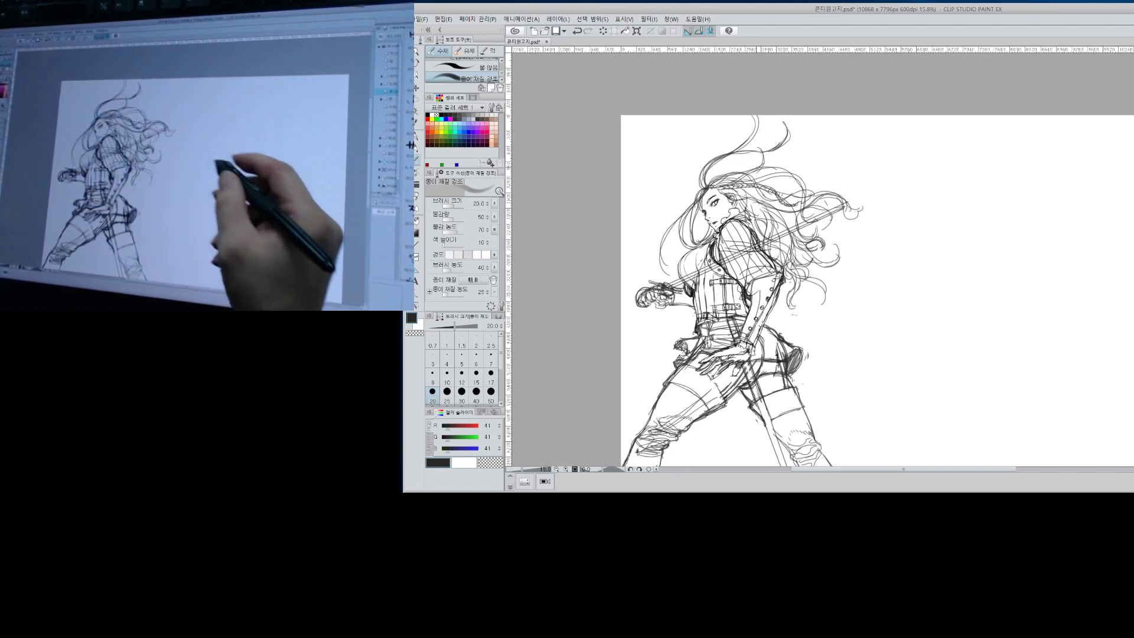
key("alt+space")
left_click_drag(971, 283, 945, 258)
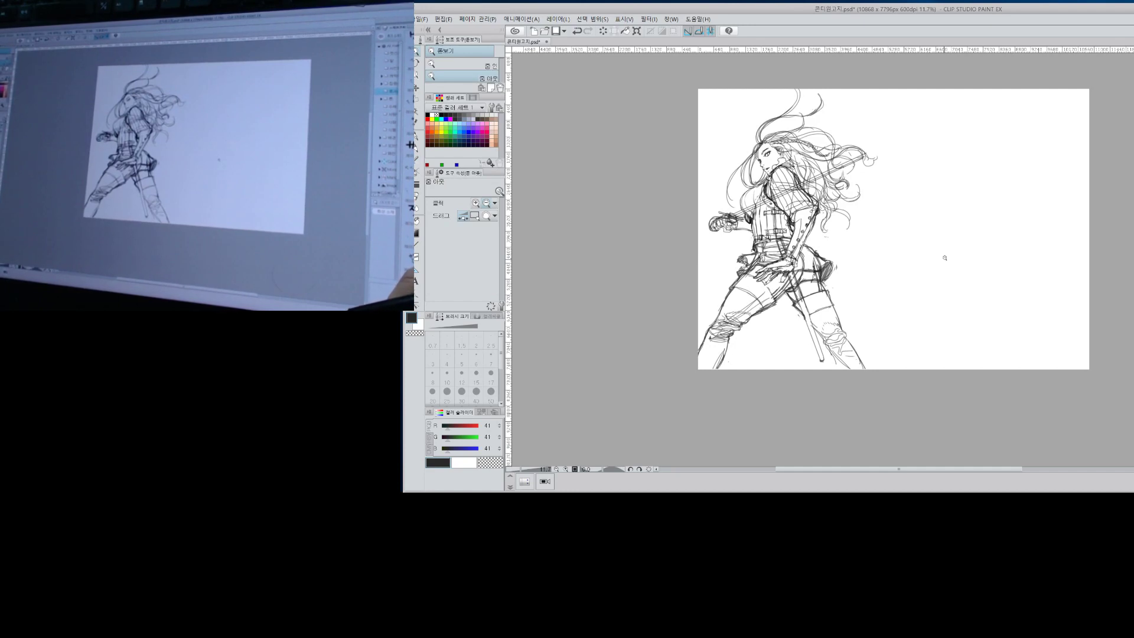
Erase the row of buttons on the lowered arm's sleeve and redraw it along the forearm's outer edge with the size 20 brush.
mouse_move(811, 233)
left_mouse_down()
mouse_move(821, 218)
mouse_move(775, 263)
mouse_move(766, 289)
left_mouse_up()
key("e")
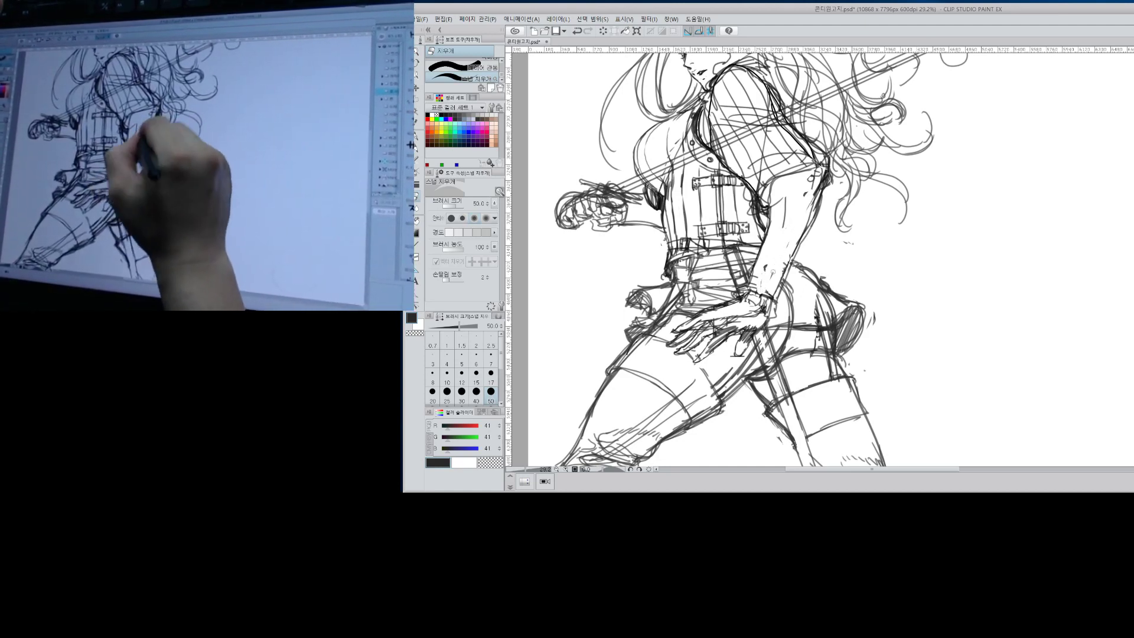
key("b")
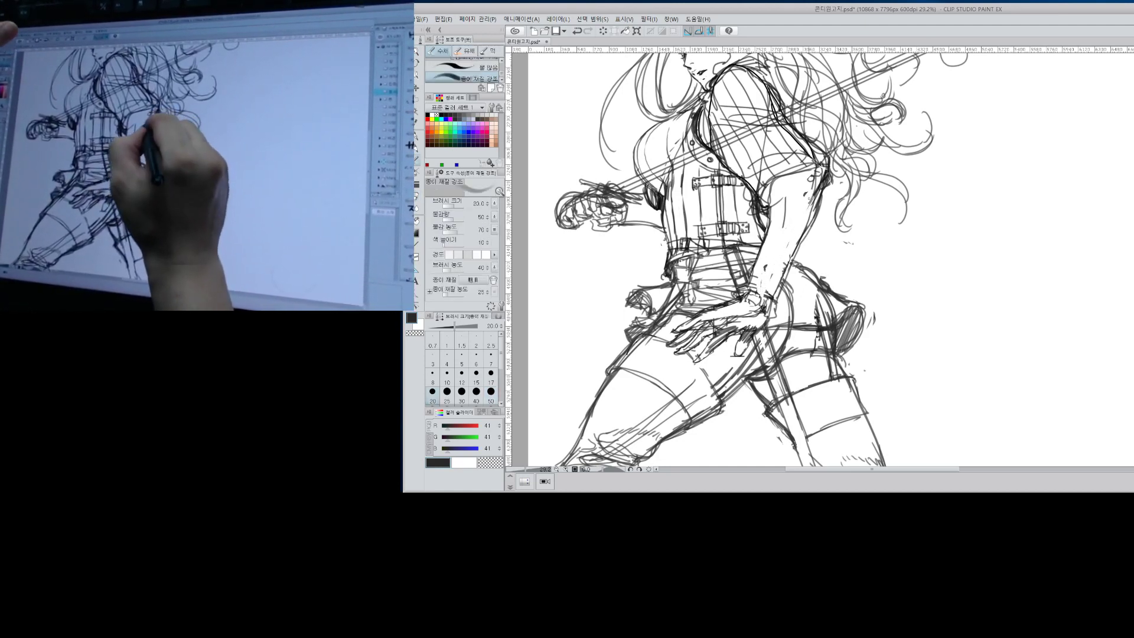
mouse_move(810, 201)
left_mouse_down()
mouse_move(769, 301)
mouse_move(798, 228)
left_mouse_up()
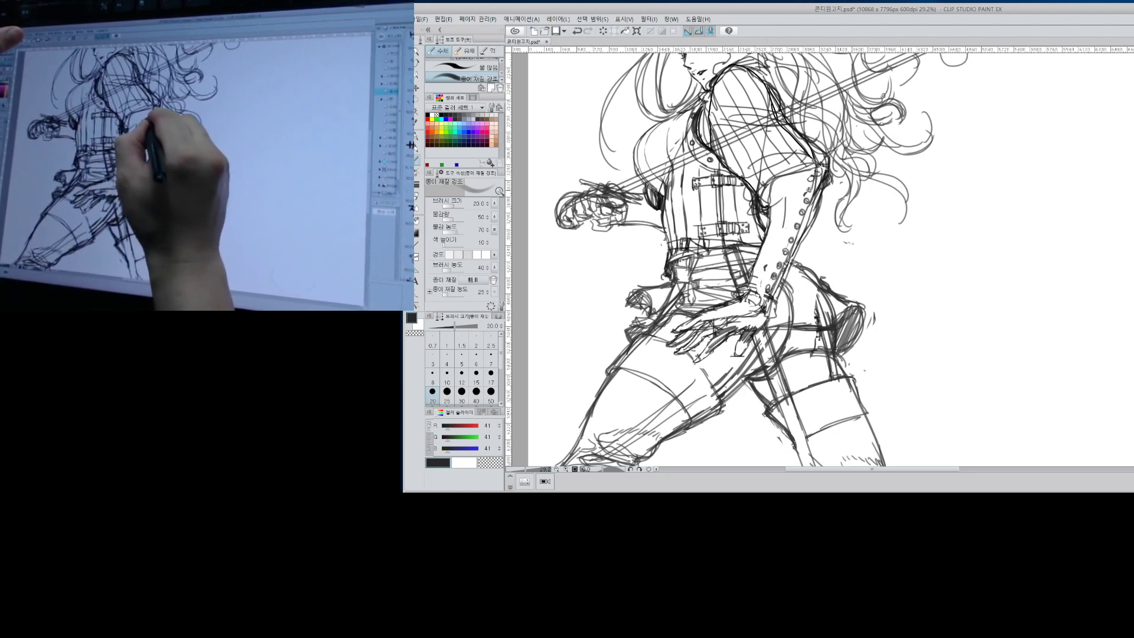
left_click_drag(776, 254, 784, 249)
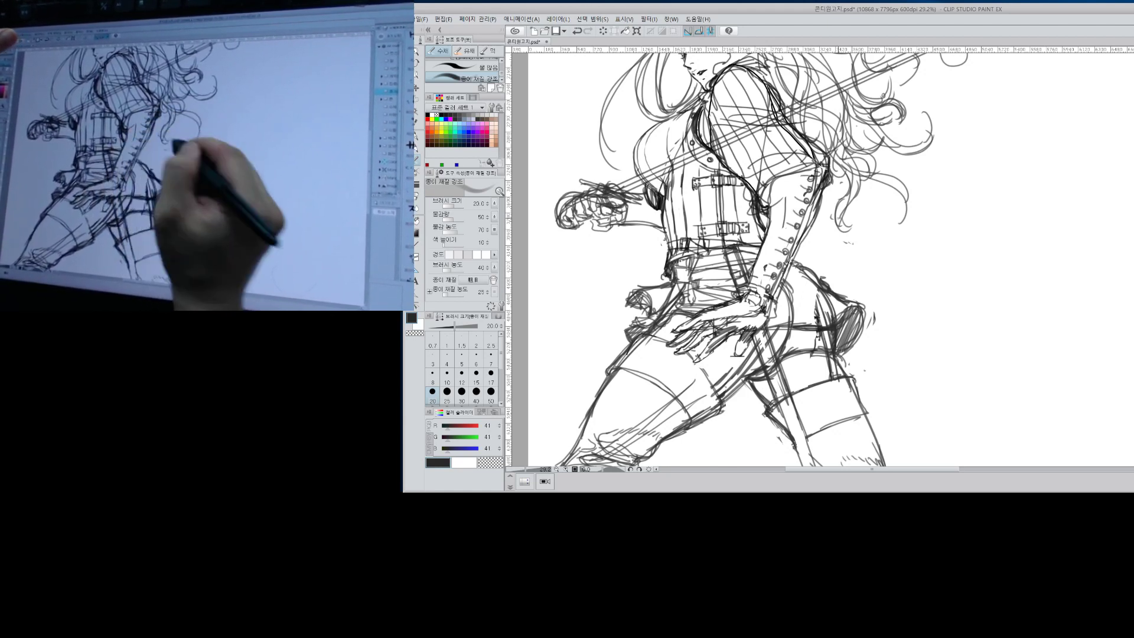
mouse_move(786, 279)
left_mouse_down()
mouse_move(785, 321)
mouse_move(805, 336)
left_mouse_up()
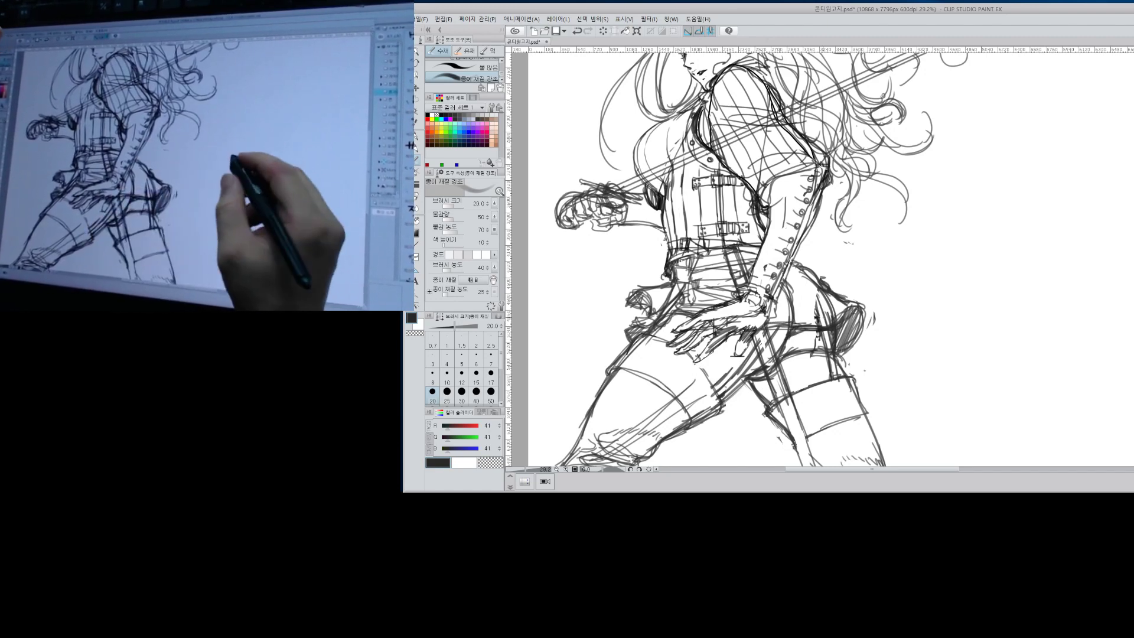
key("alt+space")
left_click_drag(975, 259, 964, 274)
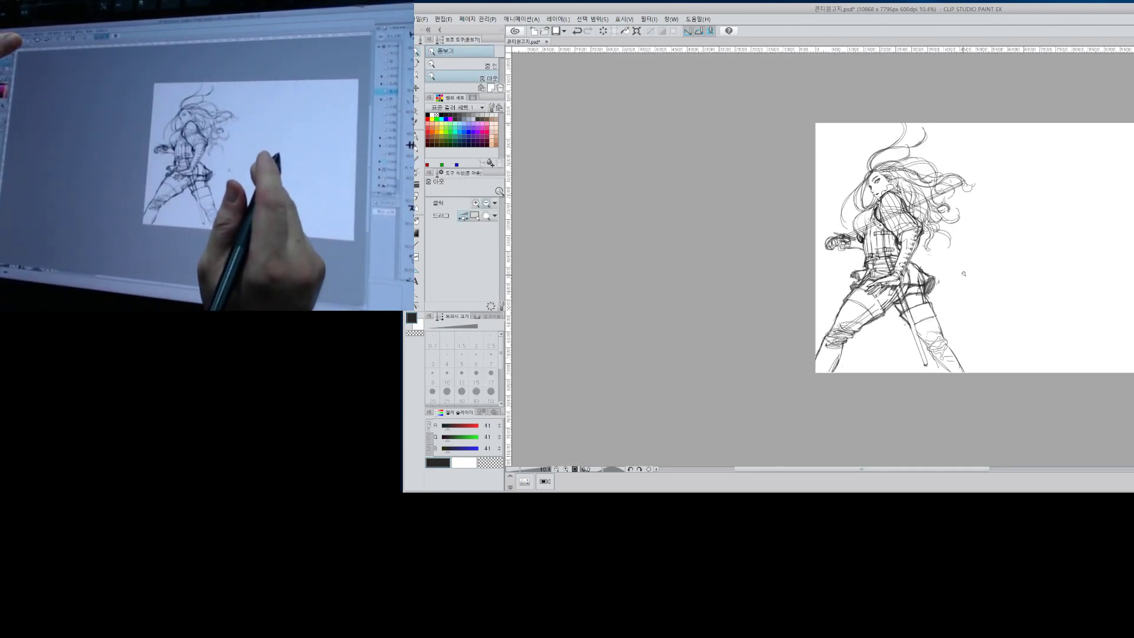
Erase the rounded item sticking out in front of the hip with the eraser at size 50 and check the full figure.
left_click_drag(880, 249, 919, 236)
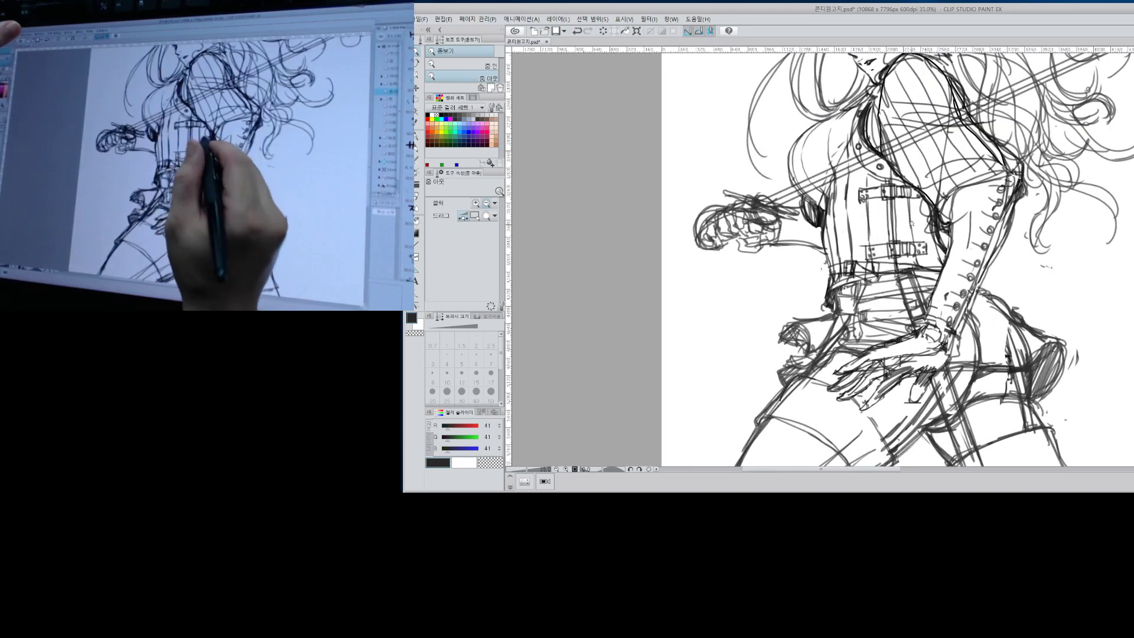
key("e")
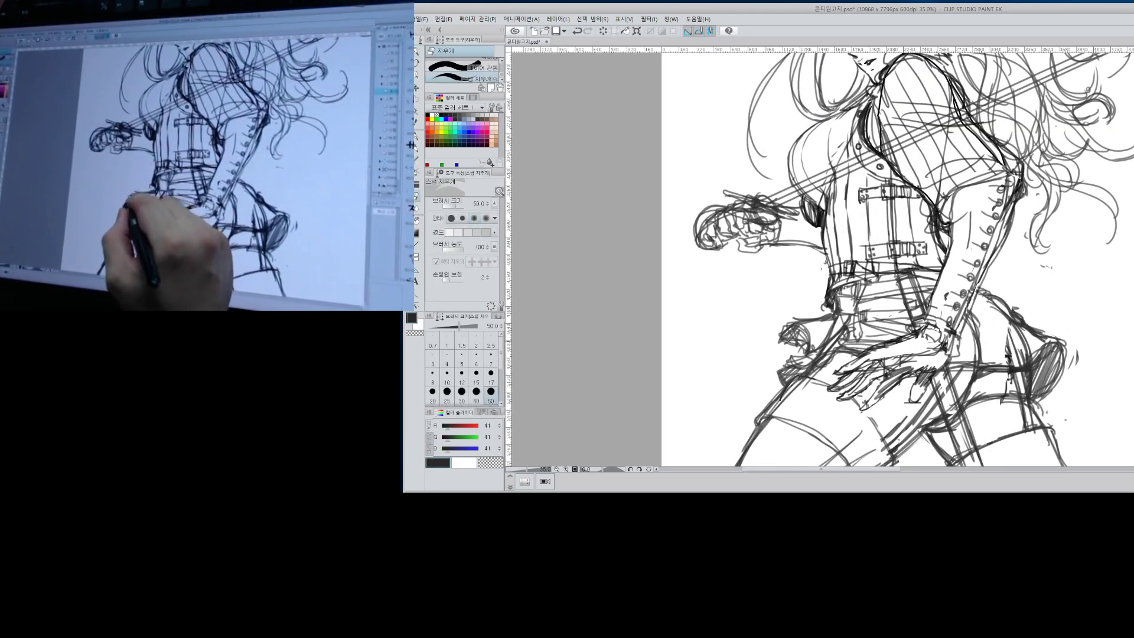
mouse_move(788, 323)
left_mouse_down()
mouse_move(798, 358)
mouse_move(809, 355)
mouse_move(783, 379)
left_mouse_up()
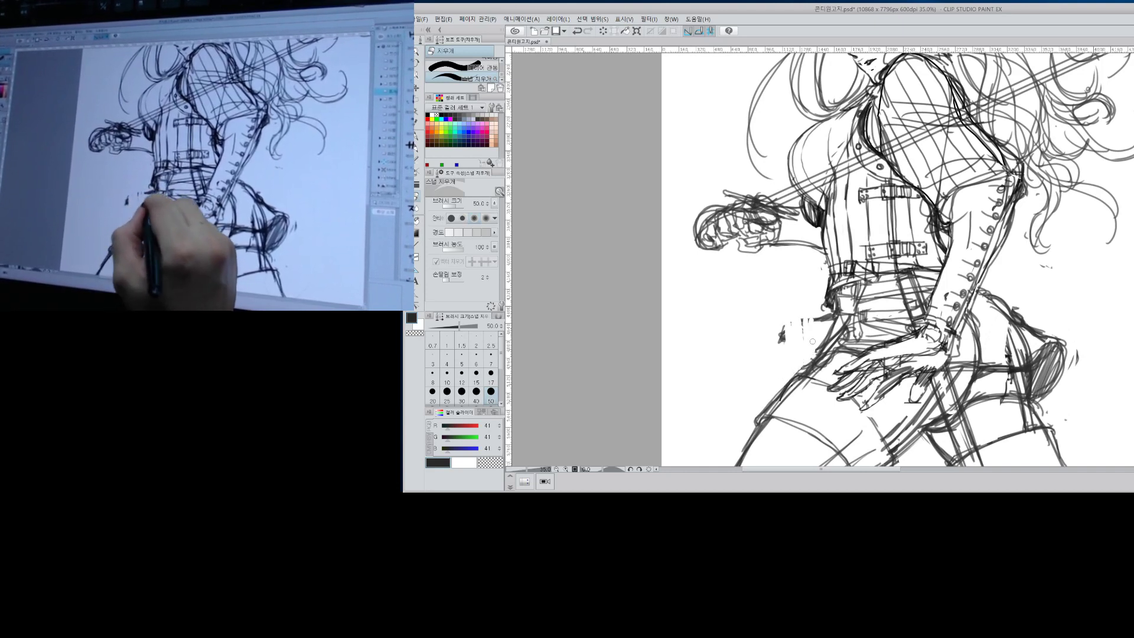
mouse_move(824, 319)
left_mouse_down()
mouse_move(776, 335)
mouse_move(784, 353)
mouse_move(836, 290)
left_mouse_up()
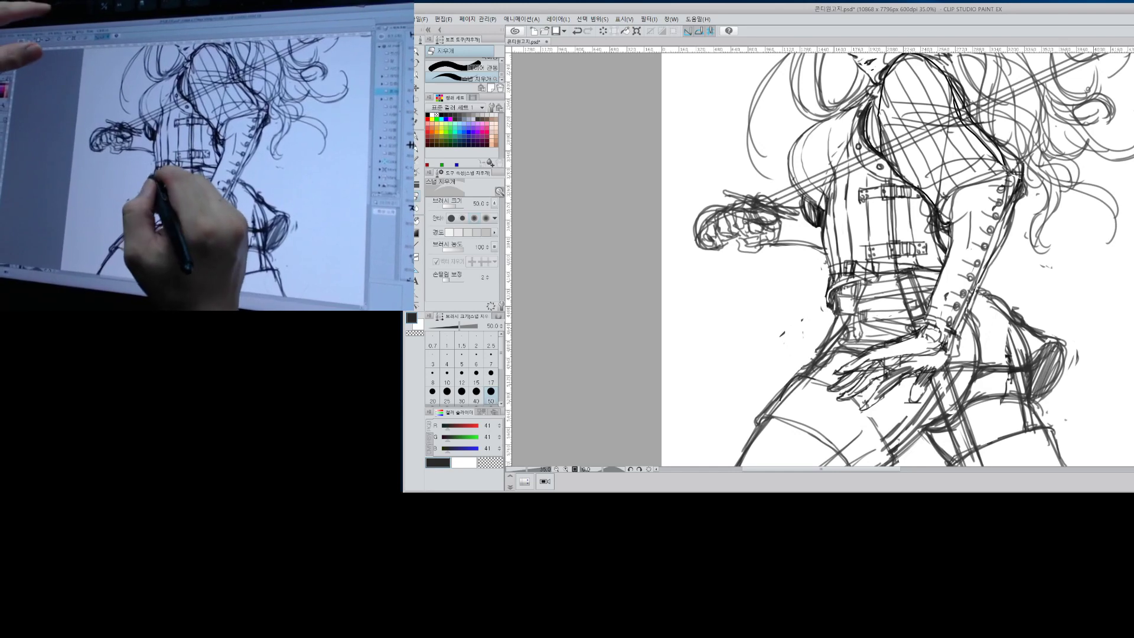
key("b")
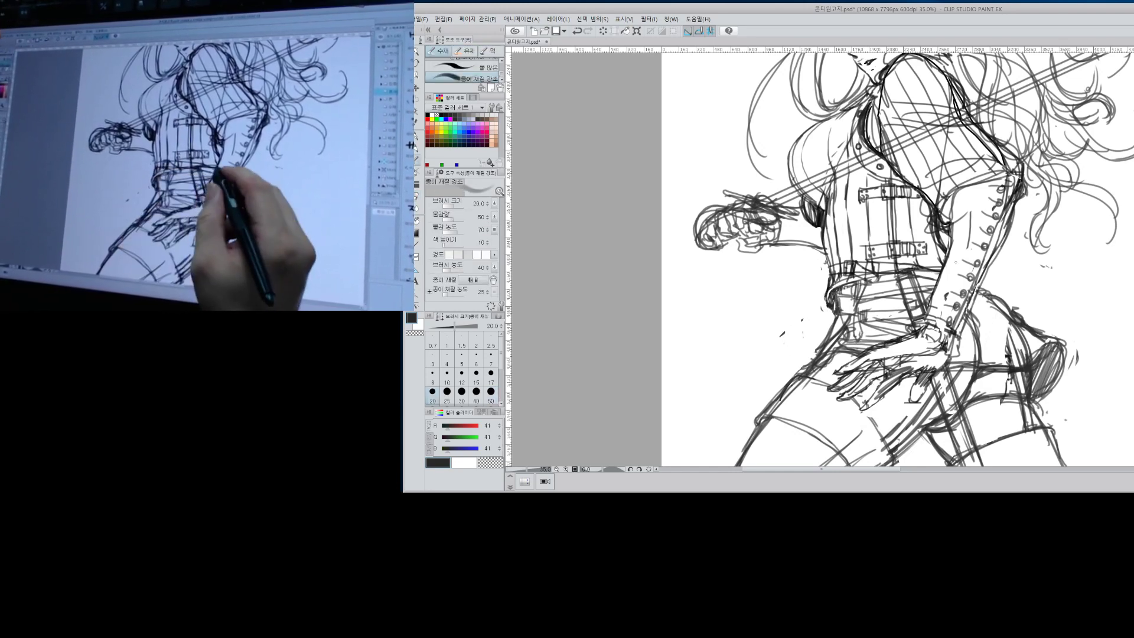
key("alt+space")
left_click_drag(956, 262, 898, 266)
left_click_drag(1050, 349, 909, 358)
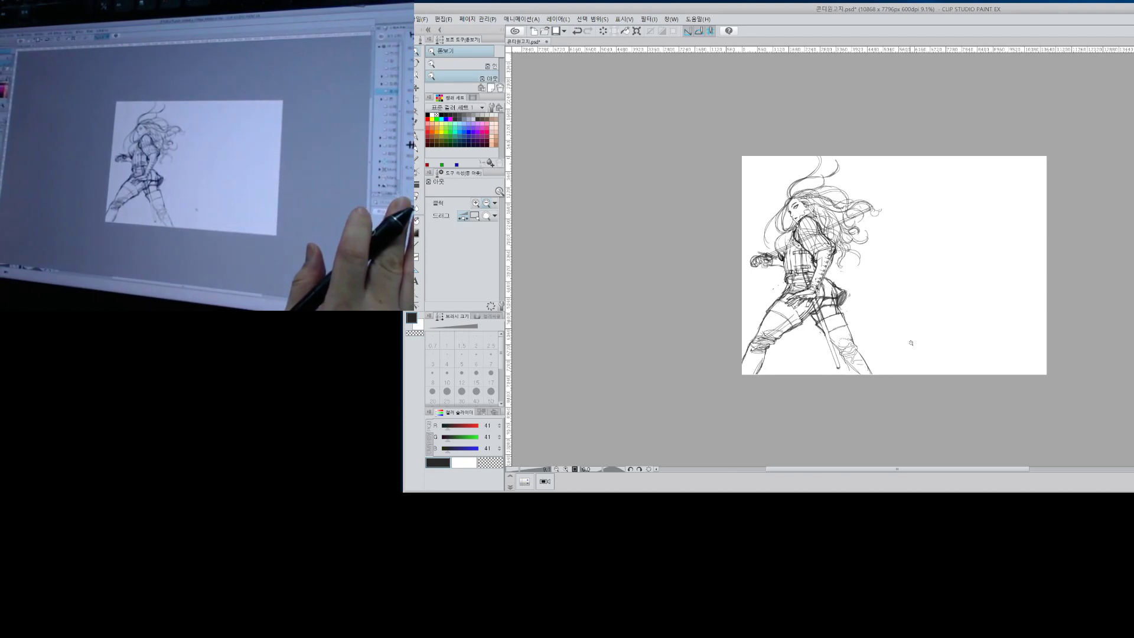
Switch back to the dark drawing color and touch up the hair curls around the sword's end behind the head.
mouse_move(911, 342)
left_mouse_down()
mouse_move(922, 187)
mouse_move(906, 197)
left_mouse_up()
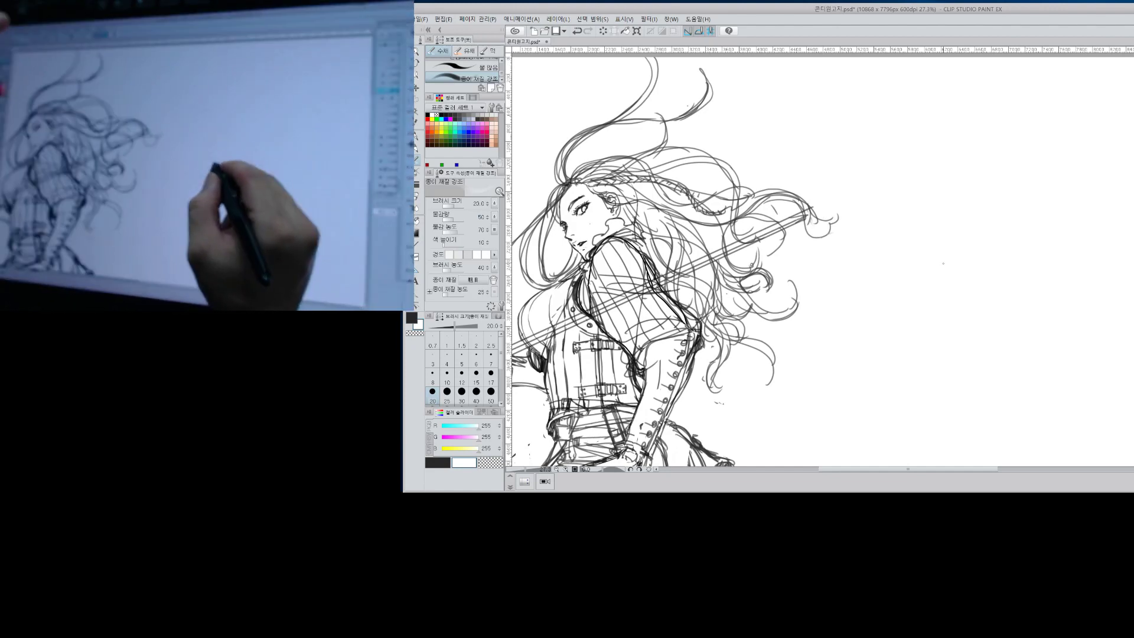
key("x")
left_click_drag(813, 211, 846, 229)
left_click_drag(820, 235, 858, 237)
key("alt+space")
mouse_move(950, 249)
left_mouse_down()
mouse_move(904, 265)
mouse_move(924, 275)
left_mouse_up()
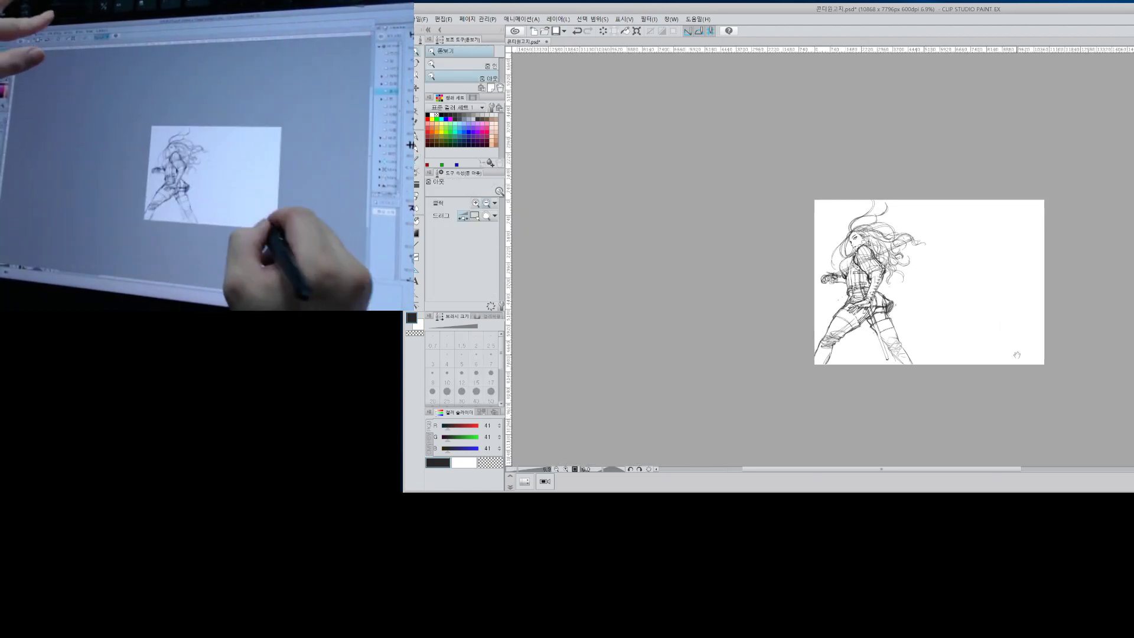
left_click_drag(1018, 354, 981, 345)
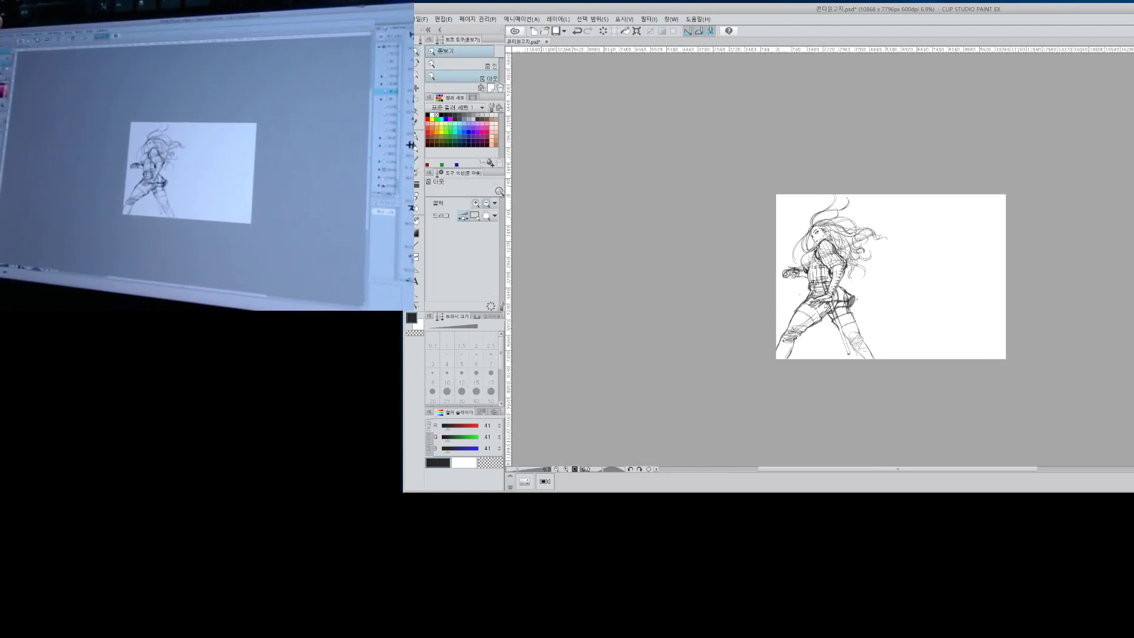
Hide the woman's sketch and show the faint rough sketch of the standing figure aiming a long gun.
key("Delete")
key("ctrl+z")
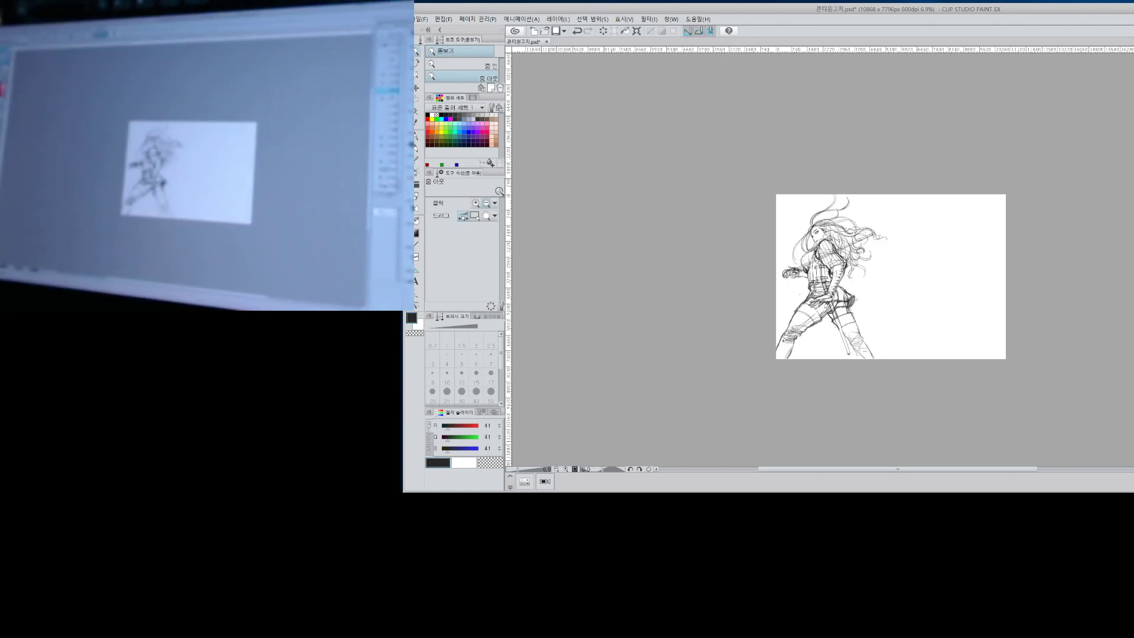
key("ctrl+z")
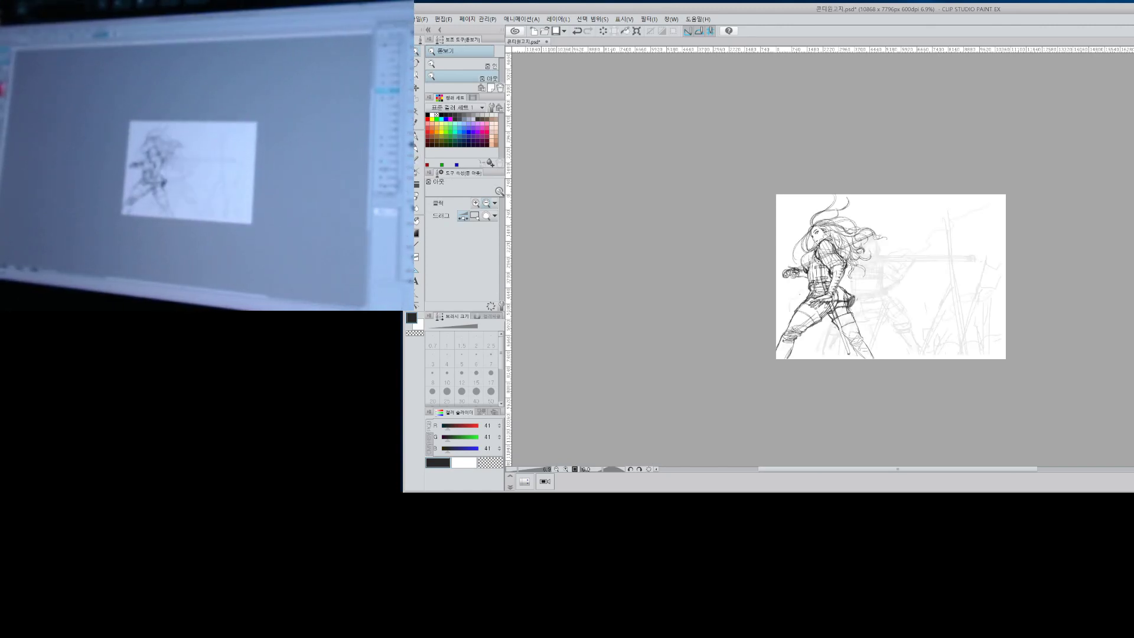
key("ctrl+z")
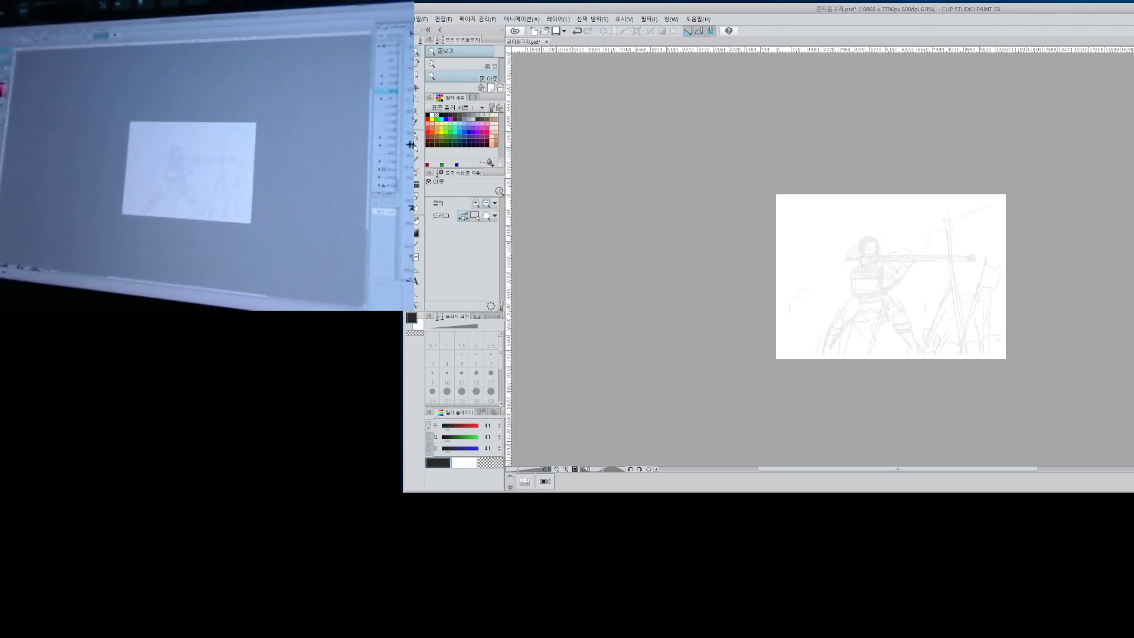
Outline the aiming figure's head over the rough sketch with the size 20 brush, covering the skull, forehead and front of the face.
left_click_drag(895, 242, 939, 223)
left_click_drag(851, 290, 871, 200)
key("b")
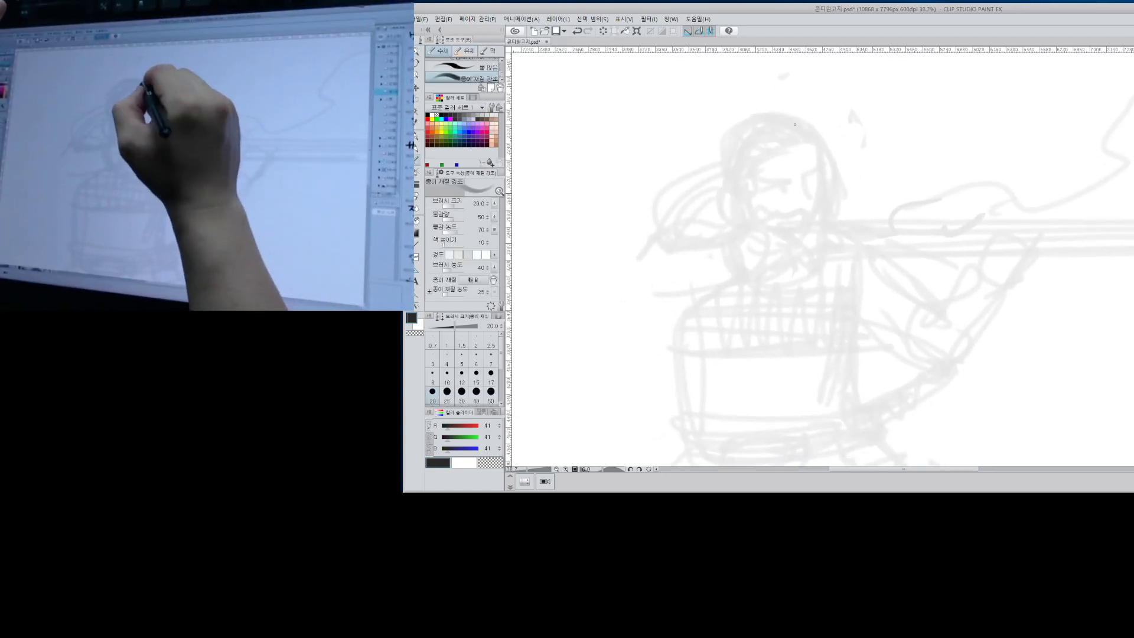
mouse_move(793, 122)
left_mouse_down()
mouse_move(817, 139)
mouse_move(821, 183)
left_mouse_up()
key("ctrl+z")
mouse_move(795, 123)
left_mouse_down()
mouse_move(817, 151)
mouse_move(820, 183)
left_mouse_up()
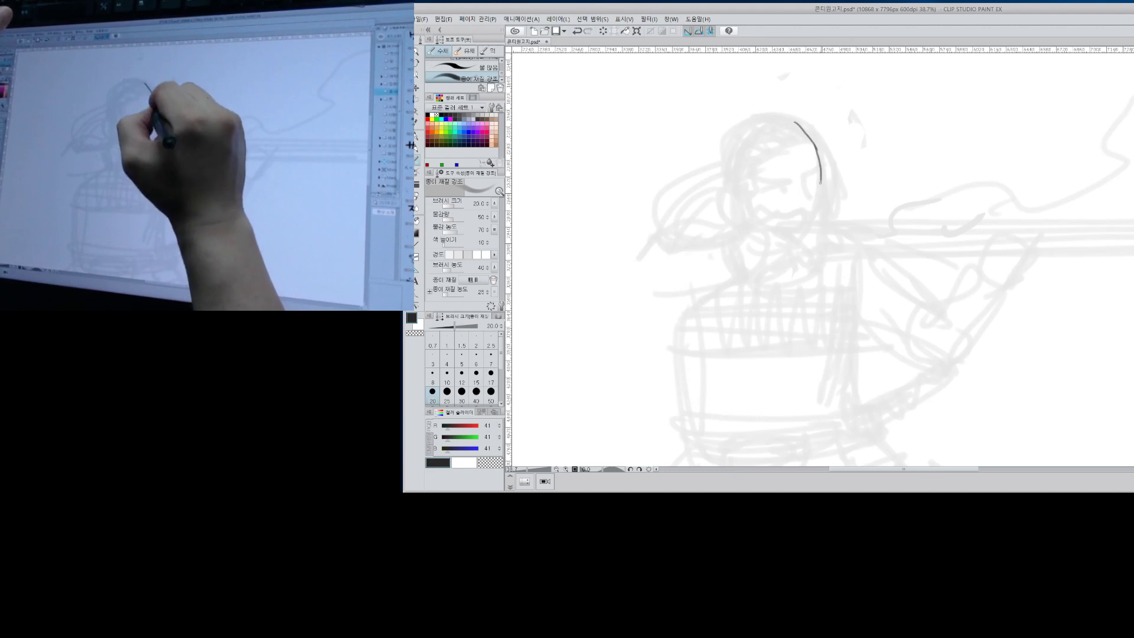
left_click_drag(739, 131, 748, 217)
left_click_drag(741, 131, 798, 123)
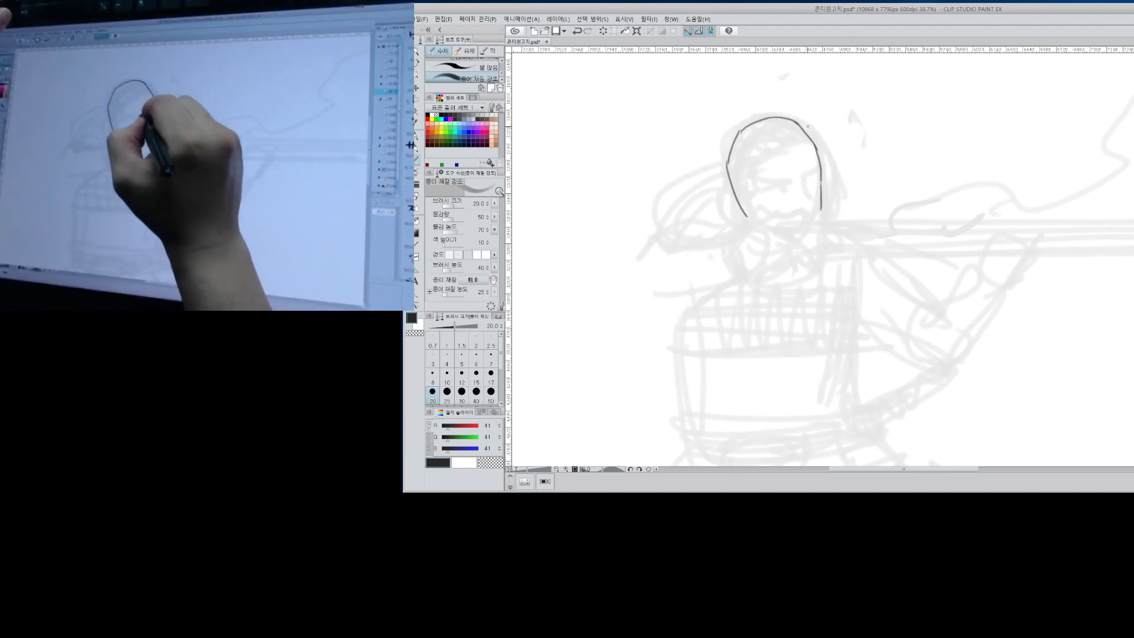
left_click_drag(821, 207, 820, 232)
Draw the jaw line and facial centre guideline, and sketch the frowning brows, eyes and nose, undoing unwanted strokes.
left_click_drag(754, 228, 805, 239)
left_click_drag(785, 149, 811, 239)
mouse_move(742, 184)
left_mouse_down()
mouse_move(819, 163)
mouse_move(815, 205)
mouse_move(818, 165)
mouse_move(792, 186)
left_mouse_up()
key("ctrl+z")
key("ctrl+z")
key("ctrl+z")
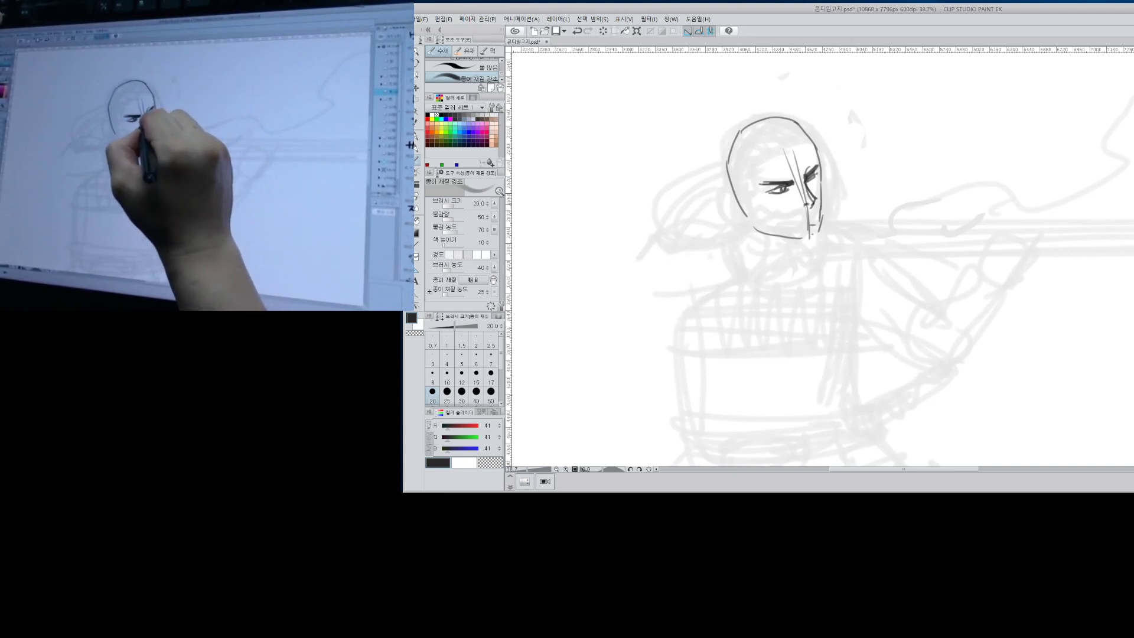
Sketch a short slanted mouth line below the nose, undoing and redrawing the stroke.
left_click_drag(817, 211, 804, 221)
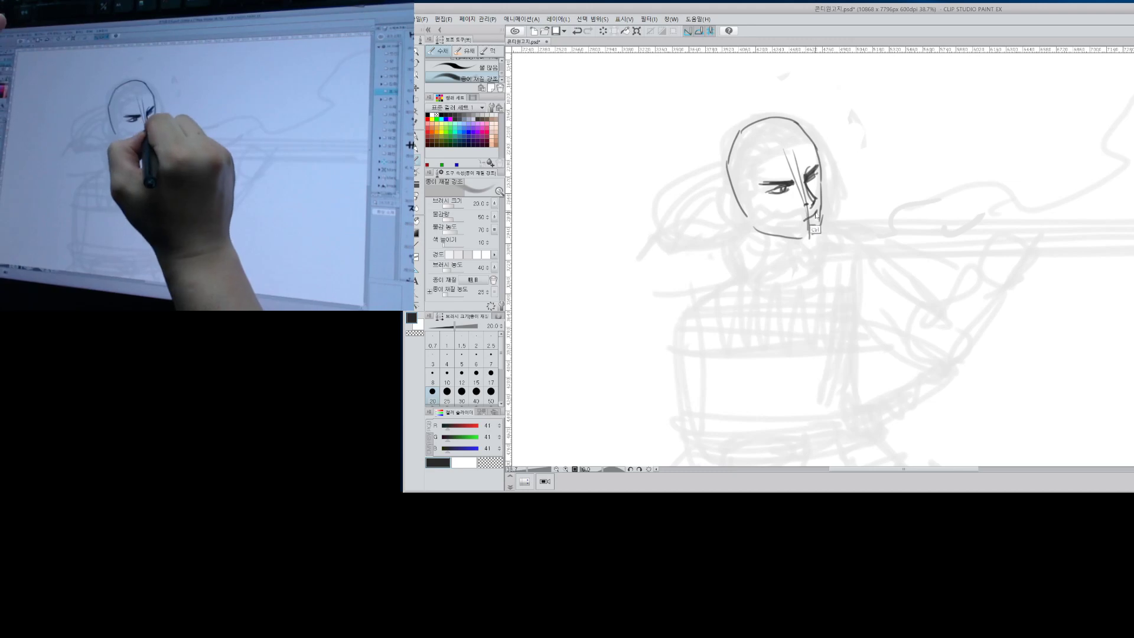
key("ctrl+z")
key("ctrl+z")
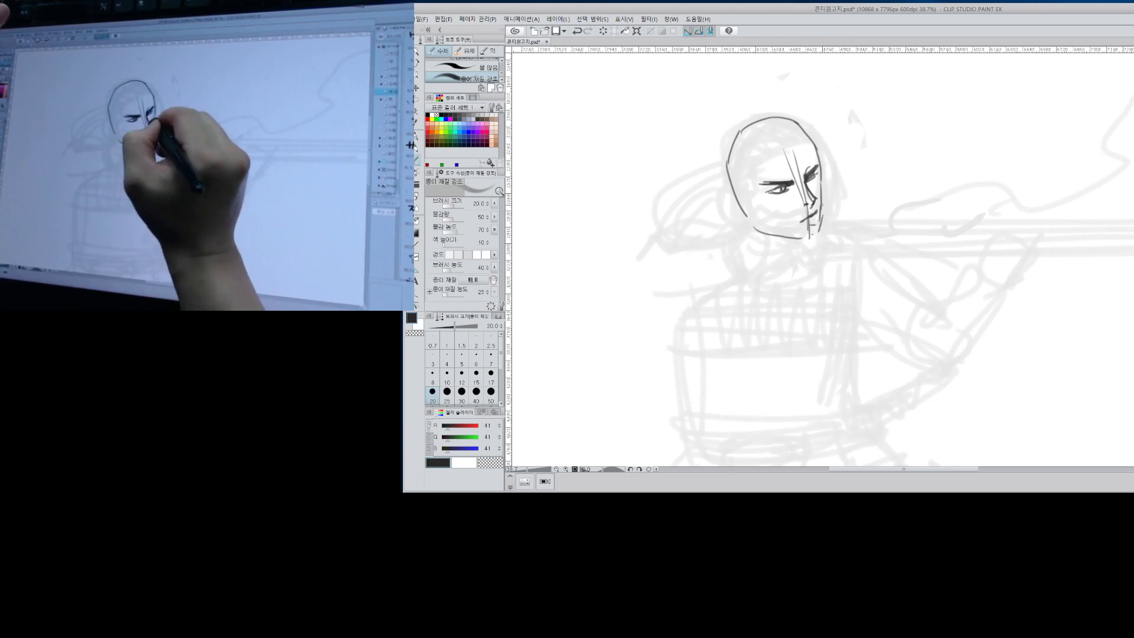
Strengthen the face's front contour from forehead to chin and thicken the jaw line with an angular chin.
left_click_drag(793, 122, 819, 198)
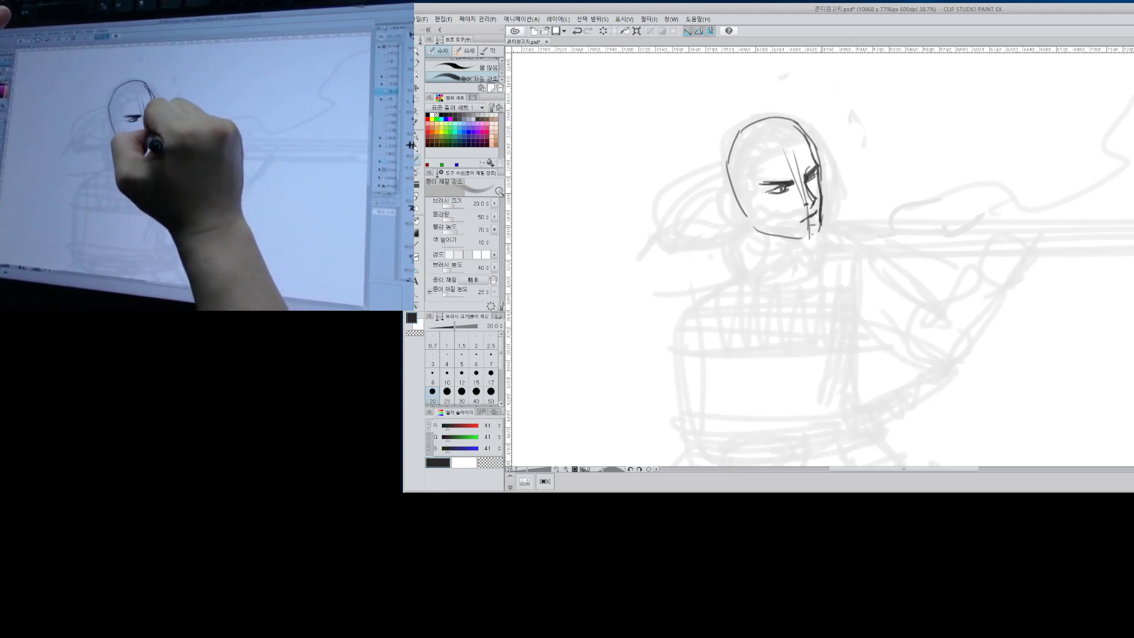
left_click_drag(750, 224, 820, 235)
key("ctrl+z")
key("ctrl+z")
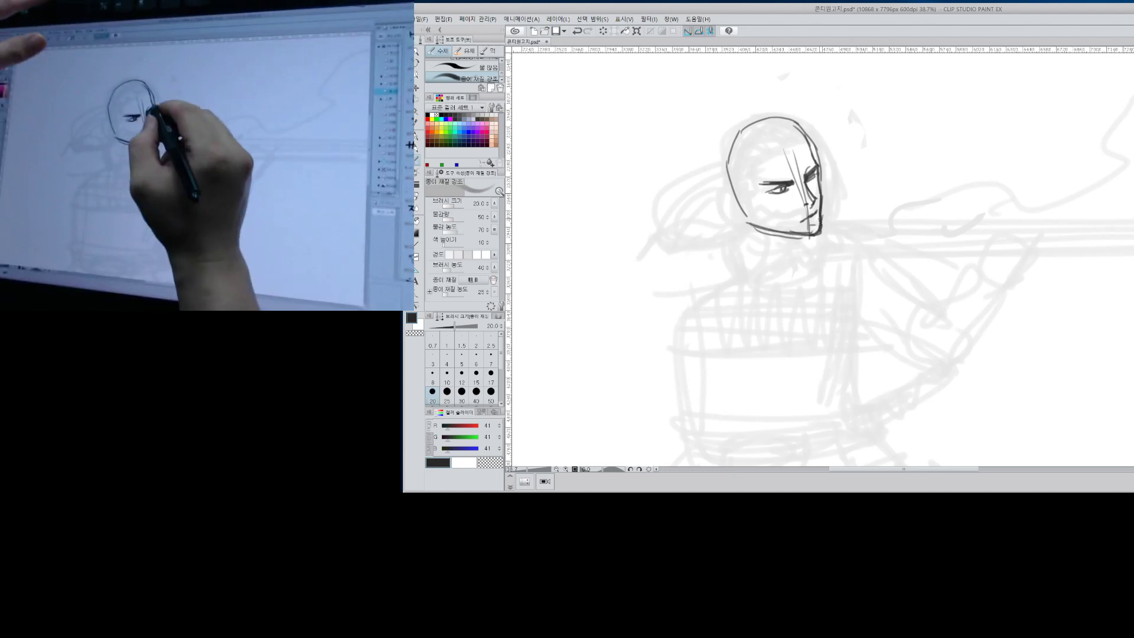
Erase the lower nose and mouth lines with the eraser at size 50 and redraw them with the size 20 brush.
key("e")
left_click_drag(801, 221, 814, 204)
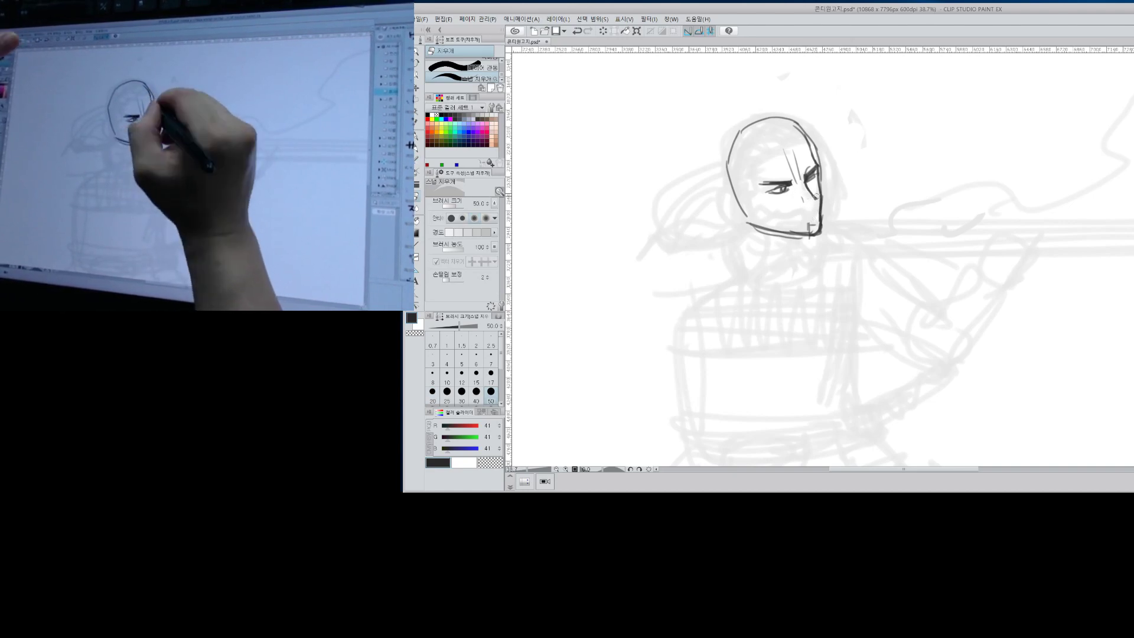
key("b")
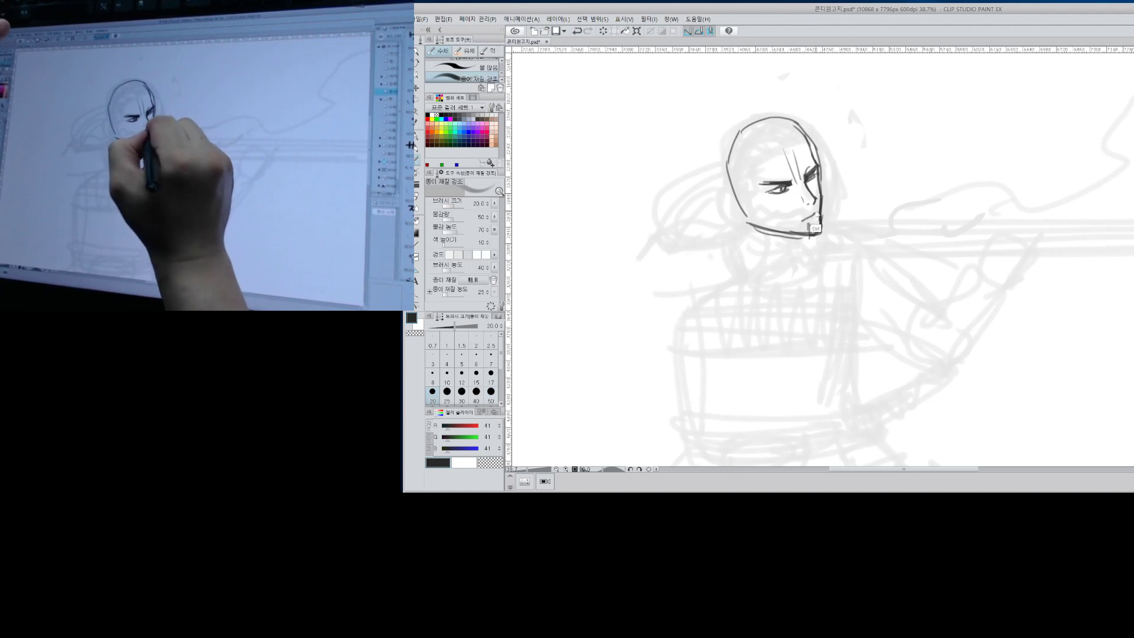
key("ctrl+z")
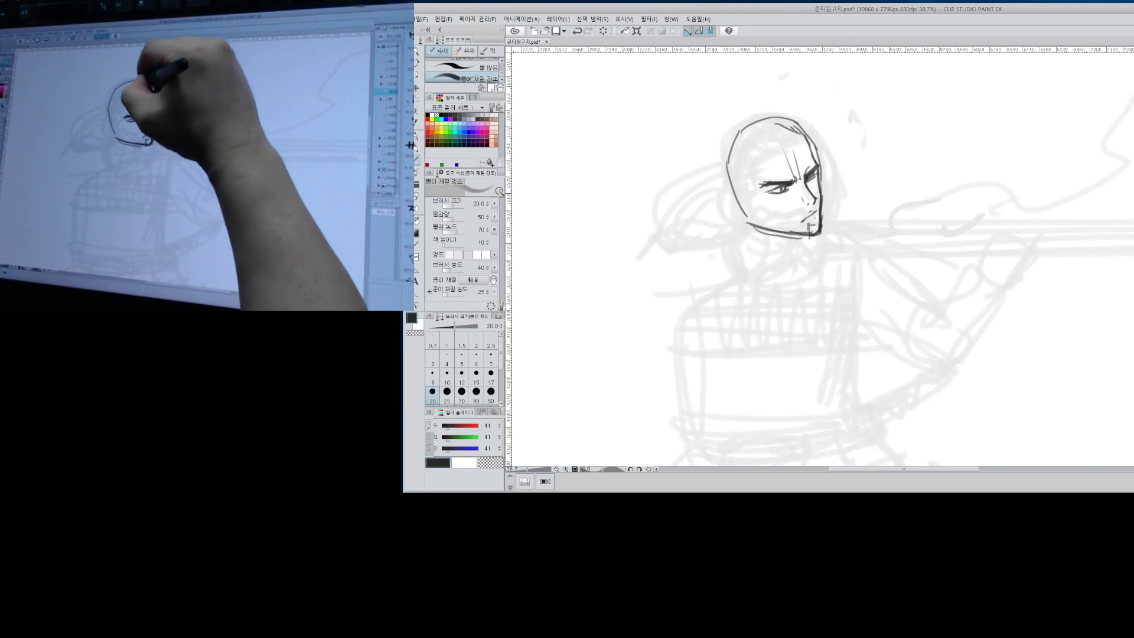
Redraw the back of the head with a slightly fuller contour and add the ear at the rear of the jaw.
mouse_move(726, 147)
left_mouse_down()
mouse_move(791, 125)
mouse_move(750, 132)
mouse_move(746, 219)
mouse_move(766, 194)
mouse_move(746, 216)
mouse_move(749, 204)
left_mouse_up()
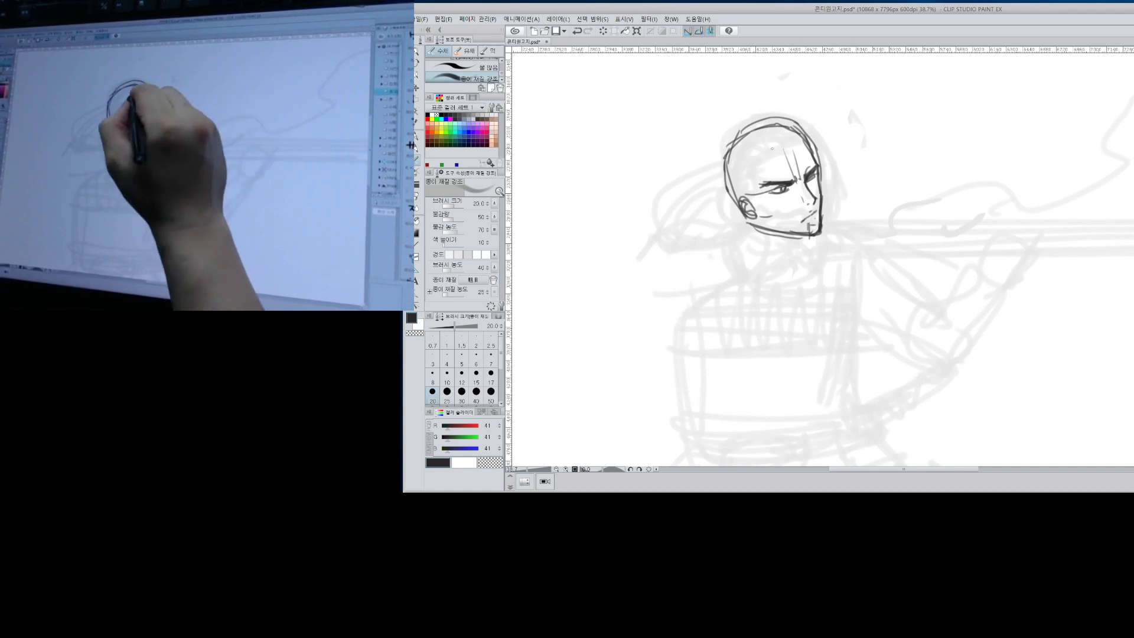
Sketch the hairline and swept-back hair strands on the head and darken its outline from forehead to chin.
mouse_move(765, 153)
left_mouse_down()
mouse_move(796, 143)
mouse_move(758, 159)
mouse_move(752, 203)
left_mouse_up()
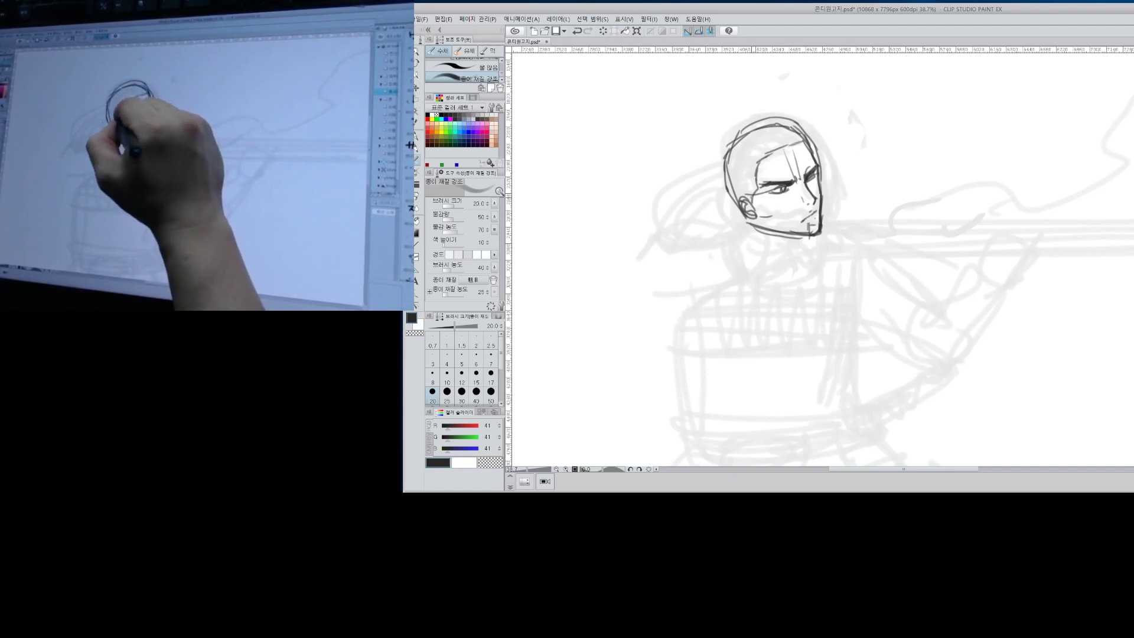
left_click_drag(757, 164, 730, 193)
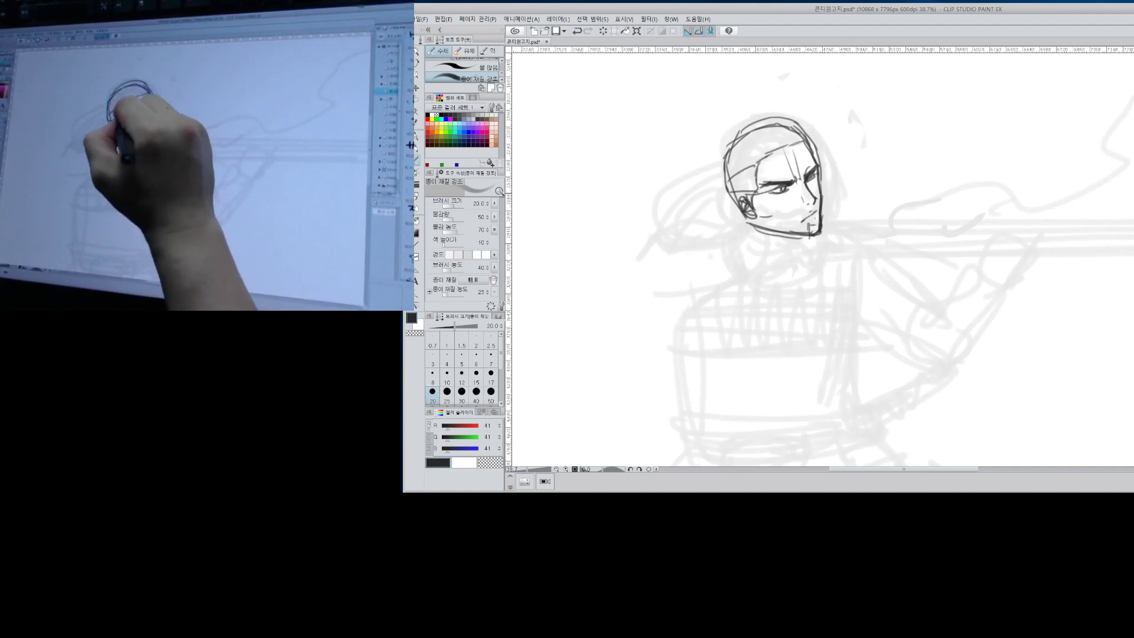
mouse_move(773, 143)
left_mouse_down()
mouse_move(733, 166)
mouse_move(727, 196)
mouse_move(727, 167)
left_mouse_up()
mouse_move(792, 125)
left_mouse_down()
mouse_move(744, 141)
mouse_move(728, 185)
mouse_move(762, 145)
mouse_move(750, 196)
mouse_move(782, 235)
mouse_move(816, 238)
left_mouse_up()
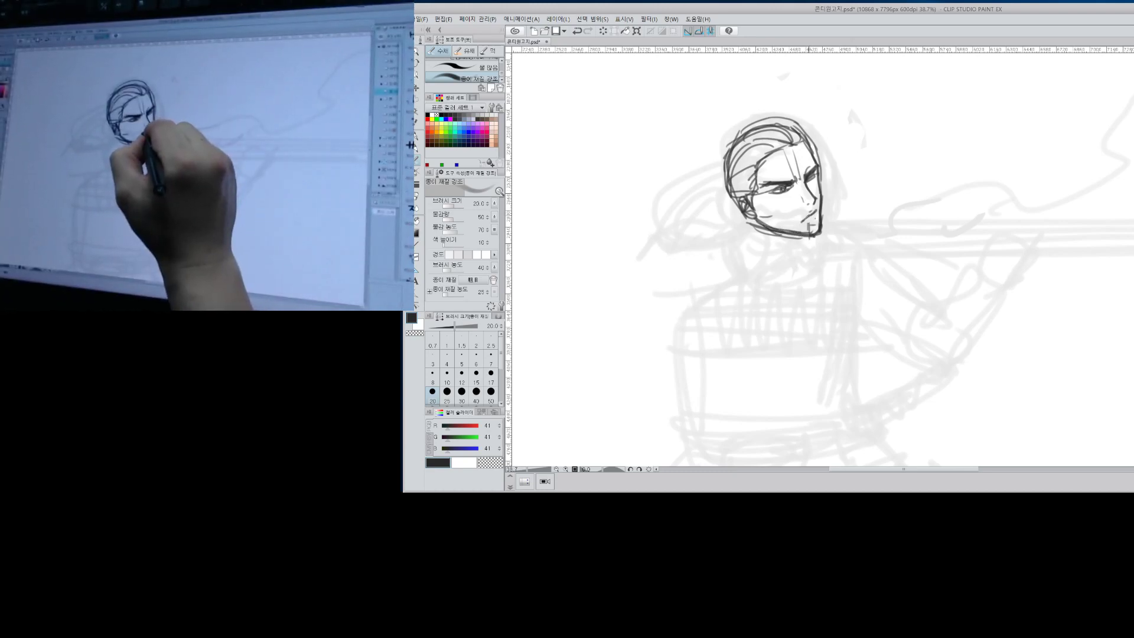
left_click_drag(796, 140, 816, 159)
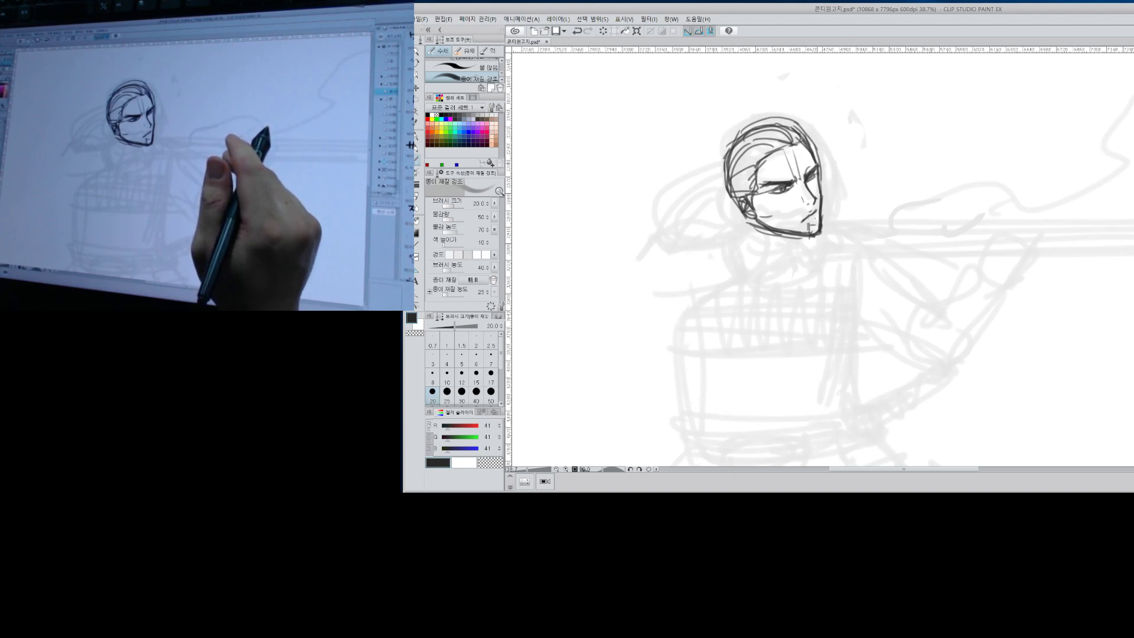
Select the finished head sketch with a rectangular selection, delete it and clear the selection, leaving the faint rough.
key("m")
left_click_drag(690, 95, 887, 300)
key("Delete")
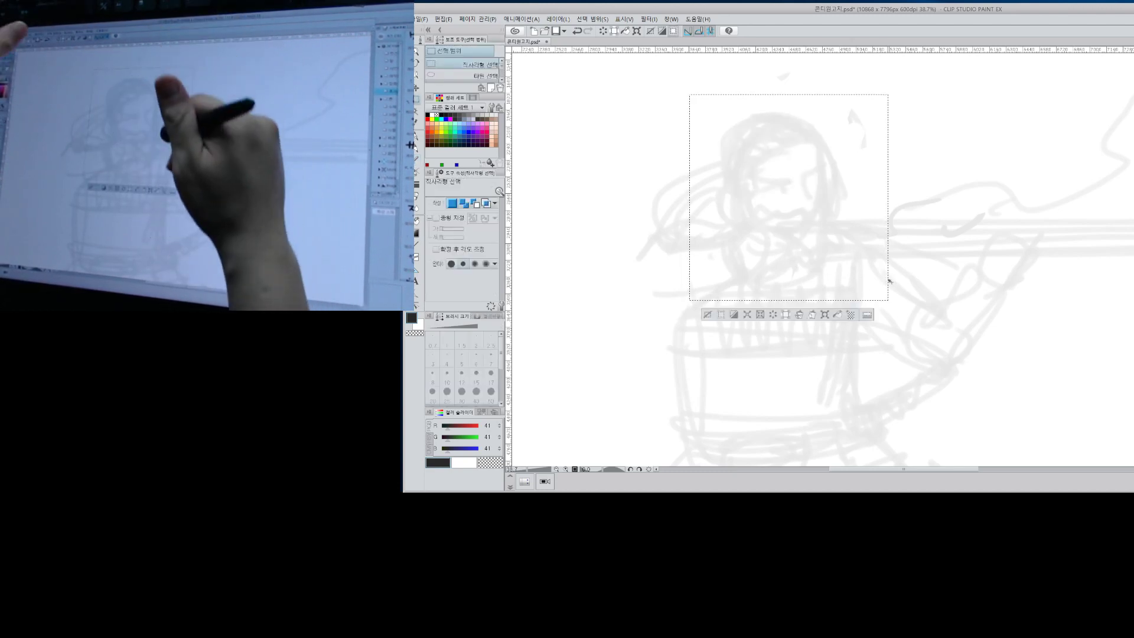
key("ctrl+d")
Redraw the head as a tilted oval with a vertical centre line and a curved eye guideline, undoing the first guideline strokes.
key("b")
mouse_move(732, 150)
left_mouse_down()
mouse_move(743, 206)
mouse_move(809, 144)
mouse_move(824, 210)
left_mouse_up()
left_click_drag(745, 204, 809, 234)
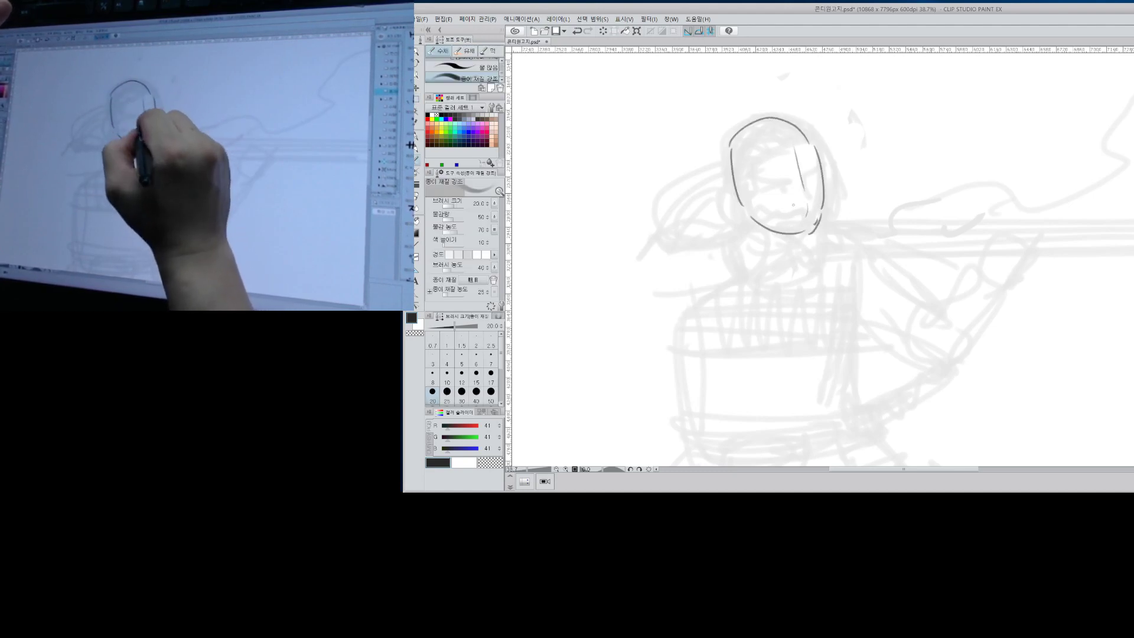
left_click_drag(762, 197, 812, 187)
key("ctrl+z")
key("ctrl+z")
left_click_drag(788, 144, 803, 227)
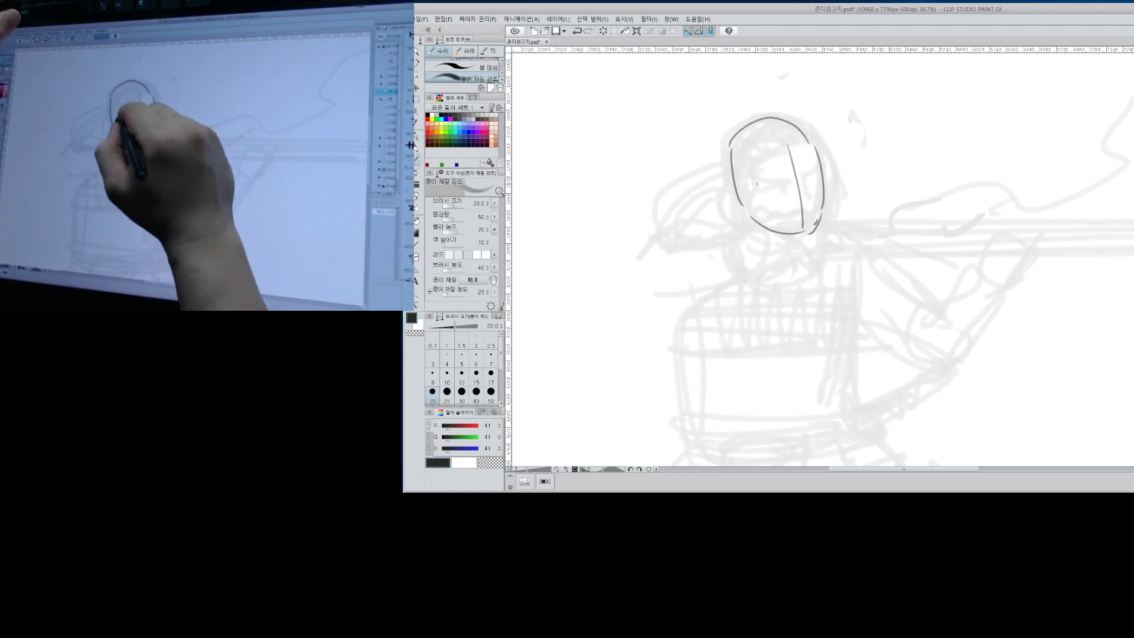
left_click_drag(761, 190, 815, 180)
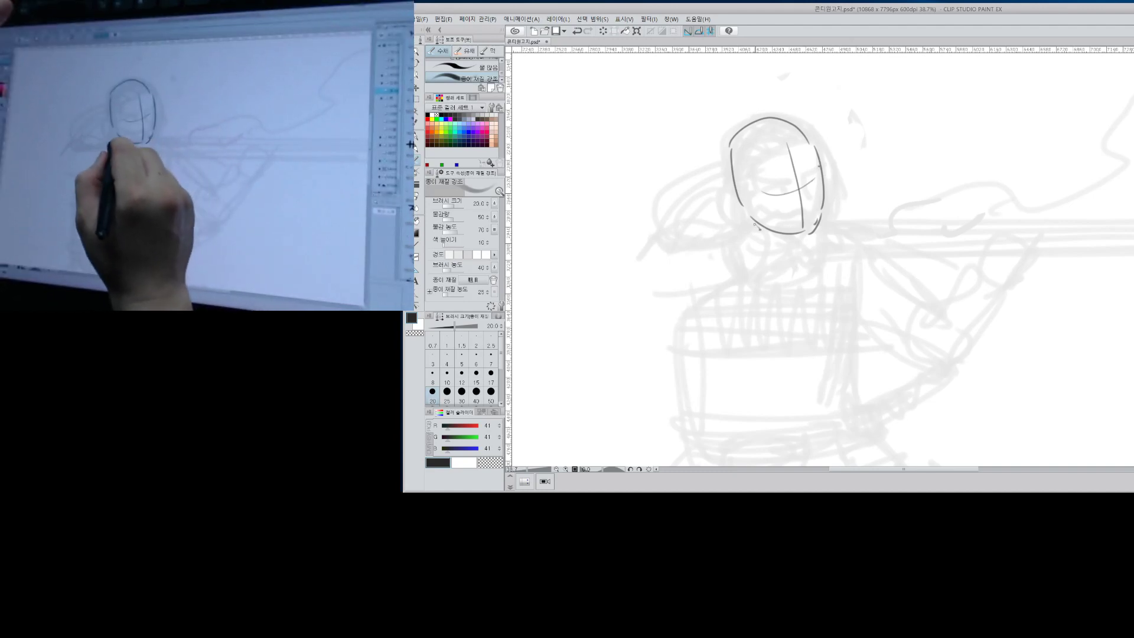
Block in the raised forearm and the gripping hand under the chin, hatching the palm and erasing overlapping guidelines.
mouse_move(756, 225)
left_mouse_down()
mouse_move(662, 241)
mouse_move(655, 285)
mouse_move(736, 273)
mouse_move(773, 217)
mouse_move(795, 220)
mouse_move(788, 251)
mouse_move(750, 261)
left_mouse_up()
mouse_move(755, 228)
left_mouse_down()
mouse_move(767, 262)
mouse_move(780, 211)
mouse_move(807, 220)
mouse_move(815, 211)
mouse_move(795, 222)
mouse_move(790, 257)
left_mouse_up()
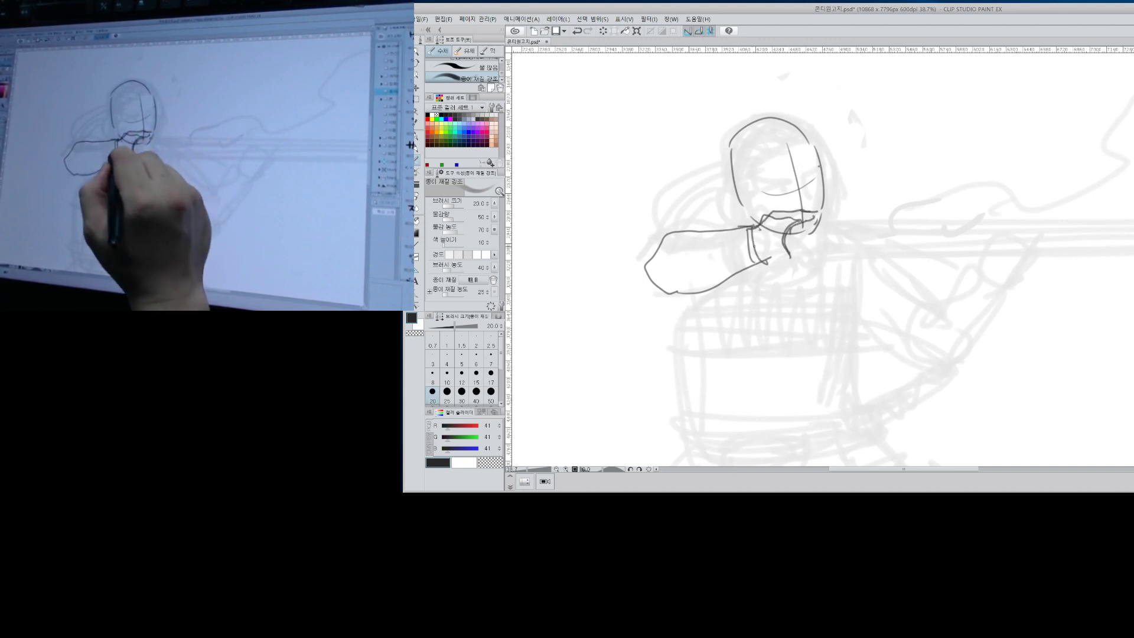
mouse_move(772, 213)
left_mouse_down()
mouse_move(792, 247)
mouse_move(747, 270)
left_mouse_up()
left_click_drag(749, 228, 742, 267)
mouse_move(748, 266)
left_mouse_down()
mouse_move(766, 272)
mouse_move(795, 250)
left_mouse_up()
left_click_drag(758, 262, 772, 270)
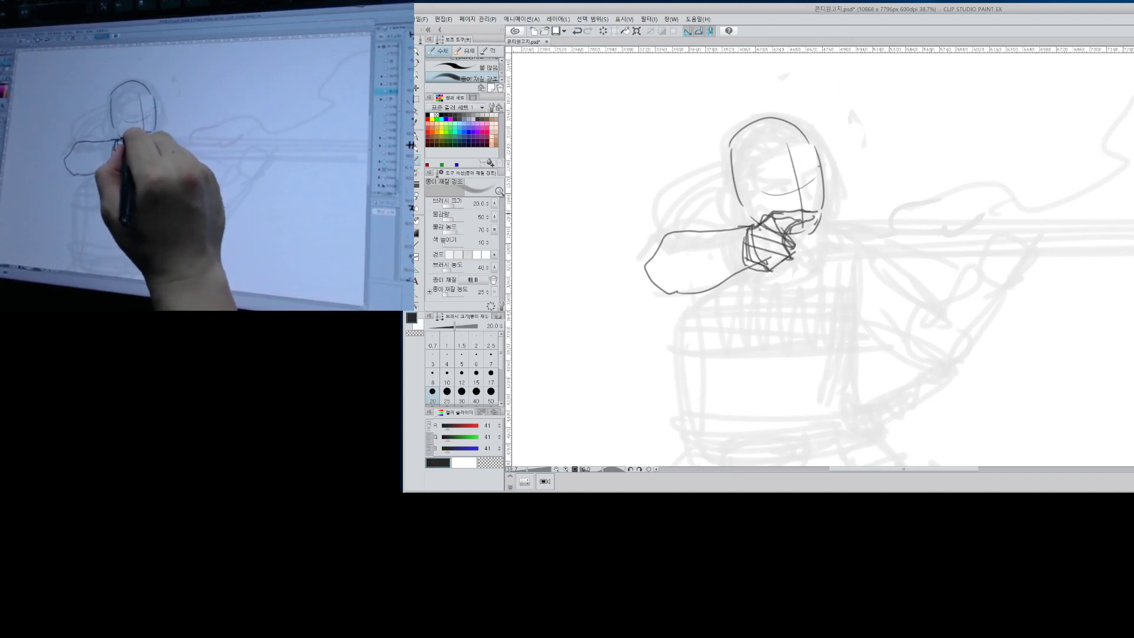
mouse_move(785, 216)
left_mouse_down()
mouse_move(791, 229)
mouse_move(815, 218)
left_mouse_up()
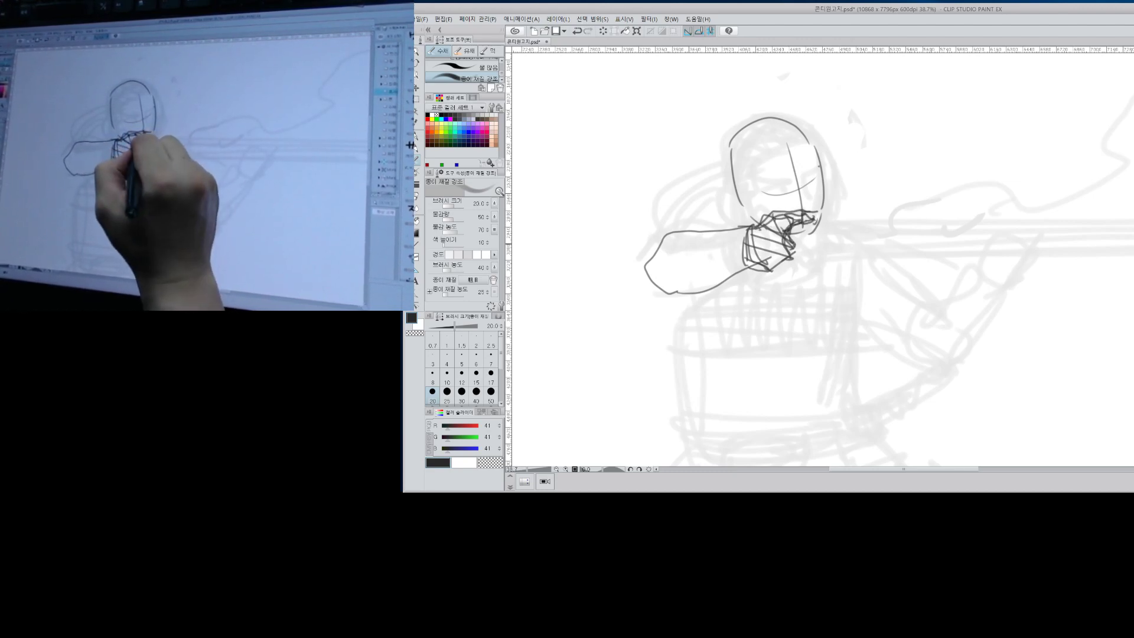
mouse_move(774, 258)
left_mouse_down()
mouse_move(806, 263)
mouse_move(791, 253)
mouse_move(750, 267)
mouse_move(760, 222)
mouse_move(808, 208)
mouse_move(769, 226)
mouse_move(789, 230)
mouse_move(768, 220)
mouse_move(779, 234)
mouse_move(781, 215)
mouse_move(783, 235)
left_mouse_up()
key("e")
key("b")
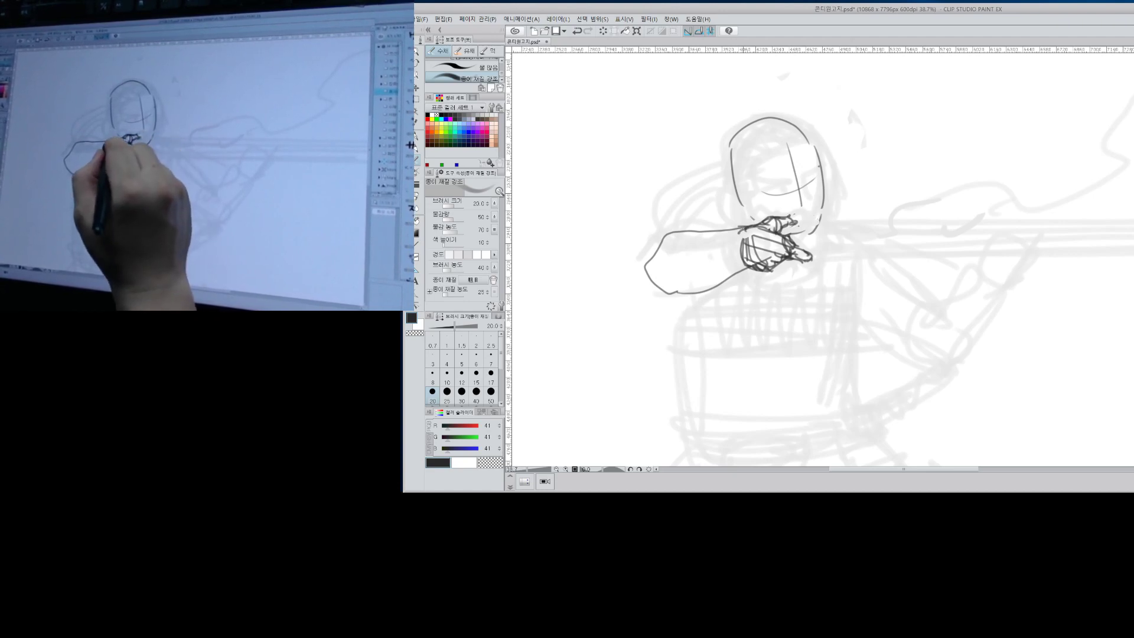
Draw the cuff at the wrist and thicken the forearm sleeve's outline and folds back to the bent elbow.
mouse_move(742, 242)
left_mouse_down()
mouse_move(734, 263)
mouse_move(707, 237)
mouse_move(654, 250)
left_mouse_up()
key("ctrl+z")
mouse_move(741, 232)
left_mouse_down()
mouse_move(655, 245)
mouse_move(638, 266)
mouse_move(647, 285)
mouse_move(635, 257)
mouse_move(662, 287)
mouse_move(748, 266)
left_mouse_up()
mouse_move(733, 235)
left_mouse_down()
mouse_move(719, 269)
mouse_move(739, 276)
left_mouse_up()
left_click_drag(638, 285, 718, 278)
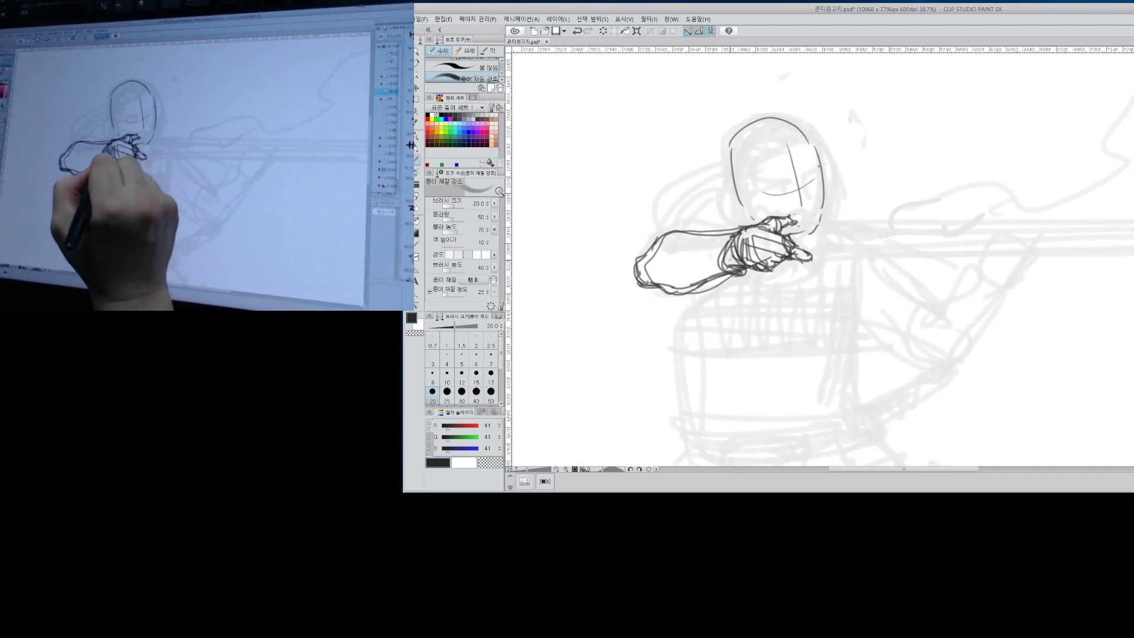
mouse_move(732, 240)
left_mouse_down()
mouse_move(720, 263)
mouse_move(633, 246)
mouse_move(643, 256)
mouse_move(668, 237)
mouse_move(630, 279)
left_mouse_up()
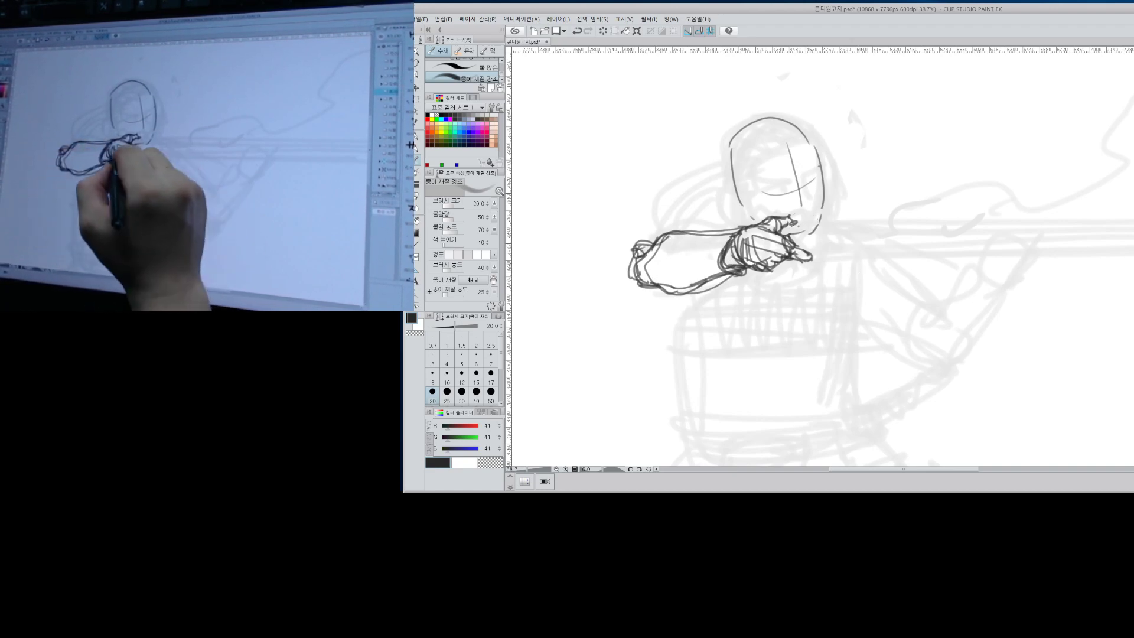
mouse_move(778, 265)
left_mouse_down()
mouse_move(787, 257)
mouse_move(767, 262)
mouse_move(736, 239)
left_mouse_up()
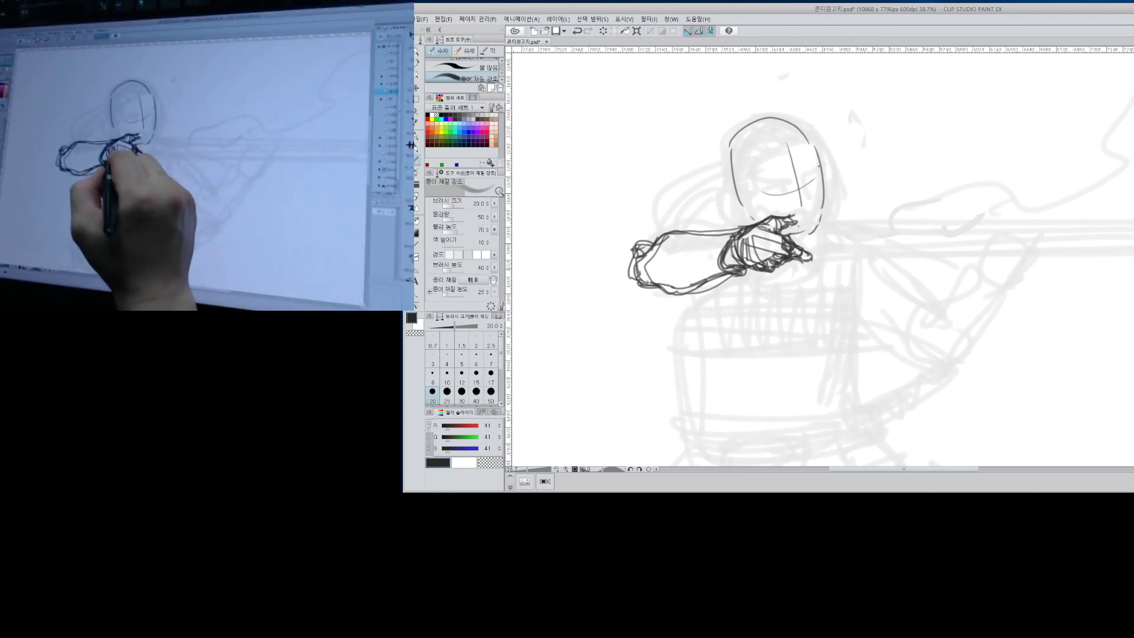
left_click_drag(697, 277, 725, 275)
left_click_drag(680, 241, 729, 230)
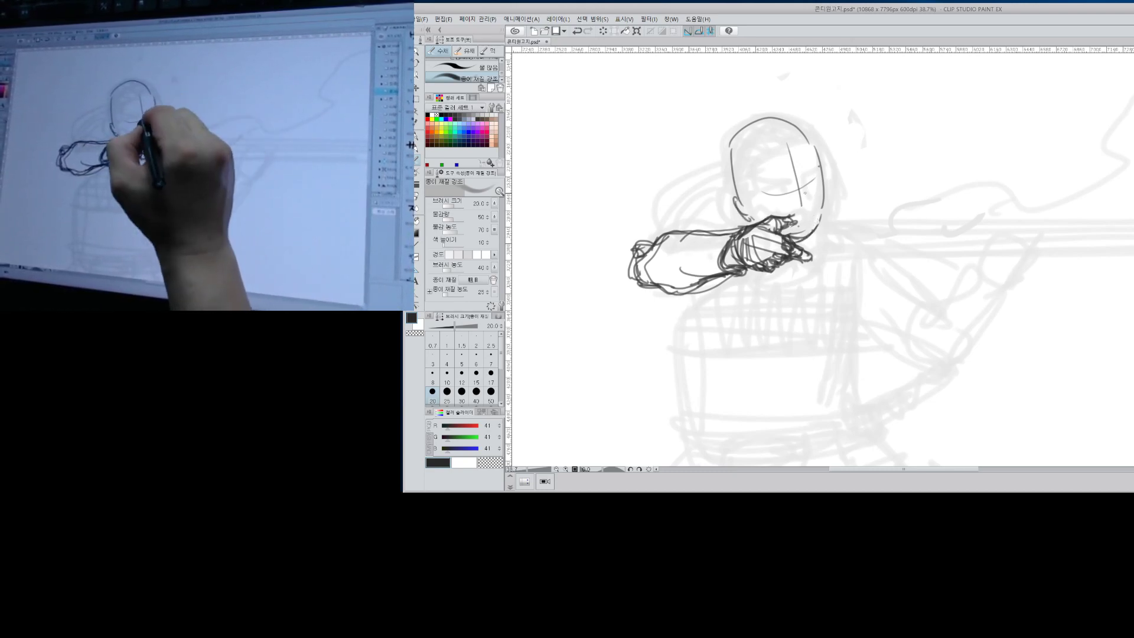
Sketch the frowning eyes and brows along the guideline and a short line for the mouth above the hand.
left_click_drag(768, 191, 790, 195)
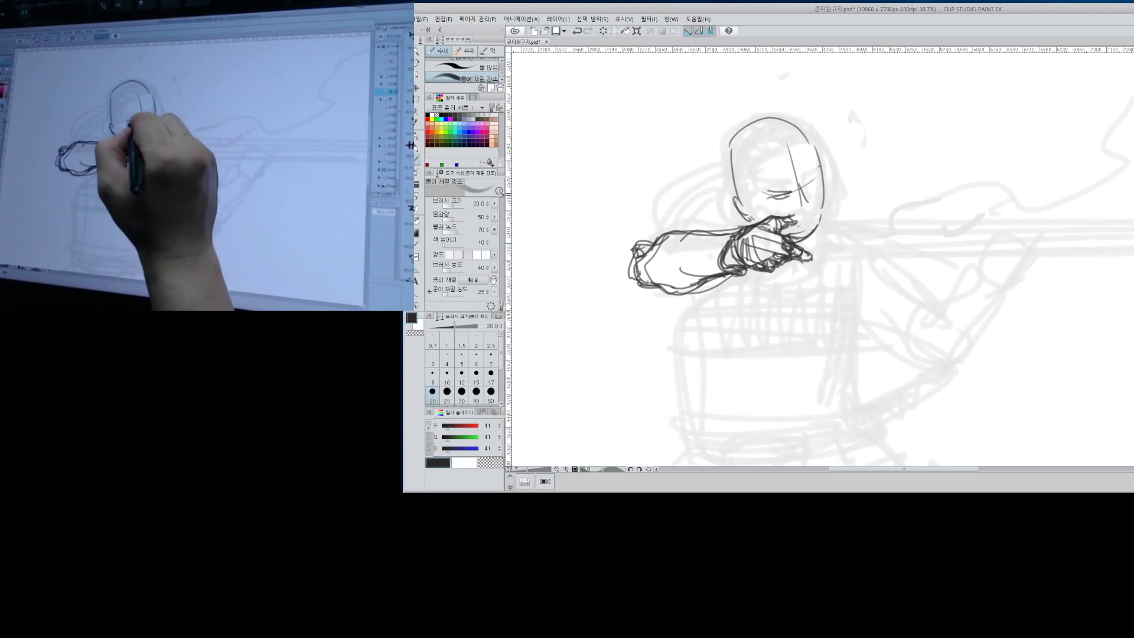
left_click_drag(772, 189, 792, 191)
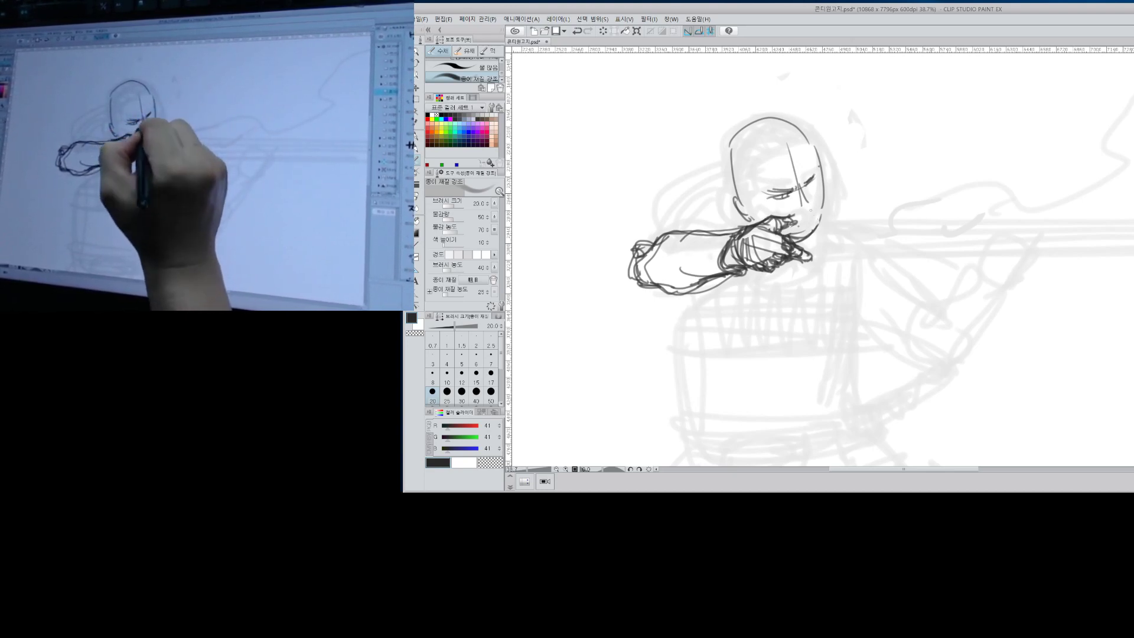
left_click_drag(811, 218, 802, 222)
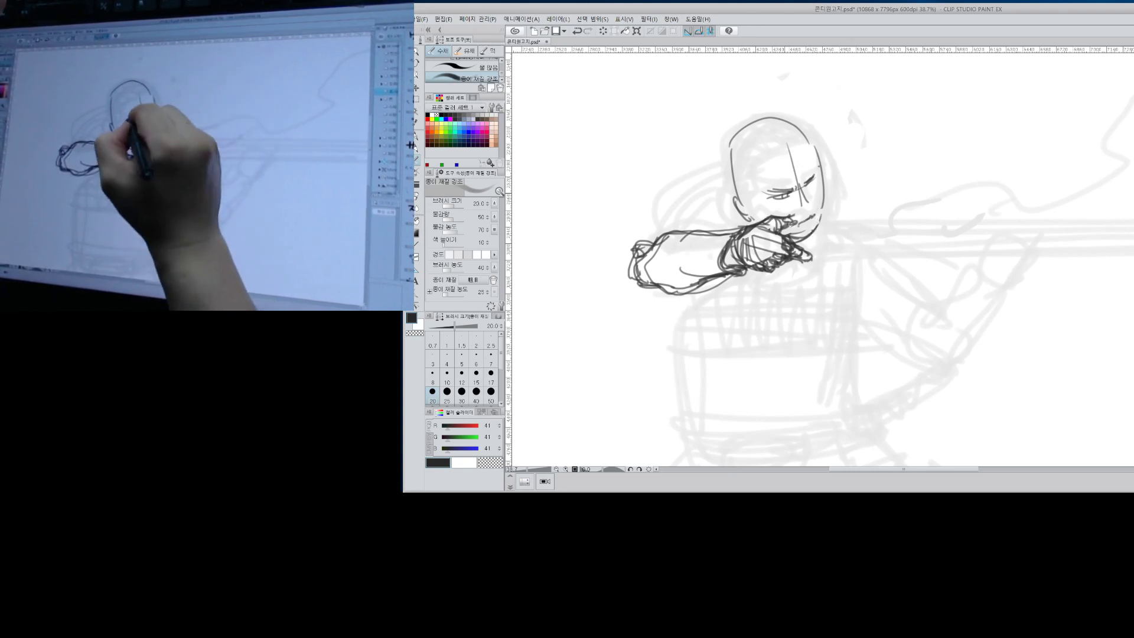
Add the ear and the back-of-head contour, and sketch the nose below the brows, undoing a misplaced stroke.
left_click_drag(739, 197, 754, 216)
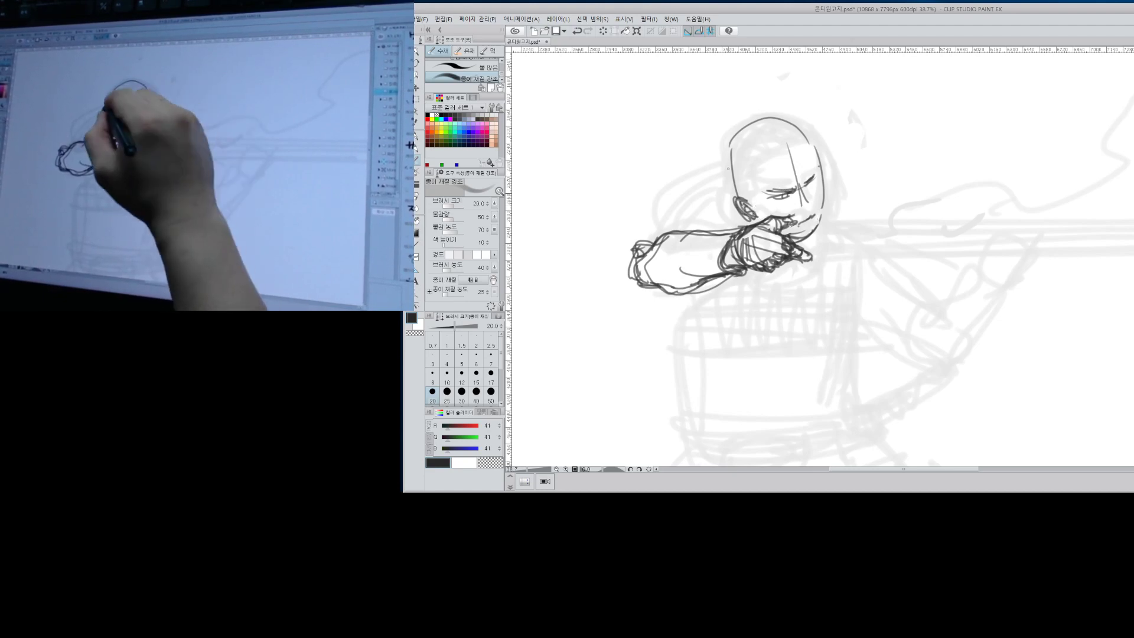
left_click_drag(726, 157, 737, 196)
left_click_drag(804, 185, 813, 204)
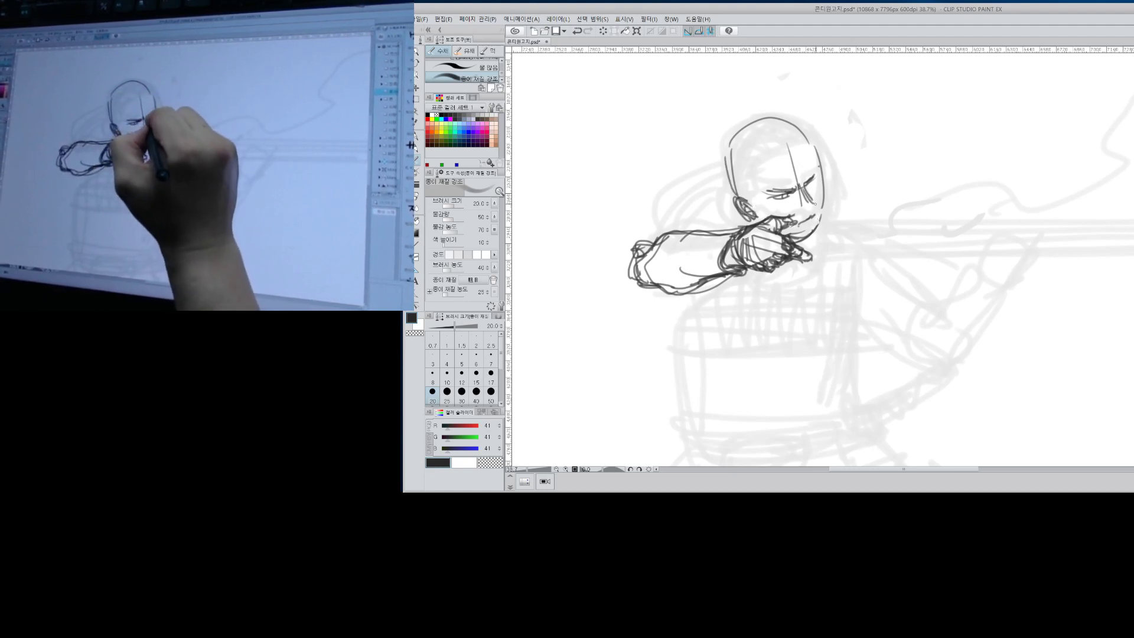
key("ctrl+z")
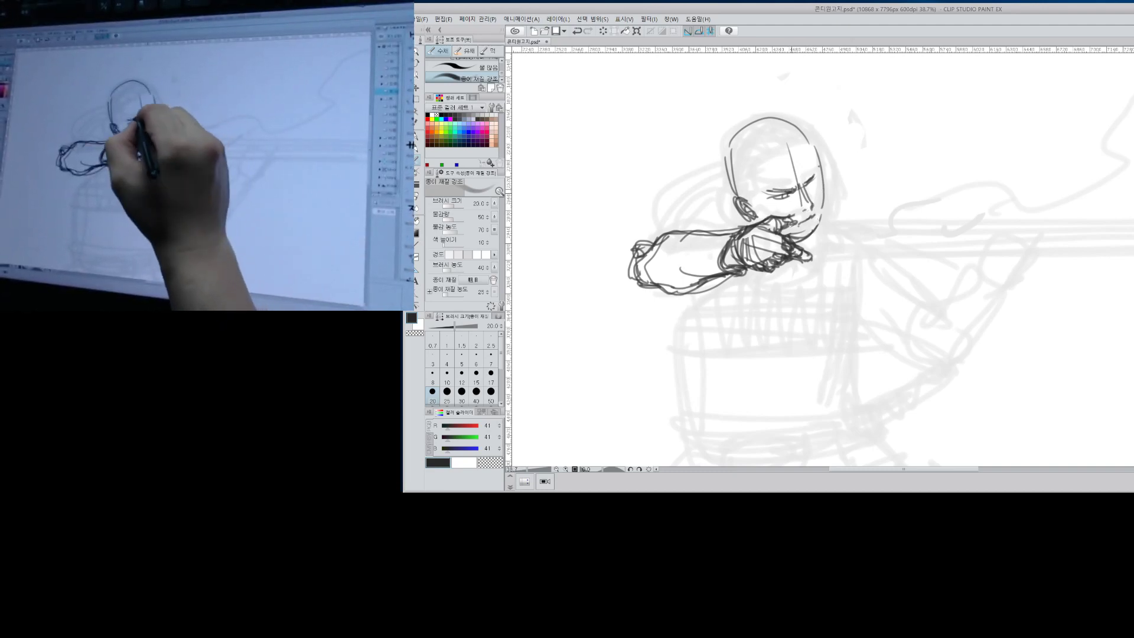
key("w")
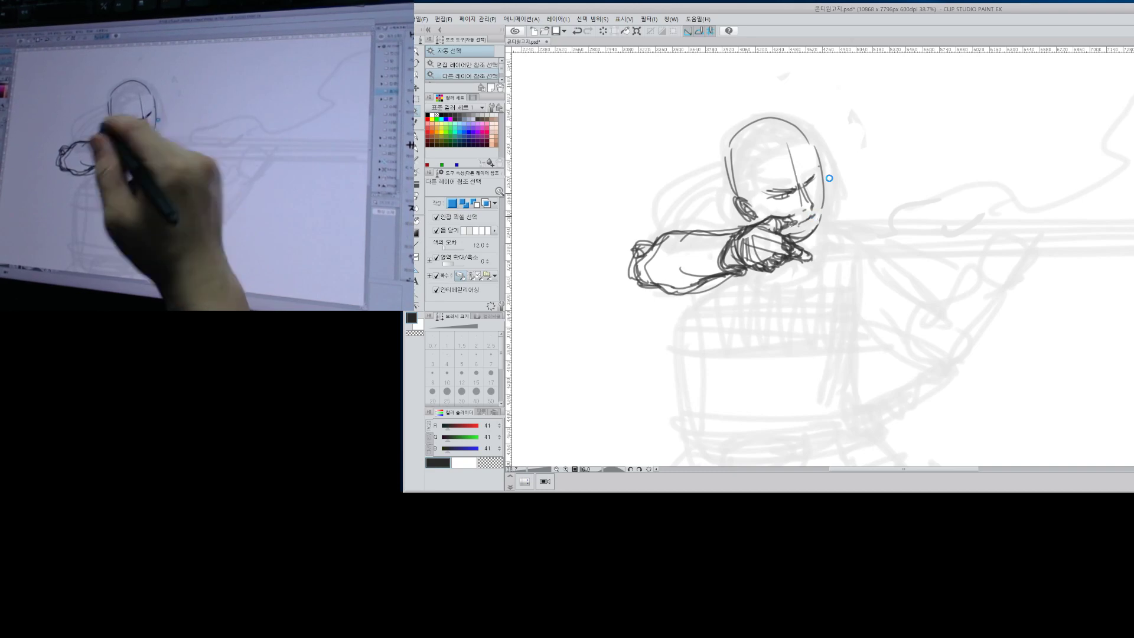
left_click(830, 190)
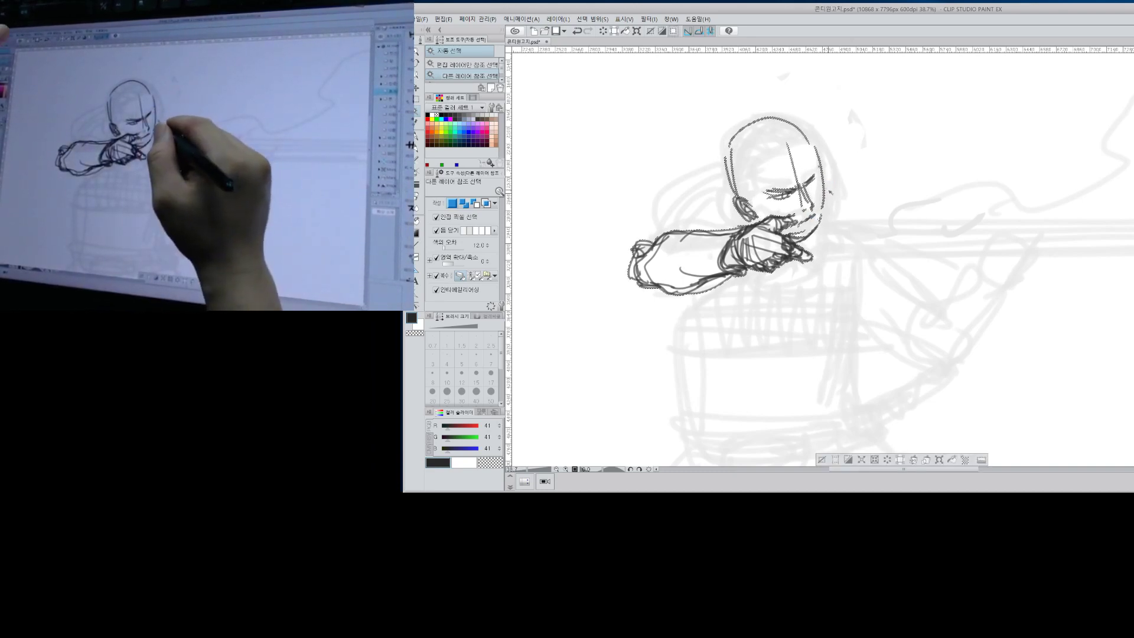
key("ctrl+d")
Touch up the face with the size 50 eraser and strengthen its front contour down to an angular chin with the size 20 brush.
key("e")
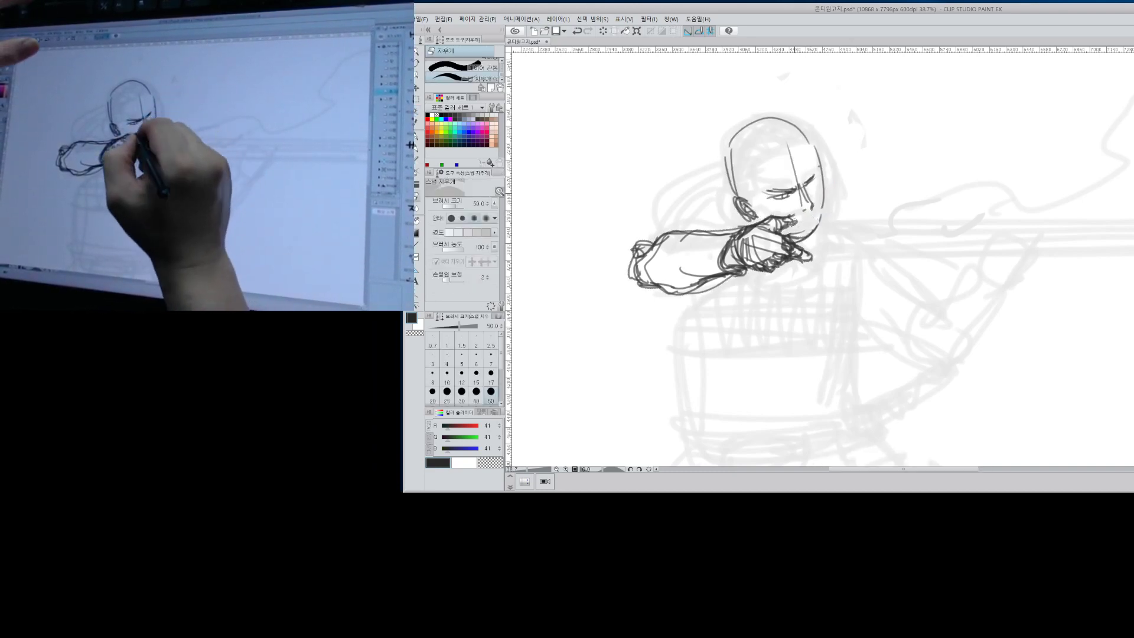
key("b")
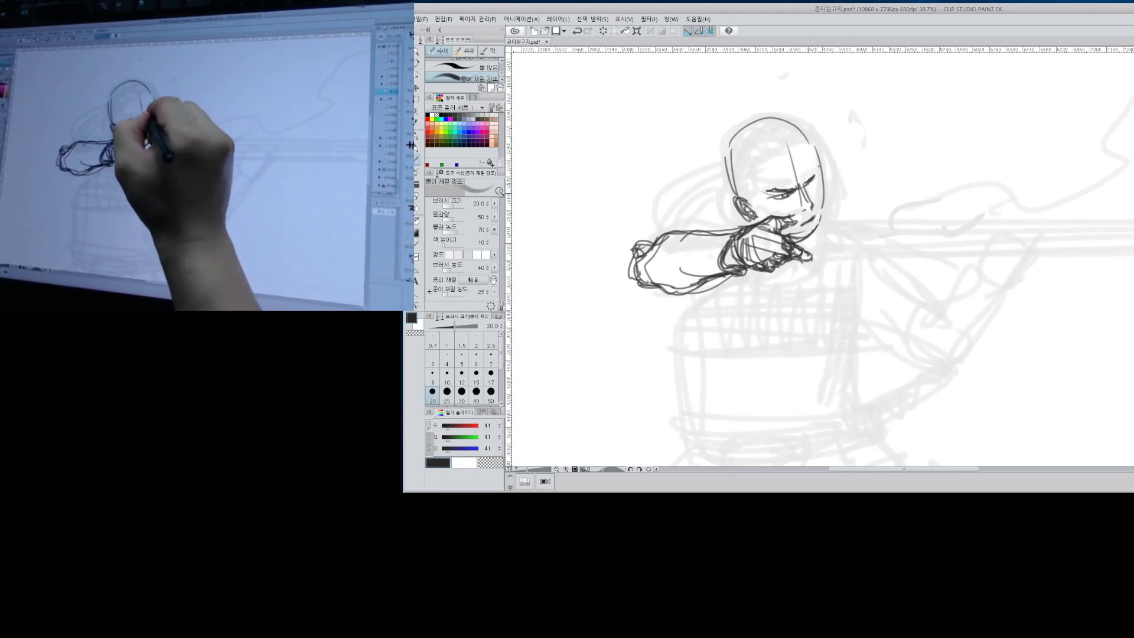
left_click_drag(805, 140, 821, 236)
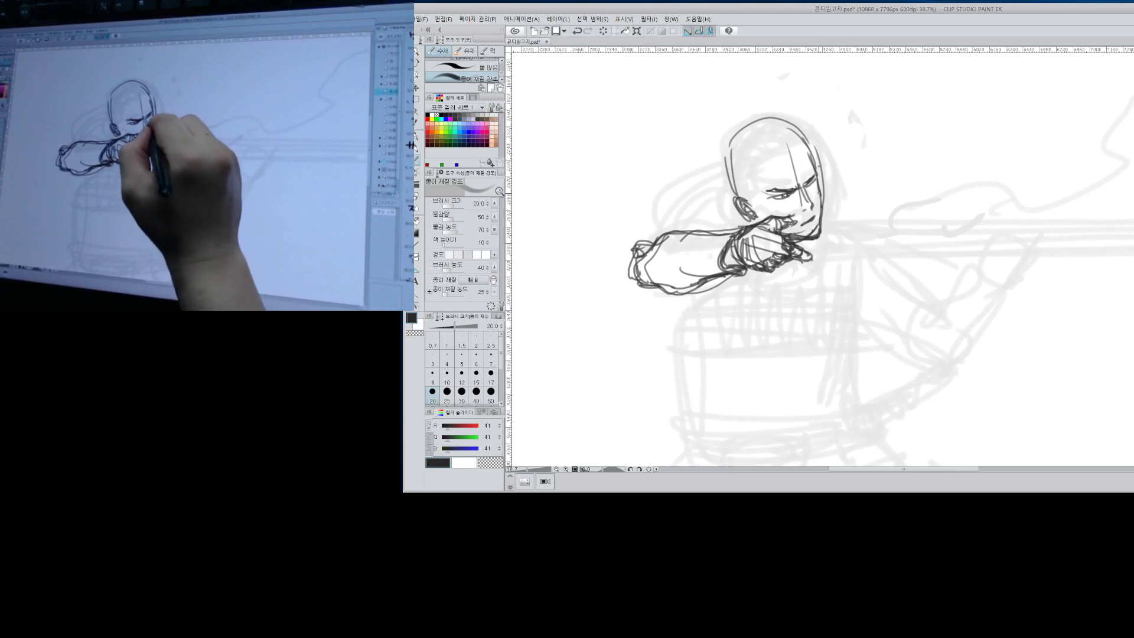
Draw the hairline from forehead to ear and the first long strands swept back over the head.
left_click_drag(756, 180, 739, 225)
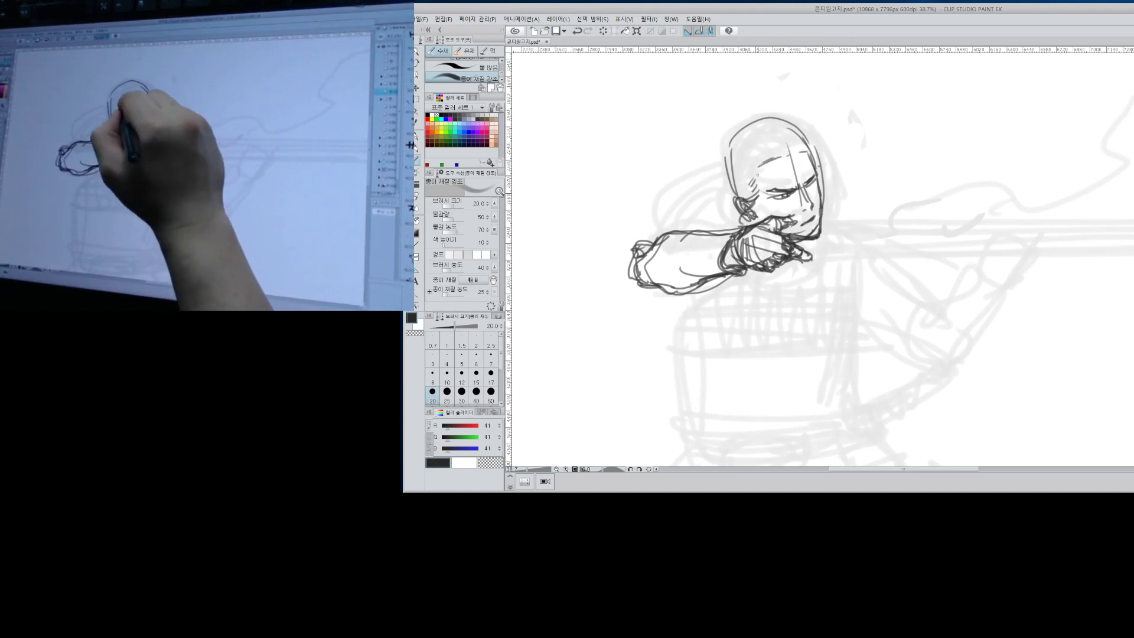
mouse_move(783, 159)
left_mouse_down()
mouse_move(753, 177)
mouse_move(778, 163)
mouse_move(764, 203)
left_mouse_up()
left_click_drag(768, 165, 757, 224)
mouse_move(728, 167)
left_mouse_down()
mouse_move(780, 125)
mouse_move(725, 172)
mouse_move(726, 189)
mouse_move(776, 144)
left_mouse_up()
mouse_move(772, 159)
left_mouse_down()
mouse_move(747, 138)
mouse_move(784, 135)
left_mouse_up()
mouse_move(762, 157)
left_mouse_down()
mouse_move(804, 141)
mouse_move(807, 152)
mouse_move(725, 184)
left_mouse_up()
left_click_drag(731, 182, 725, 194)
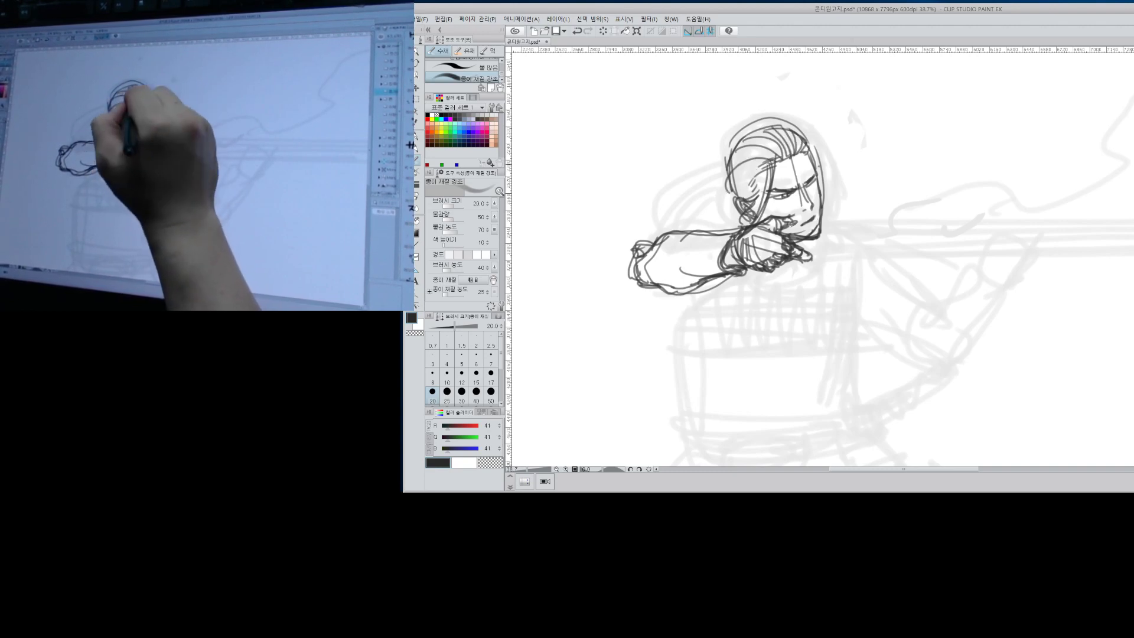
Fill out the slicked-back hair with denser strands above the ear and along the crown.
left_click_drag(768, 164, 737, 192)
left_click_drag(756, 173, 734, 200)
left_click_drag(726, 172, 779, 158)
mouse_move(728, 165)
left_mouse_down()
mouse_move(775, 145)
mouse_move(745, 141)
left_mouse_up()
left_click_drag(760, 130, 799, 141)
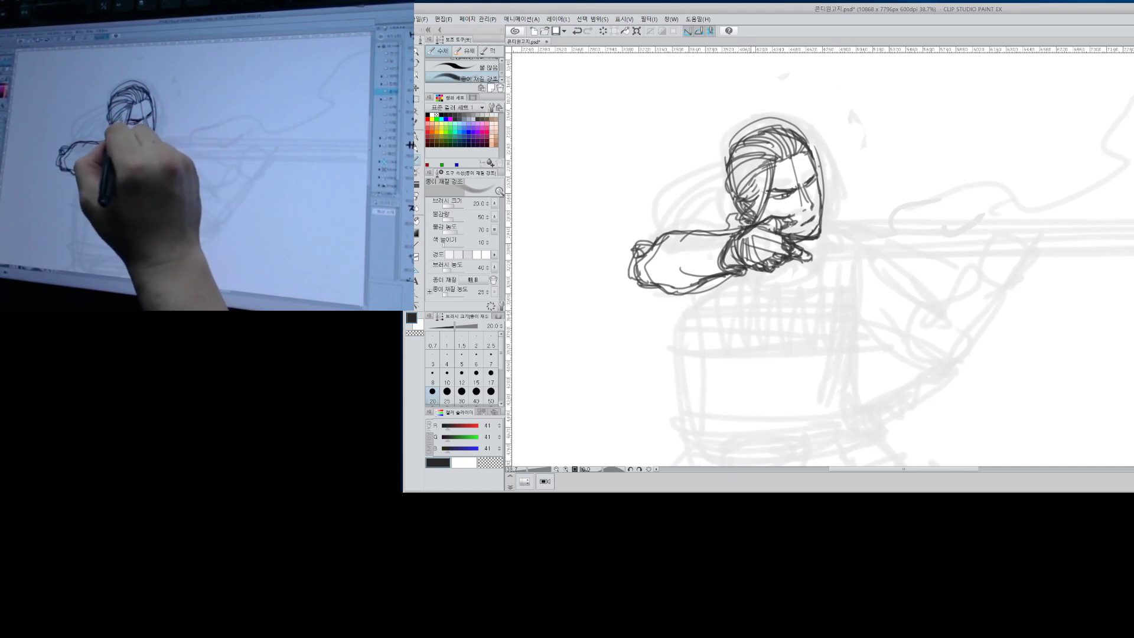
Sketch a small contour just in front of the chin and outline the sleeve folds hanging below the raised elbow.
mouse_move(830, 199)
left_mouse_down()
mouse_move(822, 230)
mouse_move(840, 208)
mouse_move(864, 220)
left_mouse_up()
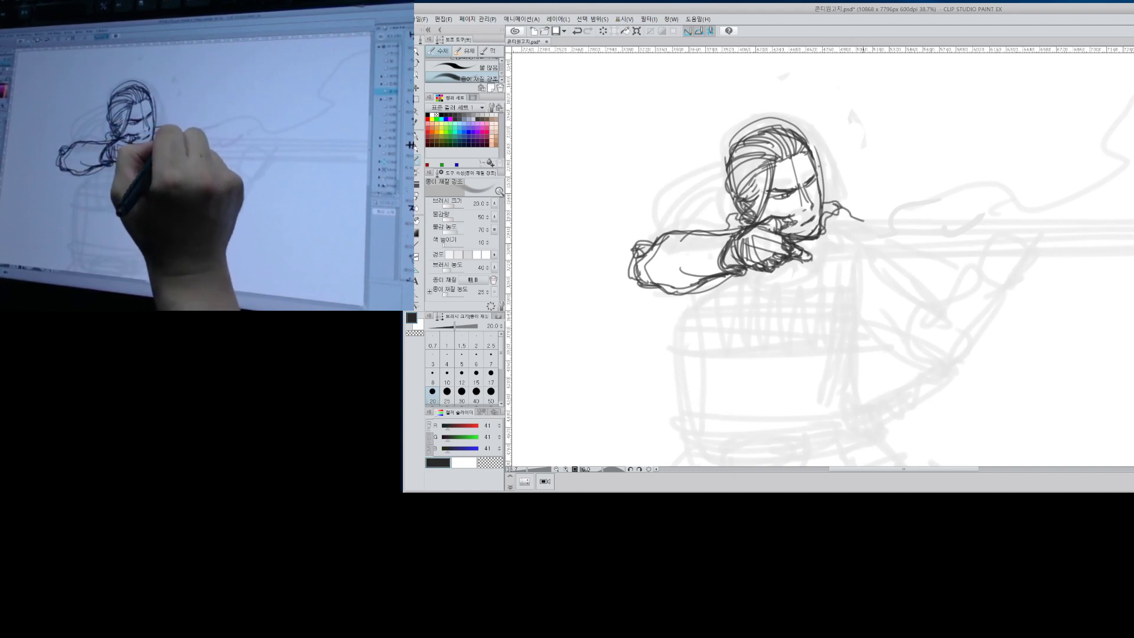
mouse_move(703, 222)
left_mouse_down()
mouse_move(671, 234)
mouse_move(743, 226)
mouse_move(664, 232)
mouse_move(651, 244)
left_mouse_up()
mouse_move(662, 290)
left_mouse_down()
mouse_move(673, 313)
mouse_move(710, 310)
mouse_move(671, 322)
mouse_move(681, 323)
left_mouse_up()
mouse_move(703, 285)
left_mouse_down()
mouse_move(683, 322)
mouse_move(653, 317)
mouse_move(671, 328)
left_mouse_up()
left_click_drag(739, 272, 690, 326)
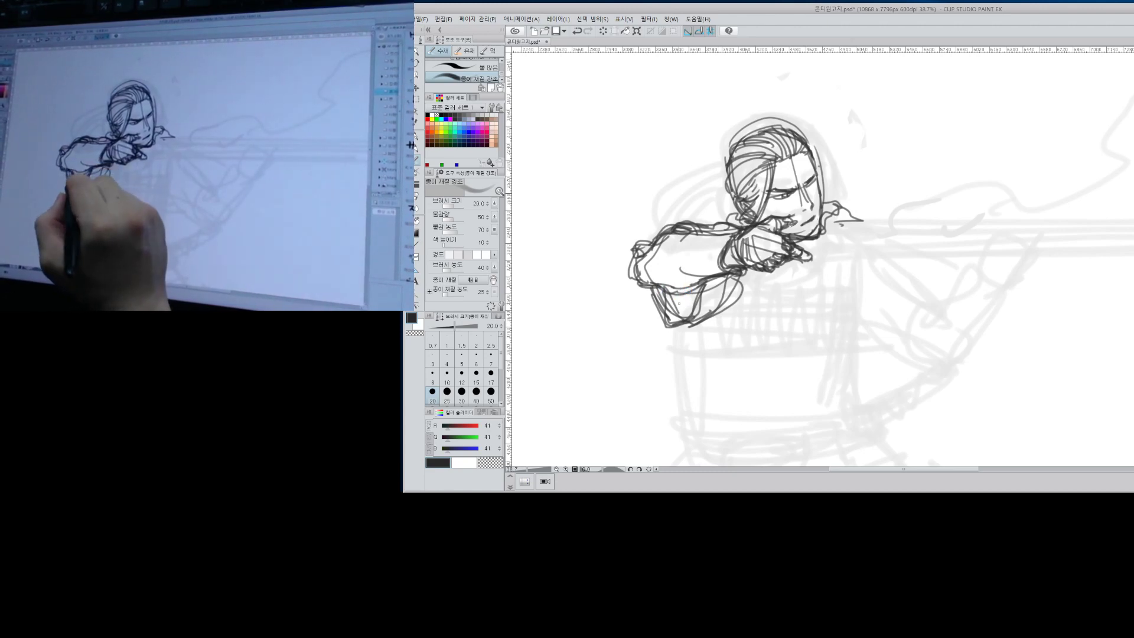
Undo the stray airbrush spray on the sleeve and darken the fold beneath the elbow with the size 20 brush.
key("b")
key("ctrl+z")
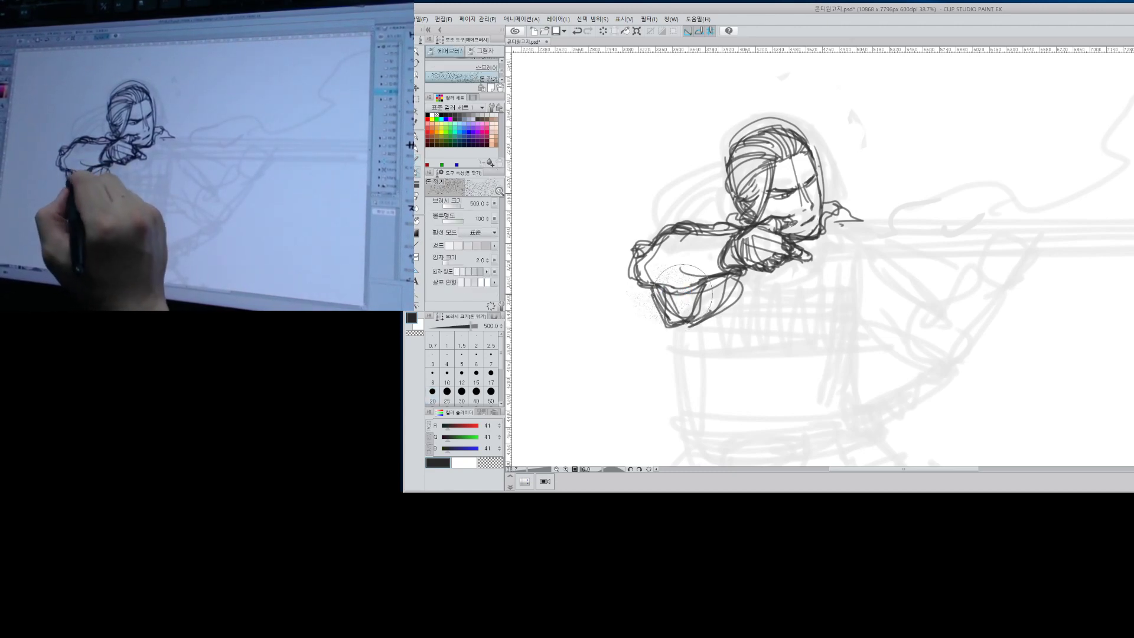
key("p")
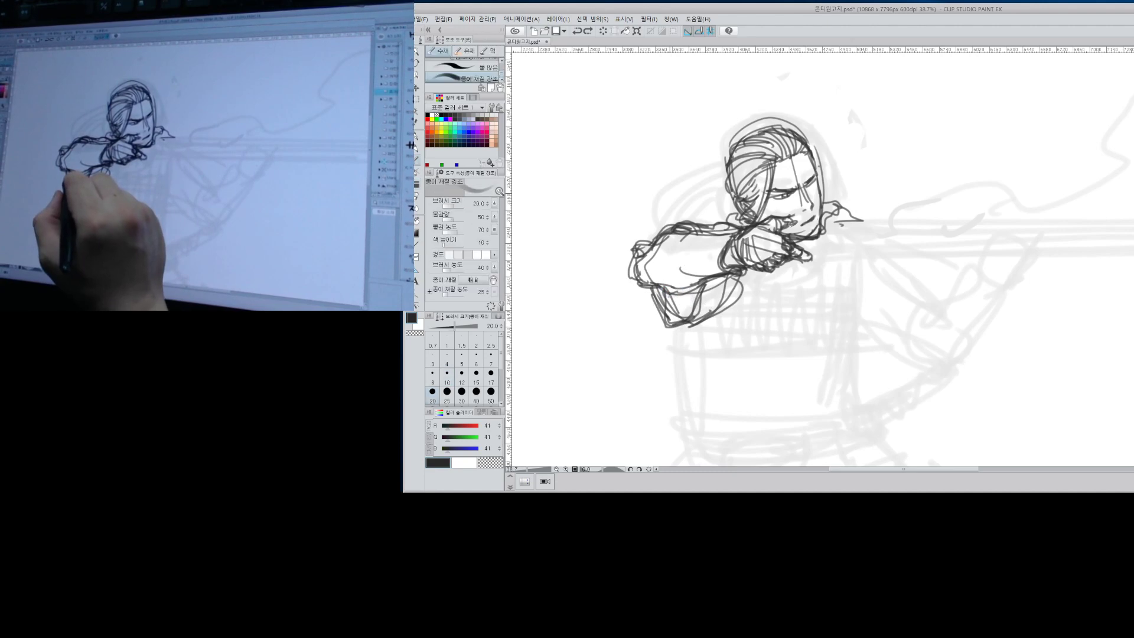
mouse_move(653, 288)
left_mouse_down()
mouse_move(695, 307)
mouse_move(672, 325)
left_mouse_up()
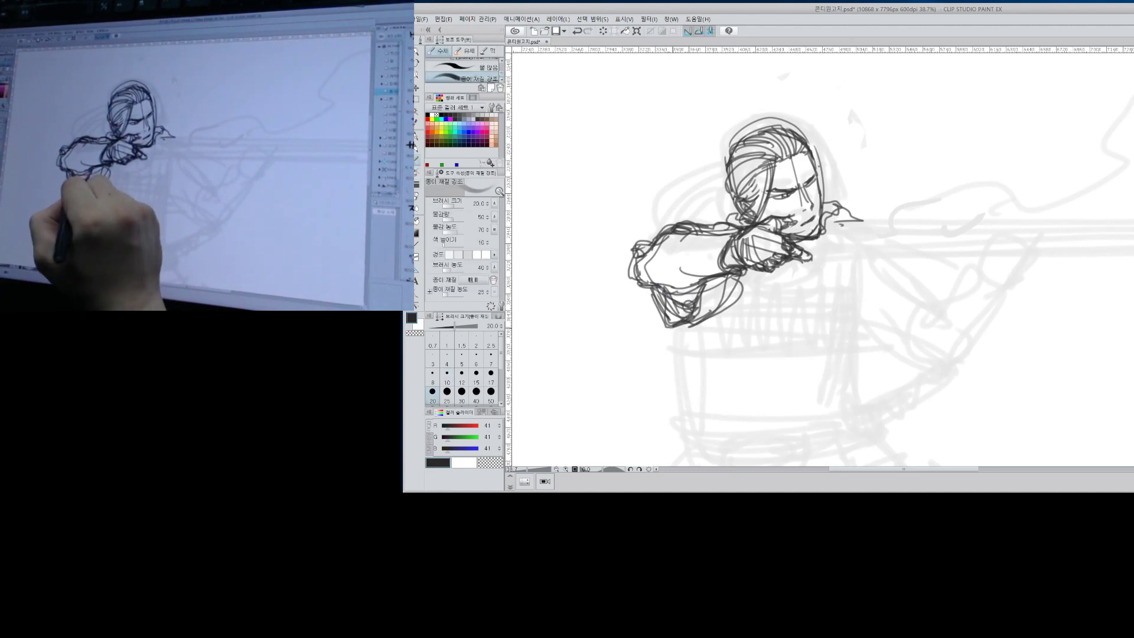
Draw a loose strand across the forehead, hair hanging behind the nape, and a short shoulder stroke below the chin contour.
mouse_move(765, 163)
left_mouse_down()
mouse_move(761, 195)
mouse_move(798, 212)
mouse_move(760, 216)
left_mouse_up()
mouse_move(768, 182)
left_mouse_down()
mouse_move(755, 222)
mouse_move(713, 213)
left_mouse_up()
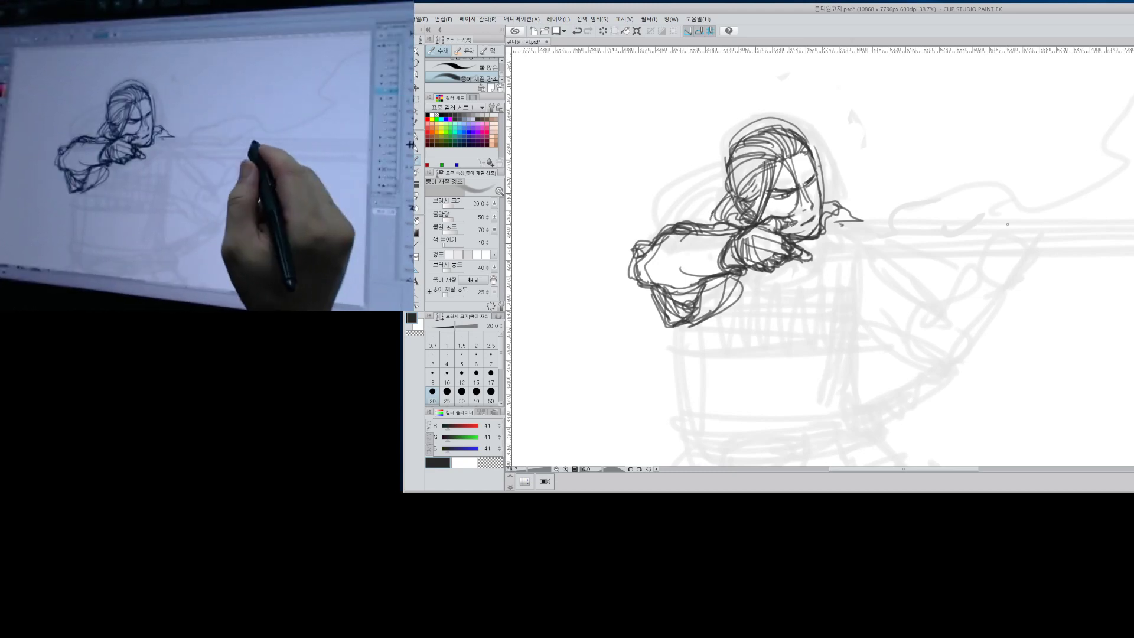
mouse_move(855, 220)
left_mouse_down()
mouse_move(871, 223)
mouse_move(874, 202)
mouse_move(886, 203)
mouse_move(873, 230)
left_mouse_up()
Transform the drawn head and raised arm, shifting them slightly left relative to the rough sketch.
key("alt+space")
key("ctrl+t")
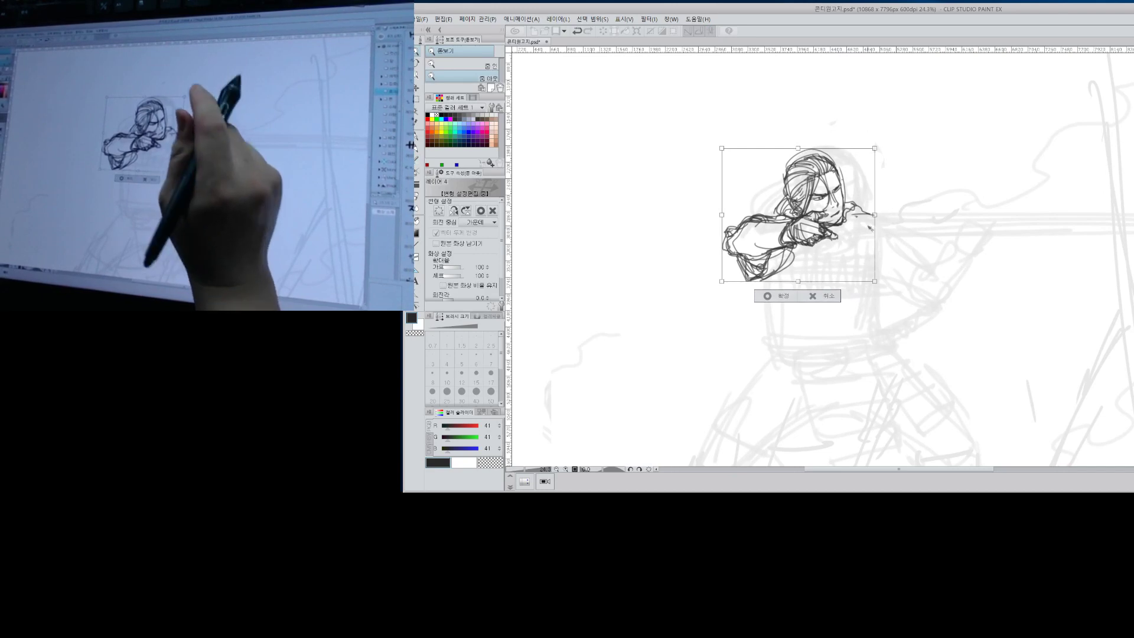
key("Return")
key("b")
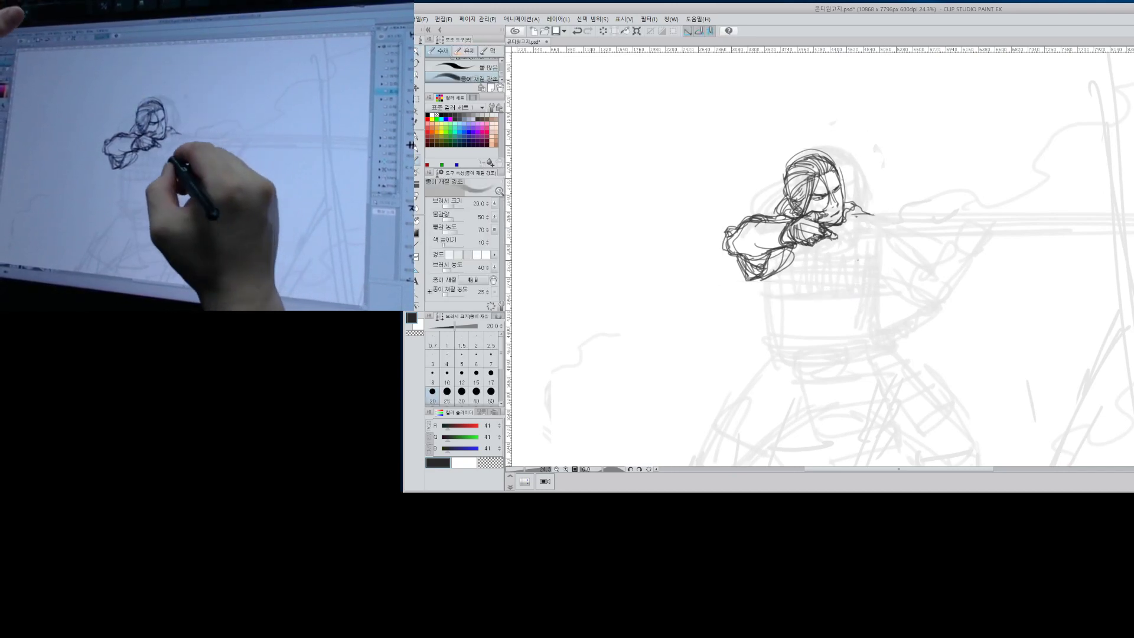
Sketch the two sides of the torso and the bent forward arm from the shoulder through the elbow to the wrist.
left_click_drag(768, 279, 789, 342)
left_click_drag(884, 227, 877, 342)
left_click_drag(871, 214, 928, 252)
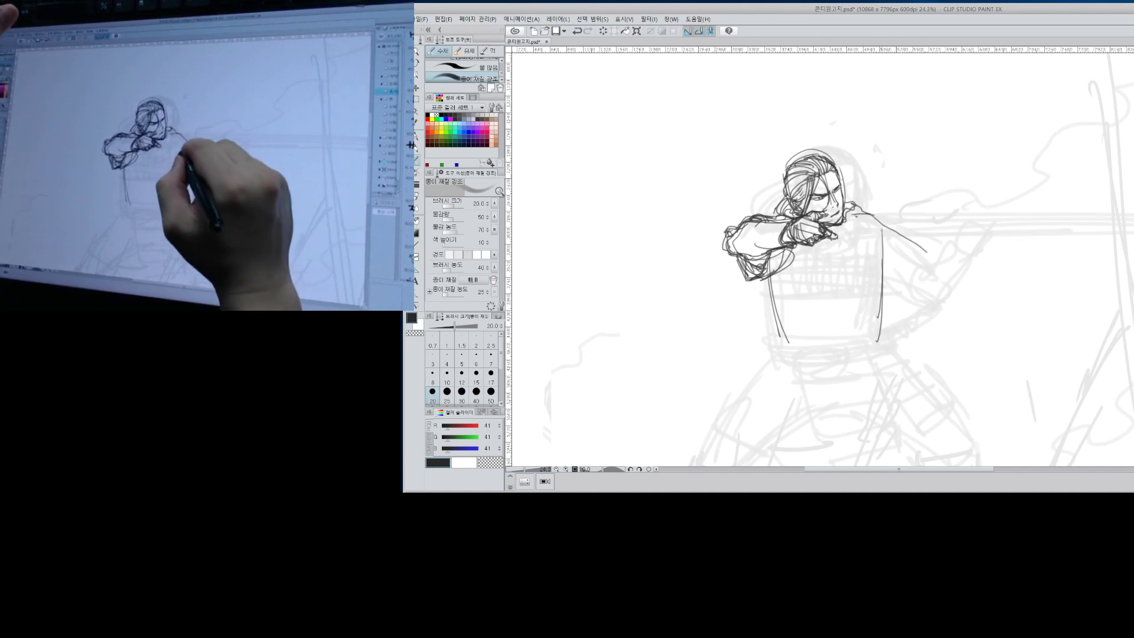
mouse_move(881, 221)
left_mouse_down()
mouse_move(921, 286)
mouse_move(906, 292)
left_mouse_up()
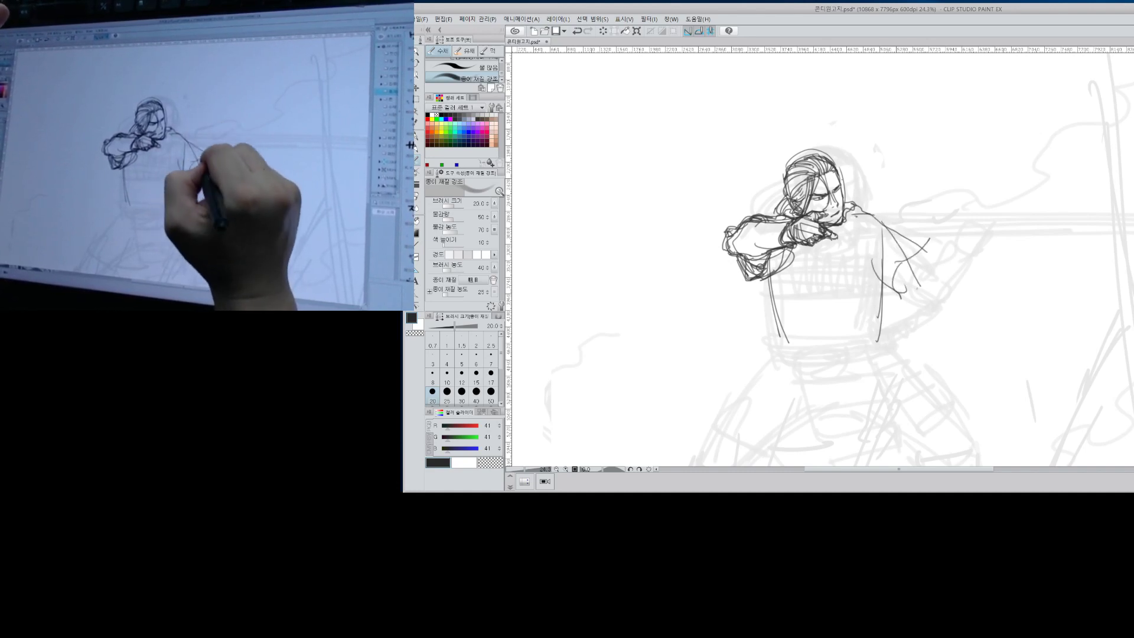
left_click_drag(948, 239, 915, 298)
left_click_drag(910, 258, 897, 302)
mouse_move(947, 267)
left_mouse_down()
mouse_move(907, 306)
mouse_move(955, 241)
left_mouse_up()
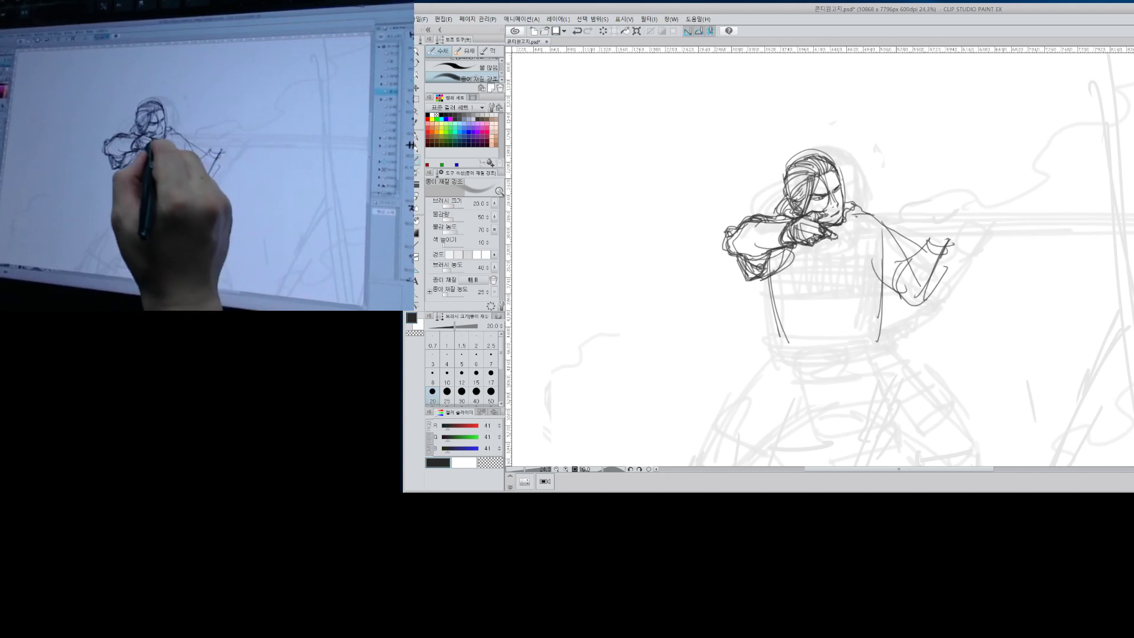
Draw the gun barrel as long, nearly parallel lines running from the rear hand out past the forward arm.
left_click_drag(850, 216, 1131, 208)
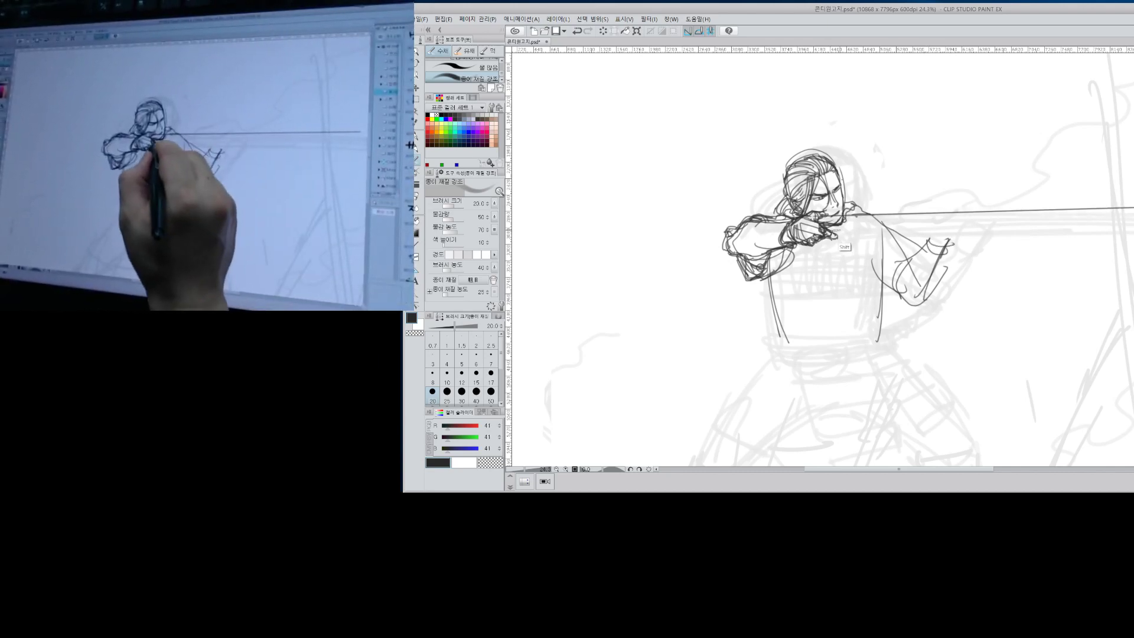
left_click_drag(834, 231, 1133, 222)
left_click_drag(842, 223, 1133, 213)
left_click_drag(839, 223, 1133, 219)
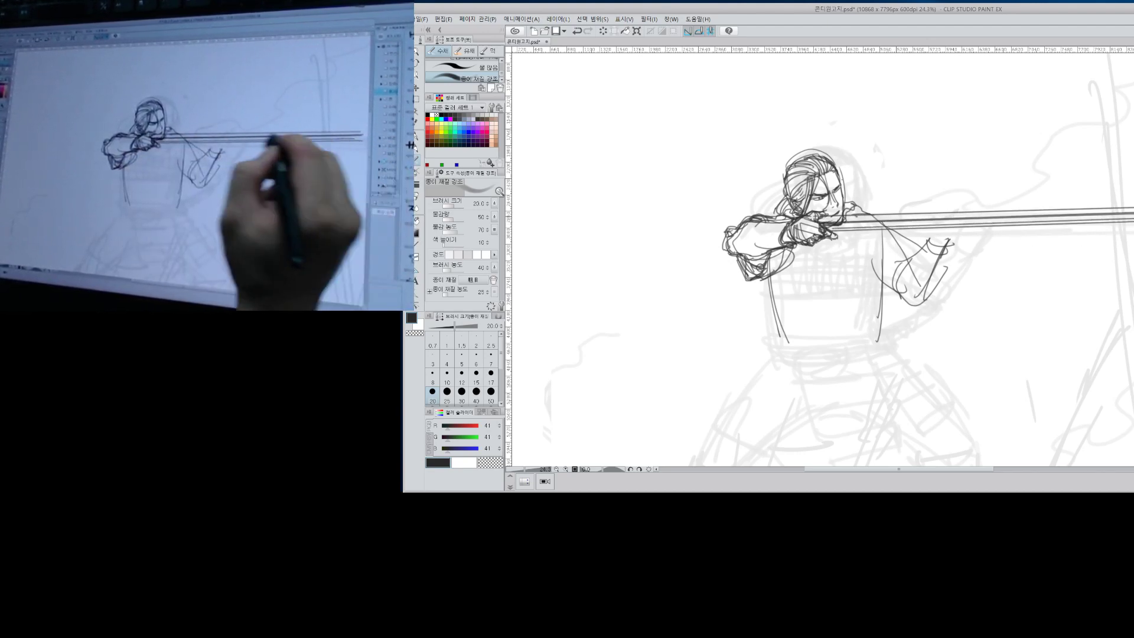
Draw the forward hand supporting the barrel, undoing the last finger strokes and redrawing the fingertips.
left_click_drag(940, 229, 925, 240)
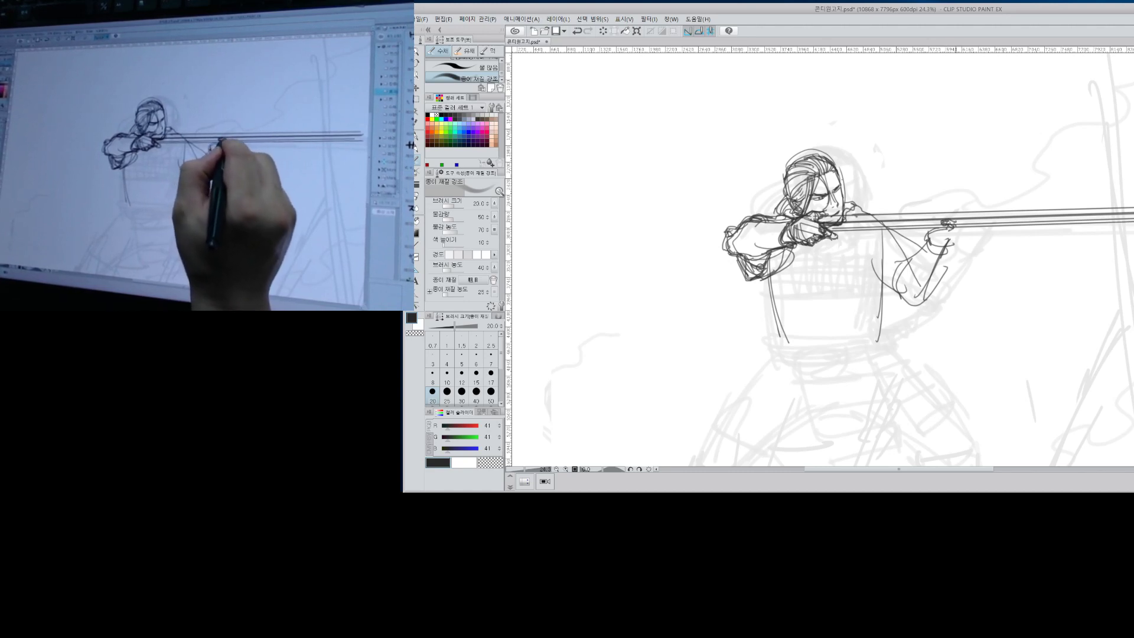
left_click_drag(944, 233, 951, 230)
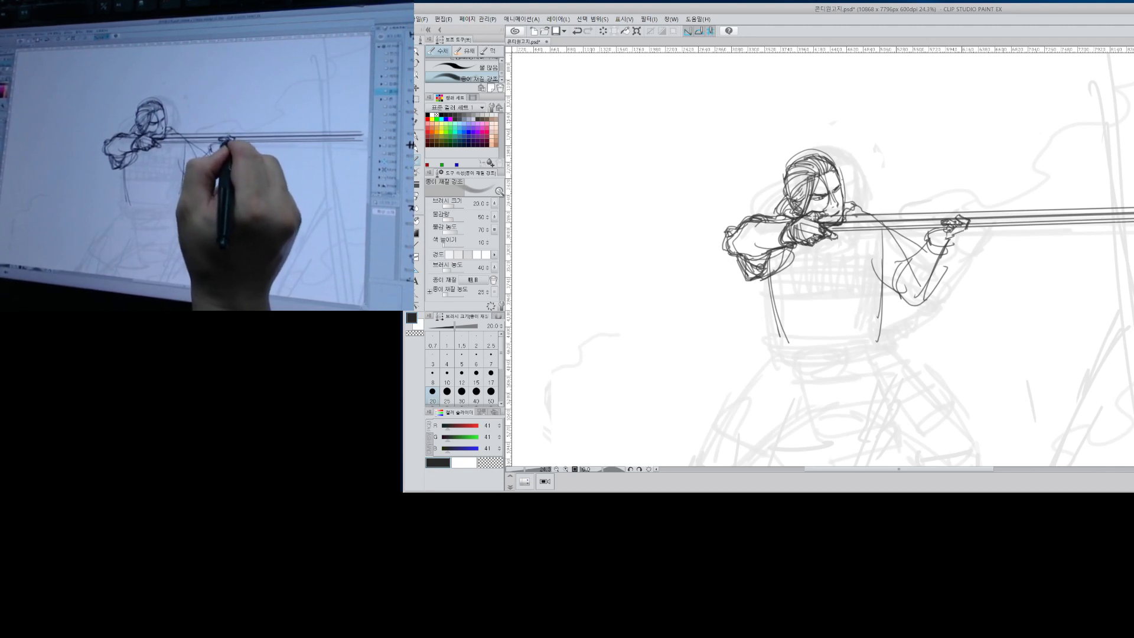
left_click_drag(957, 230, 988, 223)
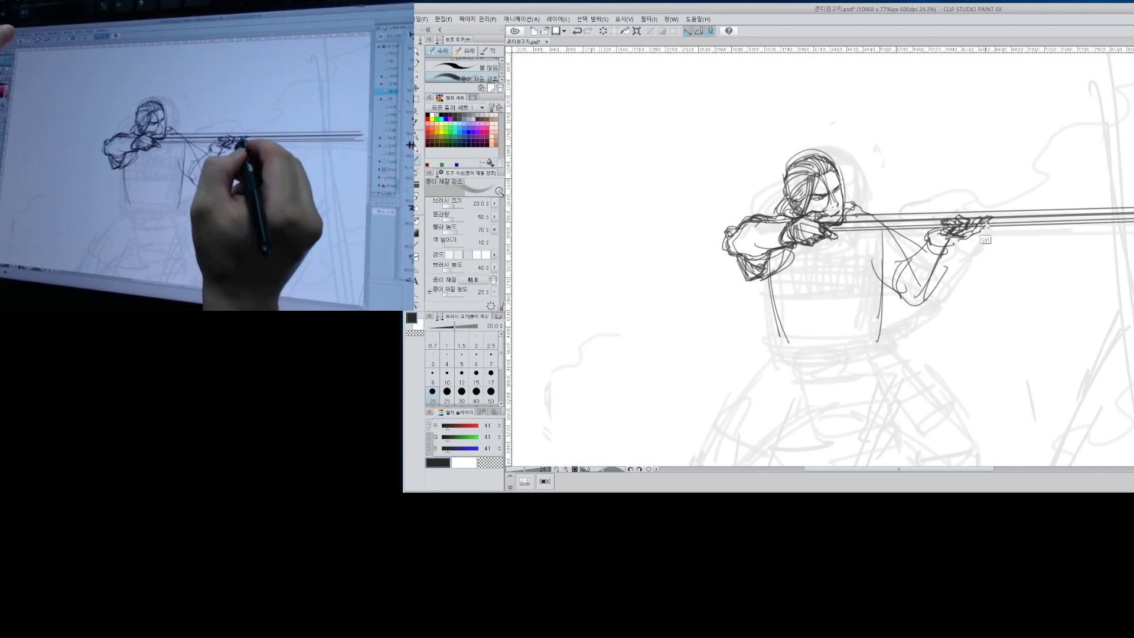
key("ctrl+z")
key("ctrl+z")
left_click_drag(975, 227, 971, 218)
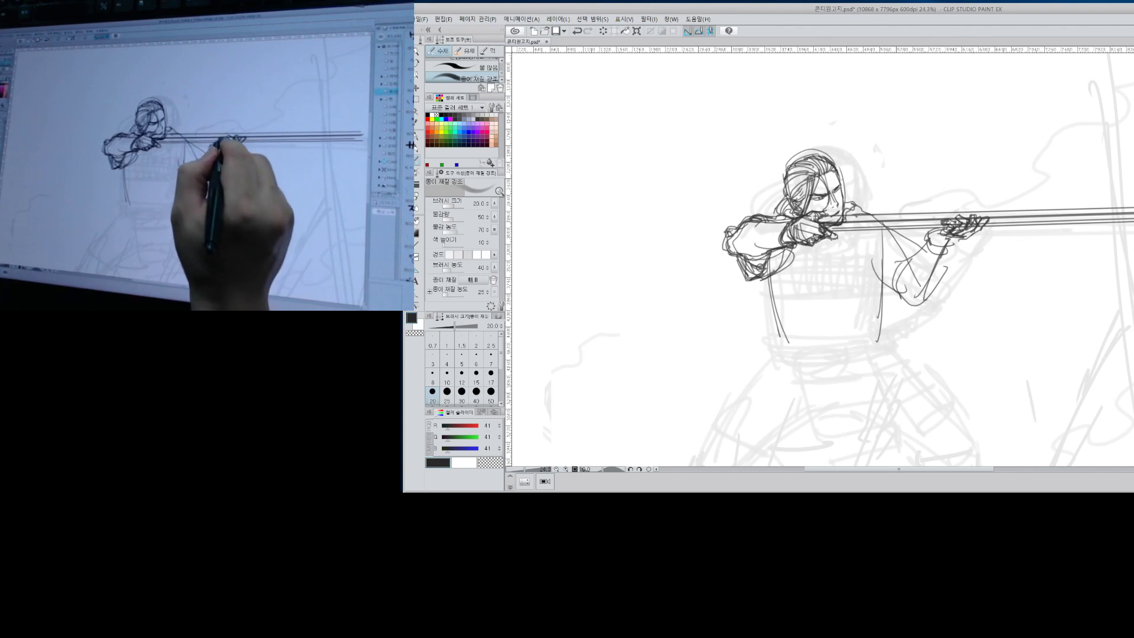
Reinforce the palm, thumb side and wrist lines of the forward hand beneath the barrel.
key("e")
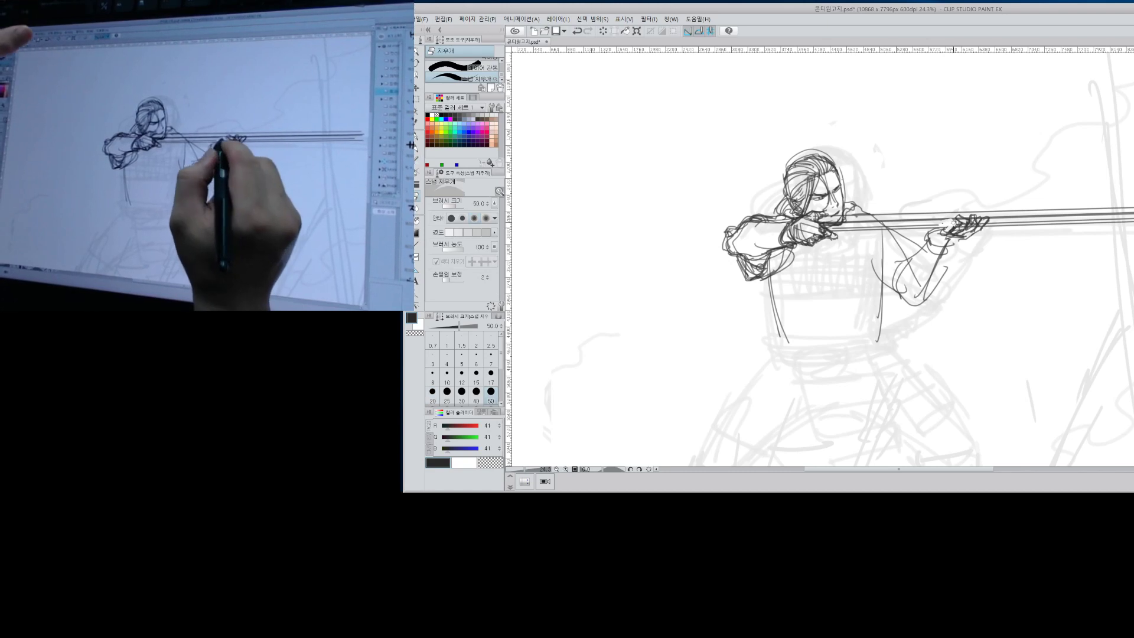
key("b")
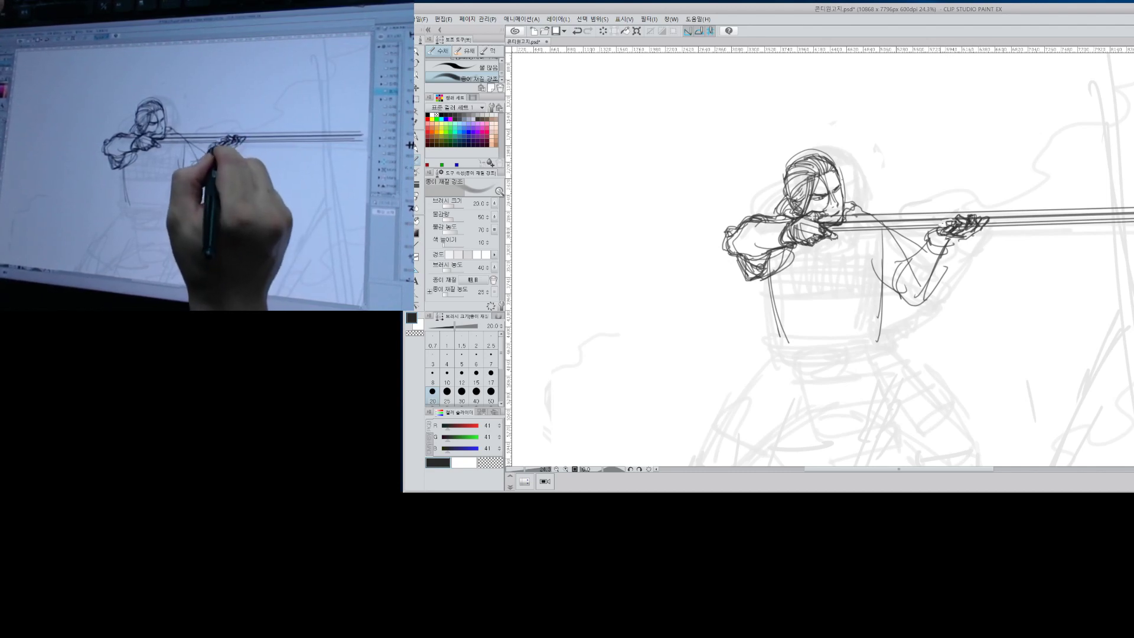
left_click_drag(938, 237, 957, 231)
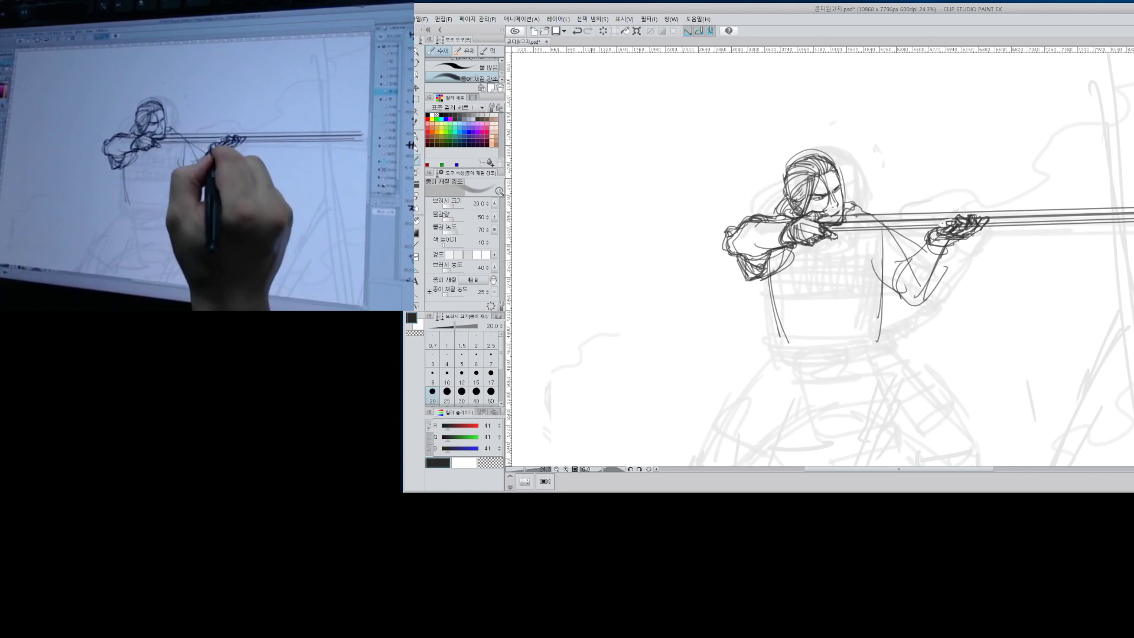
left_click_drag(941, 244, 959, 239)
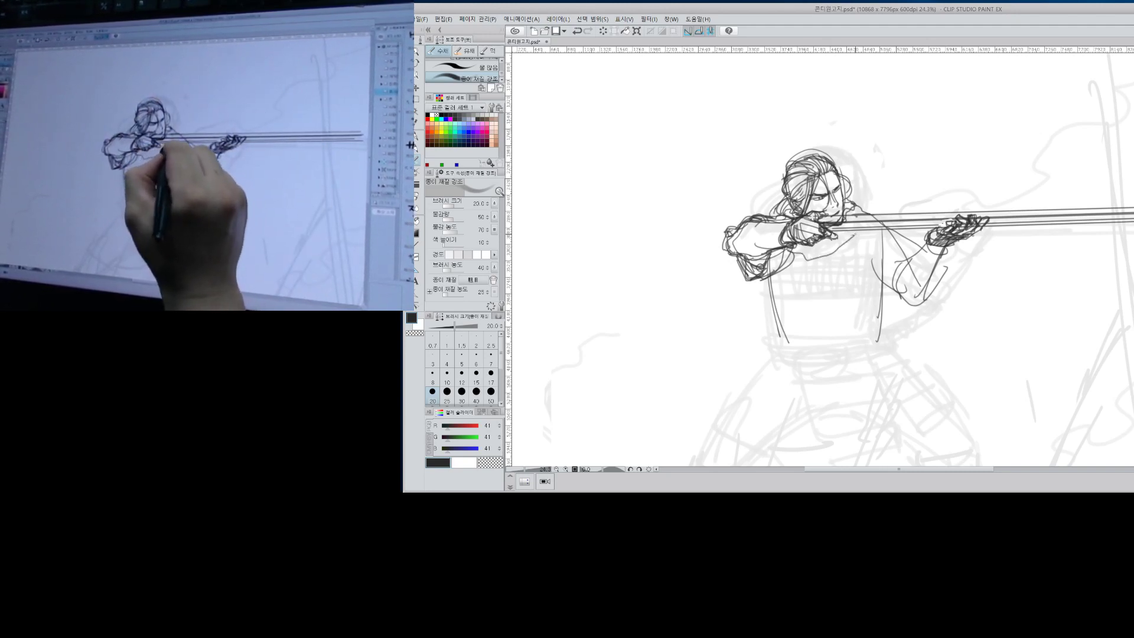
Add clothing folds below the rear hand, along the raised sleeve and around the forward arm's elbow.
left_click_drag(857, 231, 791, 258)
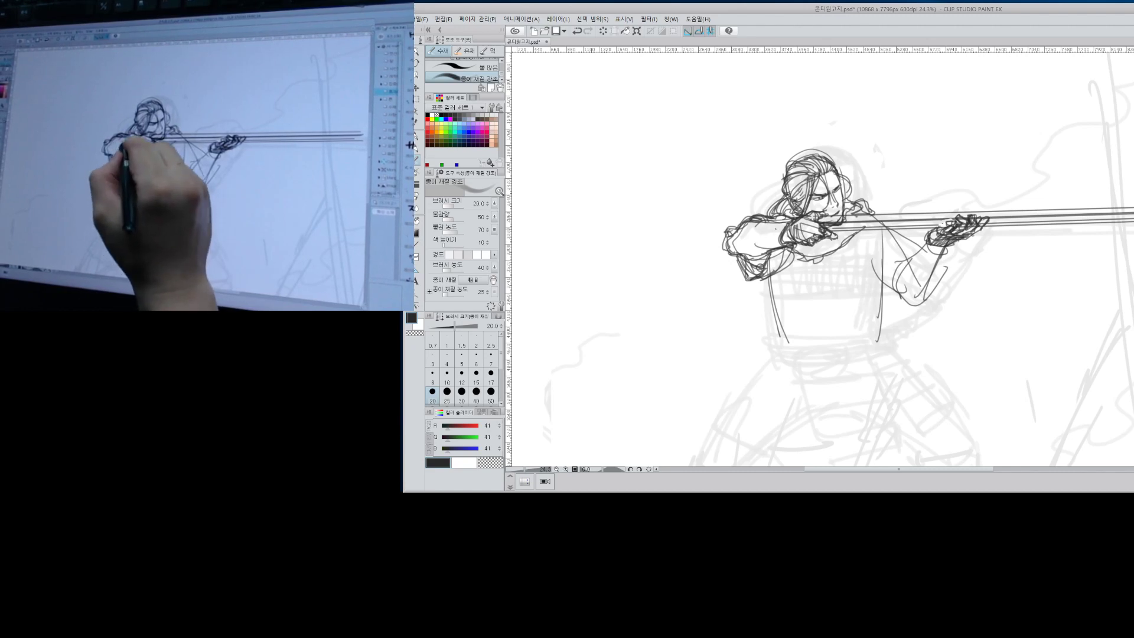
left_click_drag(727, 246, 788, 238)
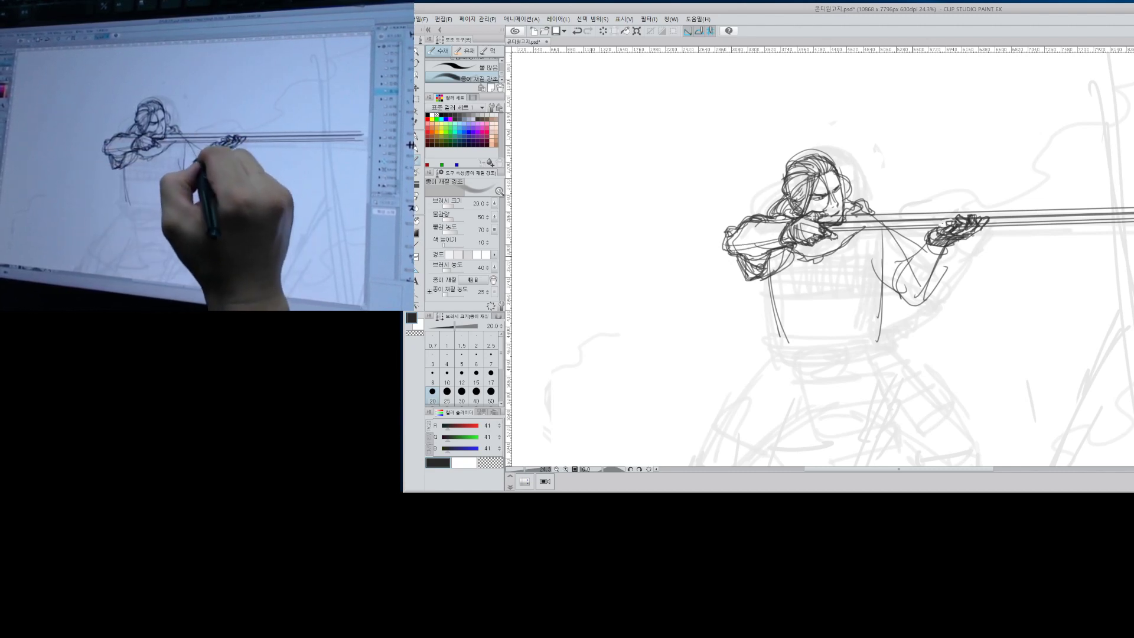
left_click_drag(911, 259, 883, 297)
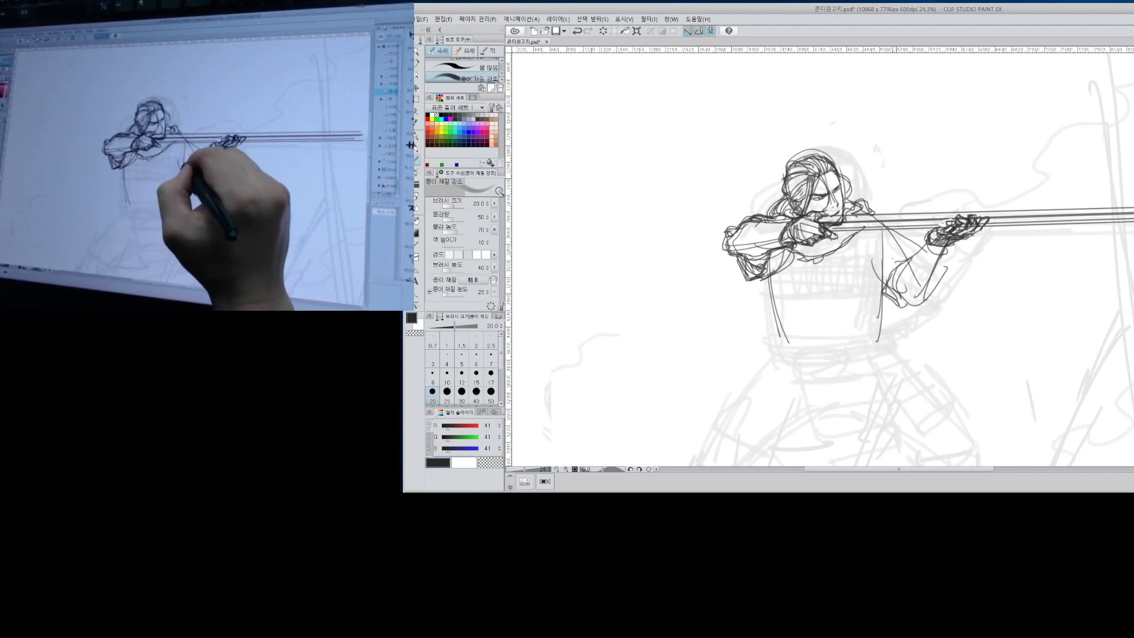
left_click_drag(916, 242, 884, 286)
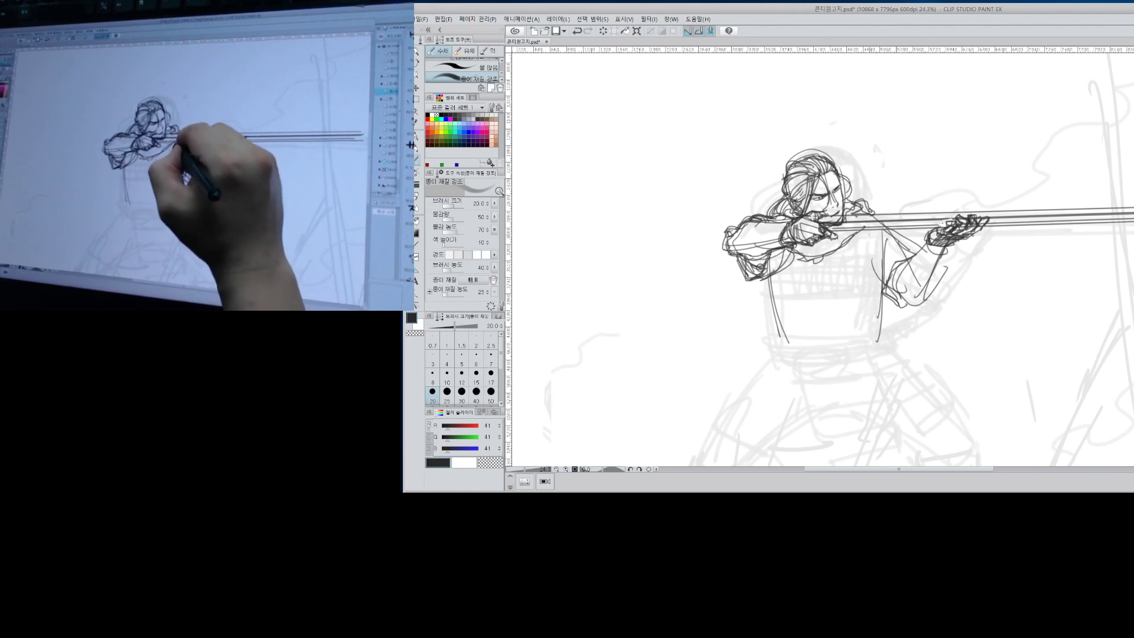
Outline the chest armour with a shoulder strap, a curved upper edge and a second band across the torso.
left_click_drag(823, 261, 851, 239)
mouse_move(818, 260)
left_mouse_down()
mouse_move(872, 245)
mouse_move(877, 273)
left_mouse_up()
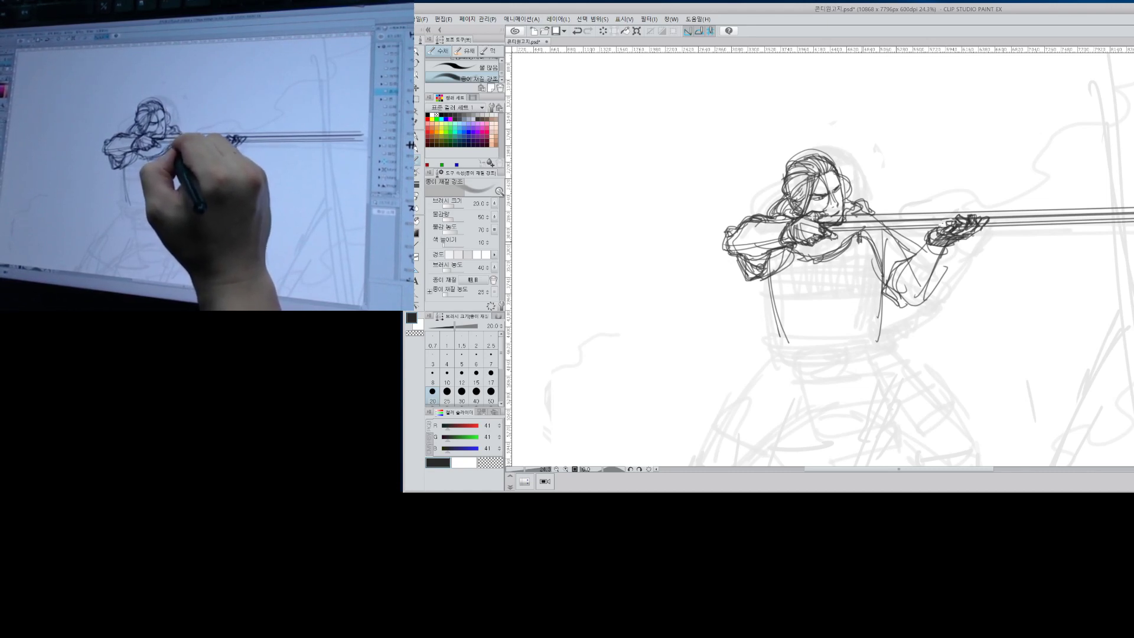
mouse_move(784, 271)
left_mouse_down()
mouse_move(883, 263)
mouse_move(766, 280)
left_mouse_up()
left_click_drag(826, 260, 827, 278)
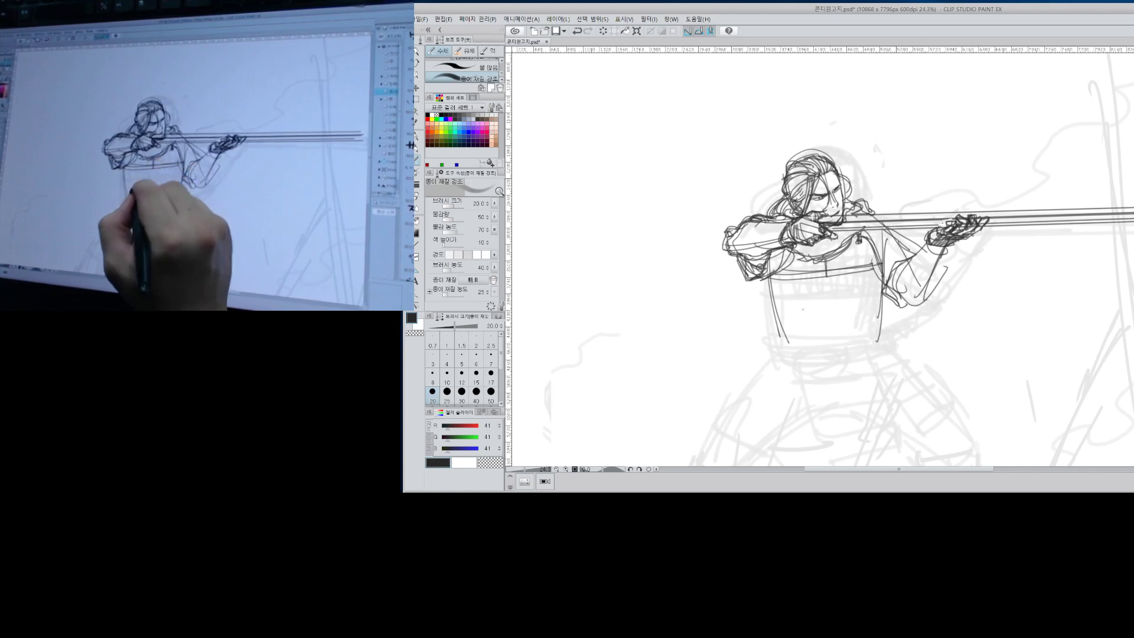
mouse_move(885, 298)
left_mouse_down()
mouse_move(774, 310)
mouse_move(890, 294)
left_mouse_up()
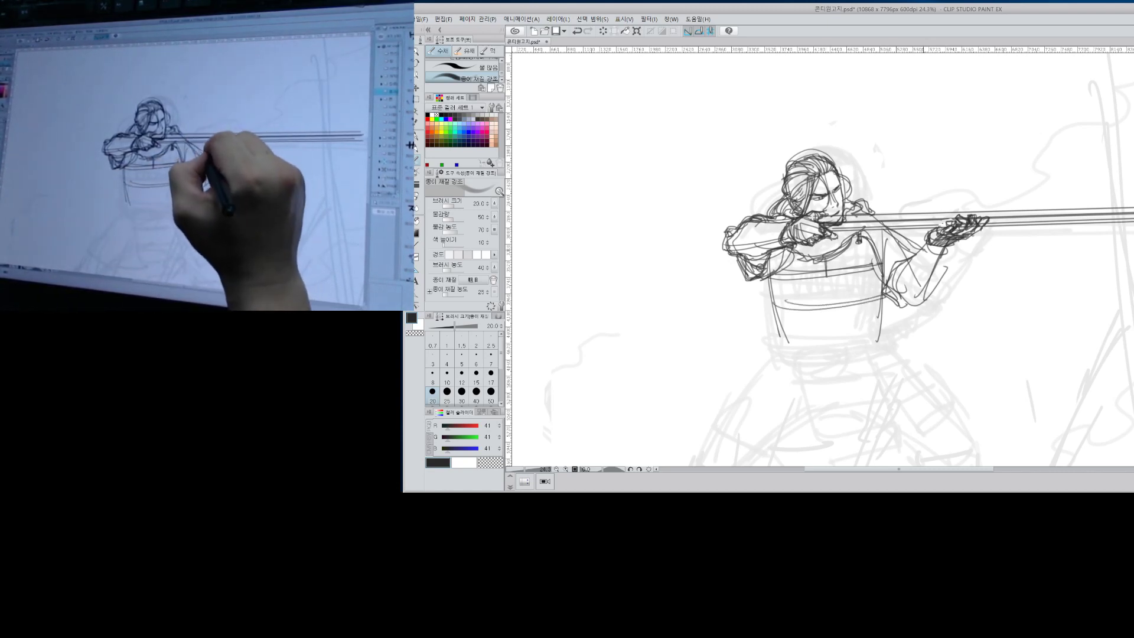
Round out the loose sleeve around the forward forearm and darken the lower edge of the gun.
mouse_move(930, 246)
left_mouse_down()
mouse_move(953, 257)
mouse_move(915, 306)
mouse_move(954, 263)
left_mouse_up()
mouse_move(925, 299)
left_mouse_down()
mouse_move(938, 269)
mouse_move(902, 305)
left_mouse_up()
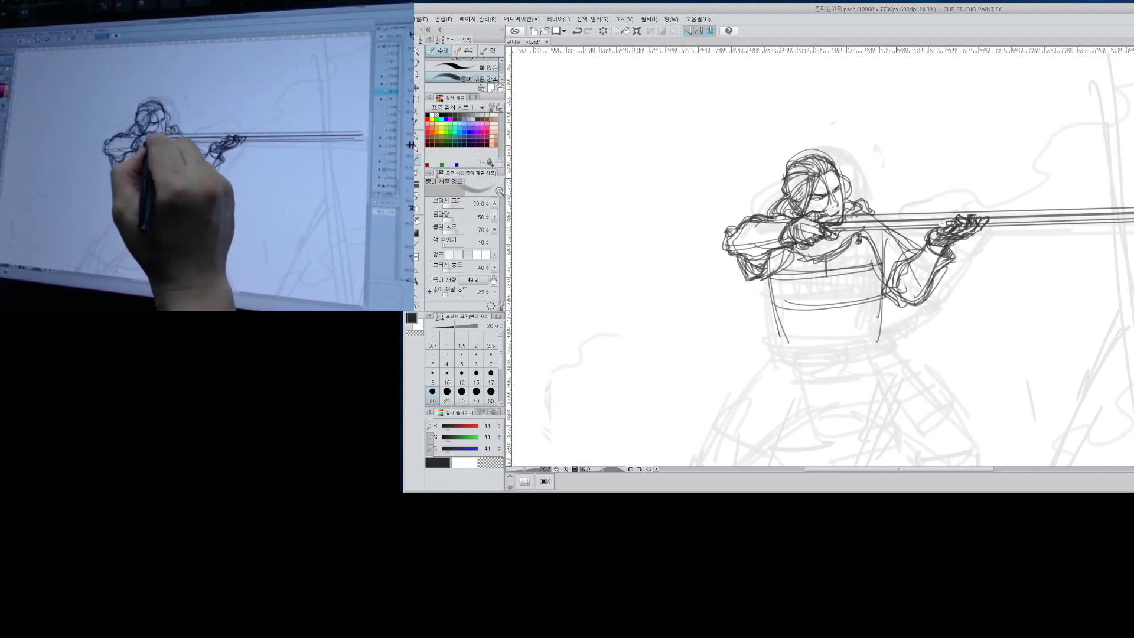
left_click_drag(832, 231, 892, 225)
mouse_move(834, 231)
left_mouse_down()
mouse_move(899, 225)
mouse_move(884, 215)
mouse_move(1056, 222)
left_mouse_up()
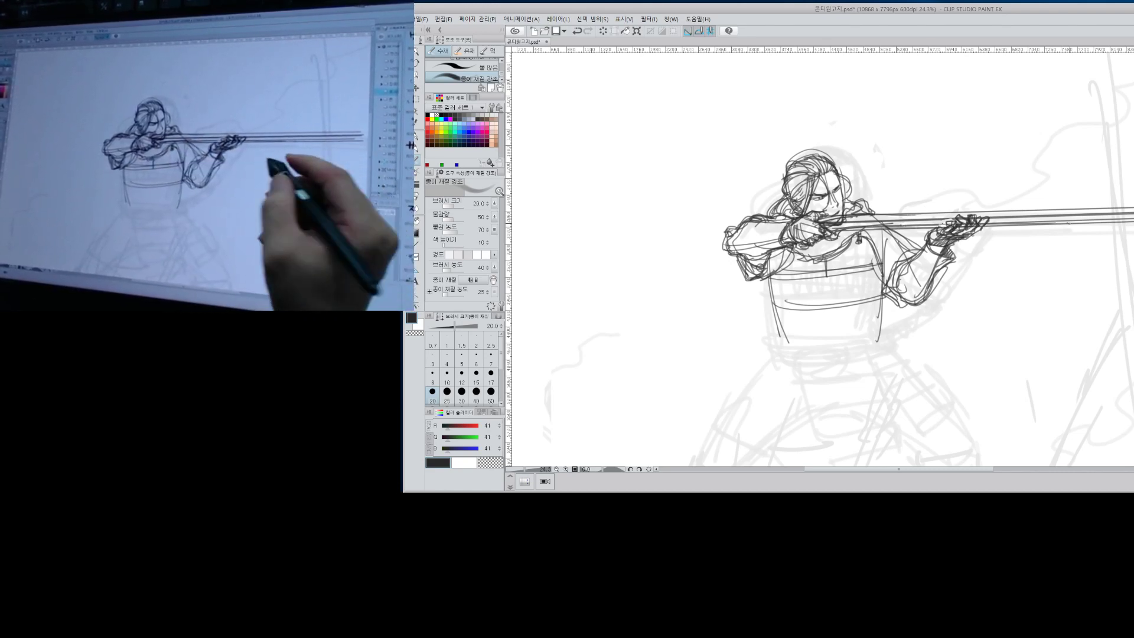
Divide the chest armour band with a row of vertical lines across the torso.
mouse_move(794, 275)
left_mouse_down()
mouse_move(864, 269)
mouse_move(782, 311)
left_mouse_up()
left_click_drag(786, 267, 796, 310)
left_click_drag(802, 267, 805, 308)
left_click_drag(816, 269, 827, 310)
mouse_move(835, 271)
left_mouse_down()
mouse_move(836, 312)
mouse_move(848, 310)
left_mouse_up()
left_click_drag(857, 268, 857, 306)
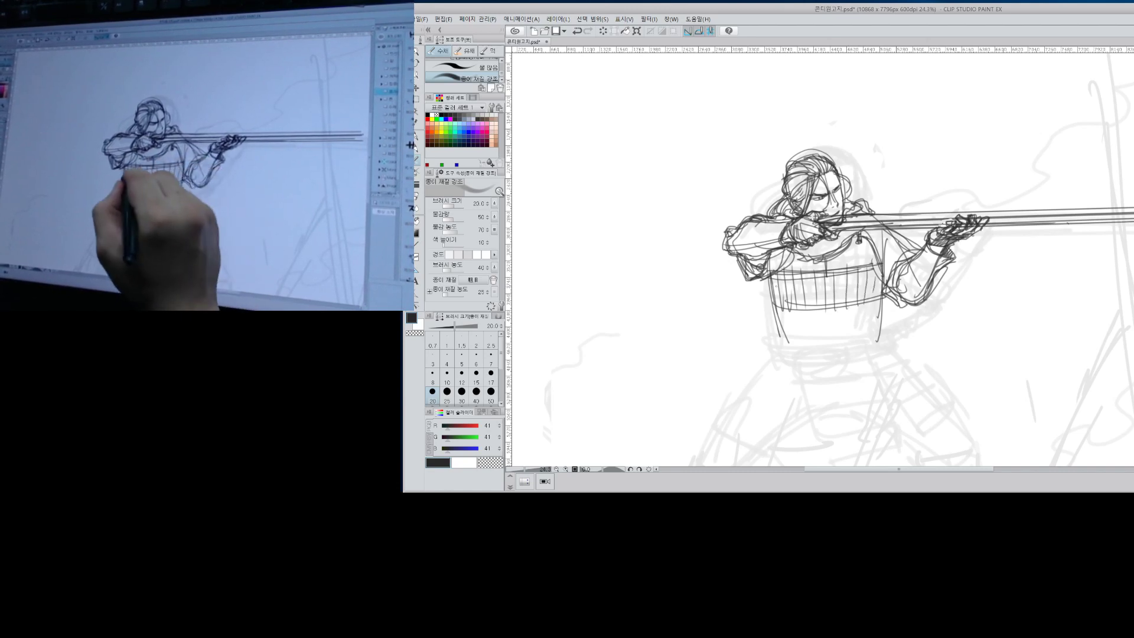
Cross the armour's vertical lines with curved horizontal rows and close the torso with a waistline curve.
left_click_drag(771, 287, 886, 280)
left_click_drag(765, 295, 890, 286)
left_click_drag(779, 279, 870, 274)
left_click_drag(767, 307, 881, 294)
mouse_move(767, 273)
left_mouse_down()
mouse_move(779, 325)
mouse_move(869, 339)
left_mouse_up()
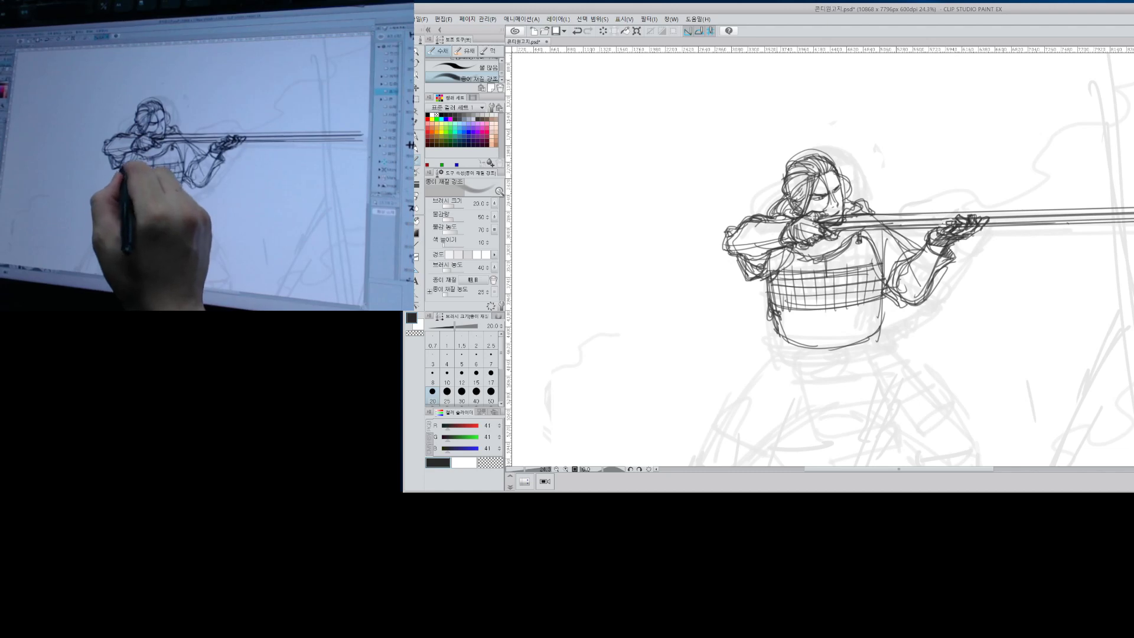
Reinforce the armour's shoulder strap and side edge, and add a second contour curving under the waist.
left_click_drag(870, 245, 888, 282)
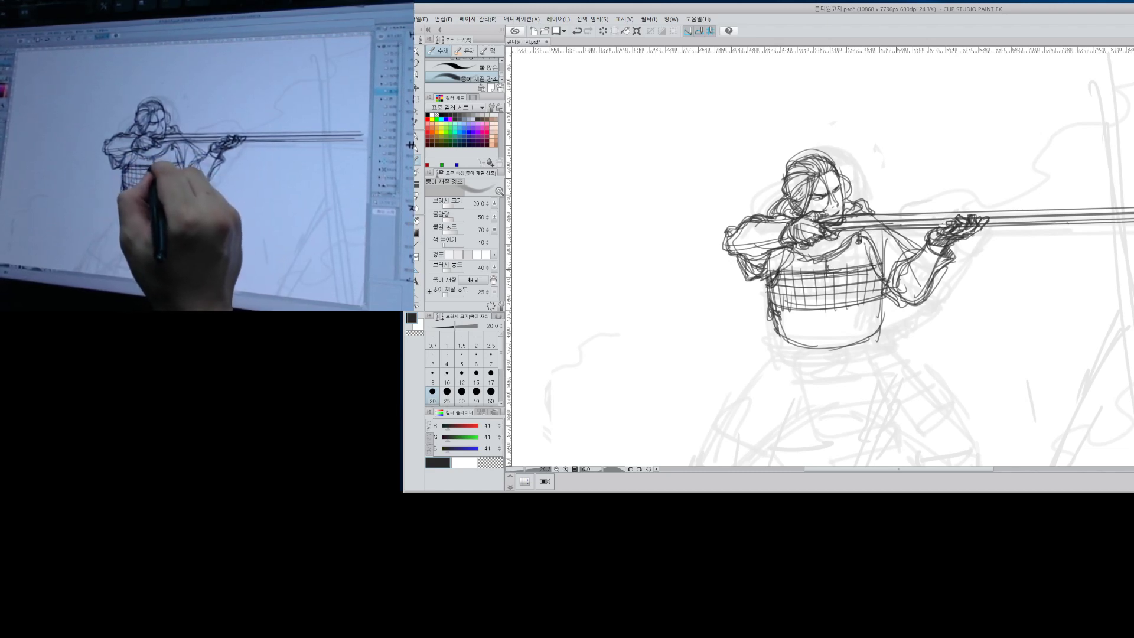
left_click_drag(858, 240, 860, 247)
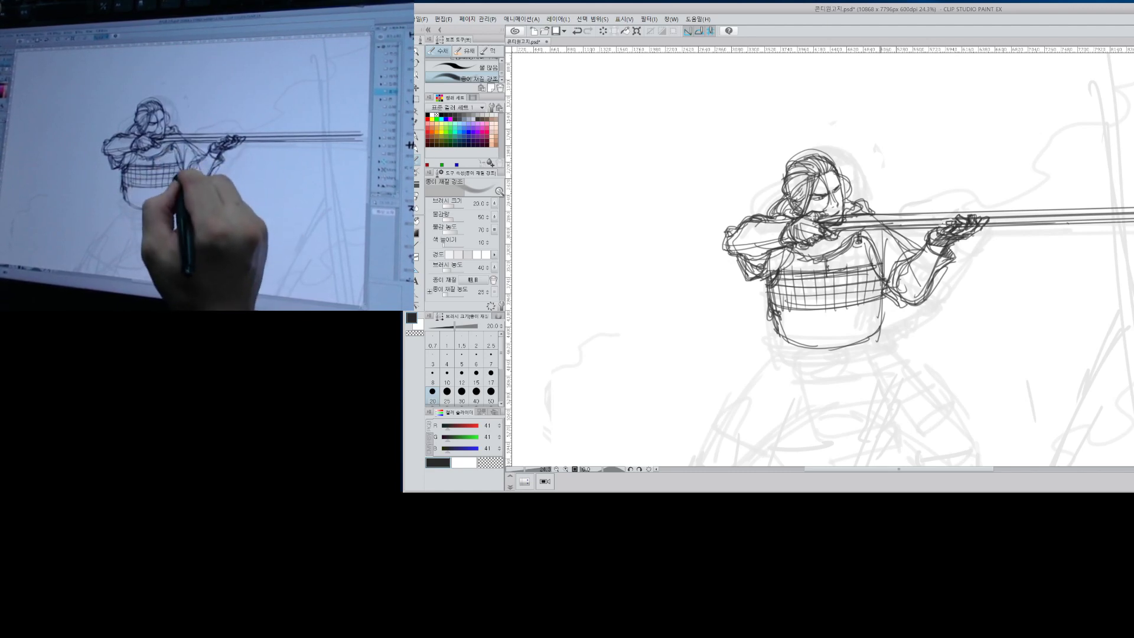
left_click_drag(880, 287, 881, 297)
mouse_move(775, 301)
left_mouse_down()
mouse_move(892, 290)
mouse_move(868, 313)
mouse_move(876, 341)
mouse_move(781, 347)
mouse_move(803, 362)
left_mouse_up()
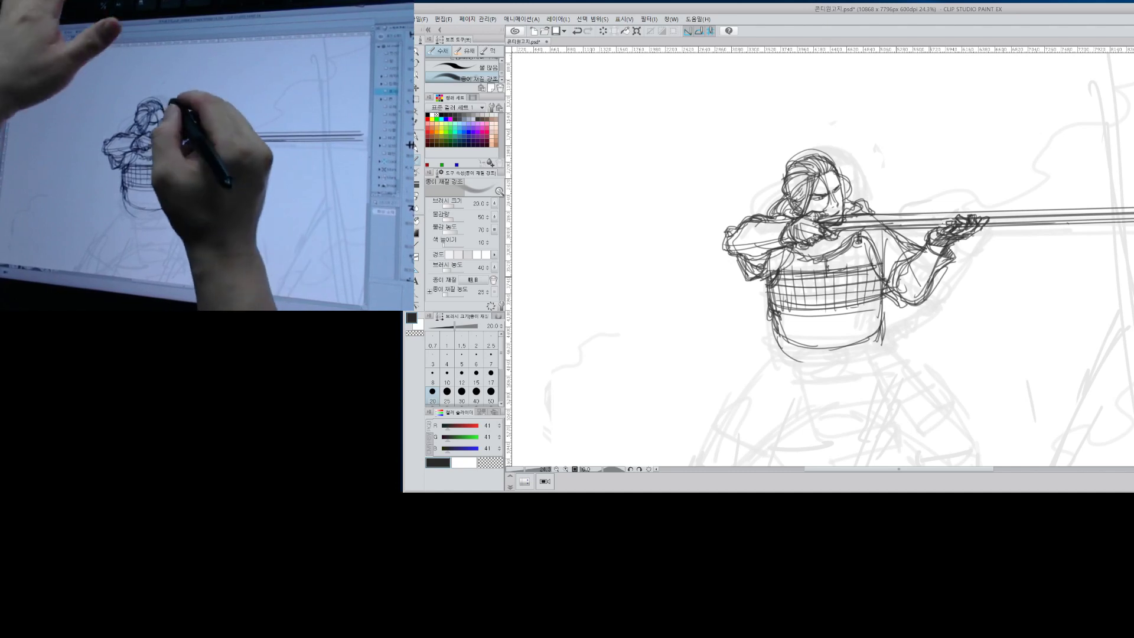
Select the head with a polyline selection, scale it down slightly, reposition it on the shoulders, and clear the selection.
key("m")
left_click(866, 170)
left_click(820, 131)
left_click(777, 159)
left_click(752, 208)
left_click(752, 209)
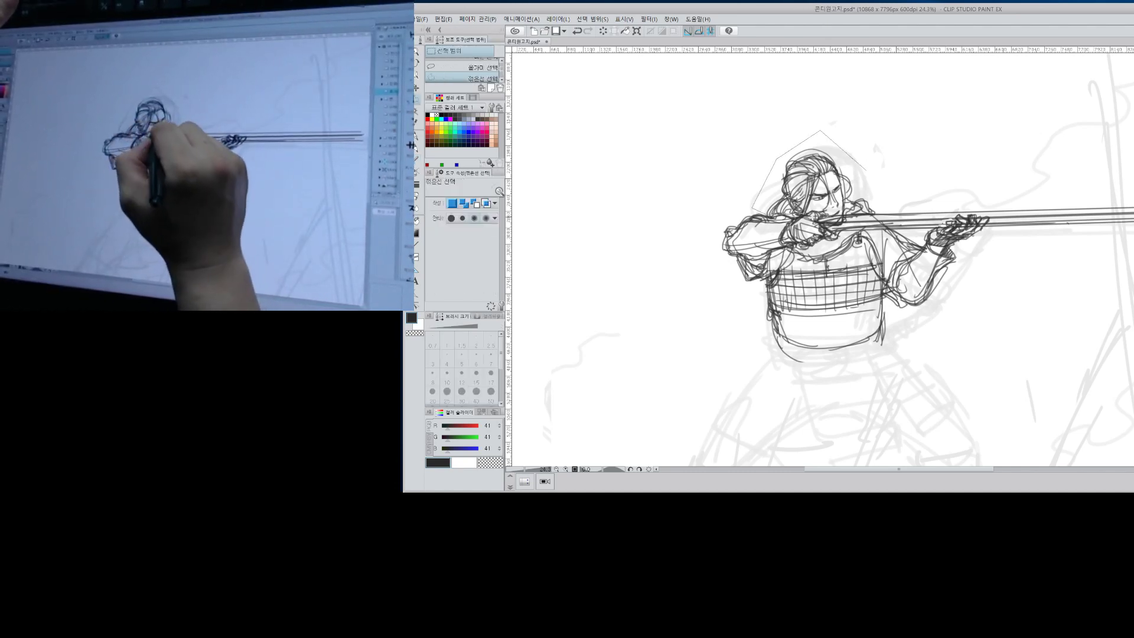
left_click(867, 175)
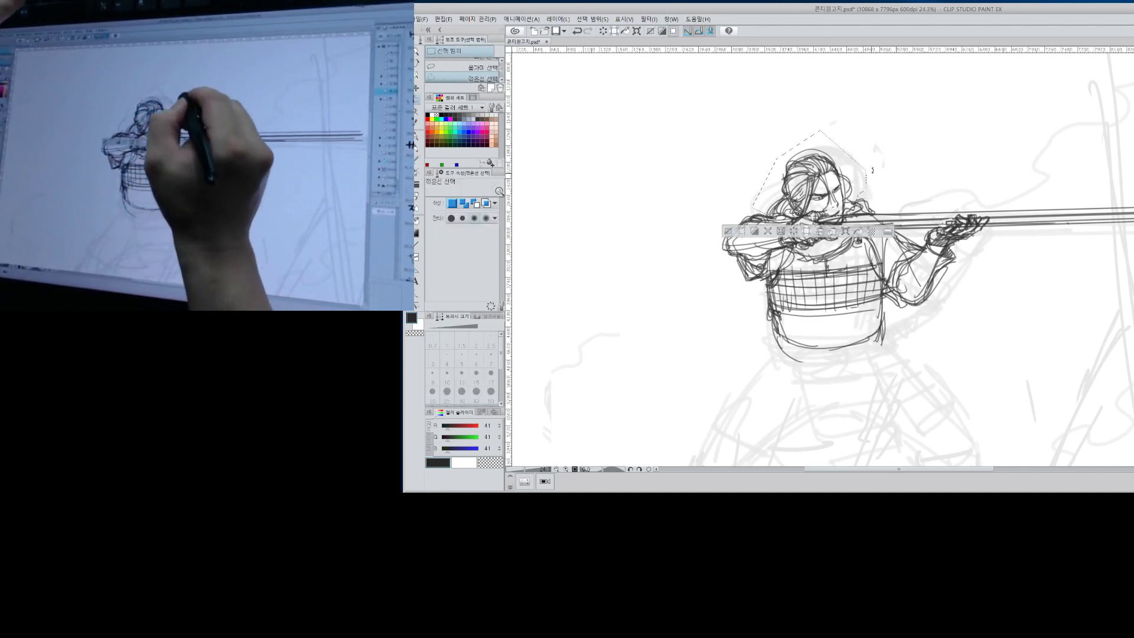
key("ctrl+t")
left_click_drag(862, 143, 863, 143)
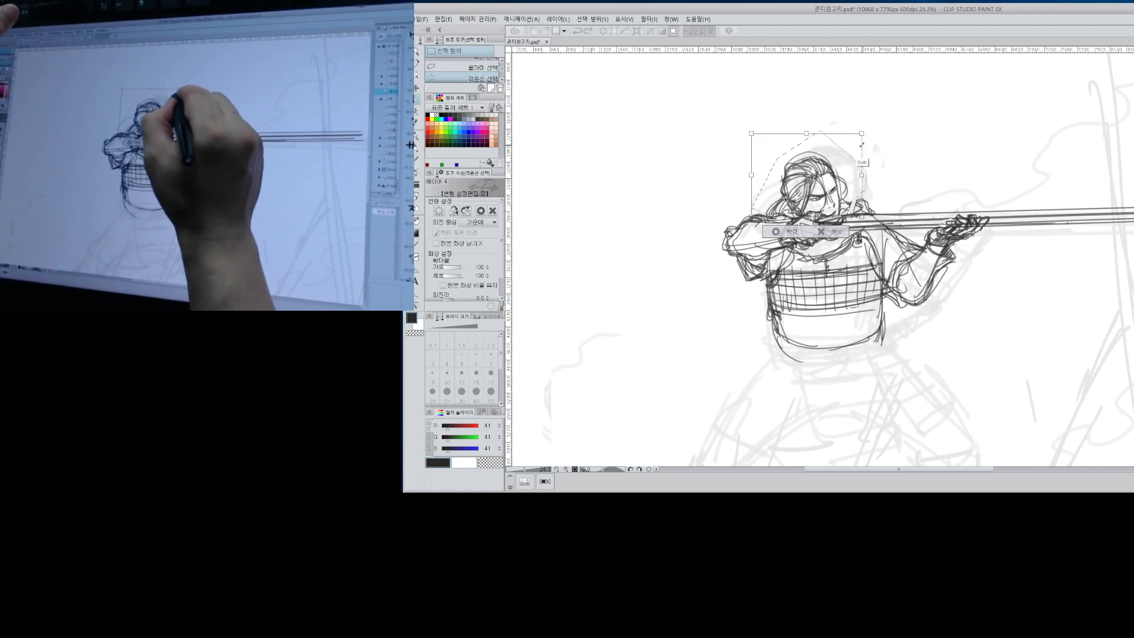
left_click_drag(850, 198, 852, 199)
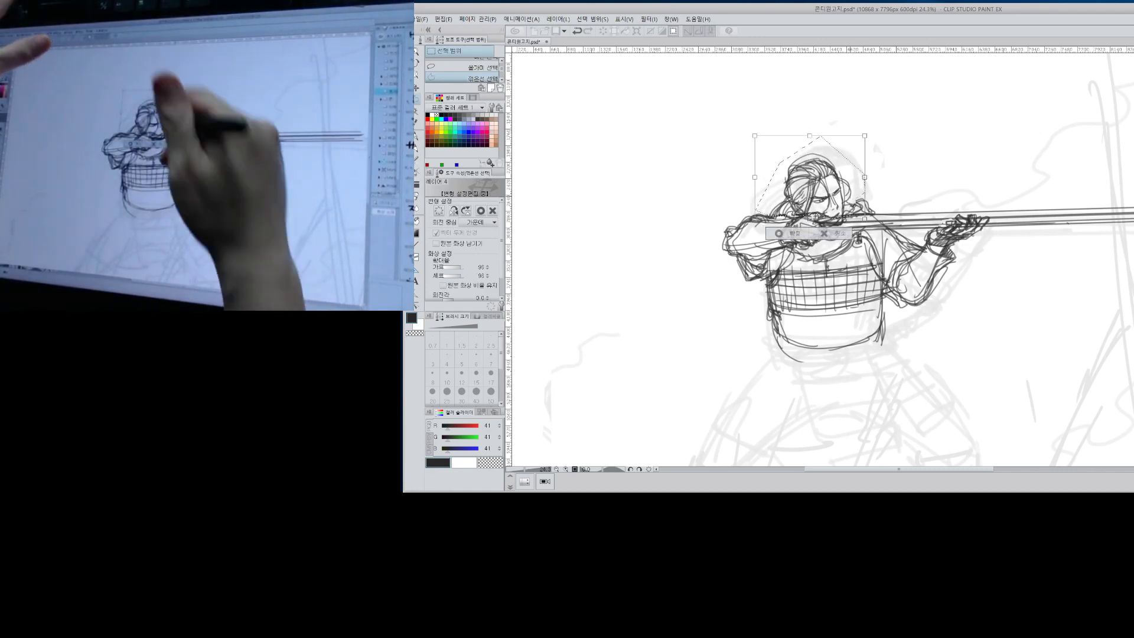
left_click(789, 233)
key("ctrl+d")
left_click_drag(981, 248, 954, 248)
left_click_drag(988, 327, 920, 241)
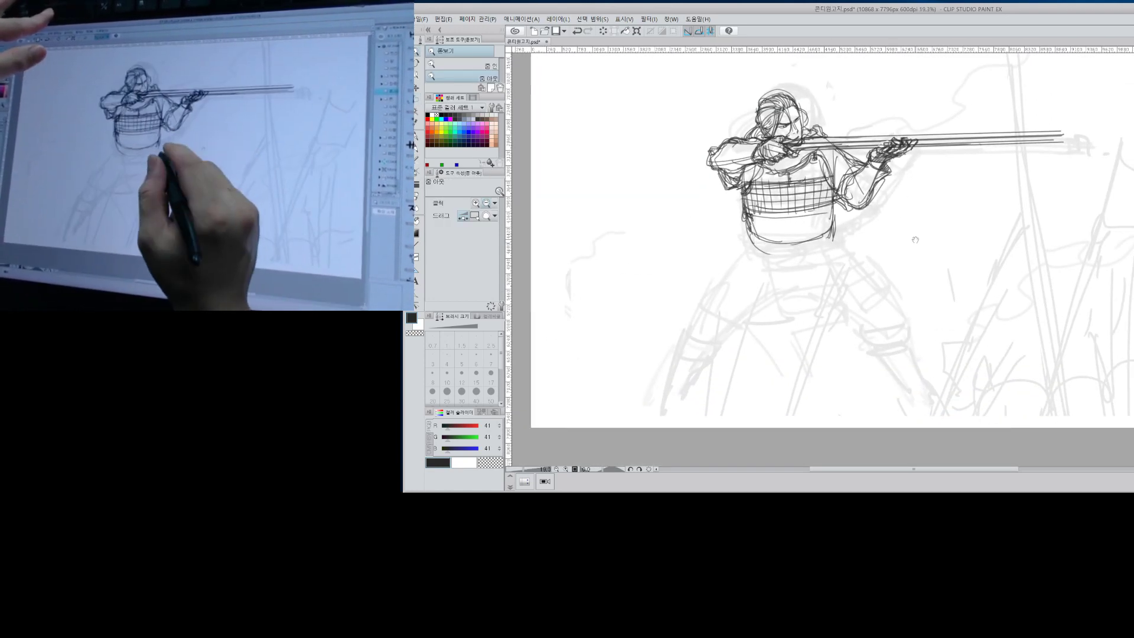
Sketch the outer contours of both legs in a wide stance, with inner thigh curves meeting at the crotch.
key("b")
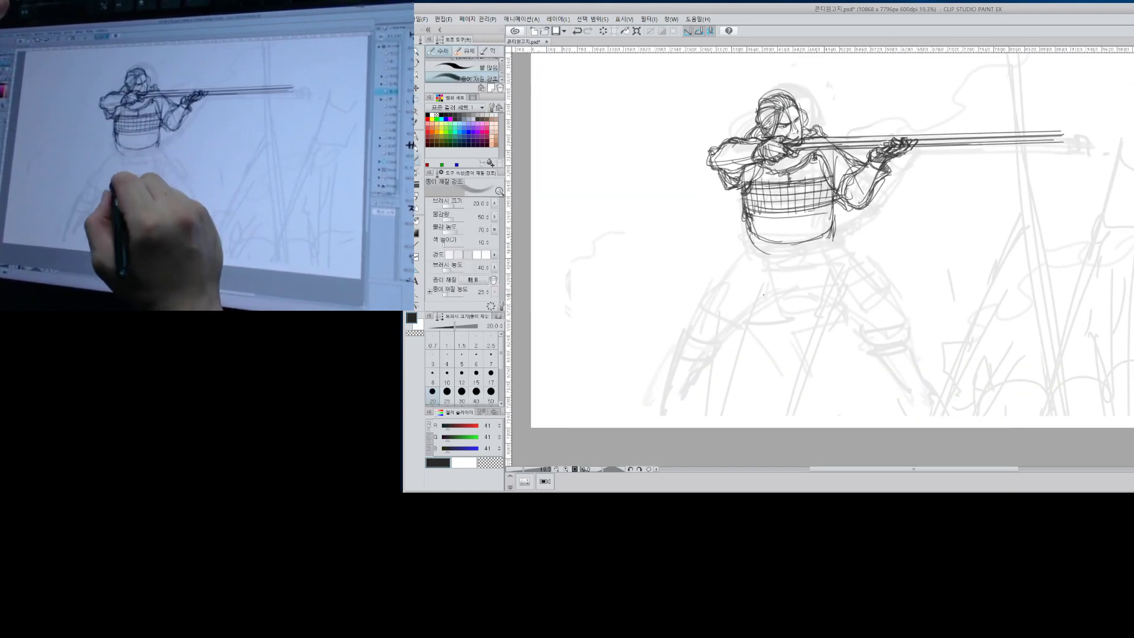
left_click_drag(835, 236, 904, 301)
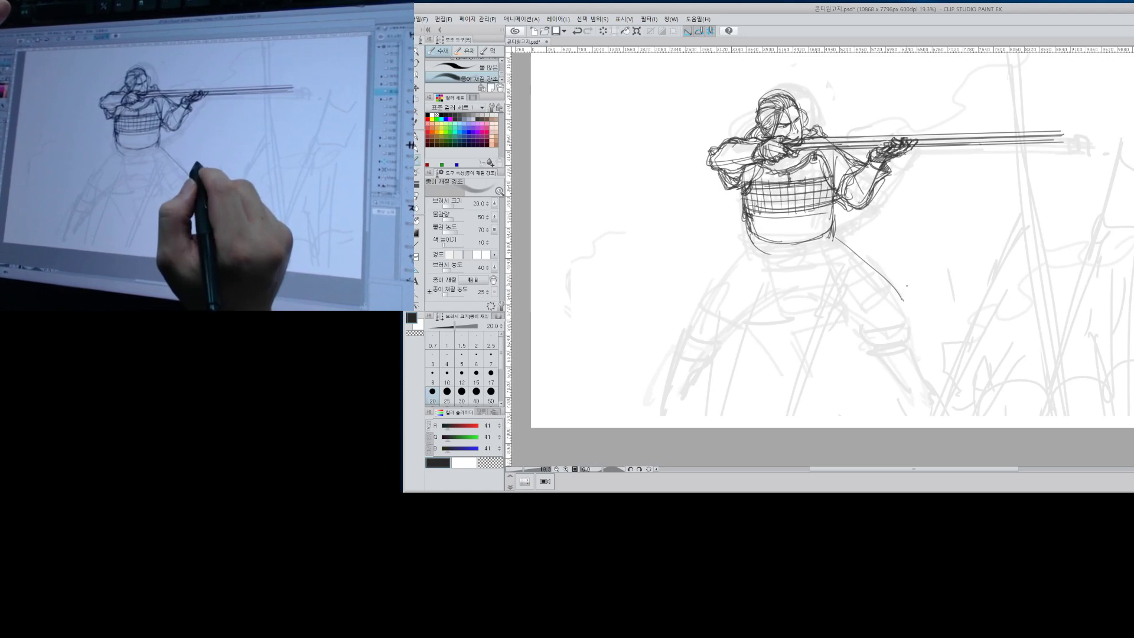
left_click_drag(758, 270, 752, 328)
left_click_drag(792, 284, 771, 339)
left_click_drag(756, 250, 732, 329)
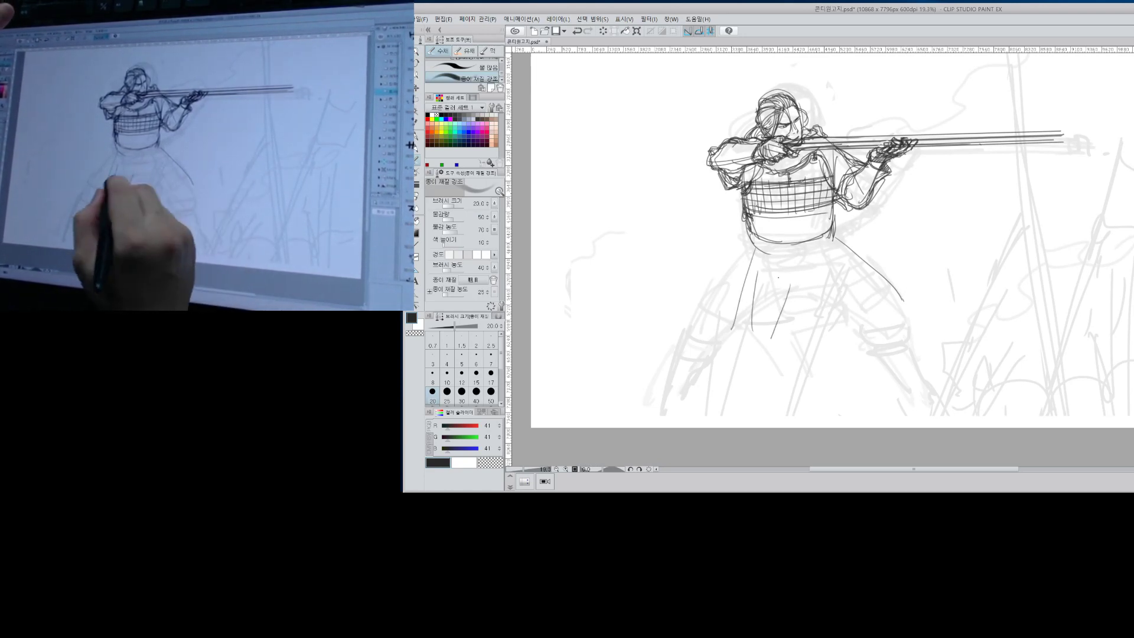
mouse_move(786, 281)
left_mouse_down()
mouse_move(742, 343)
mouse_move(879, 314)
mouse_move(931, 348)
left_mouse_up()
left_click_drag(736, 319, 715, 368)
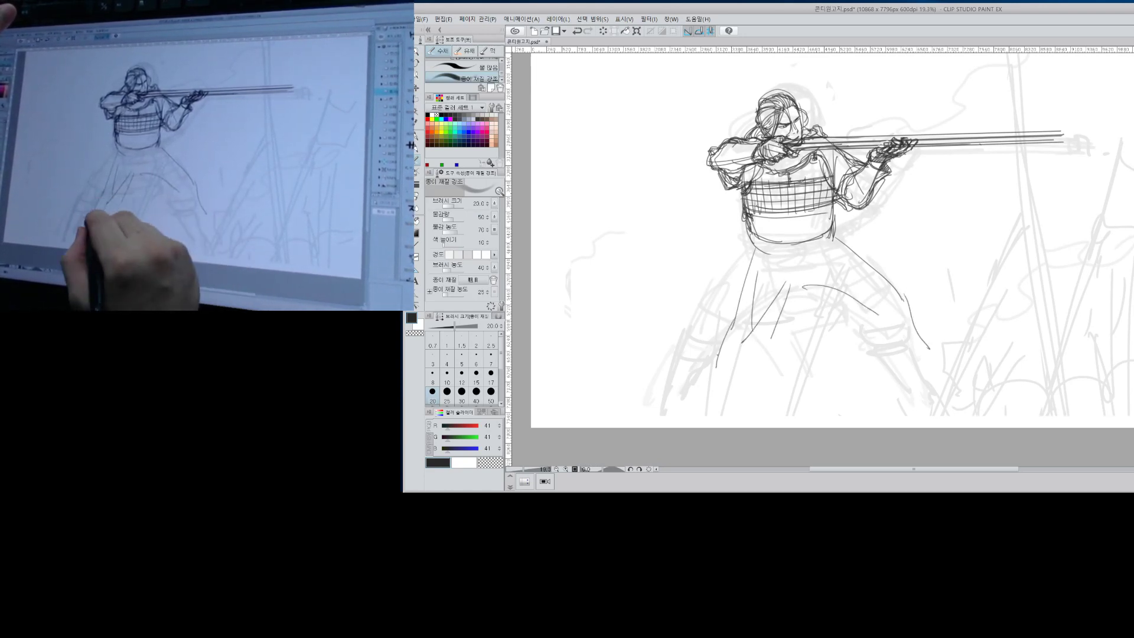
Reinforce the rear leg's thigh lines and crotch curve, and redraw its outer contour down toward the foot.
left_click_drag(749, 247, 726, 335)
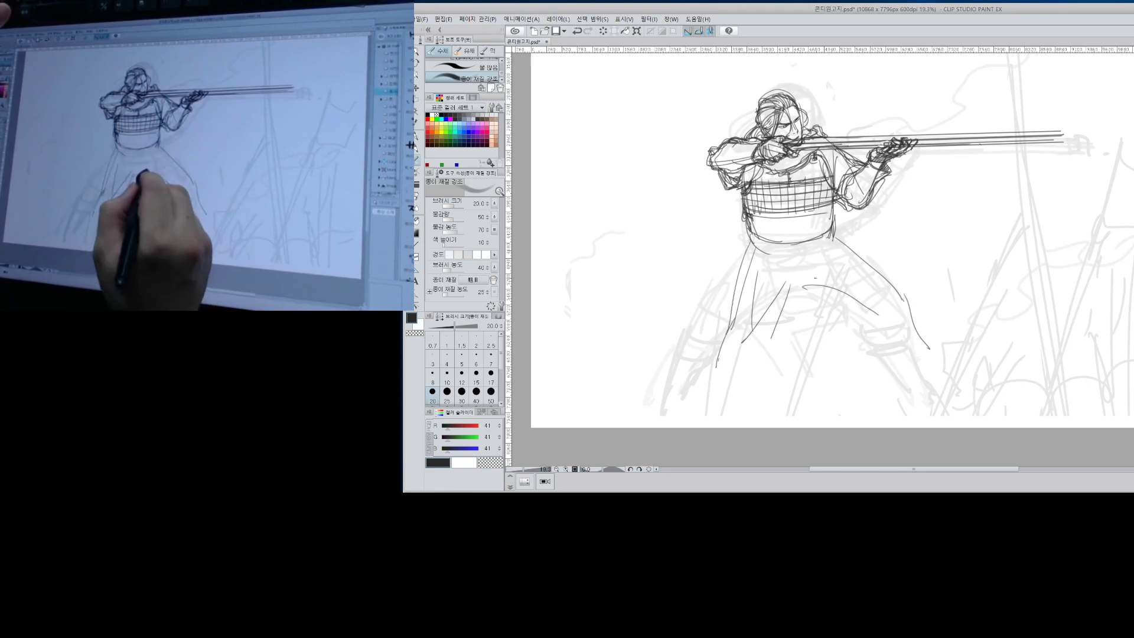
left_click_drag(817, 279, 756, 328)
left_click_drag(772, 305, 756, 331)
left_click_drag(735, 288, 699, 409)
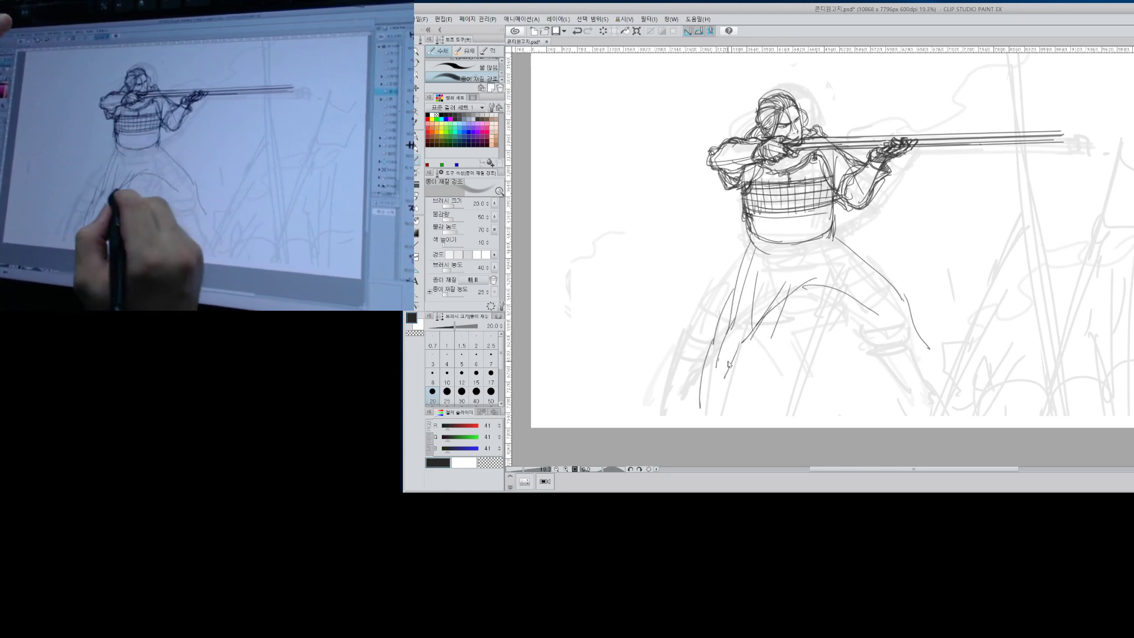
key("ctrl+z")
key("ctrl+z")
left_click_drag(732, 306, 697, 407)
Add second contour lines along the front leg's thigh and knee.
left_click_drag(909, 318, 900, 342)
left_click_drag(880, 329, 881, 344)
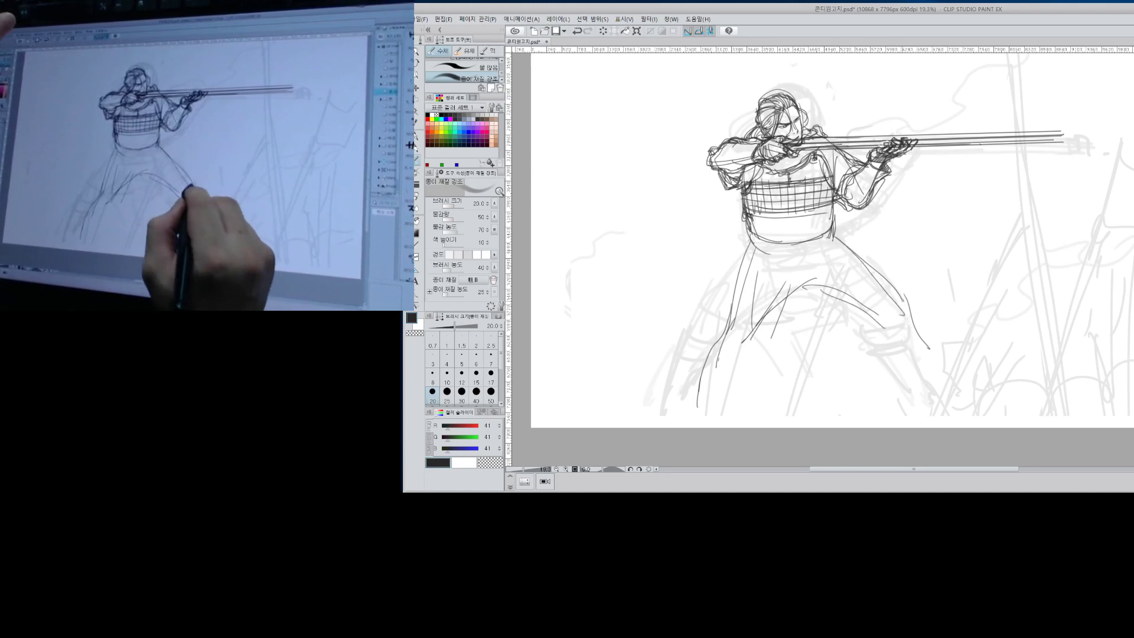
mouse_move(904, 300)
left_mouse_down()
mouse_move(919, 342)
mouse_move(911, 366)
left_mouse_up()
left_click_drag(925, 361, 929, 373)
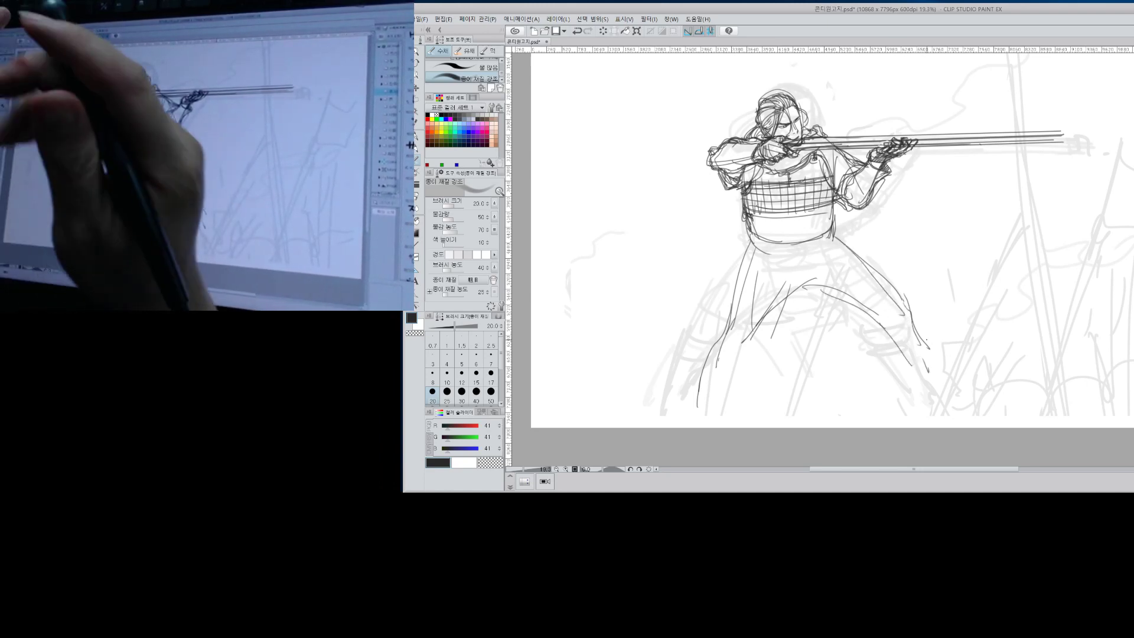
Draw a belt band around the waist and fill it with a row of short vertical strokes.
mouse_move(773, 253)
left_mouse_down()
mouse_move(836, 246)
mouse_move(832, 230)
left_mouse_up()
mouse_move(757, 237)
left_mouse_down()
mouse_move(835, 228)
mouse_move(755, 256)
left_mouse_up()
left_click_drag(759, 232, 768, 257)
left_click_drag(774, 235, 777, 258)
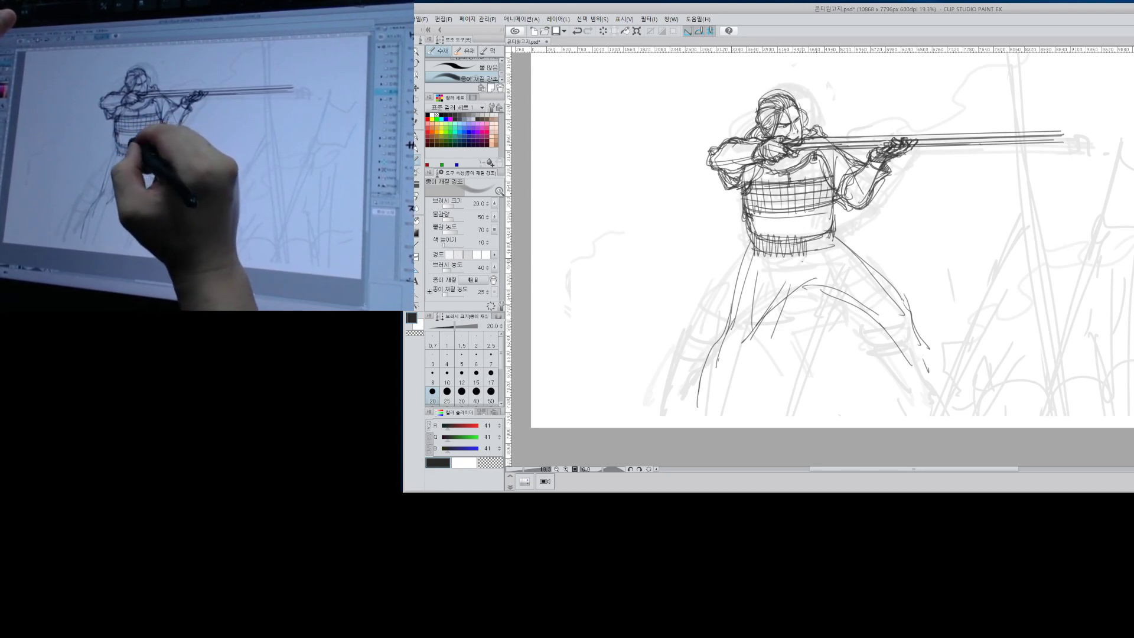
left_click_drag(811, 233, 813, 256)
left_click_drag(817, 231, 827, 251)
mouse_move(829, 229)
left_mouse_down()
mouse_move(833, 250)
mouse_move(835, 223)
left_mouse_up()
left_click_drag(750, 226, 747, 252)
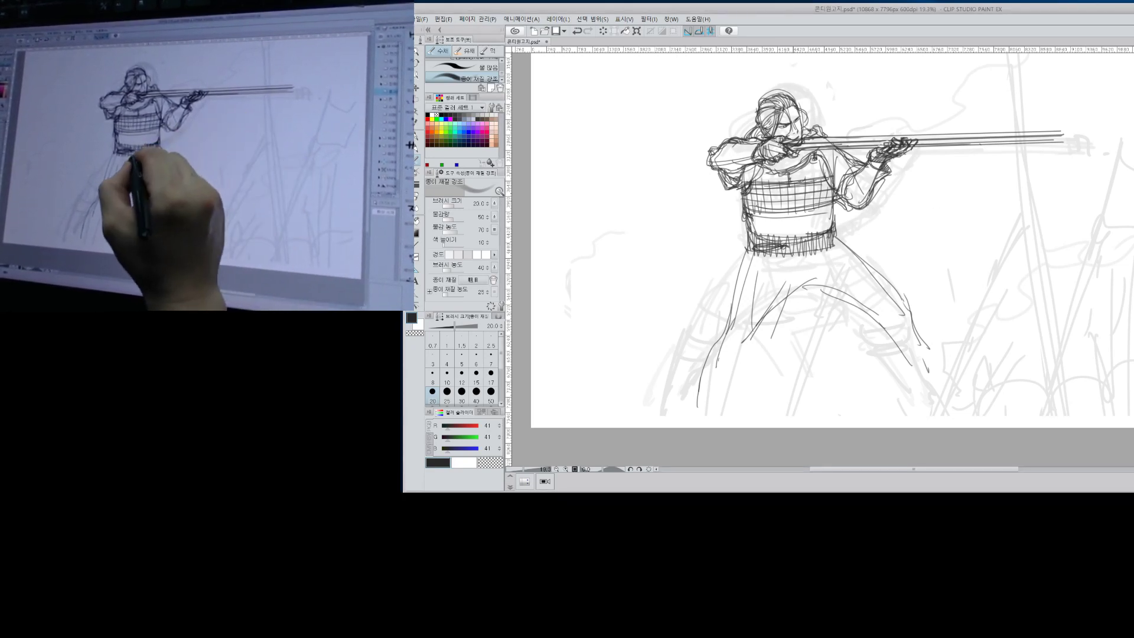
Darken the belt and draw a wrapped sword hilt with a guard projecting forward from the waist.
left_click_drag(782, 245, 835, 239)
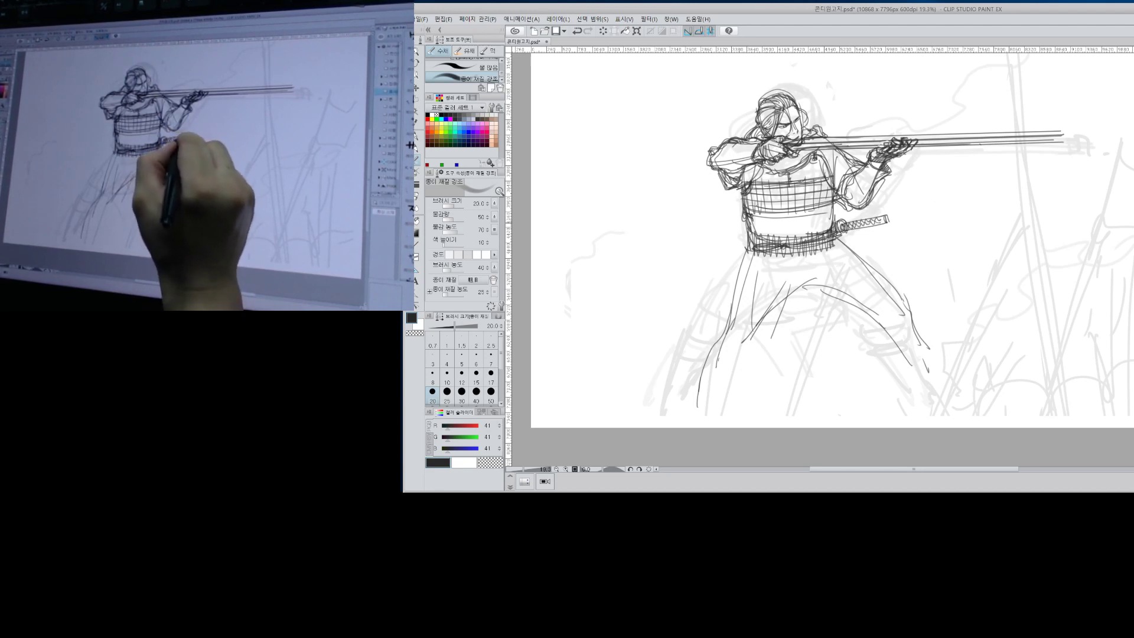
left_click_drag(845, 224, 886, 217)
left_click_drag(841, 230, 884, 222)
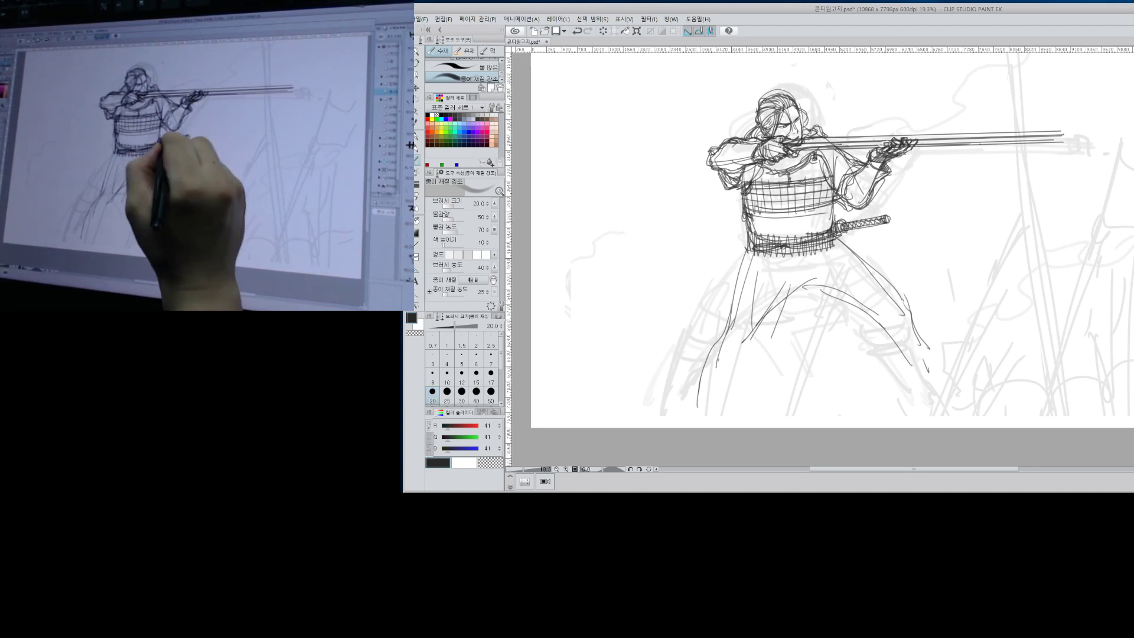
left_click_drag(831, 240, 843, 236)
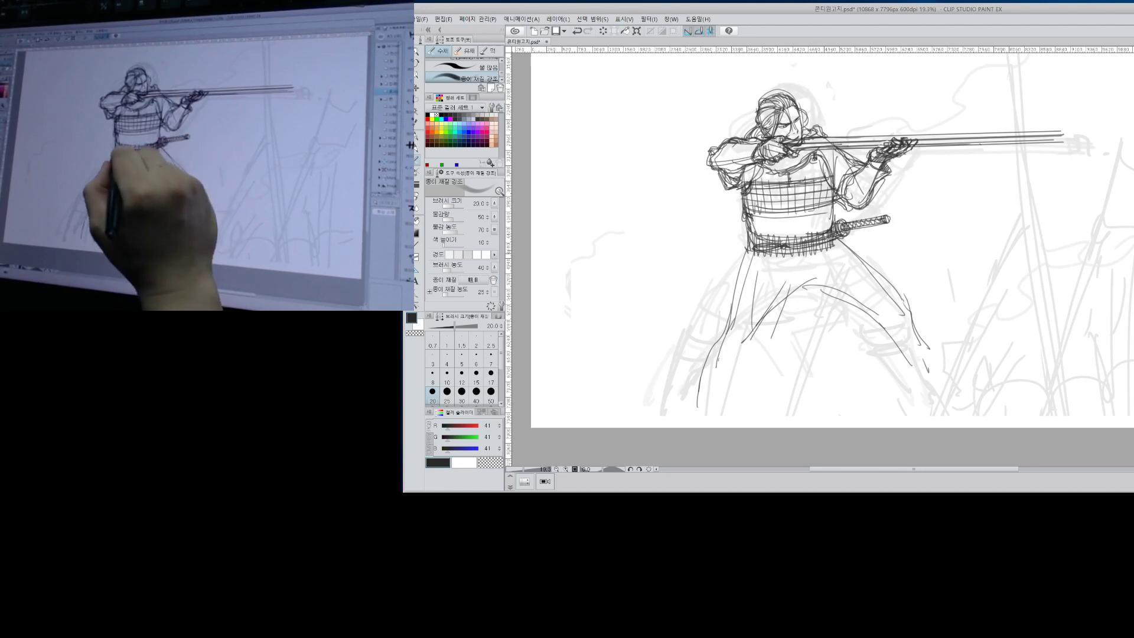
Reinforce the belt's lower edge and draw a box-shaped pouch attached behind the hip.
left_click_drag(754, 255, 793, 252)
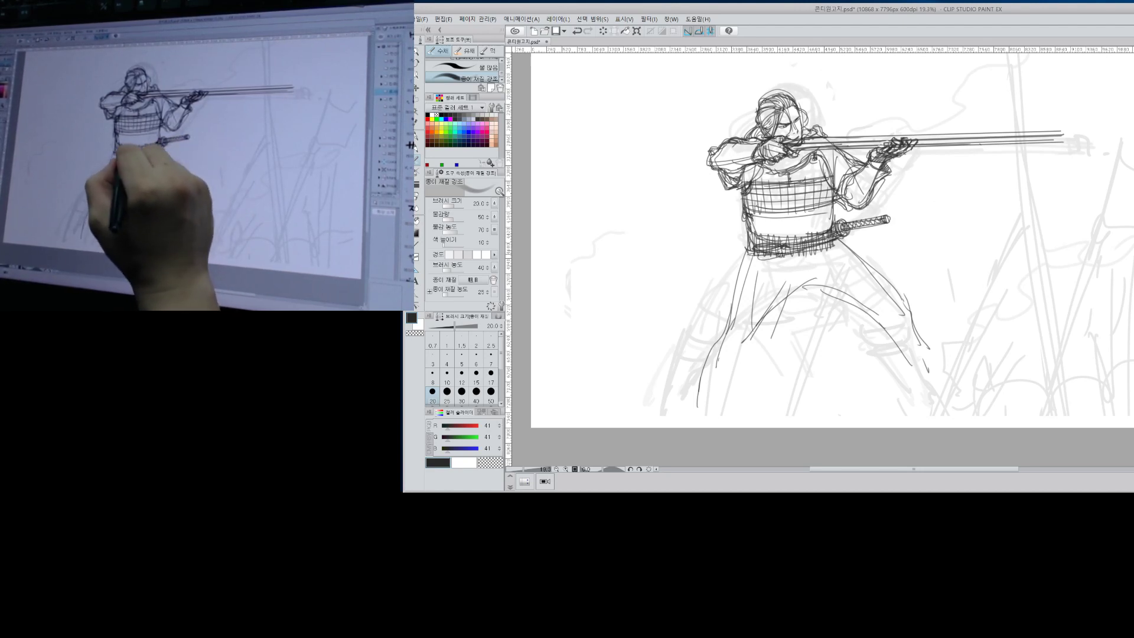
left_click_drag(719, 241, 746, 240)
mouse_move(717, 240)
left_mouse_down()
mouse_move(719, 269)
mouse_move(738, 244)
left_mouse_up()
mouse_move(741, 242)
left_mouse_down()
mouse_move(742, 263)
mouse_move(749, 238)
mouse_move(720, 268)
mouse_move(742, 260)
left_mouse_up()
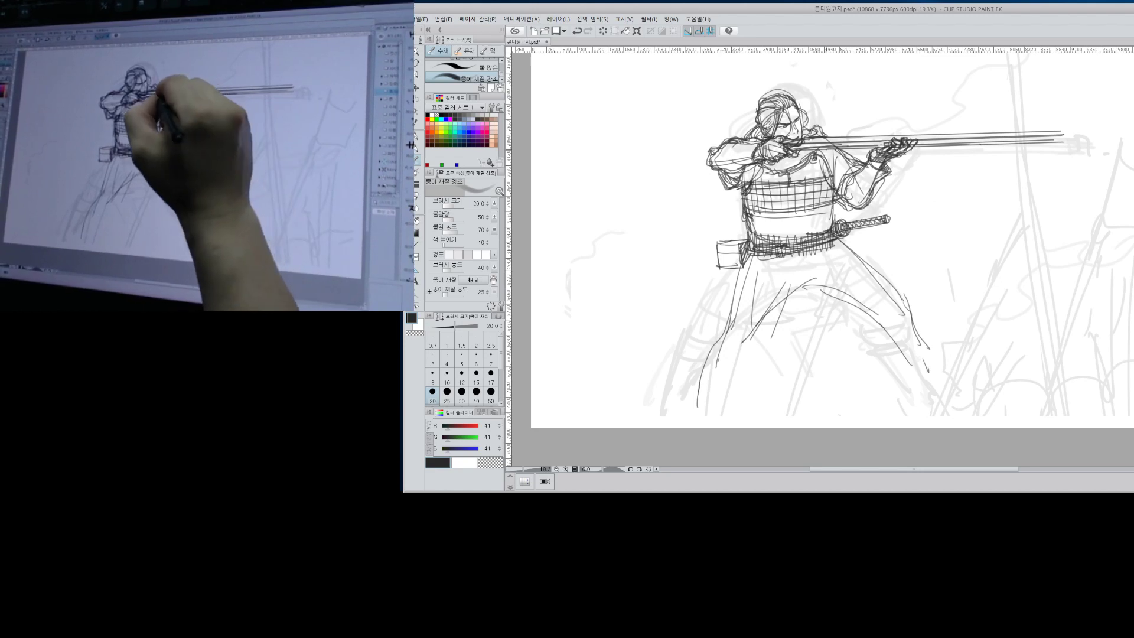
Strengthen the sleeve and elbow contours, and add vertical lines down the lower part of the torso armour.
mouse_move(837, 150)
left_mouse_down()
mouse_move(850, 154)
mouse_move(846, 207)
left_mouse_up()
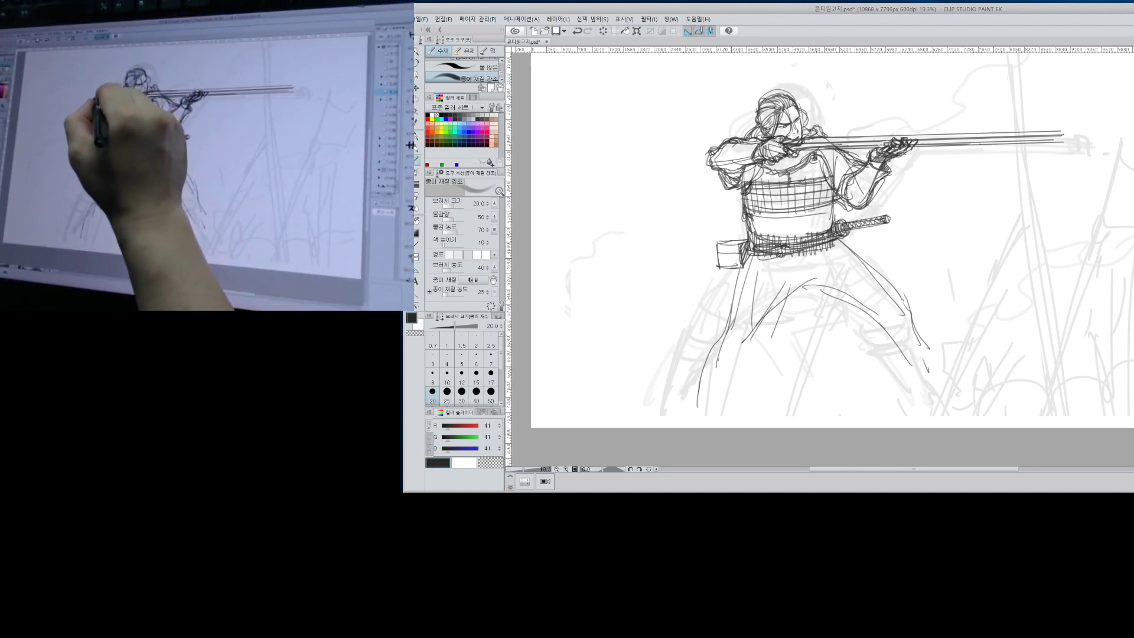
left_click_drag(706, 156, 712, 171)
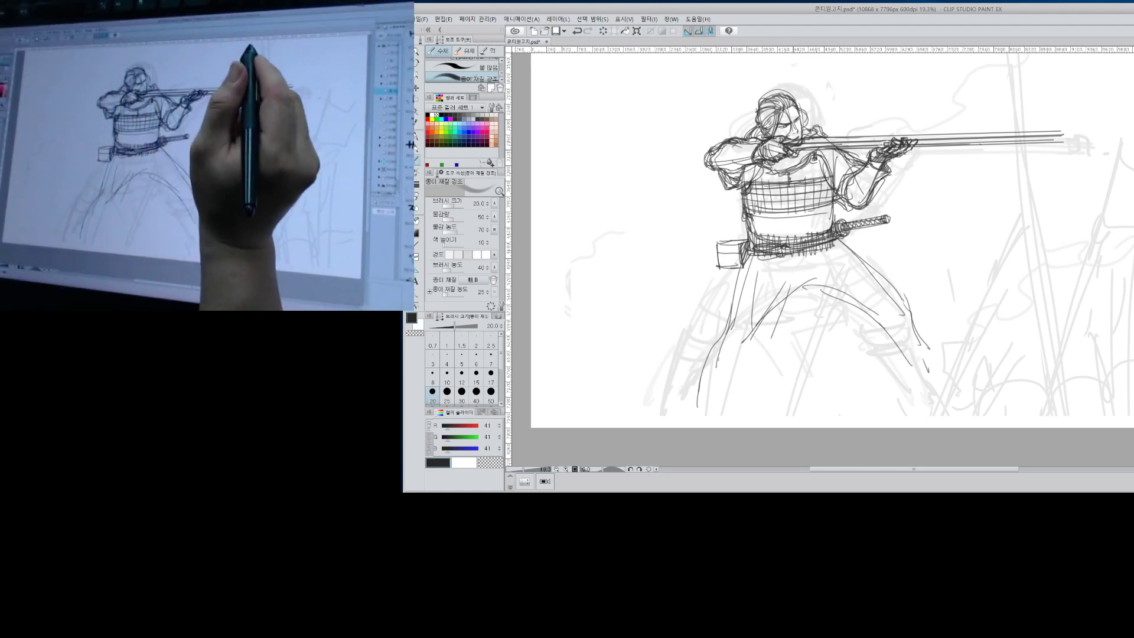
left_click_drag(790, 184, 798, 241)
left_click_drag(804, 206, 810, 239)
left_click_drag(817, 204, 816, 239)
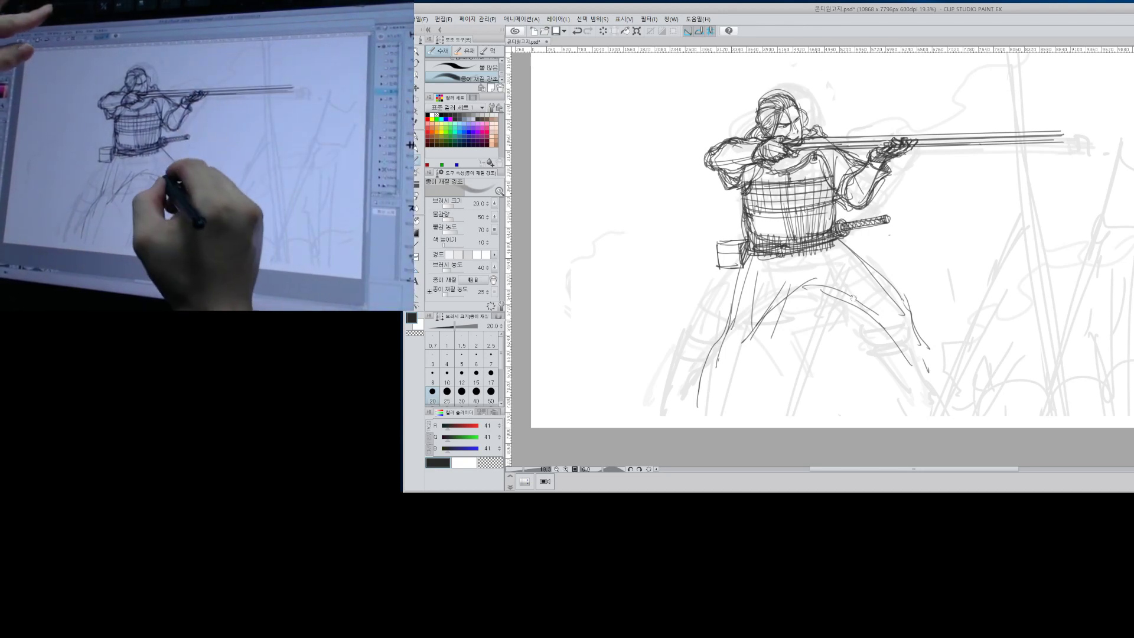
Draw a rectangular armour skirt panel hanging from the belt's centre and divide it with horizontal bands.
key("b")
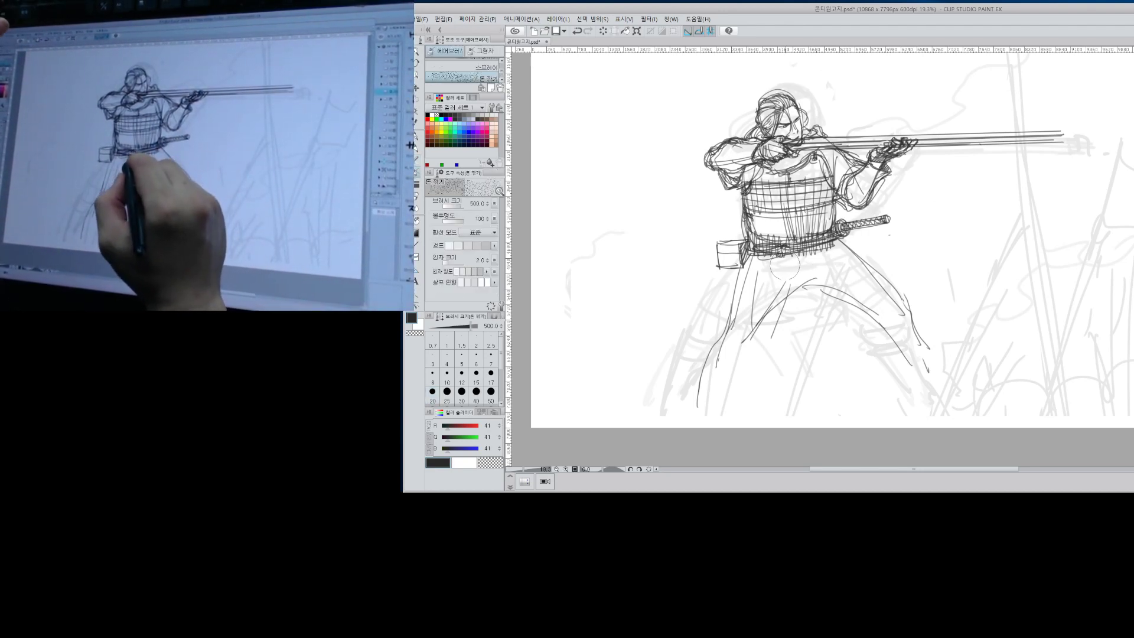
key("b")
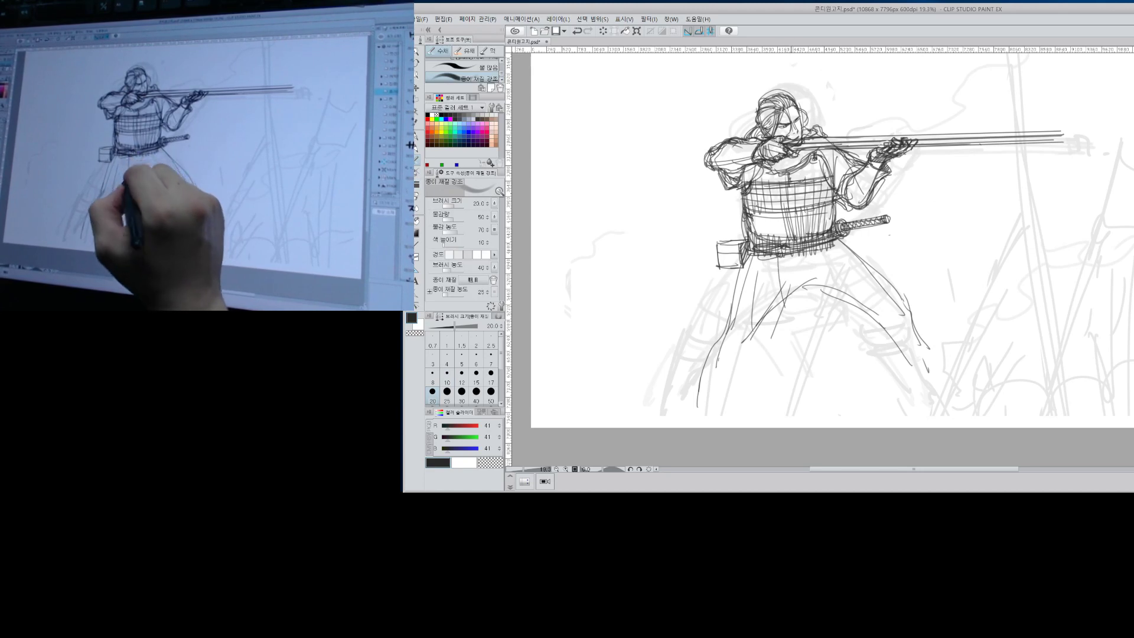
mouse_move(825, 246)
left_mouse_down()
mouse_move(785, 275)
mouse_move(779, 336)
mouse_move(837, 310)
mouse_move(812, 335)
mouse_move(839, 323)
left_mouse_up()
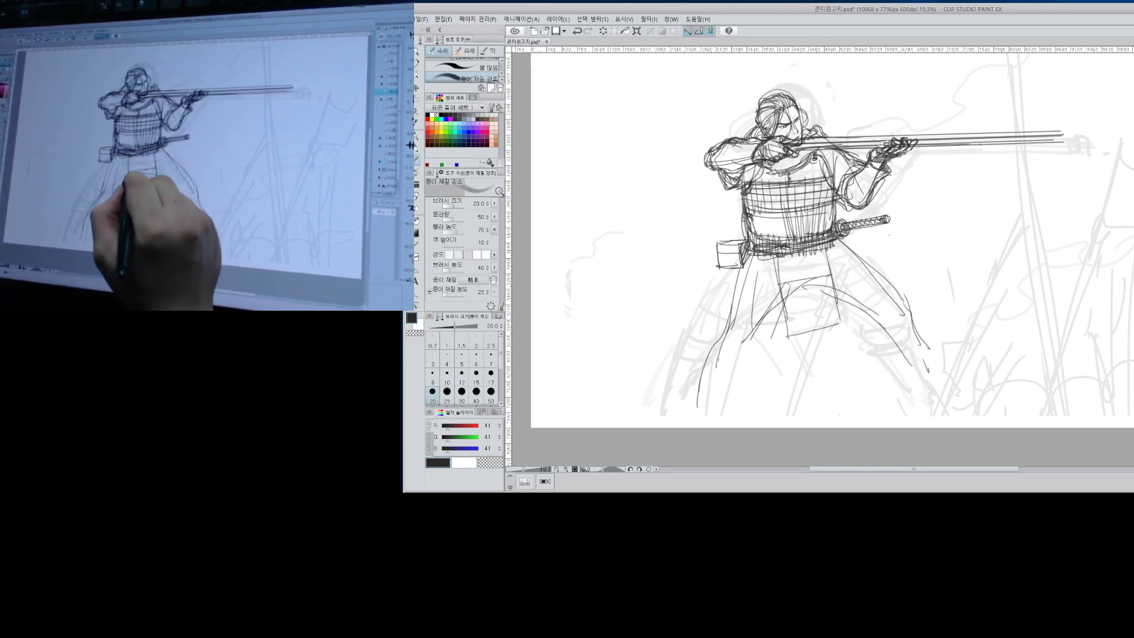
left_click_drag(780, 302, 836, 294)
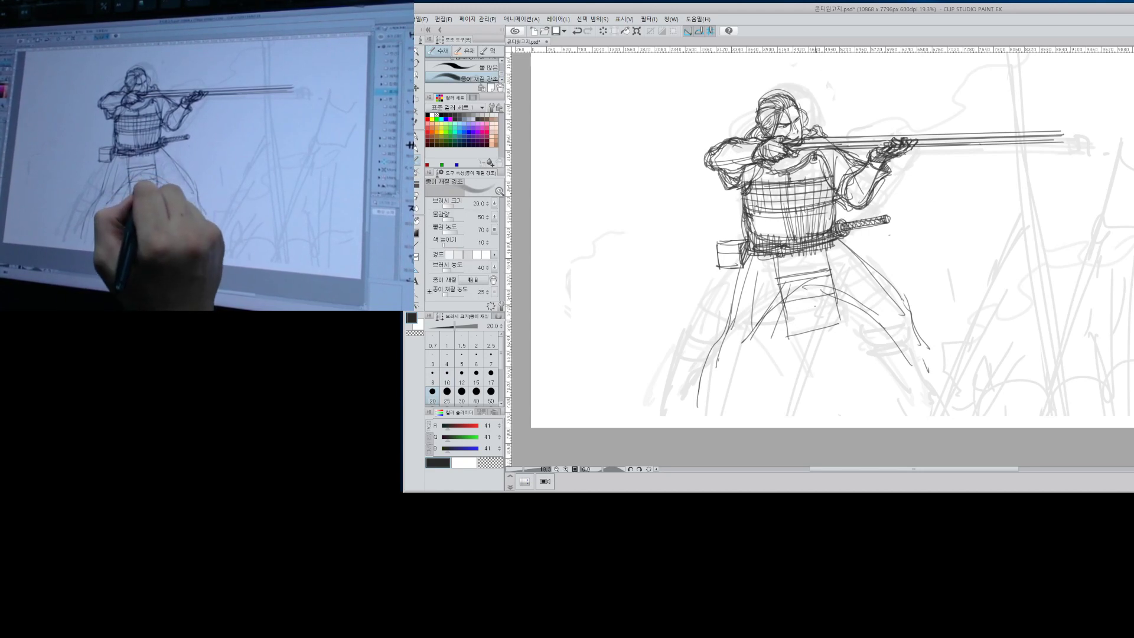
left_click_drag(782, 322, 841, 306)
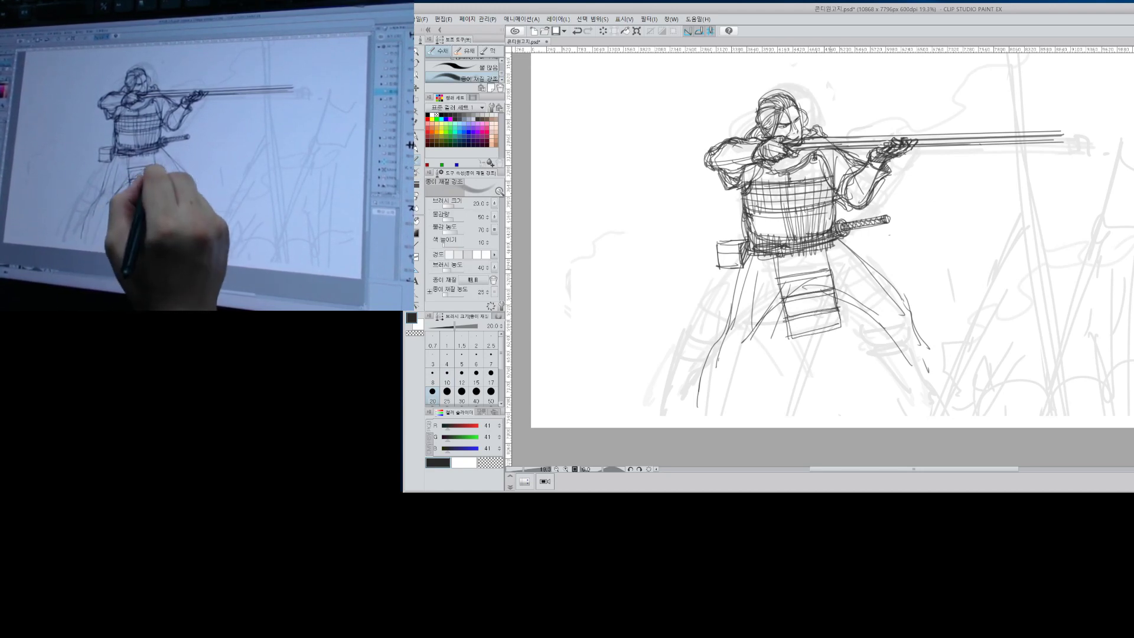
Draw a slanted armour skirt panel over the front thigh, banded with cross lines and joined to the belt.
left_click_drag(847, 291, 861, 318)
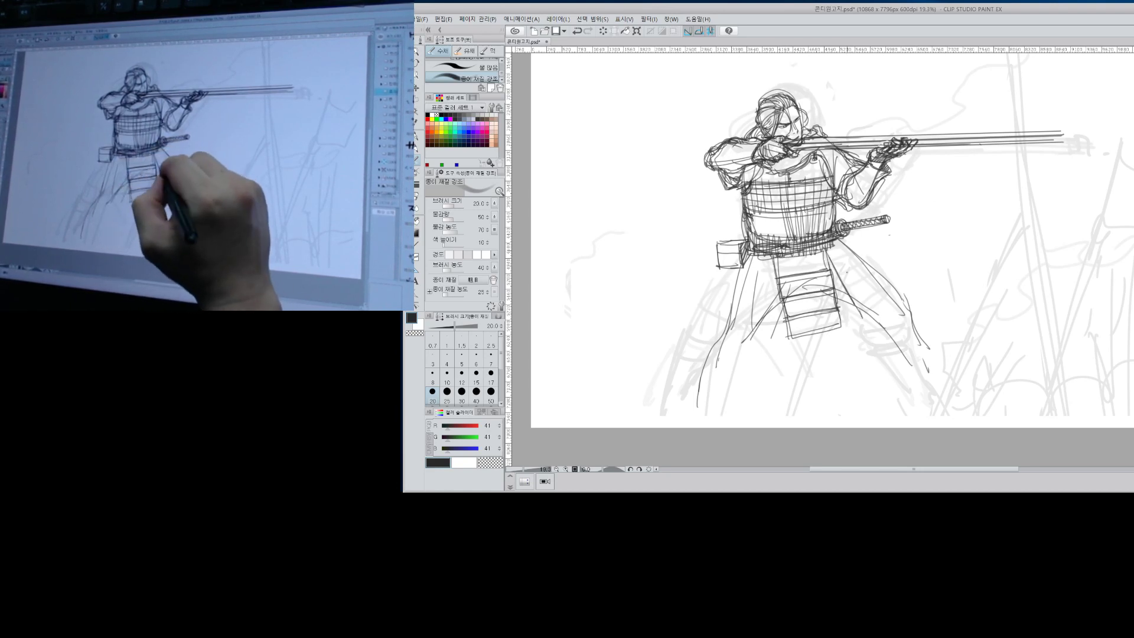
left_click_drag(824, 252, 846, 240)
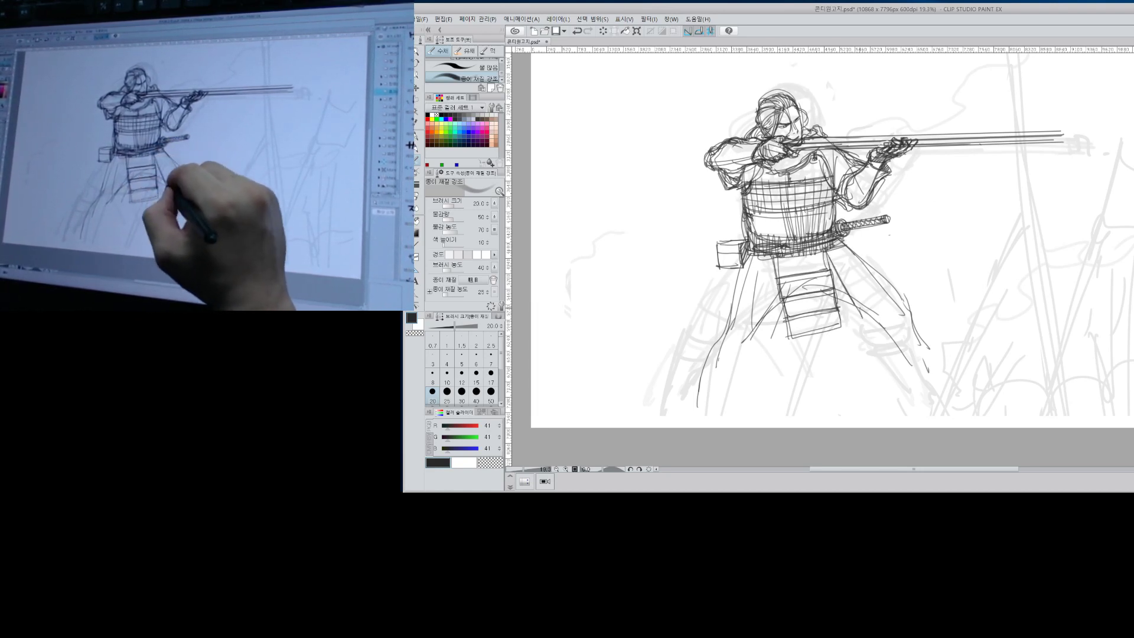
left_click_drag(889, 281, 856, 310)
mouse_move(876, 271)
left_mouse_down()
mouse_move(847, 289)
mouse_move(849, 312)
mouse_move(823, 255)
mouse_move(860, 256)
mouse_move(834, 278)
mouse_move(844, 296)
mouse_move(876, 288)
left_mouse_up()
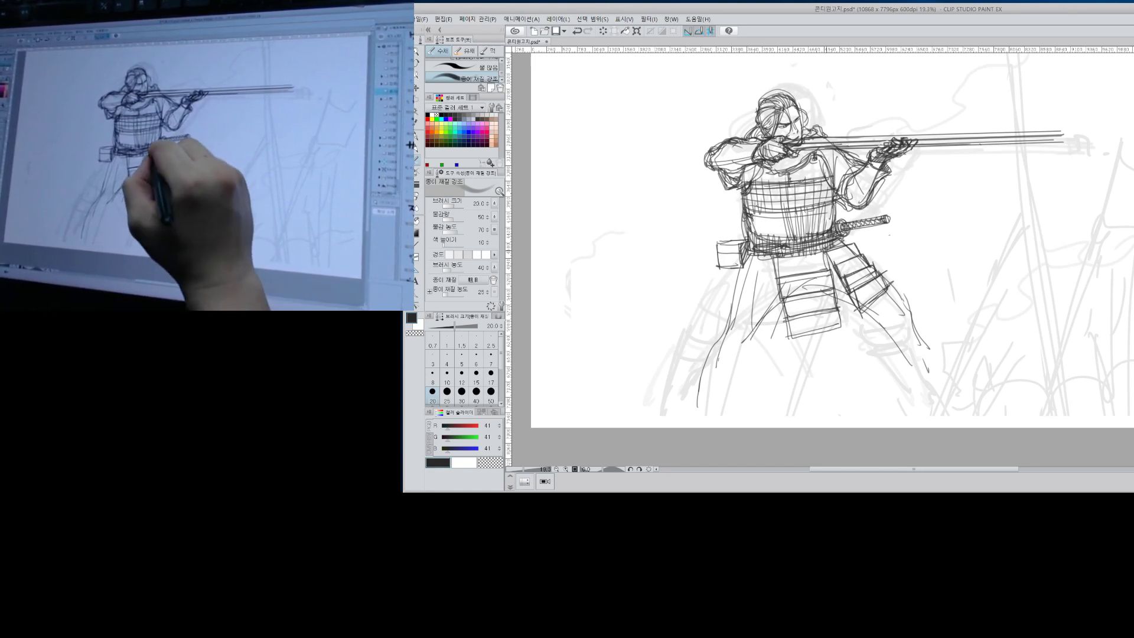
mouse_move(836, 250)
left_mouse_down()
mouse_move(827, 265)
mouse_move(831, 247)
left_mouse_up()
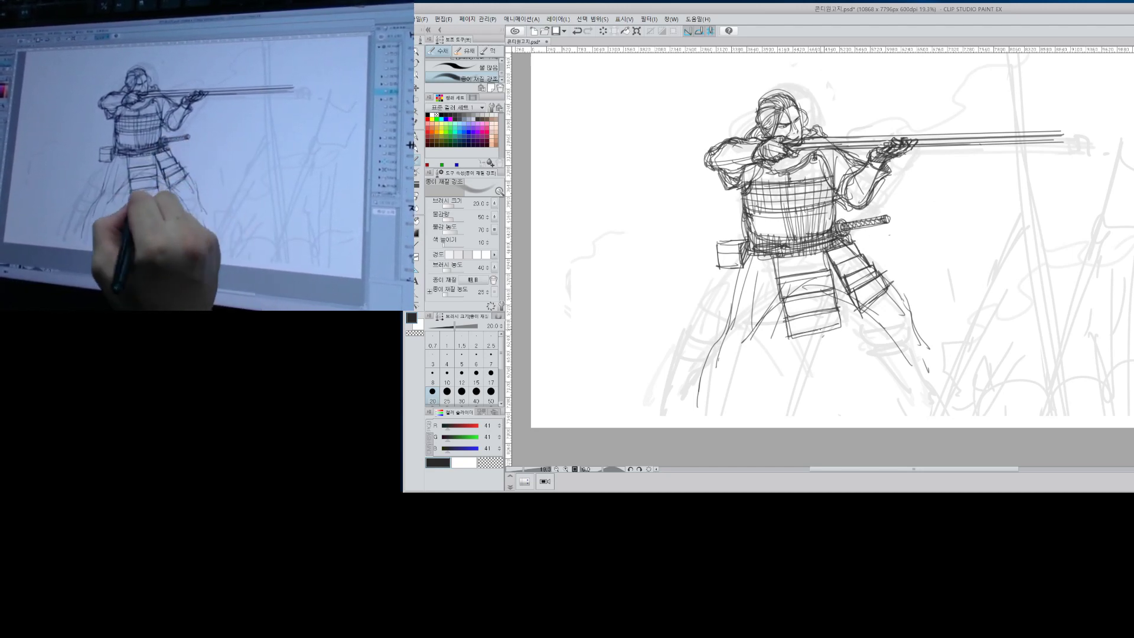
Draw an armour skirt panel over the rear thigh, undoing the first band lines and redrawing them with a shorter hem.
mouse_move(775, 256)
left_mouse_down()
mouse_move(782, 280)
mouse_move(770, 334)
left_mouse_up()
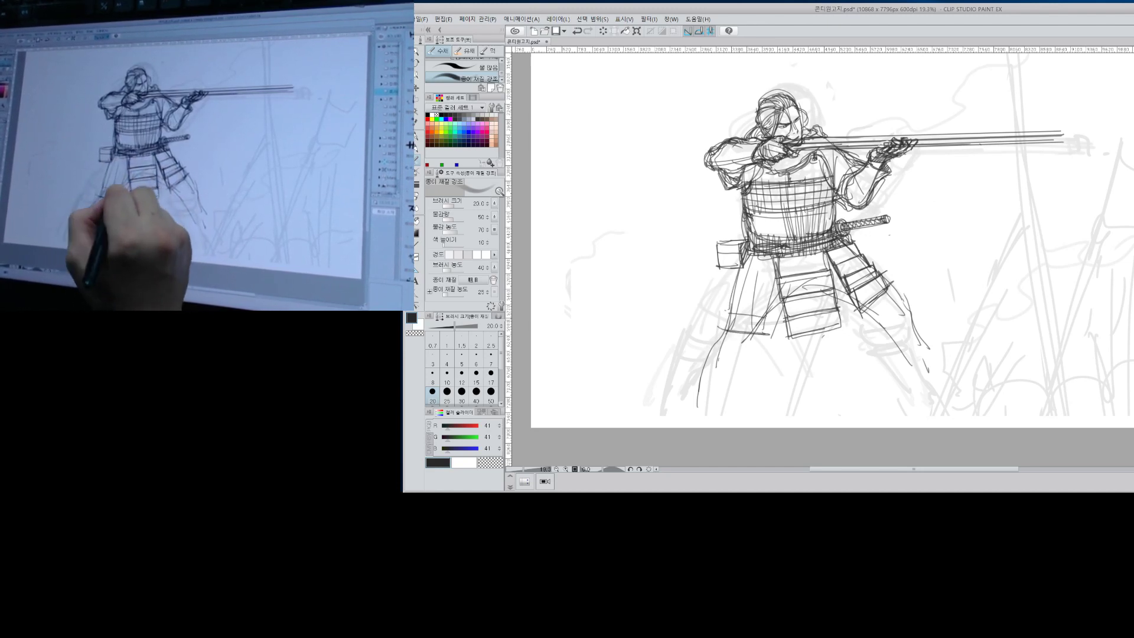
mouse_move(738, 281)
left_mouse_down()
mouse_move(777, 284)
mouse_move(776, 270)
left_mouse_up()
key("ctrl+z")
key("ctrl+z")
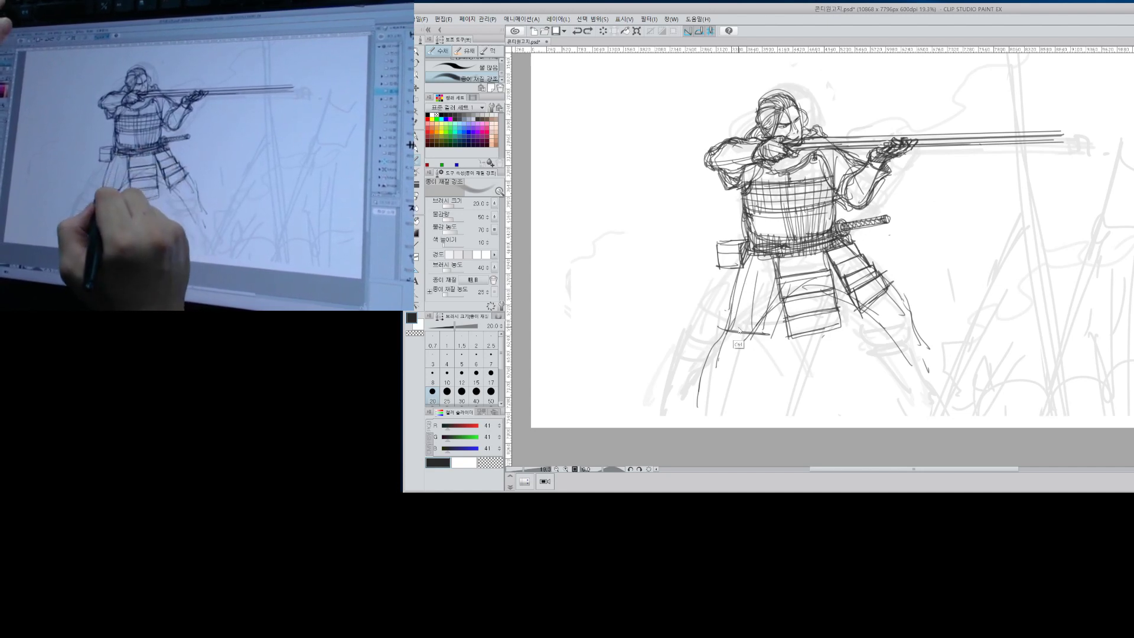
mouse_move(763, 320)
left_mouse_down()
mouse_move(730, 325)
mouse_move(730, 305)
left_mouse_up()
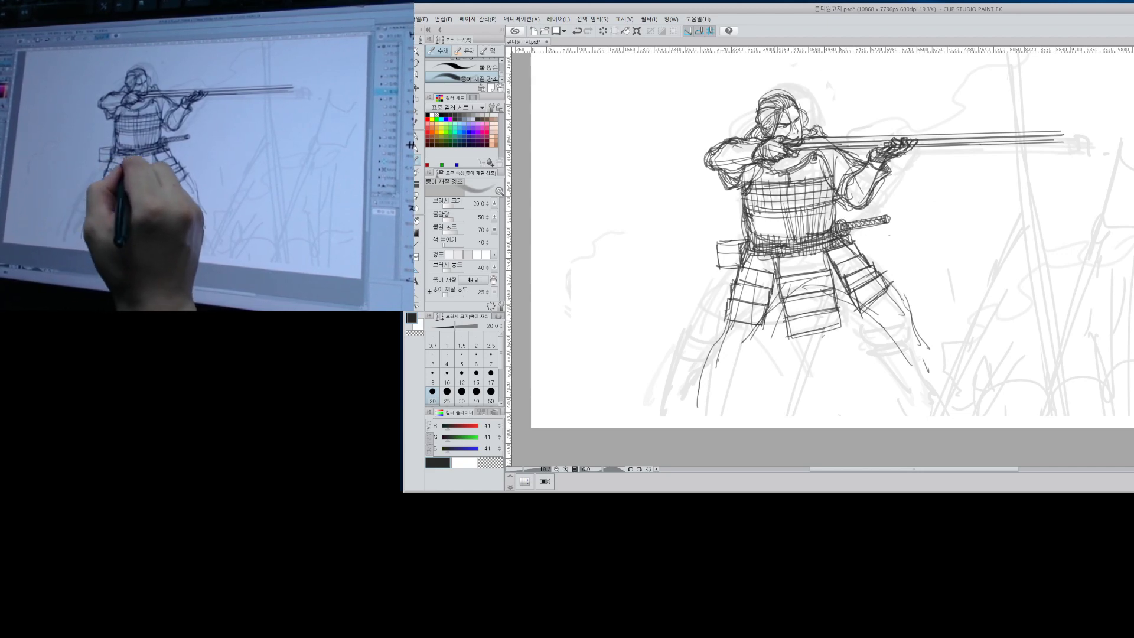
Reinforce the centre skirt panel's band lines and thicken the rear panel's outer edge.
mouse_move(789, 334)
left_mouse_down()
mouse_move(844, 323)
mouse_move(840, 306)
left_mouse_up()
left_click_drag(788, 313, 843, 302)
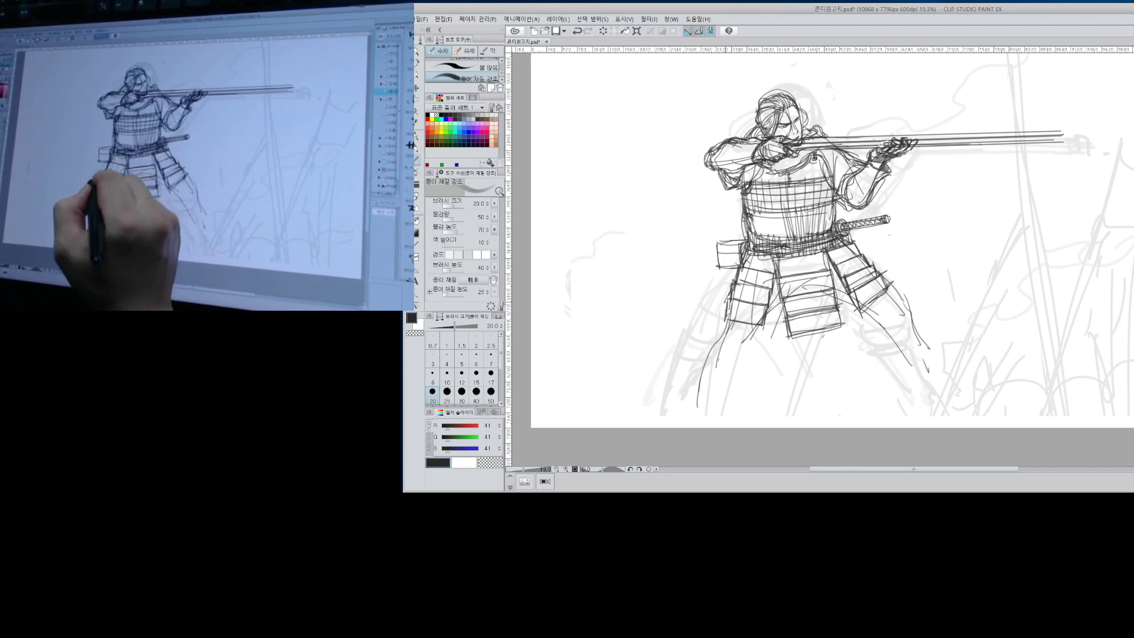
left_click_drag(724, 291, 718, 318)
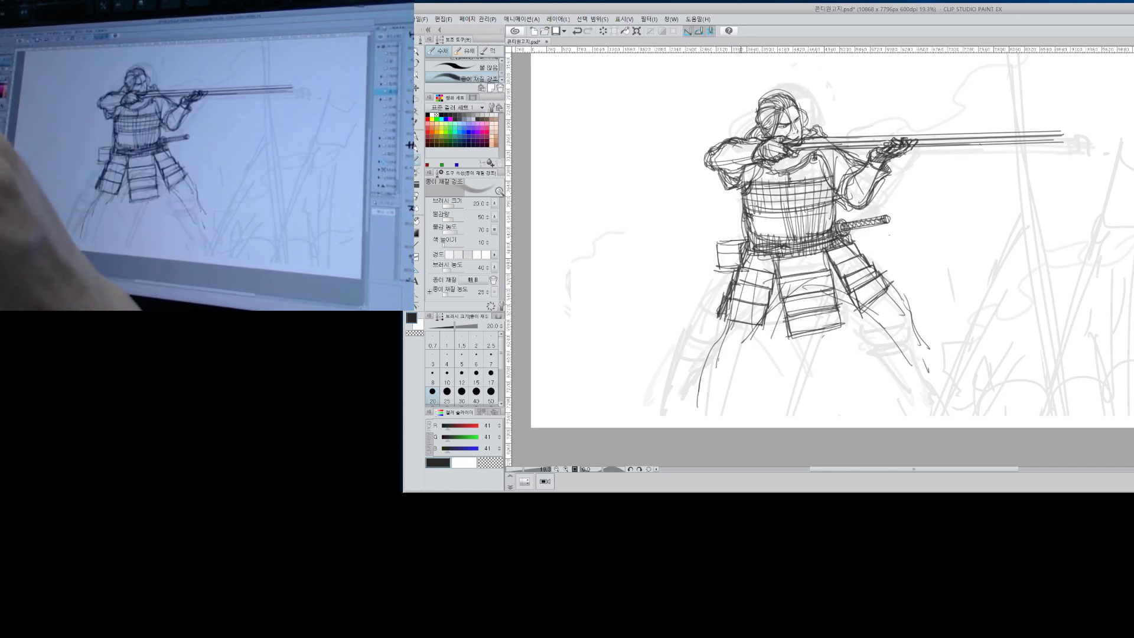
left_click_drag(781, 297, 845, 282)
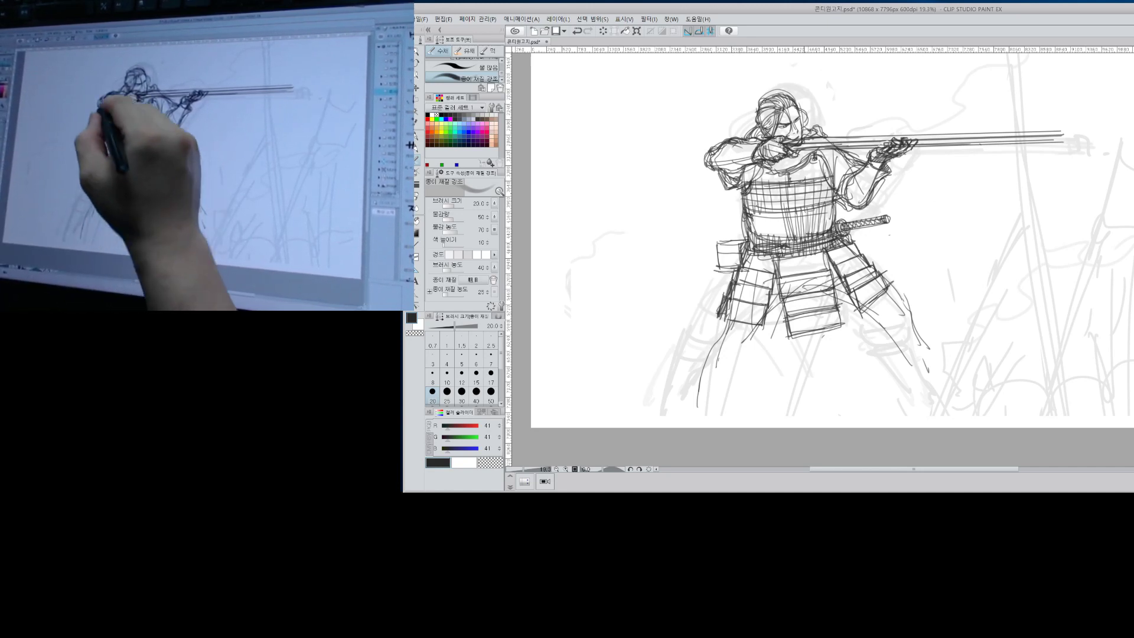
Reinforce the folds of the raised rear sleeve and the collar line at the neck.
mouse_move(722, 143)
left_mouse_down()
mouse_move(709, 160)
mouse_move(750, 168)
left_mouse_up()
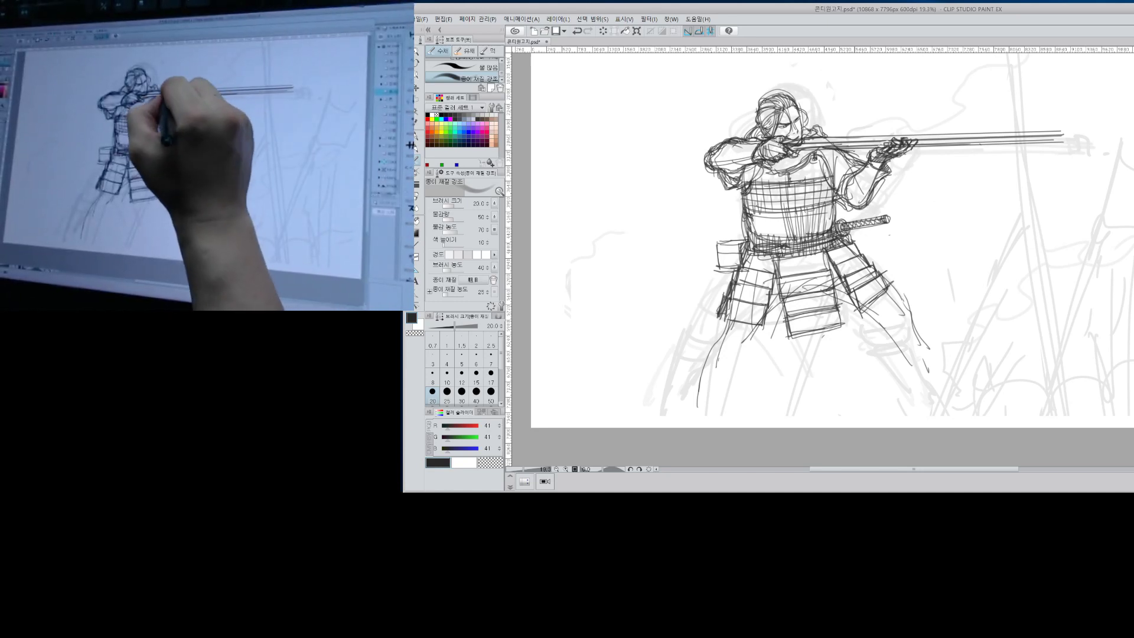
left_click_drag(797, 170, 807, 163)
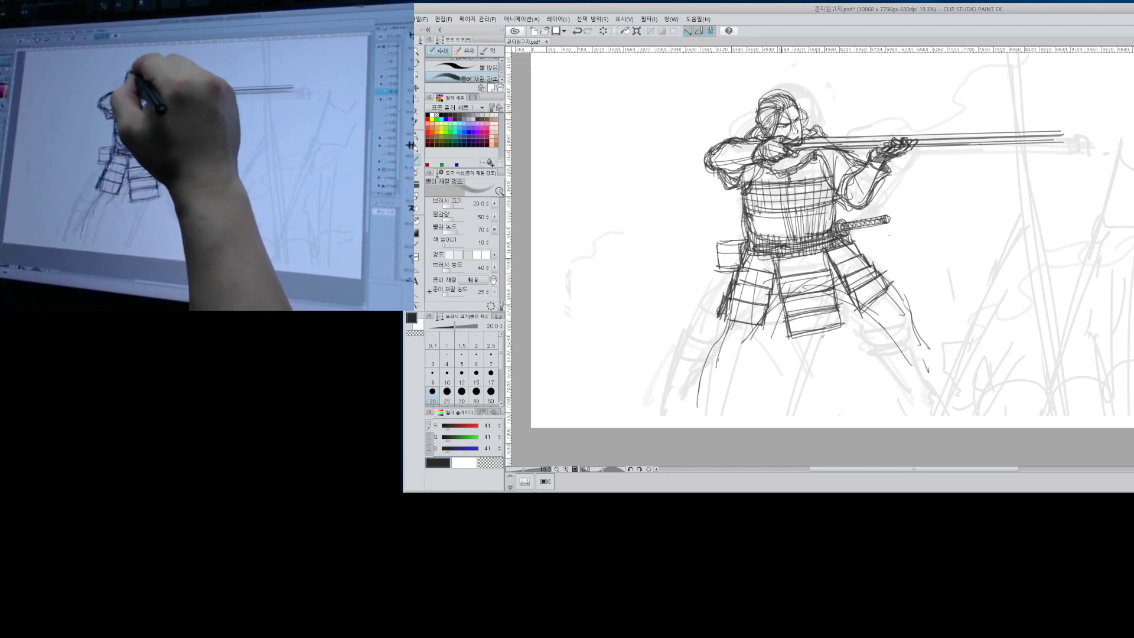
Sketch loose wavy strands in front of the face, and draw the rear leg's knee band and shin with hatched thigh folds.
left_click_drag(780, 113, 856, 124)
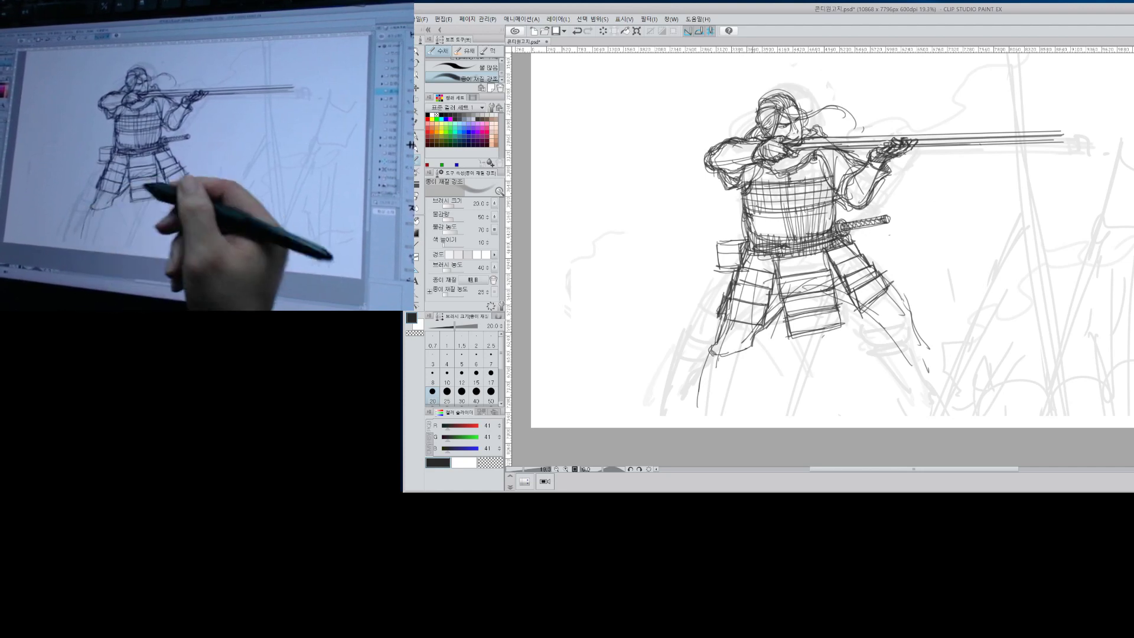
left_click_drag(860, 364, 898, 290)
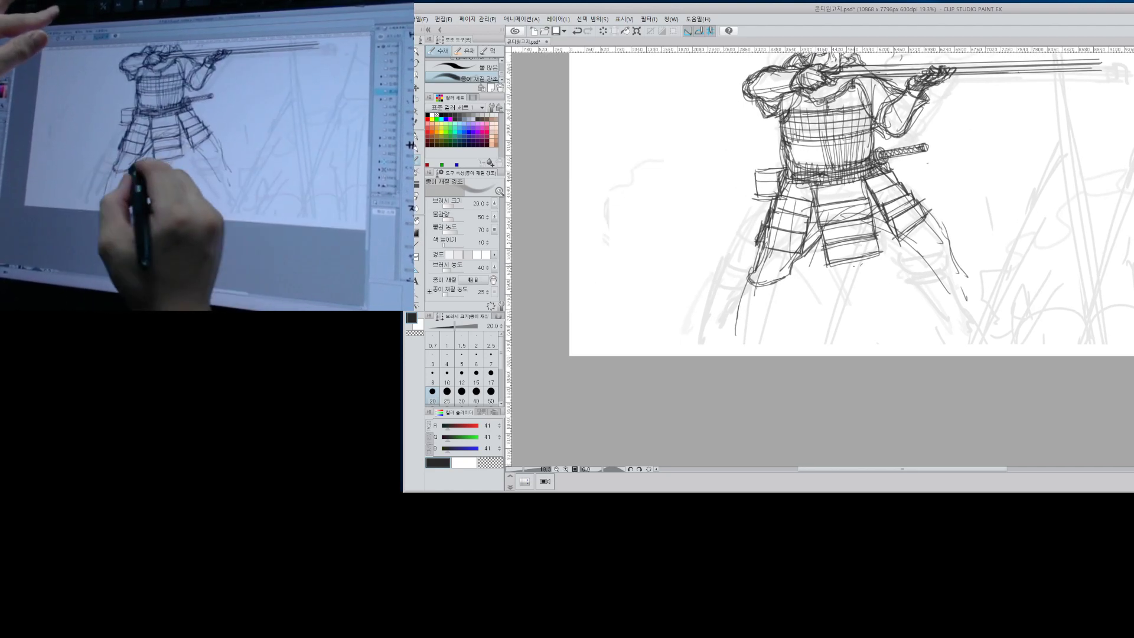
left_click_drag(758, 286, 777, 285)
left_click_drag(778, 289, 754, 290)
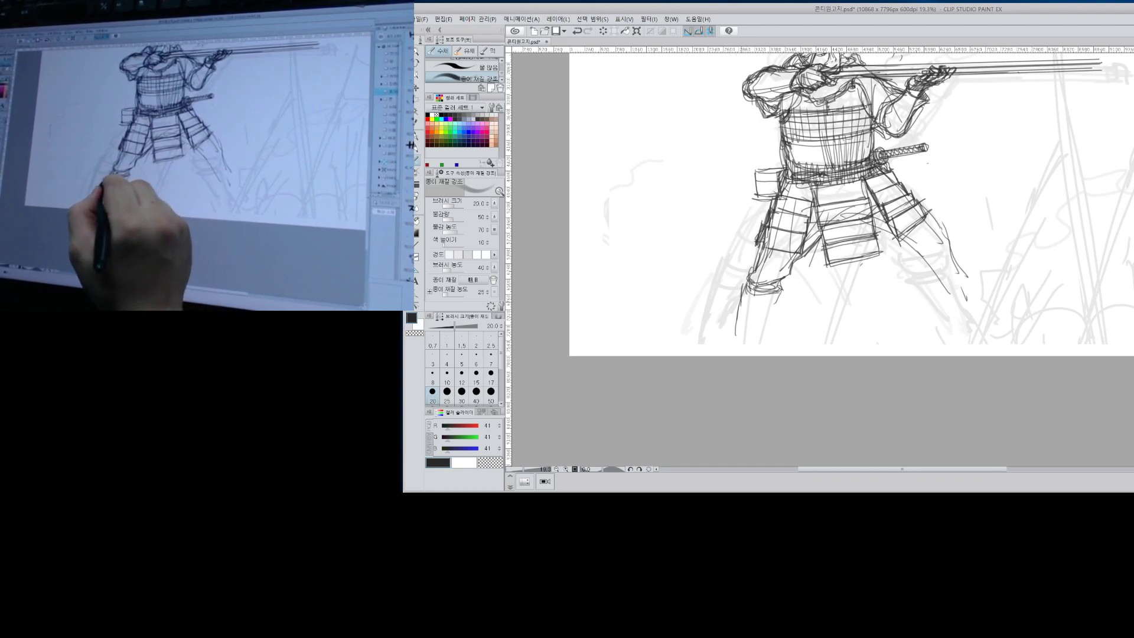
mouse_move(744, 278)
left_mouse_down()
mouse_move(742, 303)
mouse_move(773, 291)
left_mouse_up()
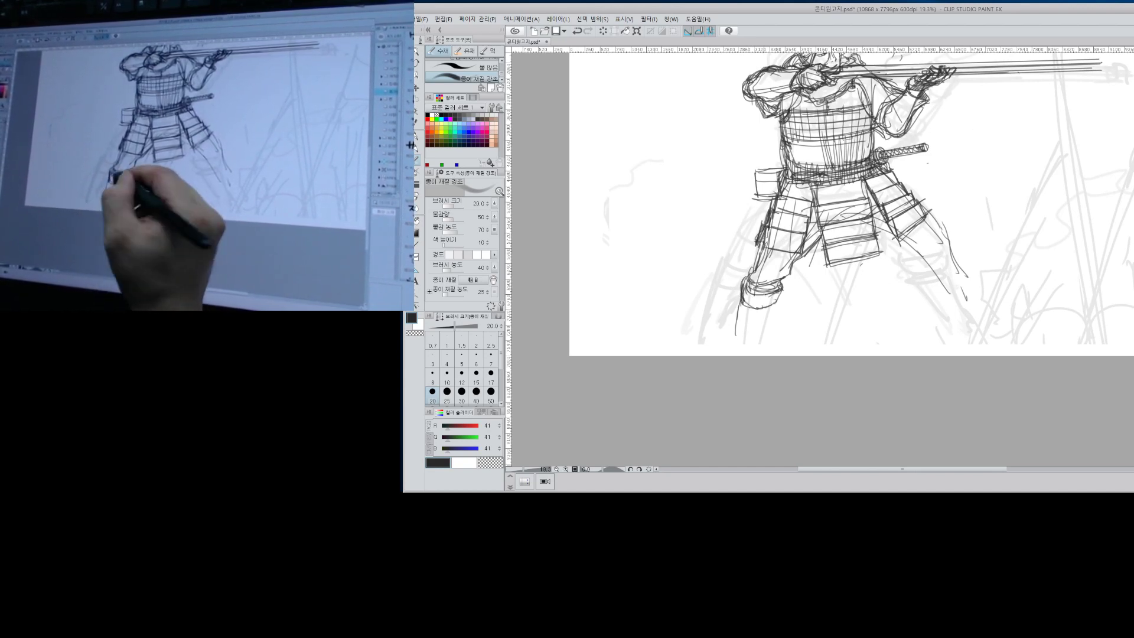
left_click_drag(783, 287, 778, 301)
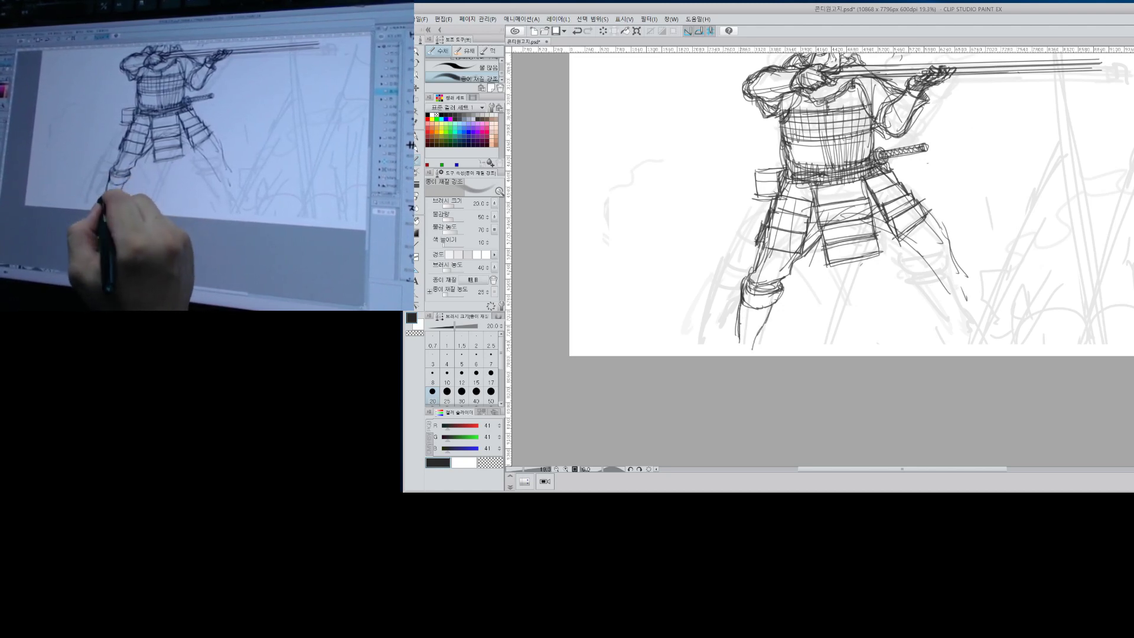
left_click_drag(739, 341, 729, 355)
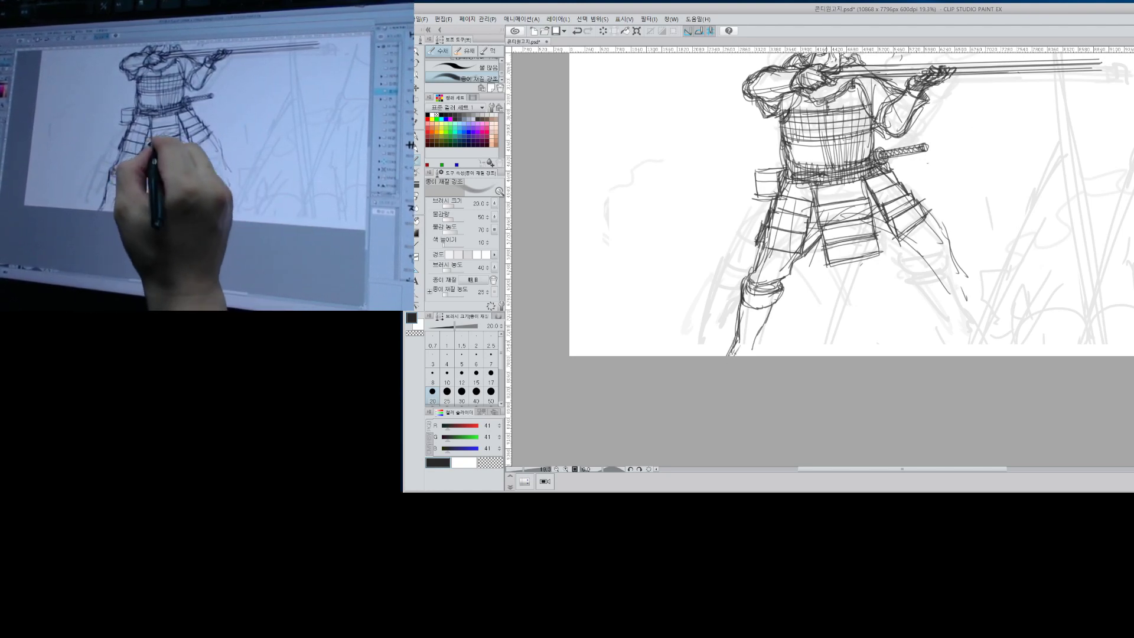
mouse_move(819, 230)
left_mouse_down()
mouse_move(759, 277)
mouse_move(762, 290)
left_mouse_up()
Examine the overall proportions of the standing gunner at a reduced view size.
key("alt+space")
mouse_move(1026, 238)
left_mouse_down()
mouse_move(1019, 247)
mouse_move(1048, 239)
mouse_move(1021, 254)
left_mouse_up()
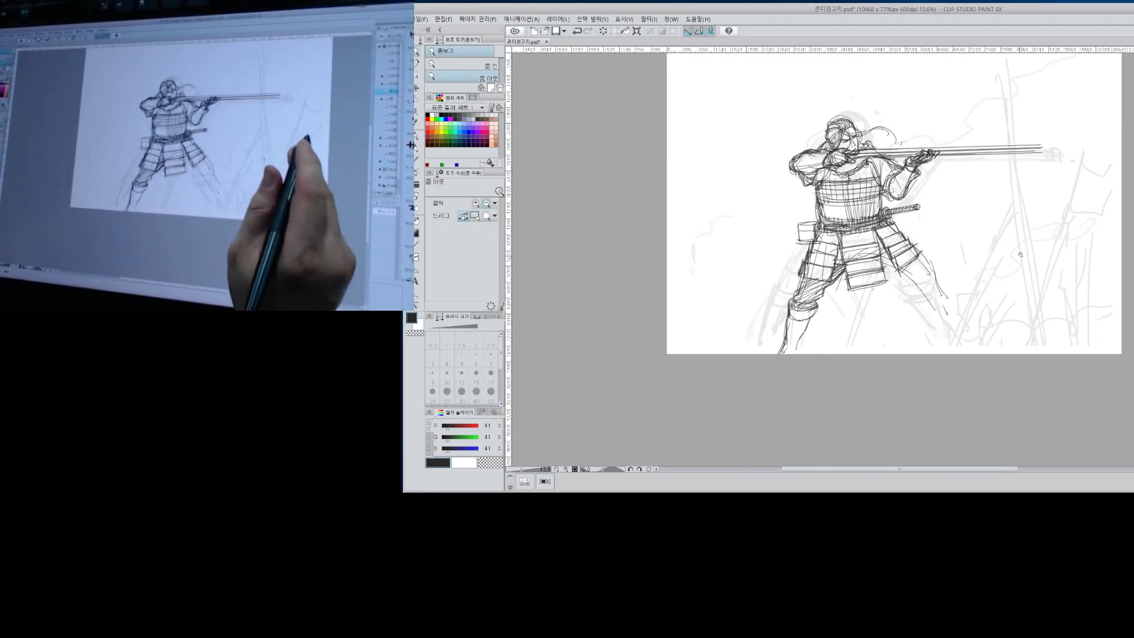
left_click(974, 275)
left_click(964, 272)
left_click(965, 272)
left_click(974, 270, "alt")
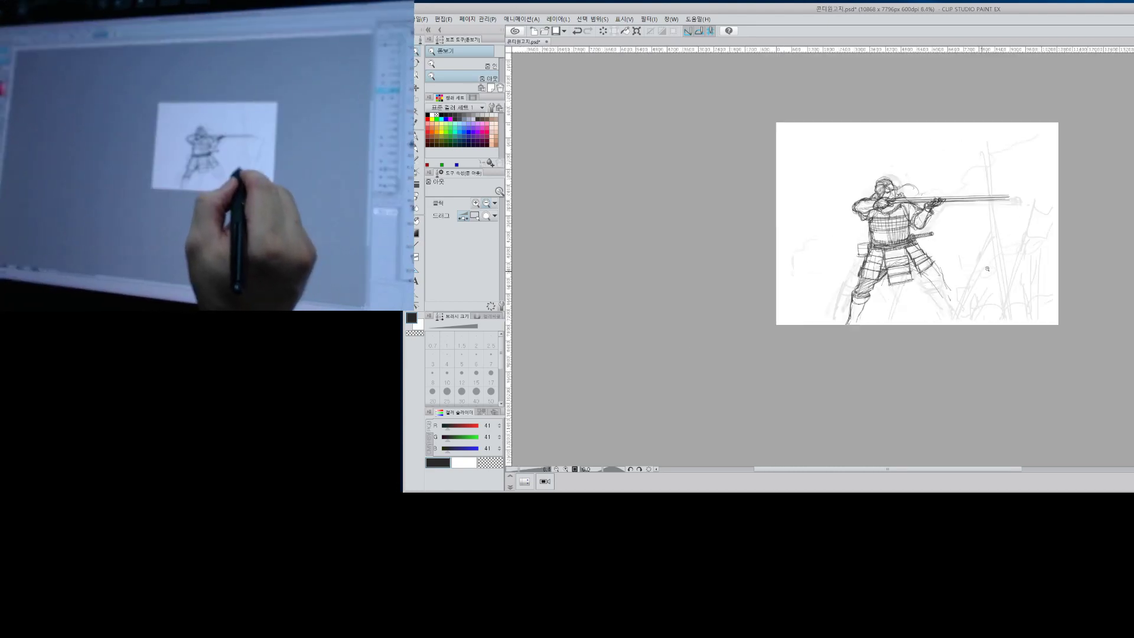
left_click(985, 267, "alt")
left_click(981, 264, "alt")
left_click(974, 260, "alt")
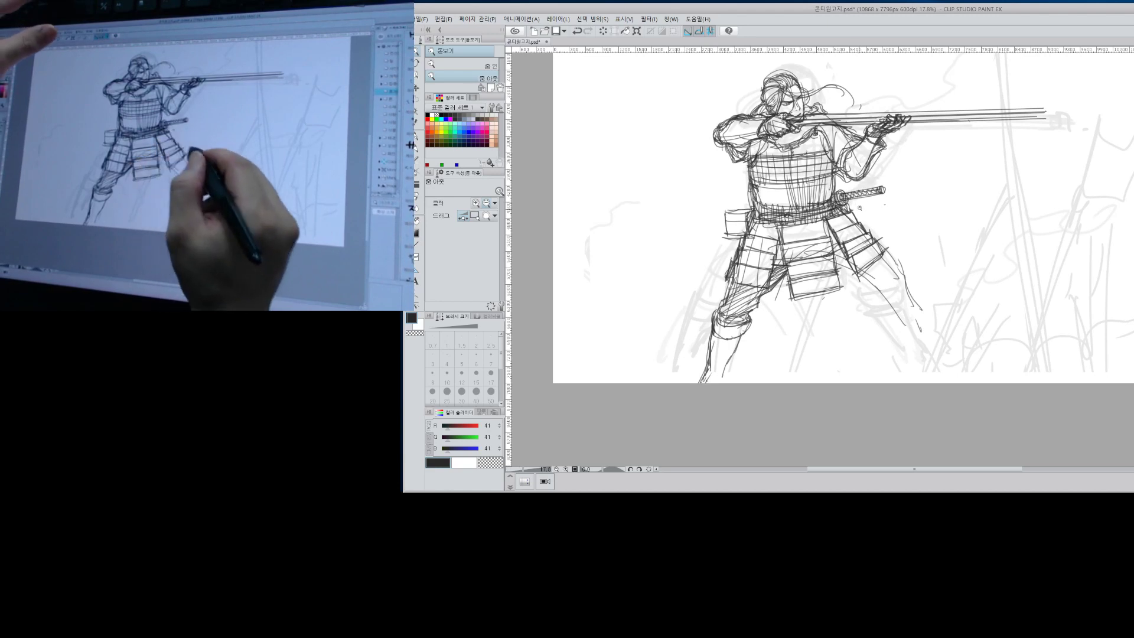
key("p")
left_click_drag(720, 216, 816, 200)
left_click_drag(765, 208, 870, 193)
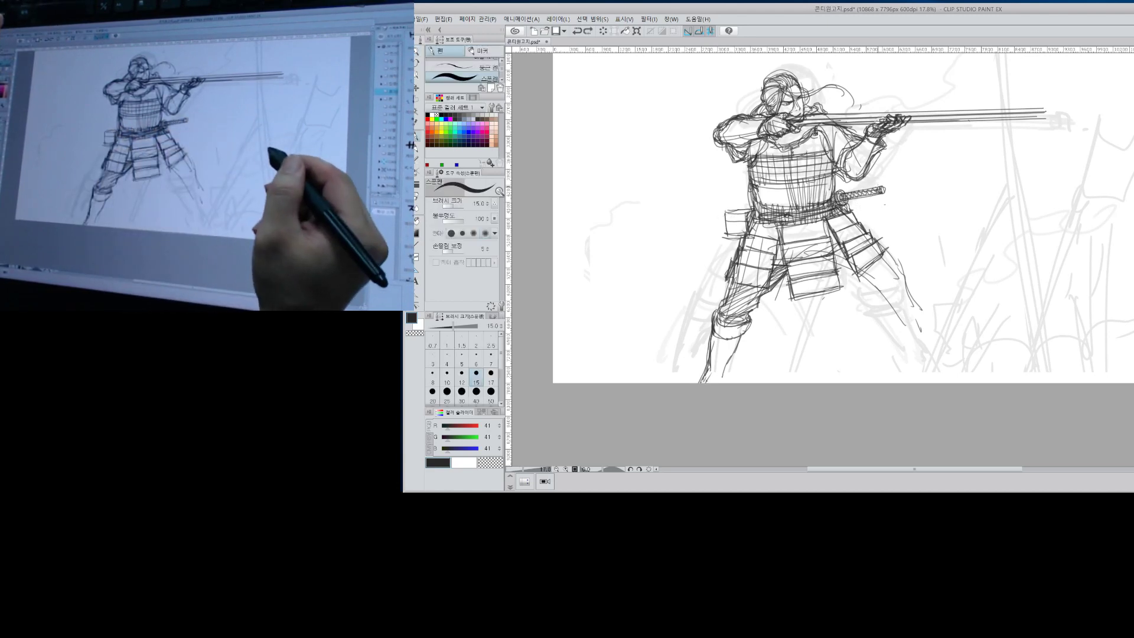
key("b")
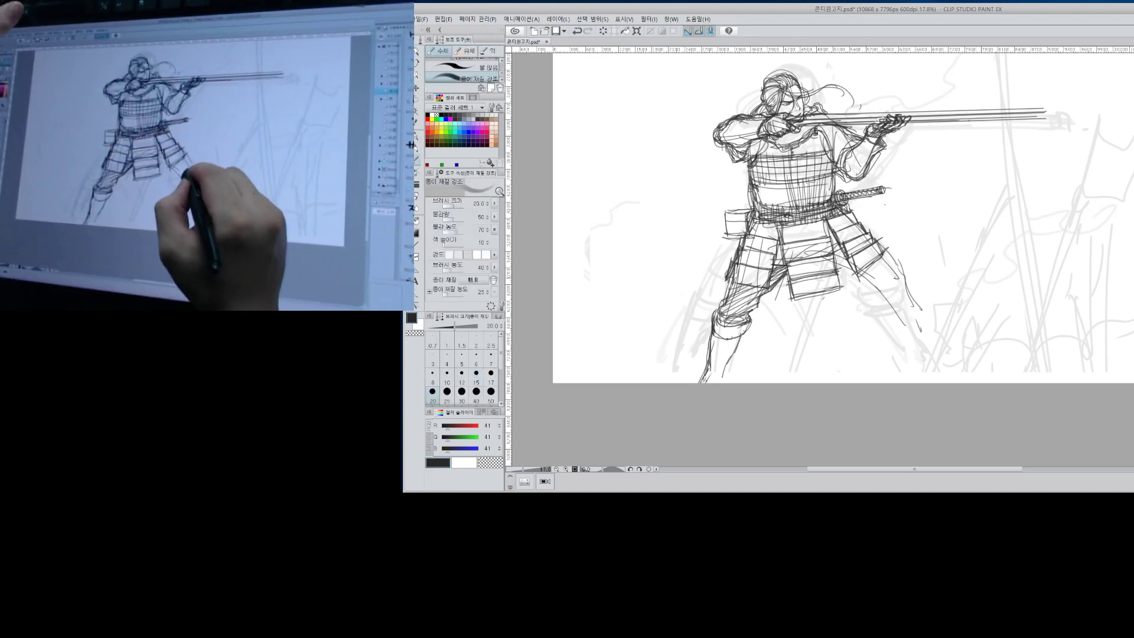
Try to sketch the trouser hem and knee lines of the front leg, and undo these strokes.
left_click_drag(875, 287, 892, 292)
mouse_move(904, 290)
left_mouse_down()
mouse_move(871, 314)
mouse_move(859, 309)
left_mouse_up()
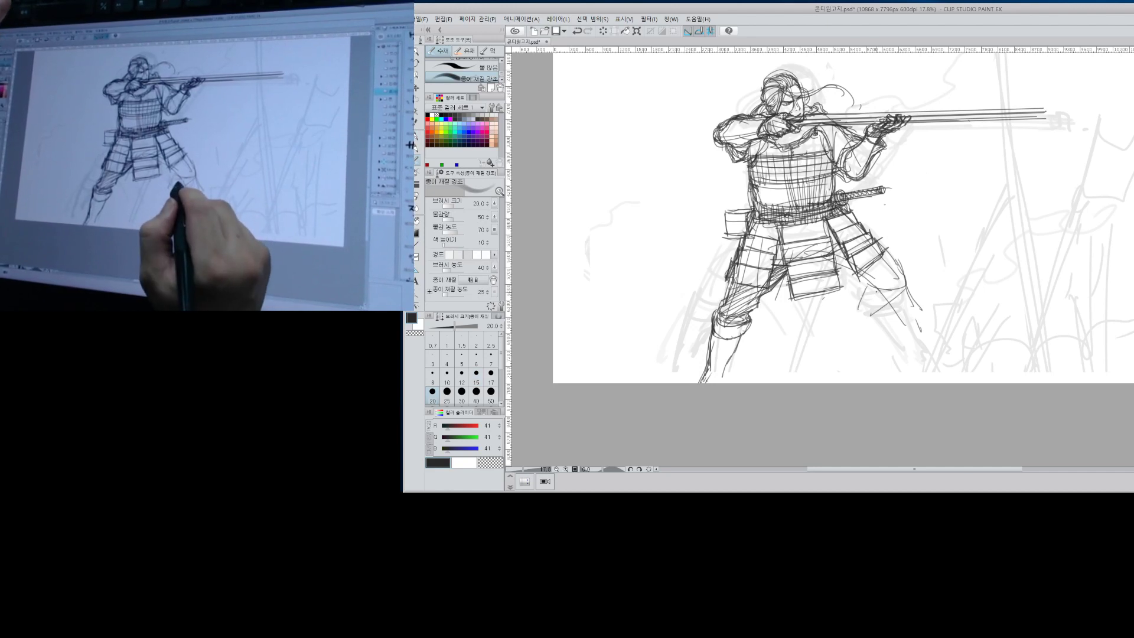
key("ctrl+z")
key("ctrl+z")
key("ctrl+z")
key("ctrl+z")
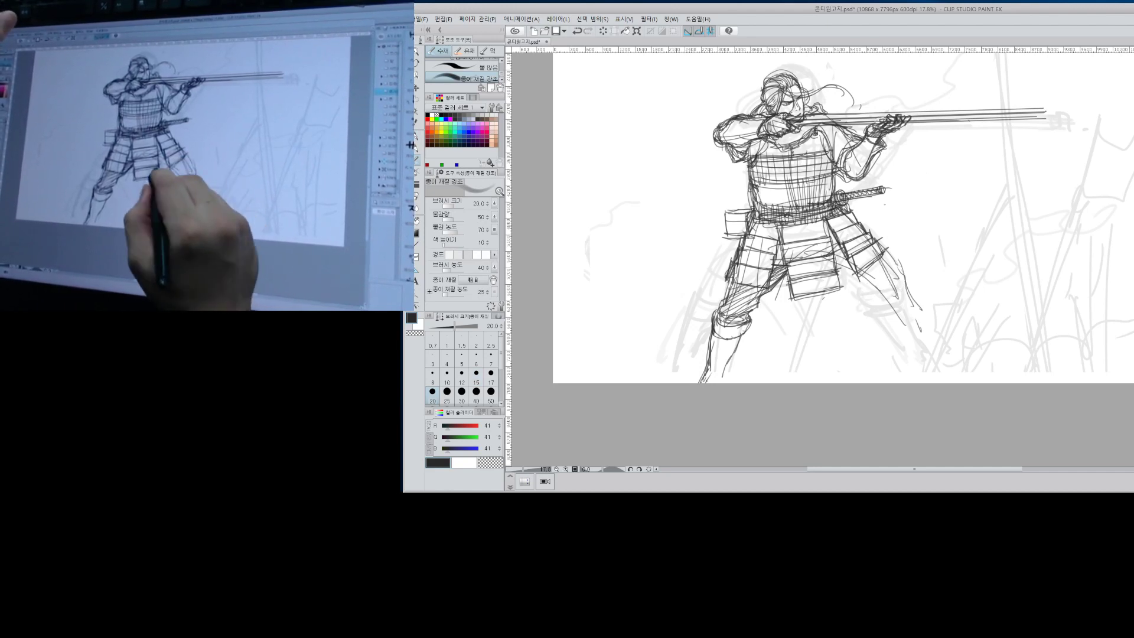
Draw the front leg's gathered trouser hem at the knee, undoing the shin lines, and hatch the thigh folds below the skirt panel.
left_click_drag(875, 266, 833, 287)
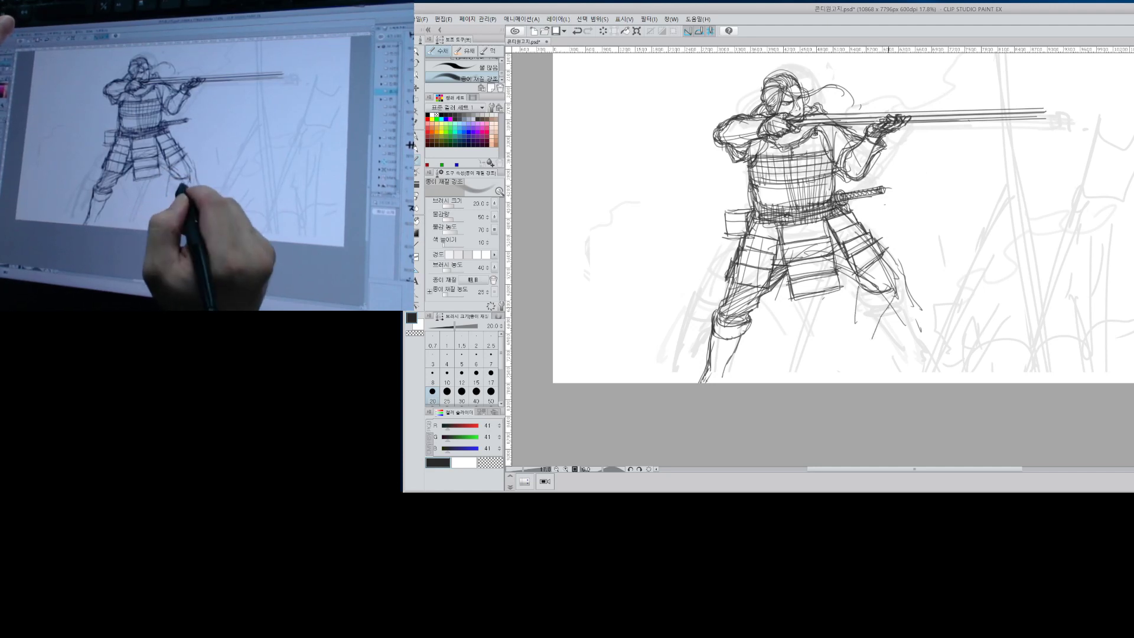
key("ctrl+z")
key("ctrl+z")
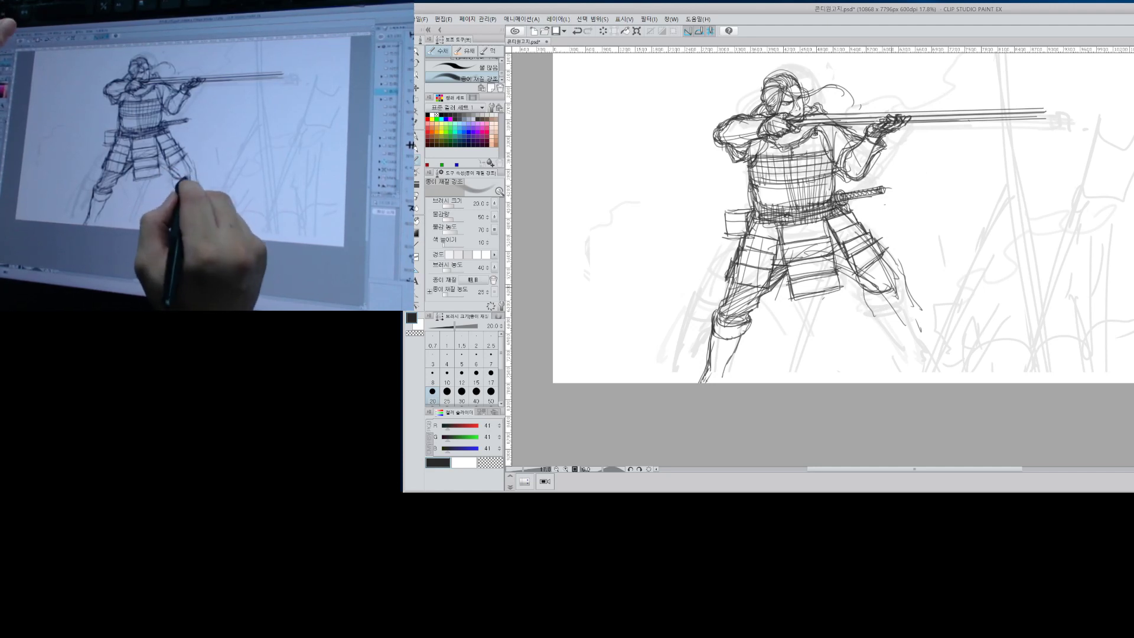
key("ctrl+z")
key("ctrl+z")
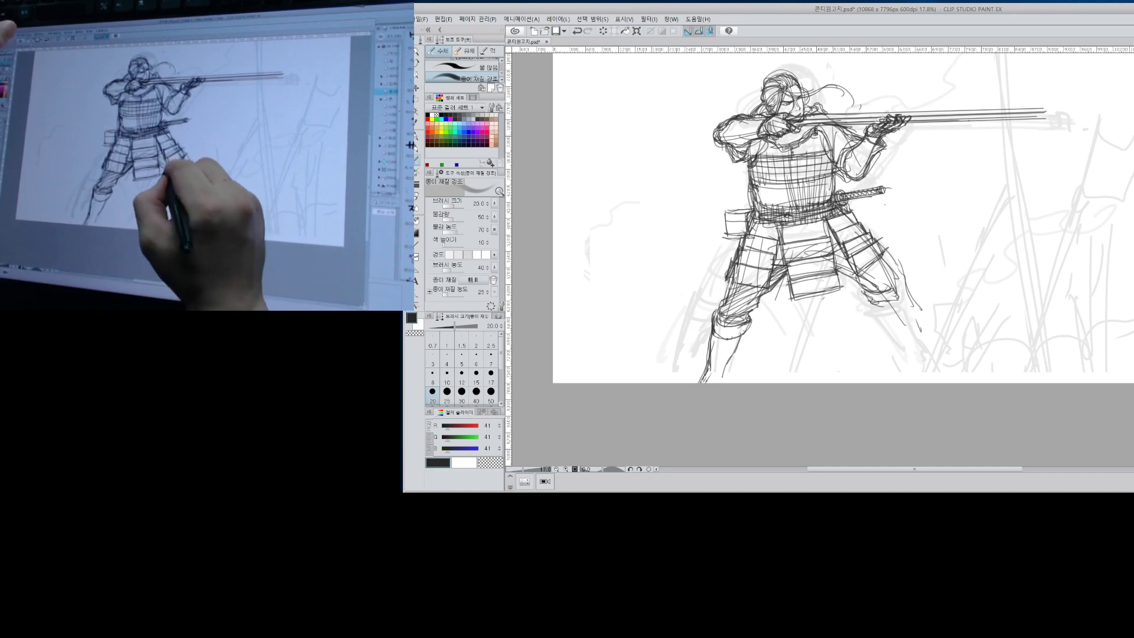
mouse_move(838, 247)
left_mouse_down()
mouse_move(846, 277)
mouse_move(886, 262)
left_mouse_up()
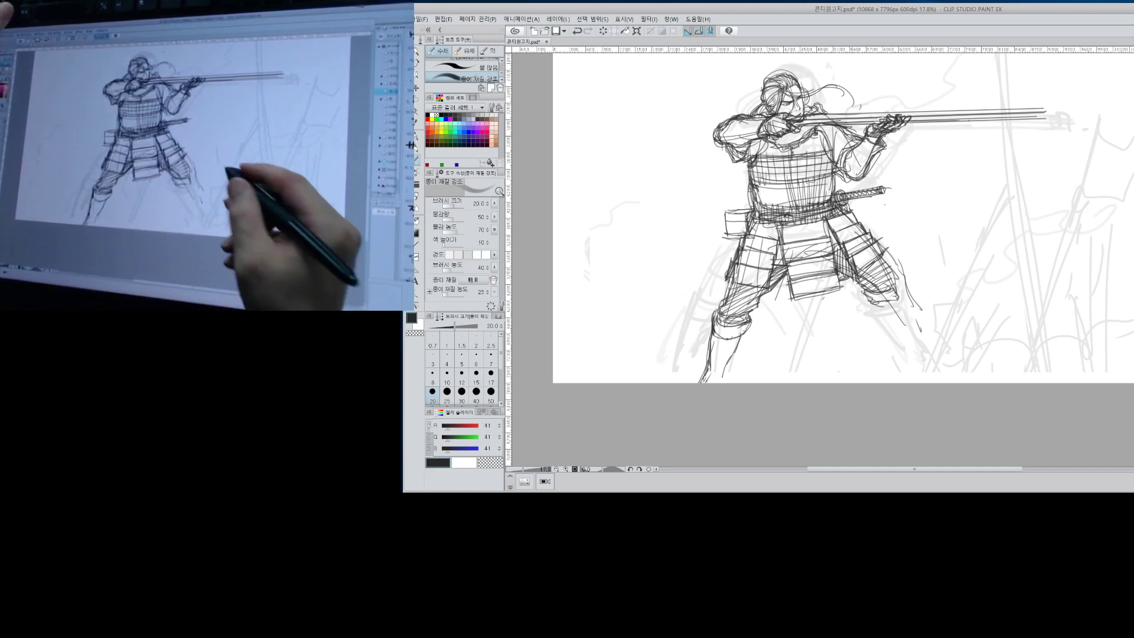
Build up the loose wavy strands in front of the face and reinforce the rear edge of the torso armour.
mouse_move(829, 129)
left_mouse_down()
mouse_move(833, 150)
mouse_move(837, 137)
left_mouse_up()
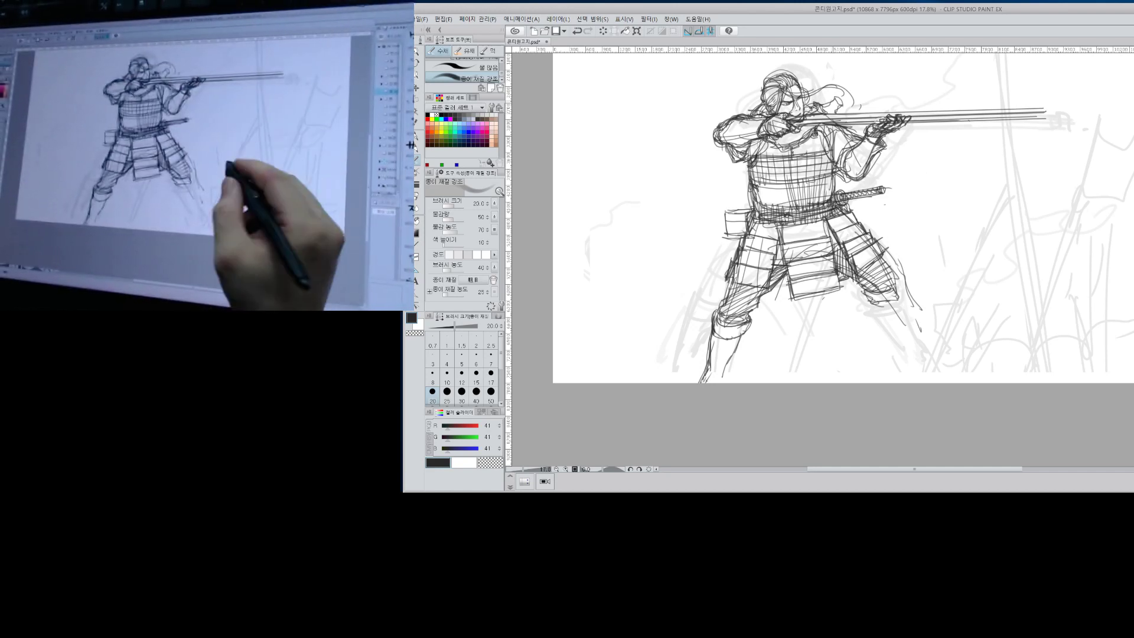
left_click_drag(756, 164, 757, 204)
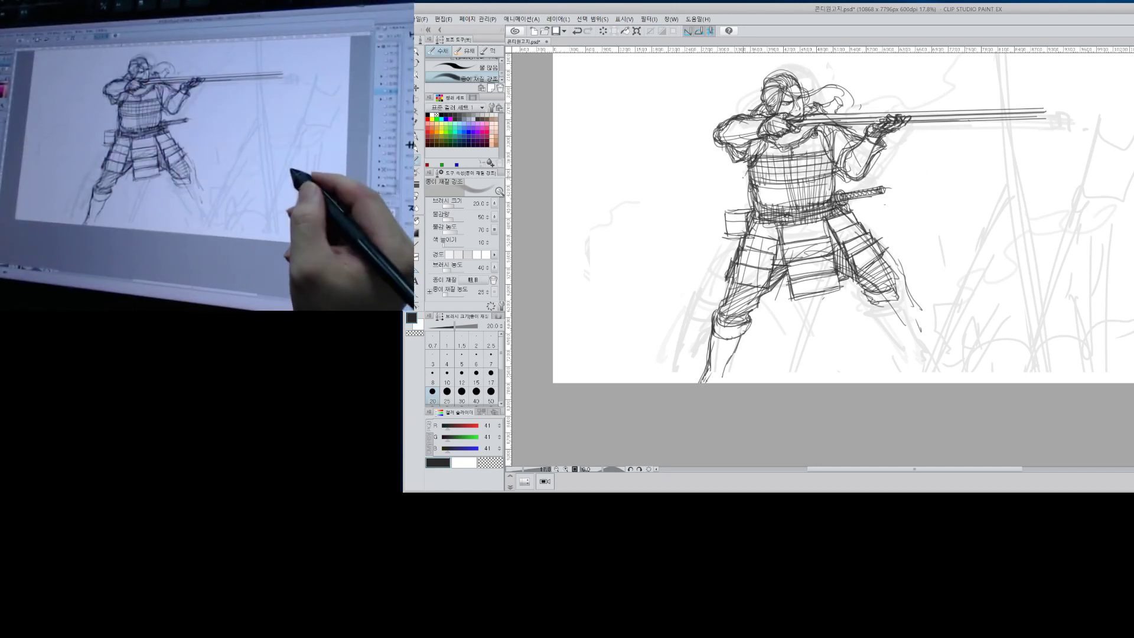
Draw a sling hanging from a mark on the gun barrel and running across the armoured chest.
mouse_move(965, 108)
left_mouse_down()
mouse_move(962, 124)
mouse_move(767, 194)
left_mouse_up()
key("ctrl+z")
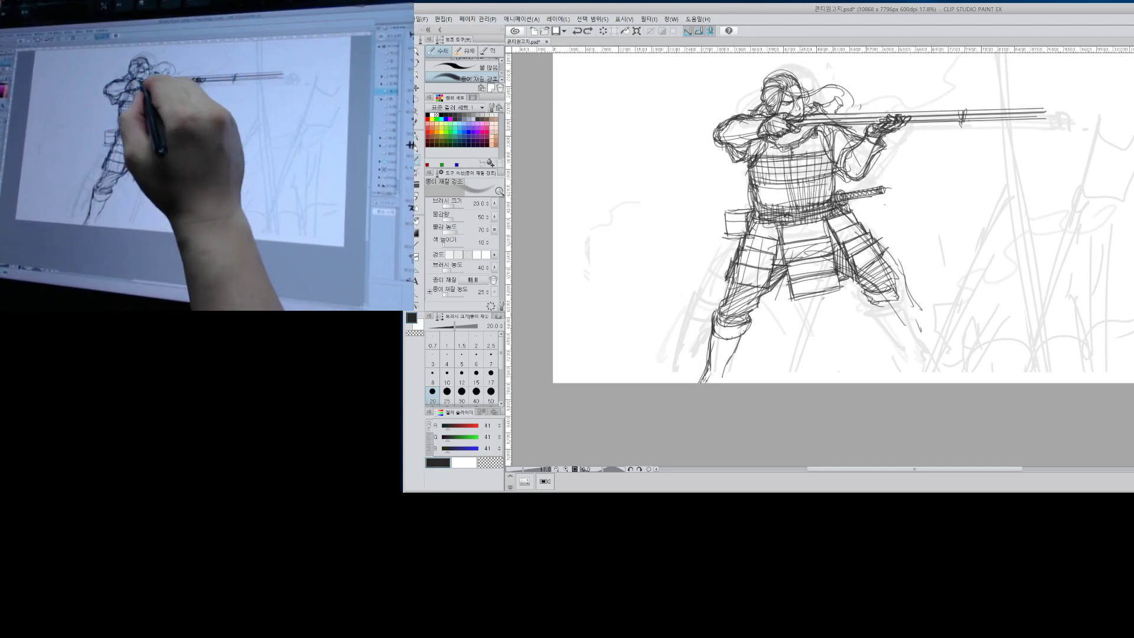
mouse_move(776, 148)
left_mouse_down()
mouse_move(804, 204)
mouse_move(830, 201)
mouse_move(955, 126)
left_mouse_up()
mouse_move(956, 124)
left_mouse_down()
mouse_move(878, 173)
mouse_move(777, 158)
left_mouse_up()
left_click_drag(794, 197, 961, 122)
mouse_move(958, 125)
left_mouse_down()
mouse_move(902, 165)
mouse_move(826, 189)
left_mouse_up()
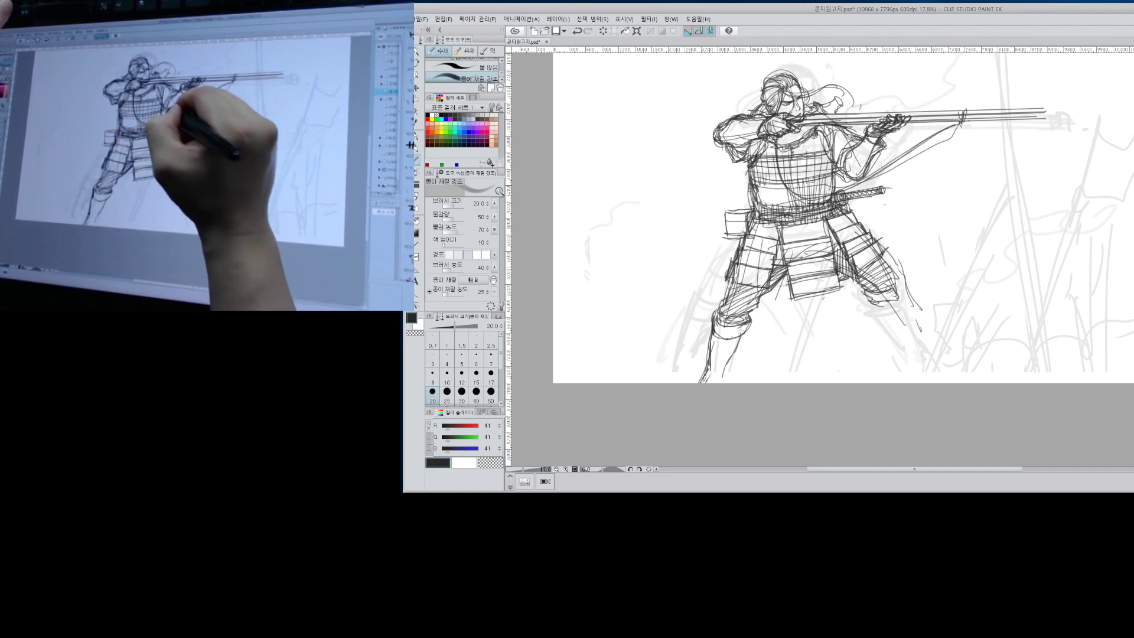
mouse_move(778, 151)
left_mouse_down()
mouse_move(937, 135)
mouse_move(963, 121)
left_mouse_up()
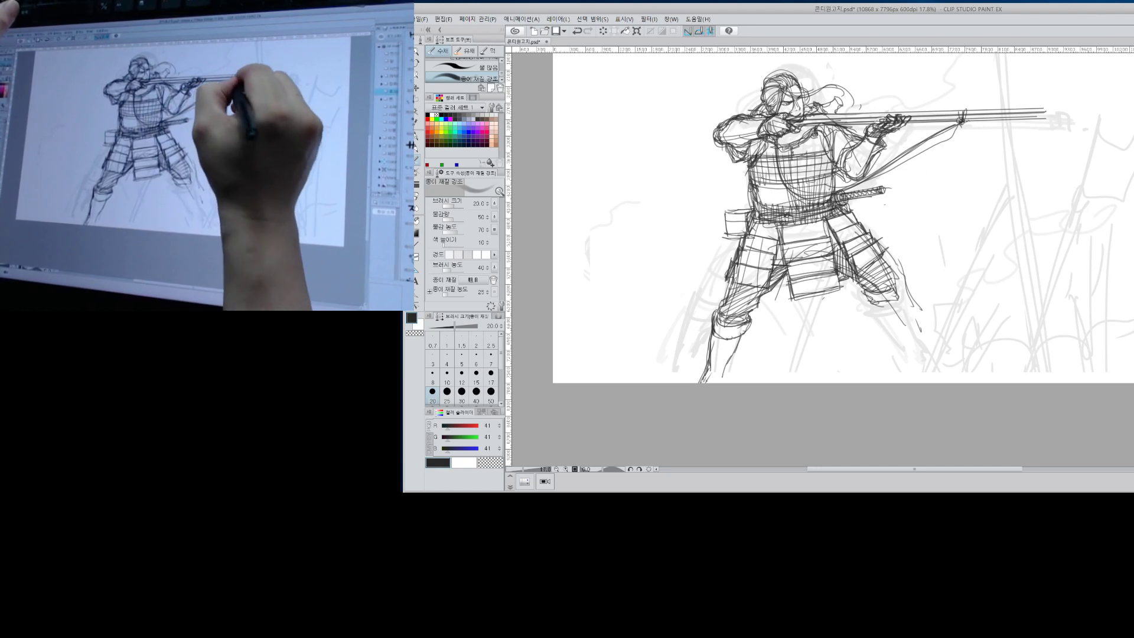
Close the gun's muzzle with a raised front sight and add a band around the barrel near the sling mount.
mouse_move(1043, 112)
left_mouse_down()
mouse_move(1070, 112)
mouse_move(1043, 117)
left_mouse_up()
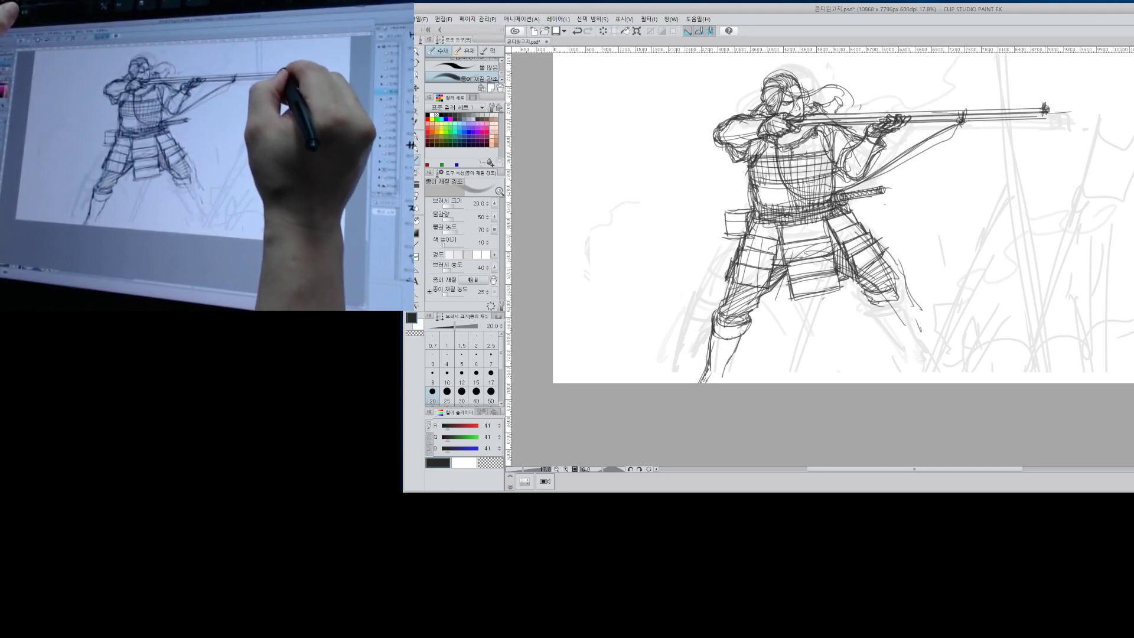
left_click_drag(1032, 117, 1045, 115)
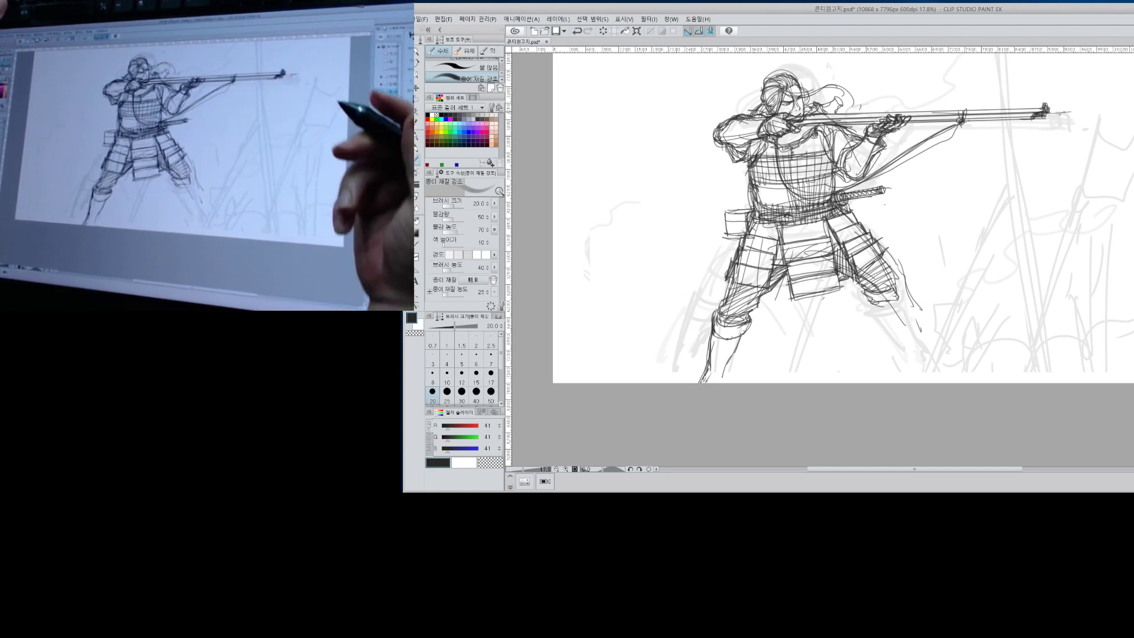
left_click_drag(971, 111, 974, 121)
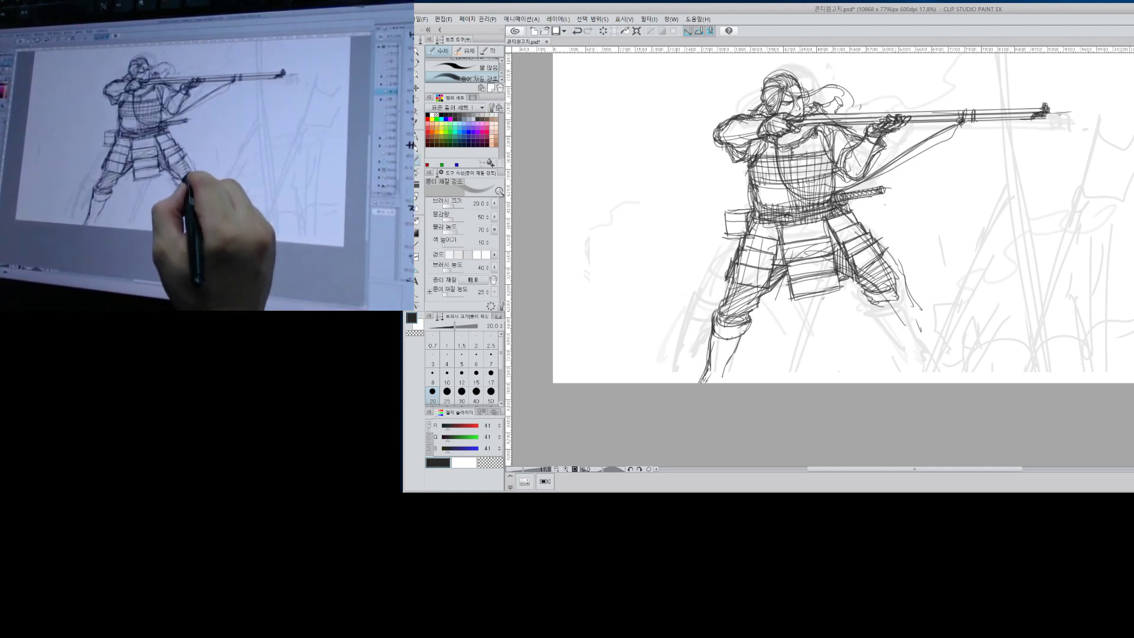
Draw the front leg's shin, ankle wraps and foot below the knee, and strengthen the pouch's upper edge.
left_click_drag(894, 272, 898, 288)
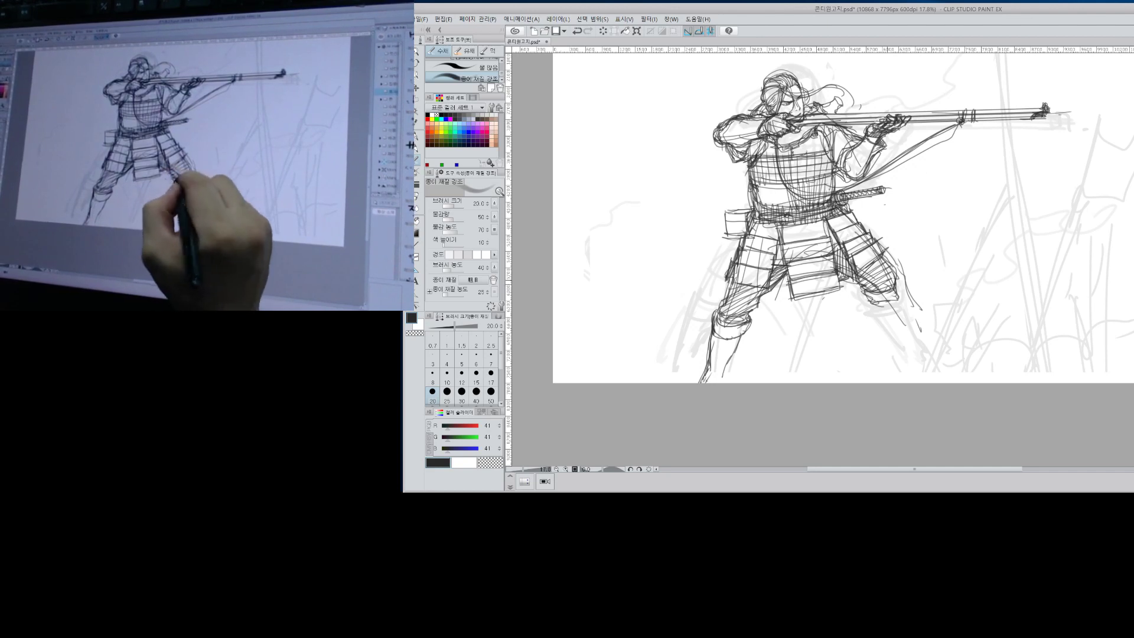
mouse_move(724, 213)
left_mouse_down()
mouse_move(726, 237)
mouse_move(742, 209)
left_mouse_up()
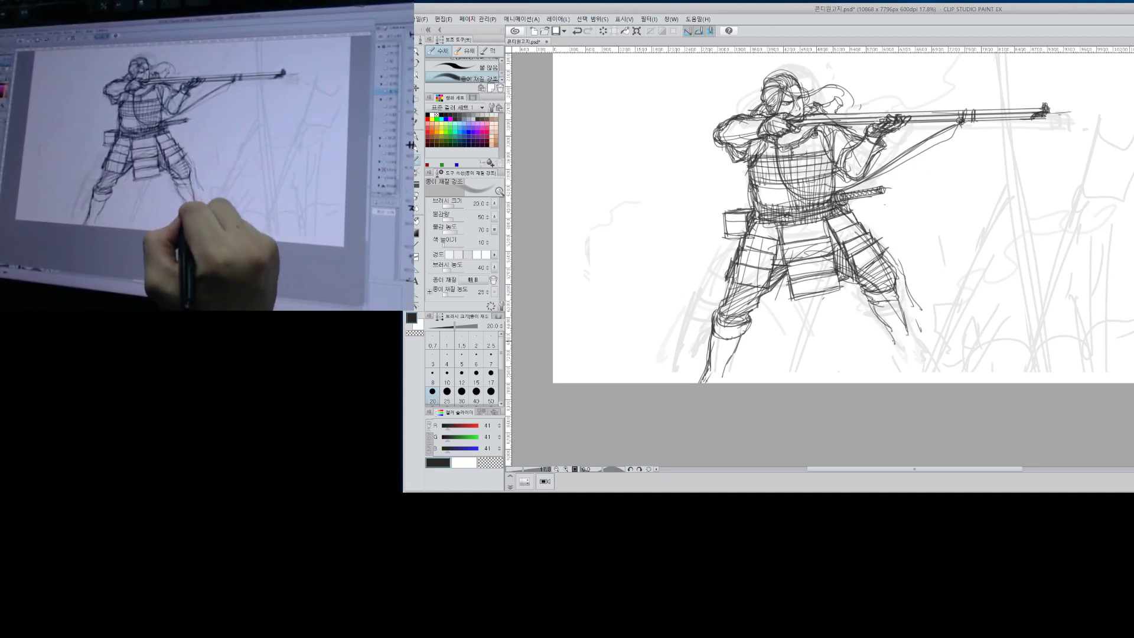
left_click_drag(895, 345, 918, 353)
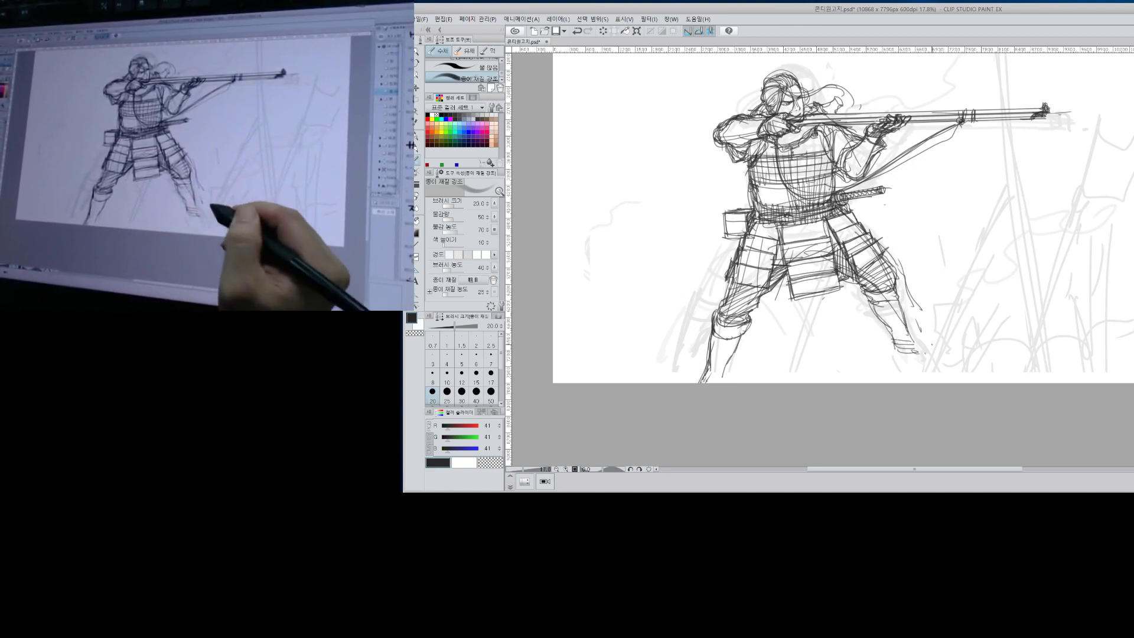
mouse_move(905, 314)
left_mouse_down()
mouse_move(924, 350)
mouse_move(900, 375)
mouse_move(931, 364)
left_mouse_up()
left_click_drag(883, 297, 873, 322)
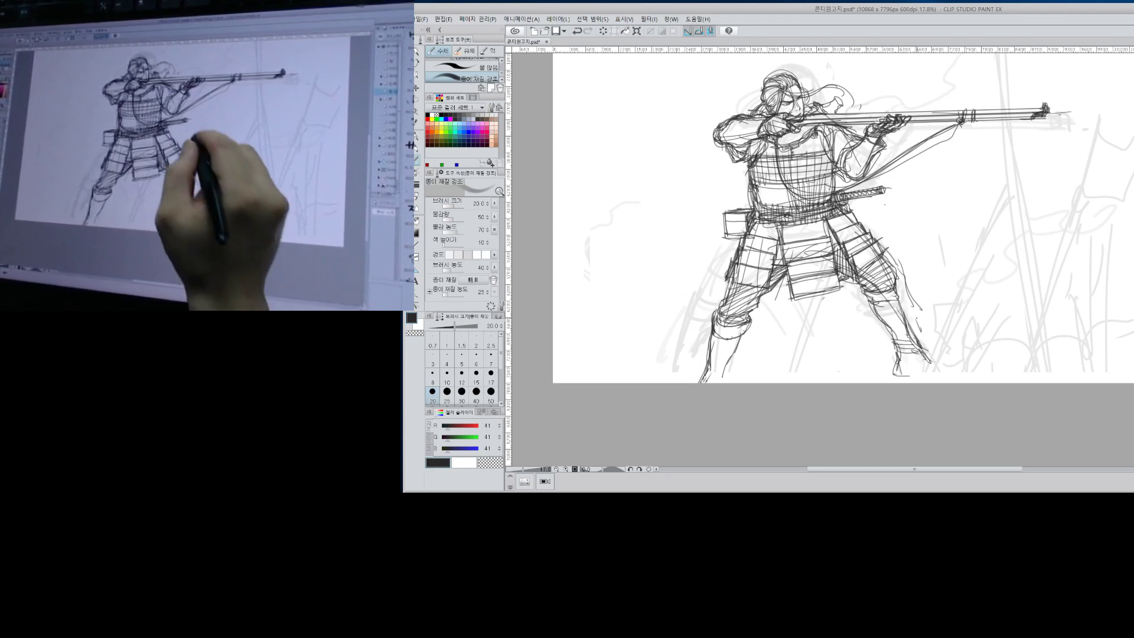
Reinforce the lines of the gun barrel, the sword hilt and the hanging sling.
left_click_drag(818, 116, 1029, 109)
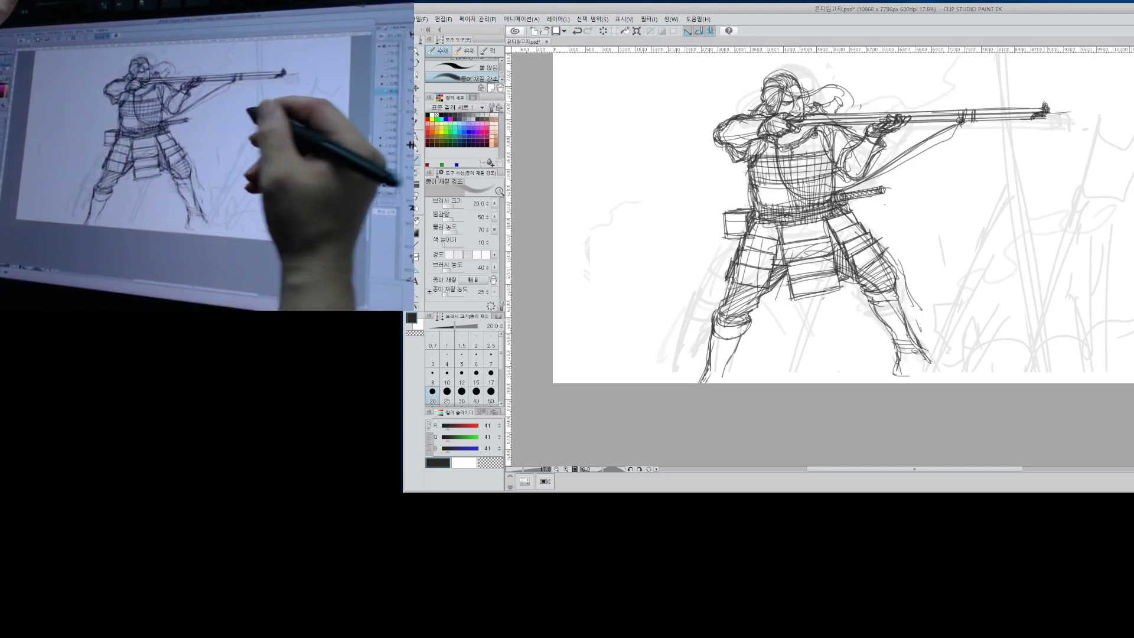
left_click_drag(852, 192, 880, 188)
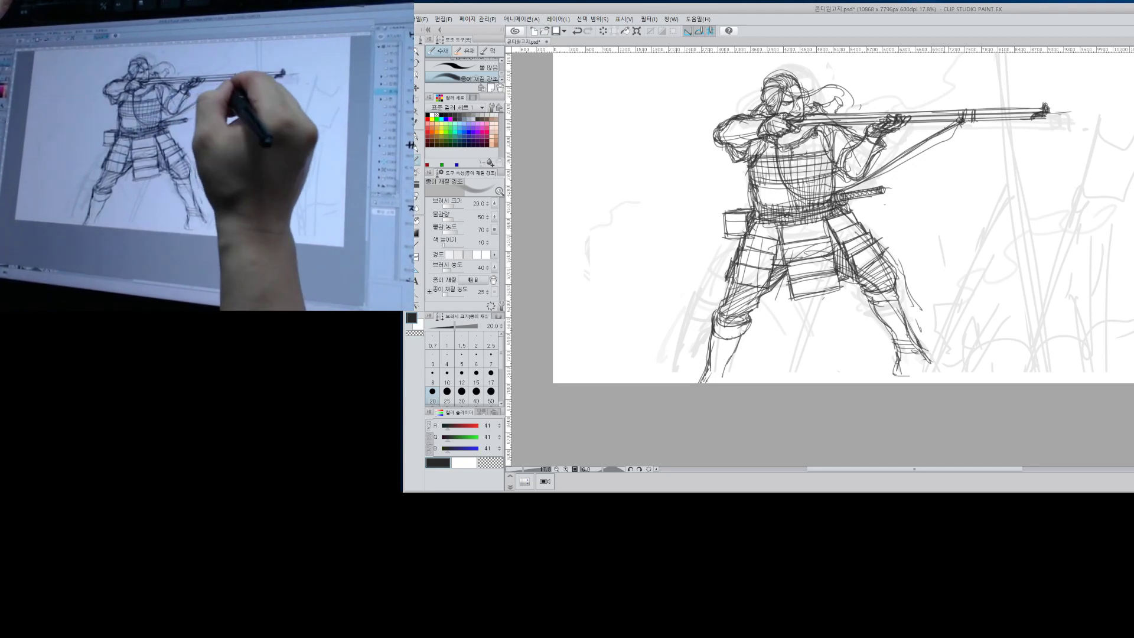
left_click_drag(936, 133, 898, 163)
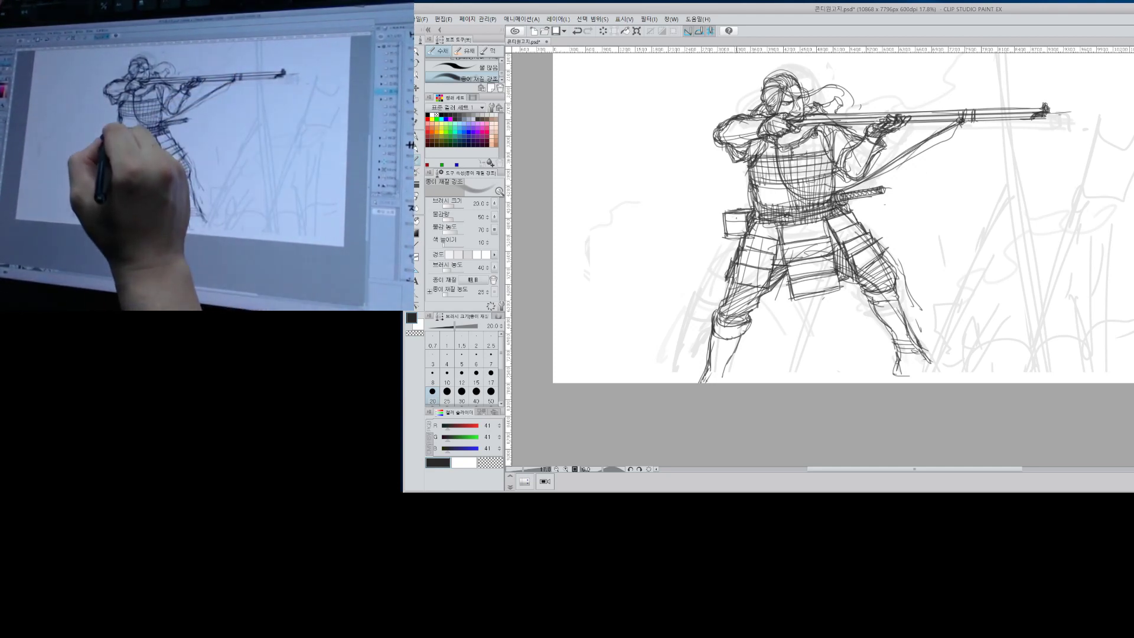
Shade the pouch behind the waist with vertical hatching lines.
left_click_drag(727, 213, 731, 237)
left_click_drag(734, 213, 738, 237)
left_click_drag(742, 213, 743, 237)
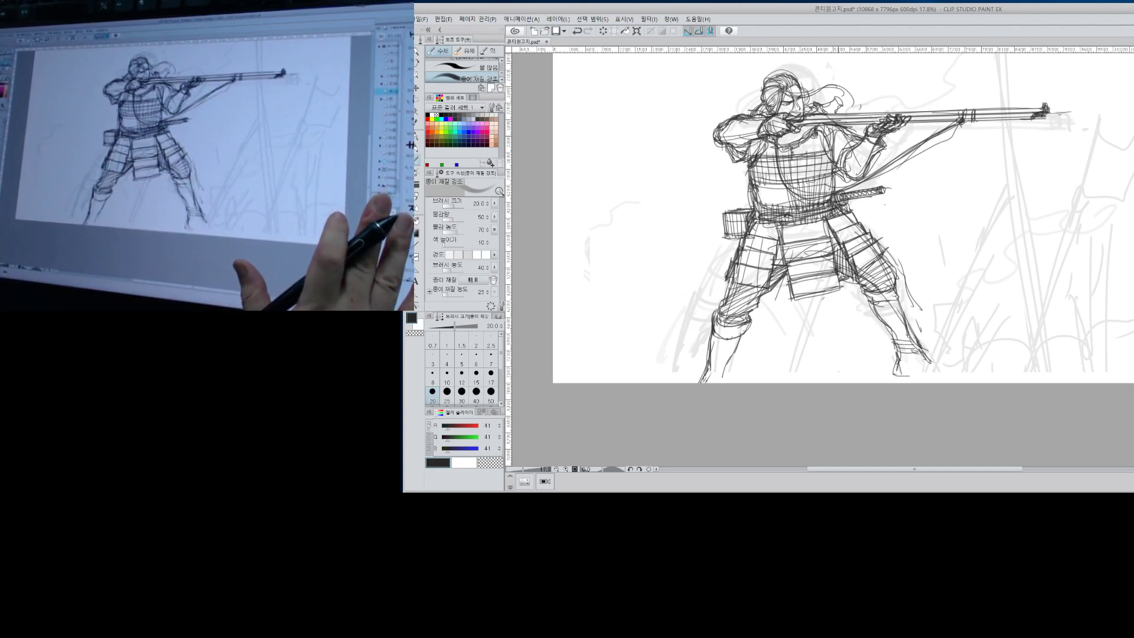
Rotate the gunner drawing a few degrees clockwise so the gun barrel points slightly downward, and apply the transformation.
key("ctrl+t")
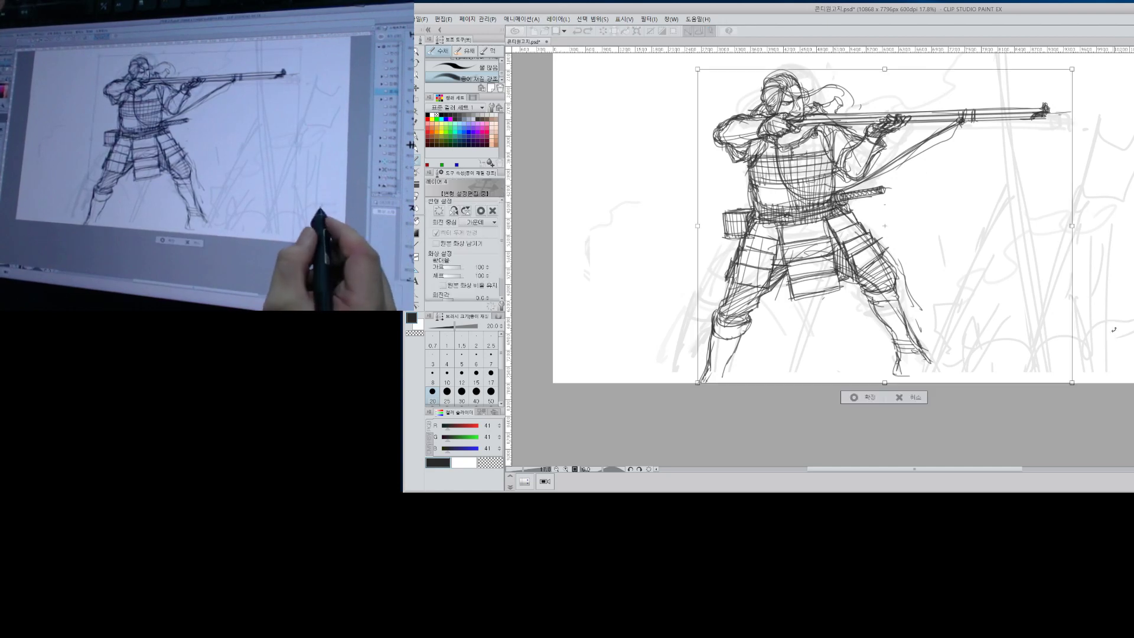
mouse_move(1115, 333)
left_mouse_down()
mouse_move(1105, 352)
mouse_move(1114, 324)
left_mouse_up()
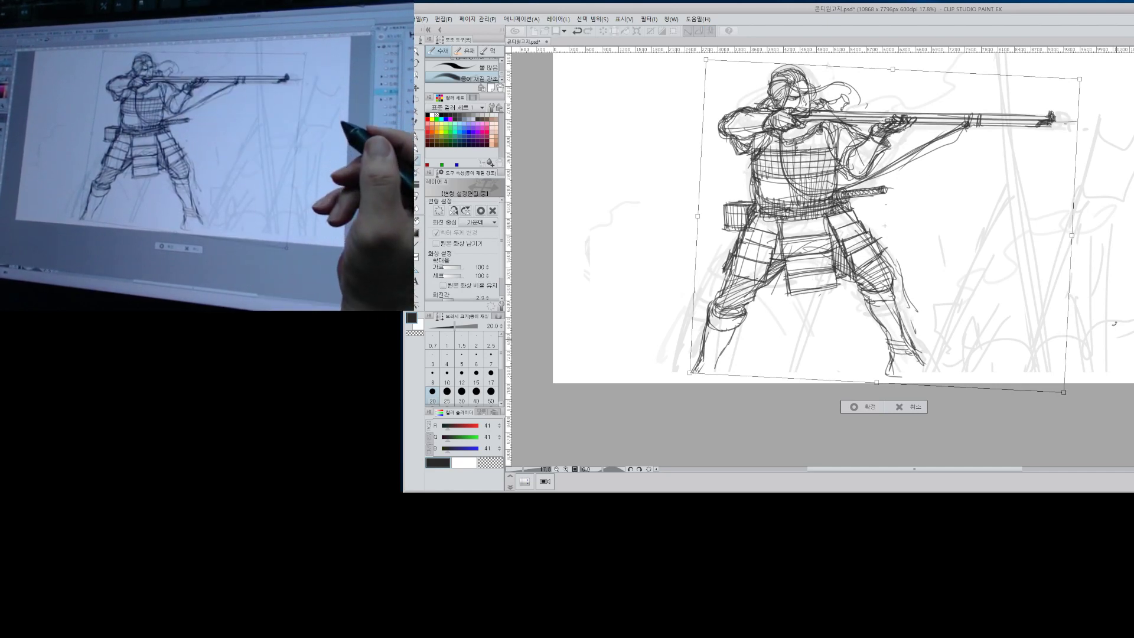
key("Return")
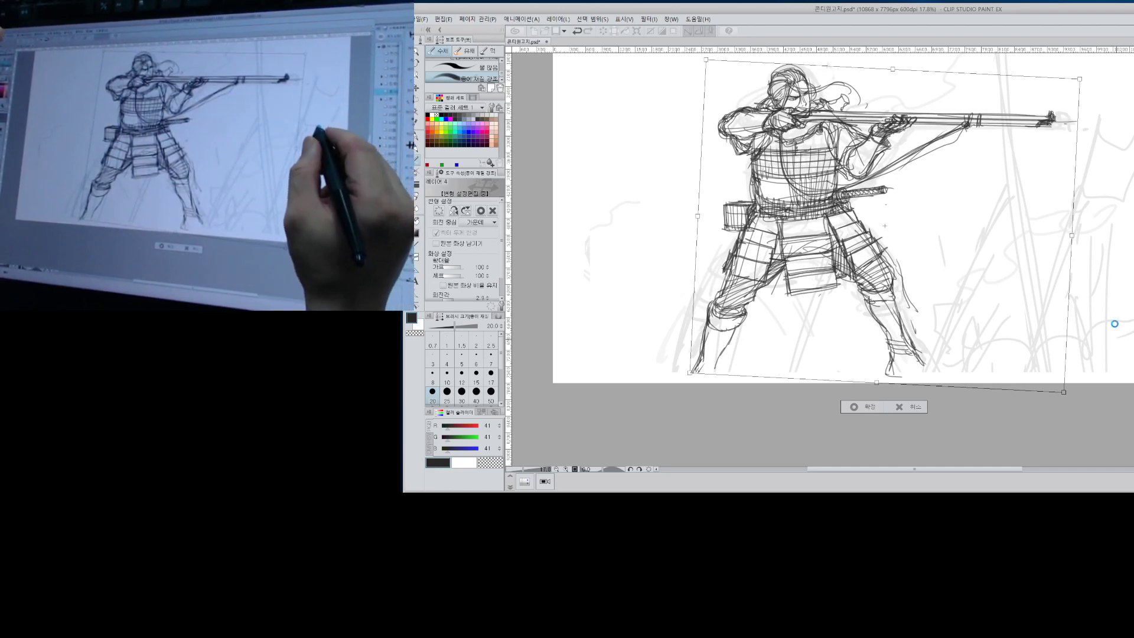
key("Return")
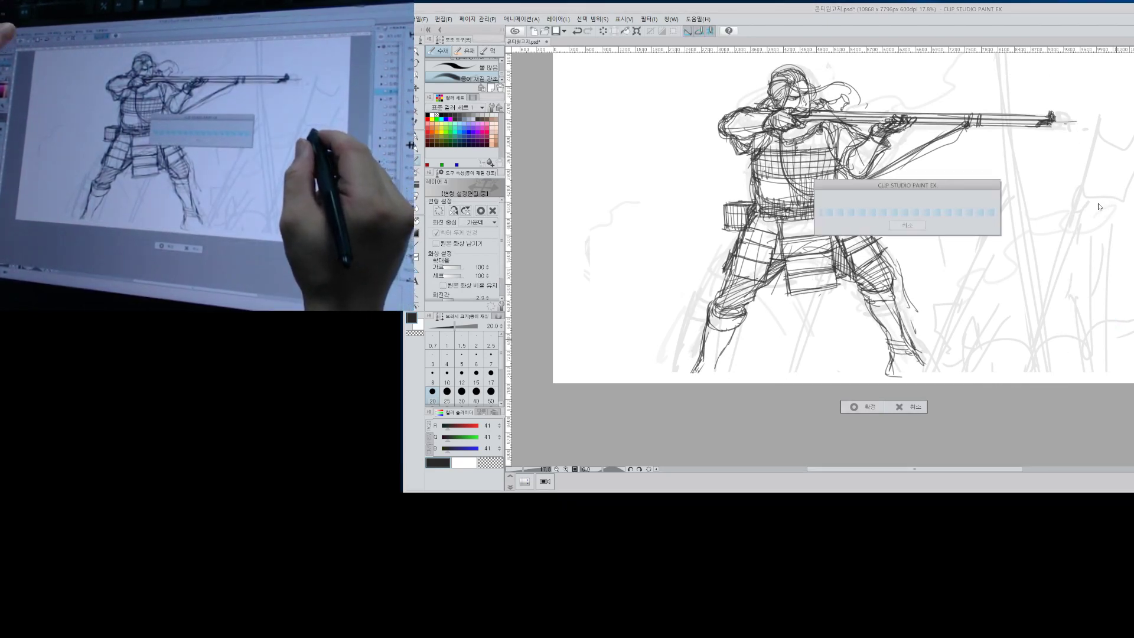
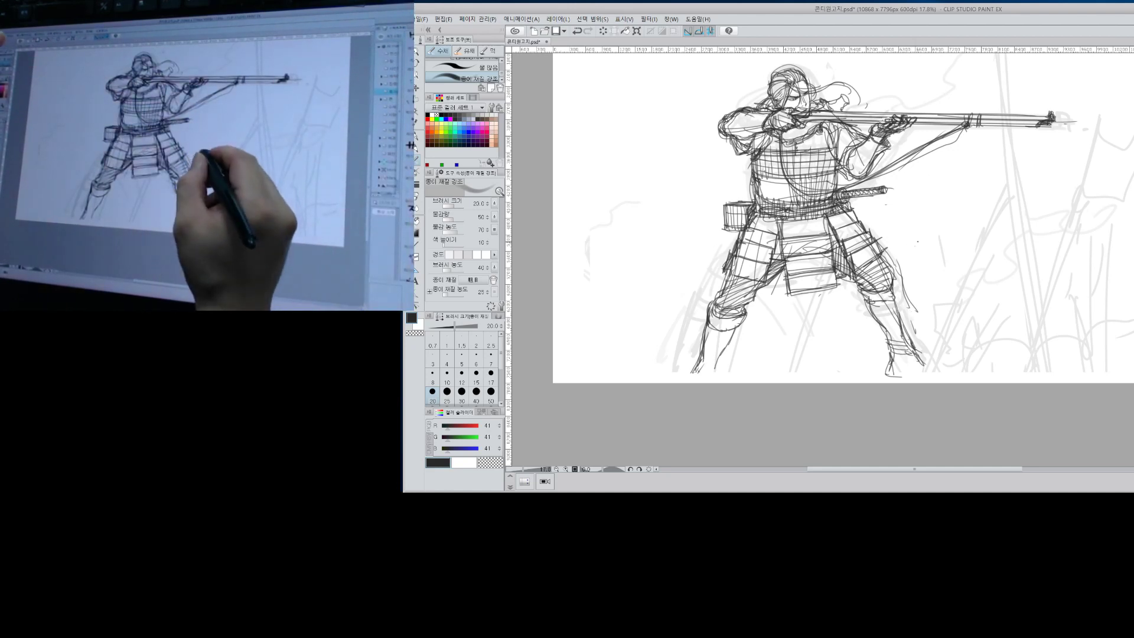
Enlarge the gunner to about 115% and reposition him behind the long-haired woman, with his feet running past the canvas's lower edge.
key("alt+space")
mouse_move(929, 236)
left_mouse_down()
mouse_move(906, 266)
mouse_move(926, 253)
left_mouse_up()
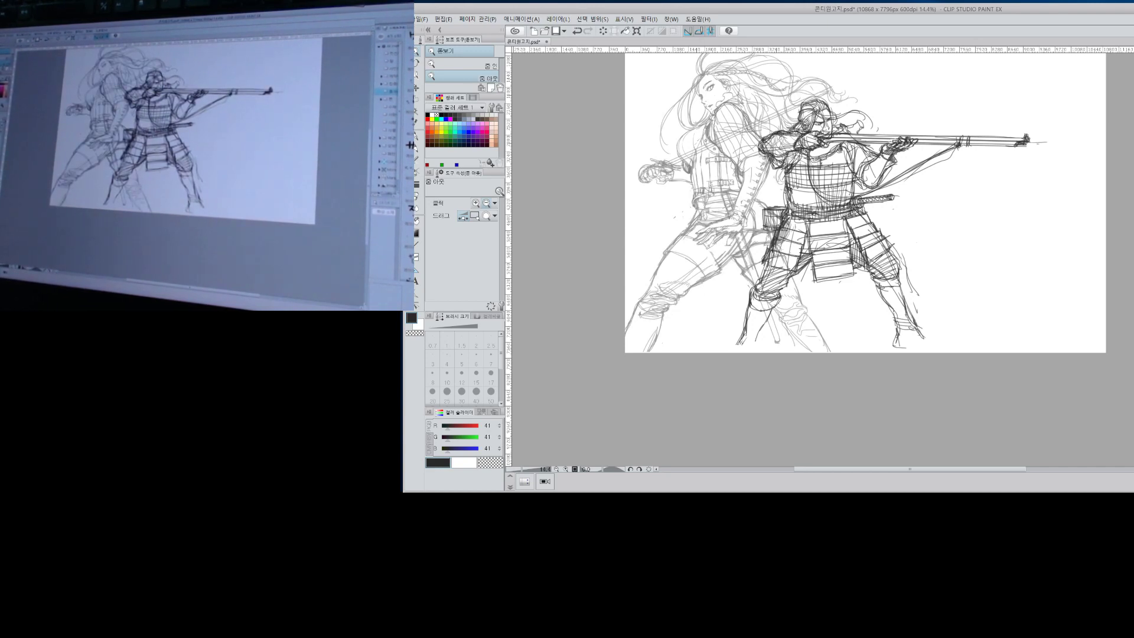
key("ctrl+t")
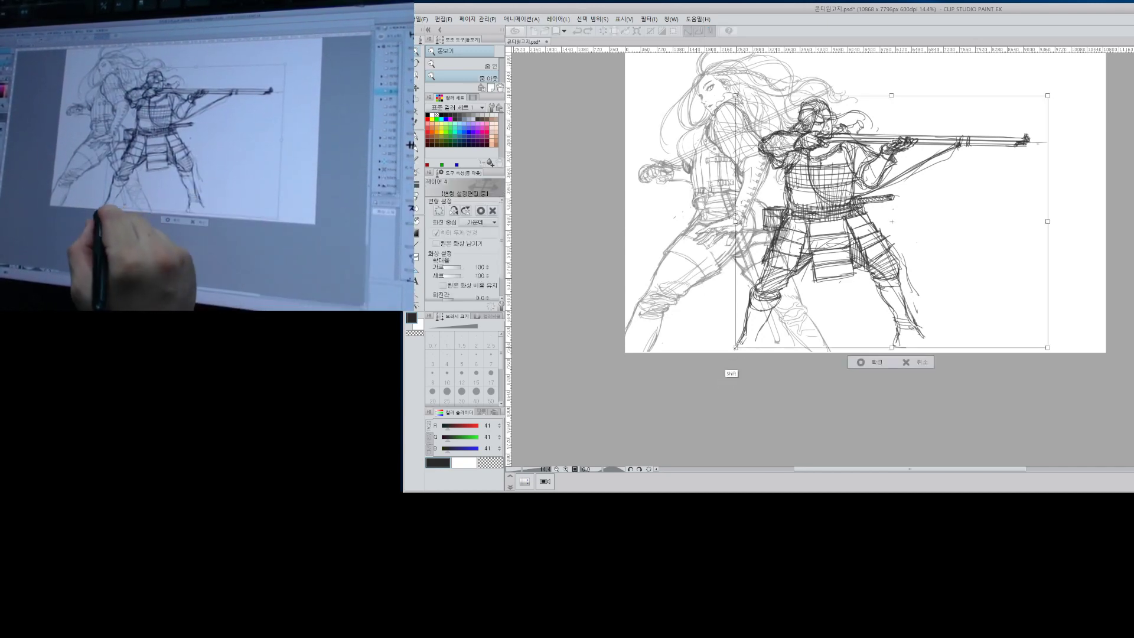
left_click_drag(736, 347, 714, 366)
left_click_drag(900, 310, 903, 324)
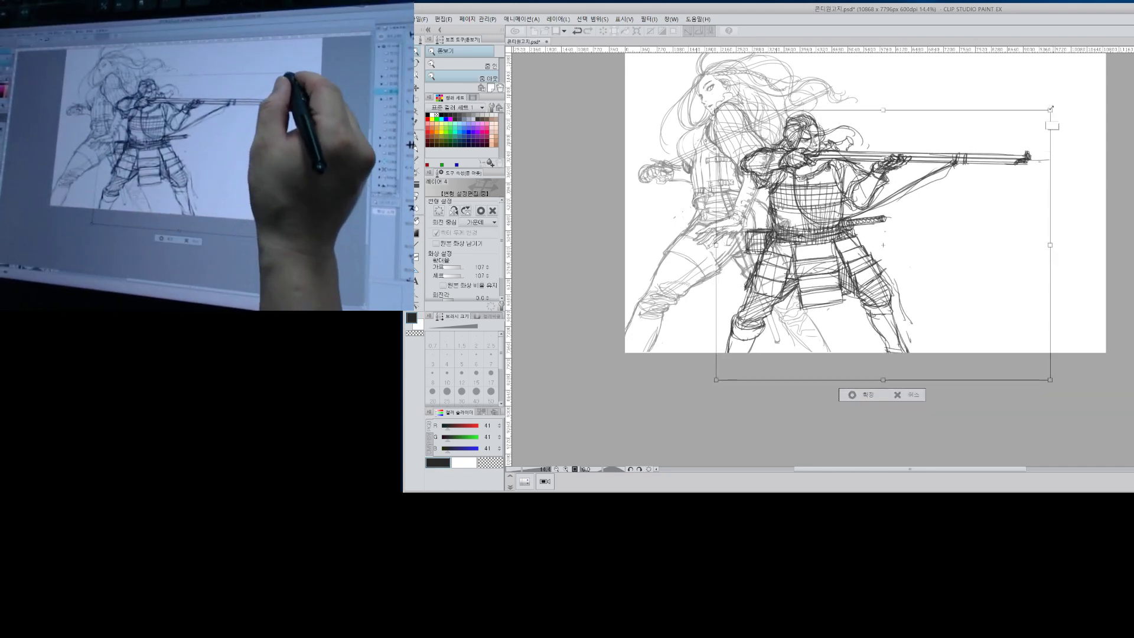
left_click_drag(1051, 109, 1045, 115)
mouse_move(893, 266)
left_mouse_down()
mouse_move(905, 267)
mouse_move(897, 275)
mouse_move(895, 260)
left_mouse_up()
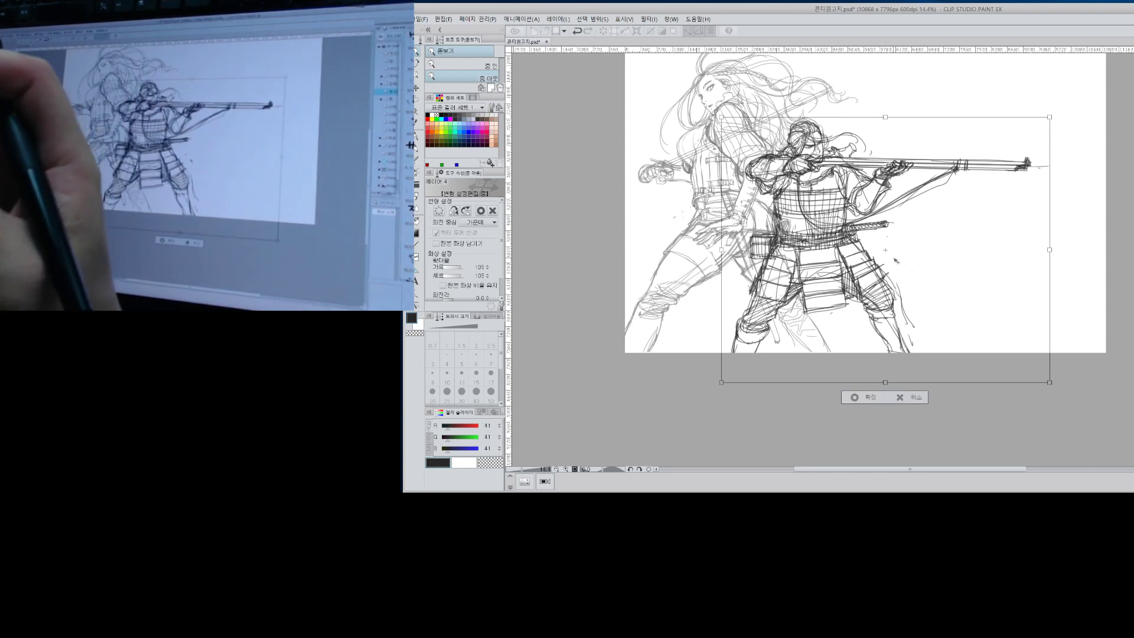
left_click_drag(1050, 383, 1080, 407)
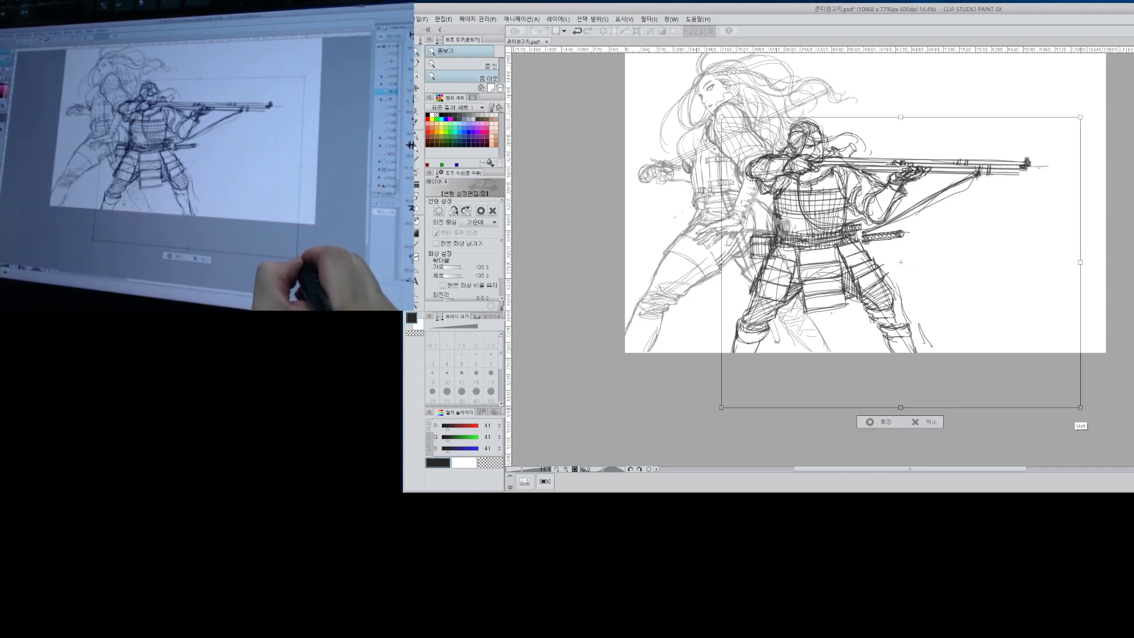
left_click_drag(900, 332, 893, 318)
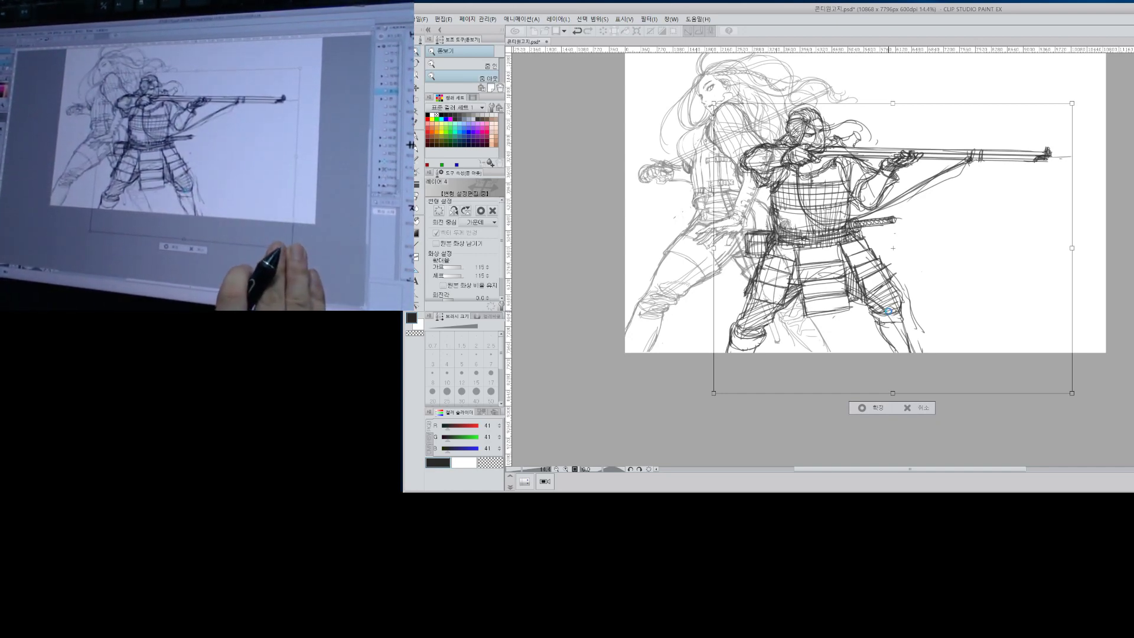
left_click(862, 408)
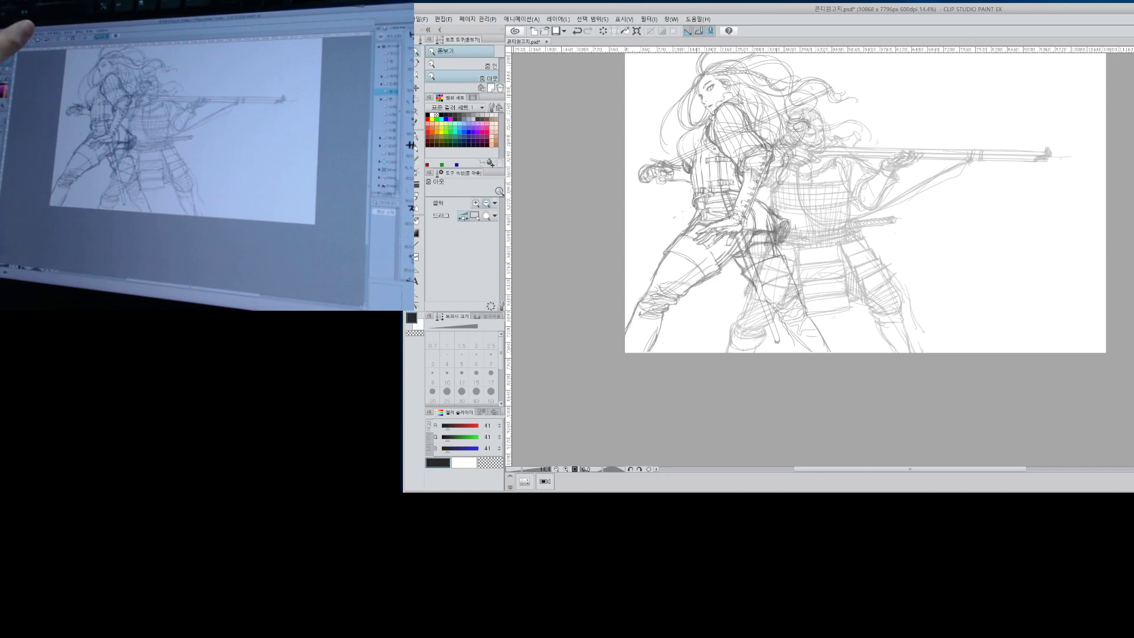
Save a copy of the drawing as a Photoshop document named 01 in the vol7cover folder.
key("ctrl+shift+s")
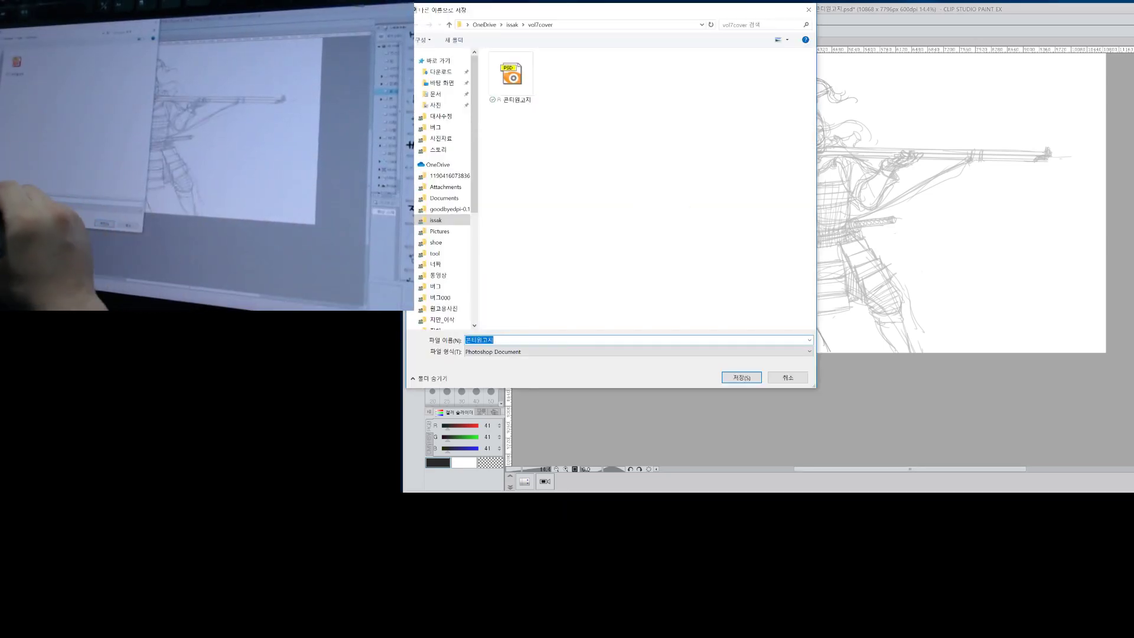
left_click(507, 337)
key("BackSpace")
key("BackSpace")
key("BackSpace")
key("BackSpace")
key("BackSpace")
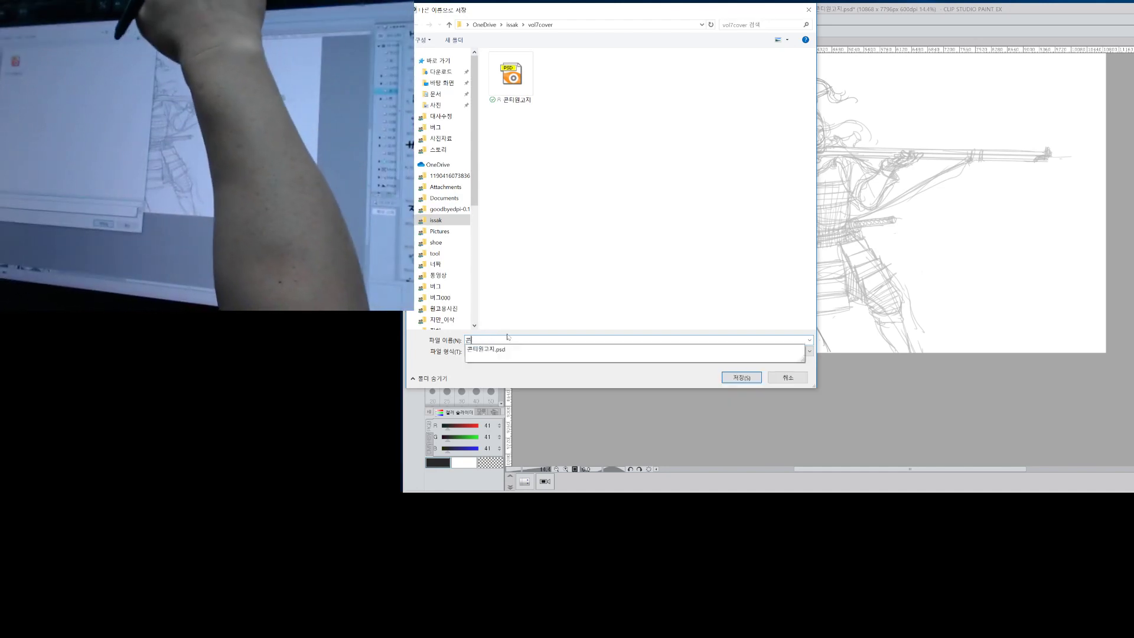
type("01")
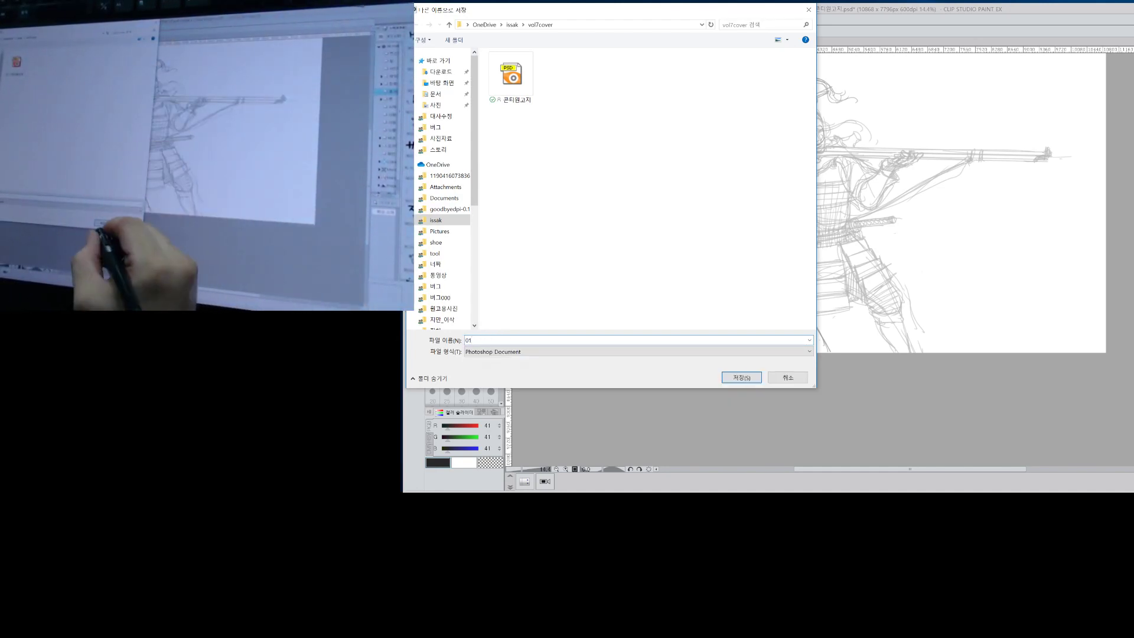
left_click(742, 377)
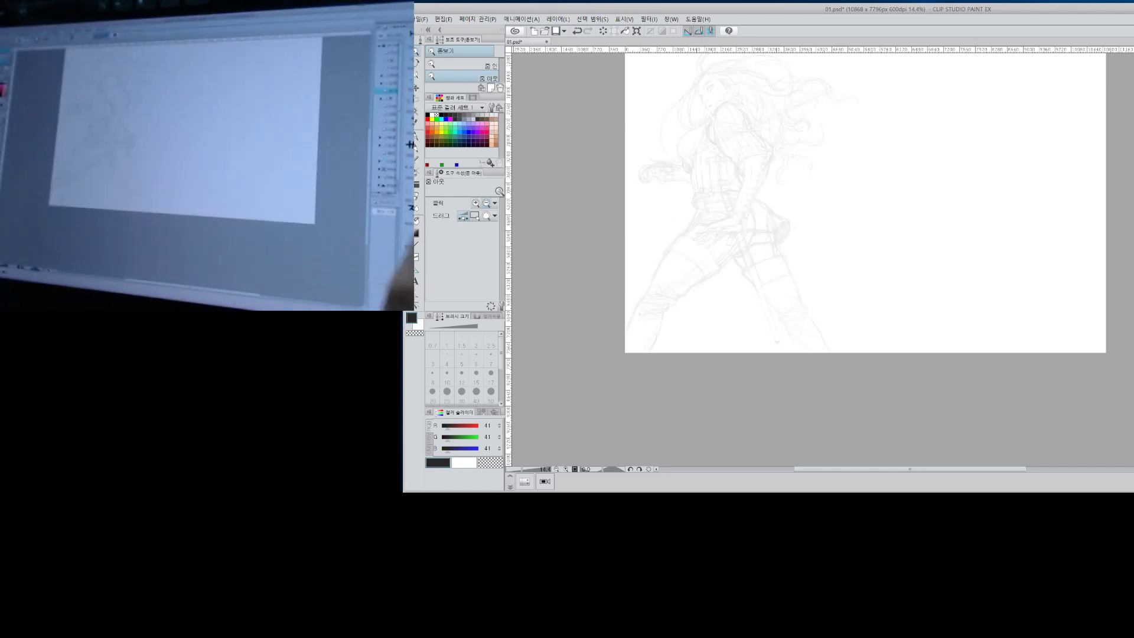
Ink the woman's forehead, far eye socket, nose and lips over the faint sketch with the pen at size 8.
left_click_drag(802, 235, 888, 378)
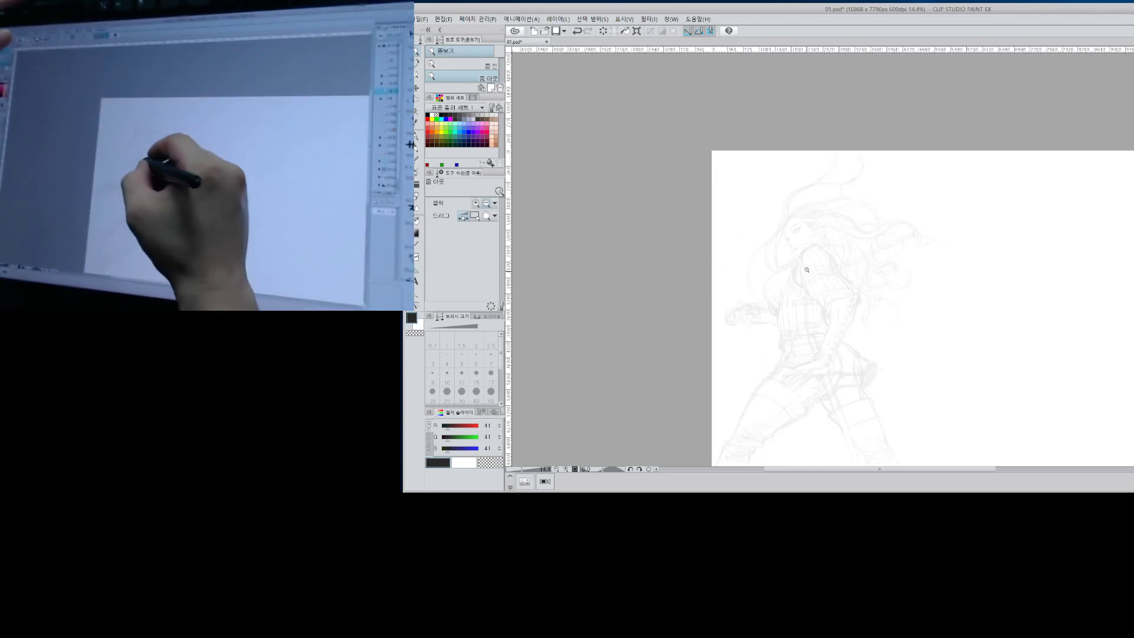
left_click_drag(807, 268, 866, 377)
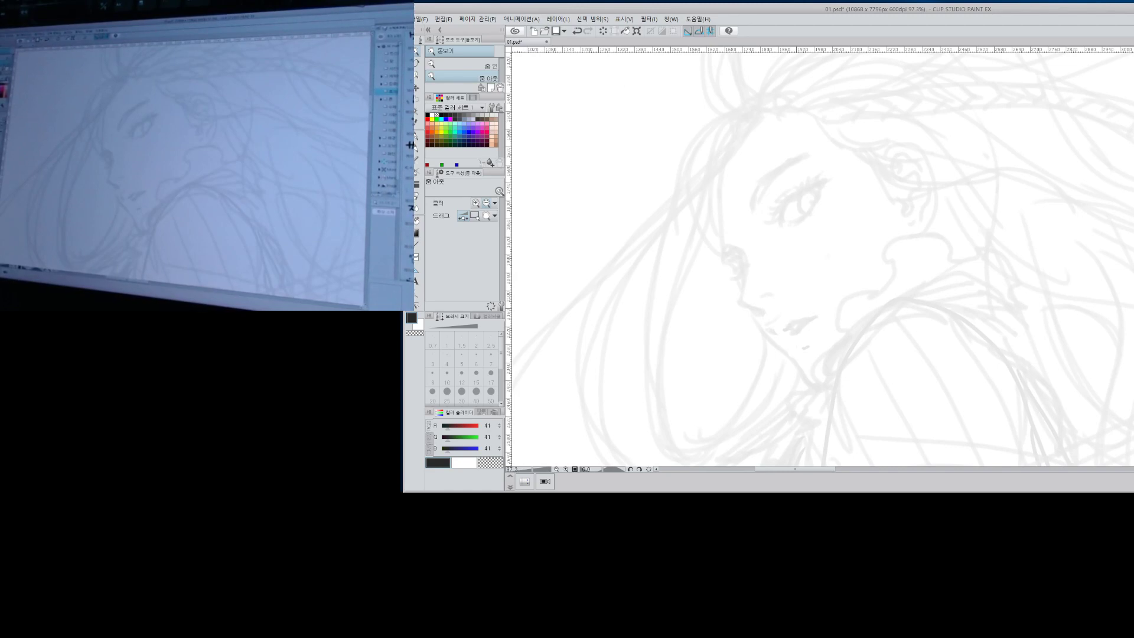
key("p")
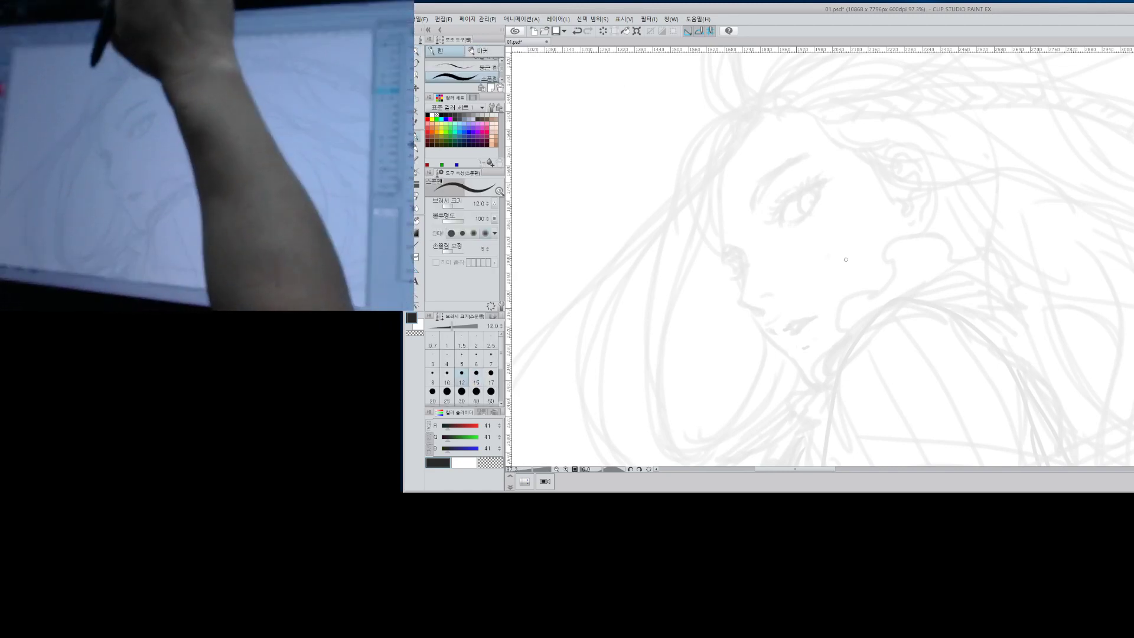
key("bracketleft")
key("bracketleft")
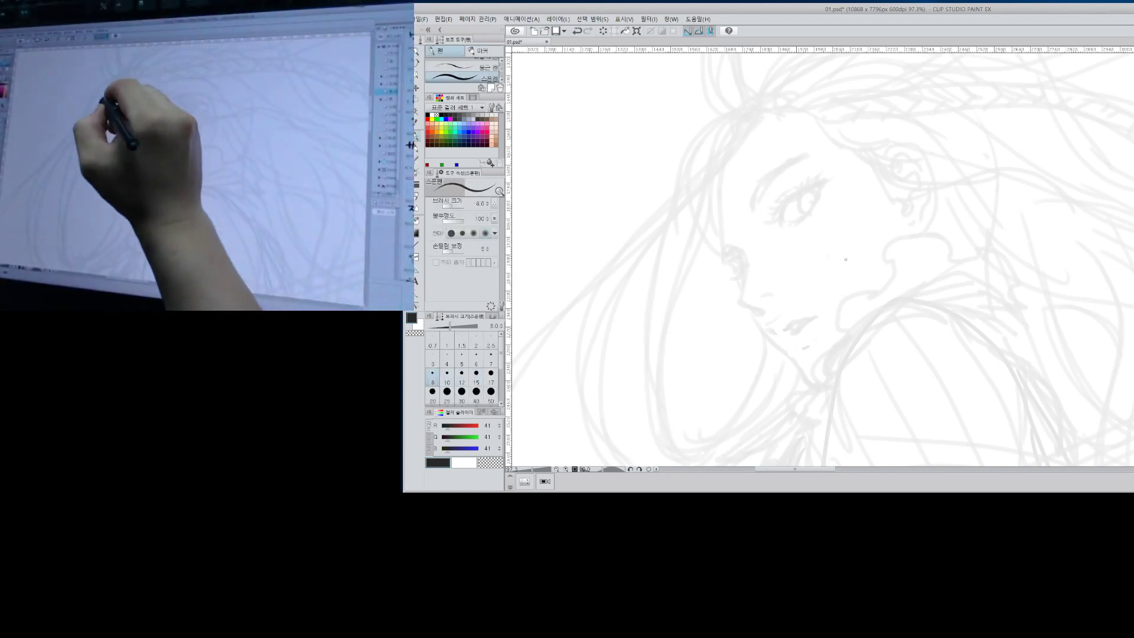
mouse_move(741, 125)
left_mouse_down()
mouse_move(725, 157)
mouse_move(721, 255)
left_mouse_up()
key("ctrl+z")
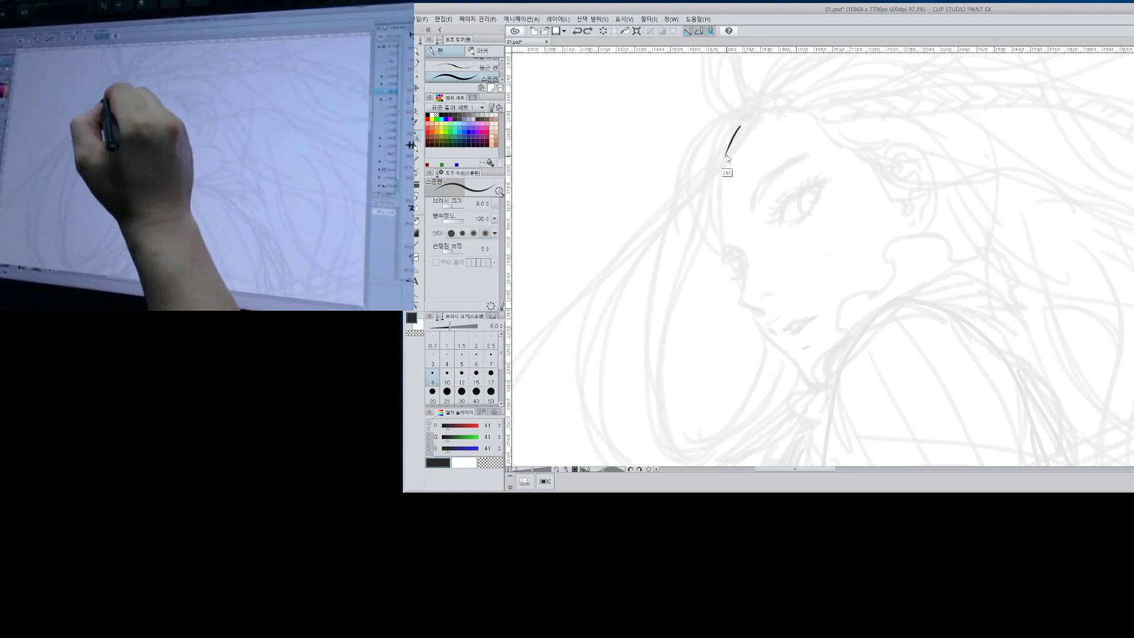
key("ctrl+z")
mouse_move(735, 135)
left_mouse_down()
mouse_move(721, 162)
mouse_move(722, 251)
mouse_move(709, 176)
mouse_move(714, 205)
mouse_move(733, 183)
mouse_move(726, 225)
mouse_move(748, 238)
mouse_move(755, 221)
left_mouse_up()
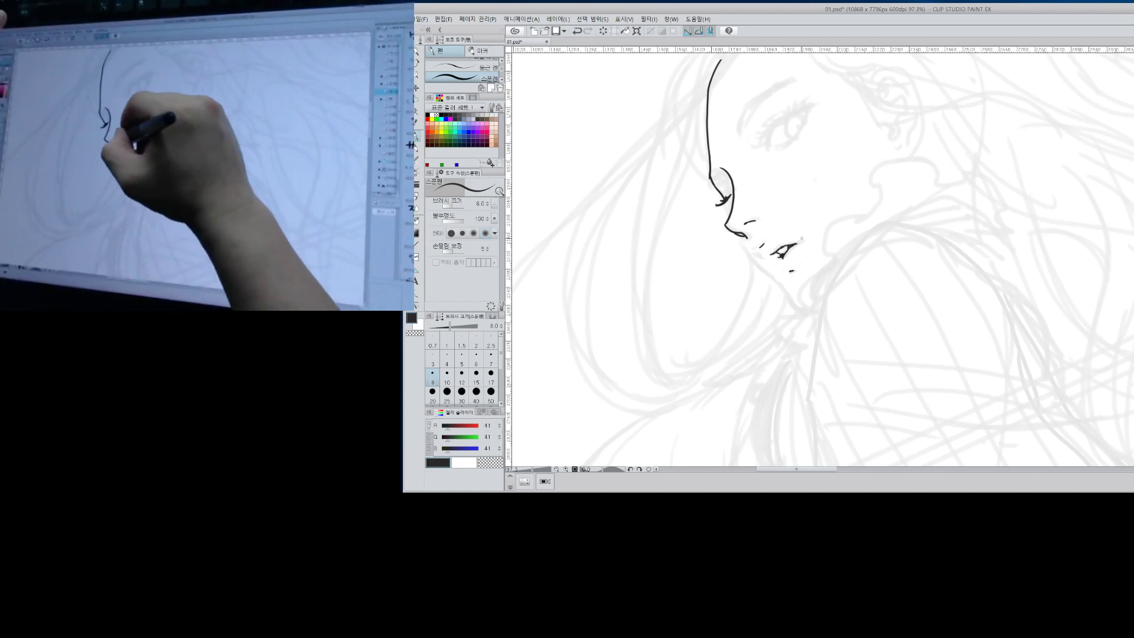
Add lashes to the far eye and ink the face contour from the nose down to the chin.
key("ctrl+z")
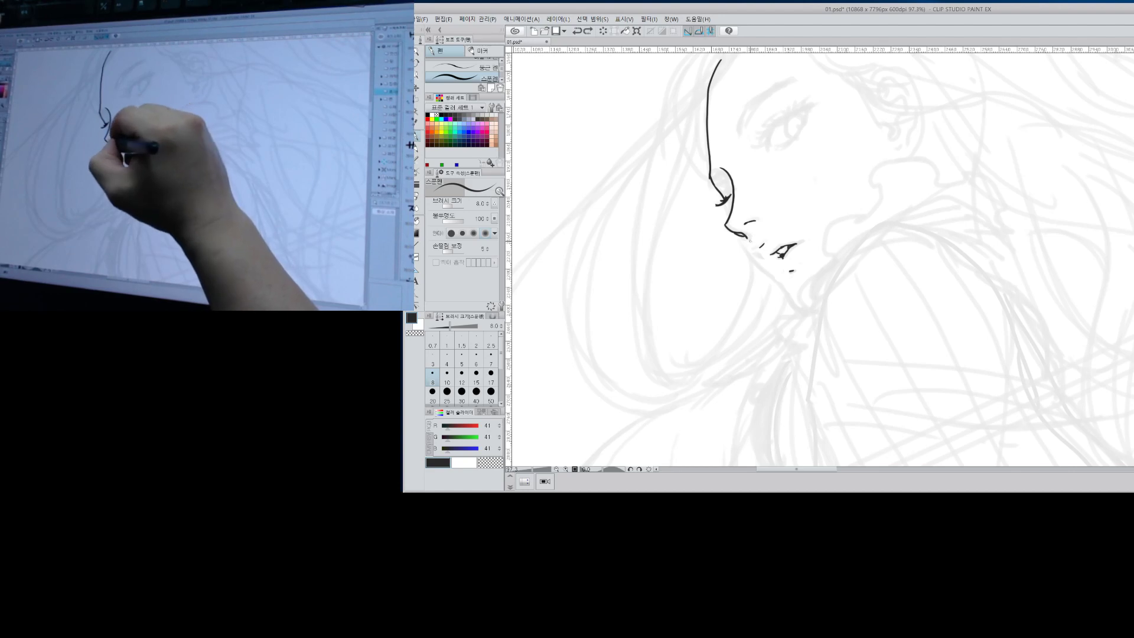
left_click_drag(720, 197, 730, 192)
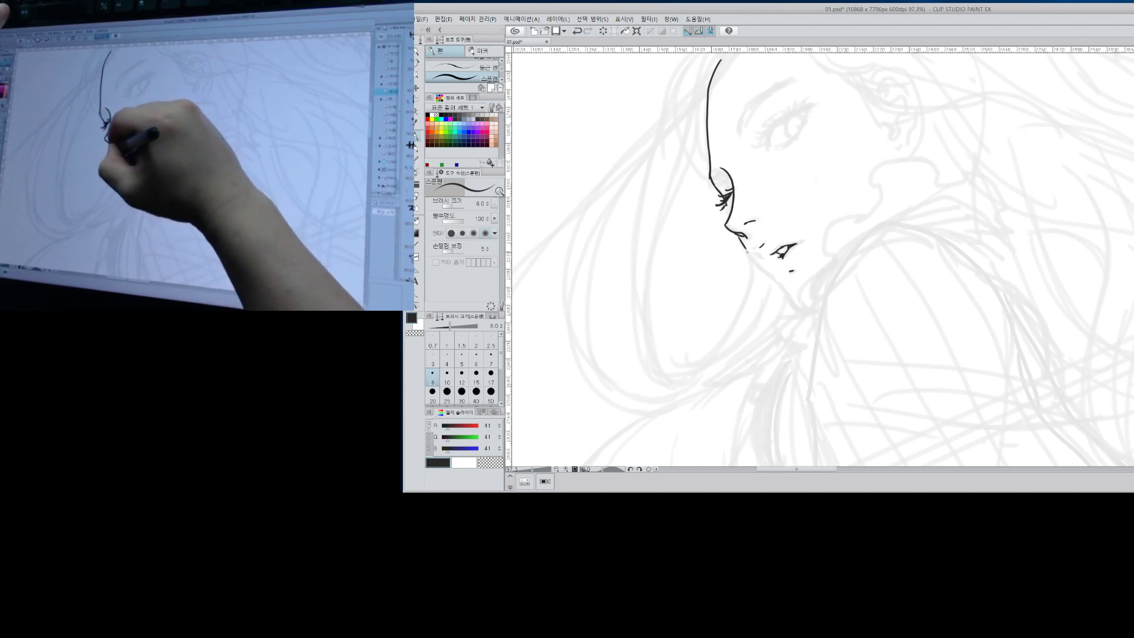
left_click_drag(746, 253, 807, 304)
key("ctrl+z")
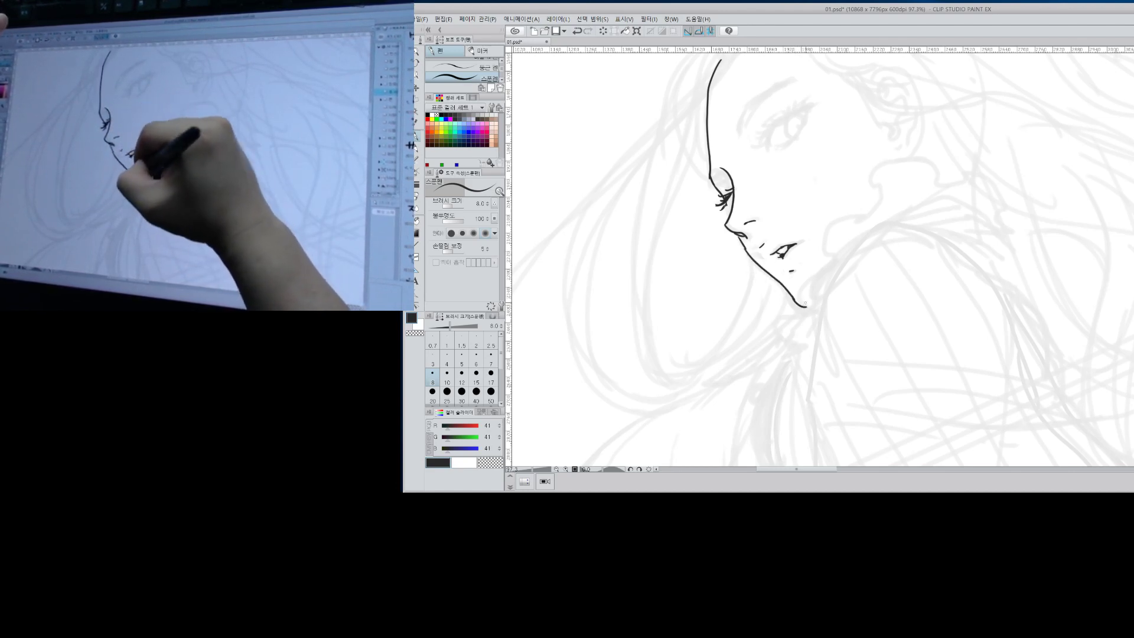
Ink the near eye with its iris and lashes, detail the far eyelid, and outline the near eyebrow.
left_click_drag(882, 206, 907, 299)
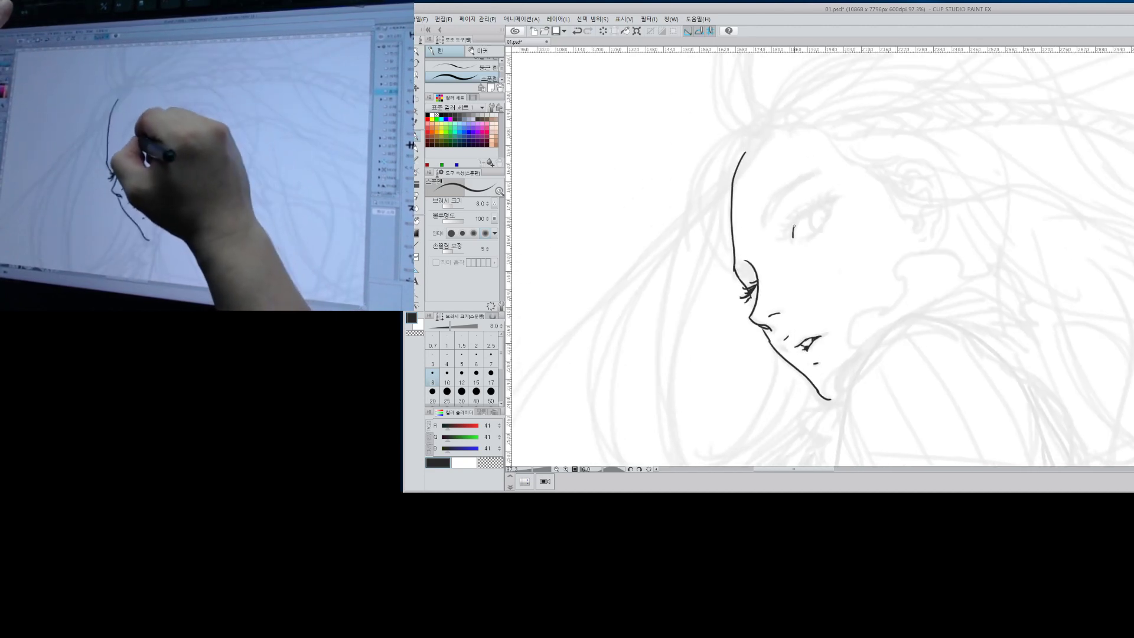
left_click_drag(794, 226, 830, 202)
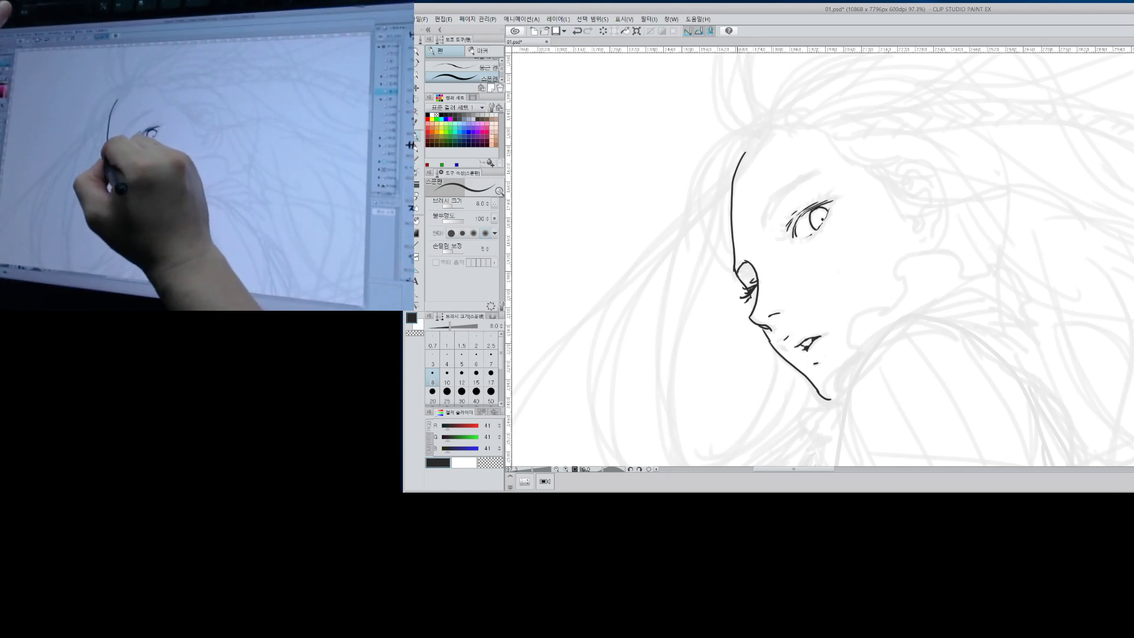
left_click_drag(750, 267, 741, 276)
left_click_drag(764, 225, 795, 181)
left_click_drag(767, 223, 816, 174)
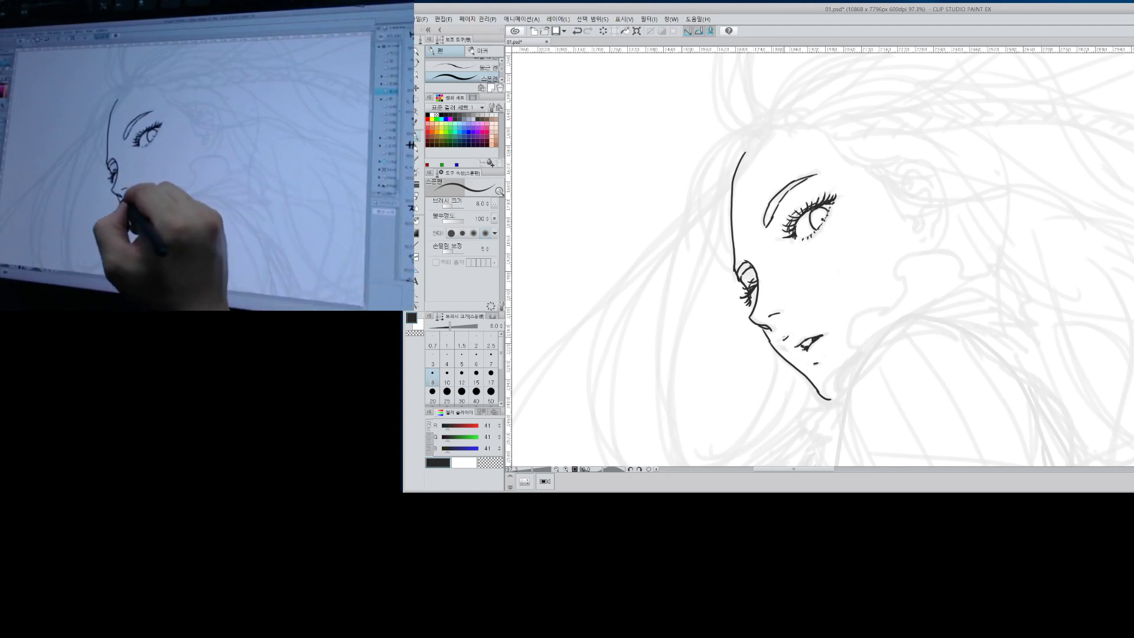
Ink the ear with its inner folds and the wavy collar edge running from below the ear toward the chin.
mouse_move(898, 170)
left_mouse_down()
mouse_move(946, 192)
mouse_move(942, 228)
mouse_move(905, 177)
mouse_move(935, 209)
mouse_move(936, 229)
mouse_move(927, 229)
left_mouse_up()
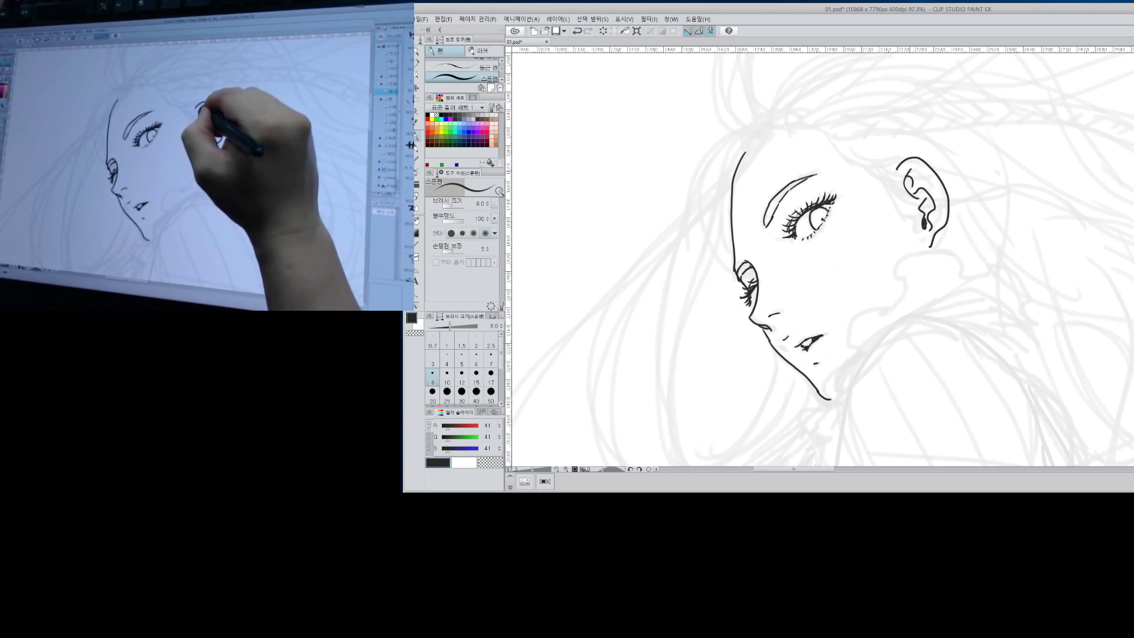
mouse_move(908, 167)
left_mouse_down()
mouse_move(932, 183)
mouse_move(941, 217)
left_mouse_up()
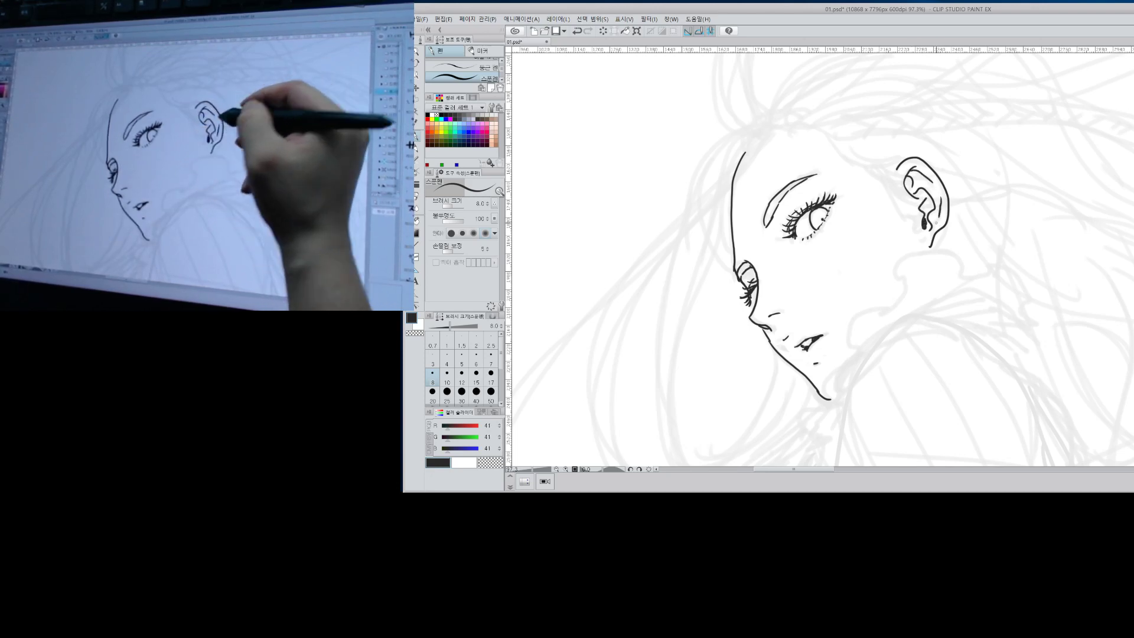
mouse_move(904, 265)
left_mouse_down()
mouse_move(898, 294)
mouse_move(862, 314)
left_mouse_up()
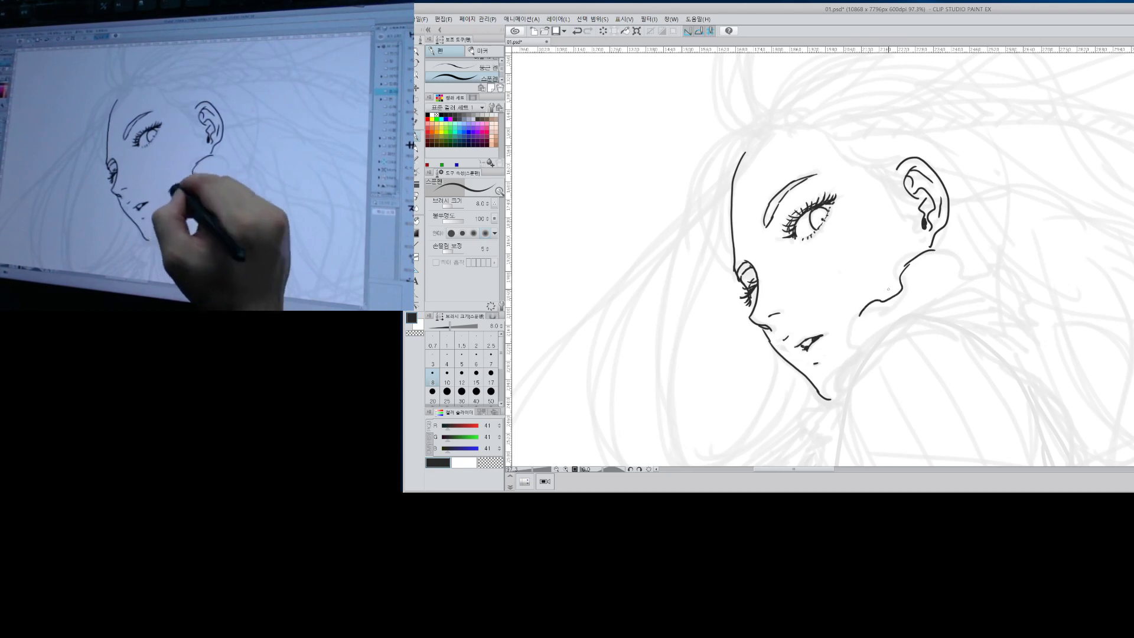
key("ctrl+z")
mouse_move(907, 264)
left_mouse_down()
mouse_move(854, 318)
mouse_move(853, 359)
left_mouse_up()
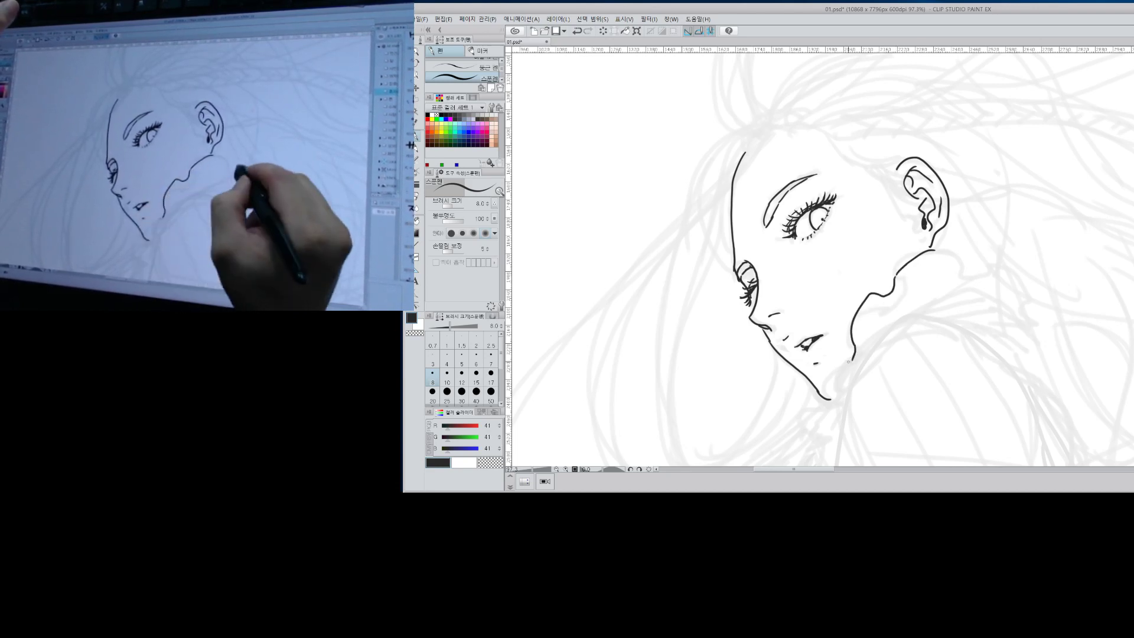
Ink the collar's ruffled rear edge with its folds and the shoulder curve running beneath the collar.
mouse_move(933, 250)
left_mouse_down()
mouse_move(979, 261)
mouse_move(981, 277)
mouse_move(994, 265)
mouse_move(1013, 305)
left_mouse_up()
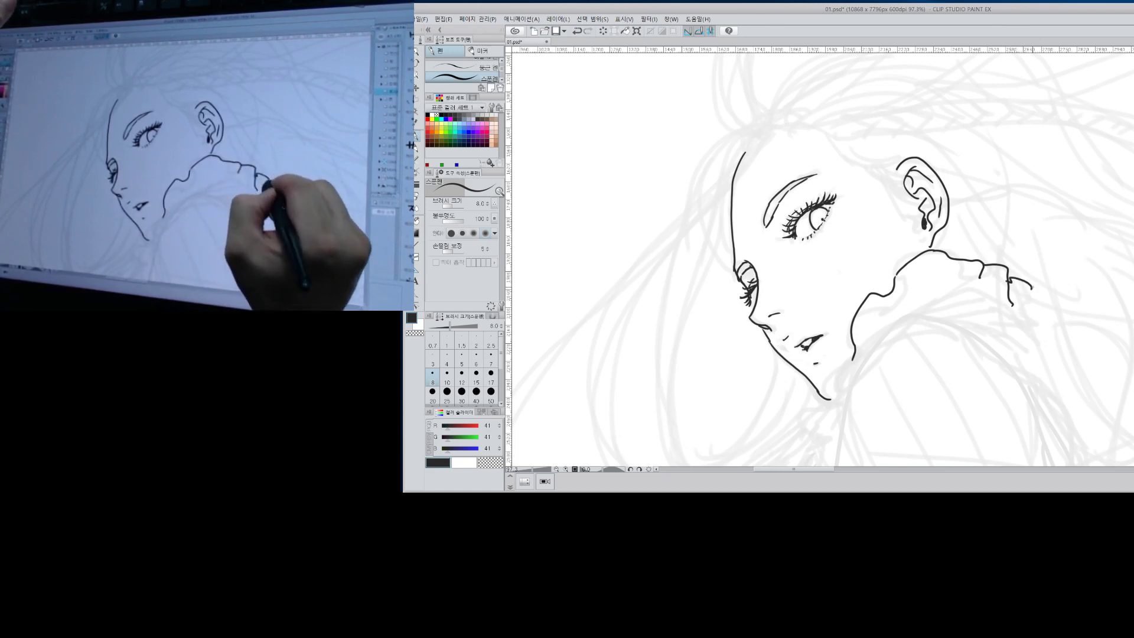
left_click_drag(1008, 277, 1020, 315)
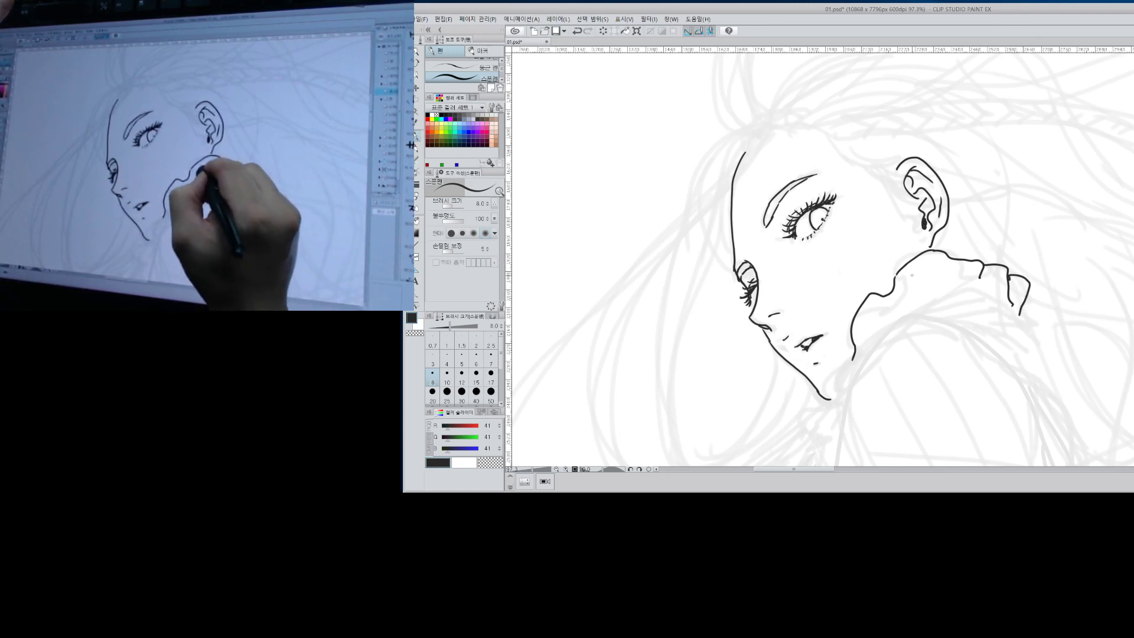
mouse_move(853, 360)
left_mouse_down()
mouse_move(880, 330)
mouse_move(951, 329)
left_mouse_up()
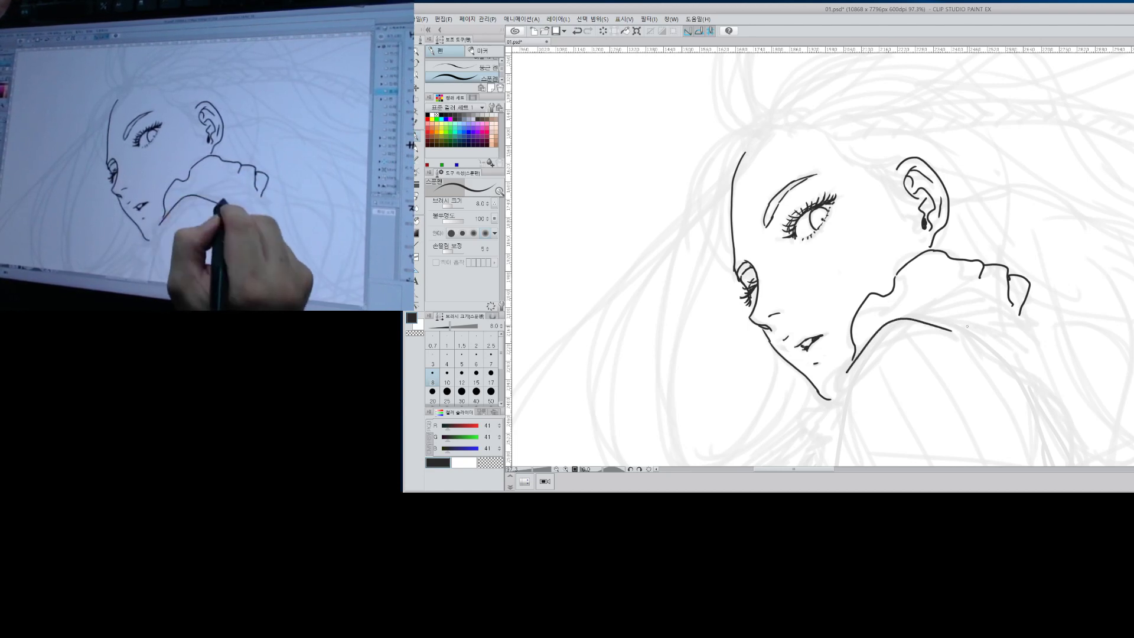
left_click_drag(913, 397, 894, 286)
key("ctrl+z")
left_click_drag(835, 247, 810, 288)
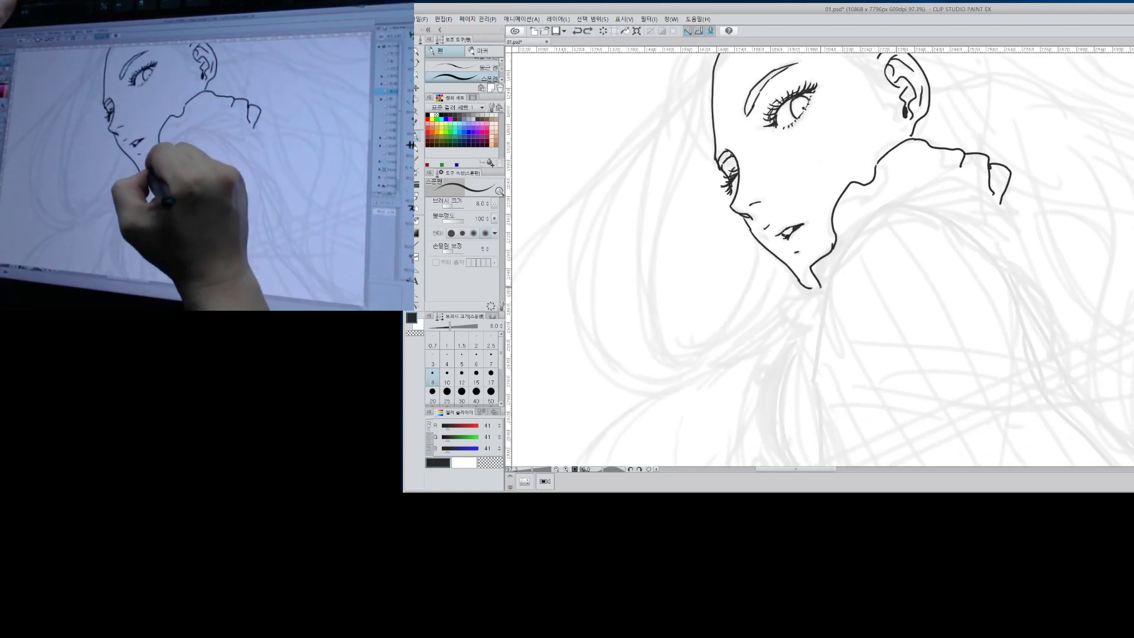
key("ctrl+z")
mouse_move(835, 247)
left_mouse_down()
mouse_move(805, 282)
mouse_move(816, 300)
mouse_move(874, 217)
mouse_move(945, 216)
left_mouse_up()
Ink the body's front contour from the collar's front end below the chin down toward the chest.
left_click_drag(830, 270, 792, 371)
key("ctrl+z")
mouse_move(832, 269)
left_mouse_down()
mouse_move(807, 421)
mouse_move(821, 450)
left_mouse_up()
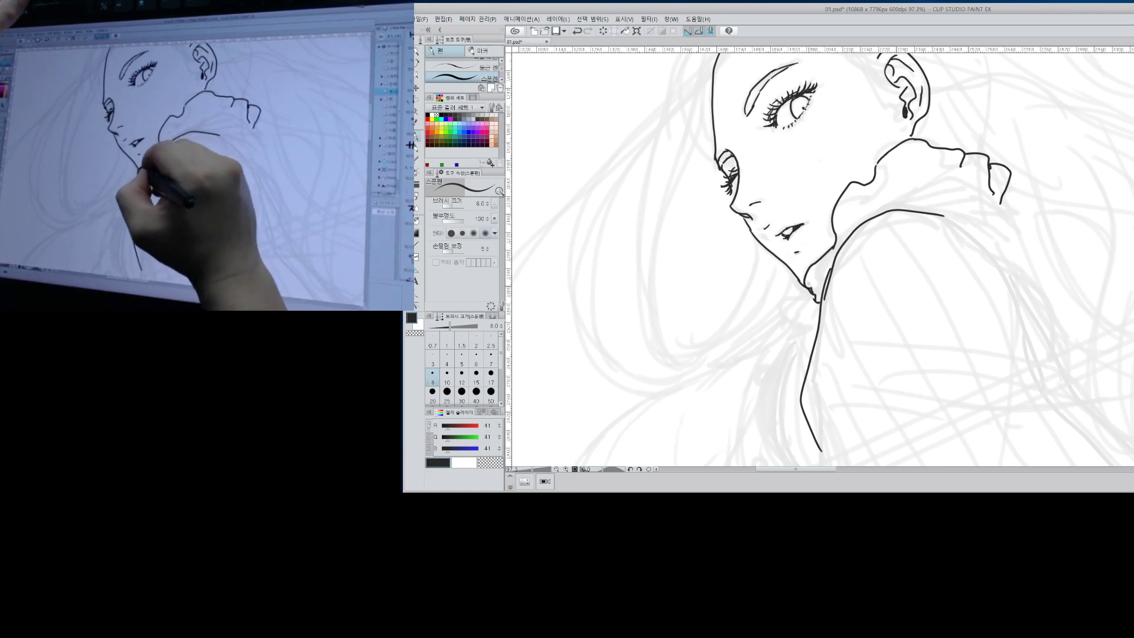
Erase the overlapping lines at the chin and re-ink the chin so it meets the front of the collar.
key("e")
mouse_move(810, 296)
left_mouse_down()
mouse_move(840, 229)
mouse_move(825, 283)
mouse_move(810, 289)
mouse_move(825, 282)
left_mouse_up()
key("p")
key("ctrl+z")
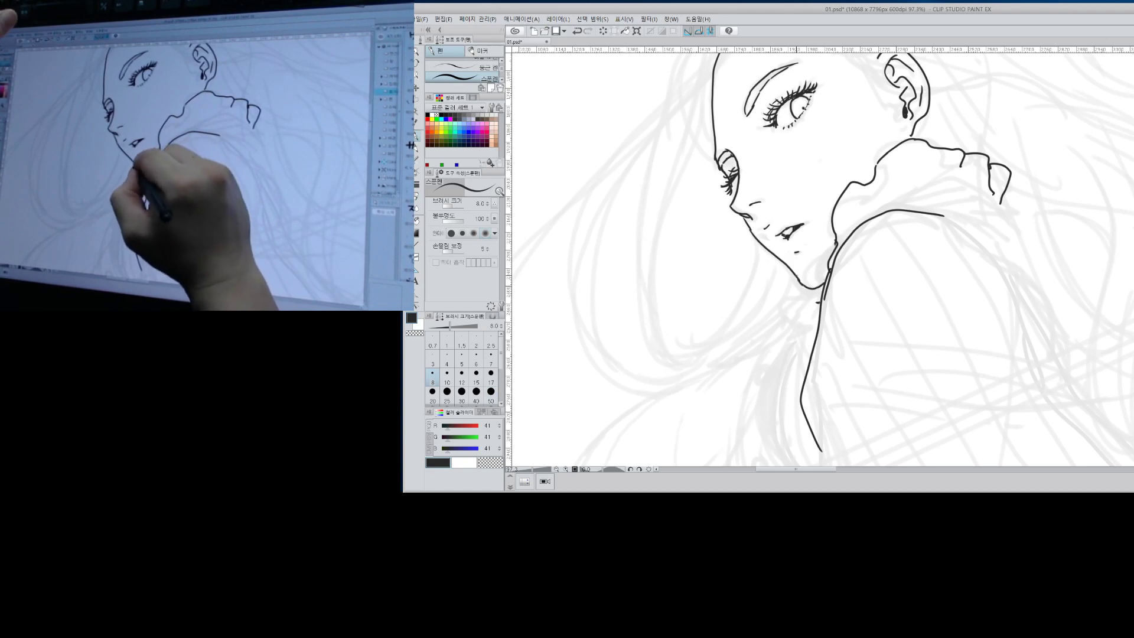
key("e")
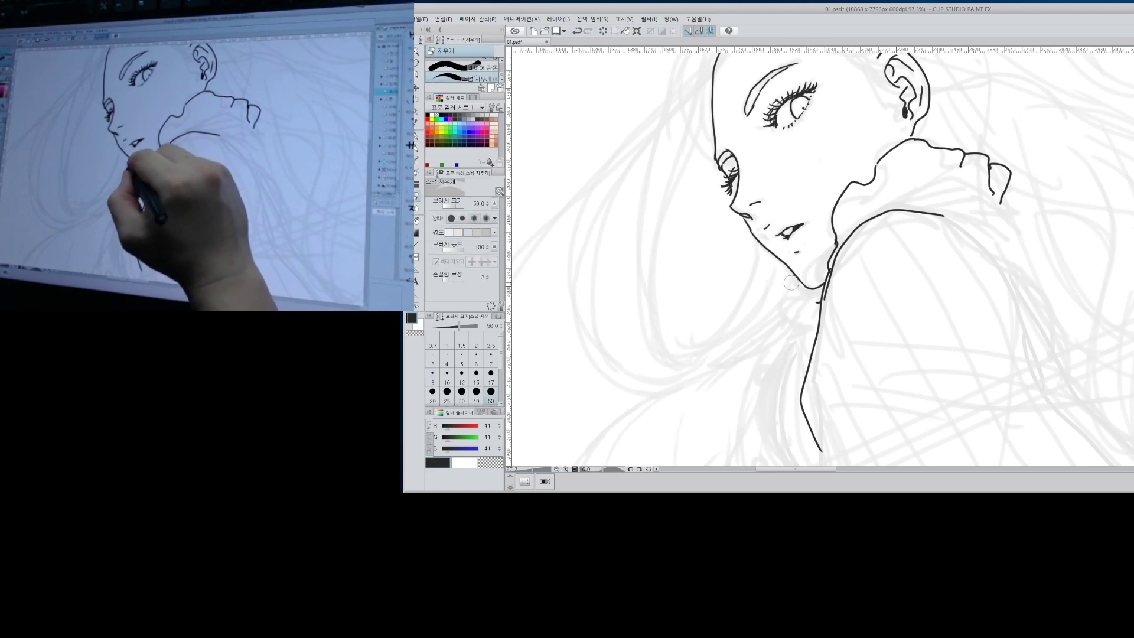
key("p")
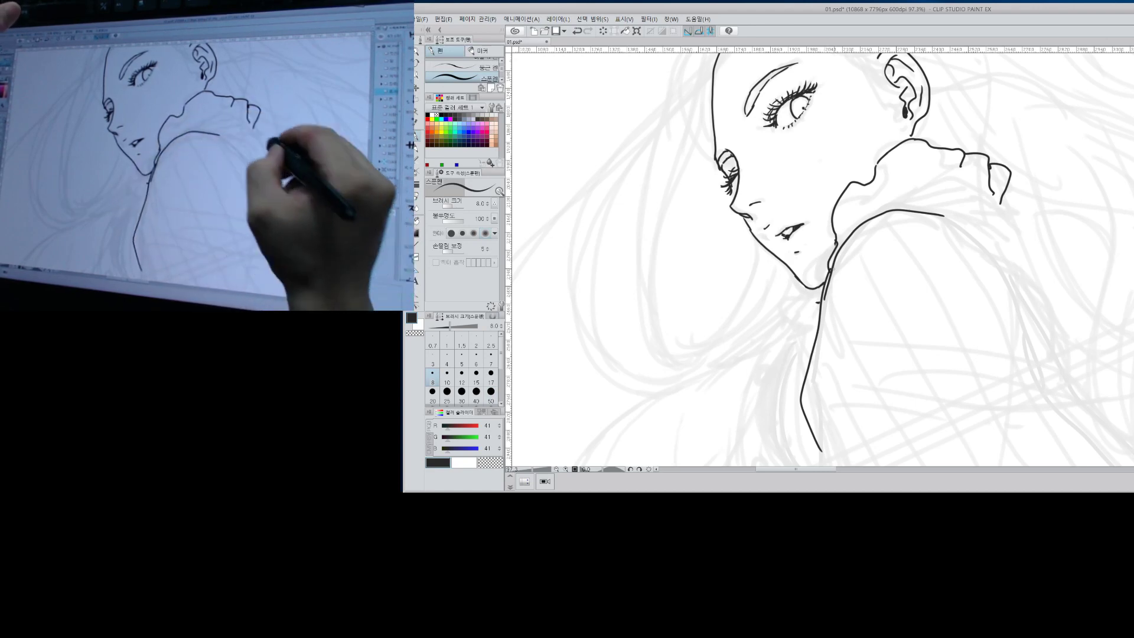
Ink the collar's lower edge as a curve from the shoulder line to the ruffle's rear end.
mouse_move(880, 211)
left_mouse_down()
mouse_move(952, 195)
mouse_move(991, 206)
left_mouse_up()
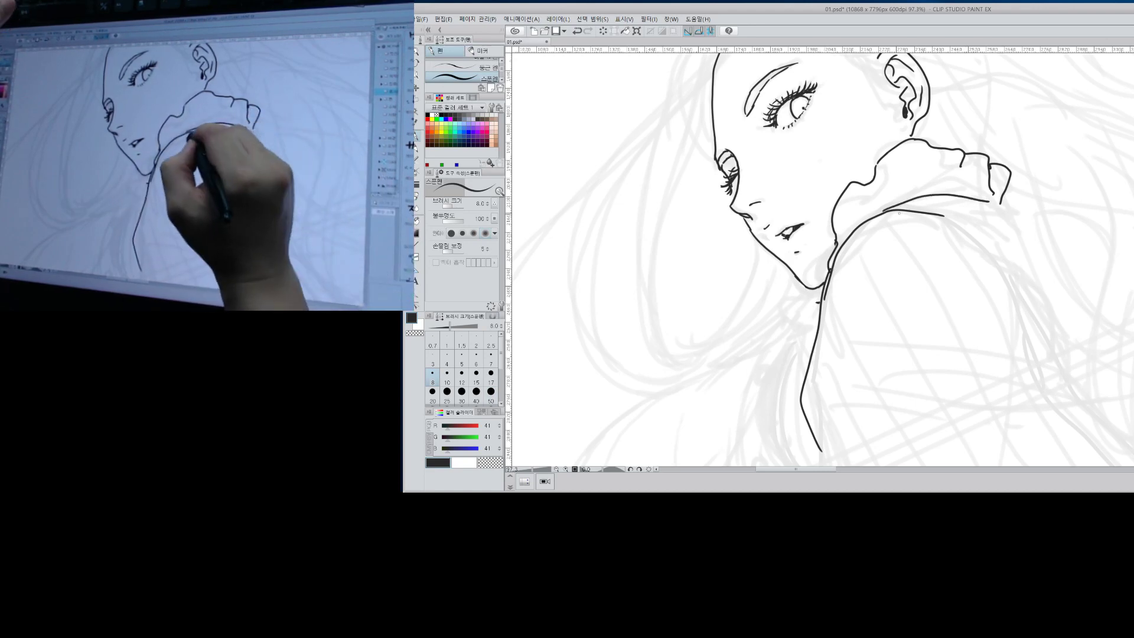
key("ctrl+z")
mouse_move(881, 210)
left_mouse_down()
mouse_move(944, 193)
mouse_move(897, 204)
mouse_move(1001, 210)
left_mouse_up()
key("ctrl+z")
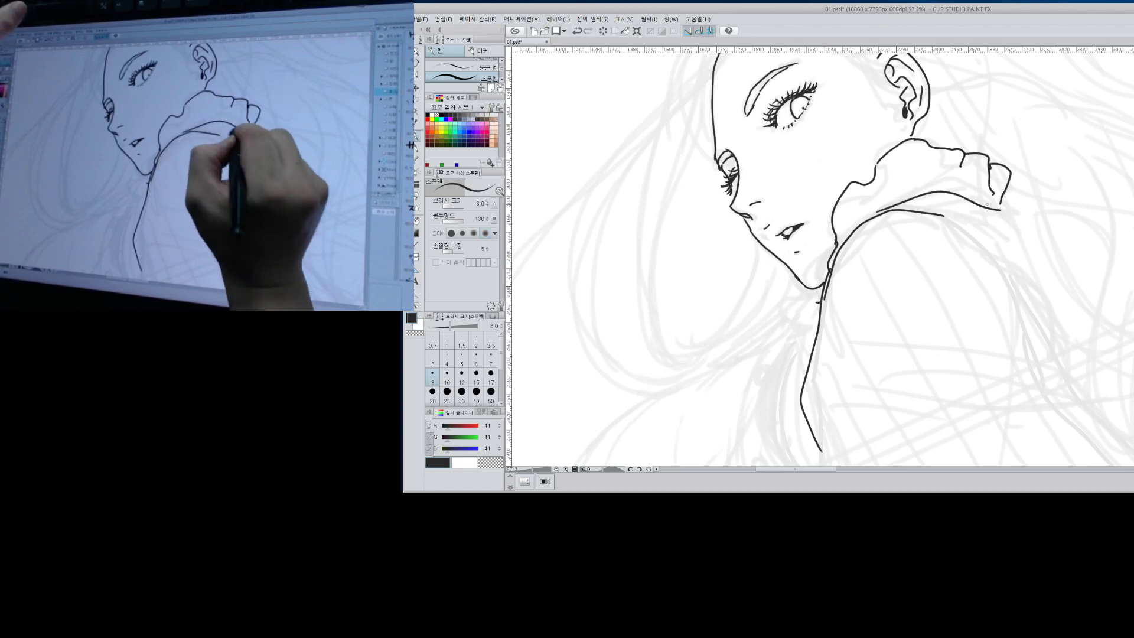
Add small circles and dots along the collar's scalloped upper edge as a lace pattern.
left_click_drag(844, 205, 857, 195)
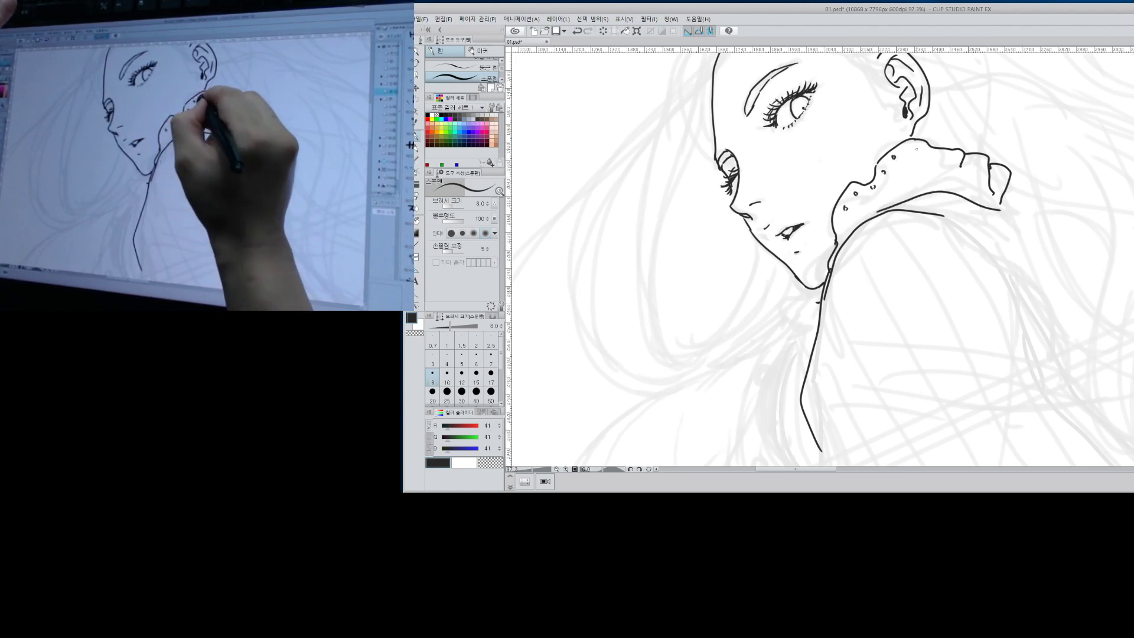
left_click_drag(929, 154, 968, 163)
left_click(978, 161)
left_click(993, 171)
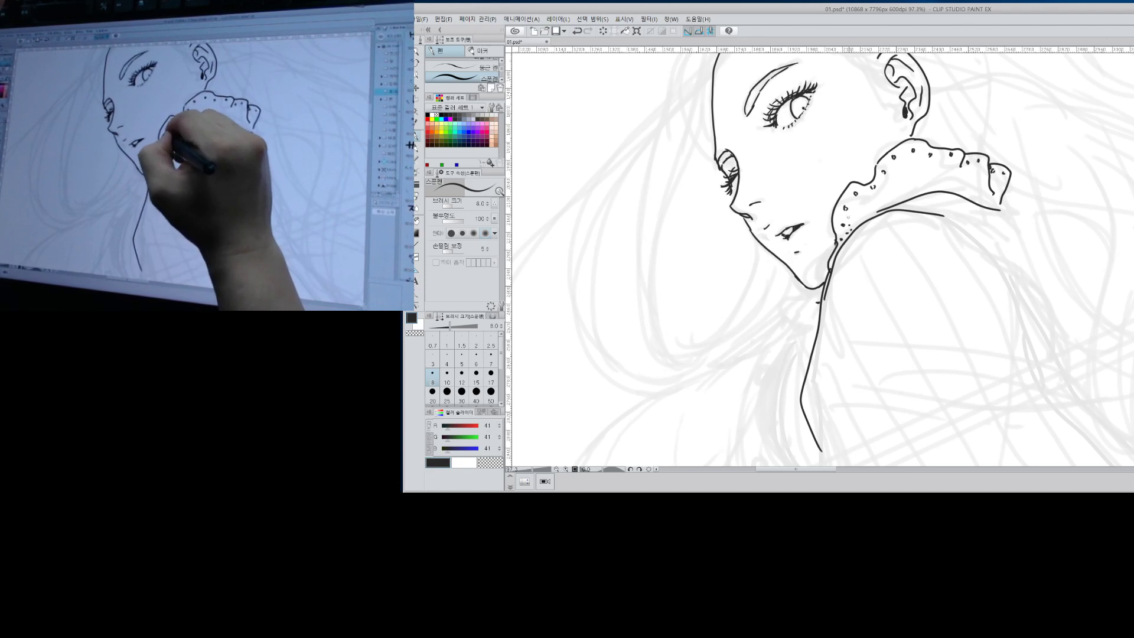
left_click(849, 225)
left_click(872, 194)
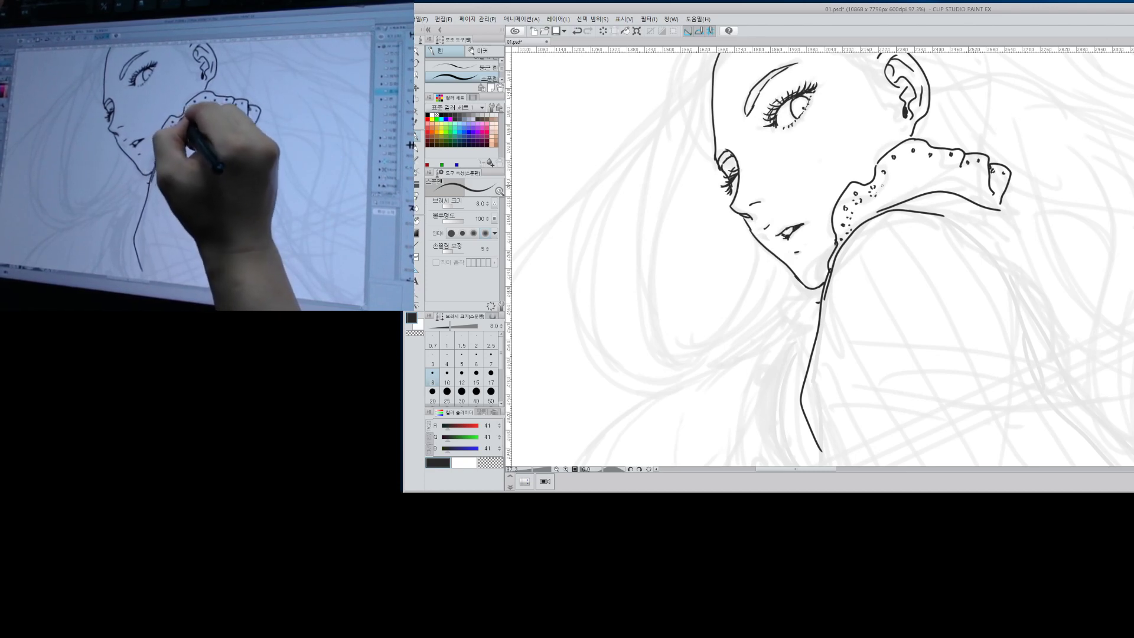
left_click(884, 179)
left_click(895, 161)
left_click(910, 158)
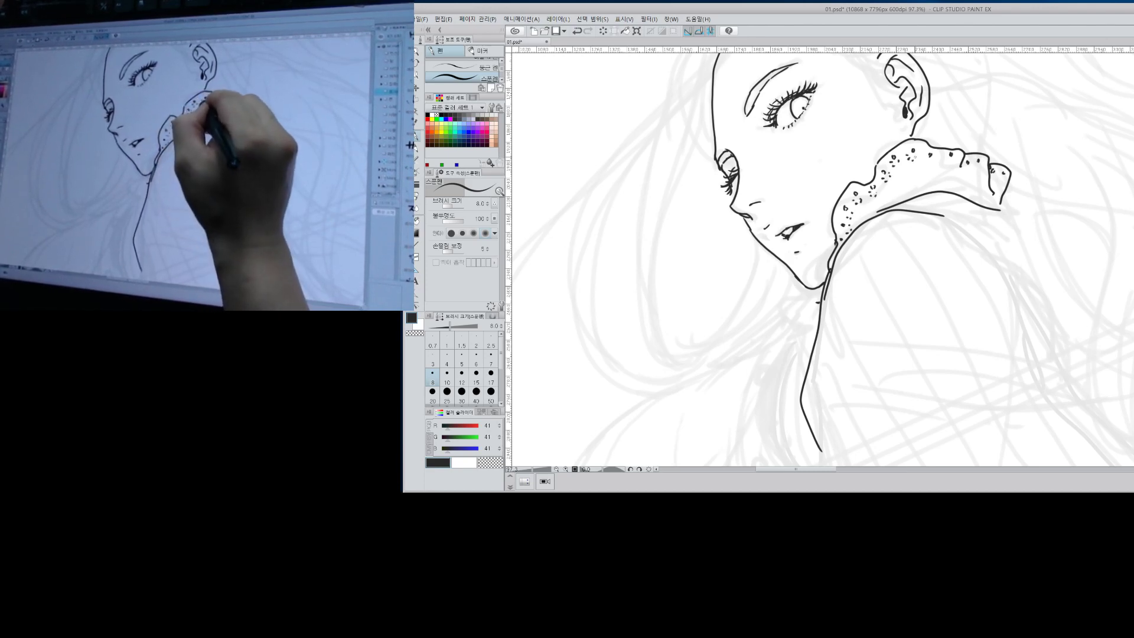
left_click(948, 159)
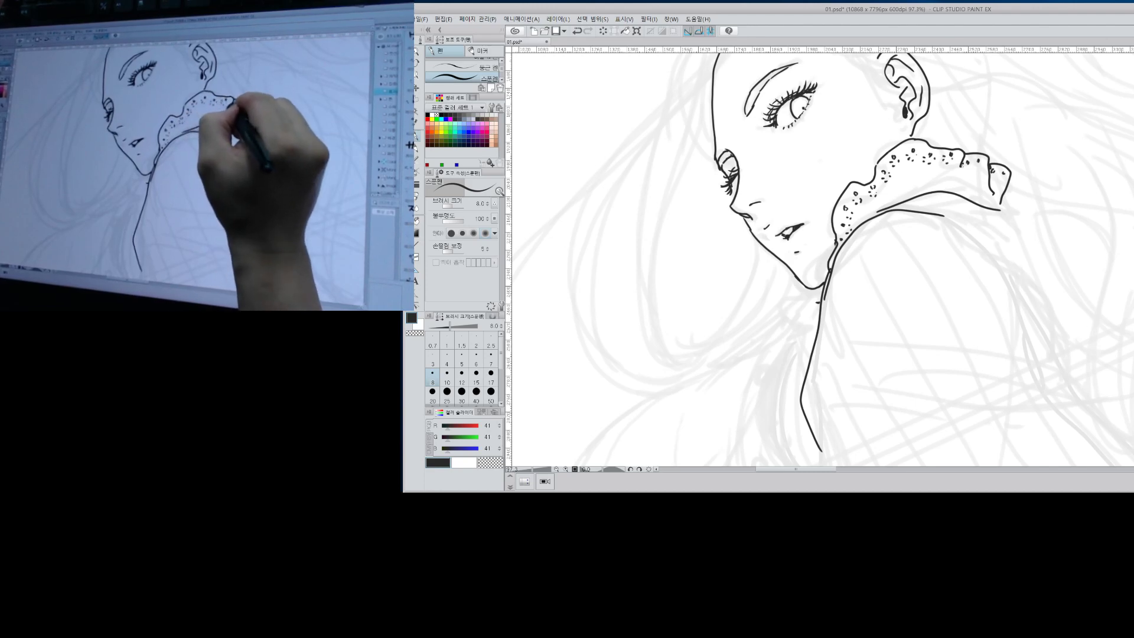
left_click(965, 169)
left_click(977, 169)
left_click(996, 176)
left_click(1002, 181)
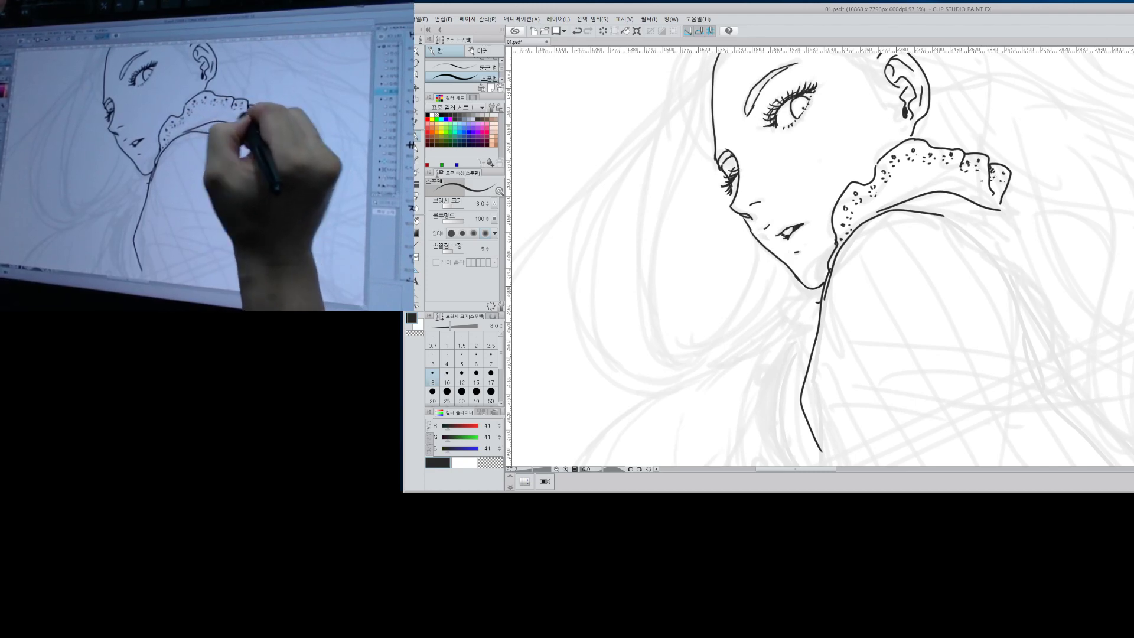
Fill the rest of the collar band with scattered dots from the front end to the rear folds.
left_click(856, 220)
left_click(864, 211)
left_click(872, 206)
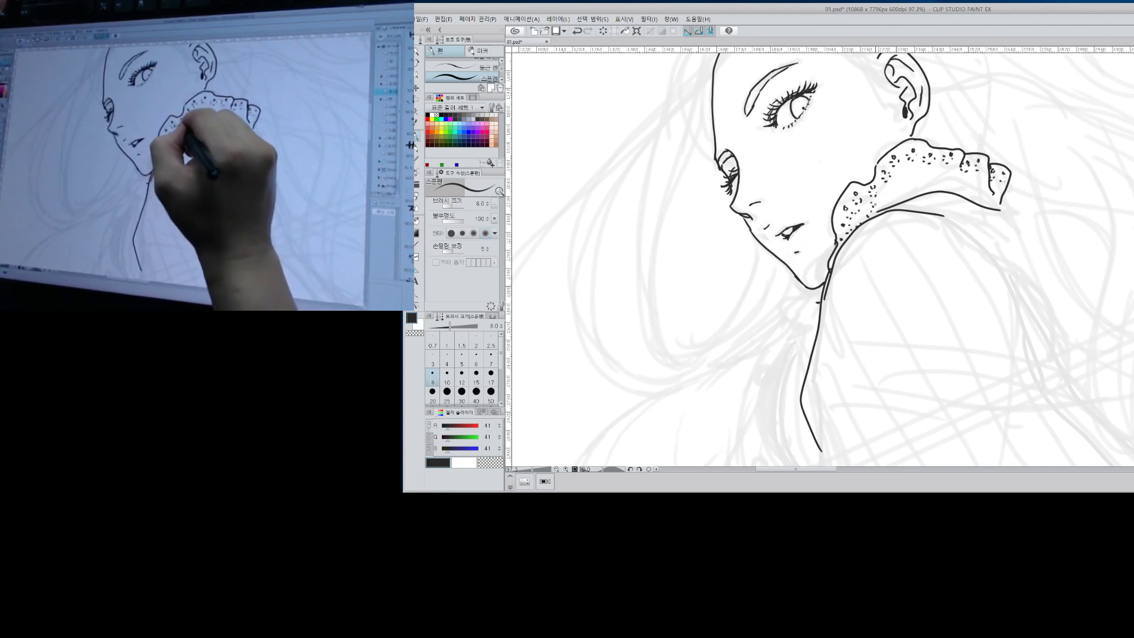
left_click(884, 203)
left_click(891, 192)
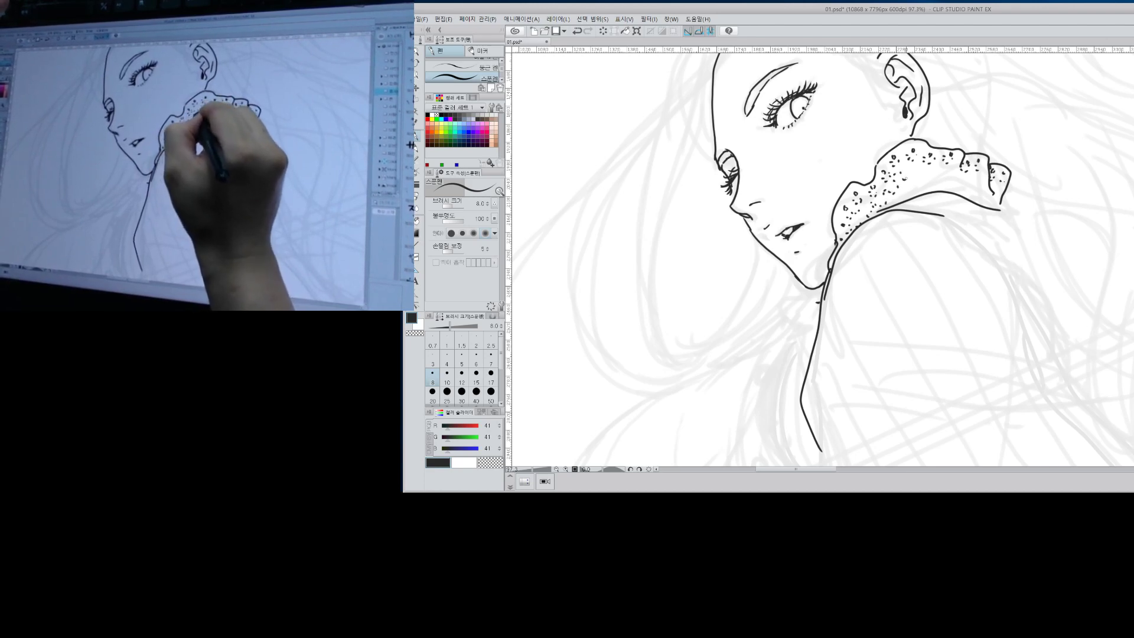
left_click(913, 176)
left_click(916, 180)
left_click(925, 180)
left_click(935, 177)
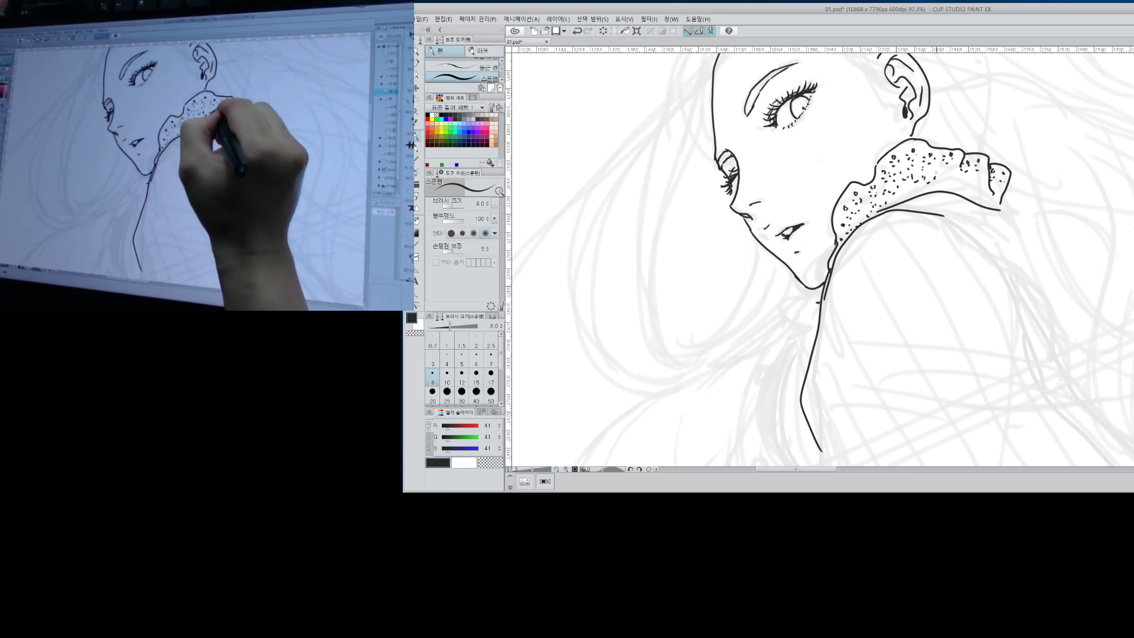
left_click(956, 176)
left_click(964, 184)
left_click(971, 180)
left_click(979, 188)
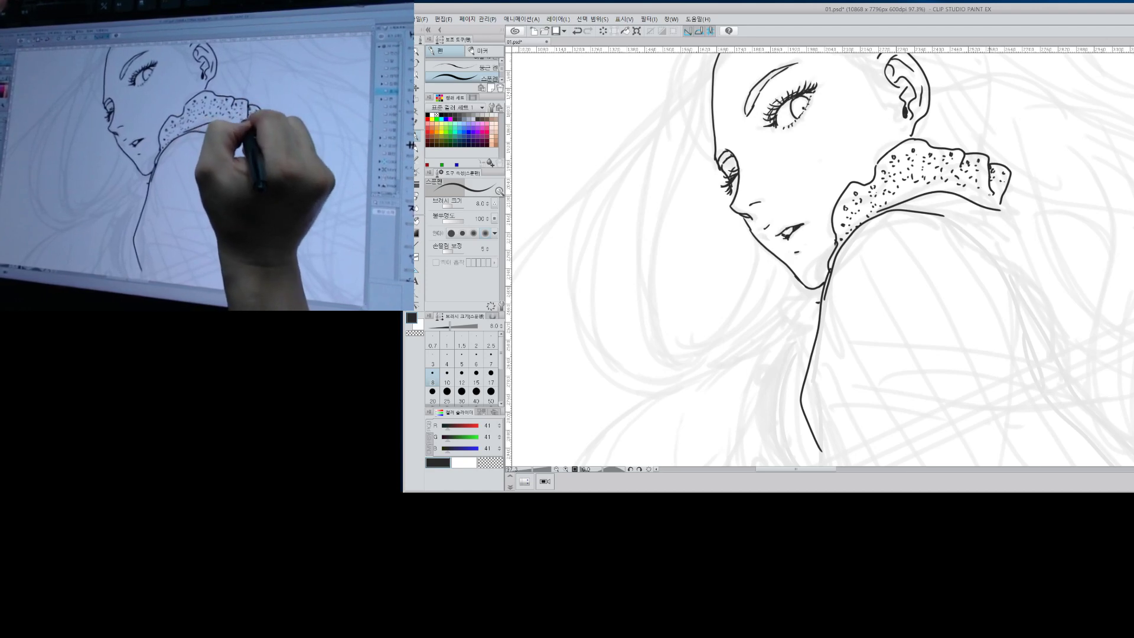
Erase the lower part of the front contour line below the chin.
key("alt+space")
left_click(1030, 198)
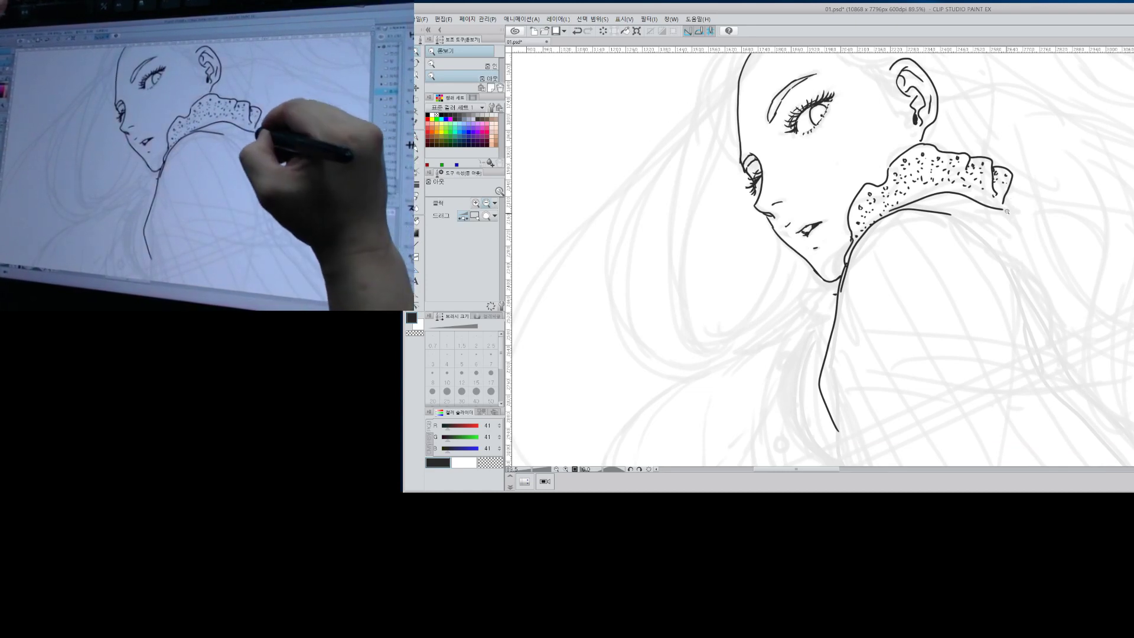
left_click(1004, 204)
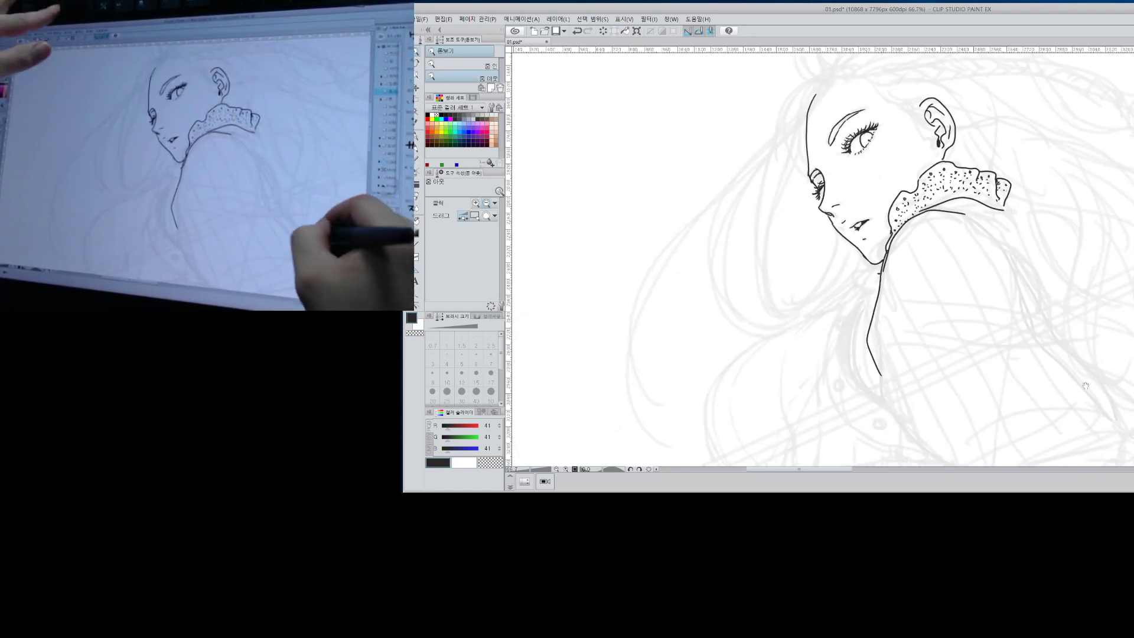
mouse_move(967, 212)
left_mouse_down()
mouse_move(884, 186)
mouse_move(939, 184)
mouse_move(949, 225)
mouse_move(874, 189)
left_mouse_up()
key("p")
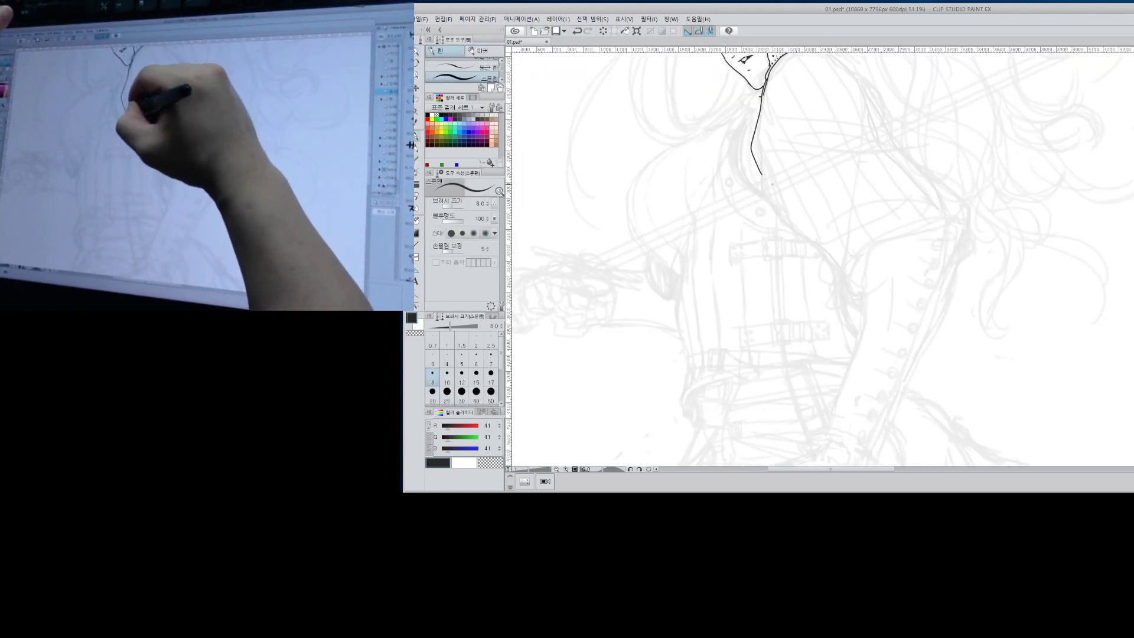
key("e")
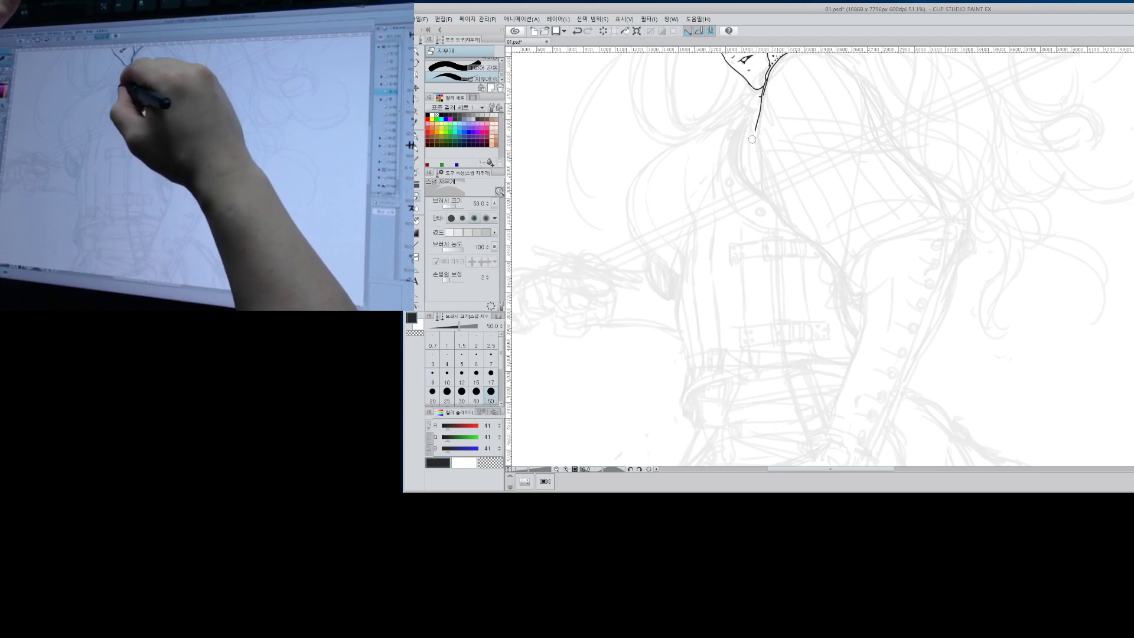
left_click_drag(761, 112, 759, 163)
Re-ink the front contour from below the chin down along the sketch to the crook of the elbow.
key("p")
left_click_drag(762, 97, 775, 155)
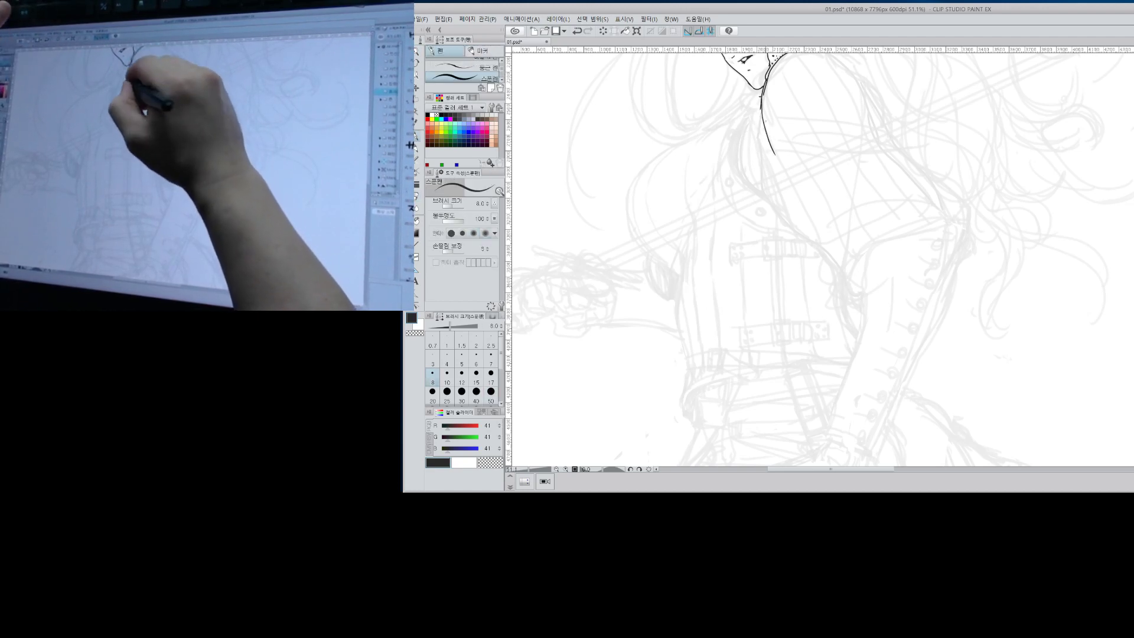
key("ctrl+z")
mouse_move(761, 108)
left_mouse_down()
mouse_move(764, 137)
mouse_move(846, 271)
left_mouse_up()
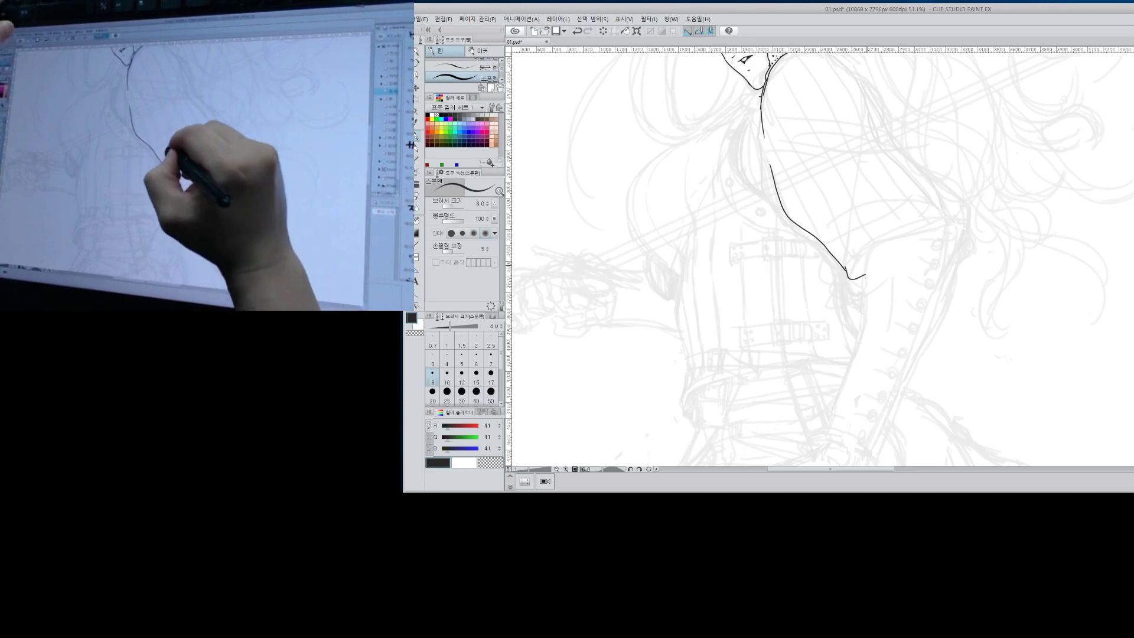
key("ctrl+z")
left_click_drag(774, 177, 855, 282)
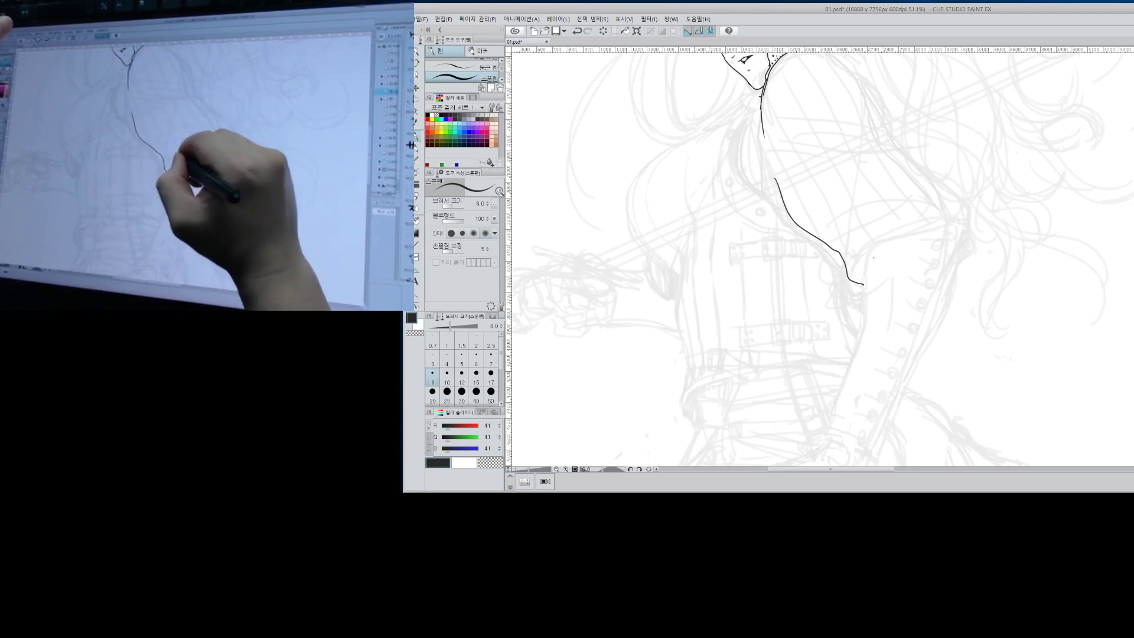
key("ctrl+z")
left_click_drag(770, 175, 832, 255)
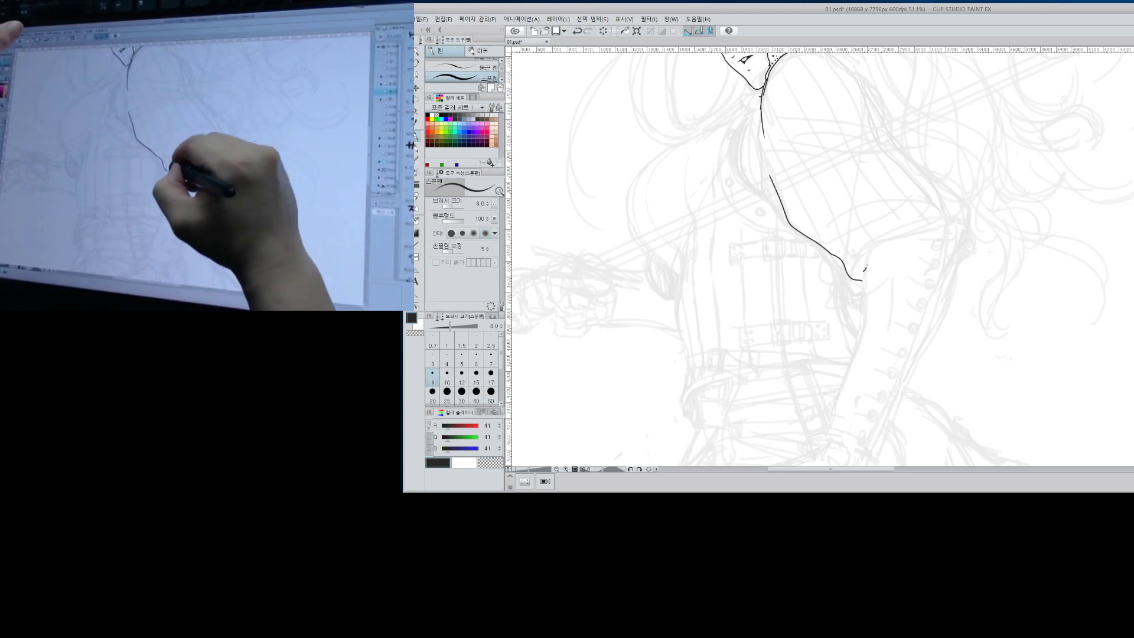
Ink the elbow crease, the back of the upper arm and both forearm edges down to the wrist.
left_click_drag(919, 225, 924, 224)
mouse_move(847, 69)
left_mouse_down()
mouse_move(891, 104)
mouse_move(904, 155)
mouse_move(890, 182)
mouse_move(952, 300)
mouse_move(940, 365)
left_mouse_up()
left_click_drag(971, 318, 991, 171)
left_click_drag(960, 216, 906, 316)
key("ctrl+z")
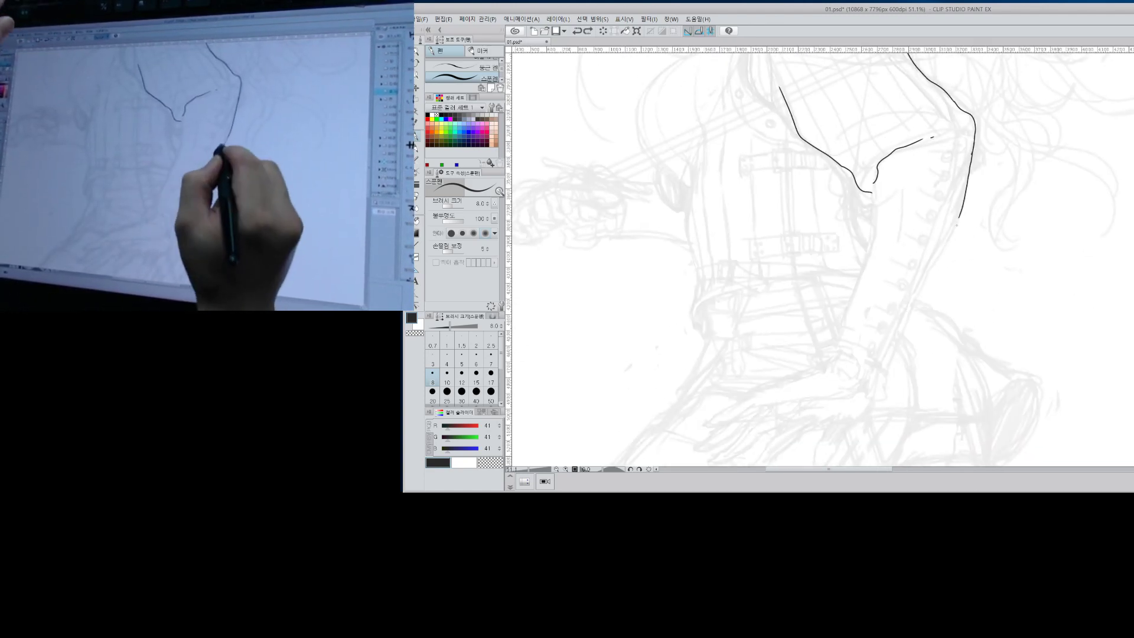
left_click_drag(960, 215, 892, 363)
left_click_drag(881, 168, 836, 339)
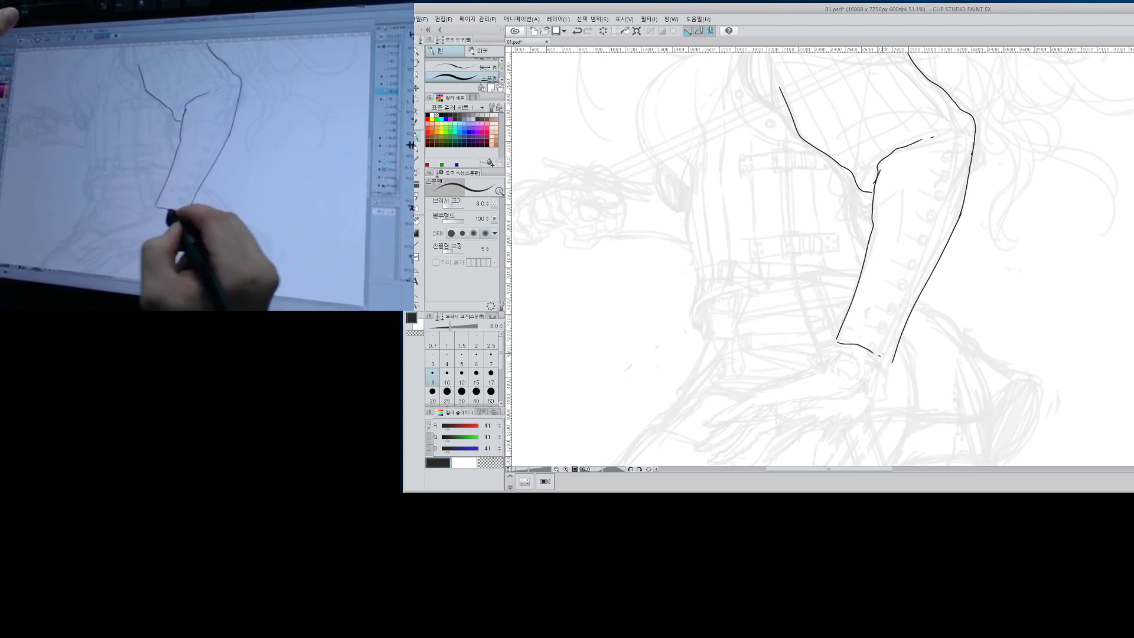
Ink the ruffled cuff at the wrist and a seam line alongside the forearm's outer edge.
left_click_drag(836, 342, 822, 357)
key("ctrl+z")
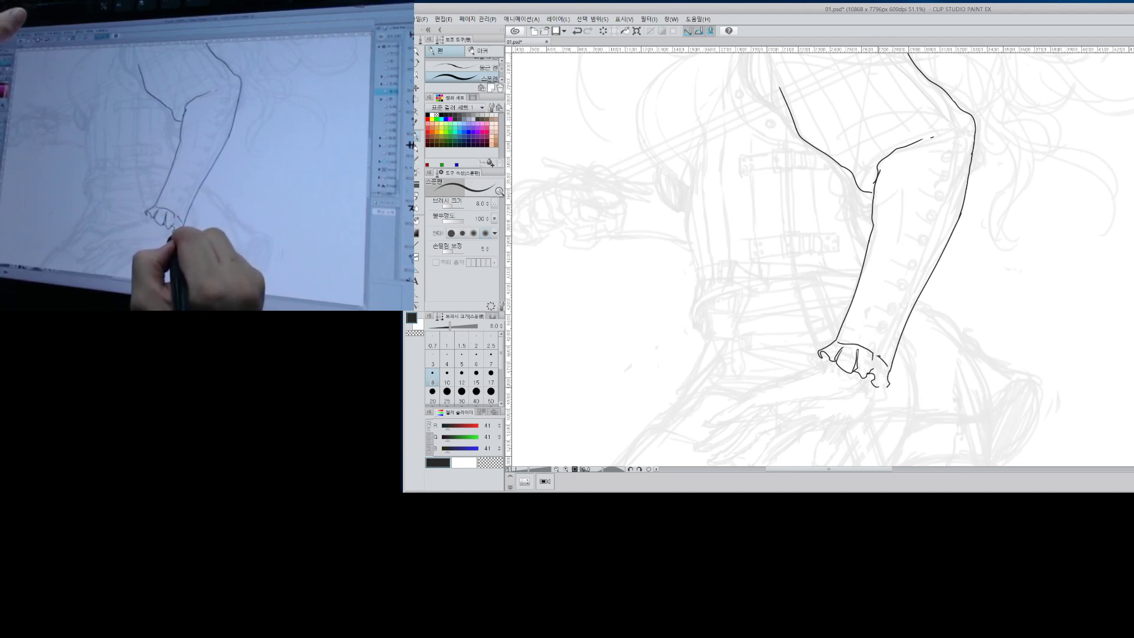
mouse_move(822, 366)
left_mouse_down()
mouse_move(853, 342)
mouse_move(872, 345)
left_mouse_up()
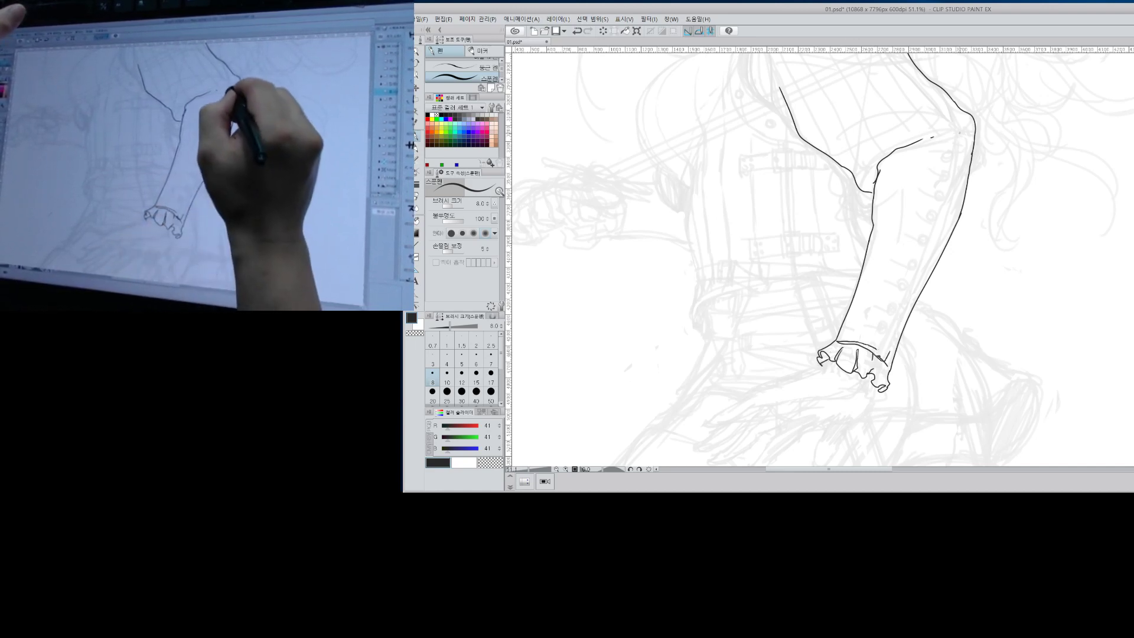
mouse_move(958, 126)
left_mouse_down()
mouse_move(944, 219)
mouse_move(956, 187)
mouse_move(887, 356)
left_mouse_up()
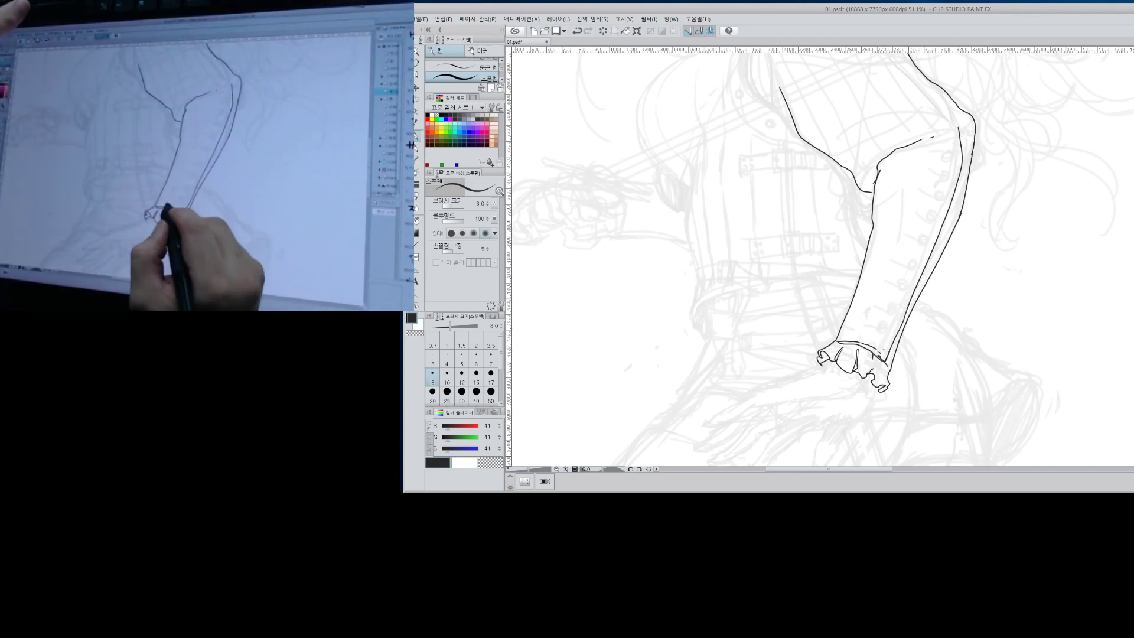
Erase the doubled line at the wrist and the fold lines inside the ruffled cuff.
key("e")
left_click_drag(842, 343, 884, 345)
key("p")
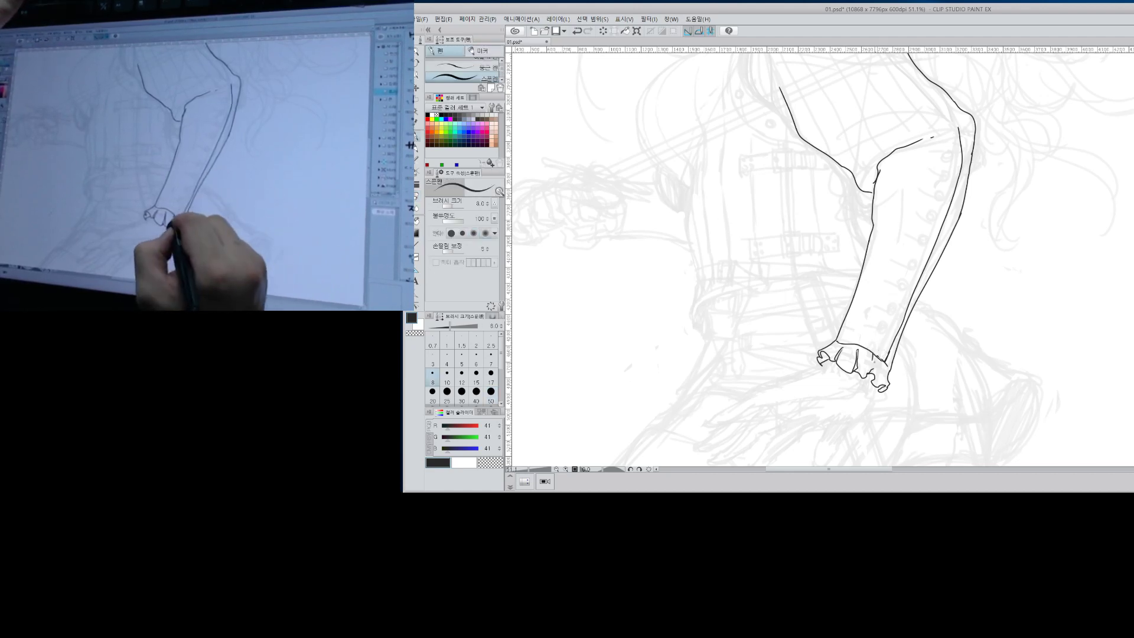
key("e")
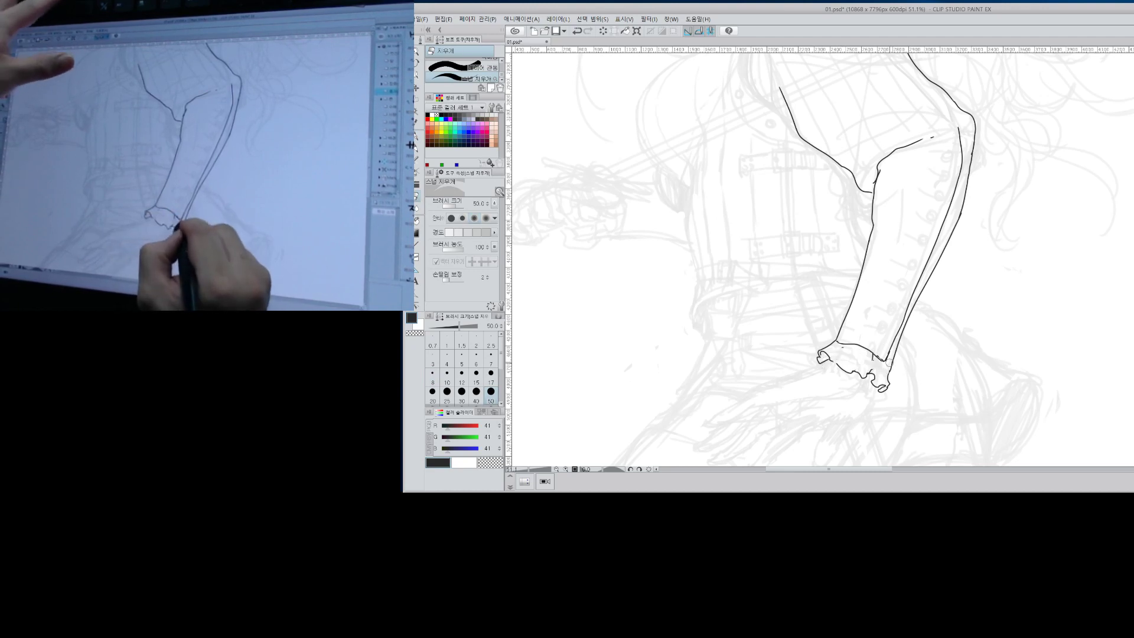
Ink a row of small round buttons along the forearm's outer seam, from the cuff up to the elbow.
key("p")
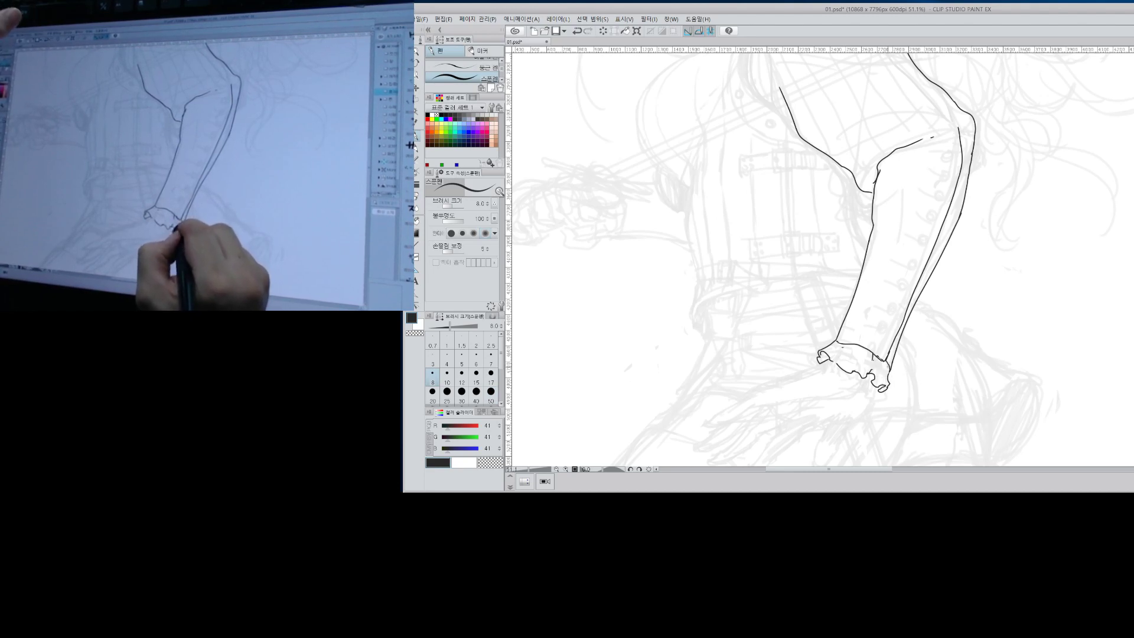
left_click_drag(885, 347, 883, 353)
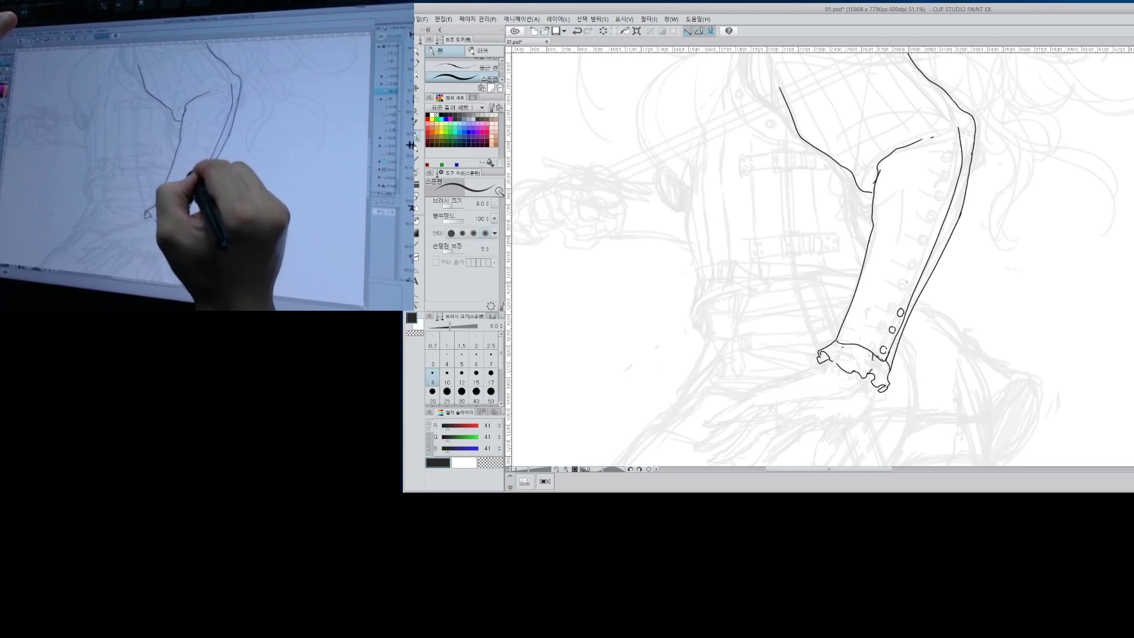
left_click_drag(907, 289, 944, 203)
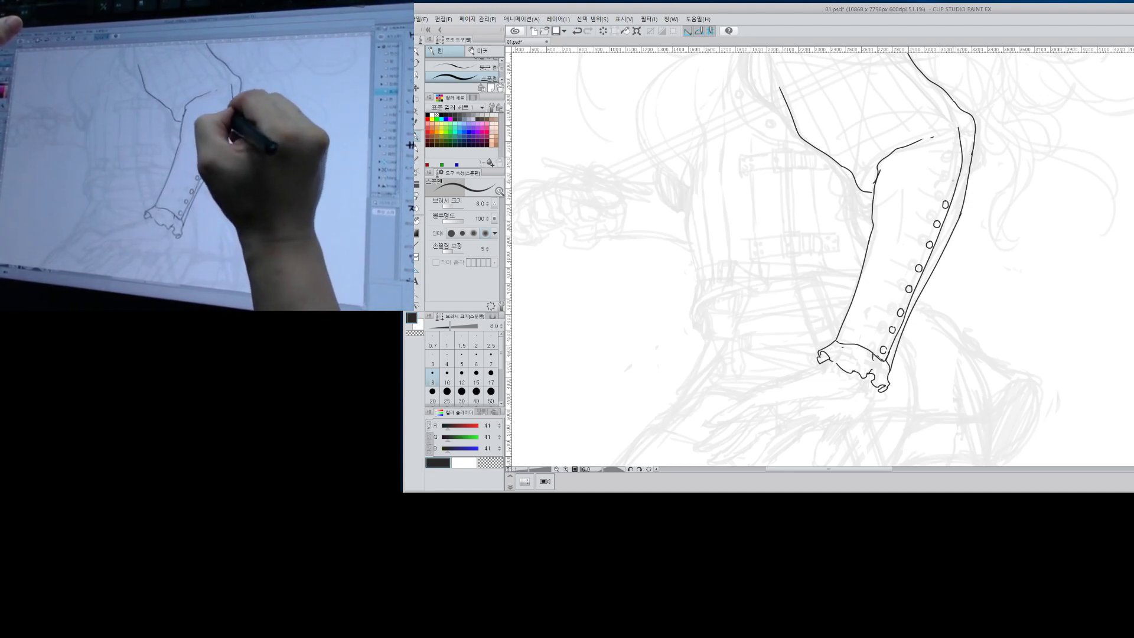
left_click_drag(959, 159, 953, 136)
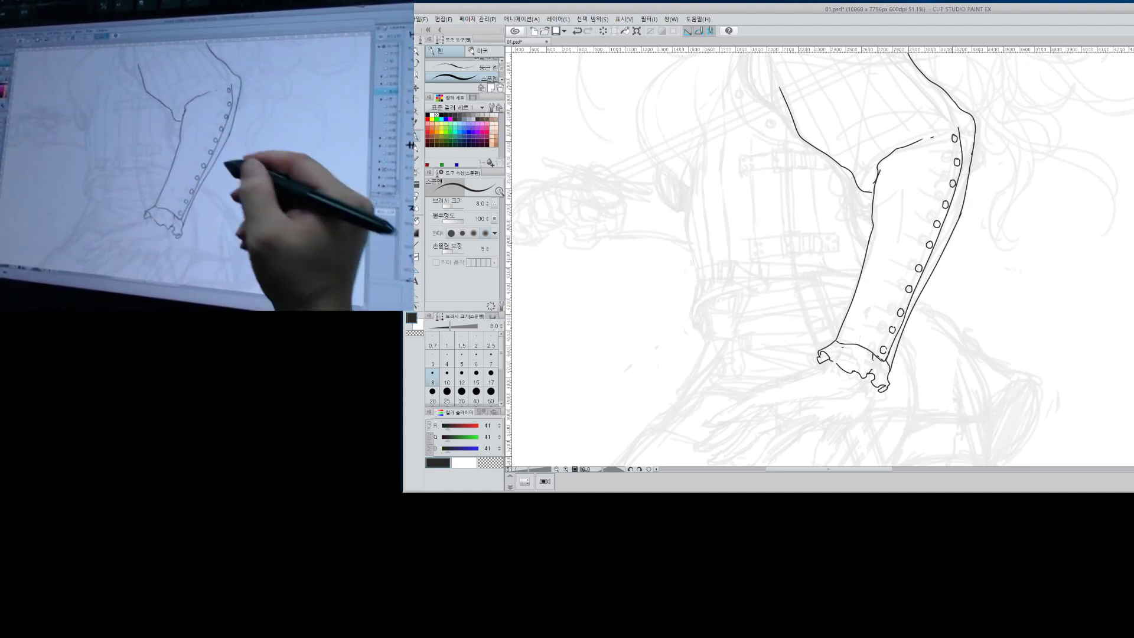
Ink short broken fold lines around the elbow crease and start the short buttonhole lines beside the lower buttons.
mouse_move(936, 136)
left_mouse_down()
mouse_move(952, 135)
mouse_move(937, 139)
mouse_move(956, 155)
mouse_move(948, 129)
left_mouse_up()
mouse_move(950, 128)
left_mouse_down()
mouse_move(959, 127)
mouse_move(910, 128)
mouse_move(901, 143)
left_mouse_up()
left_click_drag(874, 155, 892, 148)
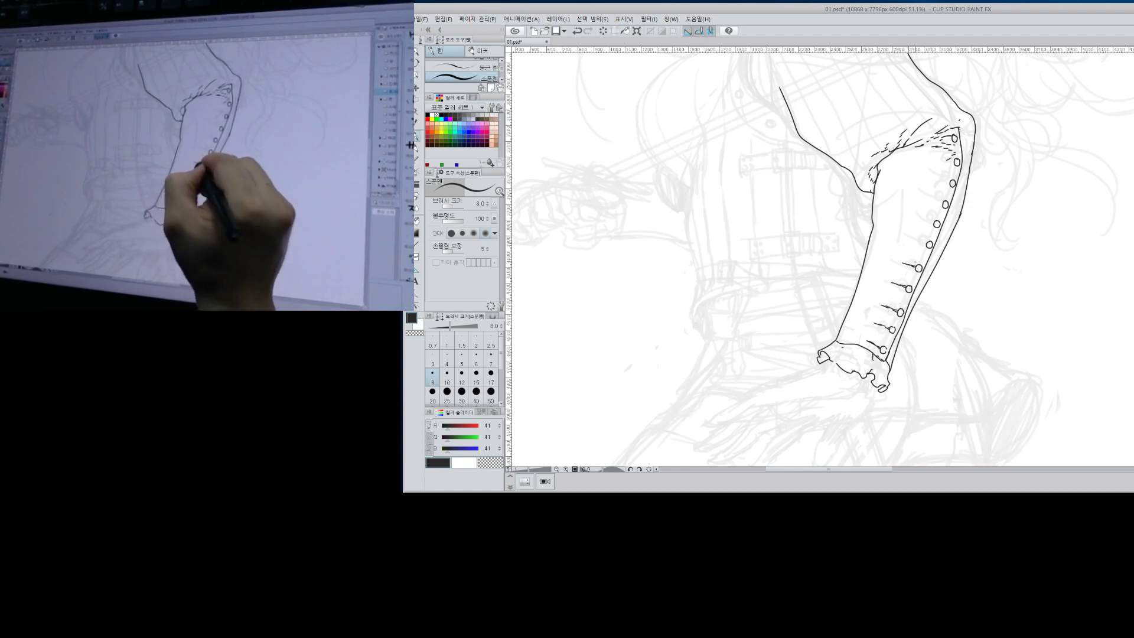
Finish the buttonhole lines, ink dashes along the seam, and add detail marks to the elbow folds and cuff.
mouse_move(914, 240)
left_mouse_down()
mouse_move(926, 245)
mouse_move(954, 159)
left_mouse_up()
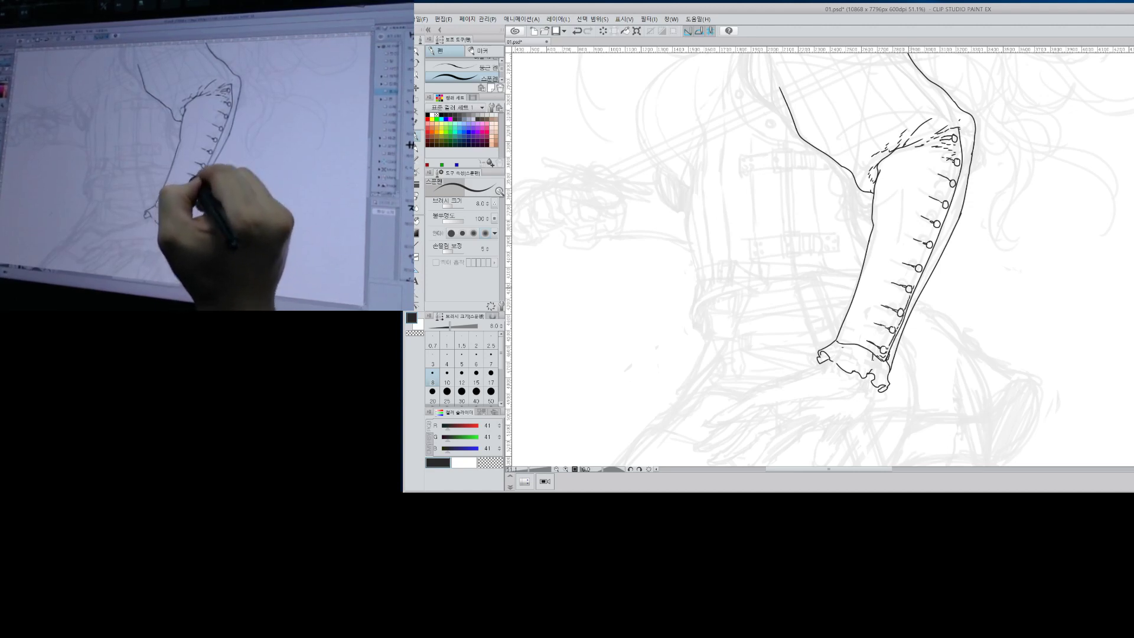
left_click_drag(927, 253, 934, 233)
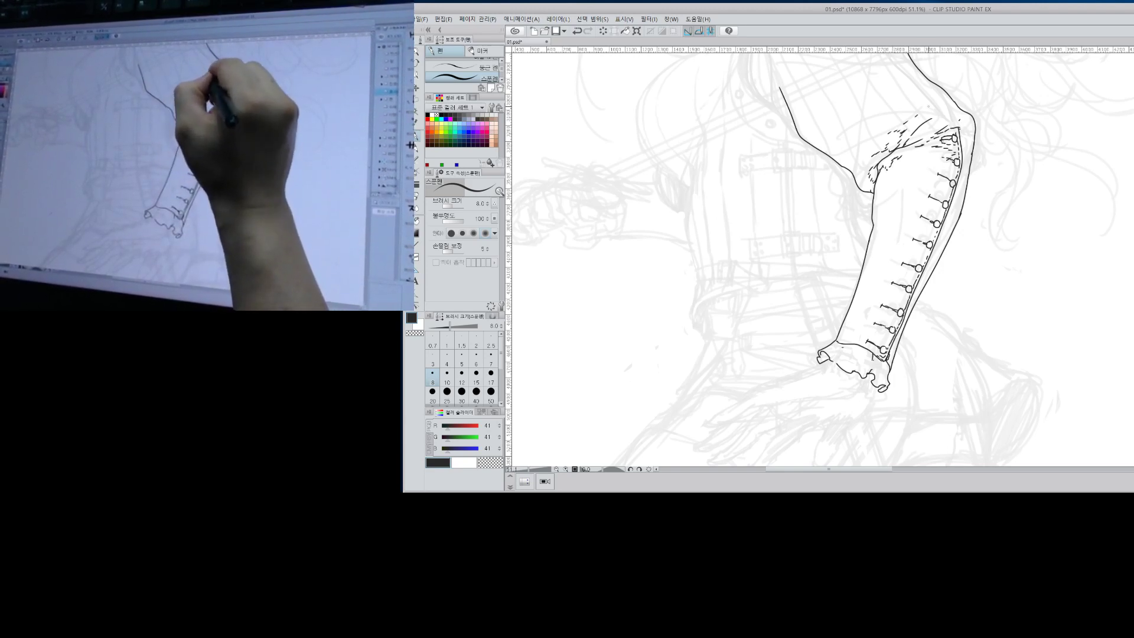
left_click_drag(910, 121, 918, 115)
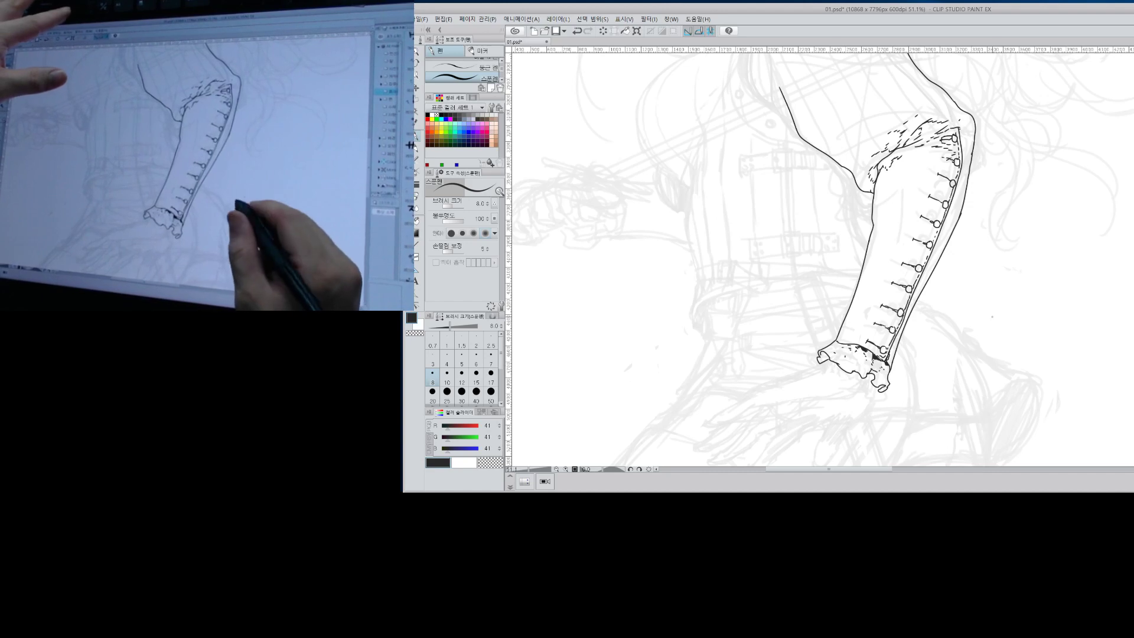
Ink the back of the hand from the cuff outward and the outlines of the first two fingers.
left_click_drag(925, 319, 971, 194)
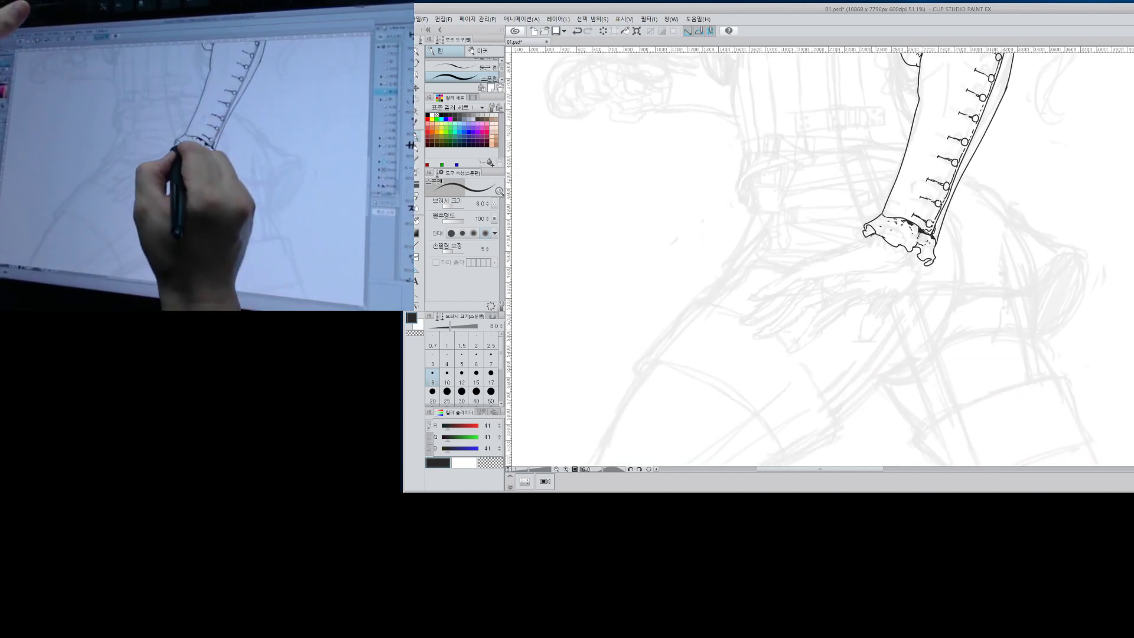
left_click_drag(875, 234, 804, 264)
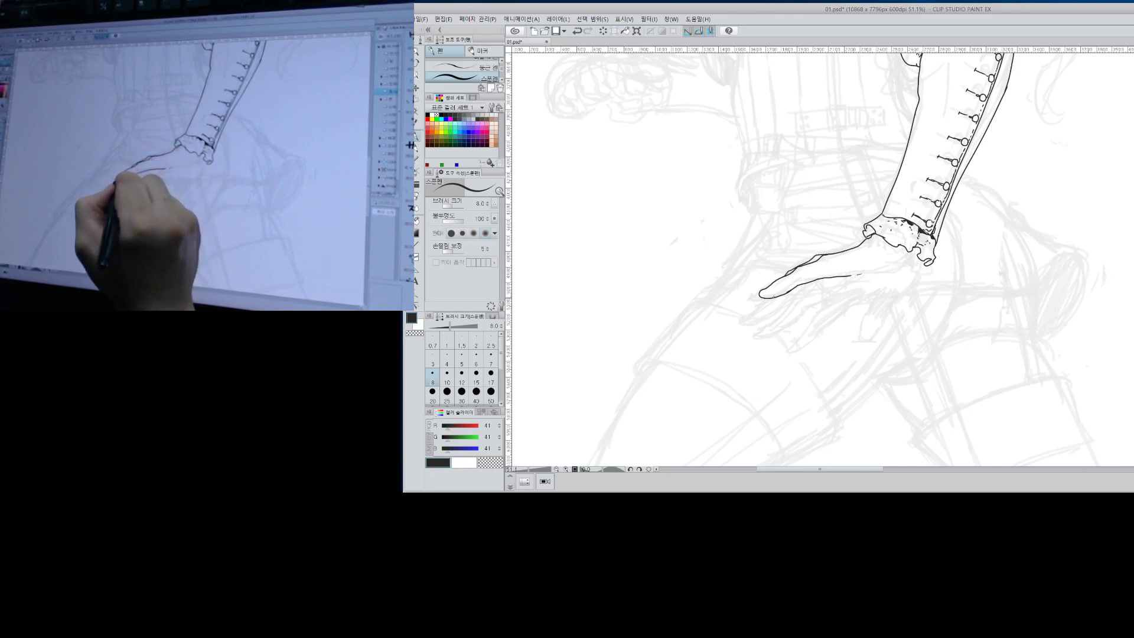
key("ctrl+z")
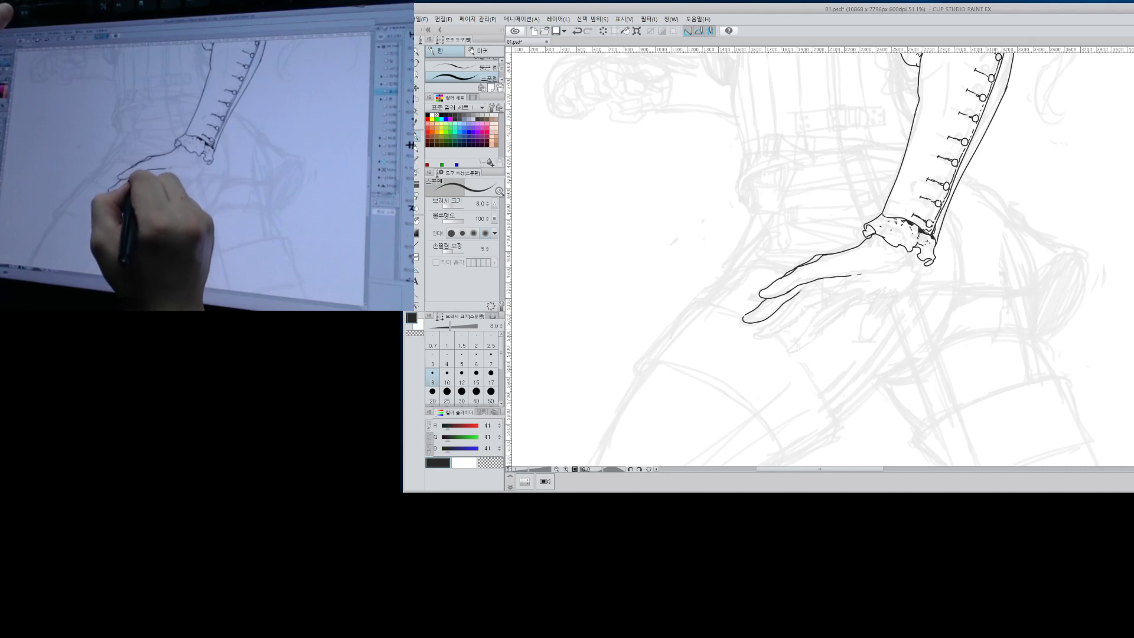
key("ctrl+z")
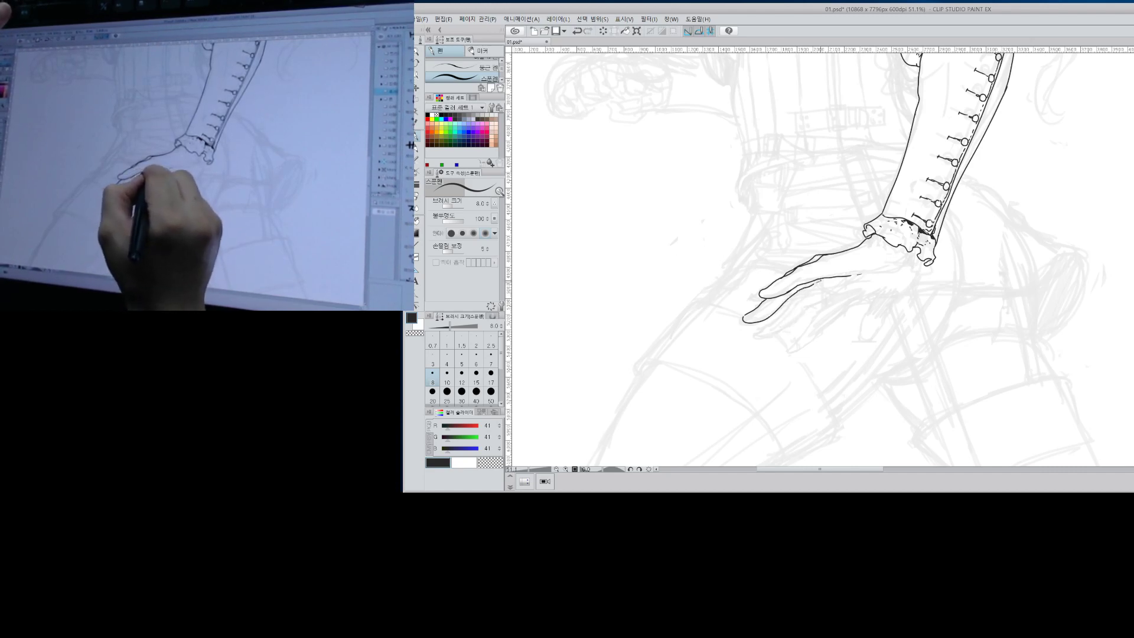
Ink the remaining two fingers, the thumb and the hand's edge back up to the cuff.
left_click_drag(806, 289, 794, 300)
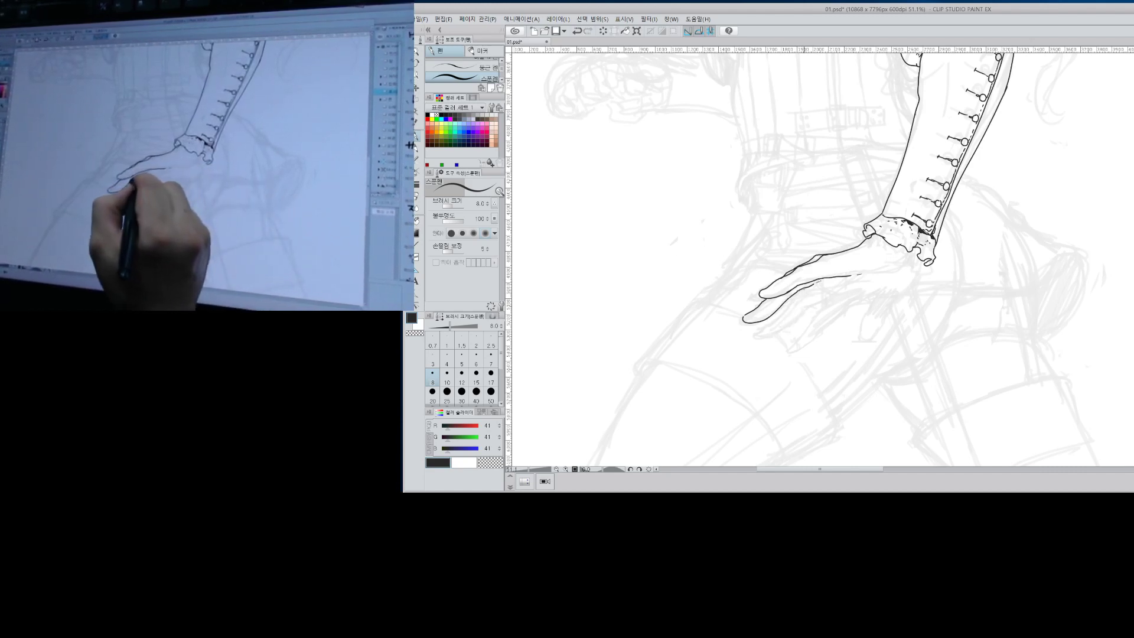
key("ctrl+z")
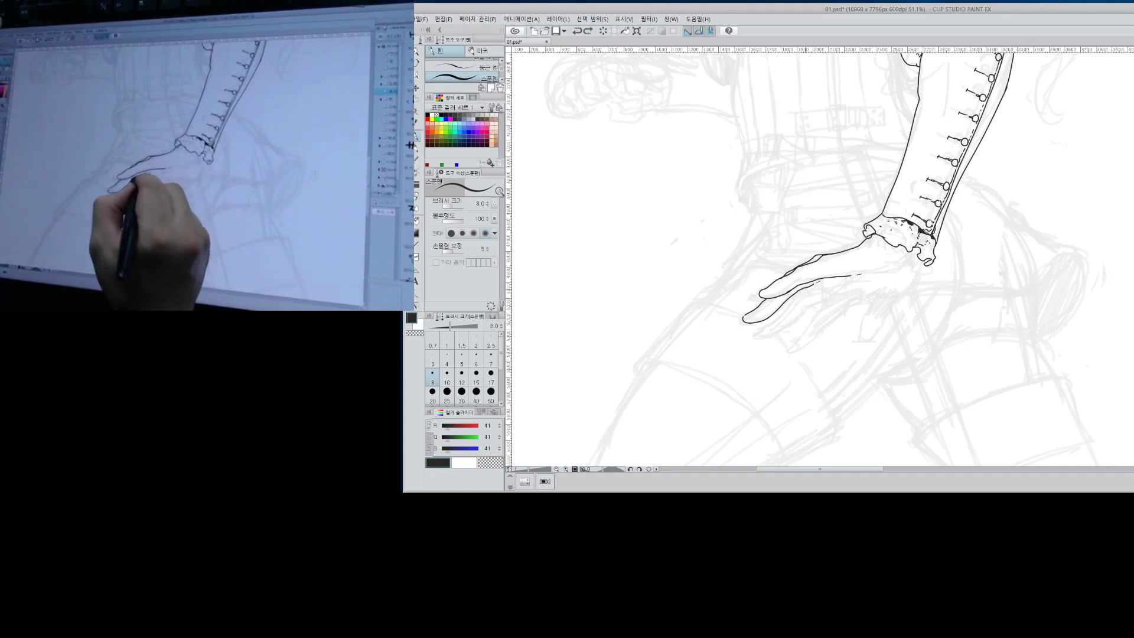
left_click_drag(791, 301, 776, 318)
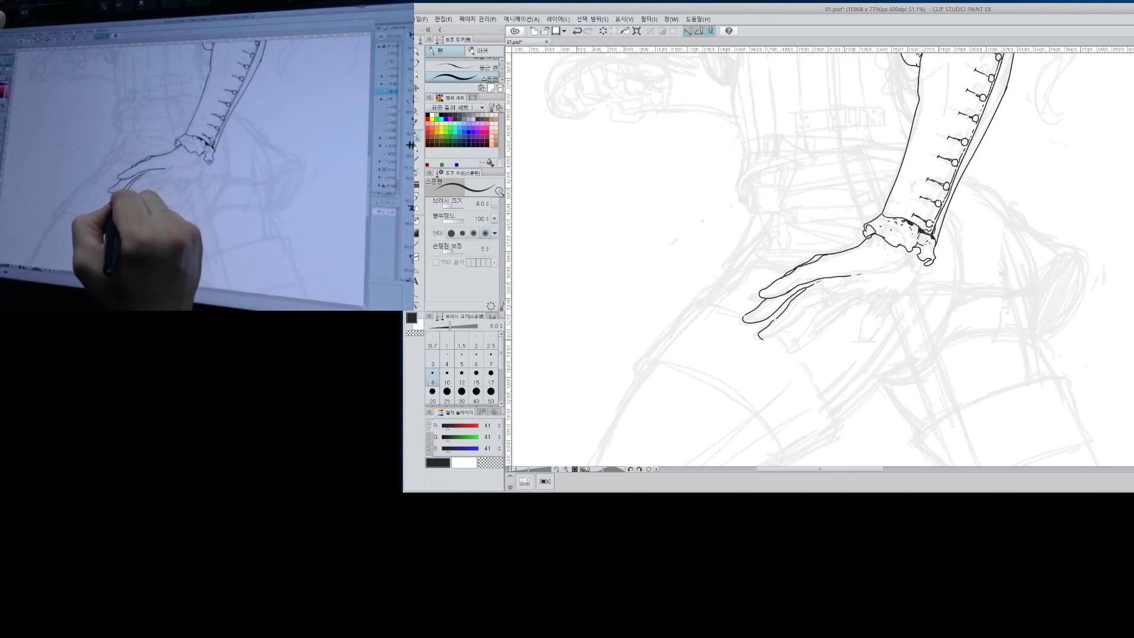
key("ctrl+z")
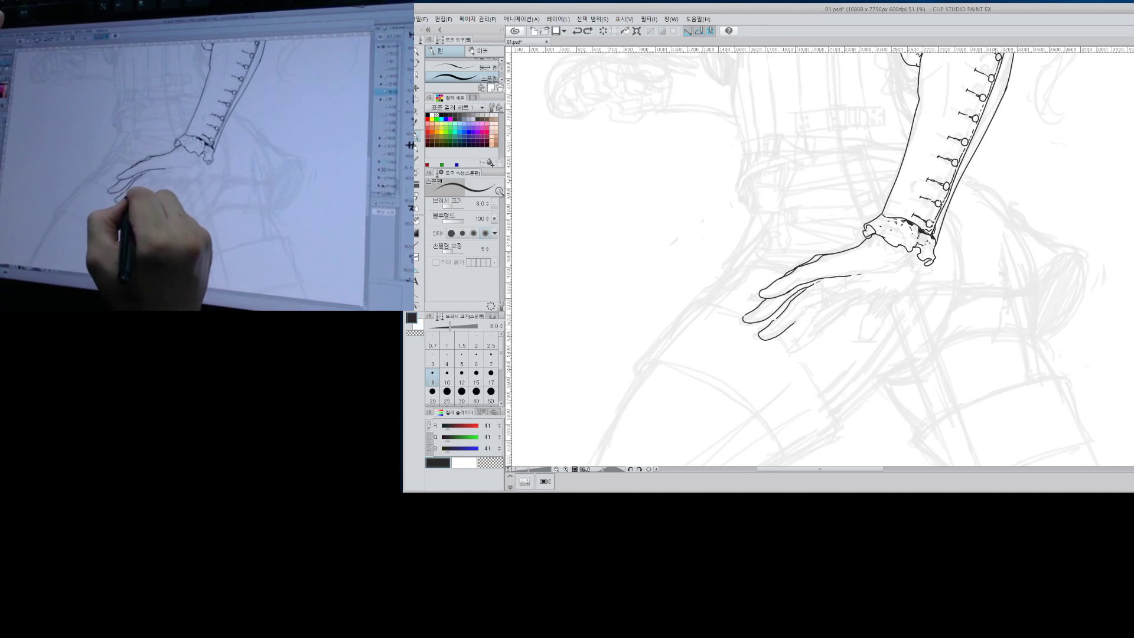
mouse_move(827, 299)
left_mouse_down()
mouse_move(841, 280)
mouse_move(826, 300)
left_mouse_up()
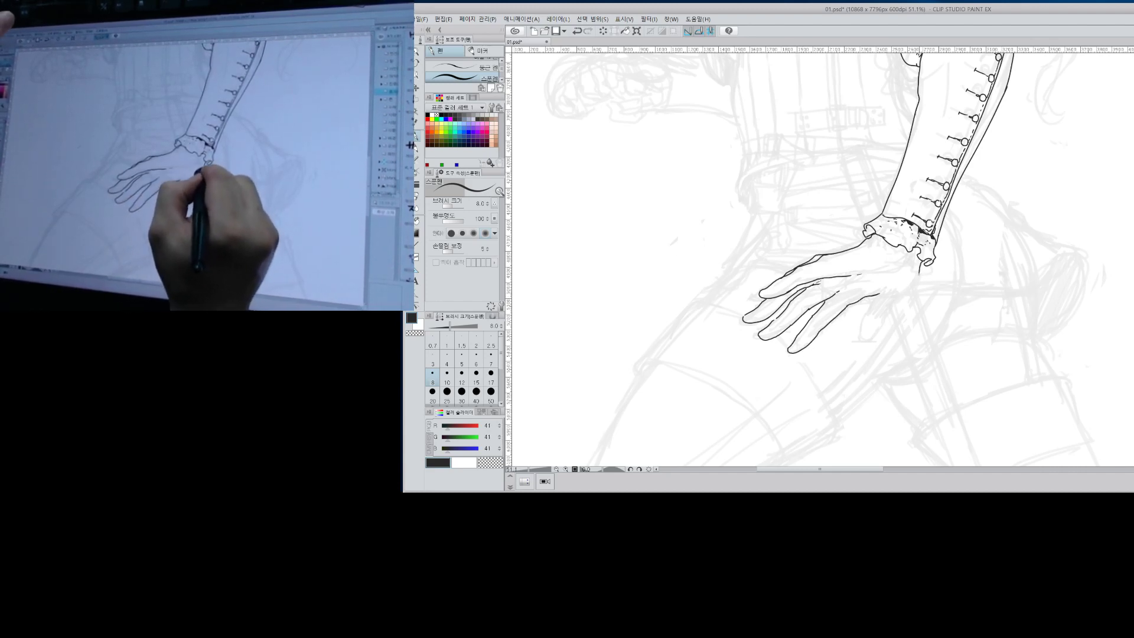
mouse_move(919, 267)
left_mouse_down()
mouse_move(882, 324)
mouse_move(860, 330)
mouse_move(870, 308)
left_mouse_up()
key("ctrl+z")
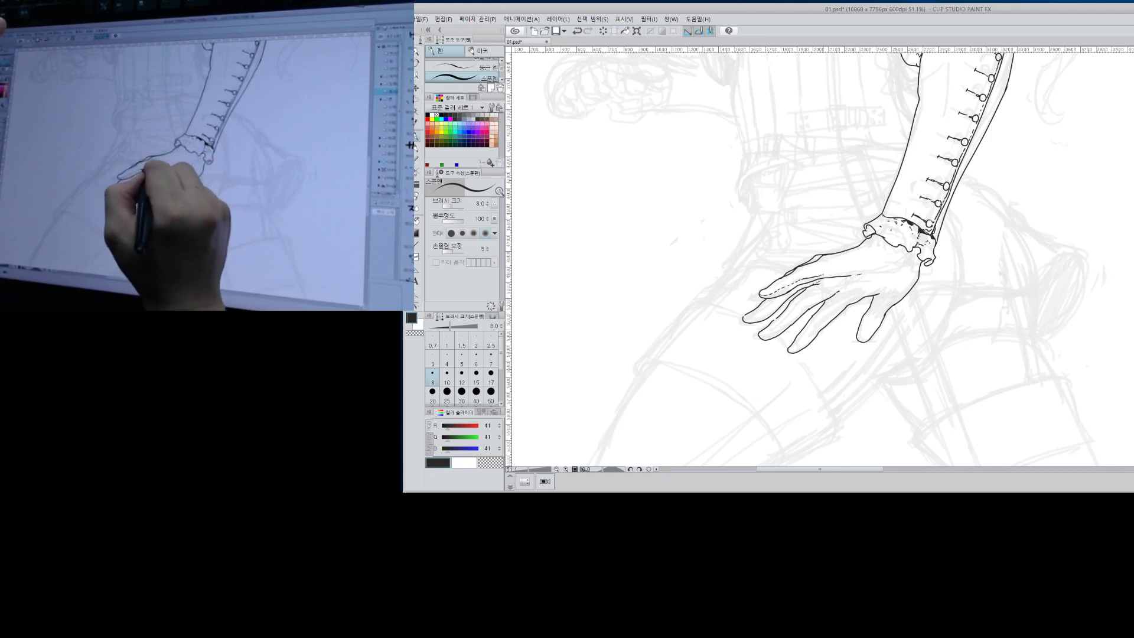
Try dashed contour lines along the fingers and across the back of the hand.
left_click_drag(834, 274, 860, 270)
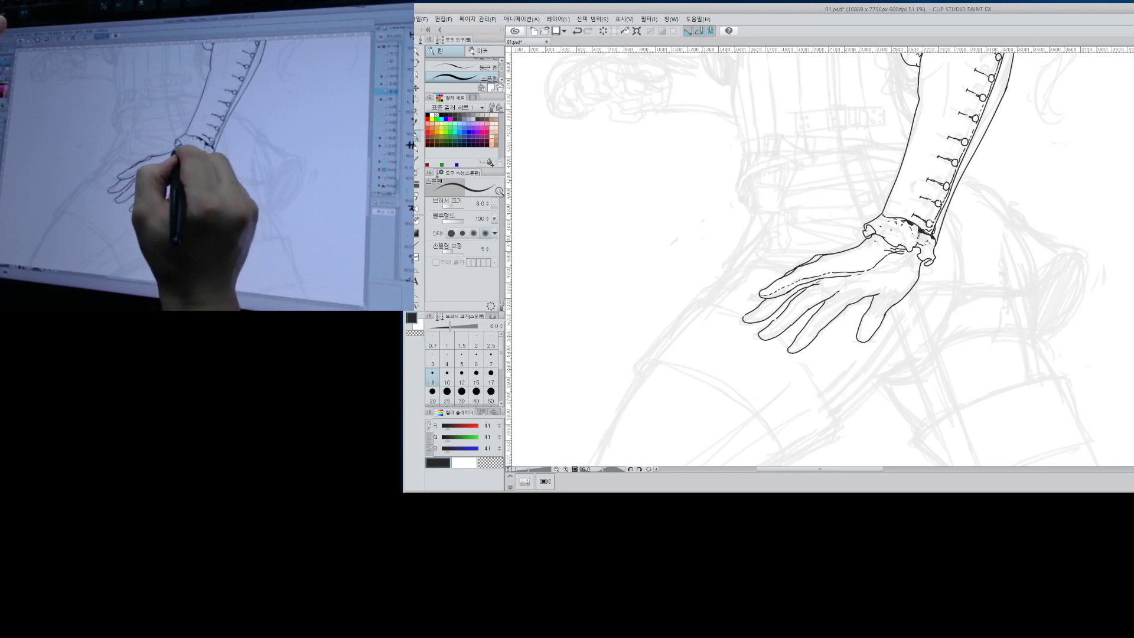
key("ctrl+z")
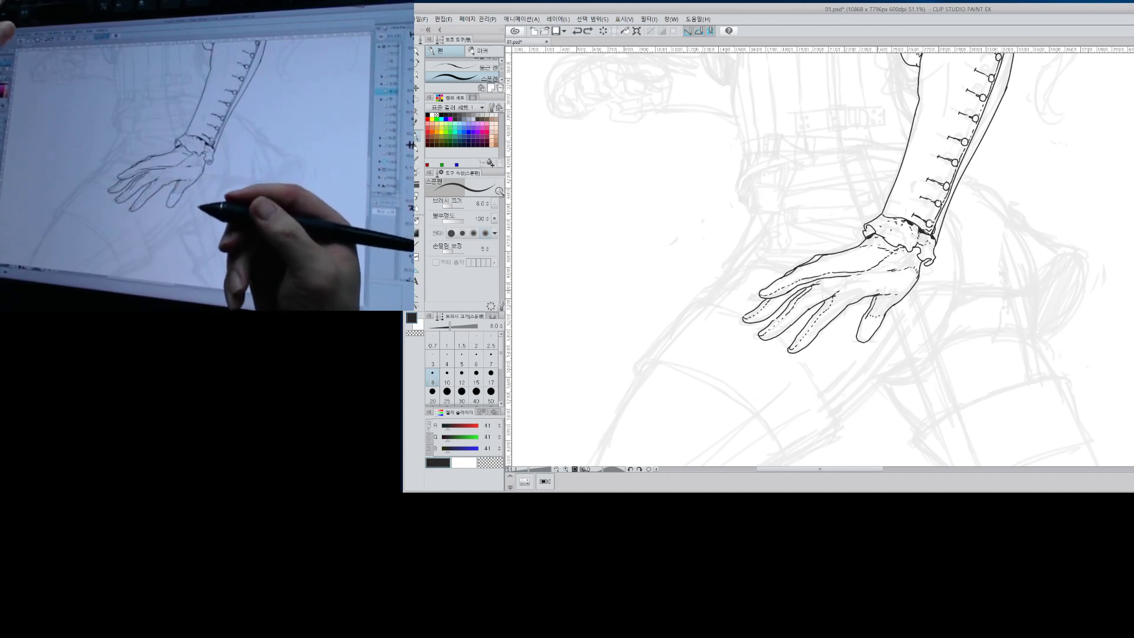
key("e")
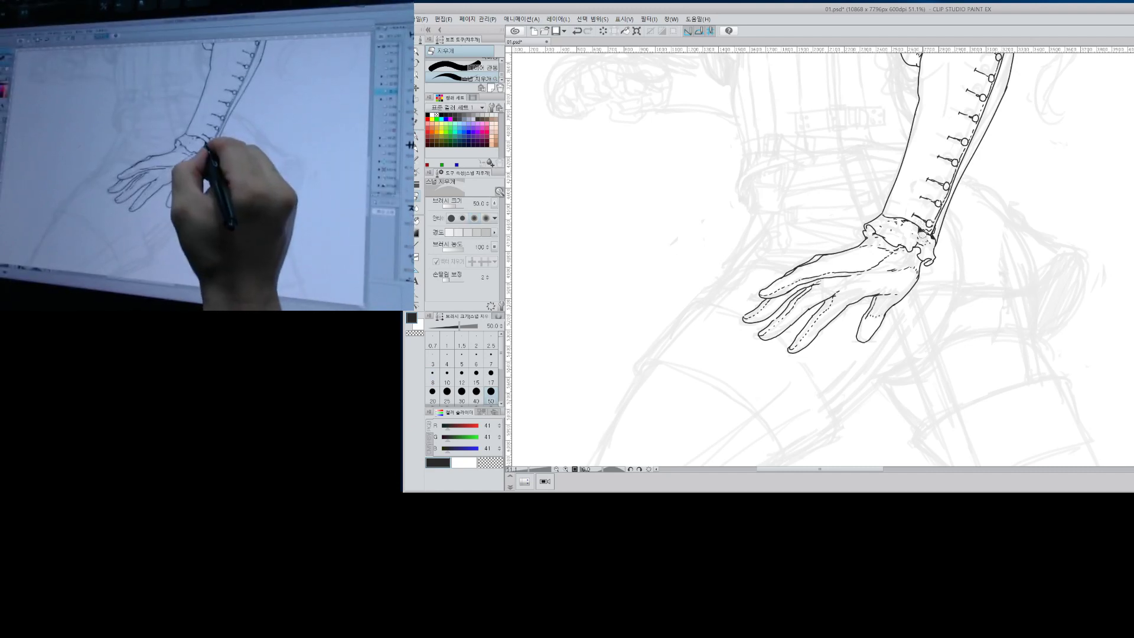
left_click(971, 234, "alt")
left_click(971, 234)
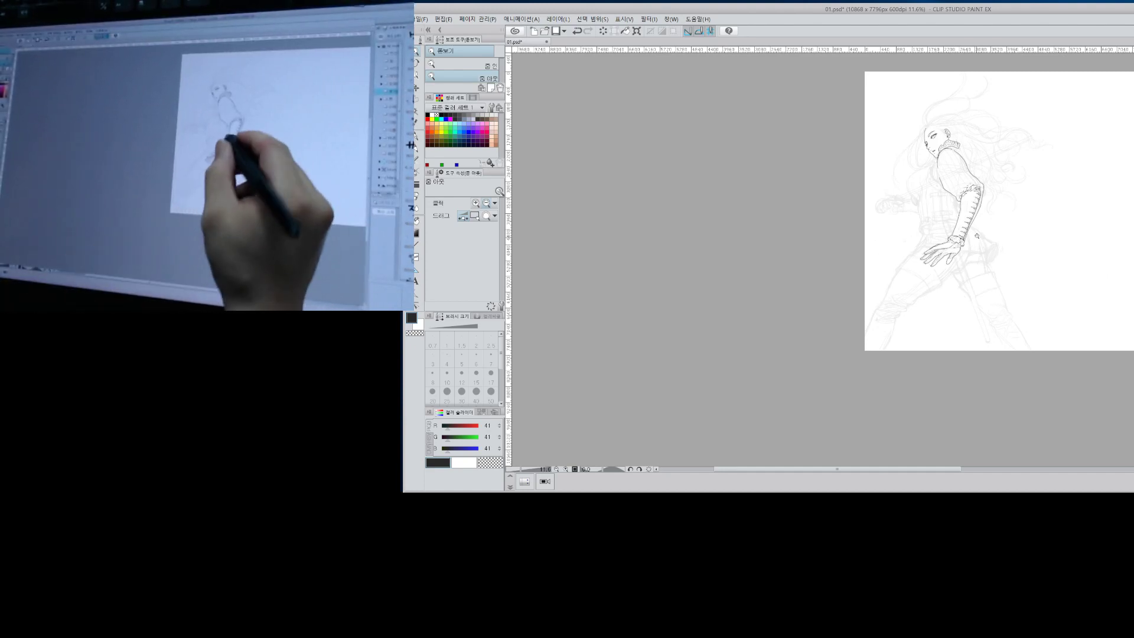
left_click_drag(962, 240, 1000, 206)
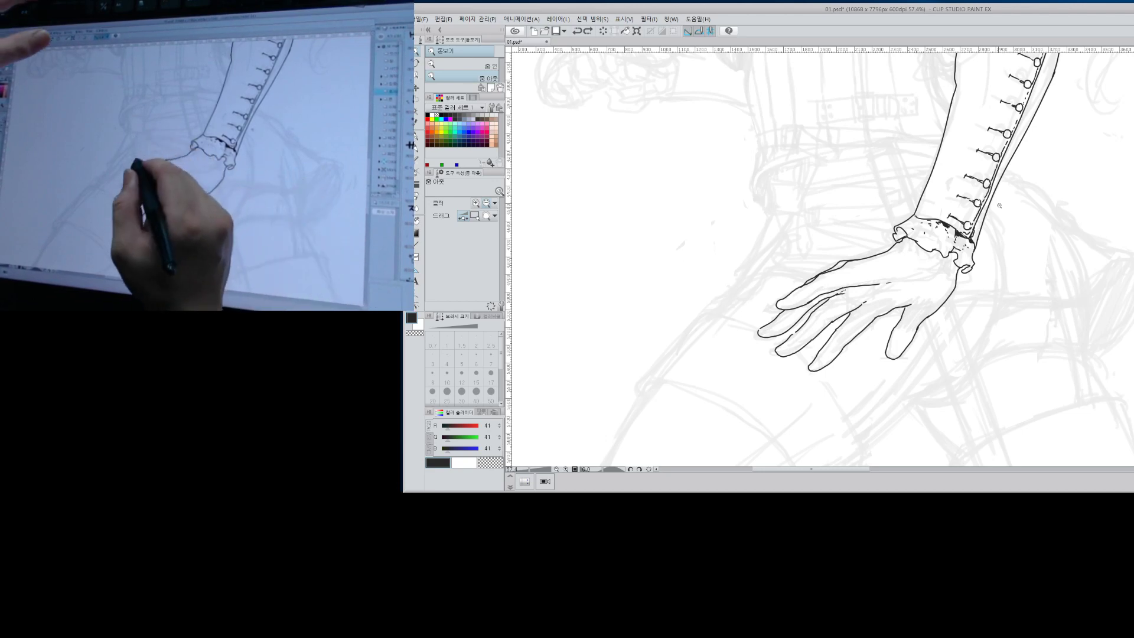
Erase the rounded fingertips and redraw them with small pointed nails.
key("p")
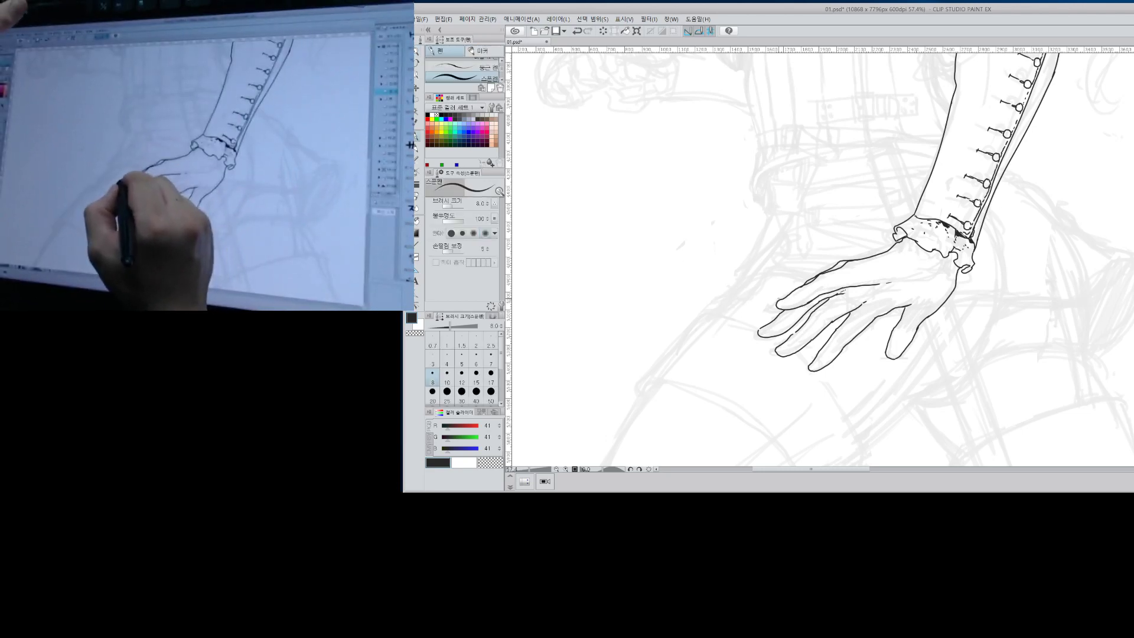
key("e")
key("p")
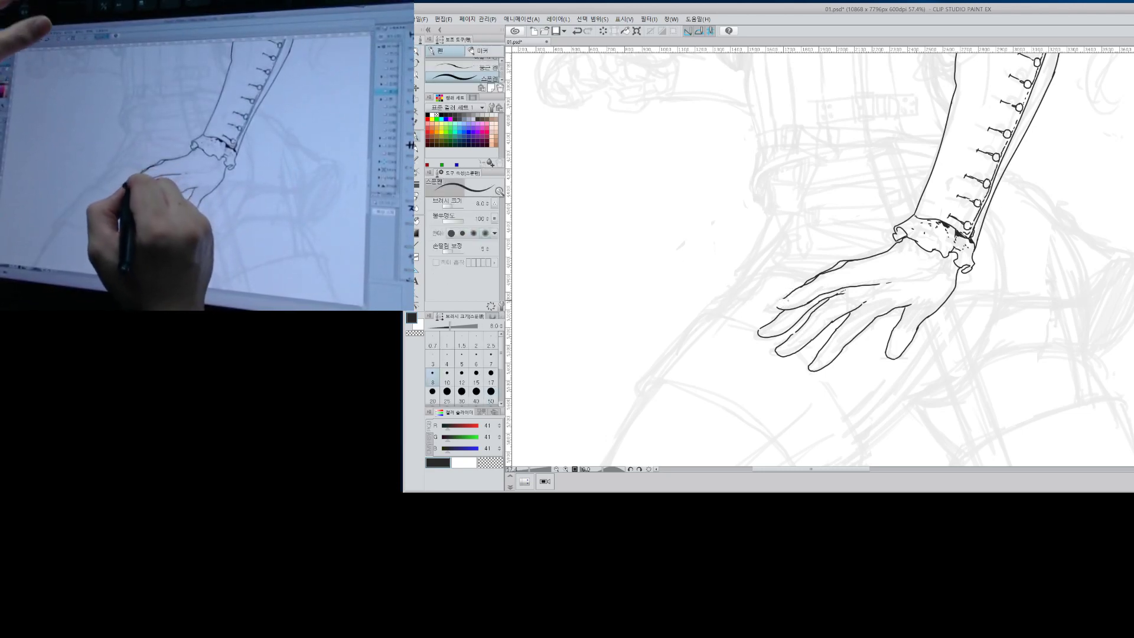
left_click_drag(776, 304, 789, 298)
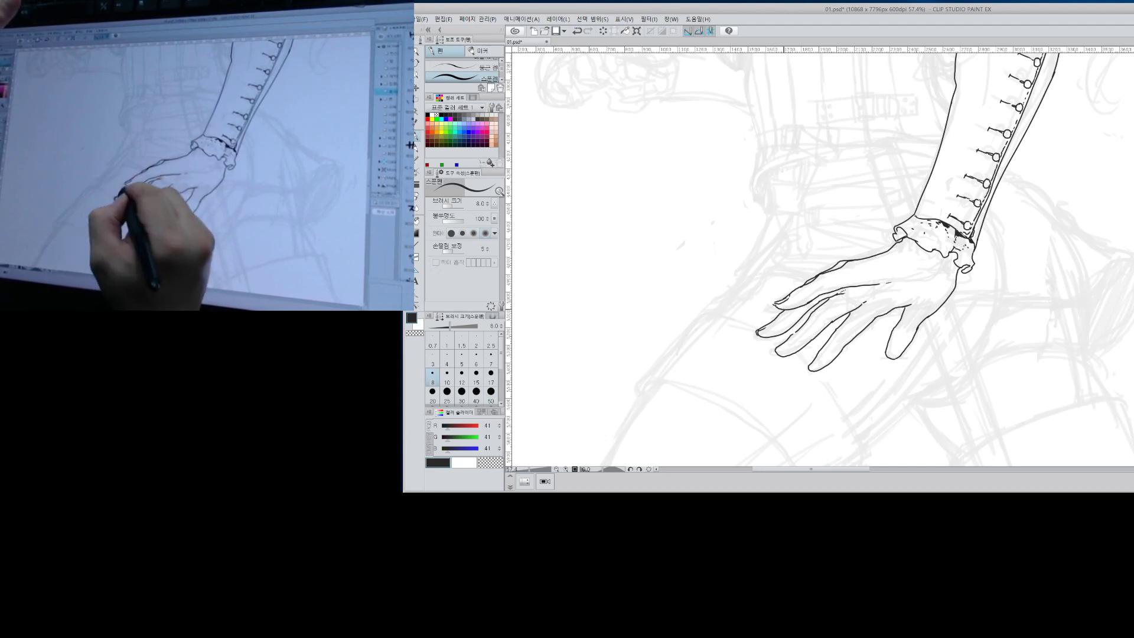
left_click_drag(756, 333, 767, 328)
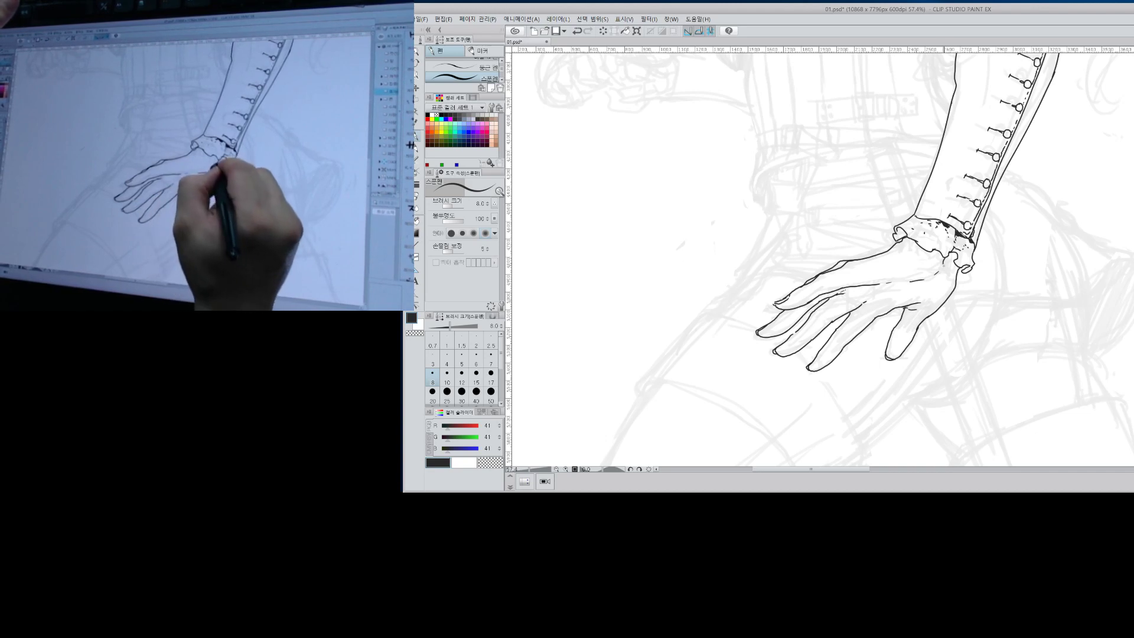
Ink a narrow double line from beneath the chin toward the chest and erase its overlapping part.
left_click_drag(1007, 214, 944, 350)
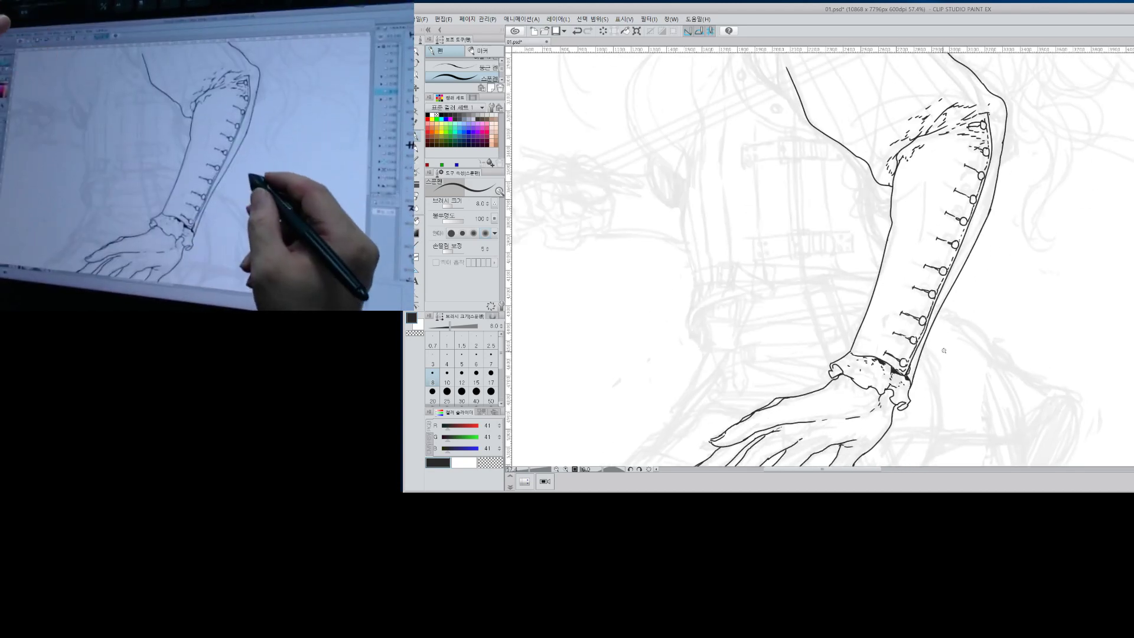
left_click_drag(1009, 282, 1055, 283)
left_click_drag(891, 202, 909, 338)
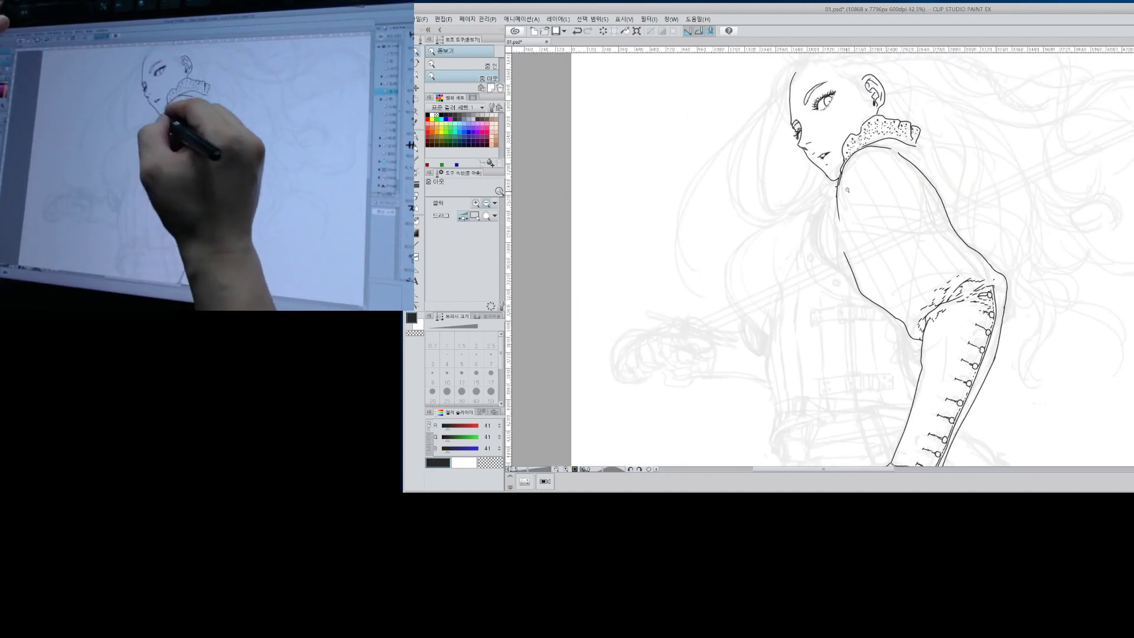
mouse_move(848, 191)
left_mouse_down()
mouse_move(867, 190)
mouse_move(781, 217)
left_mouse_up()
key("p")
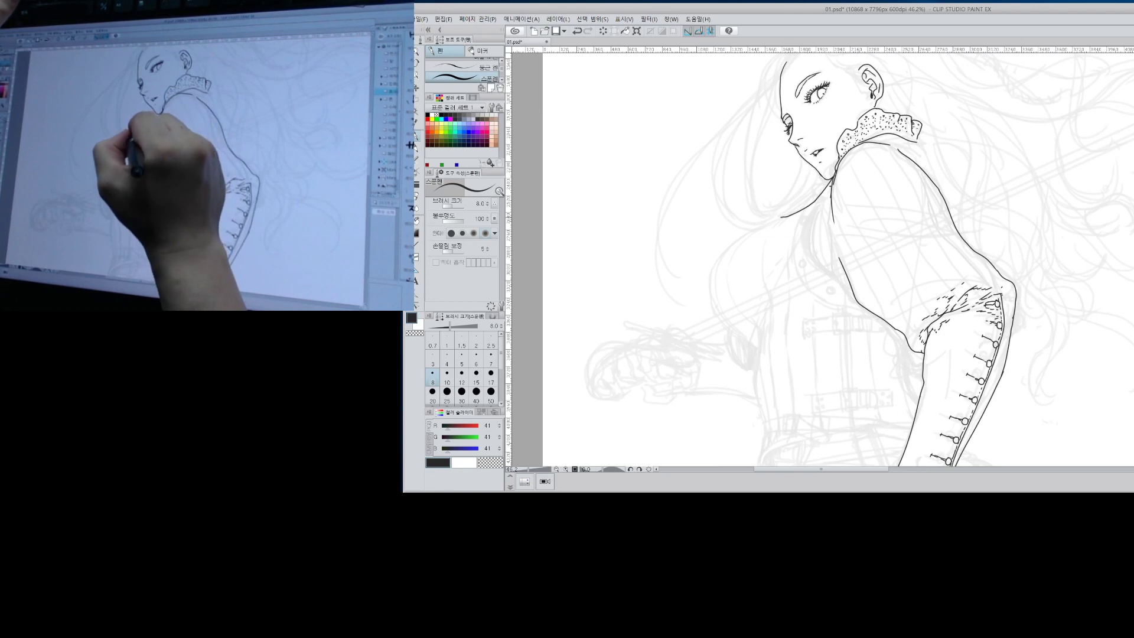
key("ctrl+z")
mouse_move(833, 179)
left_mouse_down()
mouse_move(783, 211)
mouse_move(820, 188)
mouse_move(813, 200)
left_mouse_up()
key("e")
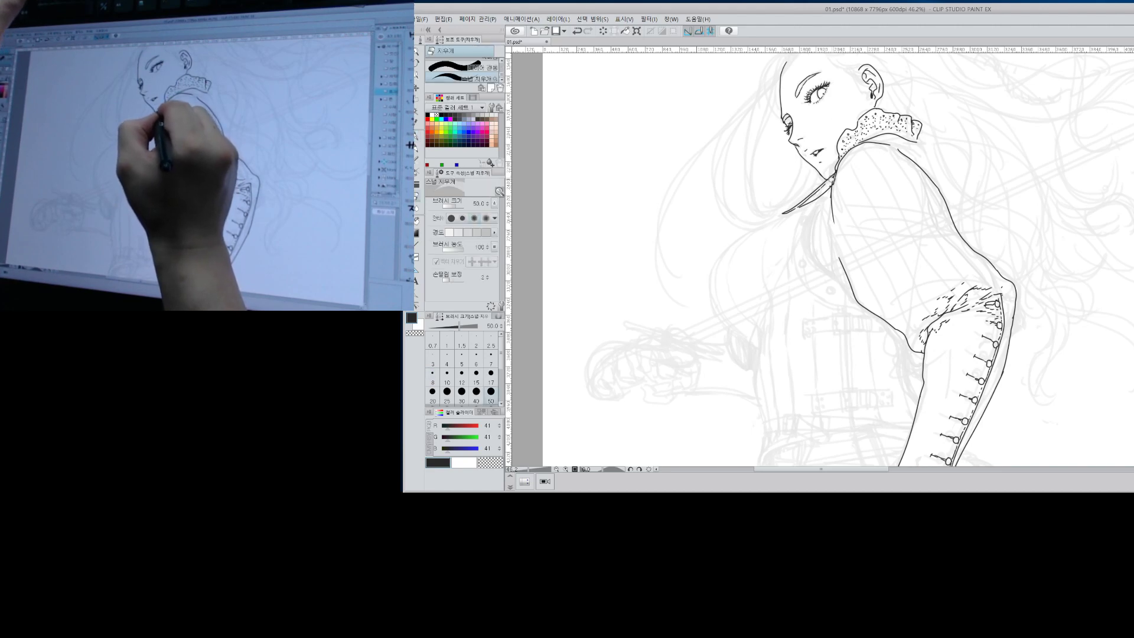
key("p")
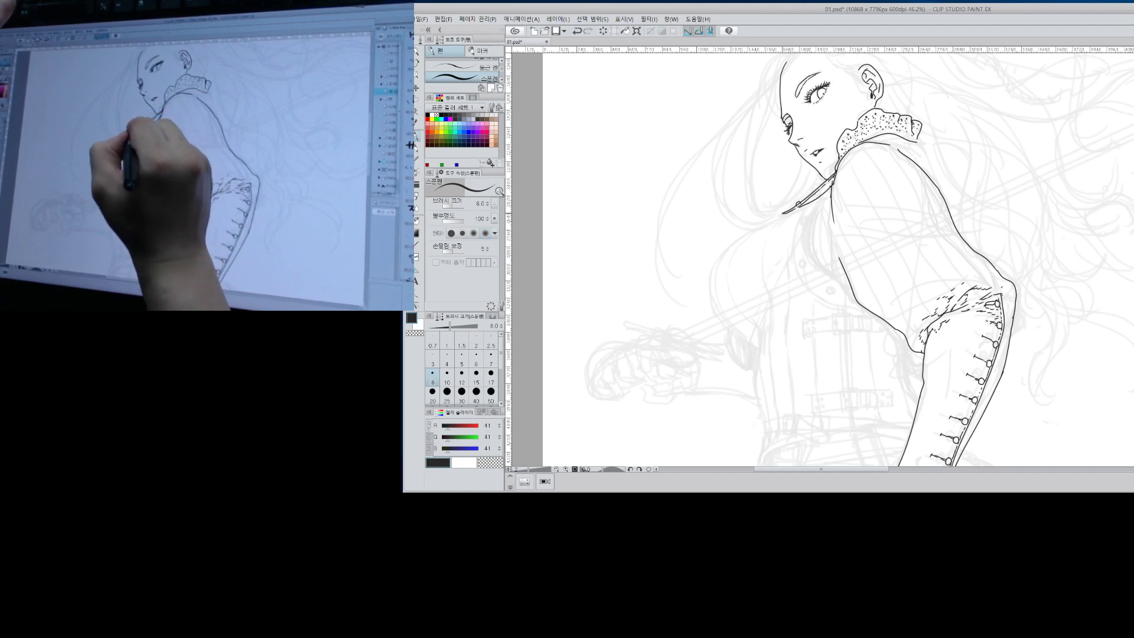
Ink the outer curve of the bust and continue the torso's front contour down to the waist.
mouse_move(785, 212)
left_mouse_down()
mouse_move(717, 263)
mouse_move(716, 317)
mouse_move(737, 253)
left_mouse_up()
key("e")
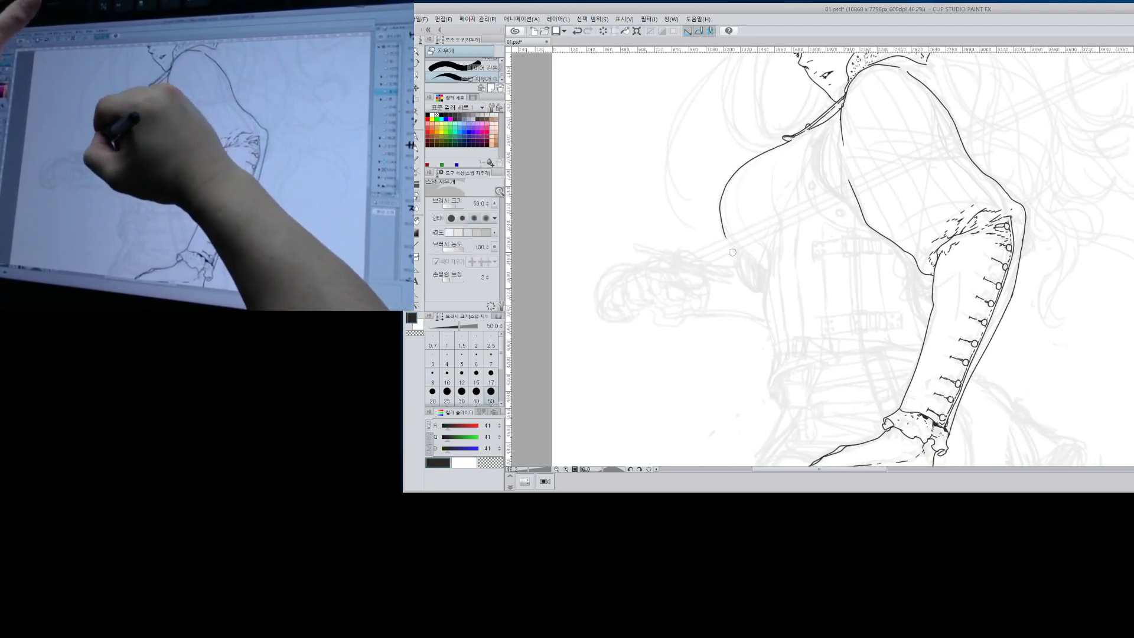
key("p")
left_click_drag(725, 238, 741, 252)
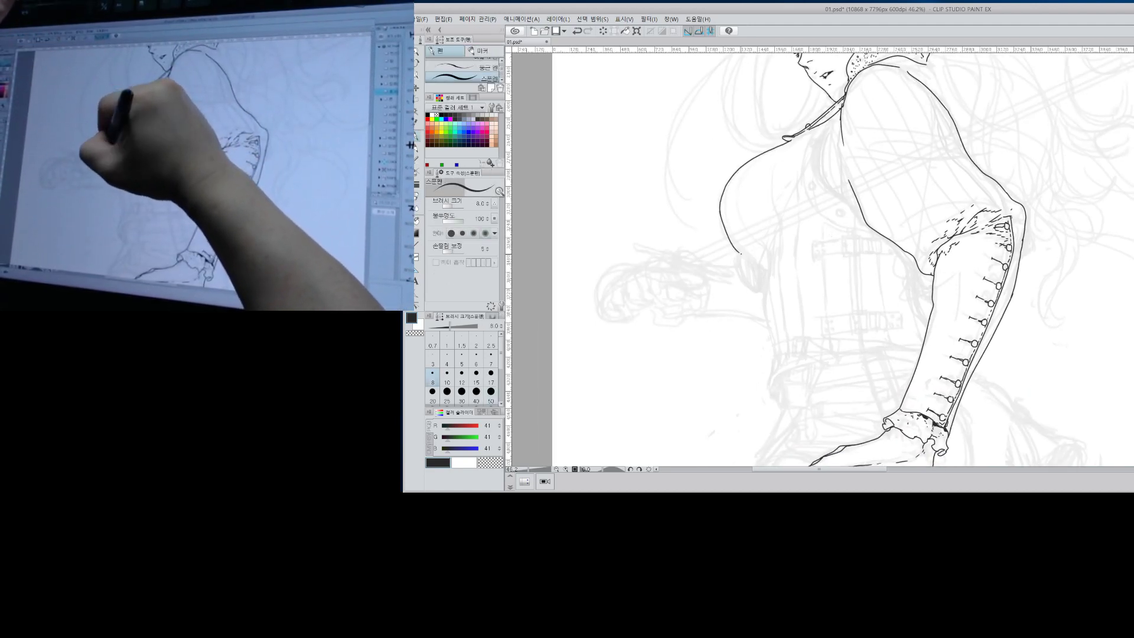
key("ctrl+z")
left_click_drag(721, 216, 775, 344)
left_click_drag(879, 358, 893, 281)
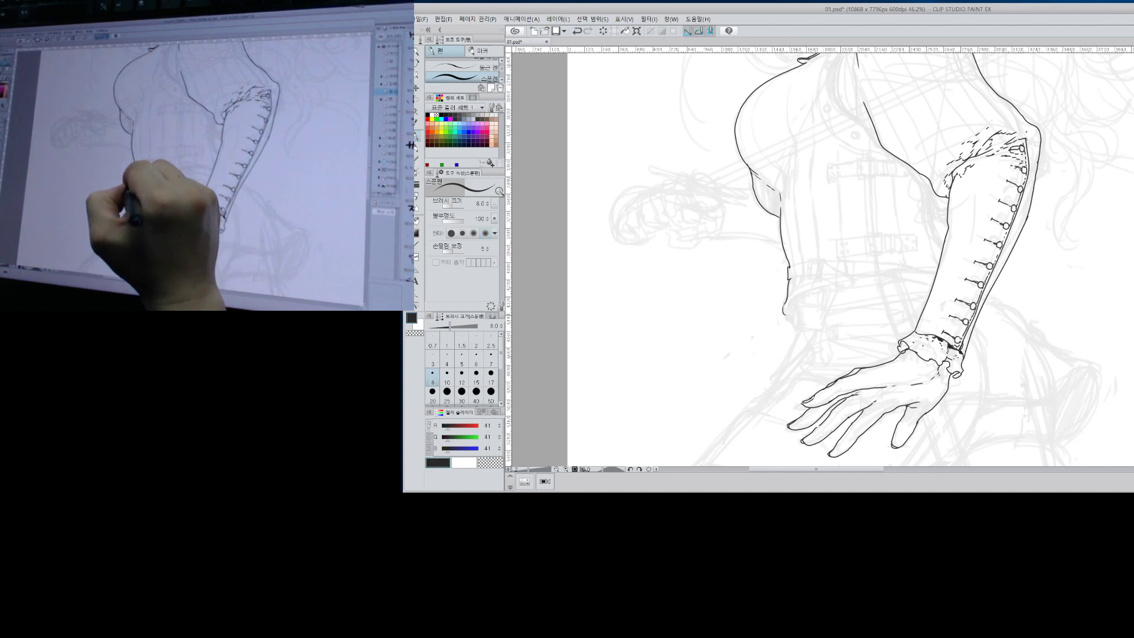
Ink the lower belt at the front of the waist with its curved strap, rectangular buckle and dangling pointed end.
mouse_move(786, 300)
left_mouse_down()
mouse_move(827, 280)
mouse_move(833, 211)
left_mouse_up()
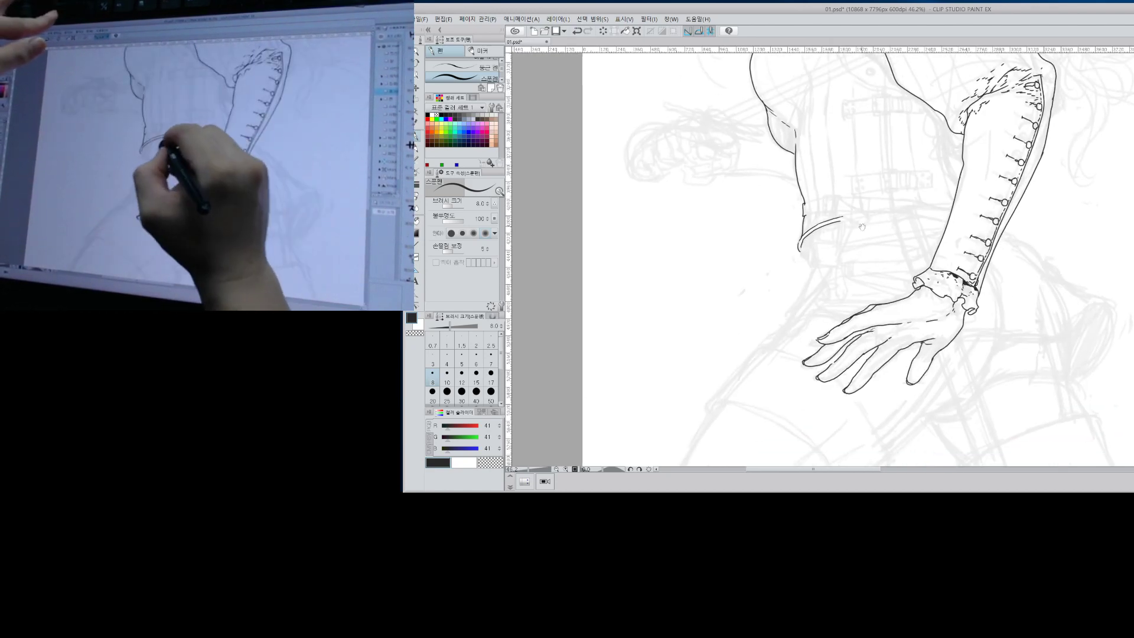
left_click_drag(799, 247, 811, 256)
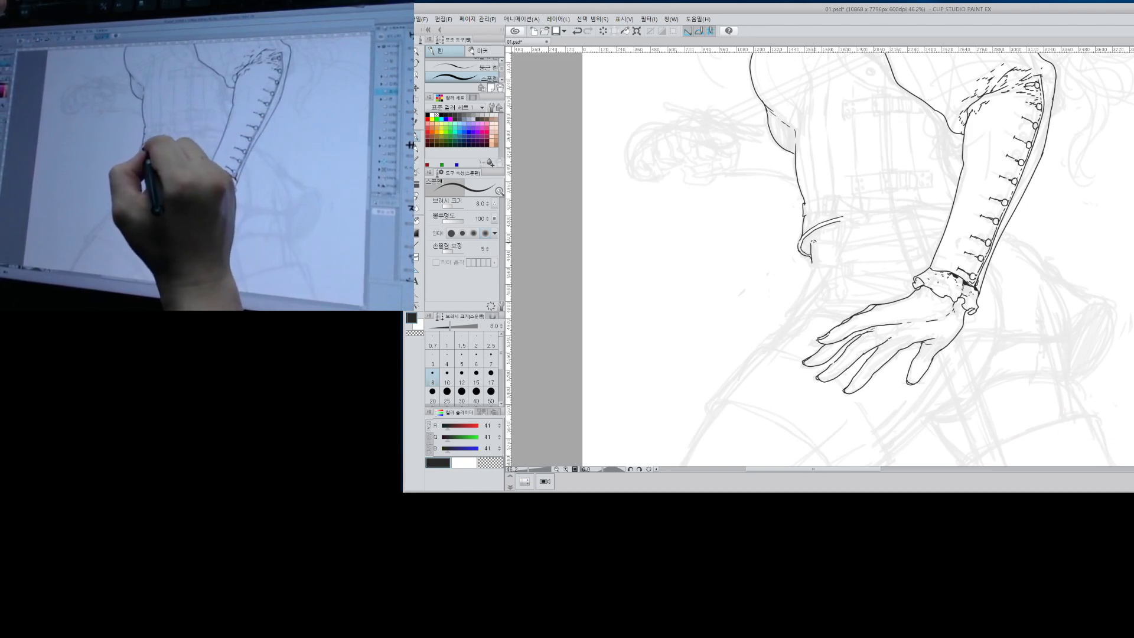
left_click_drag(815, 241, 814, 263)
left_click_drag(818, 243, 817, 263)
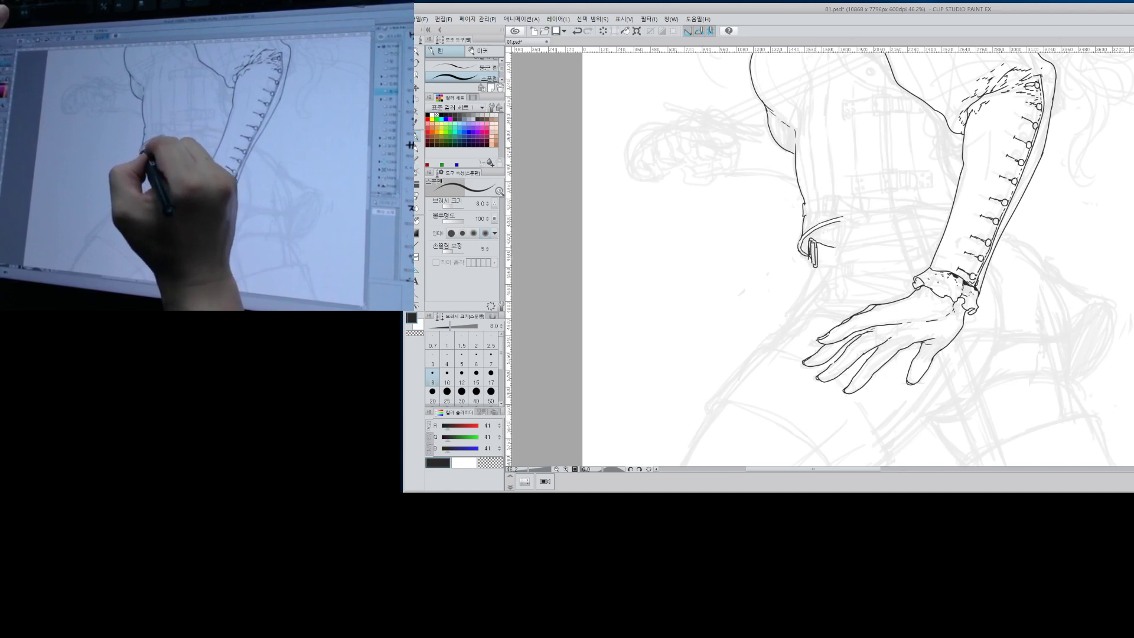
key("e")
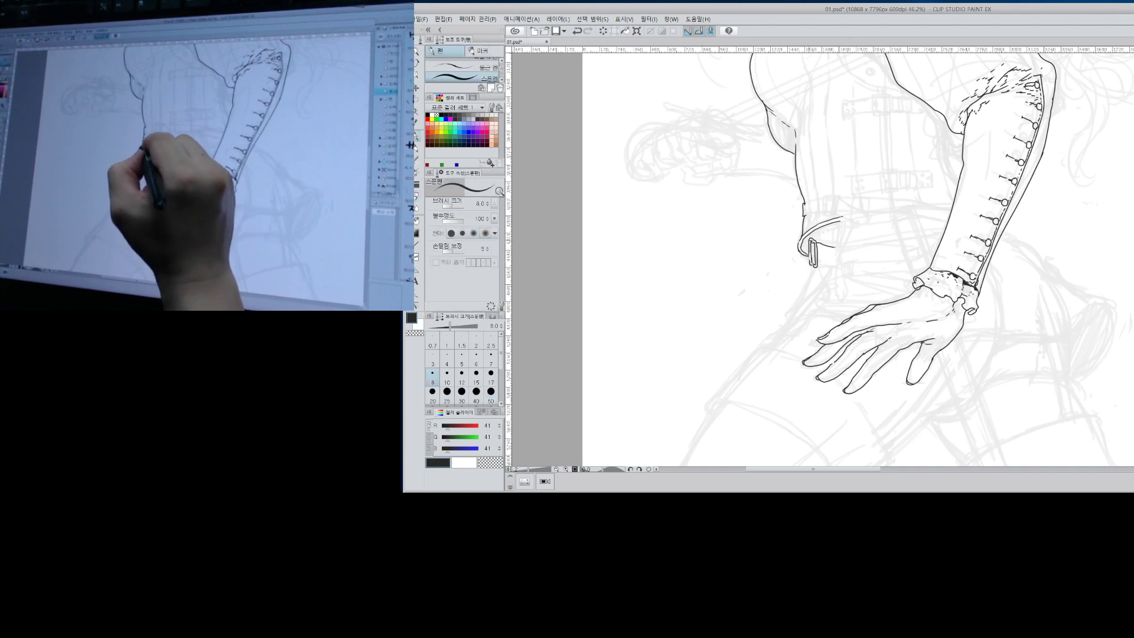
key("p")
left_click_drag(809, 241, 811, 264)
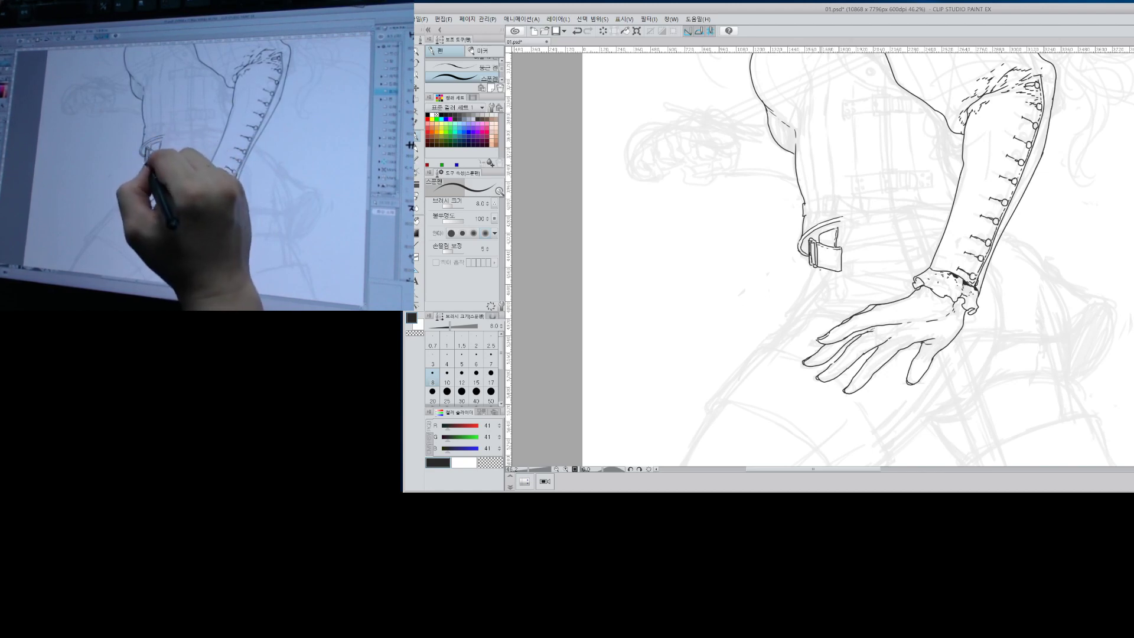
mouse_move(833, 270)
left_mouse_down()
mouse_move(781, 316)
mouse_move(795, 323)
mouse_move(807, 305)
mouse_move(788, 315)
left_mouse_up()
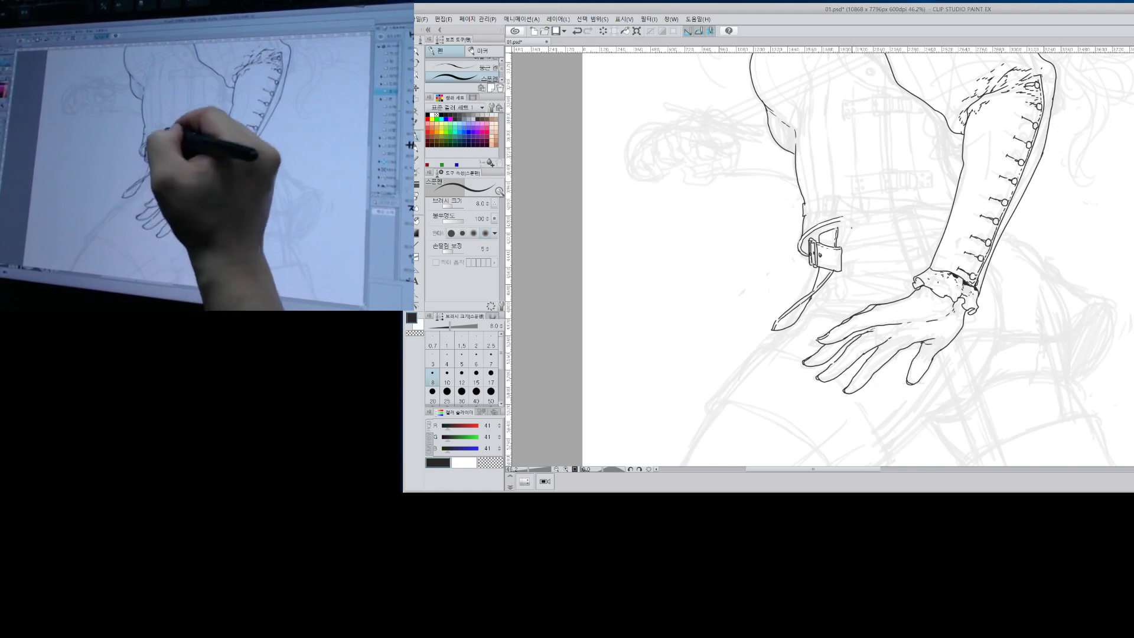
Ink a second buckled belt above the first, with its folded strap end and two long lines hanging down from it.
mouse_move(803, 203)
left_mouse_down()
mouse_move(825, 198)
mouse_move(822, 210)
mouse_move(836, 197)
left_mouse_up()
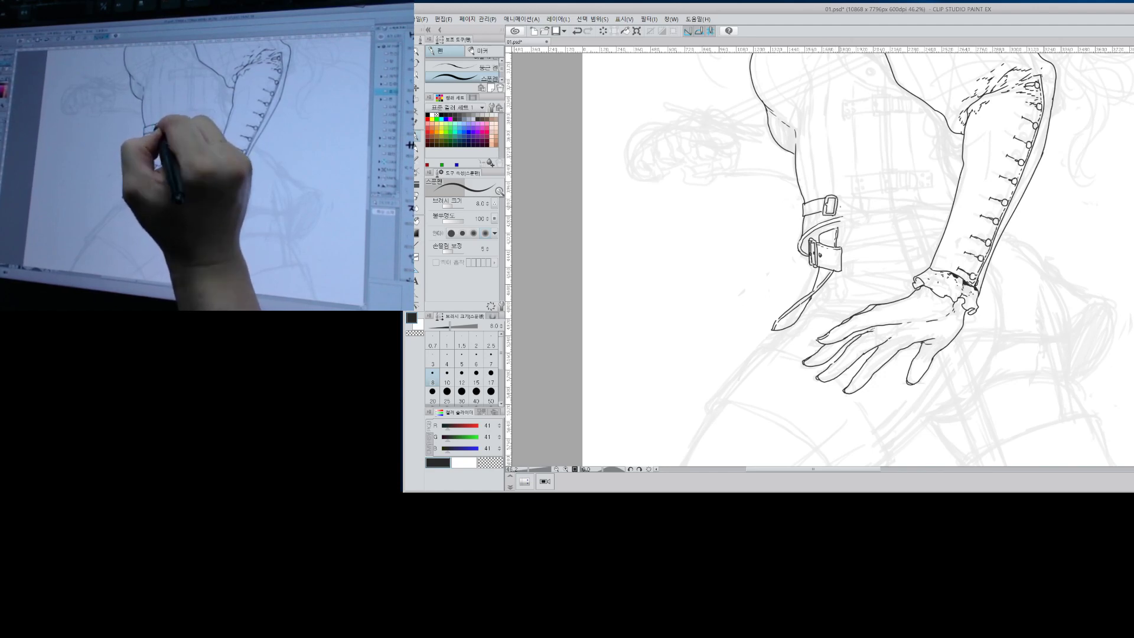
mouse_move(838, 200)
left_mouse_down()
mouse_move(869, 215)
mouse_move(861, 224)
left_mouse_up()
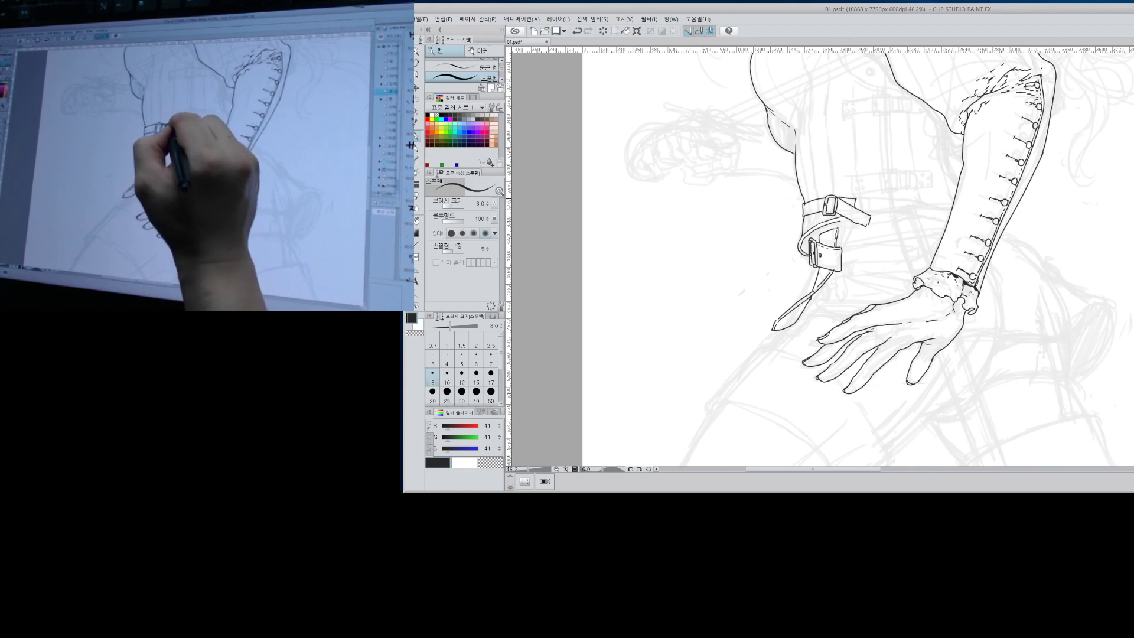
left_click_drag(854, 224, 851, 274)
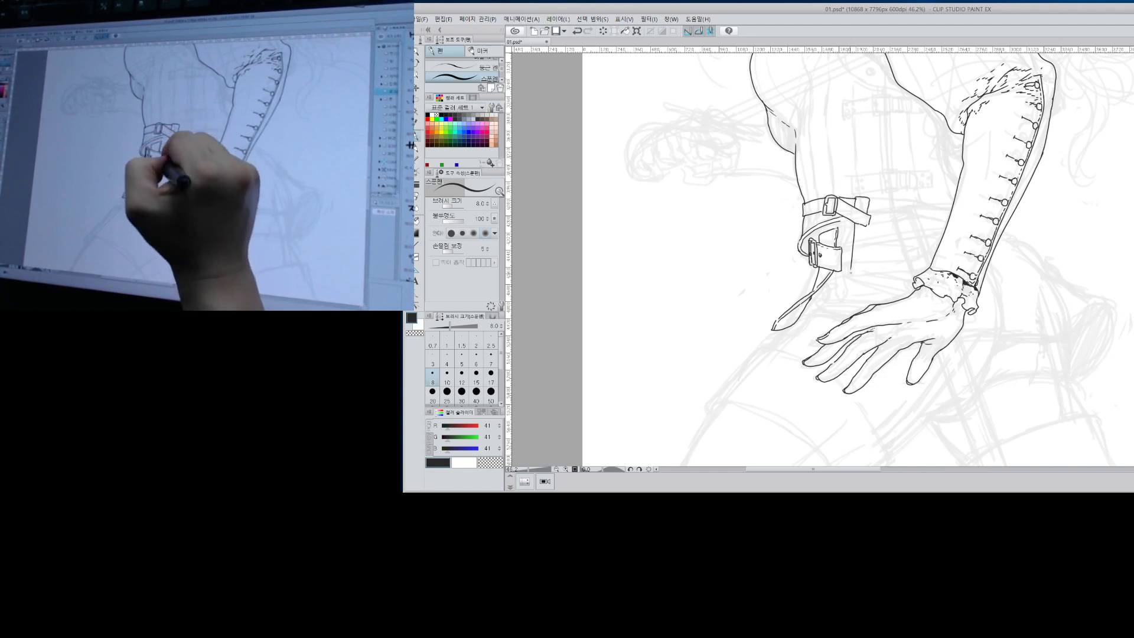
left_click_drag(866, 227, 848, 309)
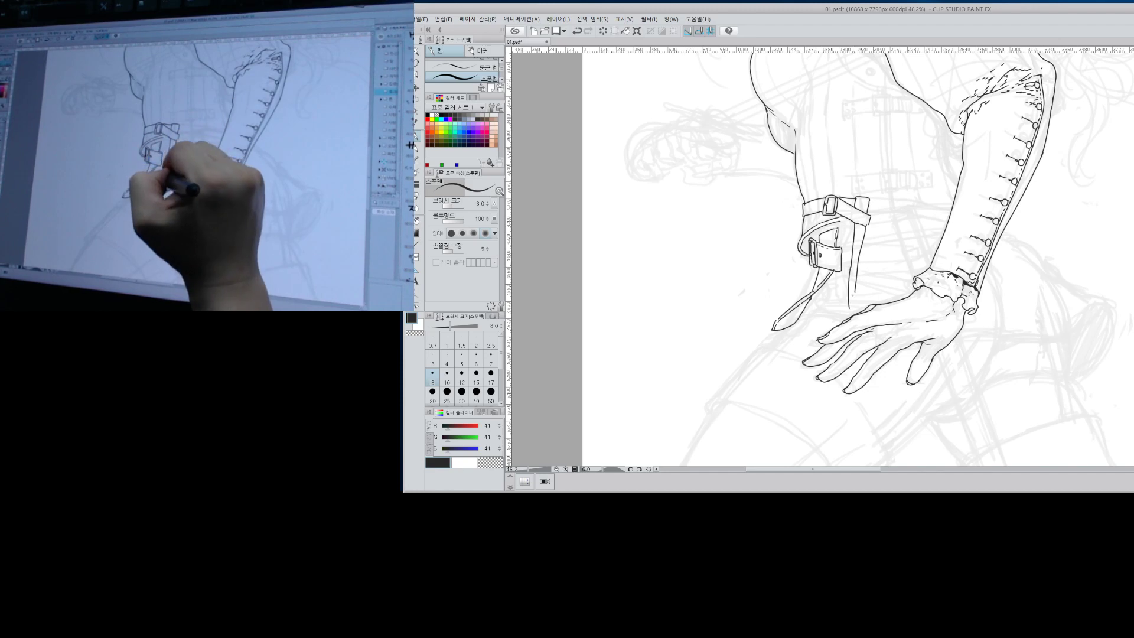
Undo the last strap strokes and redraw the loose strap hanging from the cross strap, curving down to a tapered tip.
key("ctrl+z")
key("ctrl+z")
key("ctrl+z")
mouse_move(854, 224)
left_mouse_down()
mouse_move(853, 269)
mouse_move(875, 295)
left_mouse_up()
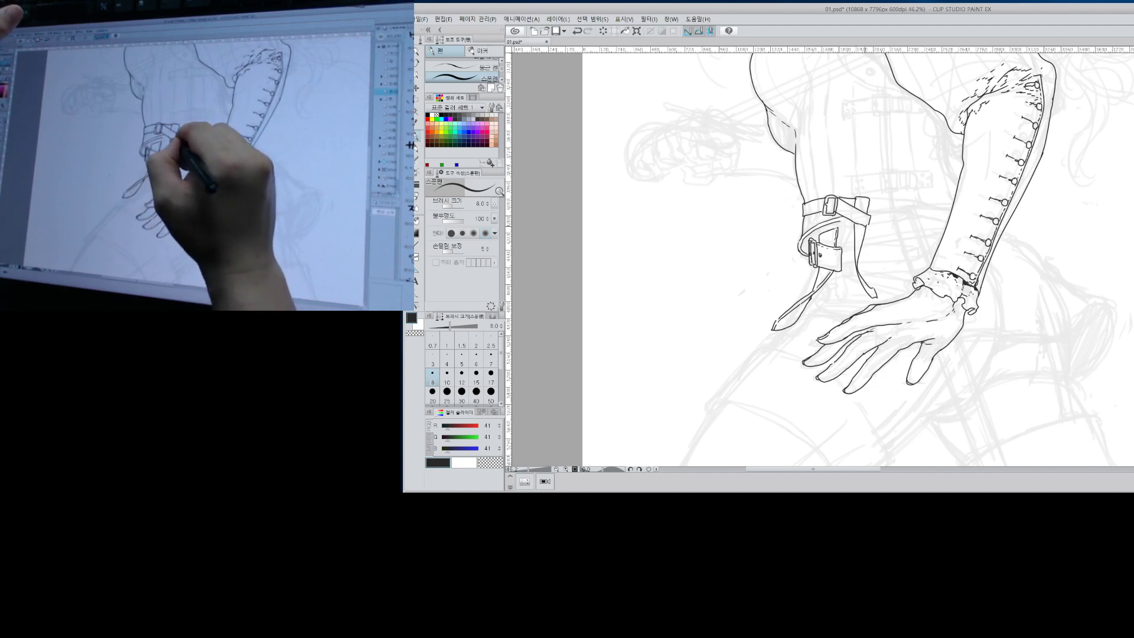
left_click_drag(864, 228, 876, 296)
key("ctrl+z")
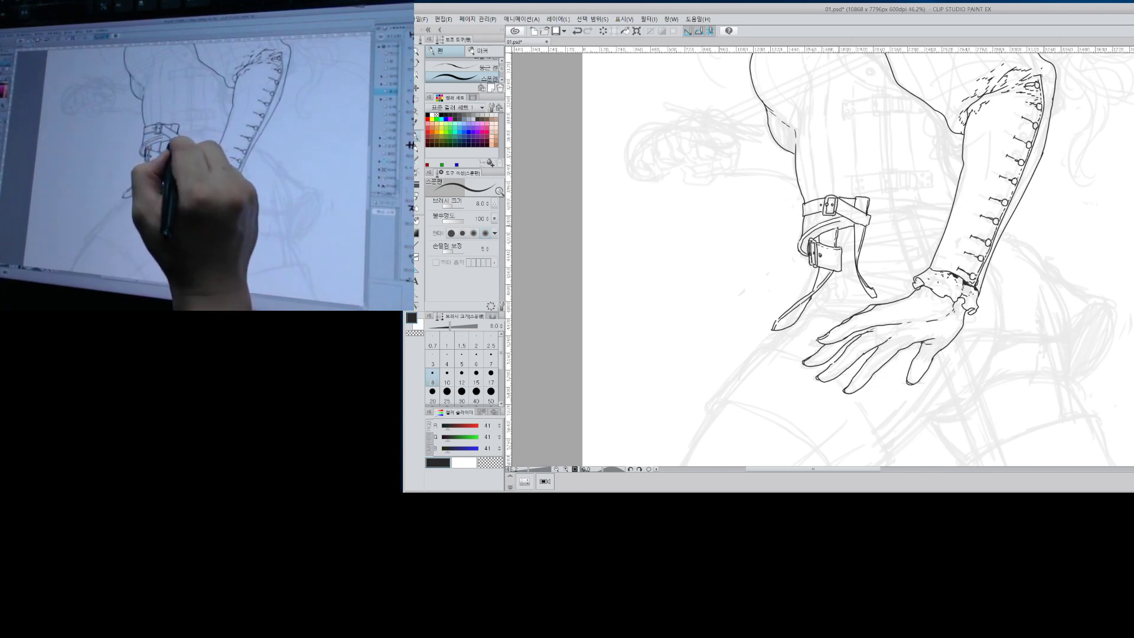
Ink the lower belt's two edges running from the hanging strap across the waist to the forearm.
left_click_drag(870, 227, 941, 221)
key("ctrl+z")
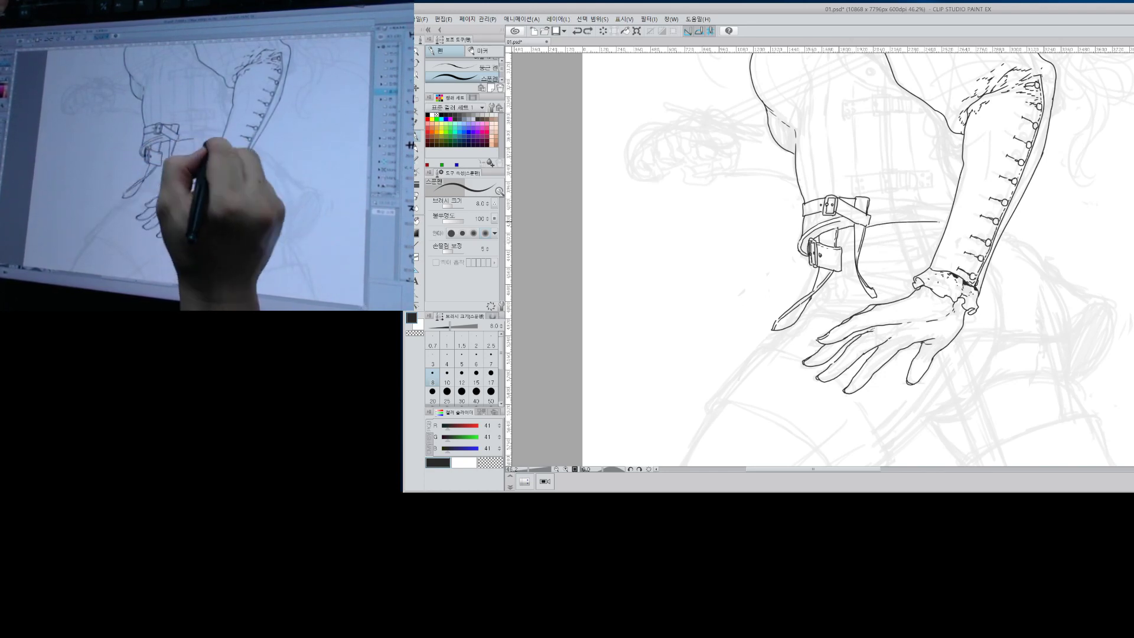
key("ctrl+z")
left_click_drag(870, 223, 945, 221)
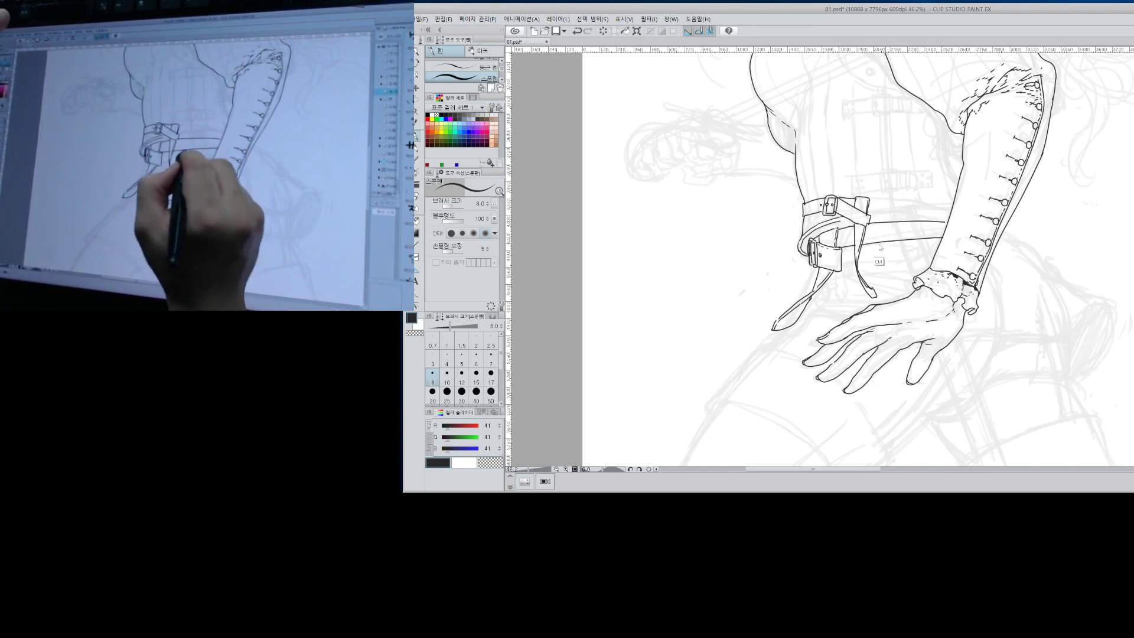
key("ctrl+z")
left_click_drag(862, 243, 949, 223)
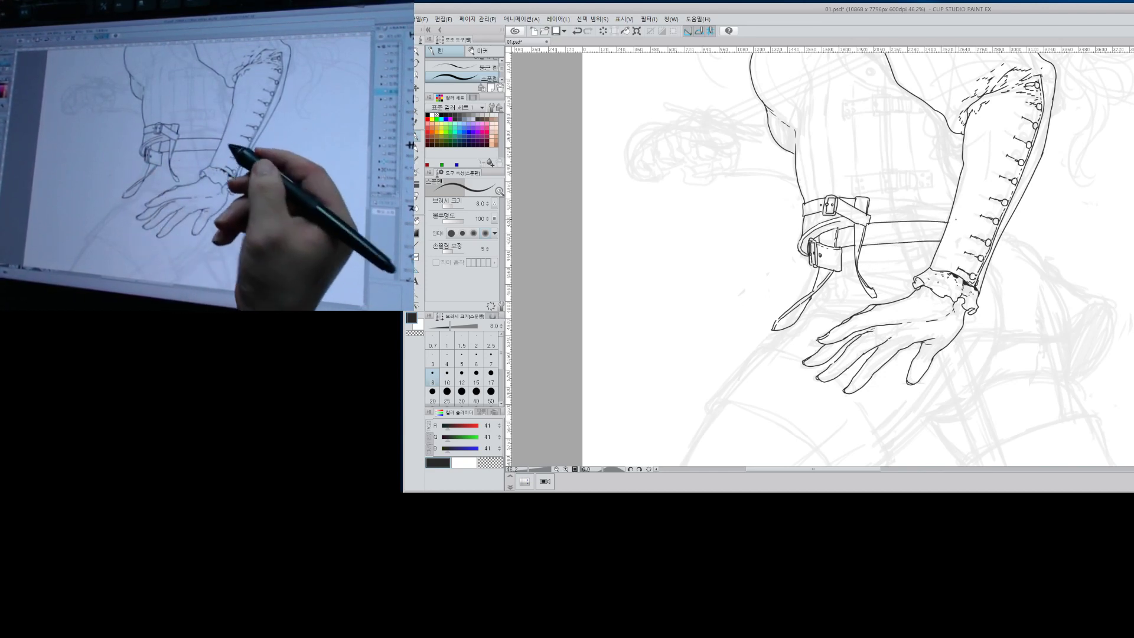
Ink the upper belt's edges from the cross strap to the forearm and touch up the loop beside the lower buckle.
left_click_drag(870, 200, 956, 214)
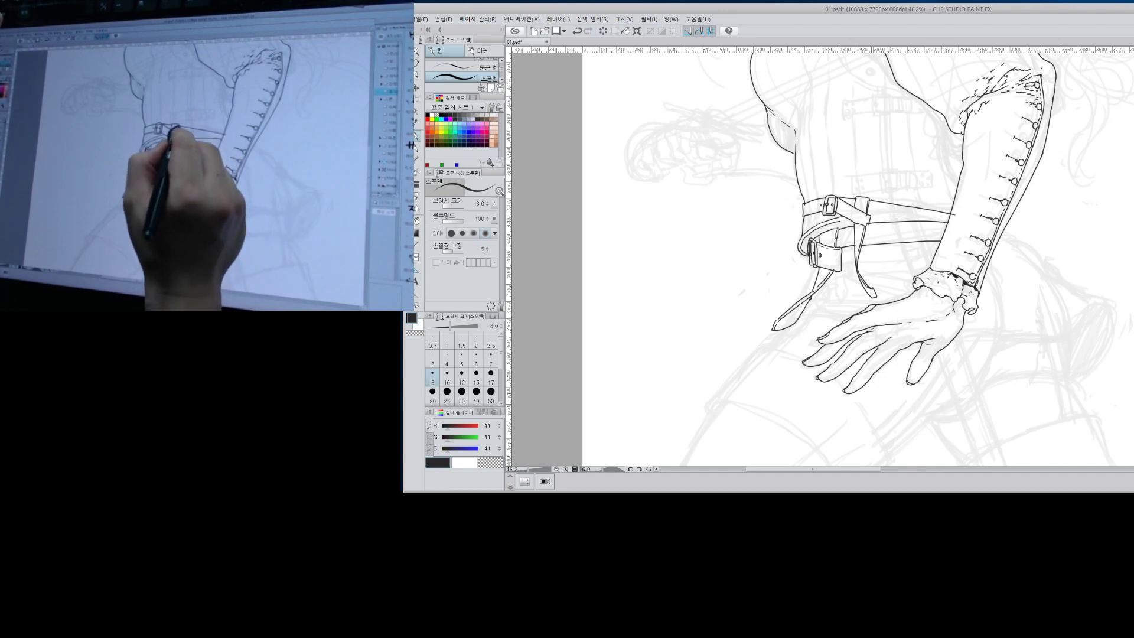
key("ctrl+z")
mouse_move(870, 200)
left_mouse_down()
mouse_move(956, 213)
mouse_move(929, 221)
mouse_move(945, 222)
left_mouse_up()
key("e")
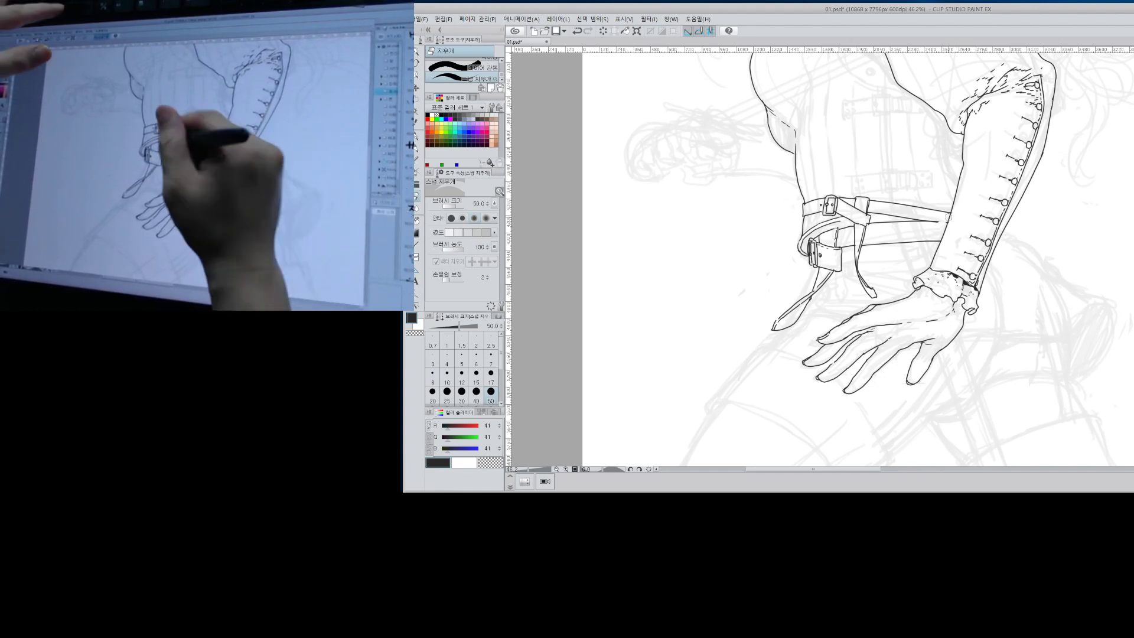
key("p")
left_click_drag(811, 240, 811, 253)
Ink the narrow mouth of the scabbard across the upper belt, between the cross strap and the forearm.
key("alt+space")
mouse_move(982, 241)
left_mouse_down()
mouse_move(958, 255)
mouse_move(1028, 232)
left_mouse_up()
scroll(1028, 232, "up", 1)
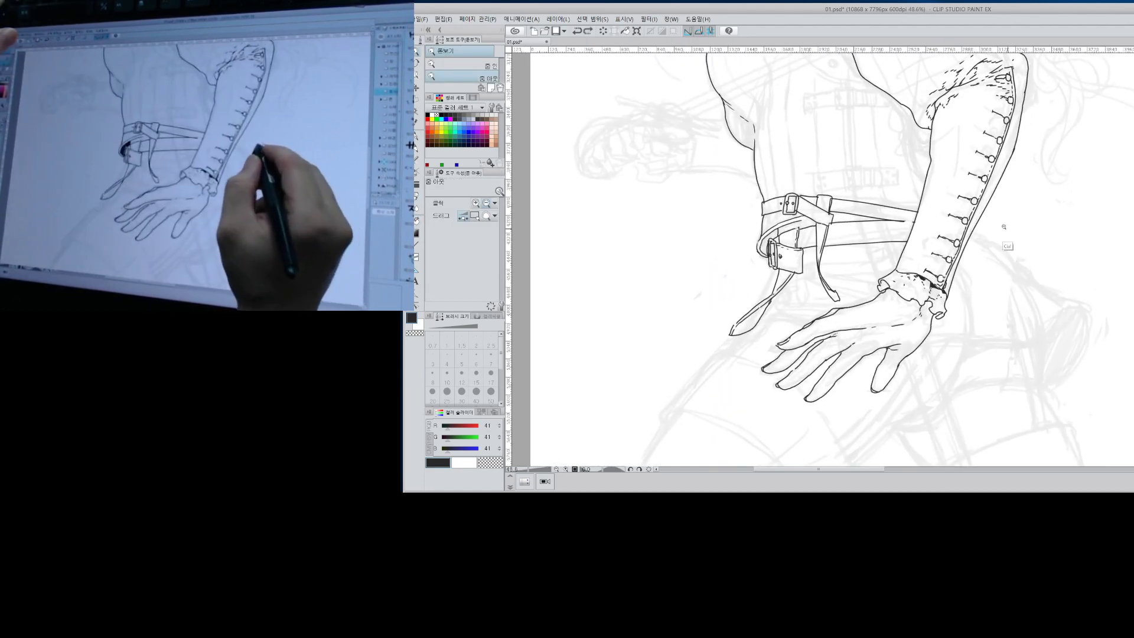
key("p")
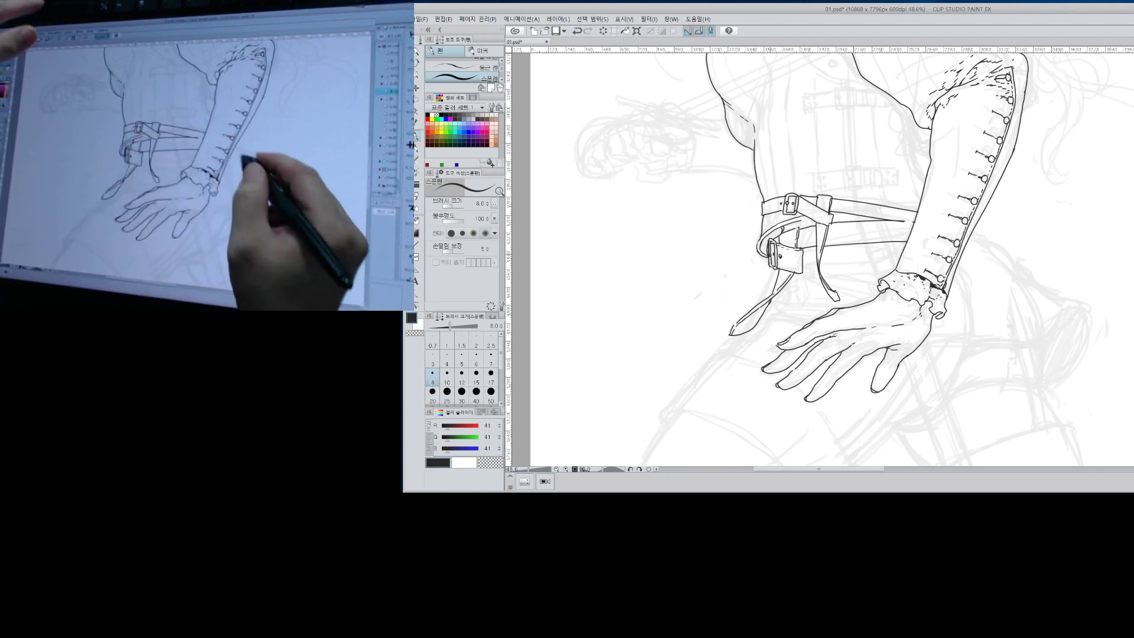
left_click_drag(1005, 307, 1000, 298)
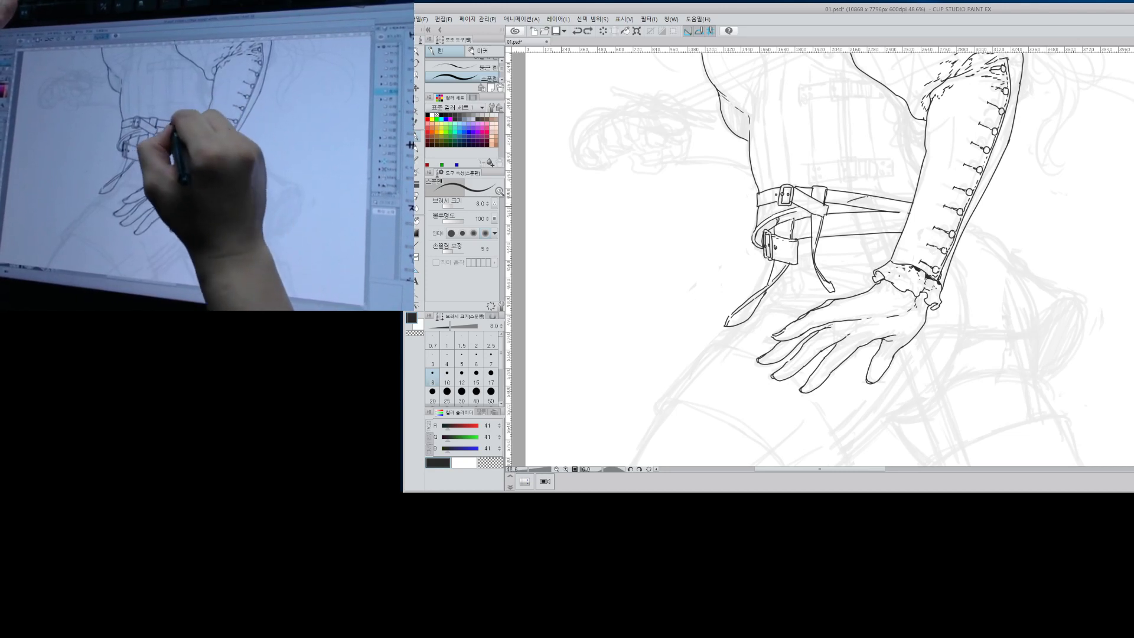
left_click_drag(856, 200, 872, 197)
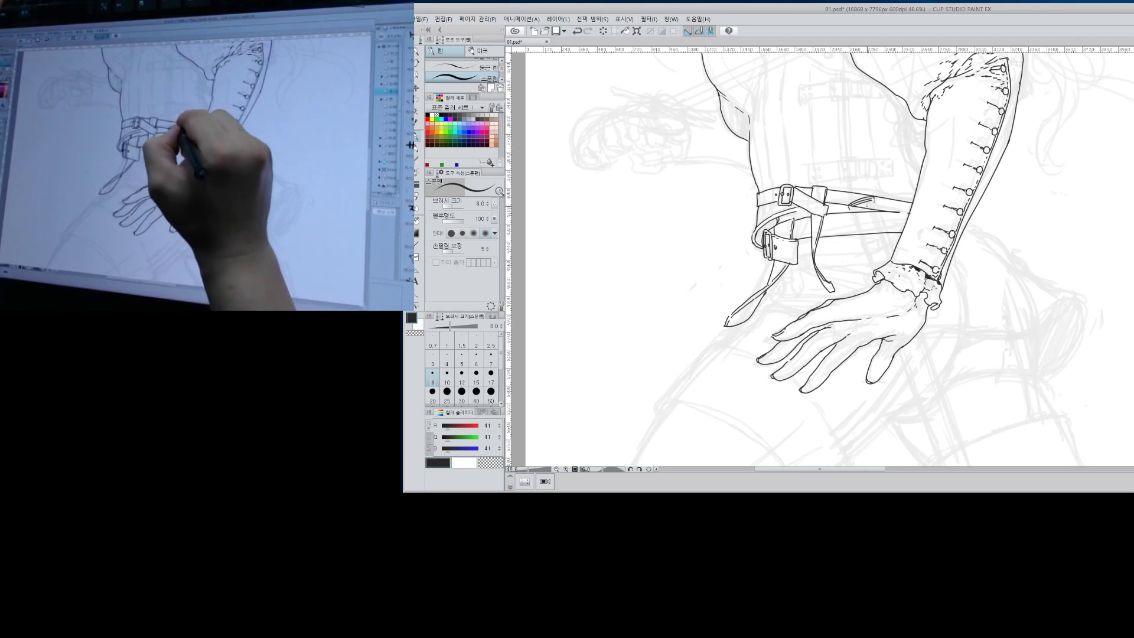
Draw the scabbard's two long straight parallel edges from its mouth at the belt down between the legs to the lower shin.
left_click_drag(872, 247, 816, 150)
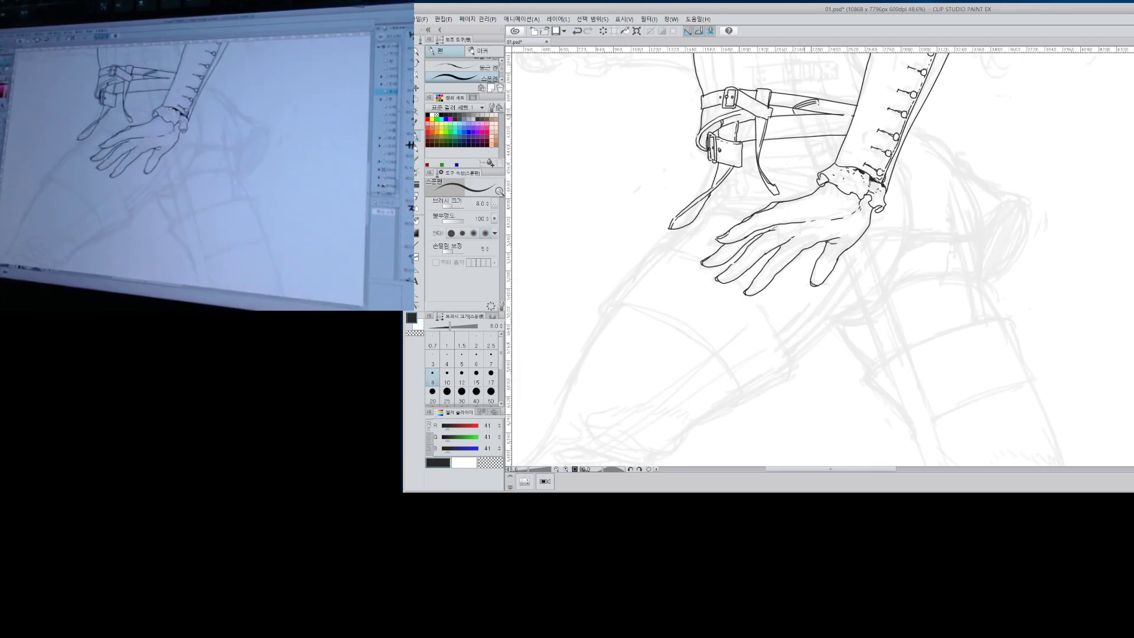
key("alt+space")
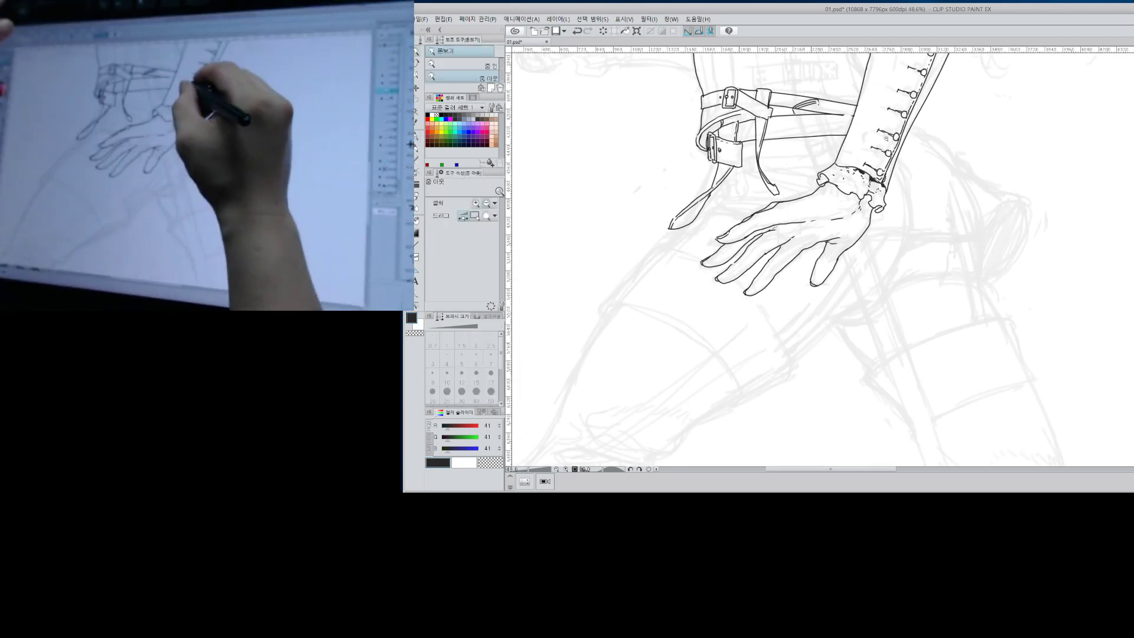
mouse_move(886, 139)
left_mouse_down()
mouse_move(873, 143)
mouse_move(928, 349)
left_mouse_up()
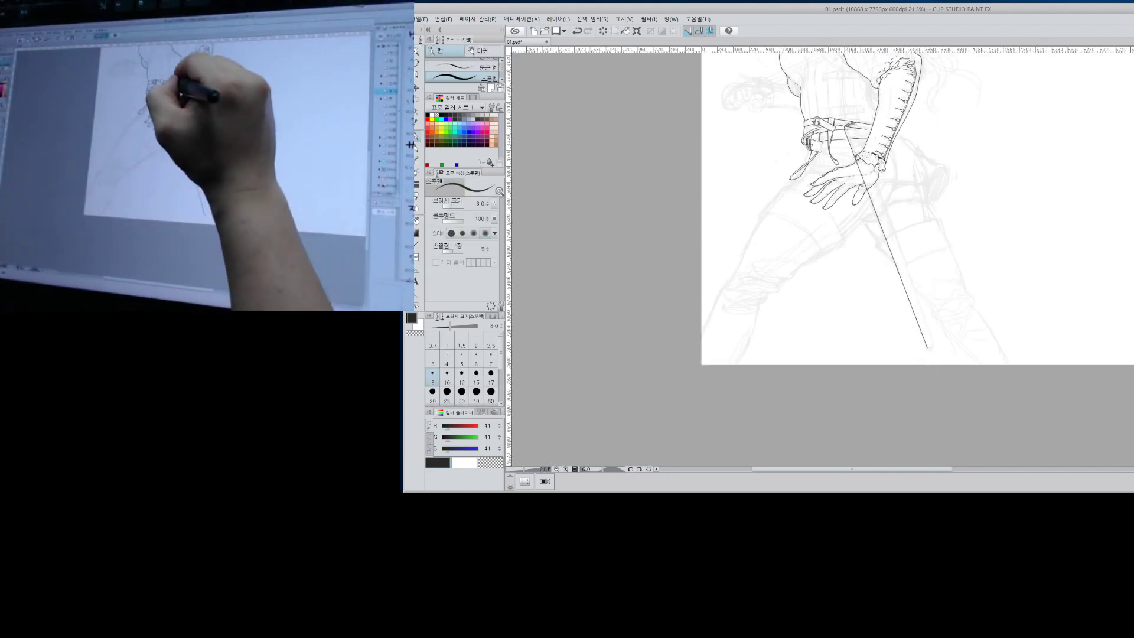
key("ctrl+z")
left_click(845, 128)
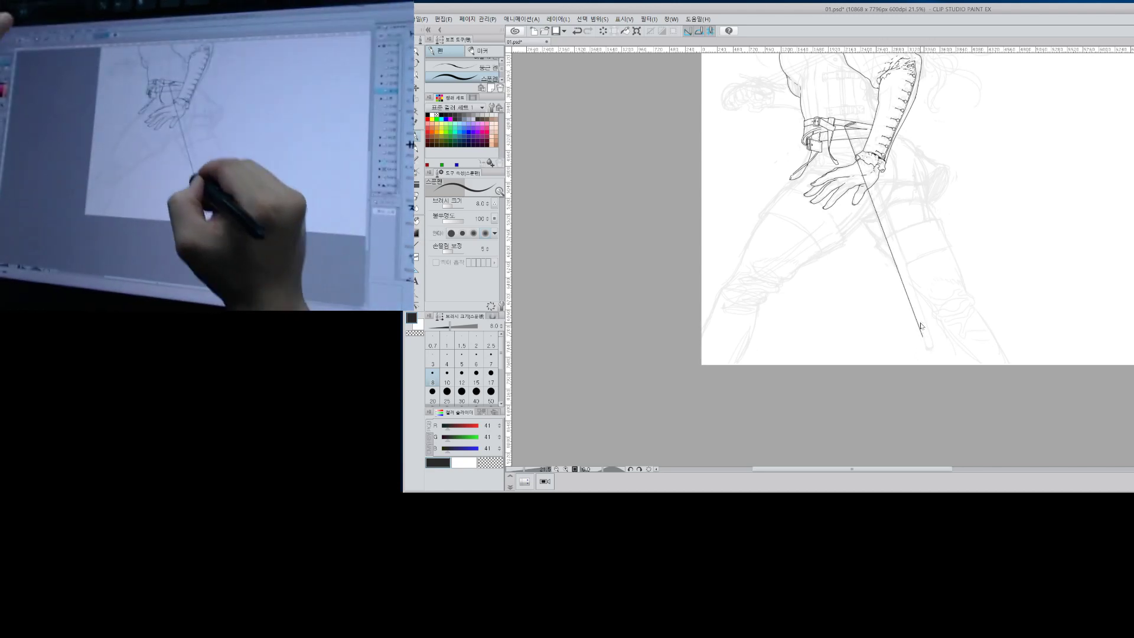
left_click(926, 346, "shift")
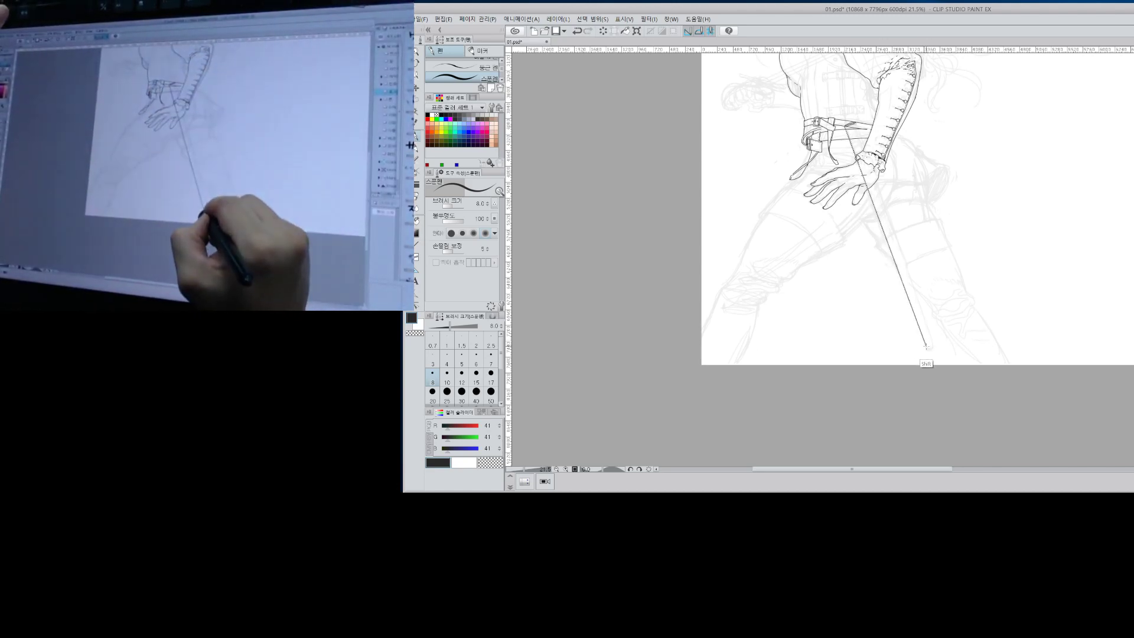
left_click(854, 126)
left_click(931, 346, "shift")
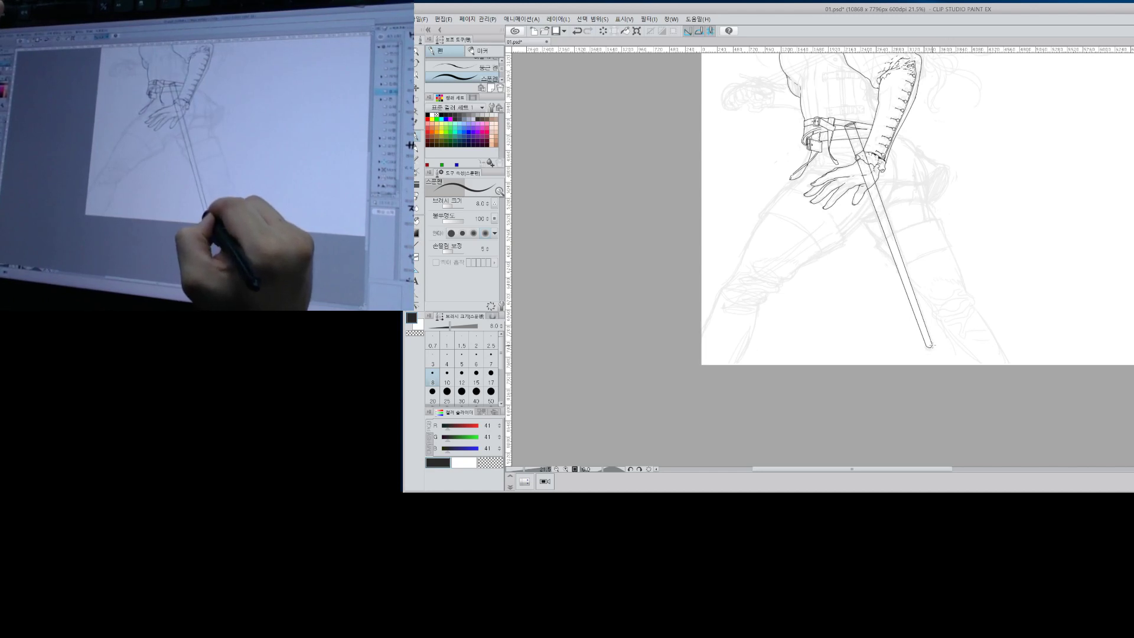
Erase the rough strokes at the scabbard's mouth and redraw its opening cleanly between the two straight edges.
key("alt+space")
left_click_drag(874, 120, 957, 120)
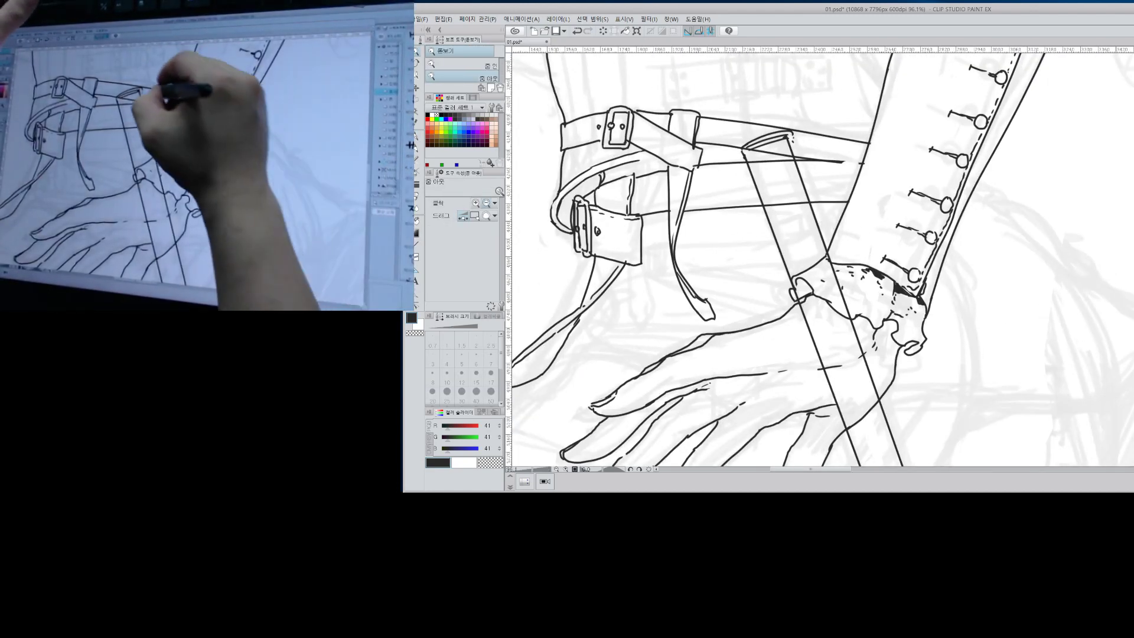
key("e")
left_click_drag(797, 134, 780, 136)
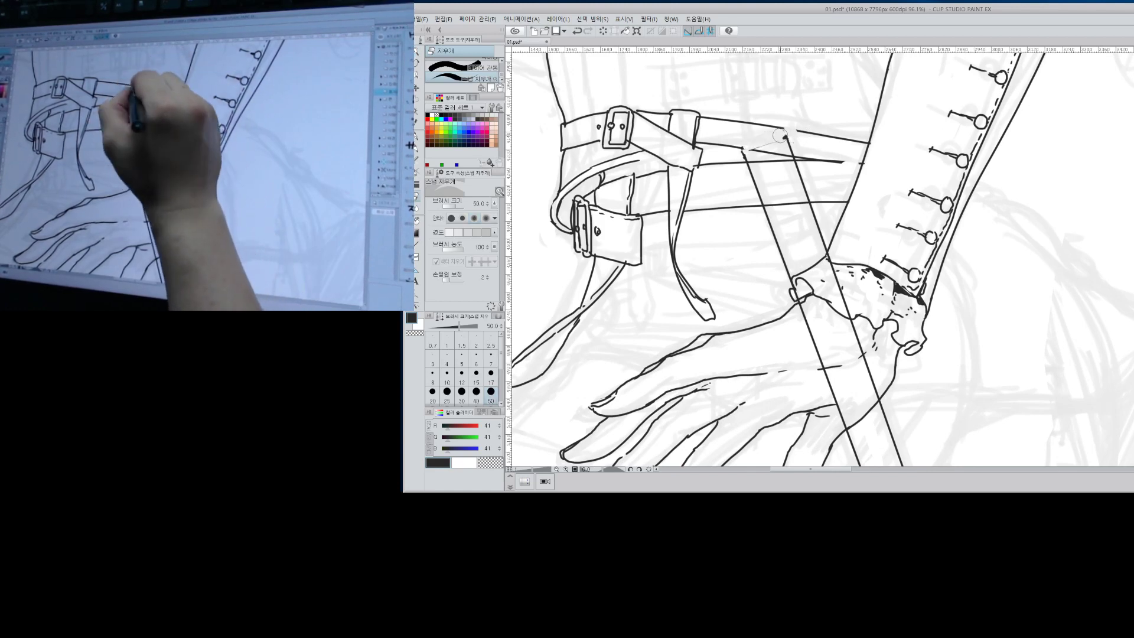
key("p")
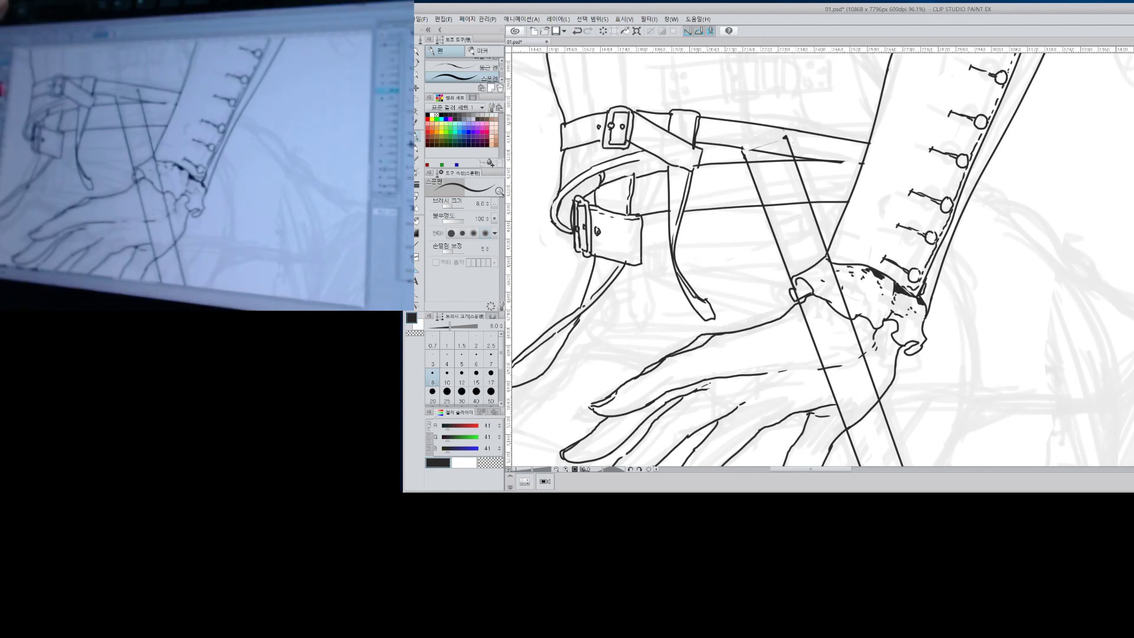
left_click_drag(743, 149, 786, 136)
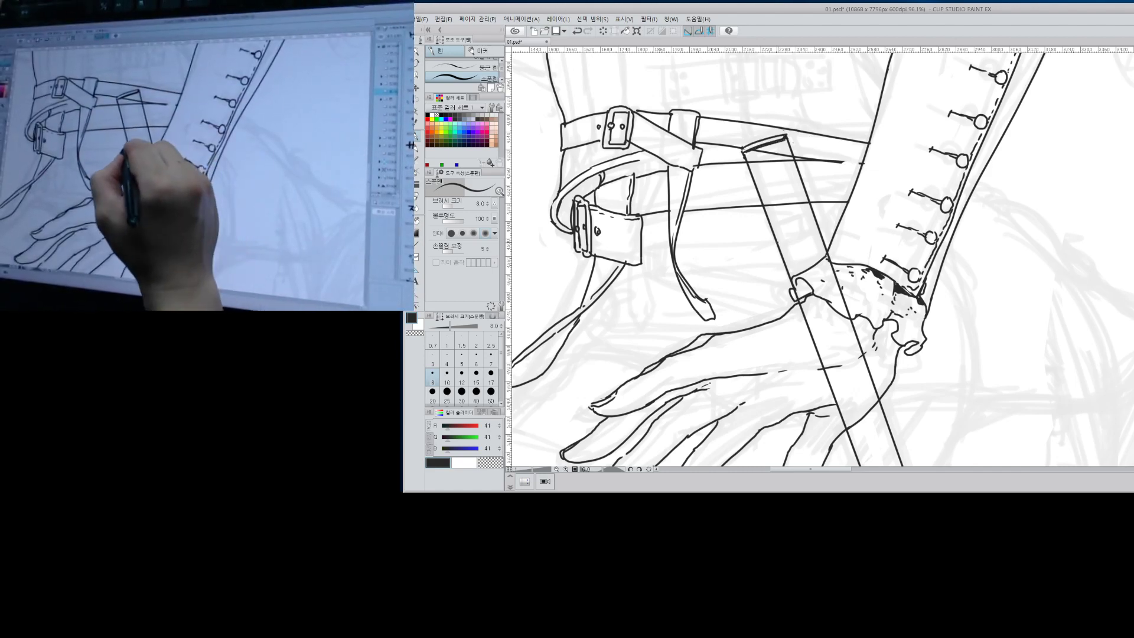
Ink a band around the scabbard above the wrist cuff, with a riveted tab at its end.
left_click_drag(775, 244, 817, 234)
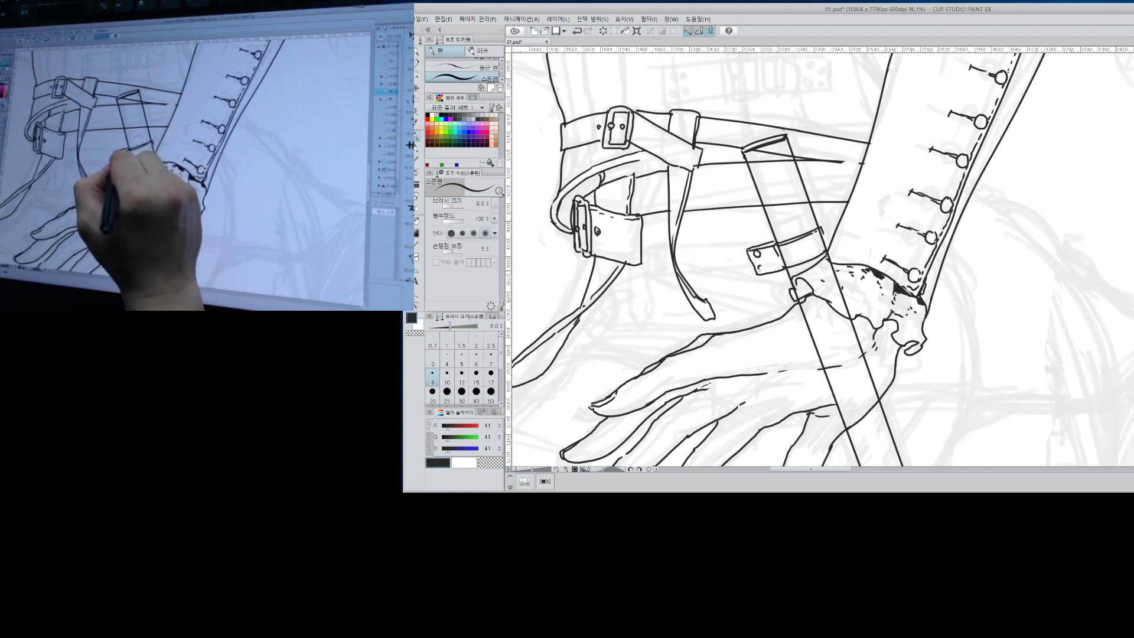
mouse_move(755, 244)
left_mouse_down()
mouse_move(742, 248)
mouse_move(745, 270)
left_mouse_up()
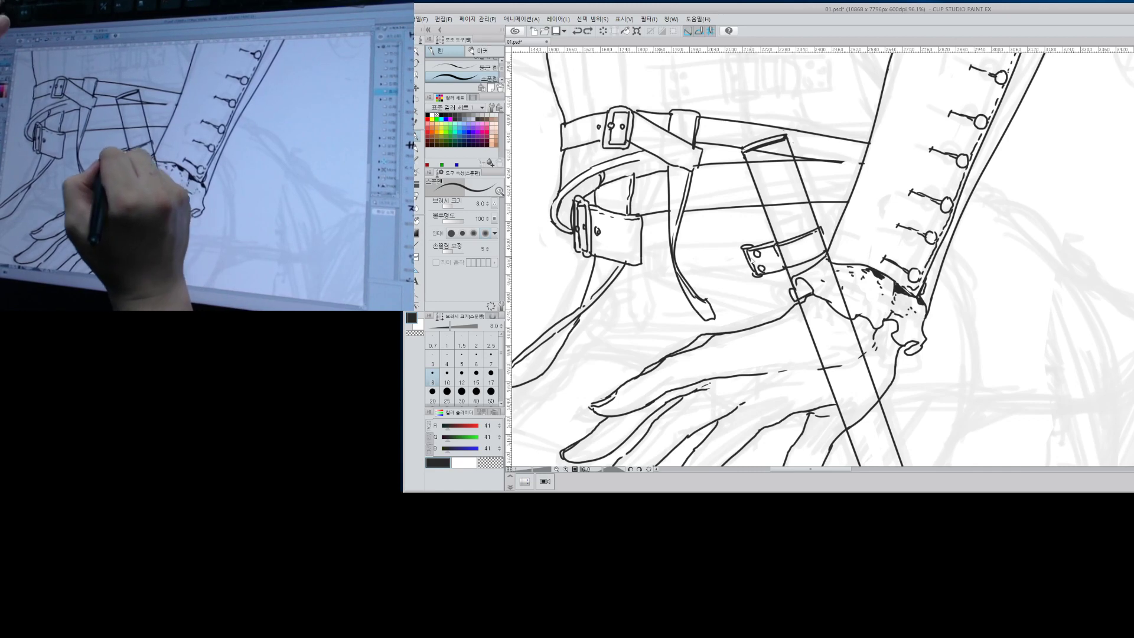
mouse_move(737, 248)
left_mouse_down()
mouse_move(673, 245)
mouse_move(744, 249)
left_mouse_up()
key("ctrl+z")
Ink two straps from the large buckle to the scabbard, ending the lower one in a riveted fitting beside the cuff.
left_click_drag(682, 272, 756, 275)
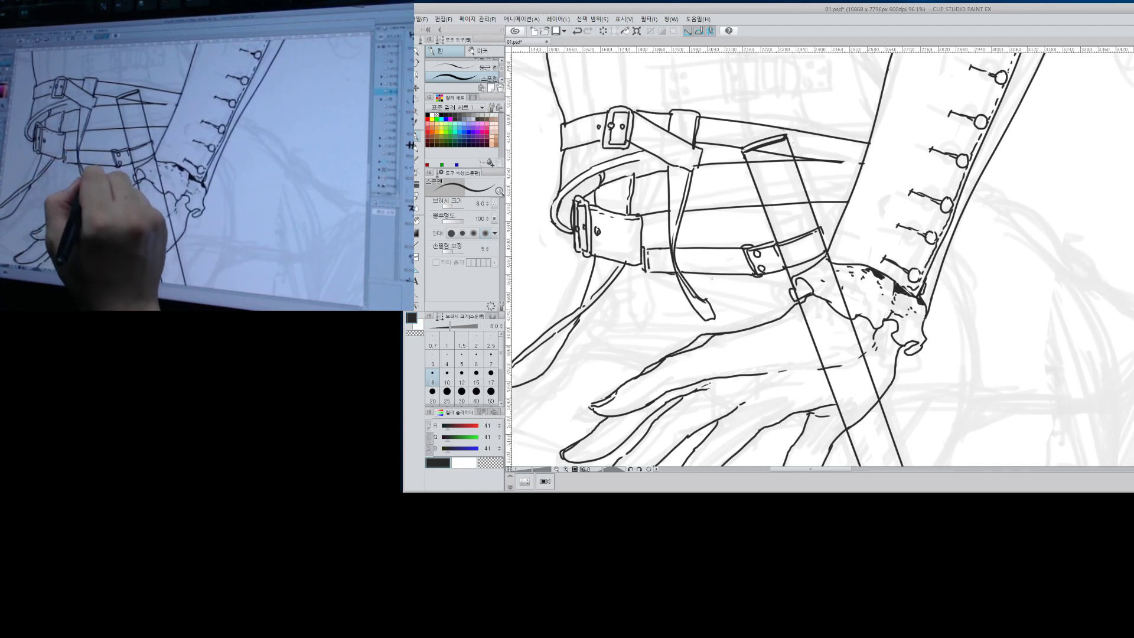
left_click_drag(700, 273, 778, 286)
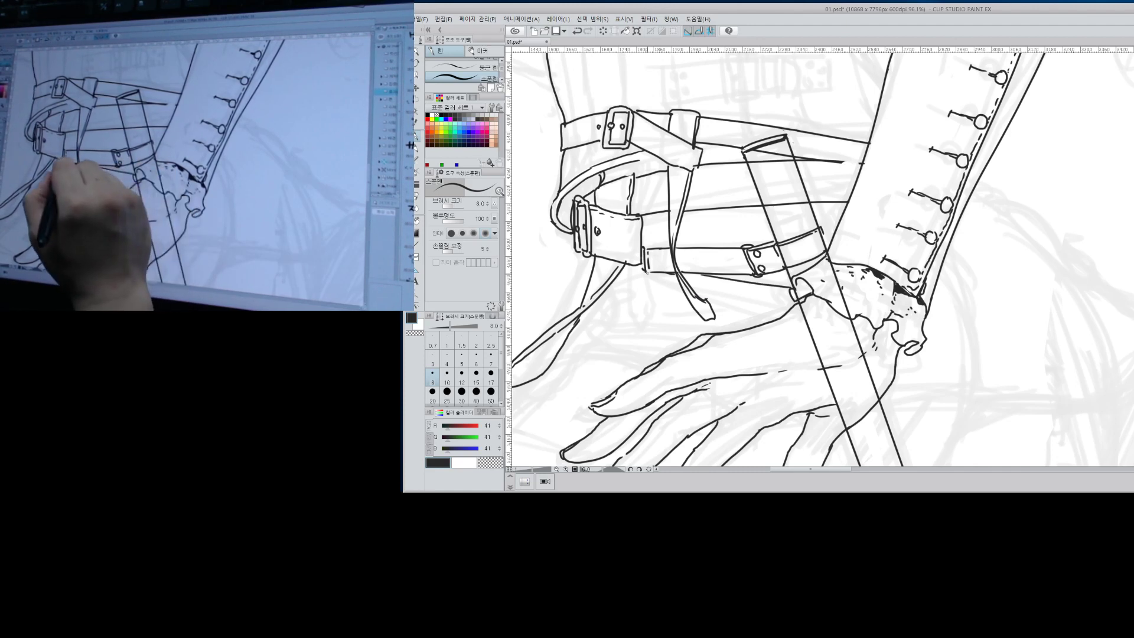
left_click_drag(648, 273, 775, 318)
key("ctrl+z")
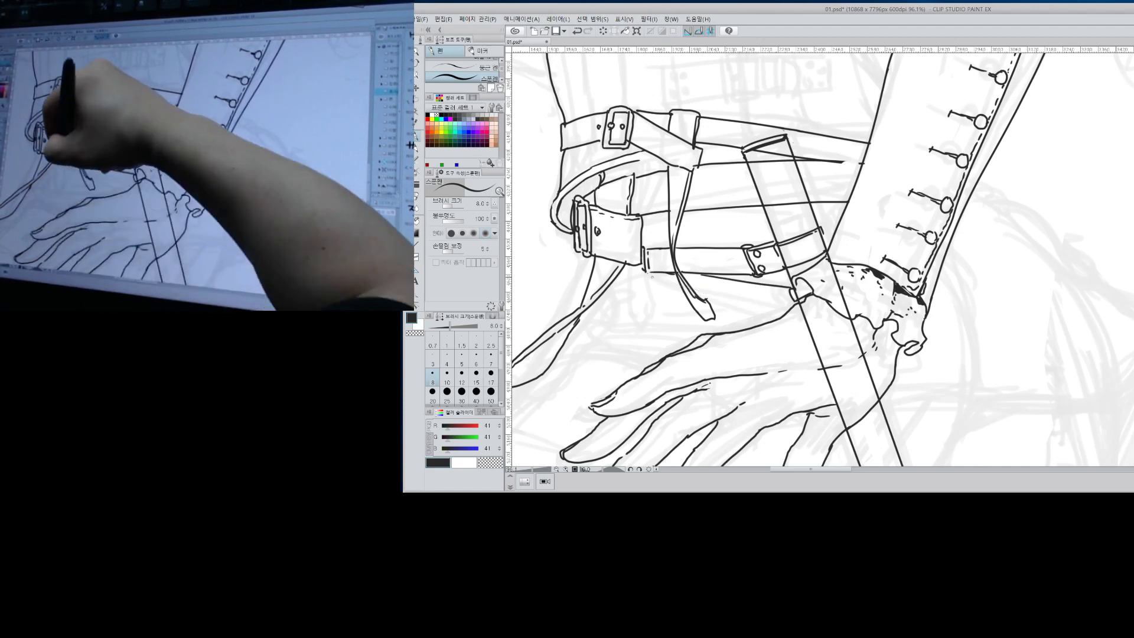
mouse_move(647, 273)
left_mouse_down()
mouse_move(776, 310)
mouse_move(763, 289)
left_mouse_up()
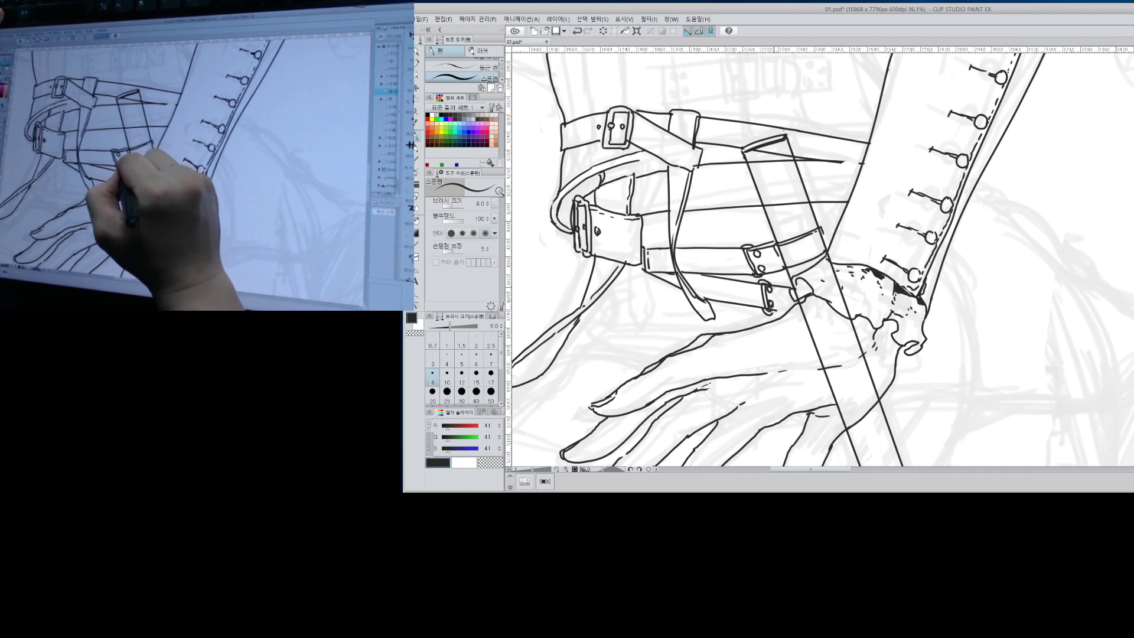
left_click_drag(775, 310, 787, 313)
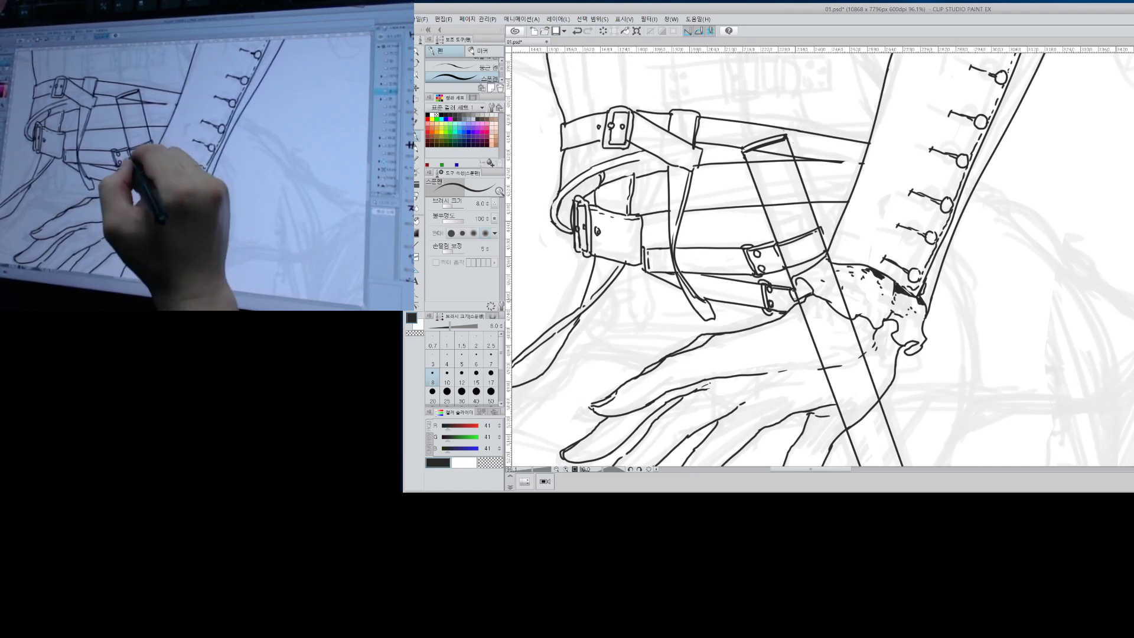
Round off the scabbard band's end next to the forearm and clean its overlap with the eraser at size 20.
left_click_drag(822, 231, 828, 252)
key("e")
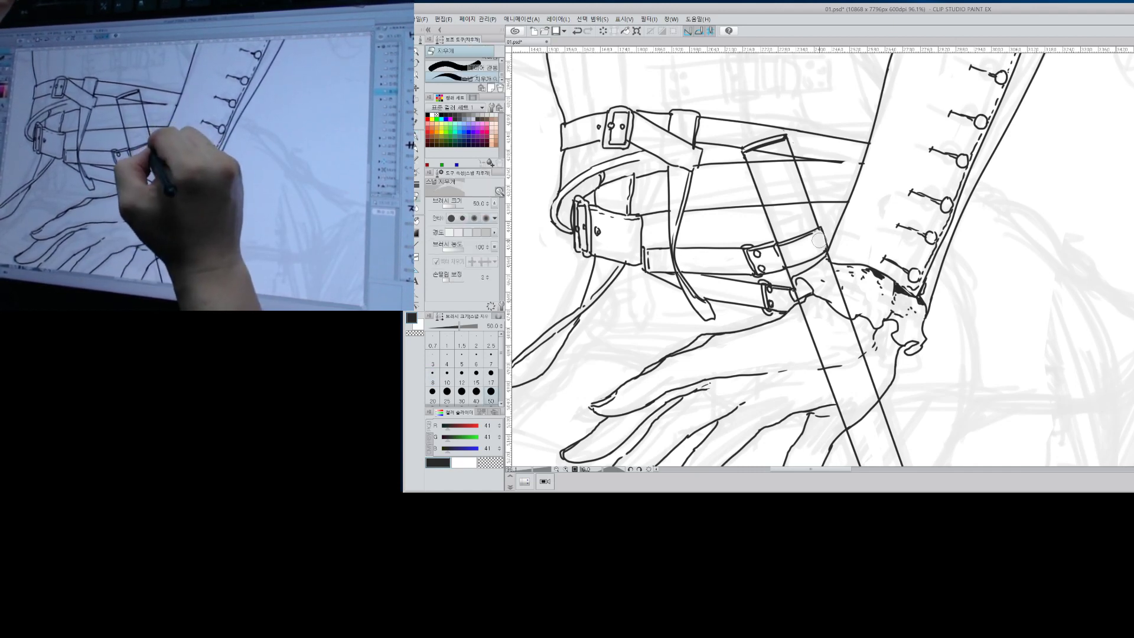
key("bracketleft")
key("bracketleft")
key("bracketleft")
key("bracketleft")
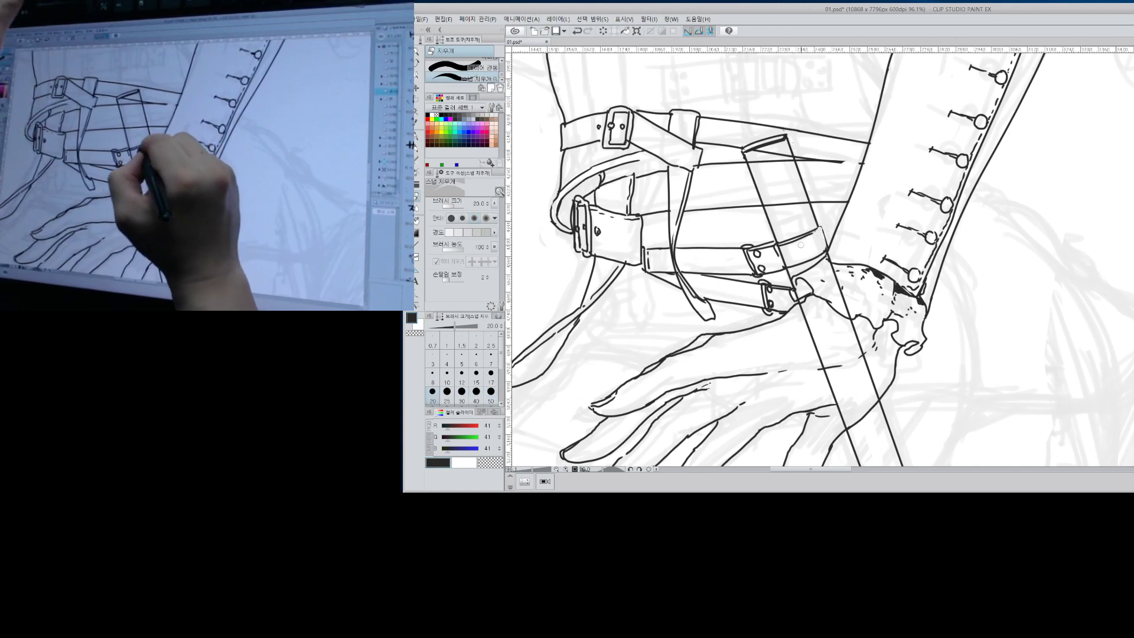
key("p")
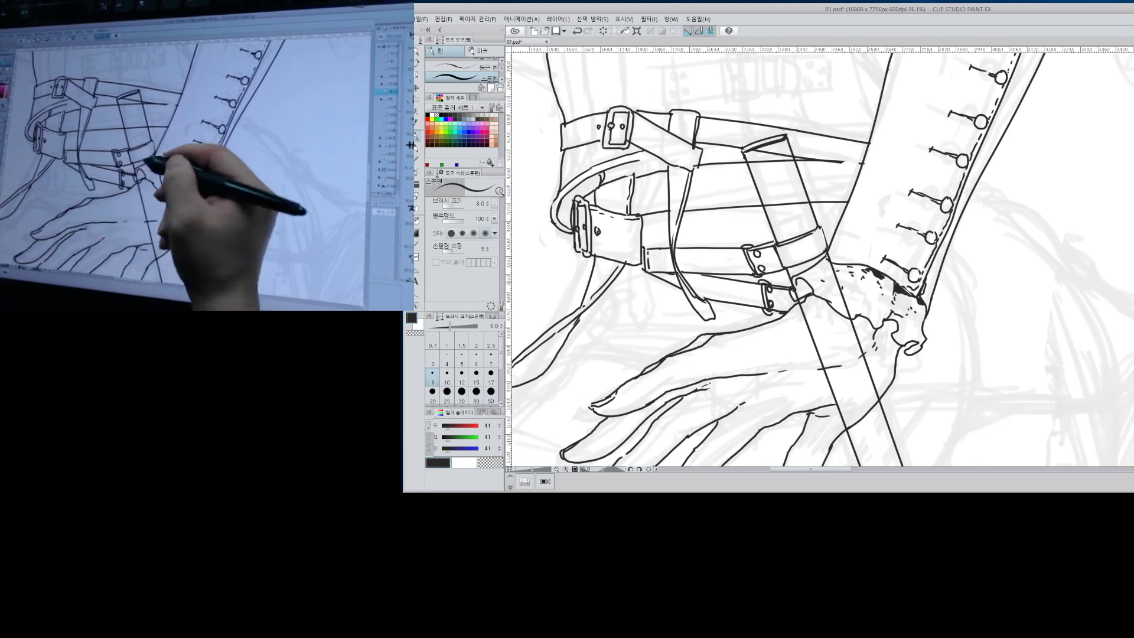
Add a second line along the scabbard band's upper edge and trim lines just below the scabbard's mouth.
key("alt+space")
left_click(909, 195)
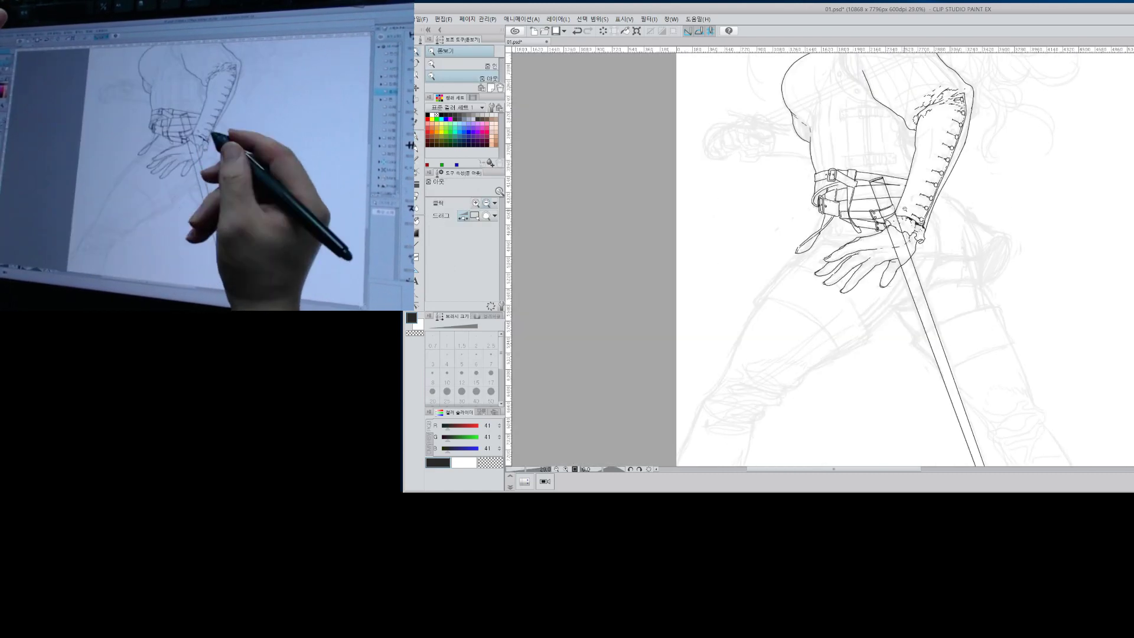
left_click(967, 180)
left_click_drag(967, 217, 956, 254)
key("p")
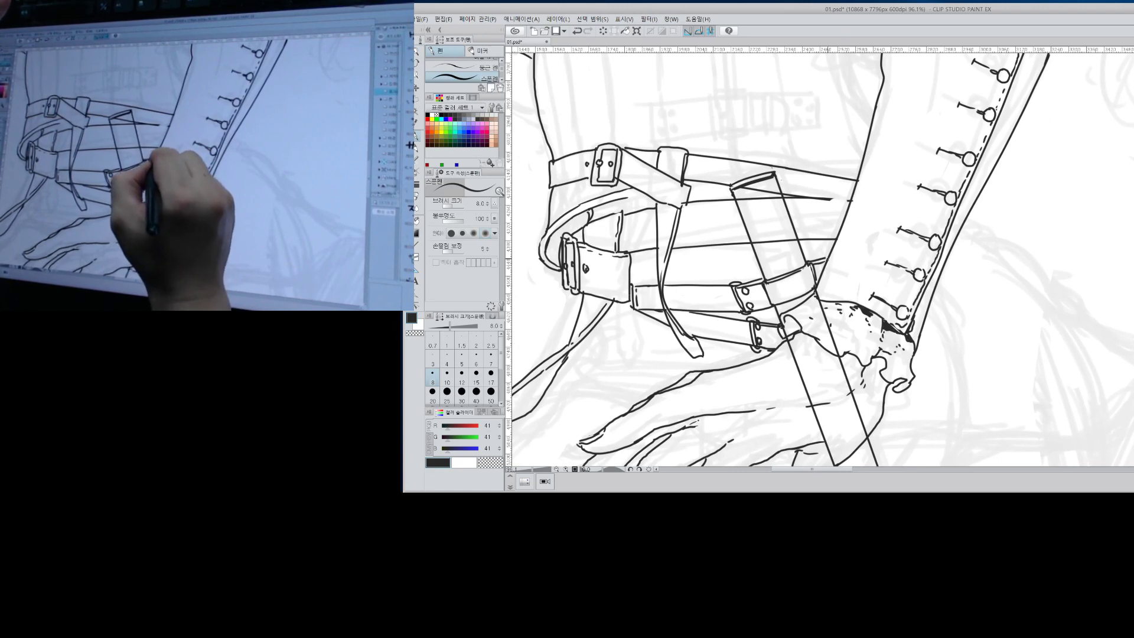
left_click_drag(766, 279, 805, 263)
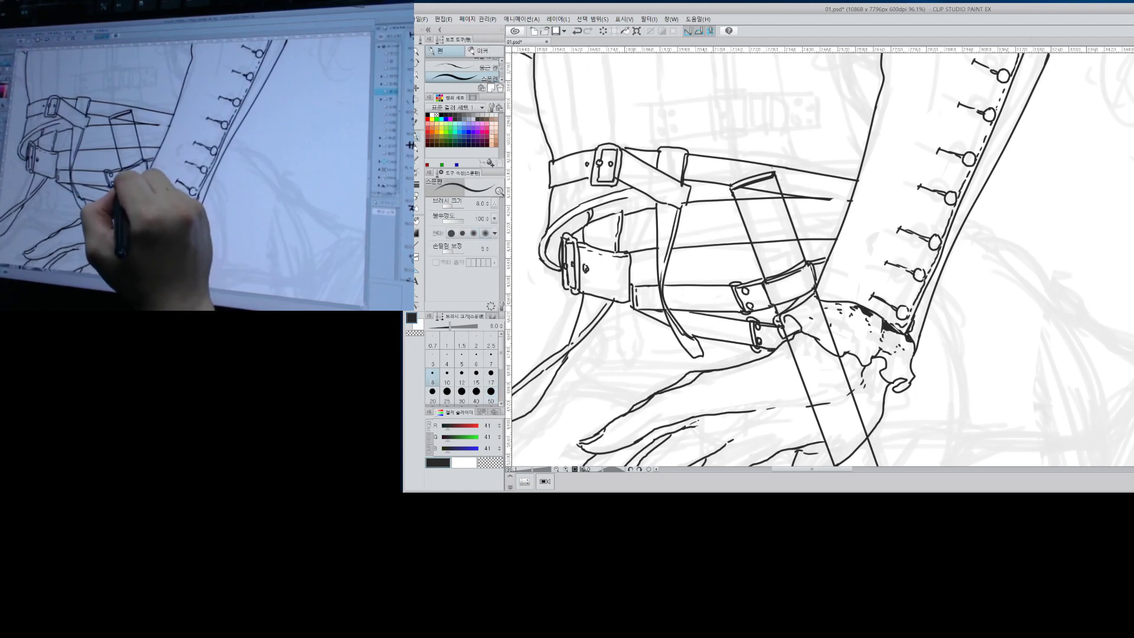
mouse_move(735, 188)
left_mouse_down()
mouse_move(777, 176)
mouse_move(782, 200)
left_mouse_up()
left_click_drag(743, 216, 785, 206)
key("alt+space")
mouse_move(923, 315)
left_mouse_down()
mouse_move(893, 335)
mouse_move(786, 340)
left_mouse_up()
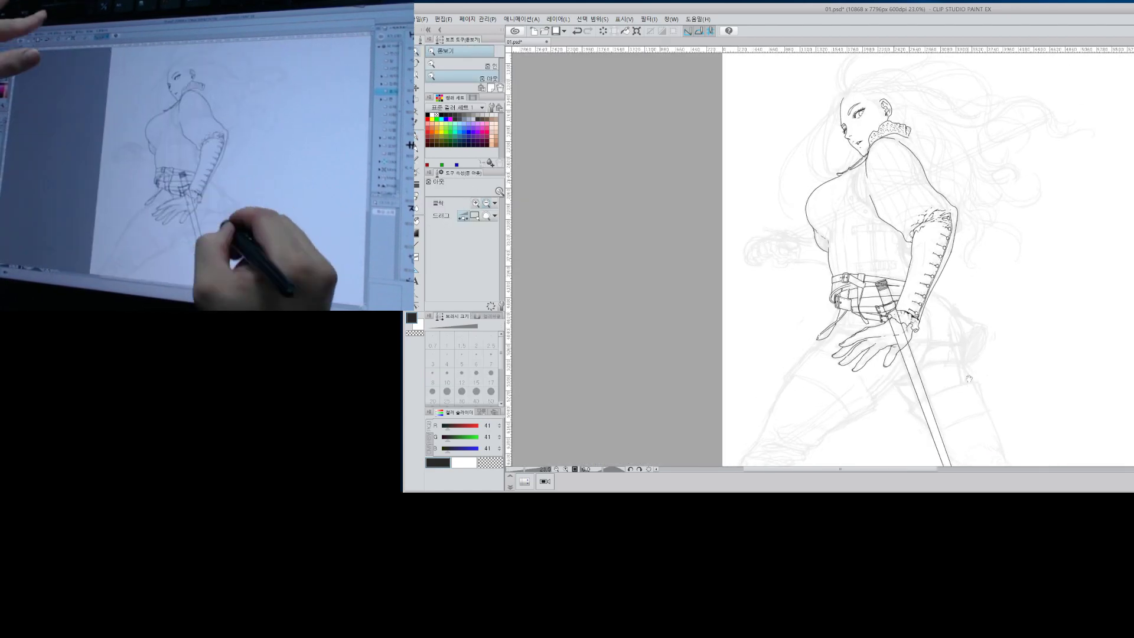
Extend the belt line beside the scabbard's mouth so that it meets the forearm.
key("space")
left_click_drag(981, 390, 905, 389)
key("ctrl+space")
left_click_drag(844, 343, 922, 342)
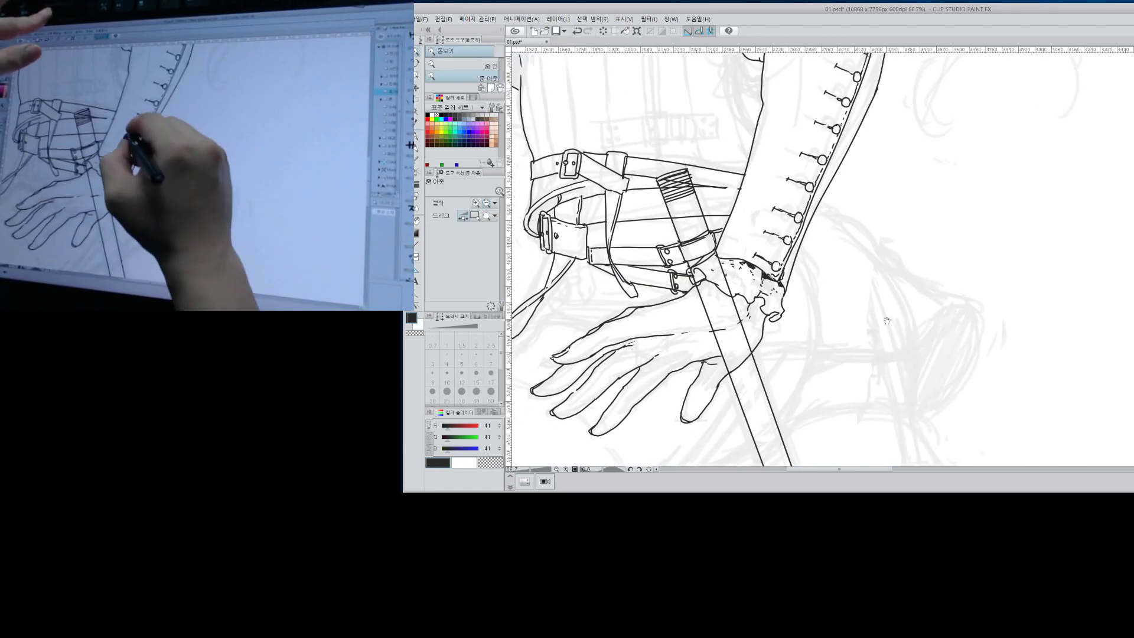
key("p")
left_click_drag(726, 188, 742, 189)
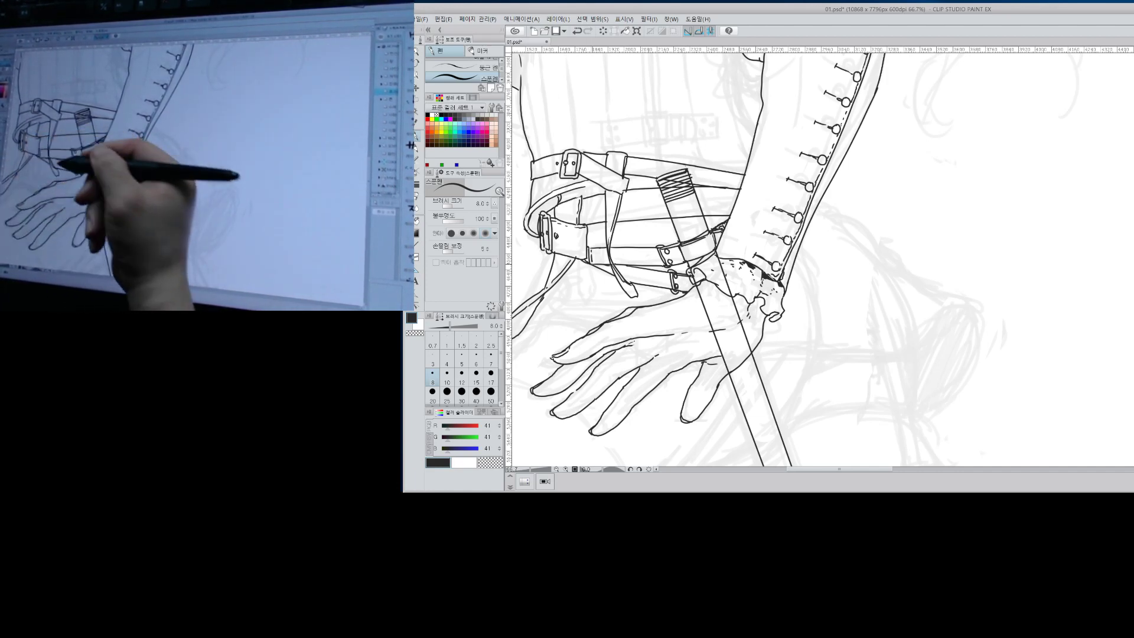
key("ctrl+alt+space")
mouse_move(960, 308)
left_mouse_down()
mouse_move(918, 313)
mouse_move(955, 319)
mouse_move(945, 316)
left_mouse_up()
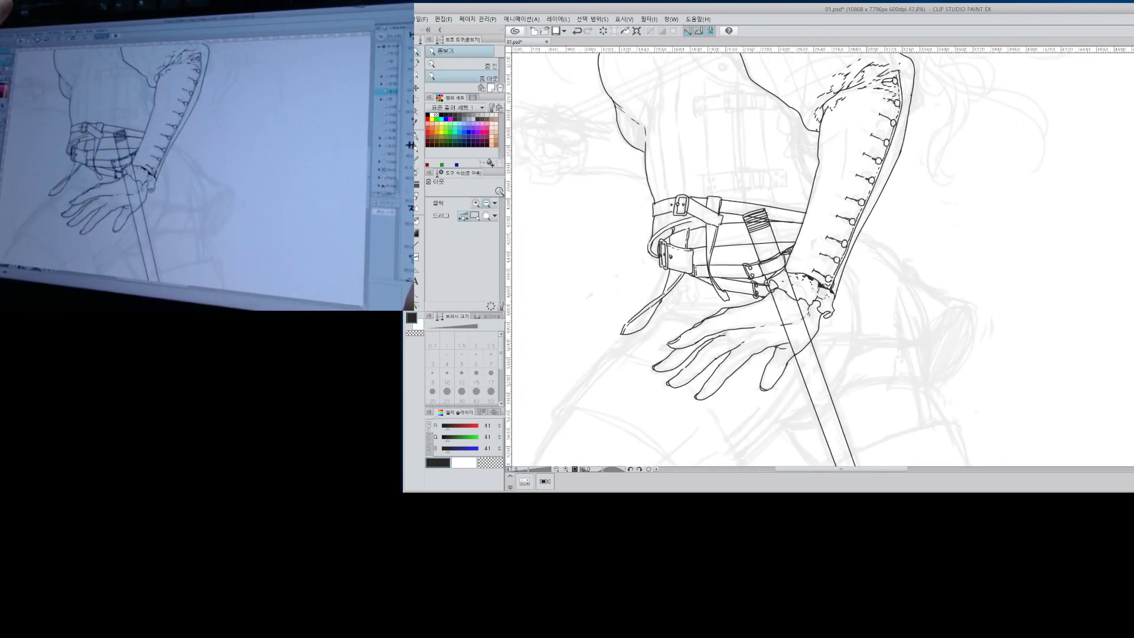
Undo the last strokes and erase the scabbard lines that cross the back of the hand.
key("ctrl+z")
key("ctrl+z")
key("ctrl+z")
key("e")
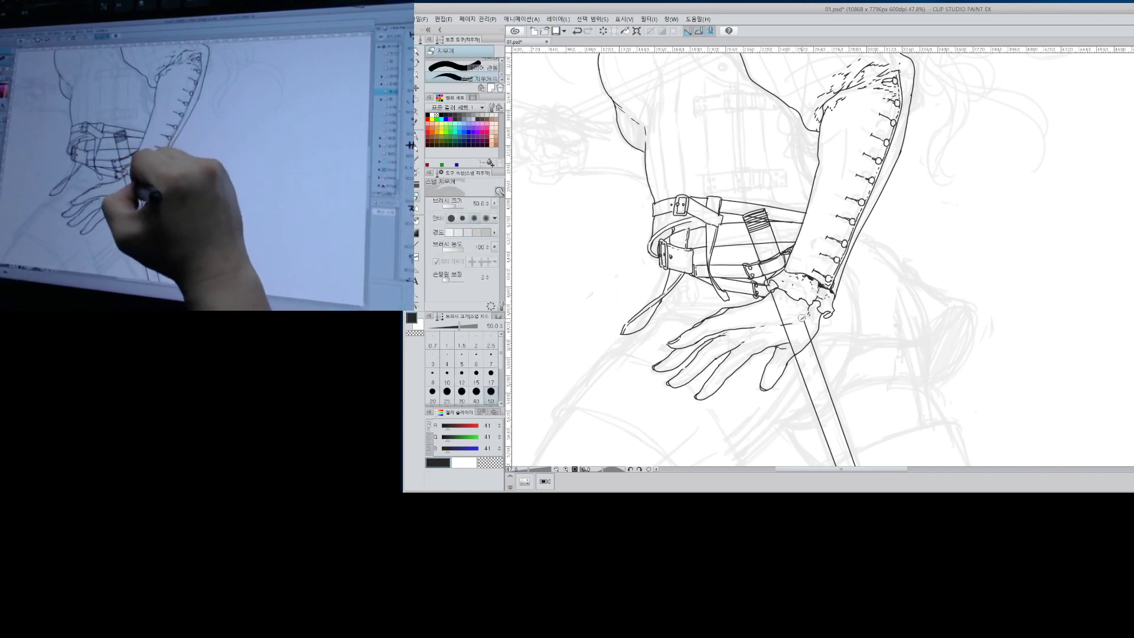
left_click_drag(773, 296, 790, 340)
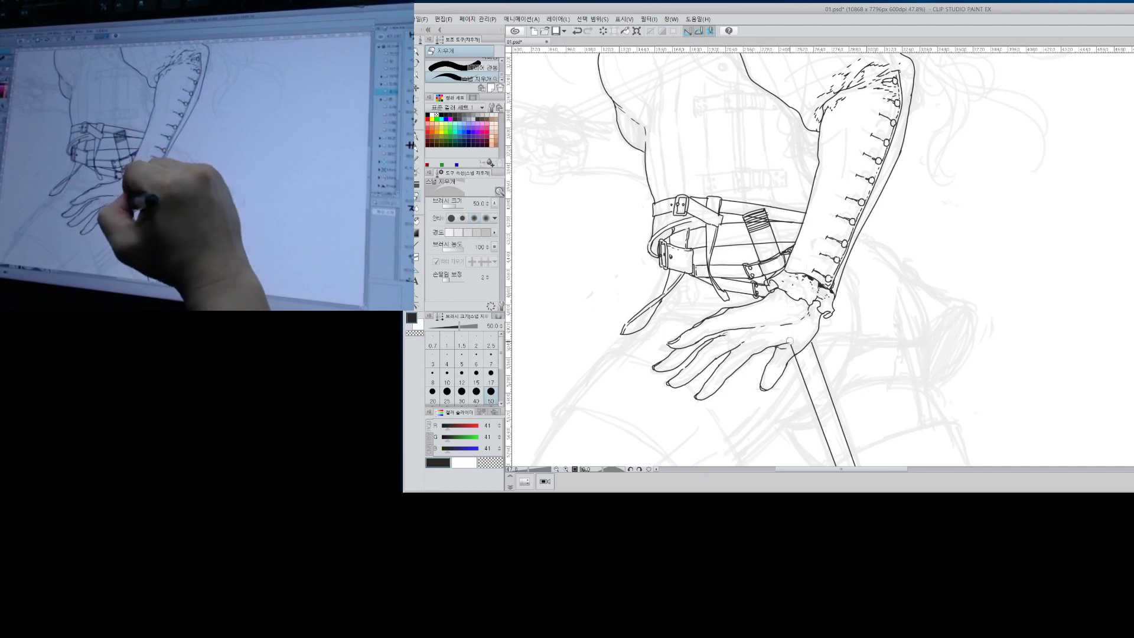
Erase the belt lines that run through the scabbard between its banded mouth and the riveted strap.
key("/")
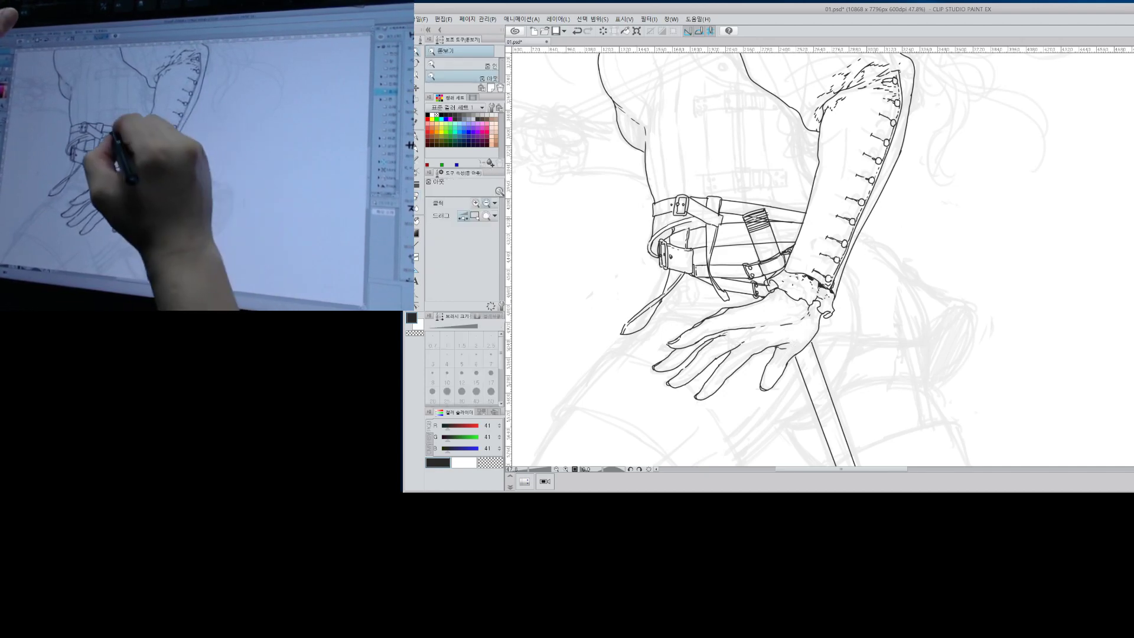
left_click(755, 224)
left_click_drag(772, 223, 945, 222)
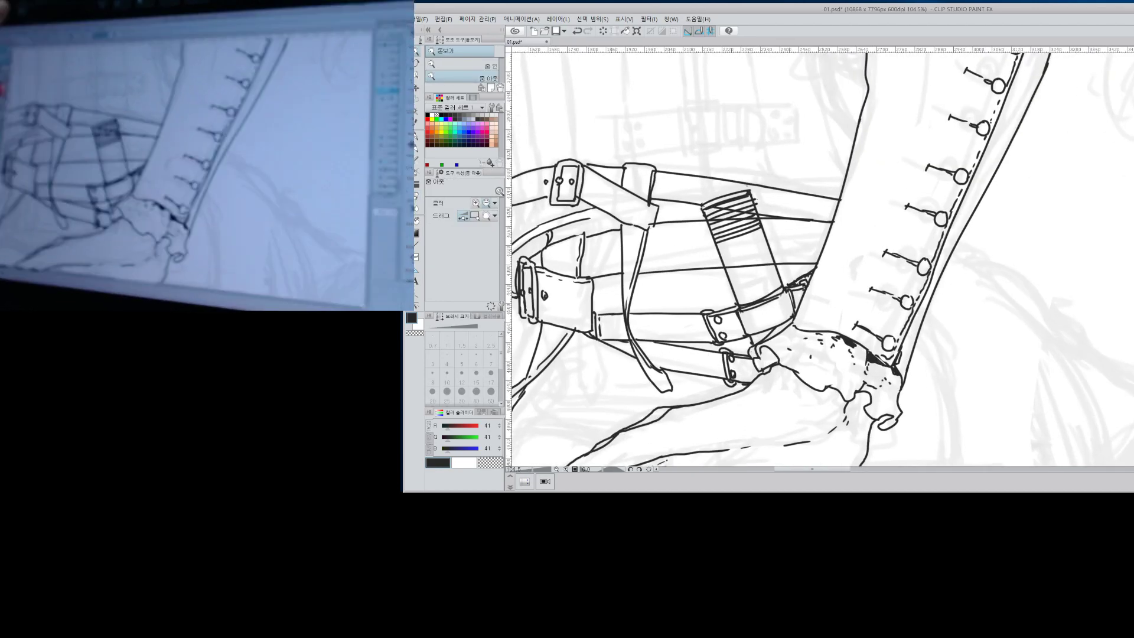
key("e")
mouse_move(711, 226)
left_mouse_down()
mouse_move(733, 207)
mouse_move(754, 233)
mouse_move(747, 213)
left_mouse_up()
mouse_move(740, 263)
left_mouse_down()
mouse_move(727, 266)
mouse_move(767, 273)
left_mouse_up()
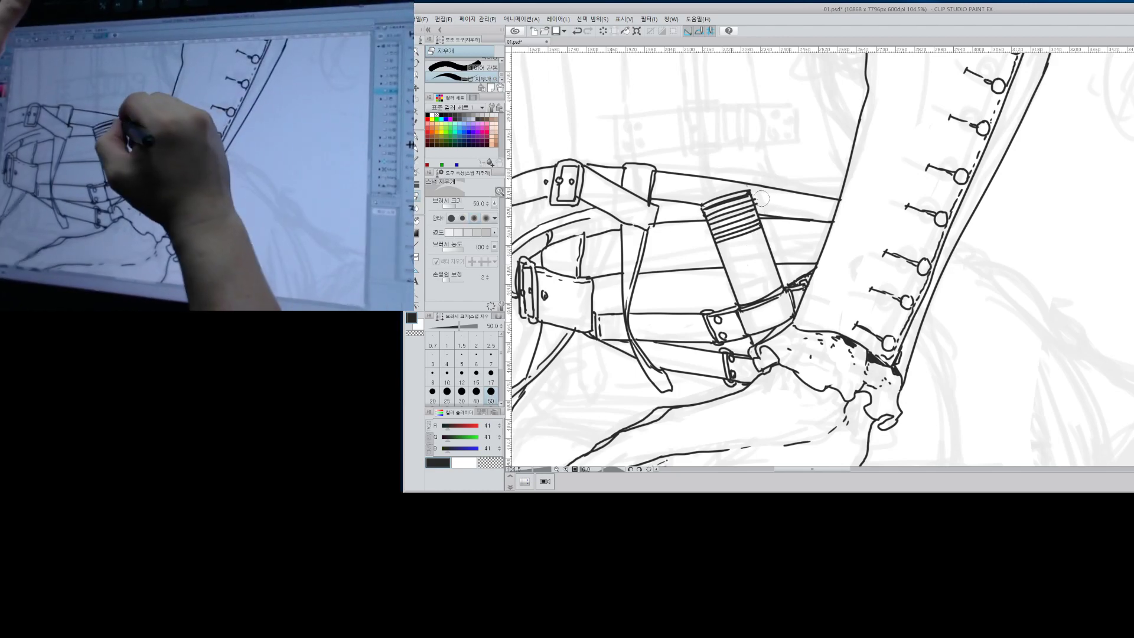
Ink the curled front flap of the skirt behind the loose strap tip, redoing strokes that miss the sketch.
key("alt+space")
left_click_drag(949, 257, 898, 271)
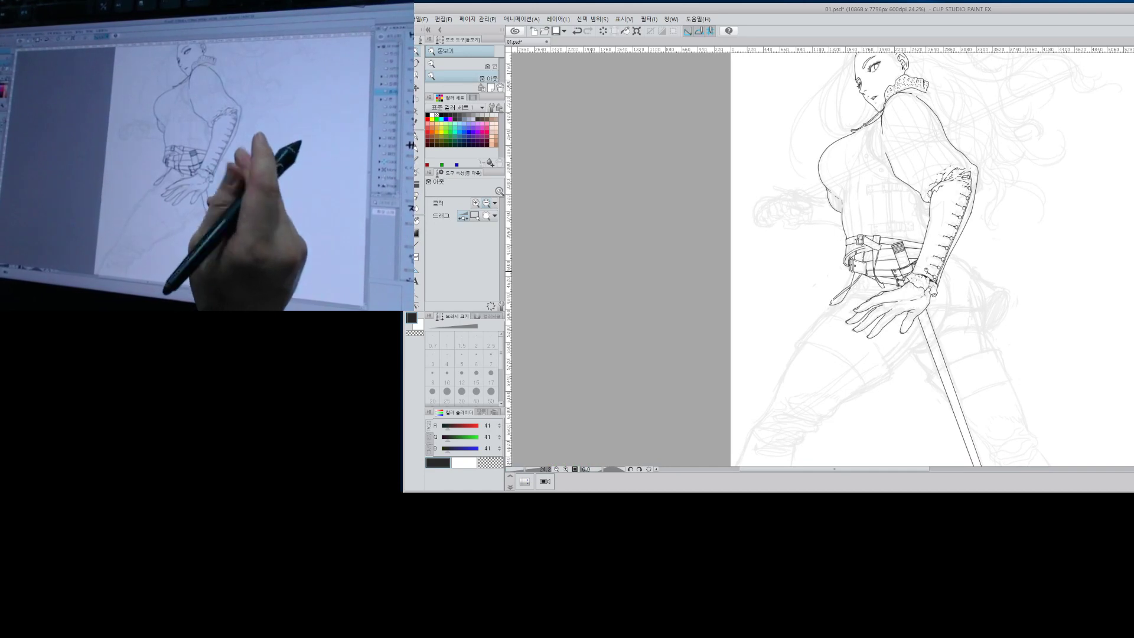
left_click_drag(944, 280, 961, 263)
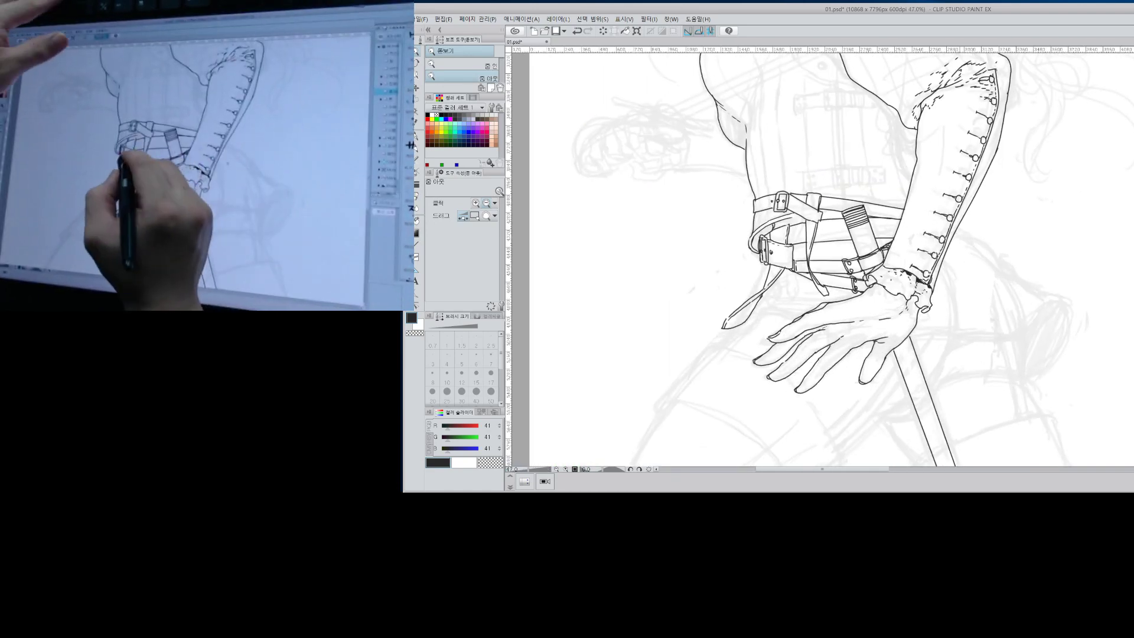
key("p")
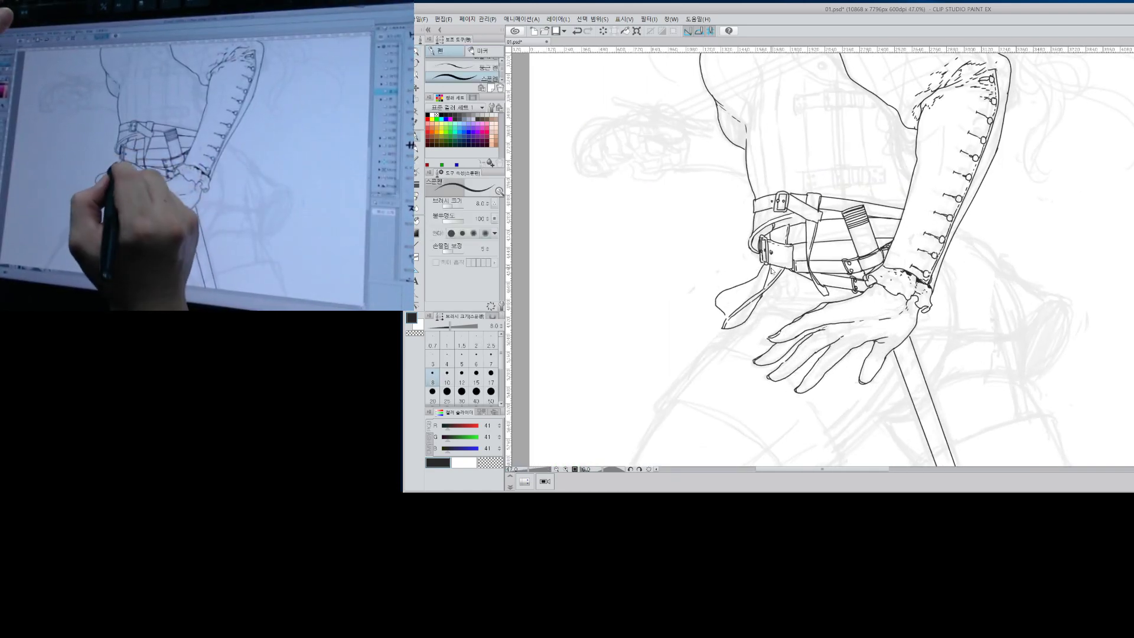
key("ctrl+z")
key("ctrl+z")
left_click_drag(767, 266, 750, 301)
key("ctrl+z")
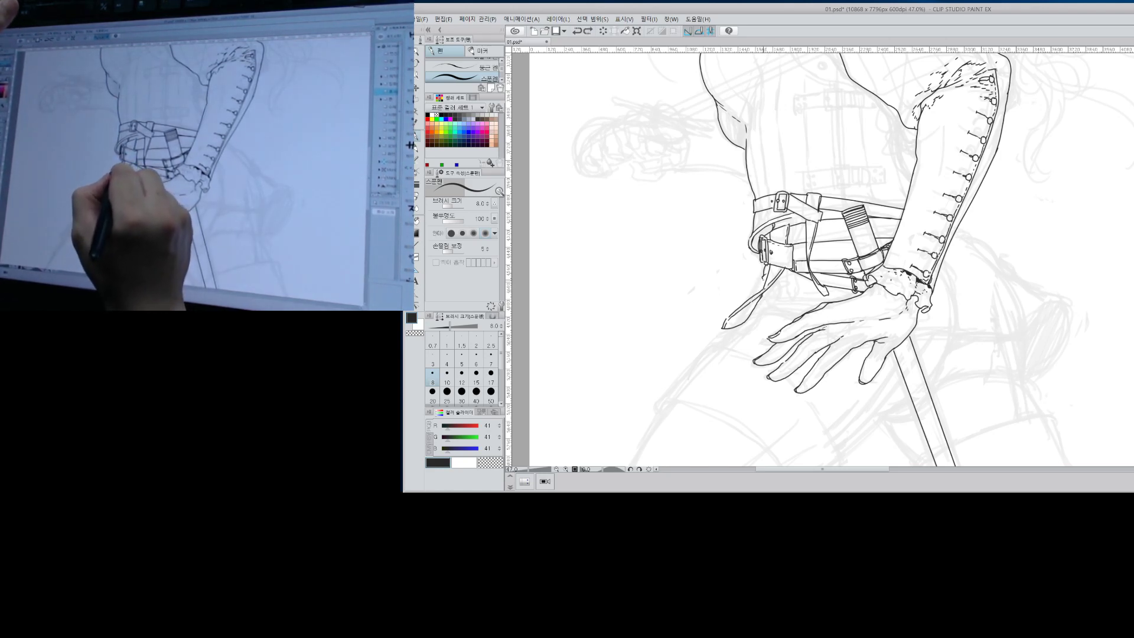
key("ctrl+z")
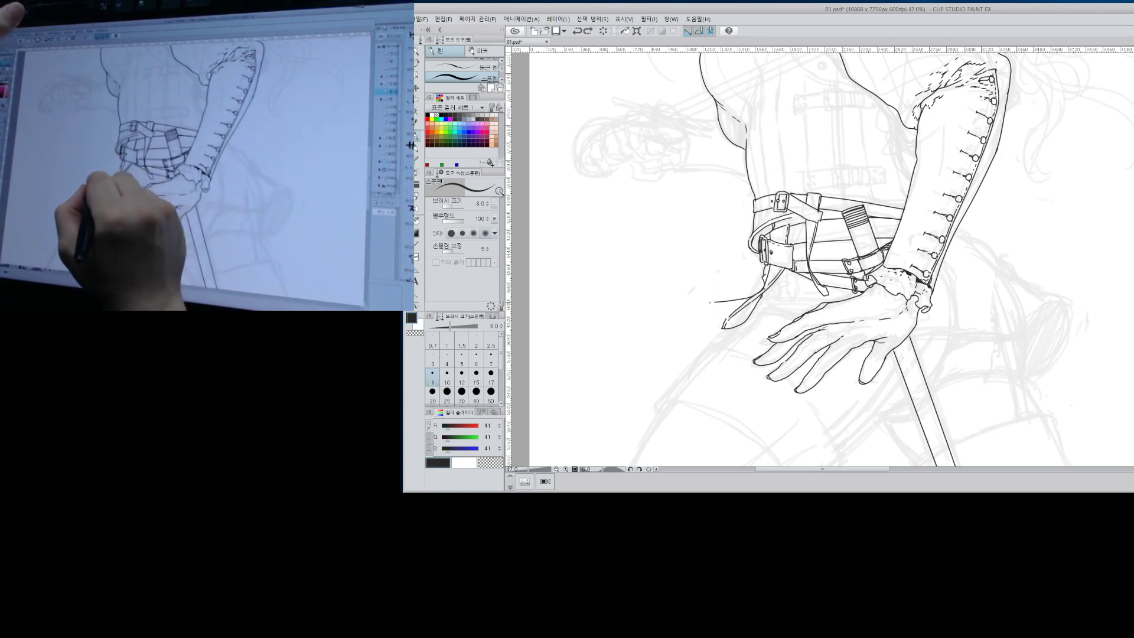
mouse_move(718, 302)
left_mouse_down()
mouse_move(686, 304)
mouse_move(706, 348)
left_mouse_up()
key("ctrl+z")
left_click_drag(762, 288, 687, 313)
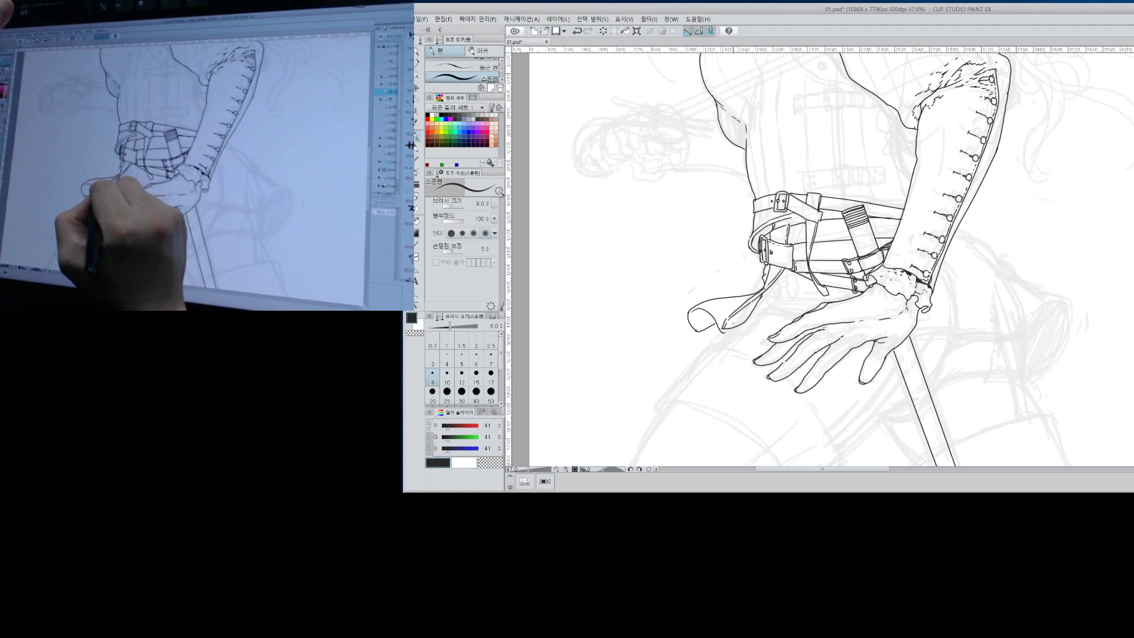
key("ctrl+z")
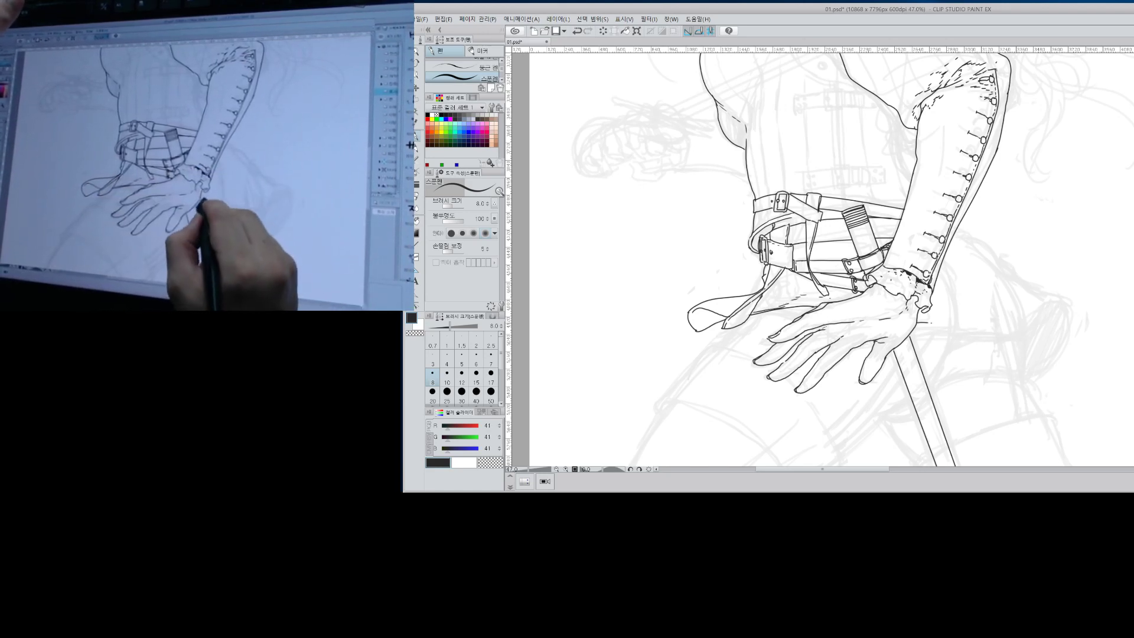
Ink the rear skirt's hem curve out from the wrist and its outer edge down from the forearm.
left_click_drag(920, 326, 1033, 312)
key("ctrl+z")
mouse_move(920, 335)
left_mouse_down()
mouse_move(1017, 336)
mouse_move(1075, 317)
left_mouse_up()
left_click_drag(957, 229, 972, 240)
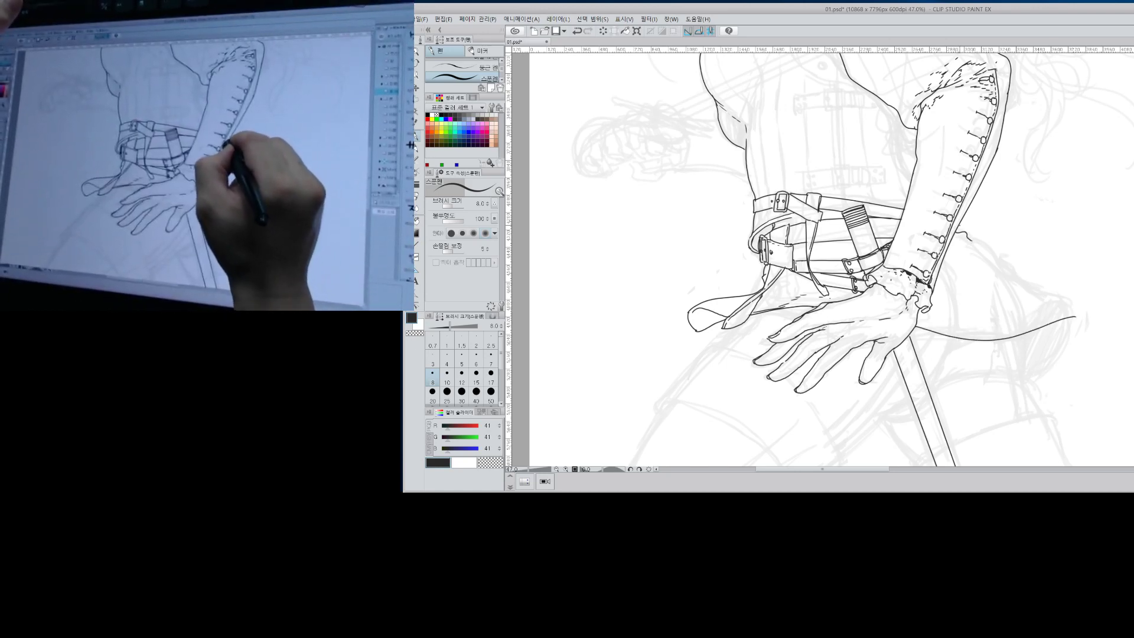
left_click_drag(998, 262, 1014, 291)
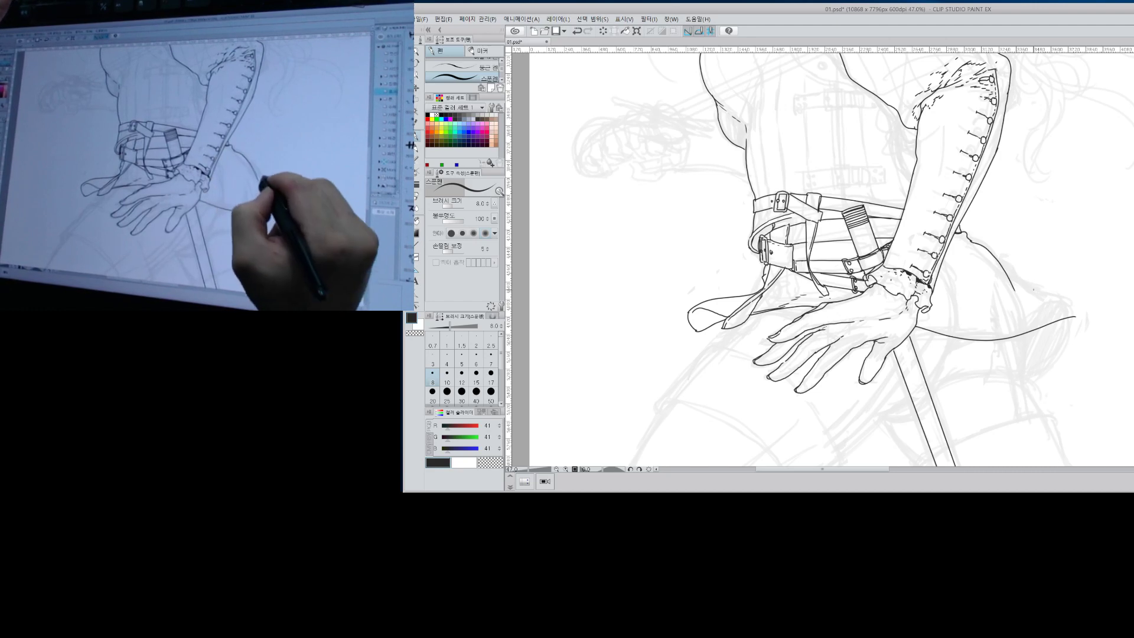
key("ctrl+z")
left_click_drag(968, 237, 1005, 285)
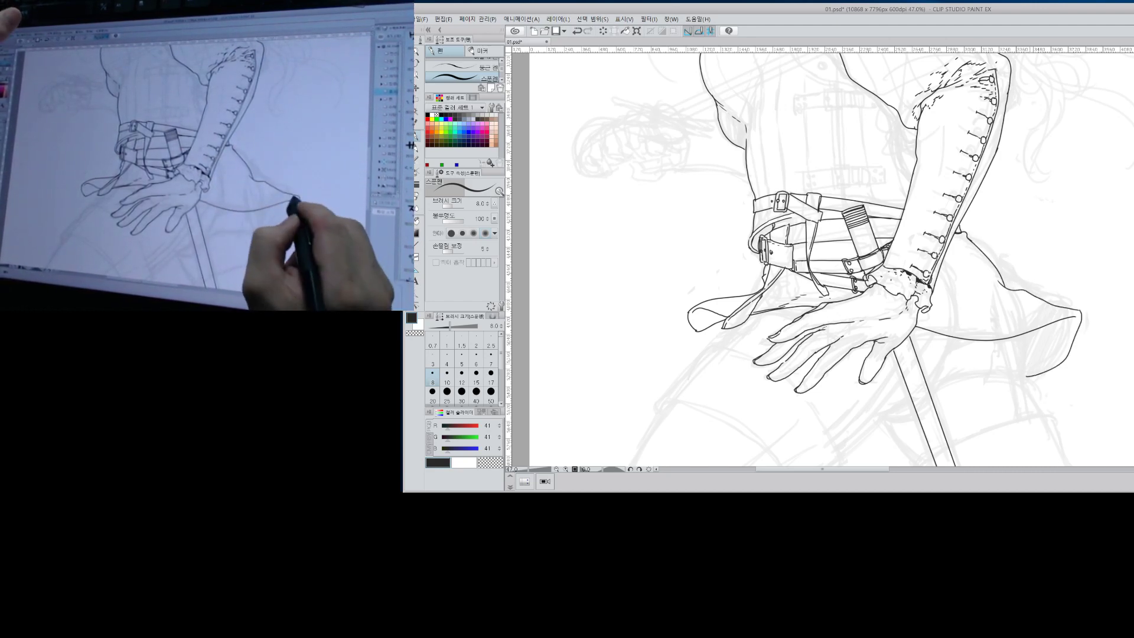
Undo the strokes for the turned-under fold at the rear skirt's corner and touch up the hem with the eraser.
key("ctrl+z")
key("ctrl+z")
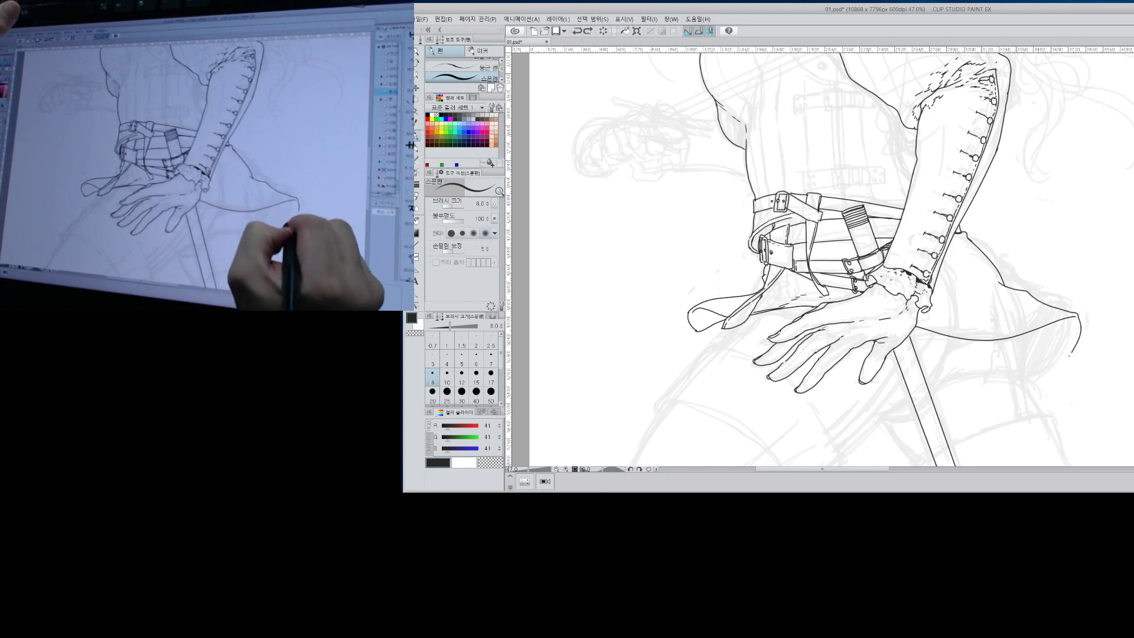
key("e")
mouse_move(1046, 326)
left_mouse_down()
mouse_move(1073, 316)
mouse_move(1026, 336)
left_mouse_up()
Ink the far leg's inner thigh edge beside the scabbard with the pen, below the crotch line.
key("p")
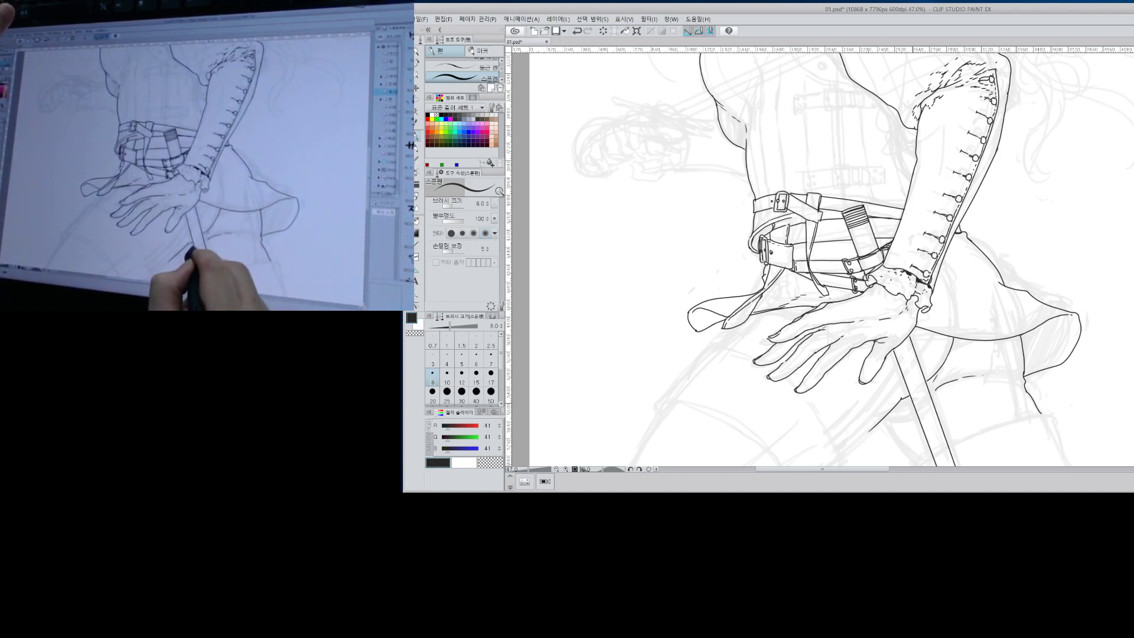
left_click_drag(887, 416, 894, 430)
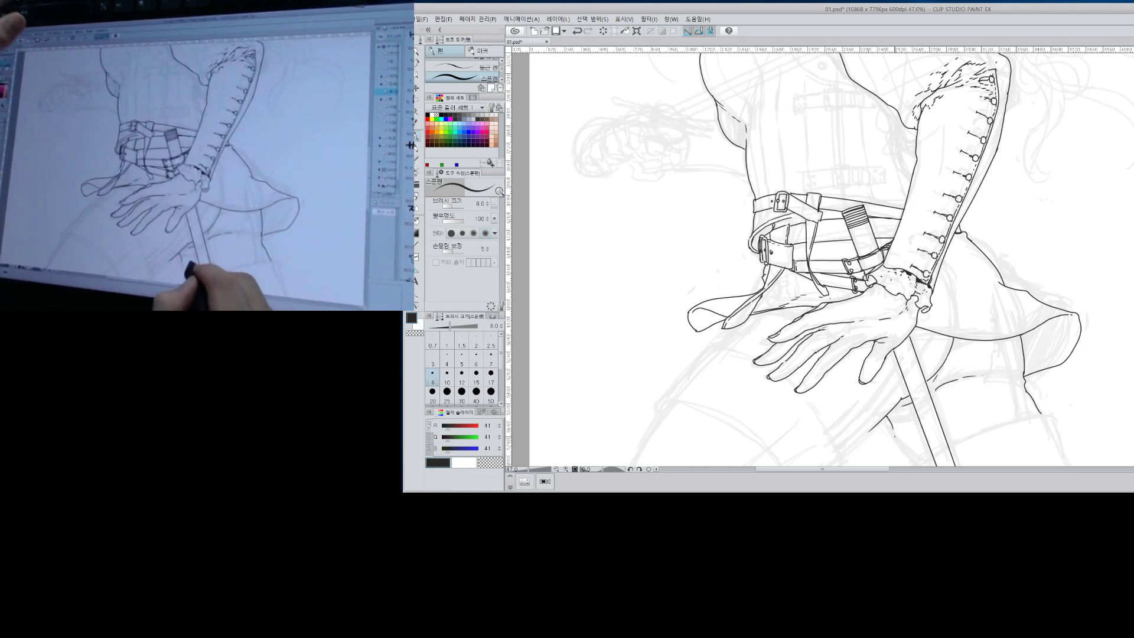
left_click_drag(924, 360, 825, 243)
left_click_drag(794, 312, 821, 348)
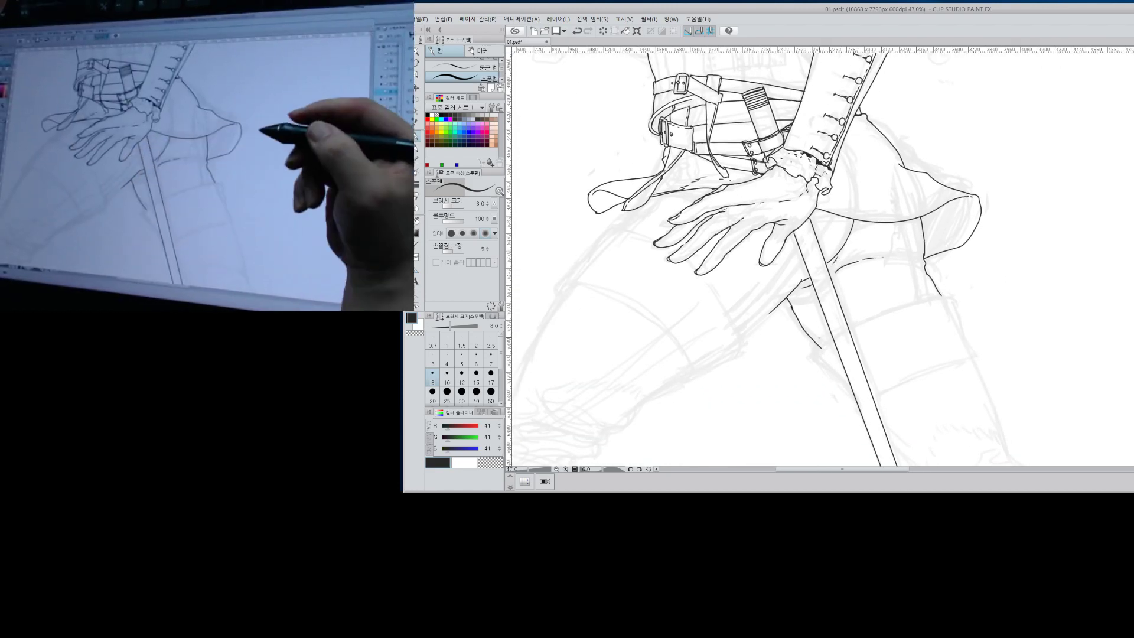
left_click_drag(791, 313, 816, 349)
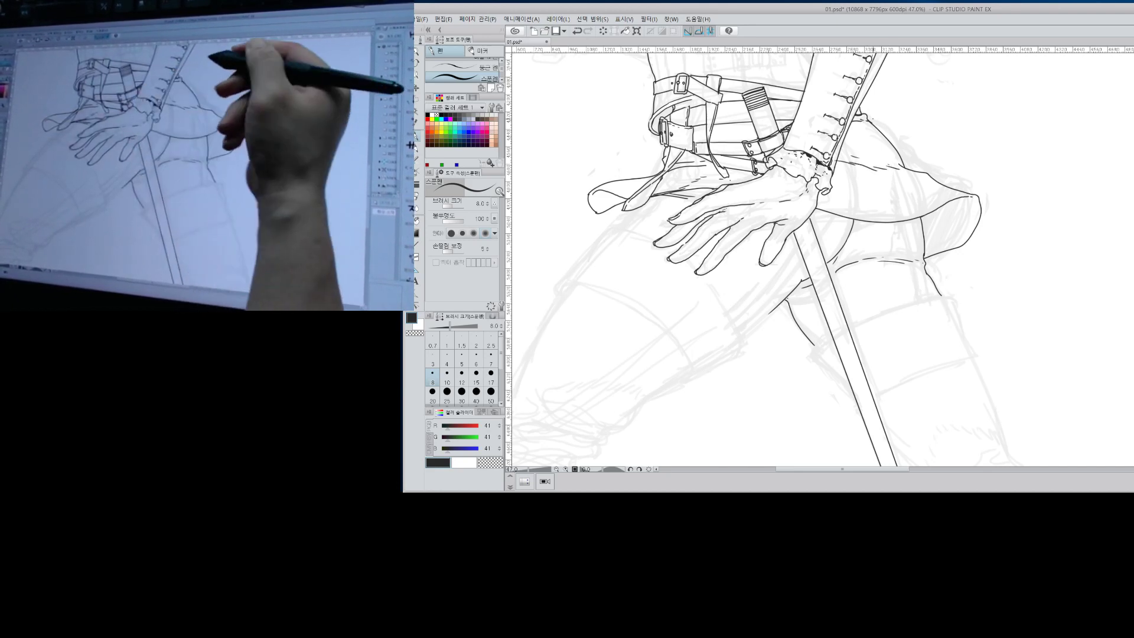
Ink the near thigh's outer contour and the wide cuff around it, including the cuff's upper and lower edges.
key("alt+space")
left_click_drag(939, 140, 925, 152)
left_click_drag(853, 331, 976, 261)
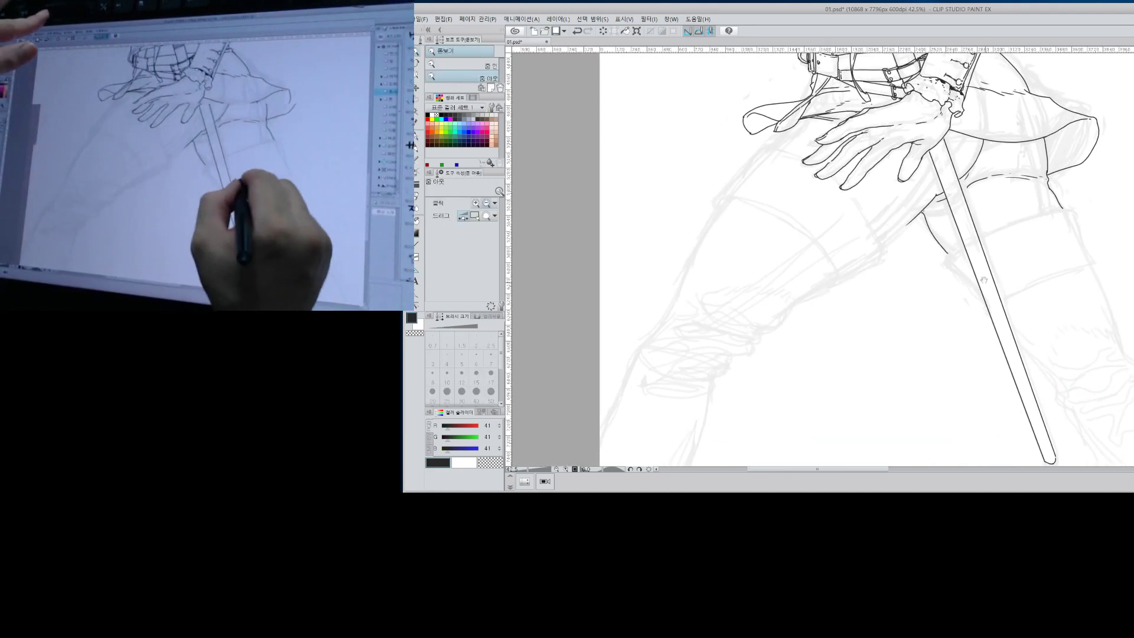
key("p")
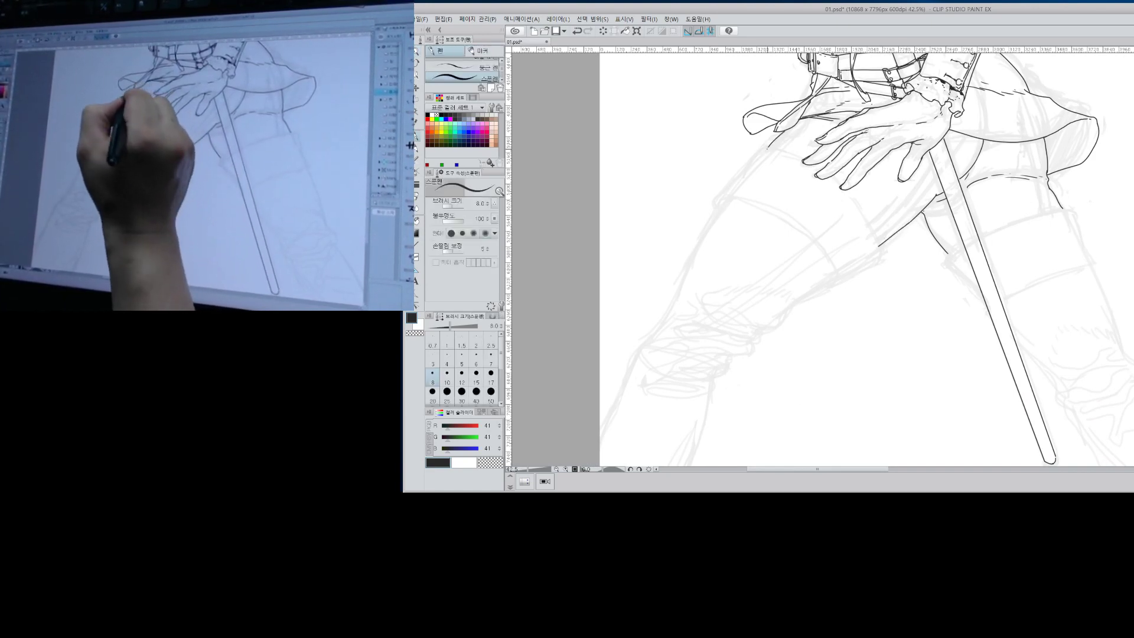
left_click_drag(765, 139, 716, 211)
key("ctrl+z")
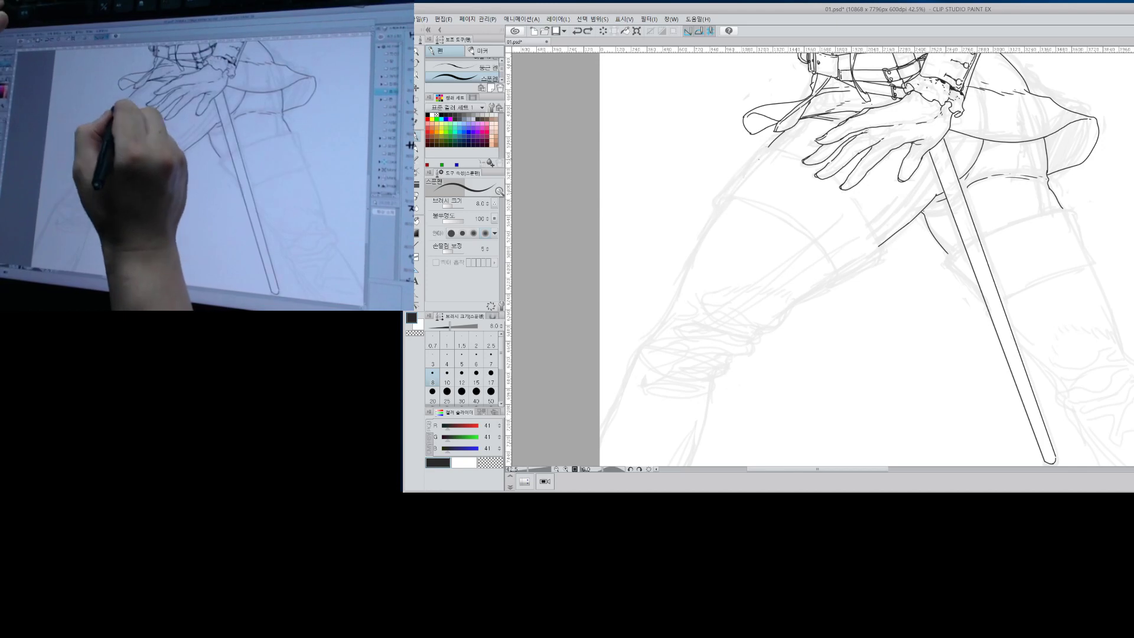
mouse_move(767, 146)
left_mouse_down()
mouse_move(713, 211)
mouse_move(761, 209)
mouse_move(829, 284)
mouse_move(874, 263)
left_mouse_up()
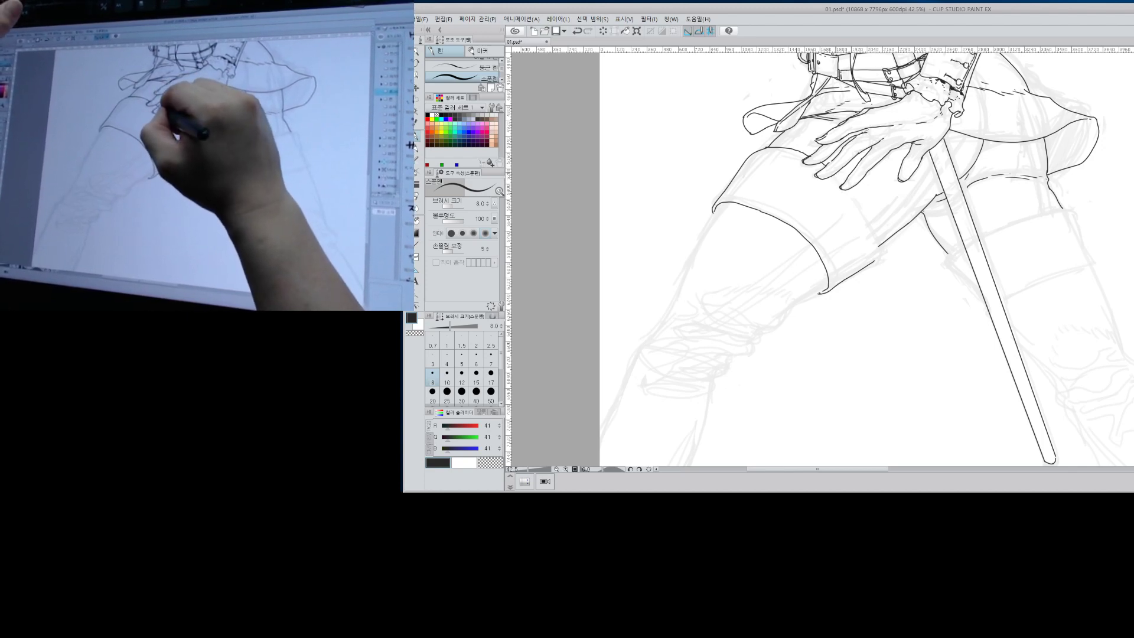
left_click_drag(849, 189, 878, 245)
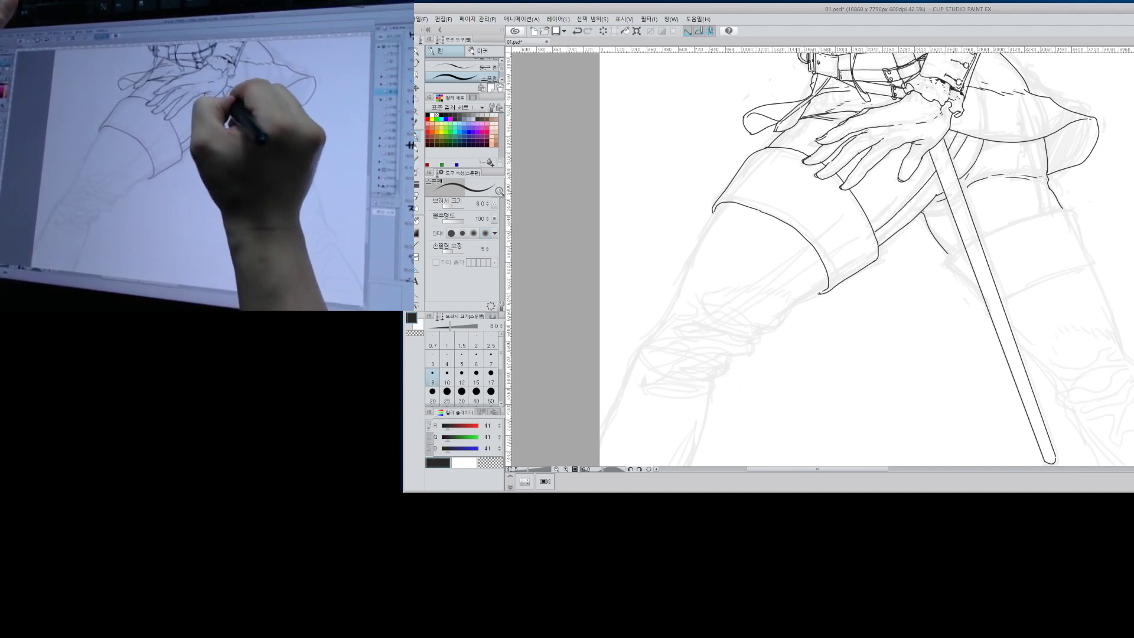
Add a parallel line along the near inner thigh from the scabbard to the cuff's inner corner.
left_click_drag(938, 181, 881, 244)
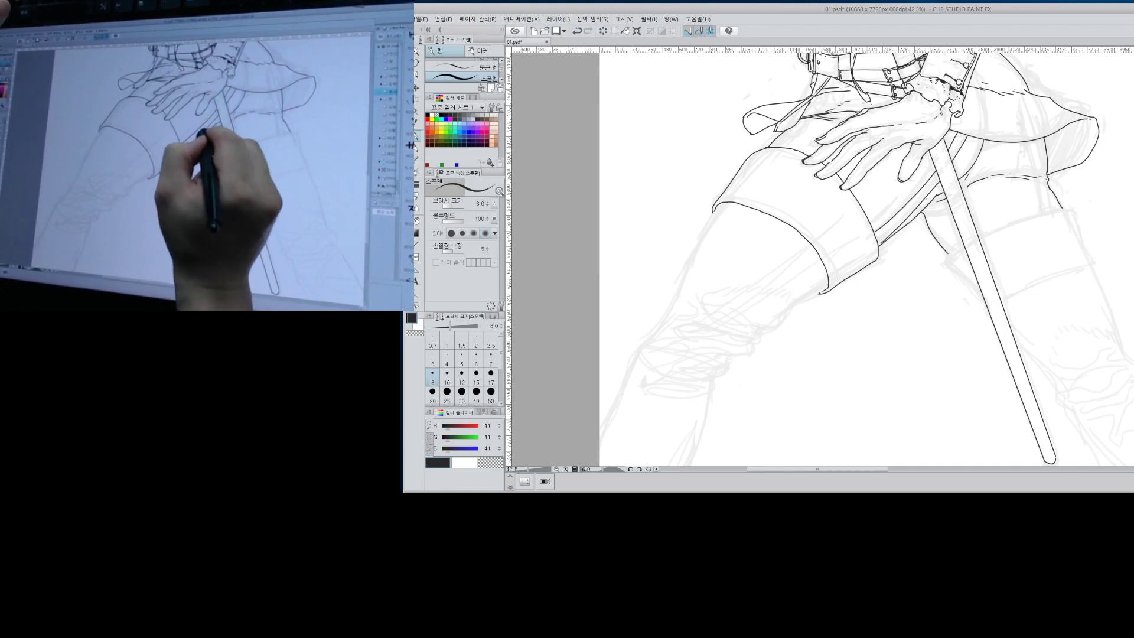
key("ctrl+z")
left_click_drag(938, 181, 878, 242)
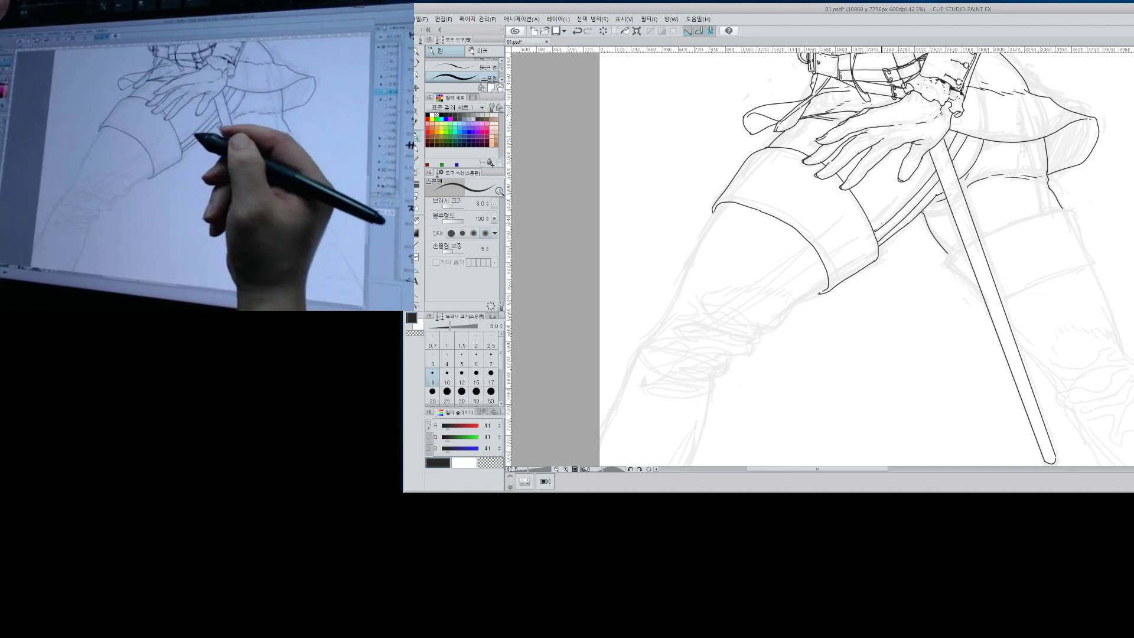
Ink the near leg's outer and inner outlines from the thigh cuff past the knee folds to the canvas edge.
left_click_drag(711, 216, 645, 348)
mouse_move(826, 306)
left_mouse_down()
mouse_move(927, 207)
mouse_move(830, 252)
mouse_move(765, 397)
left_mouse_up()
key("ctrl+z")
key("ctrl+z")
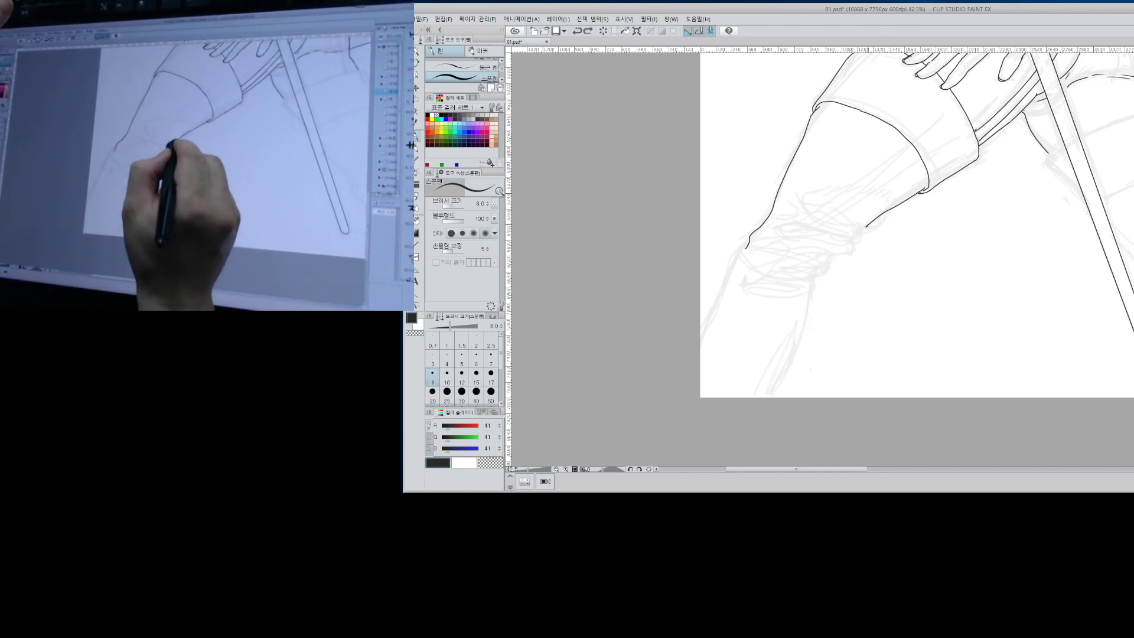
left_click_drag(817, 272, 759, 397)
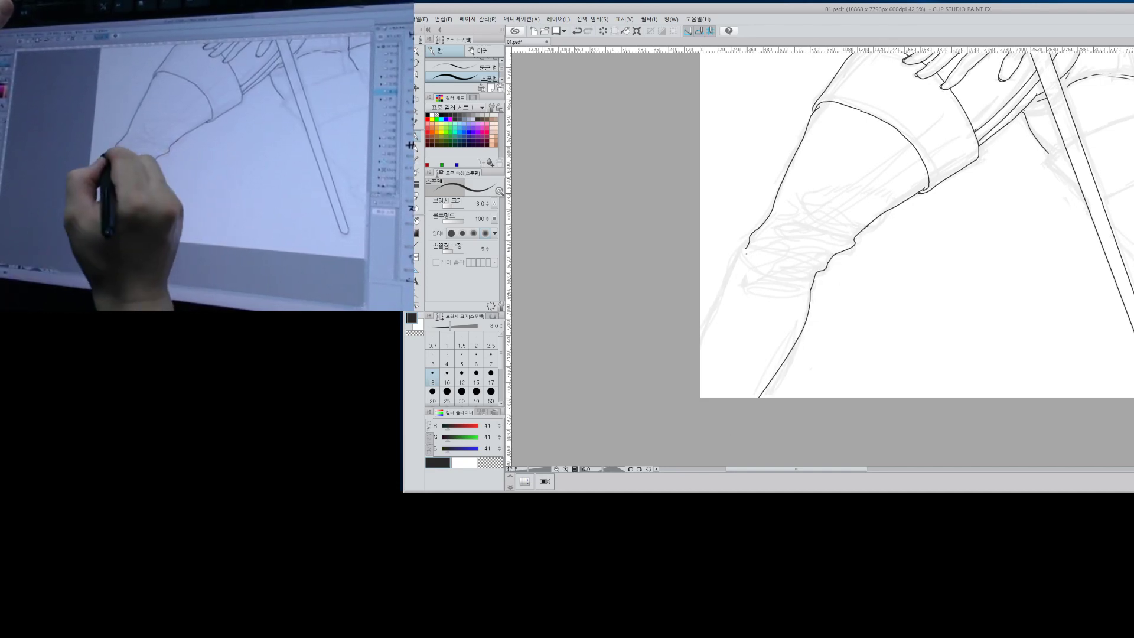
left_click_drag(739, 263, 701, 317)
key("ctrl+z")
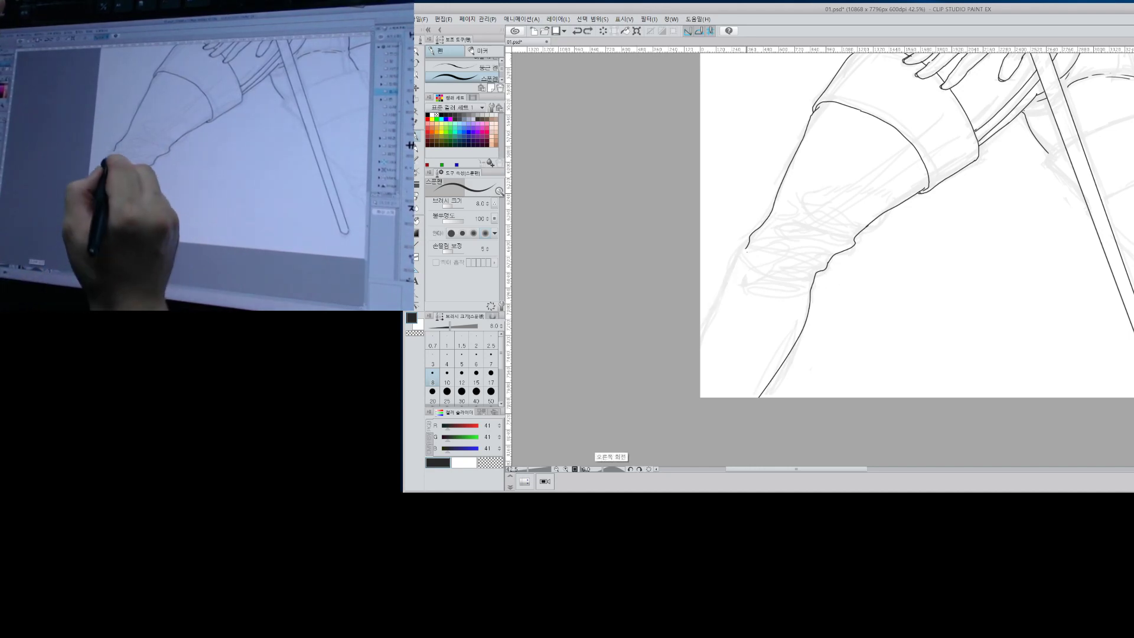
left_click_drag(749, 245, 700, 344)
Erase part of the far leg's inner thigh line beside the scabbard and redraw it with the pen.
key("alt+space")
mouse_move(933, 265)
left_mouse_down()
mouse_move(900, 267)
mouse_move(957, 266)
mouse_move(839, 345)
left_mouse_up()
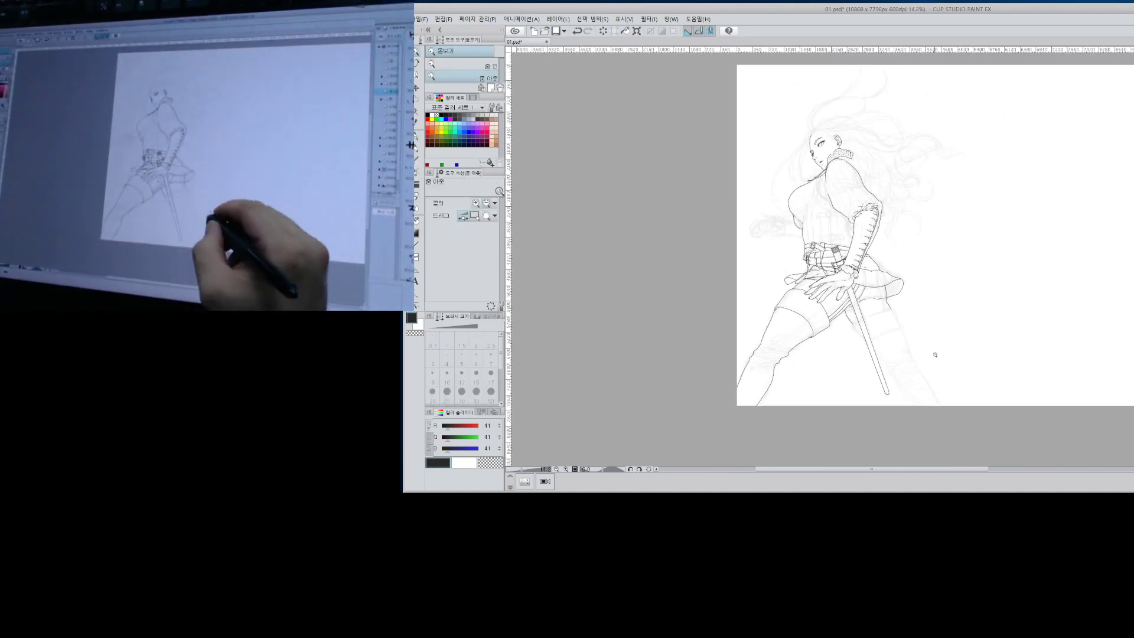
key("alt+space")
left_click_drag(935, 356, 976, 319)
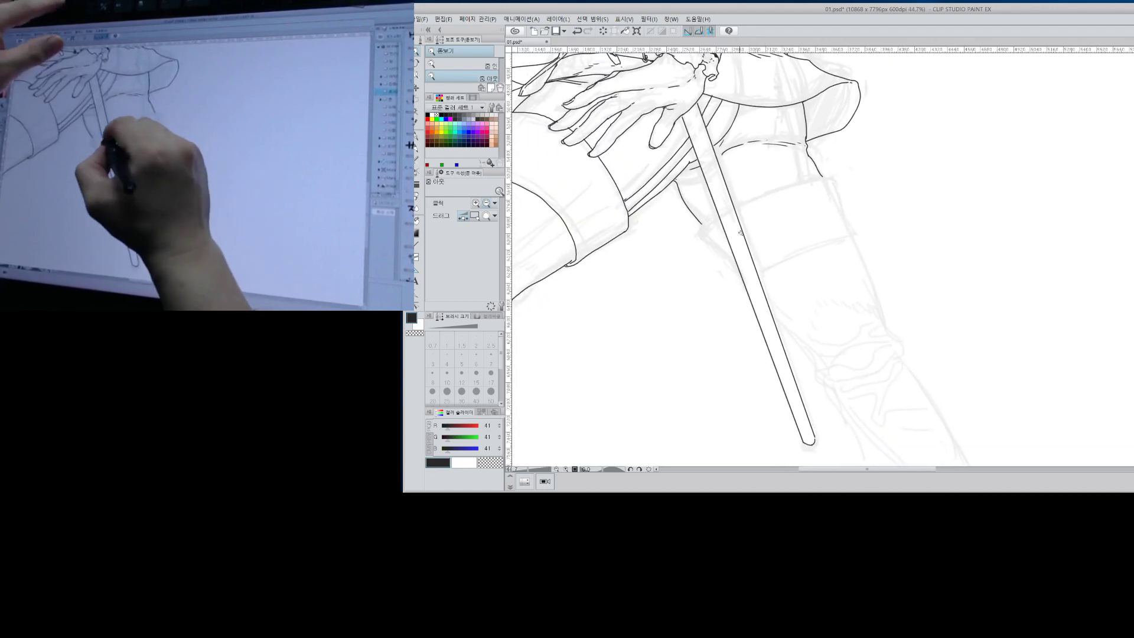
key("e")
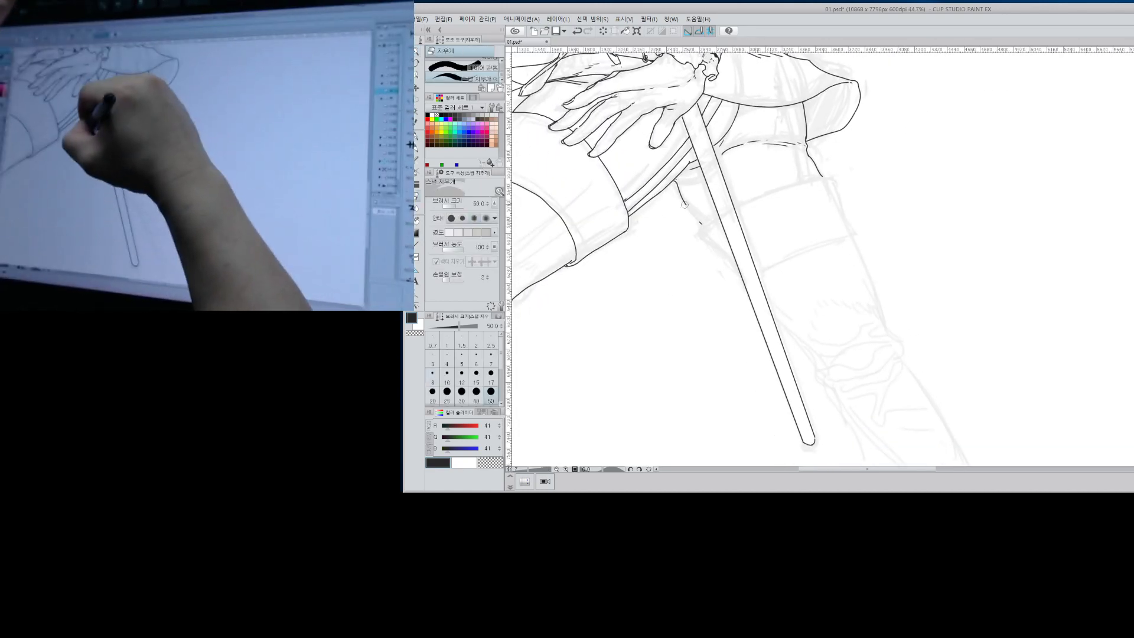
key("p")
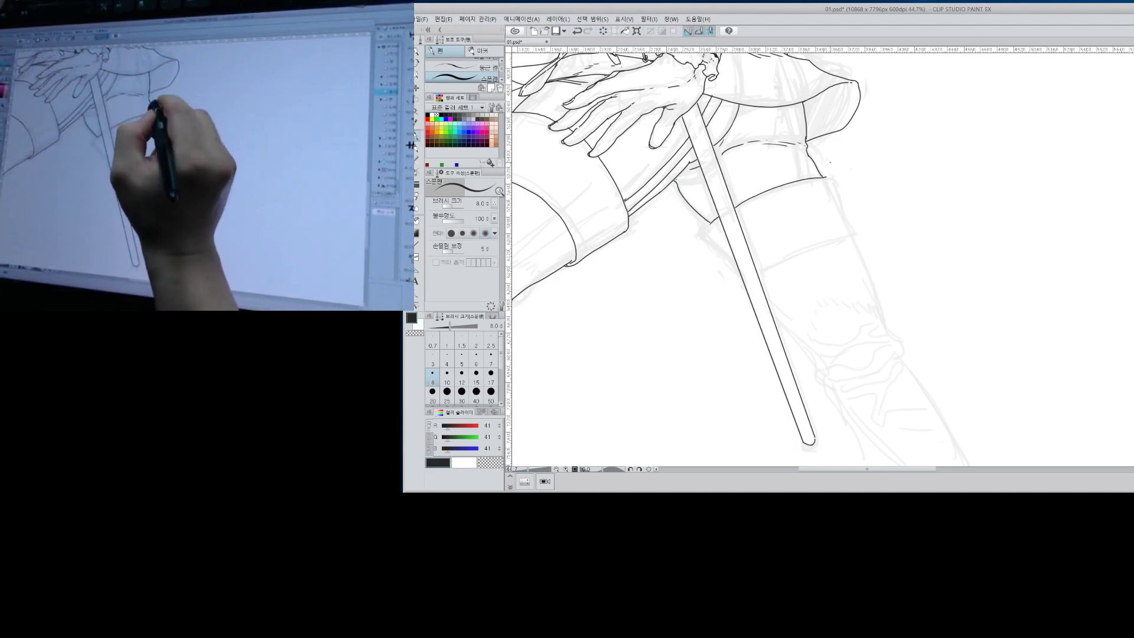
Ink the far thigh's cuff around the scabbard, with its curved upper edge, both sides and lower edge.
key("ctrl+z")
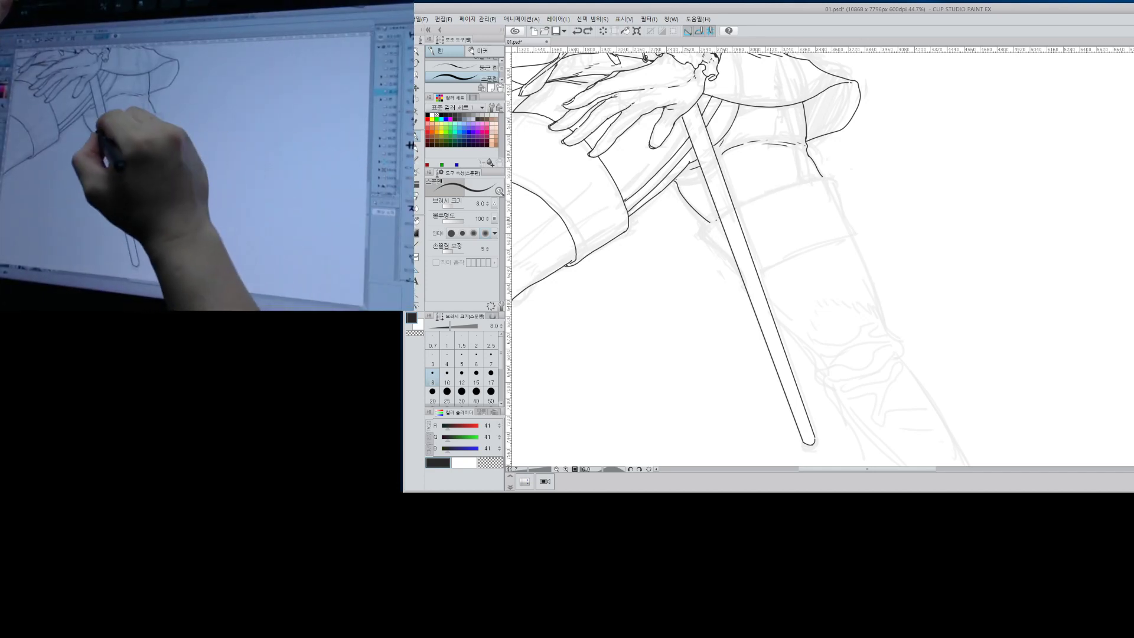
mouse_move(708, 227)
left_mouse_down()
mouse_move(754, 192)
mouse_move(823, 179)
mouse_move(775, 183)
mouse_move(830, 176)
left_mouse_up()
key("ctrl+z")
left_click_drag(711, 222, 734, 261)
left_click_drag(830, 177, 853, 228)
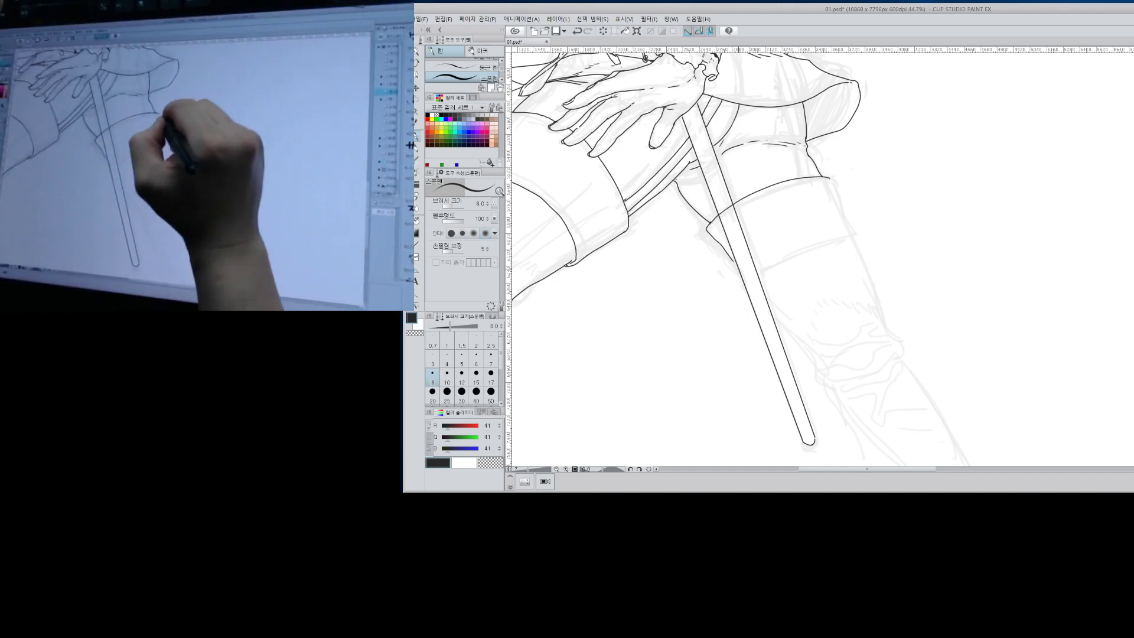
left_click_drag(733, 260, 744, 279)
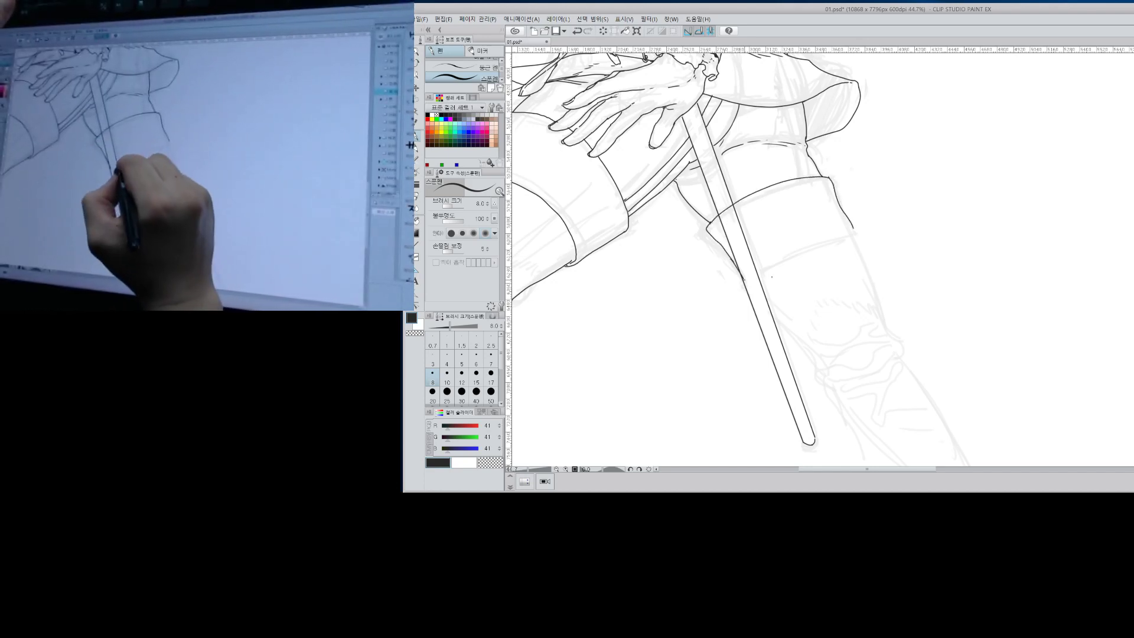
left_click_drag(810, 253, 856, 235)
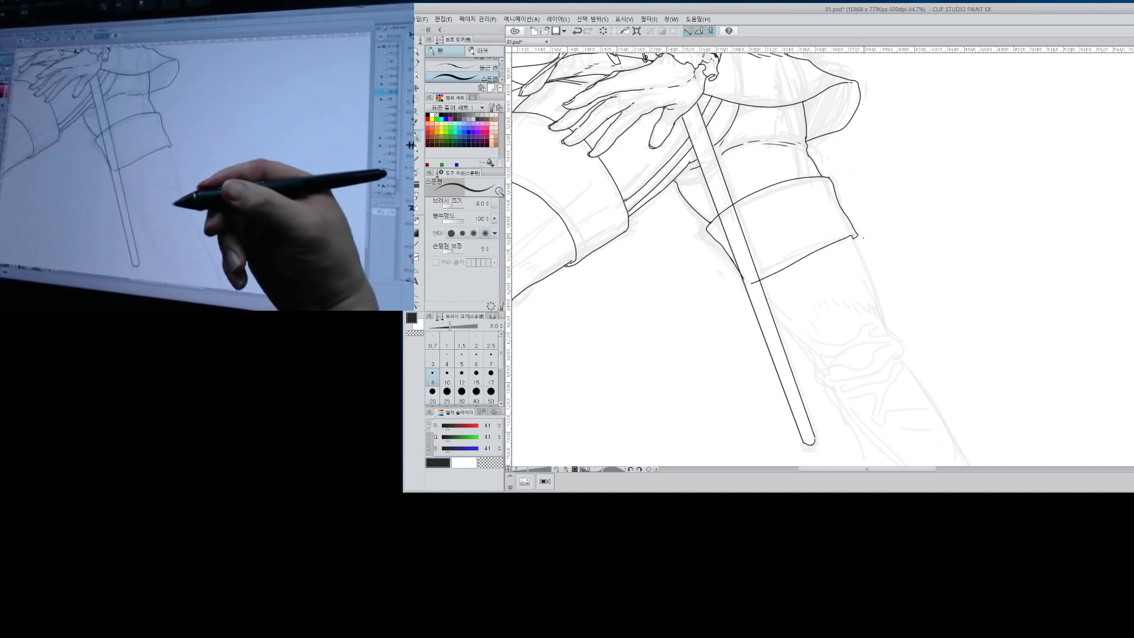
Erase the end of the far cuff's lower edge where it overlaps the scabbard.
key("e")
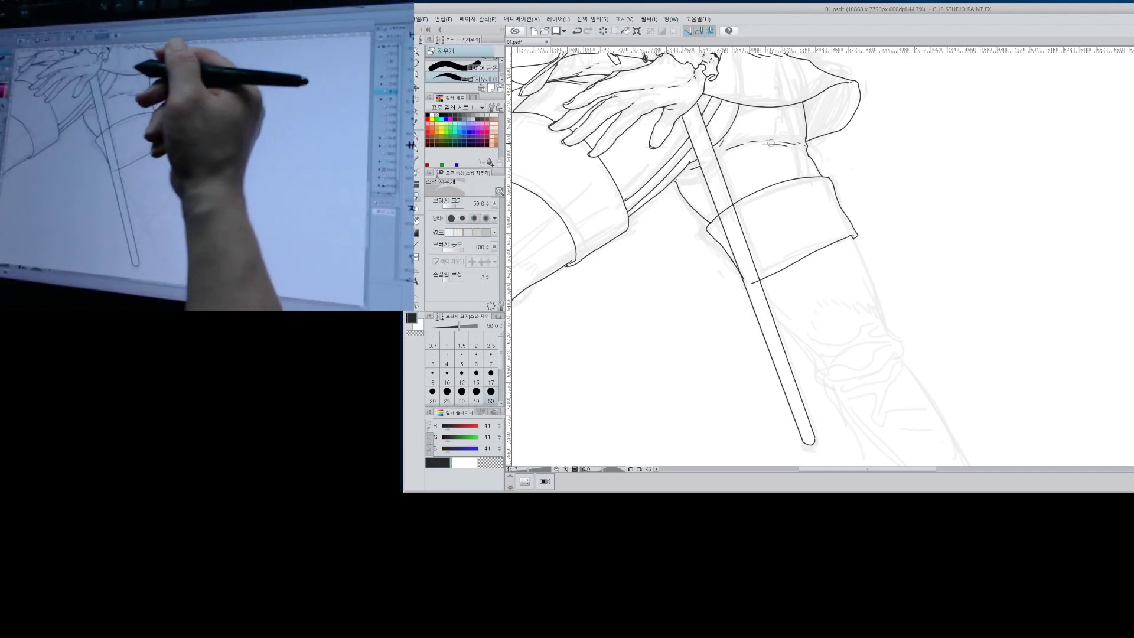
key("alt+space")
mouse_move(899, 149)
left_mouse_down()
mouse_move(872, 150)
mouse_move(902, 148)
left_mouse_up()
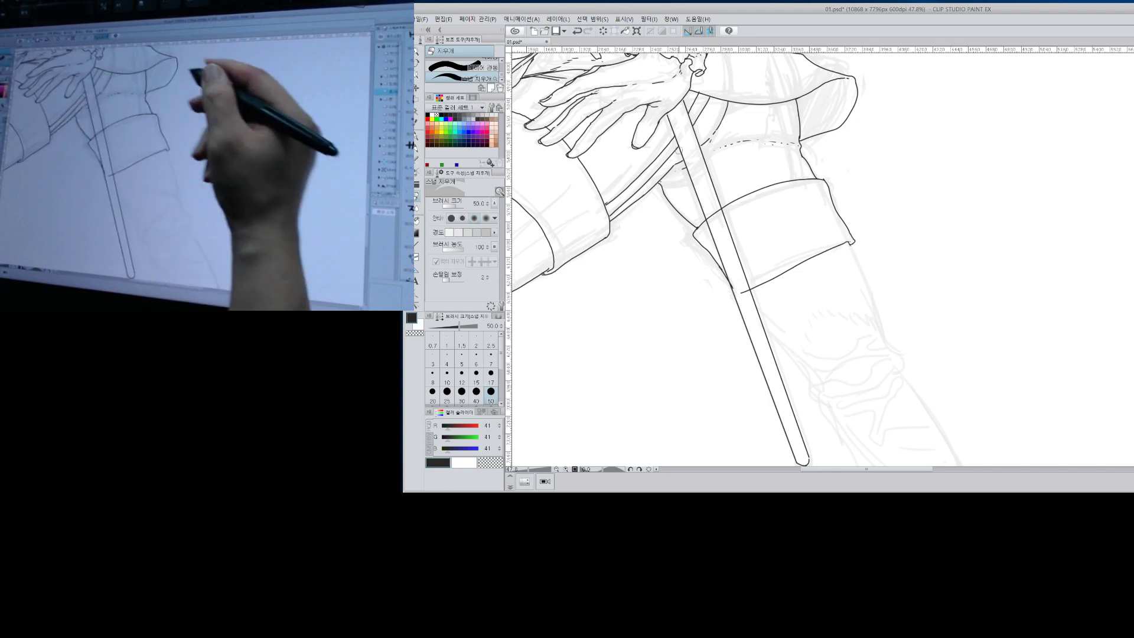
key("alt+space")
left_click_drag(940, 190, 917, 215)
left_click_drag(914, 161, 937, 161)
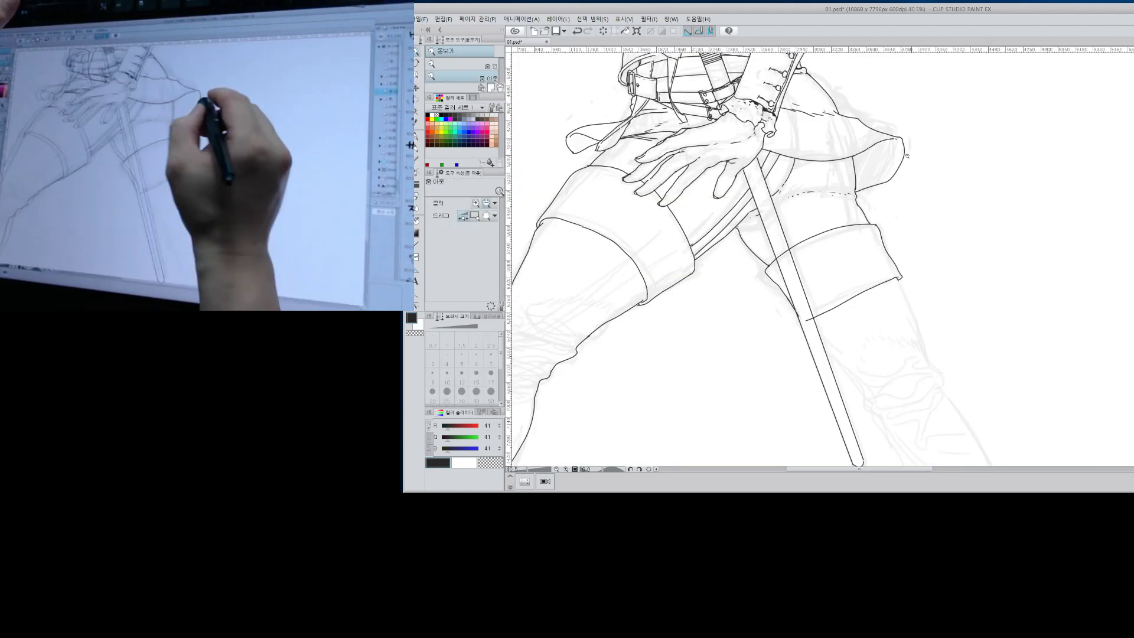
key("alt+space")
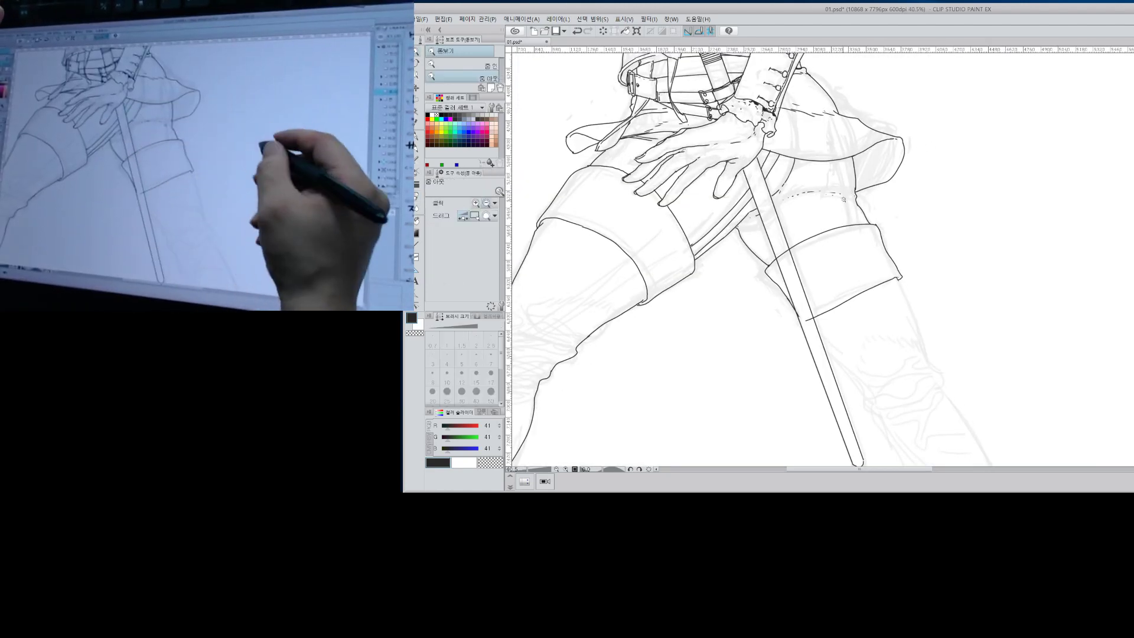
mouse_move(1012, 245)
left_mouse_down()
mouse_move(957, 257)
mouse_move(1045, 294)
mouse_move(1058, 265)
mouse_move(1021, 255)
left_mouse_up()
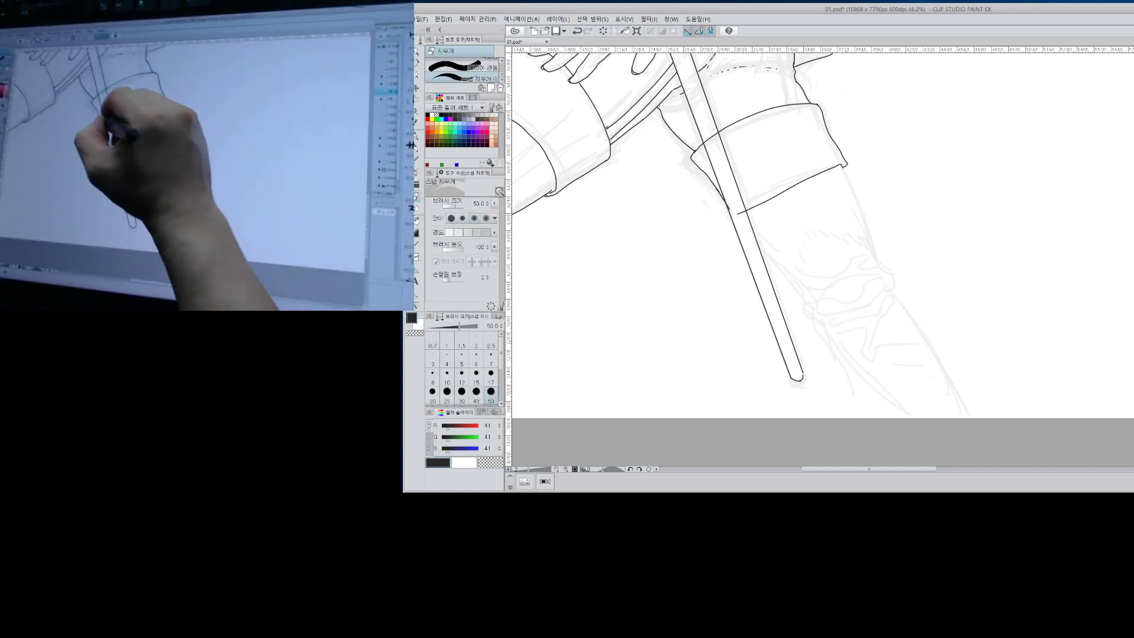
Ink the far leg's outer and inner outlines from the cuff past the knee folds to the canvas's lower edge.
key("p")
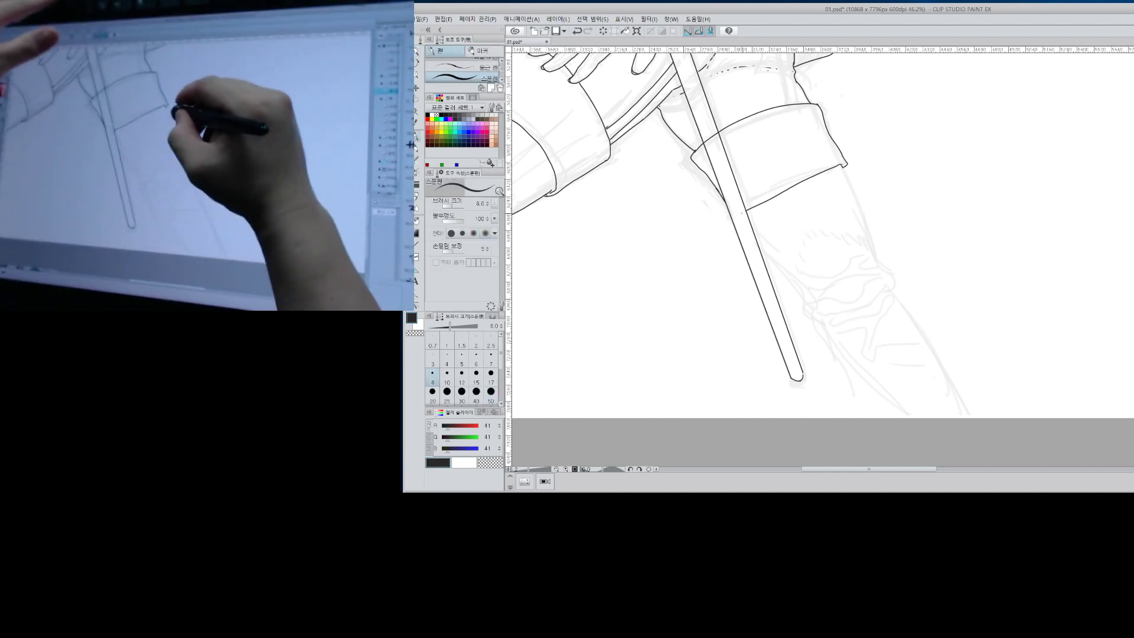
left_click_drag(841, 167, 876, 265)
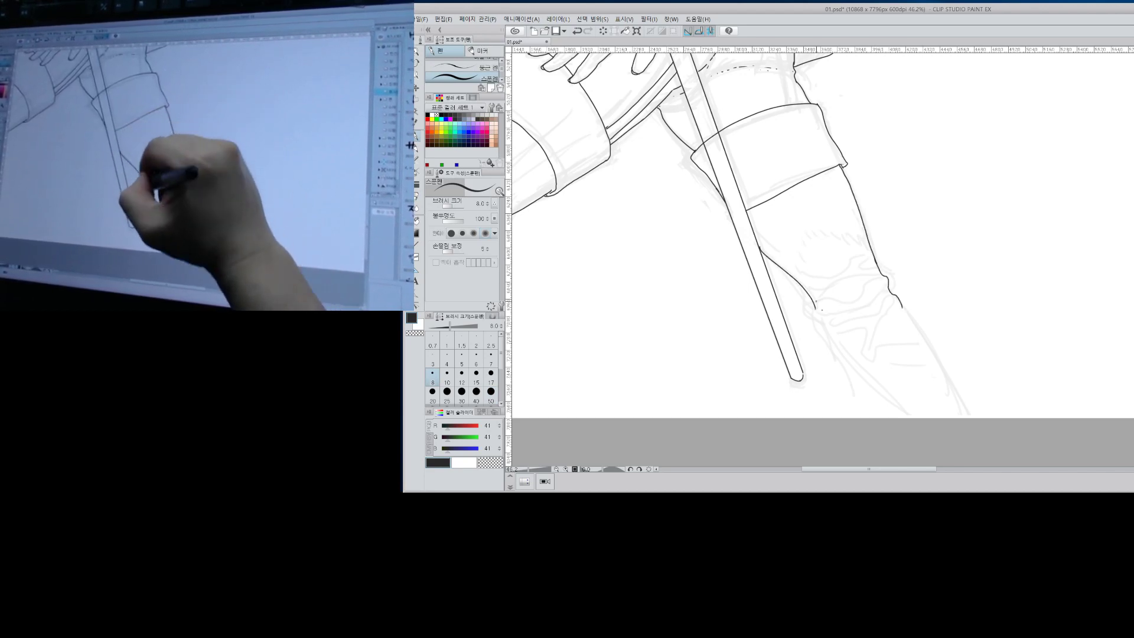
key("ctrl+z")
left_click_drag(760, 250, 815, 308)
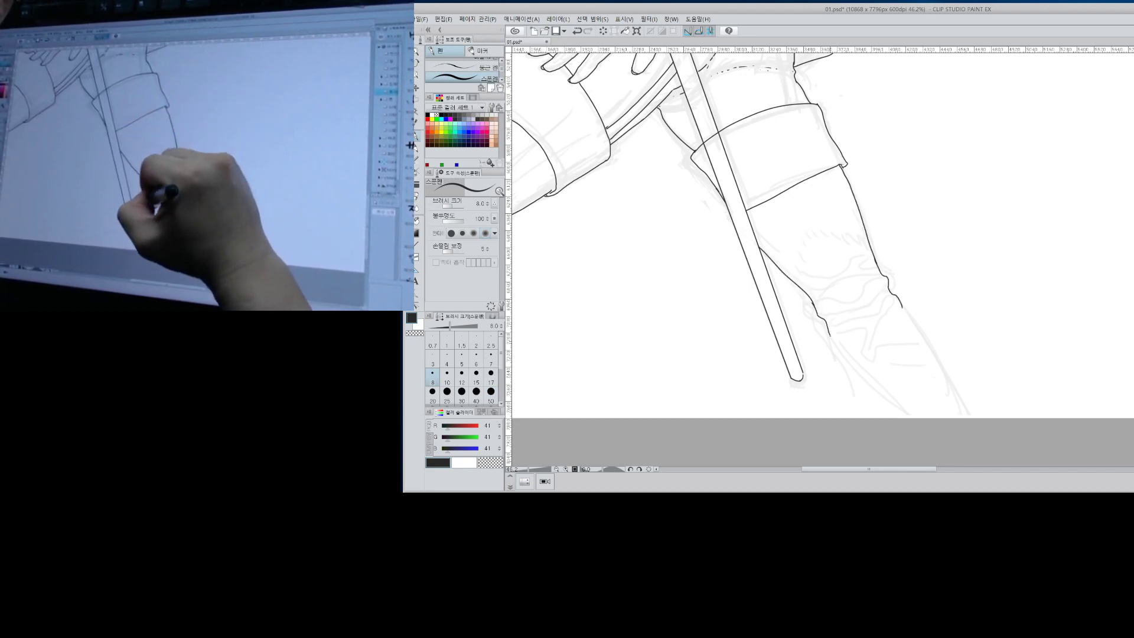
left_click_drag(853, 370, 896, 417)
left_click_drag(902, 306, 969, 418)
Ink the garter strap between the skirt hem and the far thigh's cuff, plus a short line at the far inner thigh.
left_click_drag(839, 207, 850, 347)
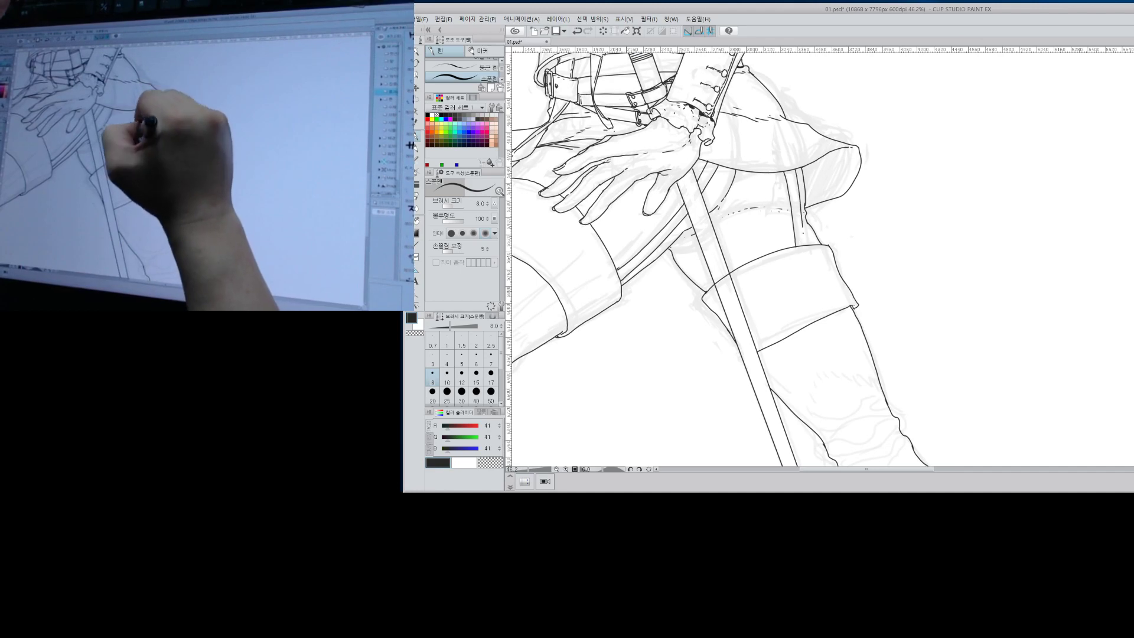
left_click_drag(665, 252, 675, 263)
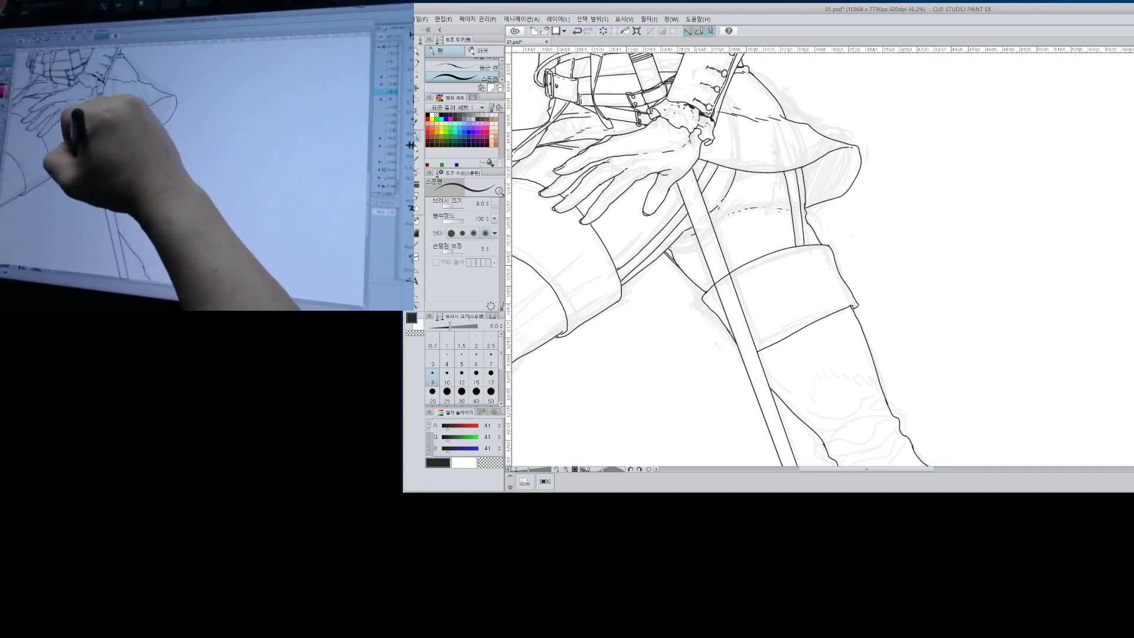
Ink the strap segment above the waist belts with its square buckle, prong and the narrow keeper loop beside it.
left_click_drag(786, 242, 919, 366)
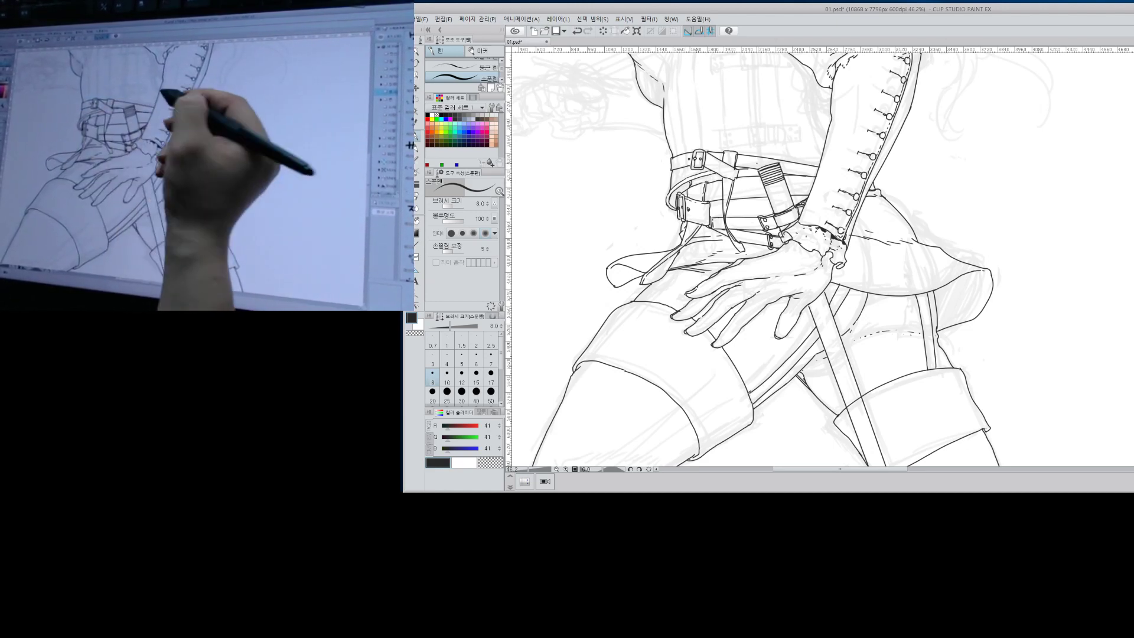
key("alt+space")
left_click_drag(966, 271, 929, 292)
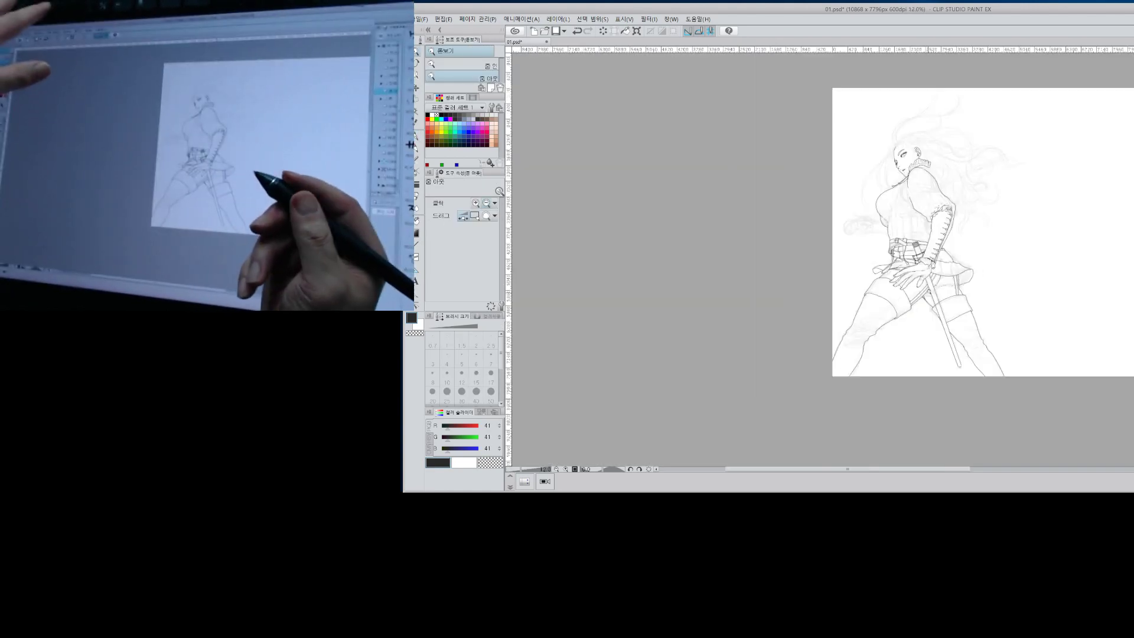
left_click_drag(925, 233, 876, 261)
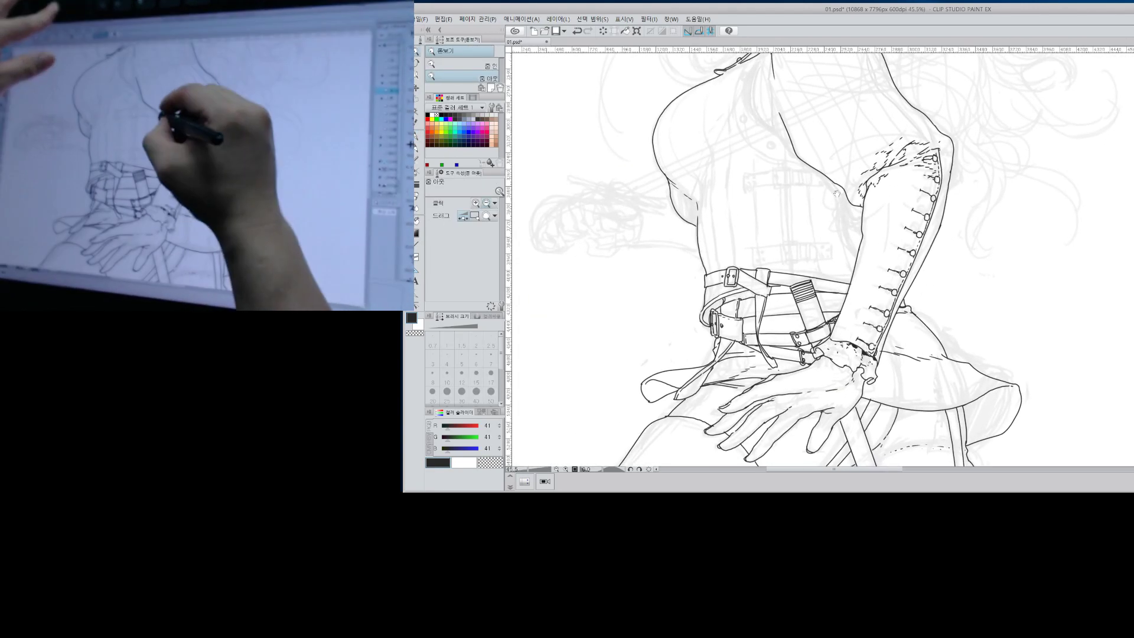
key("p")
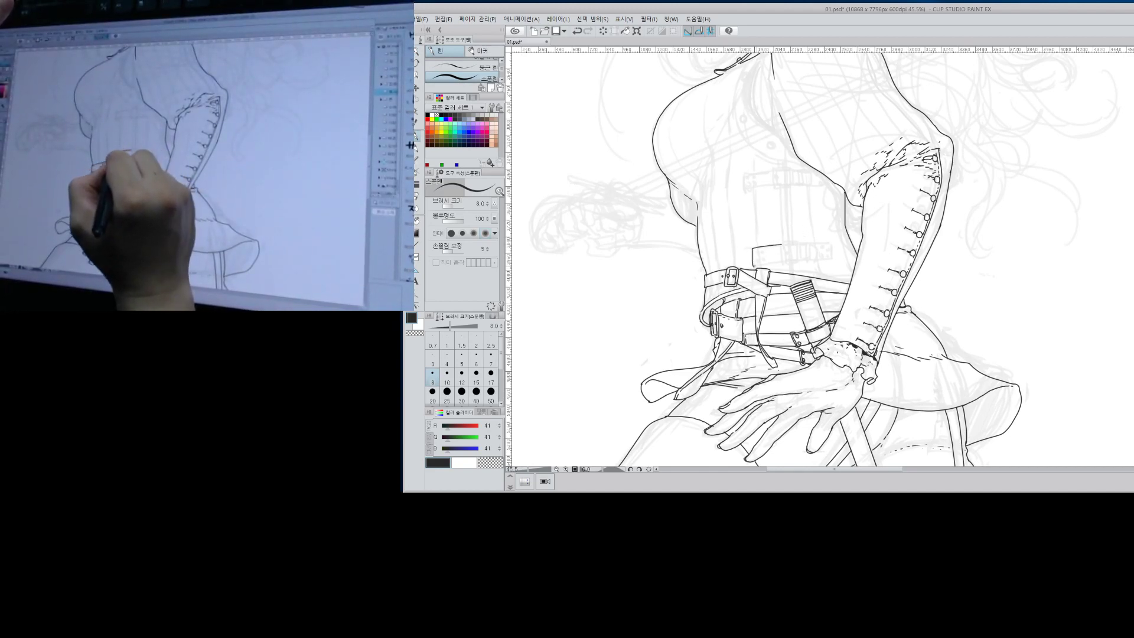
key("slash")
left_click_drag(821, 239, 810, 222)
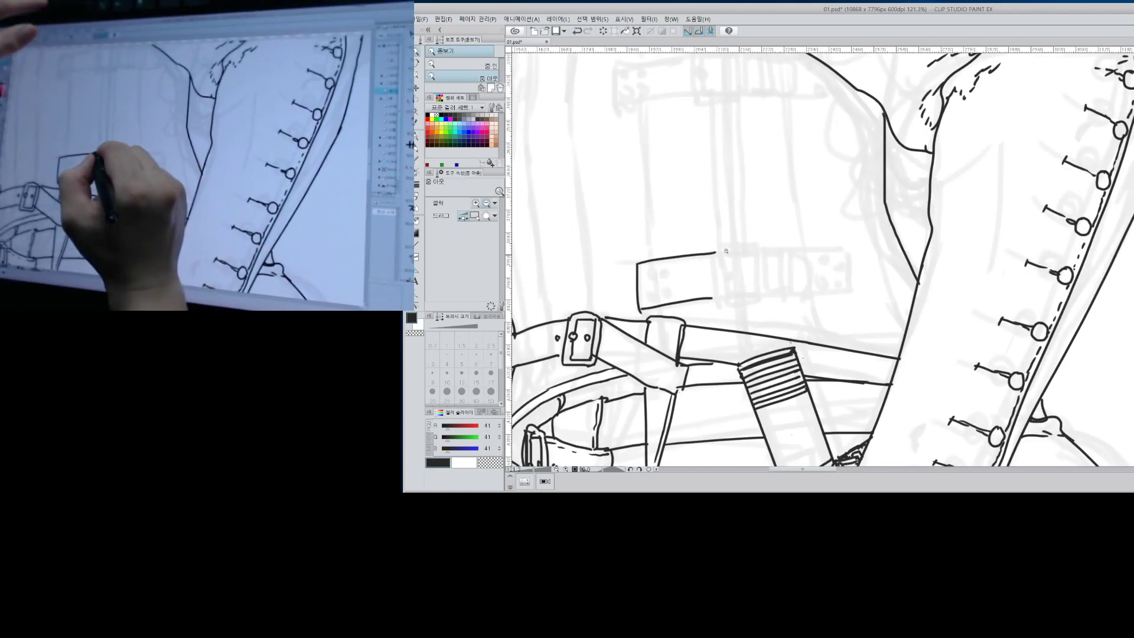
key("p")
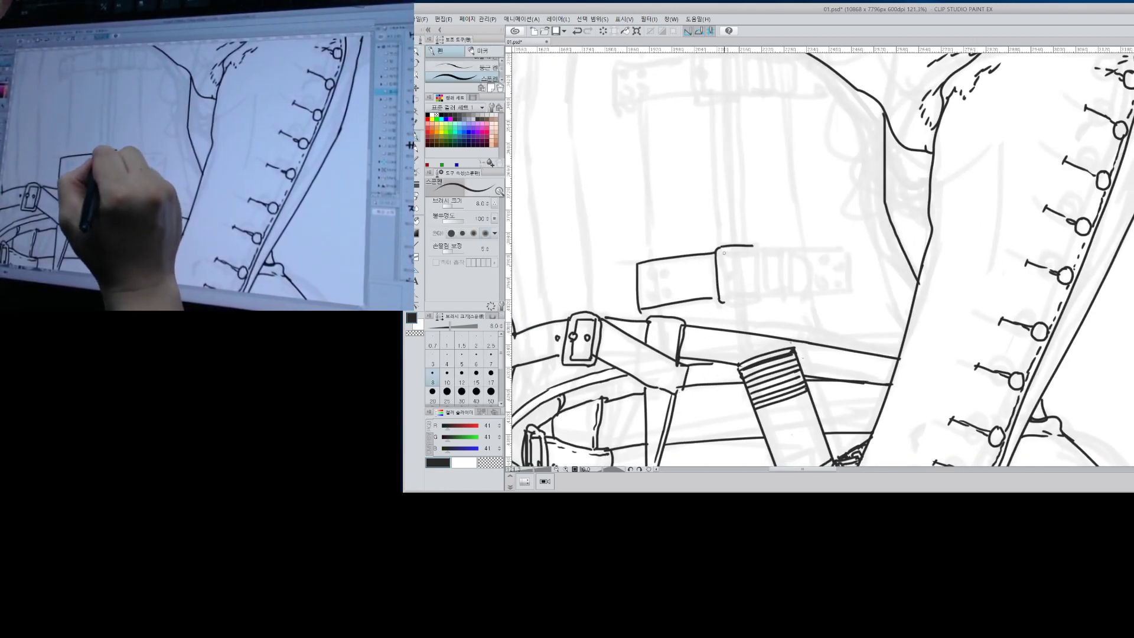
left_click(754, 290, "shift")
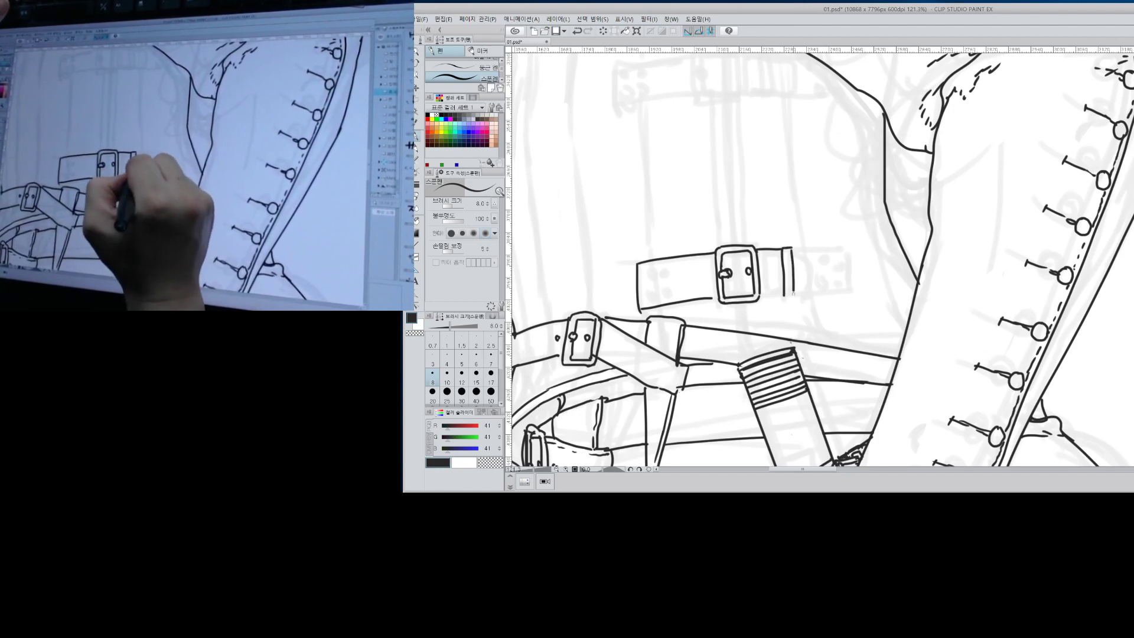
Complete the strap above the waist belts with its rounded tip, a punched hole, the rectangular end piece and rivets at both ends.
left_click_drag(792, 249, 810, 280)
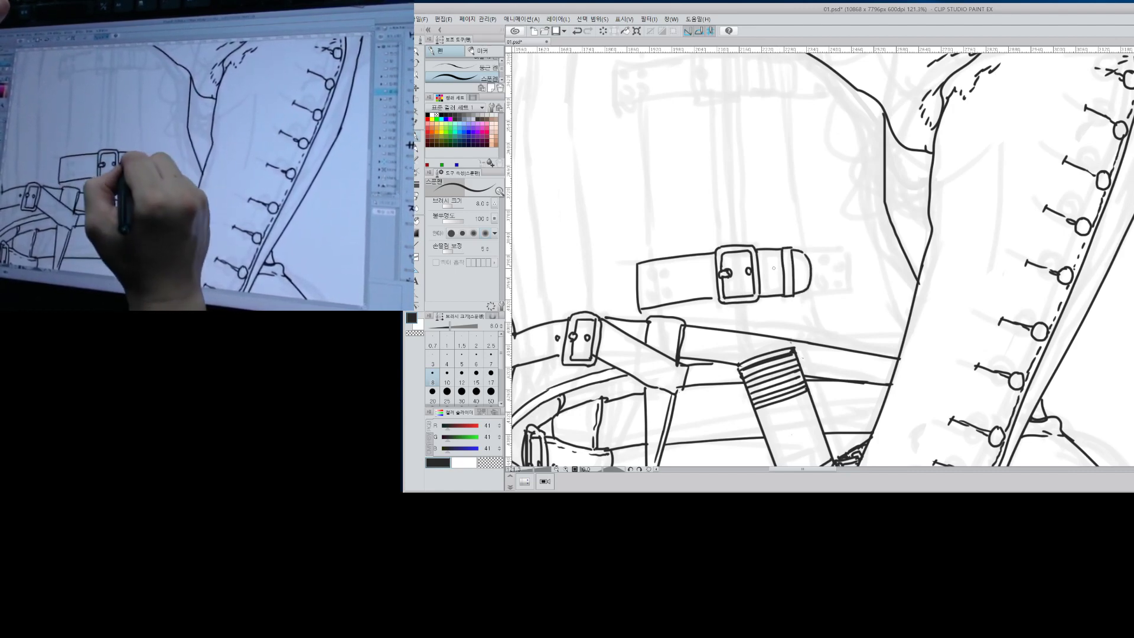
left_click_drag(789, 249, 846, 246)
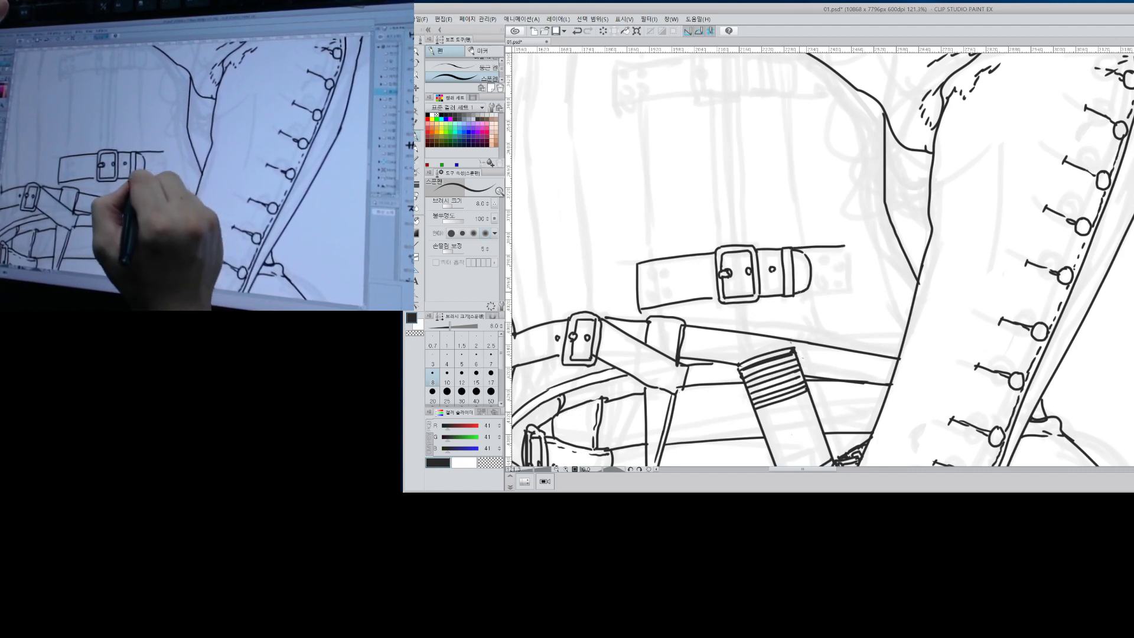
left_click_drag(803, 294, 849, 290)
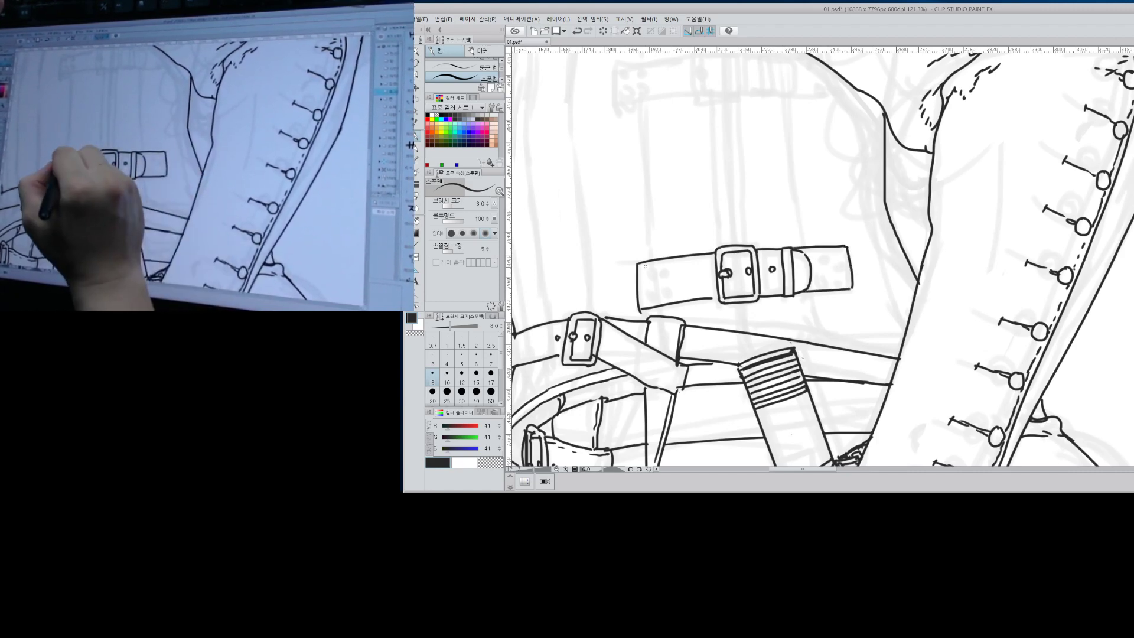
mouse_move(644, 295)
left_mouse_down()
mouse_move(662, 269)
mouse_move(668, 299)
left_mouse_up()
mouse_move(826, 252)
left_mouse_down()
mouse_move(839, 256)
mouse_move(829, 283)
left_mouse_up()
left_click_drag(845, 277, 847, 278)
Ink the first stretch of the upper edge of the second torso strap, just below the bust.
key("alt+space")
left_click_drag(890, 239, 830, 245)
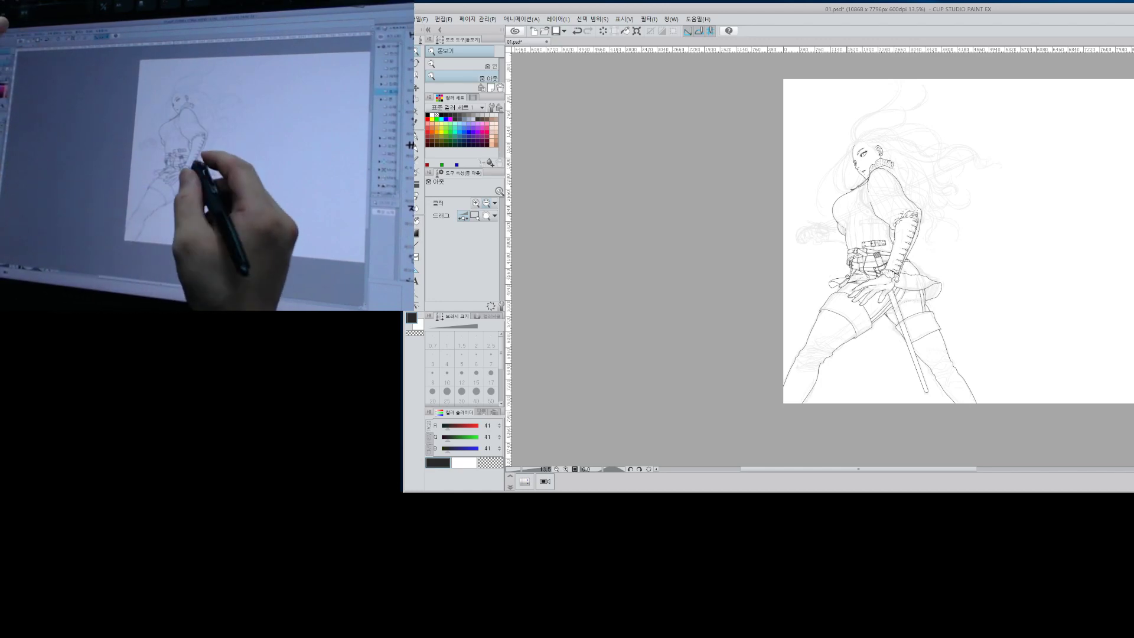
left_click_drag(883, 180, 942, 177)
left_click_drag(930, 263, 888, 127)
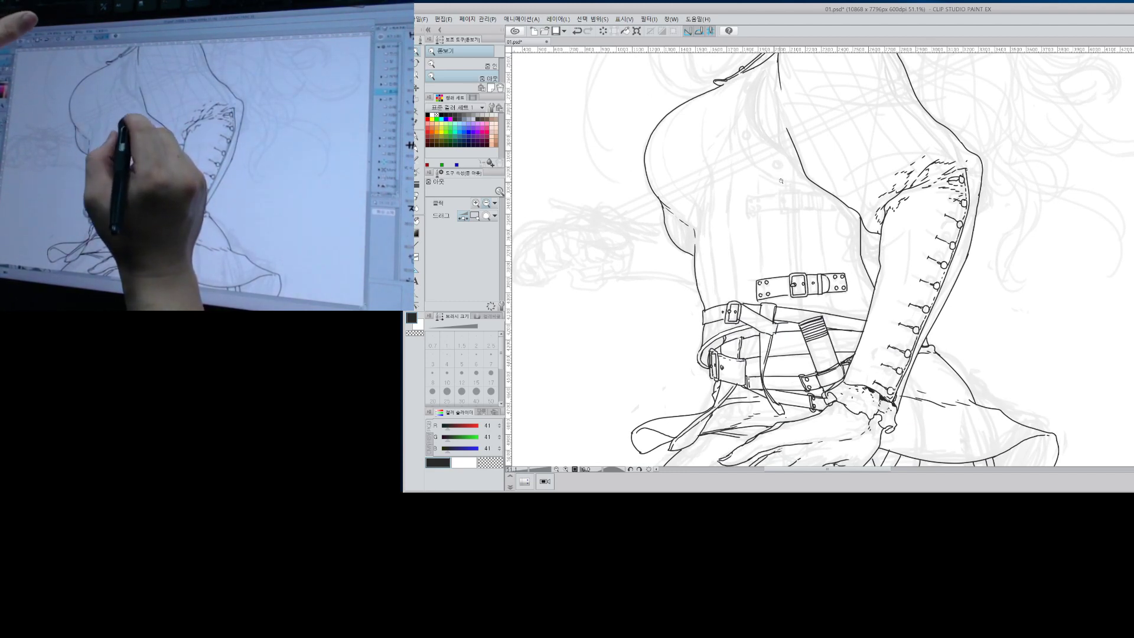
key("b")
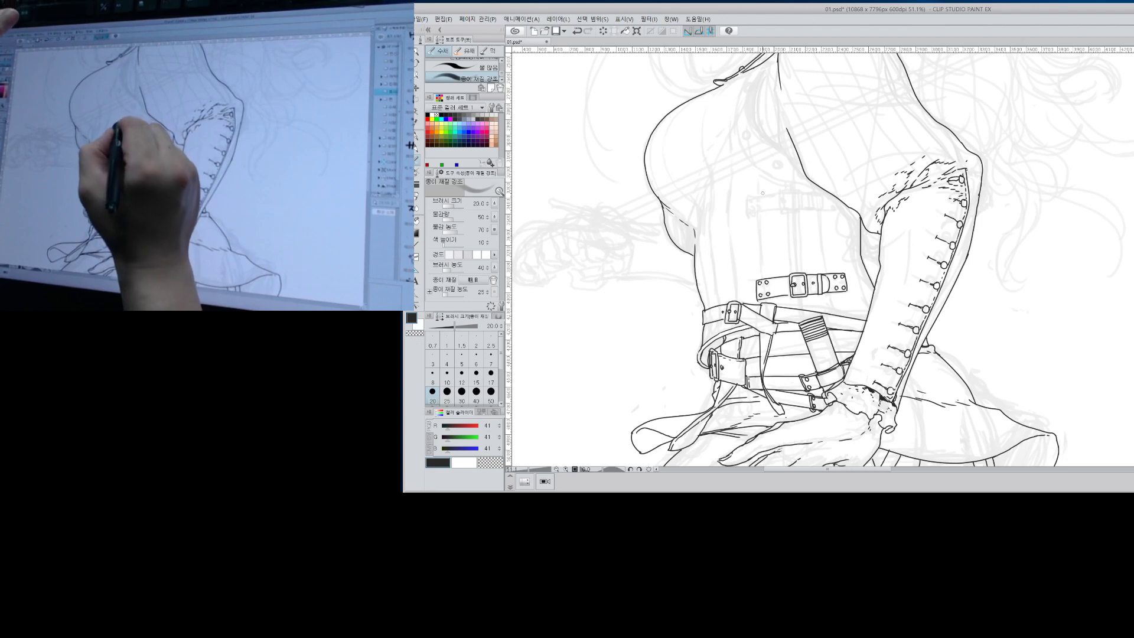
key("p")
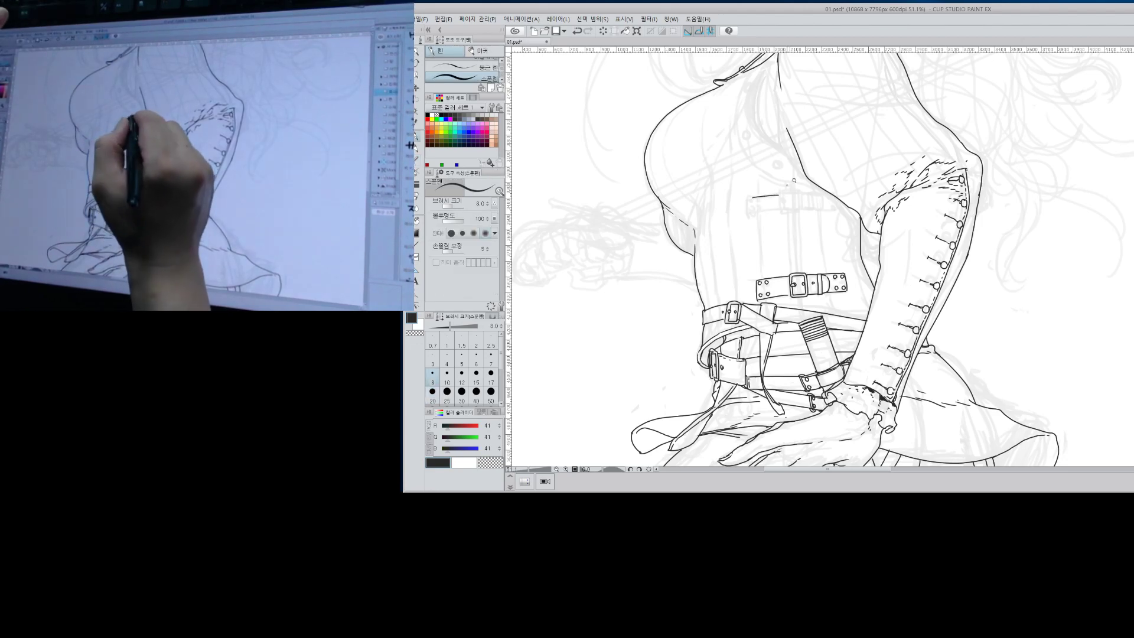
key("/")
mouse_move(796, 189)
left_mouse_down()
mouse_move(827, 188)
mouse_move(758, 200)
left_mouse_up()
Remove the stray brush mark and ink the double-lined square buckle frame on the strap below the bust.
key("b")
key("ctrl")
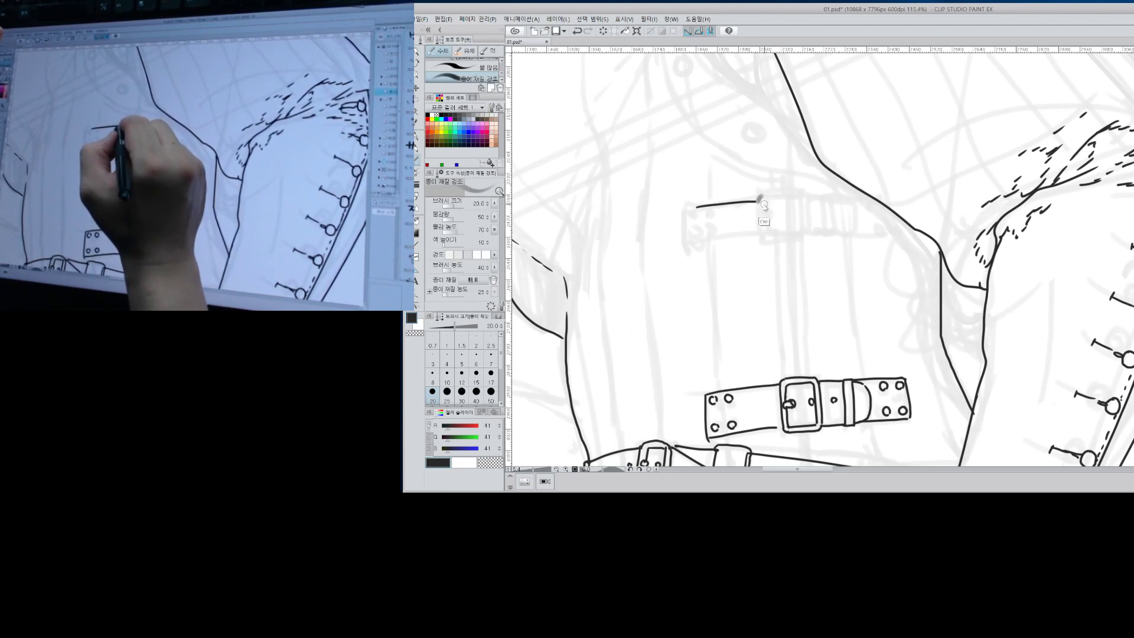
key("ctrl+z")
key("p")
mouse_move(759, 193)
left_mouse_down()
mouse_move(761, 233)
mouse_move(762, 200)
mouse_move(765, 231)
mouse_move(799, 235)
left_mouse_up()
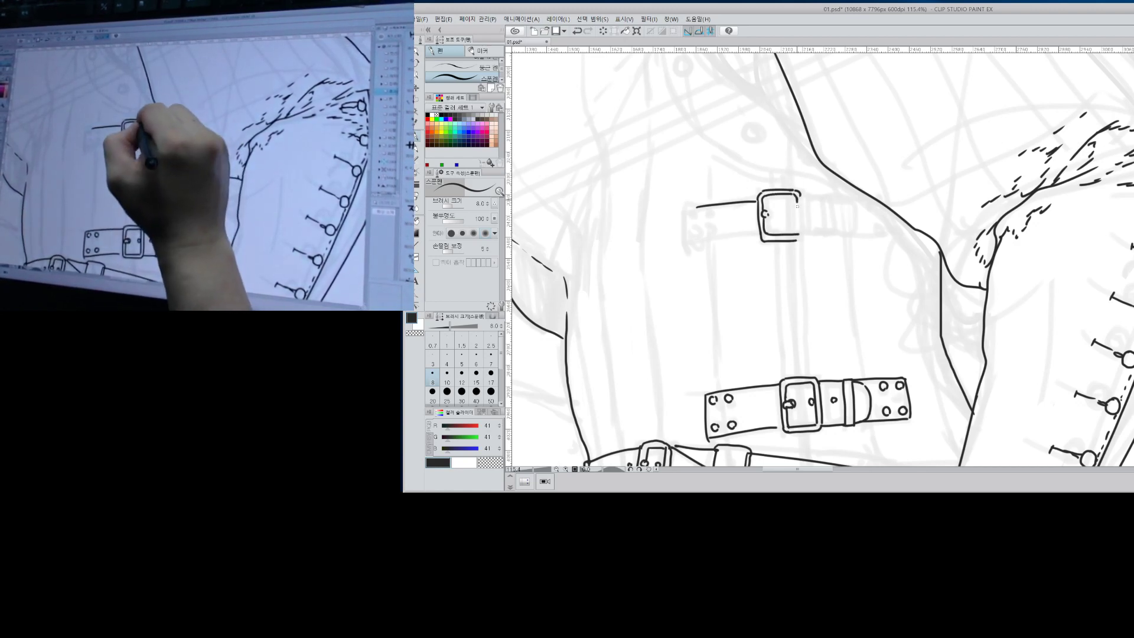
left_click_drag(797, 202, 803, 237)
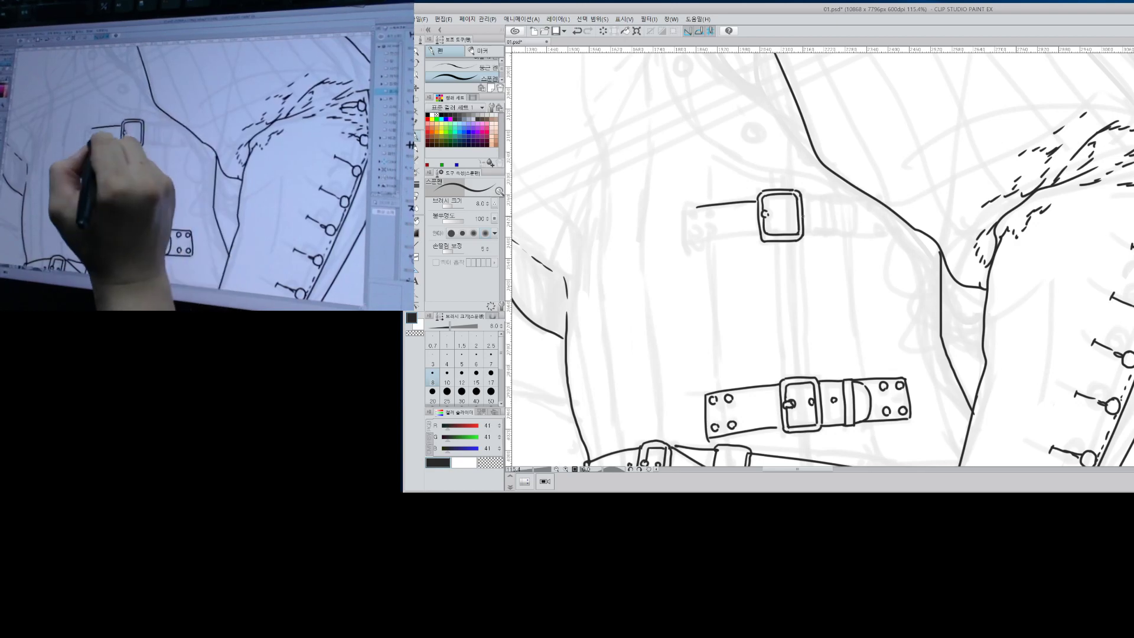
Complete the strap below the bust with its edges, end pieces, keeper loop, rounded tip and small rivets at both ends.
mouse_move(691, 208)
left_mouse_down()
mouse_move(698, 242)
mouse_move(760, 238)
mouse_move(804, 197)
mouse_move(861, 204)
left_mouse_up()
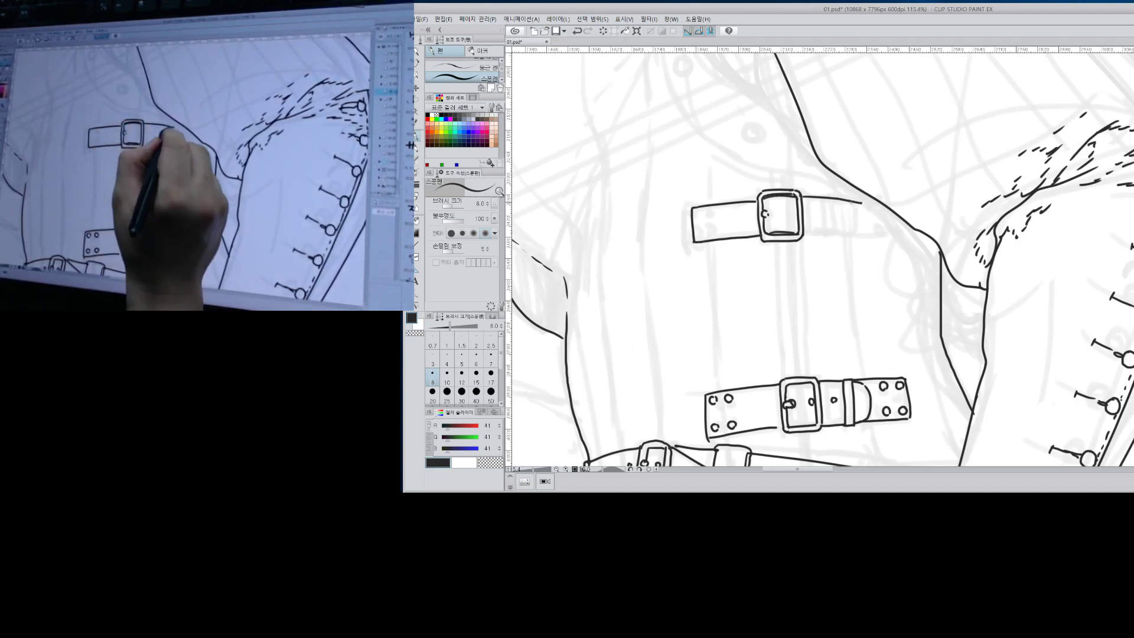
key("ctrl+z")
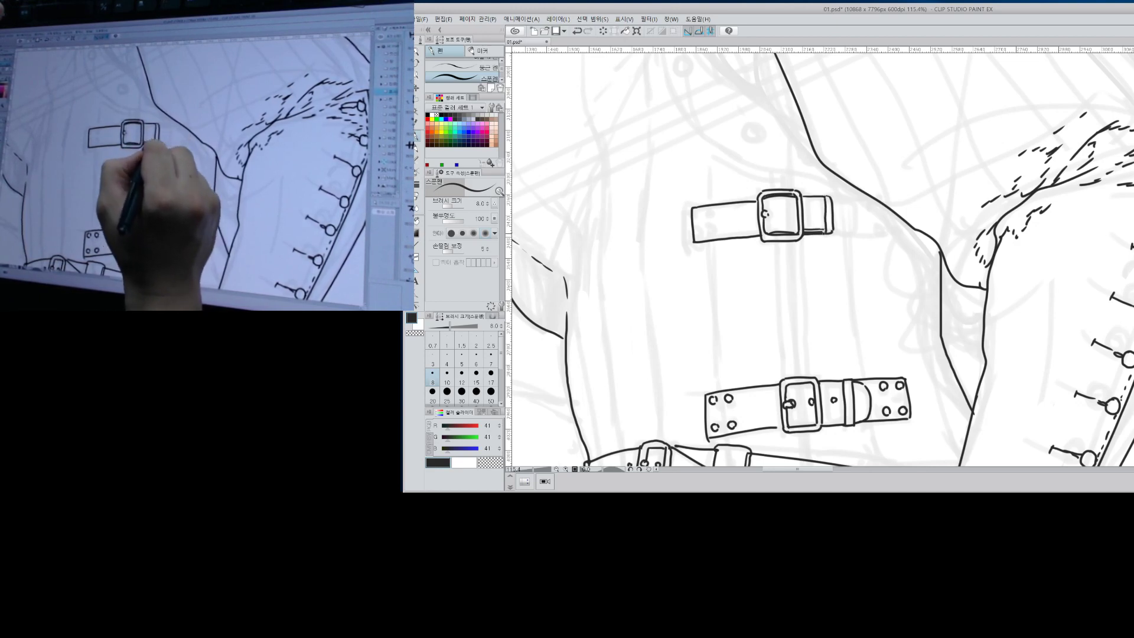
mouse_move(833, 198)
left_mouse_down()
mouse_move(844, 230)
mouse_move(874, 201)
mouse_move(886, 233)
left_mouse_up()
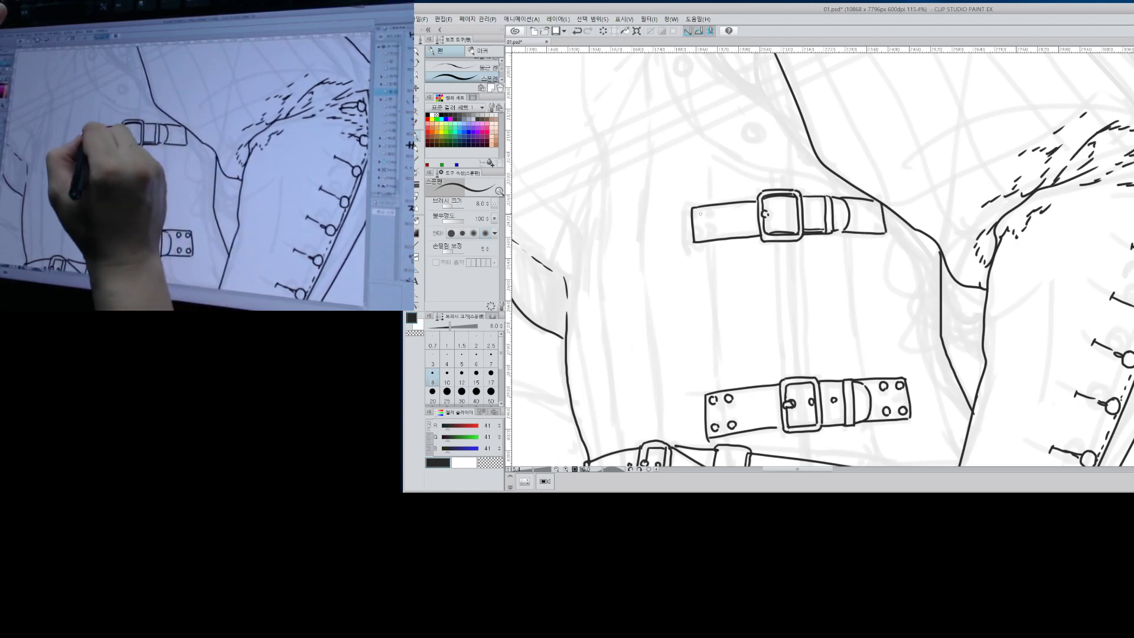
mouse_move(701, 211)
left_mouse_down()
mouse_move(699, 233)
mouse_move(713, 208)
mouse_move(716, 233)
left_mouse_up()
mouse_move(864, 204)
left_mouse_down()
mouse_move(869, 228)
mouse_move(878, 206)
left_mouse_up()
left_click_drag(785, 209, 804, 214)
Ink the curved, double-lined edge of the vest opening from the collar down to the strap below the bust.
key("alt+space")
mouse_move(956, 279)
left_mouse_down()
mouse_move(898, 279)
mouse_move(955, 269)
left_mouse_up()
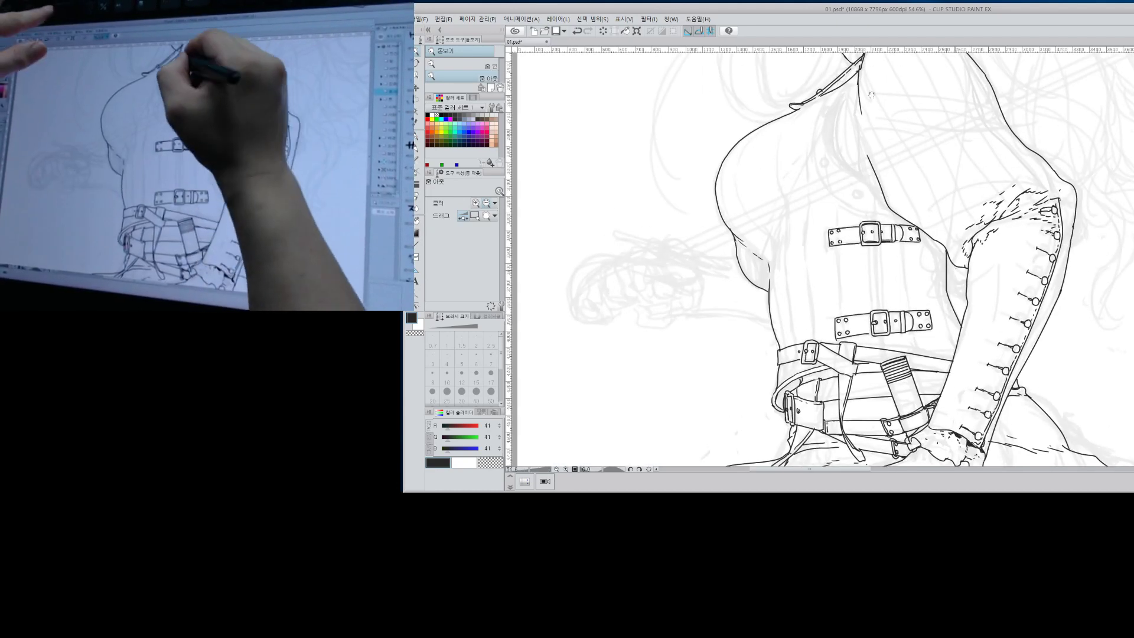
left_click_drag(859, 66, 833, 148)
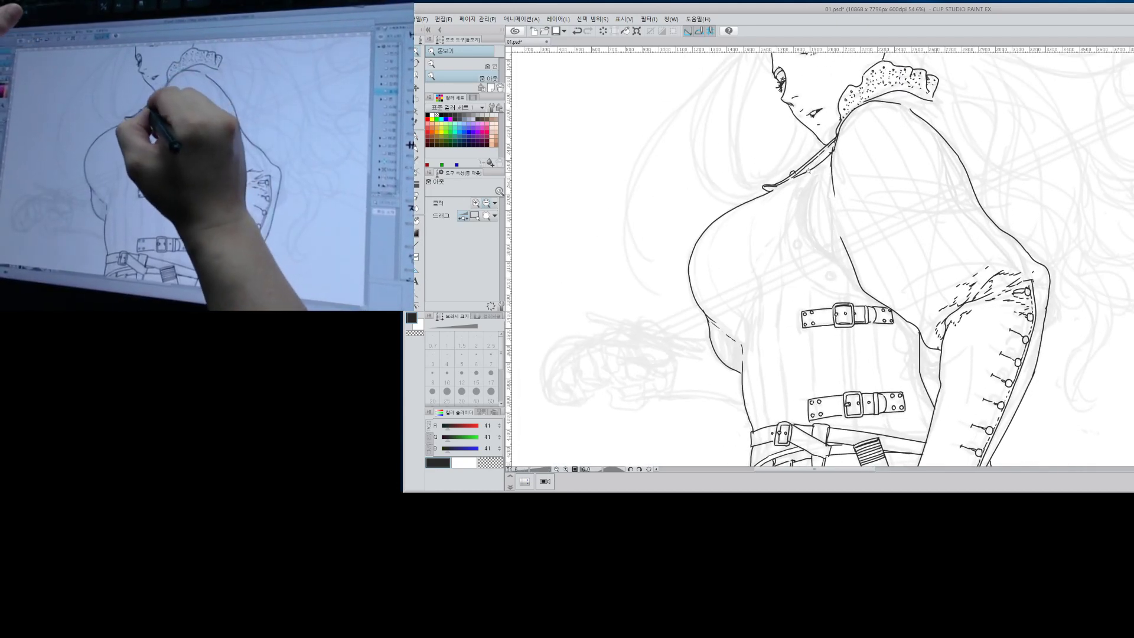
key("p")
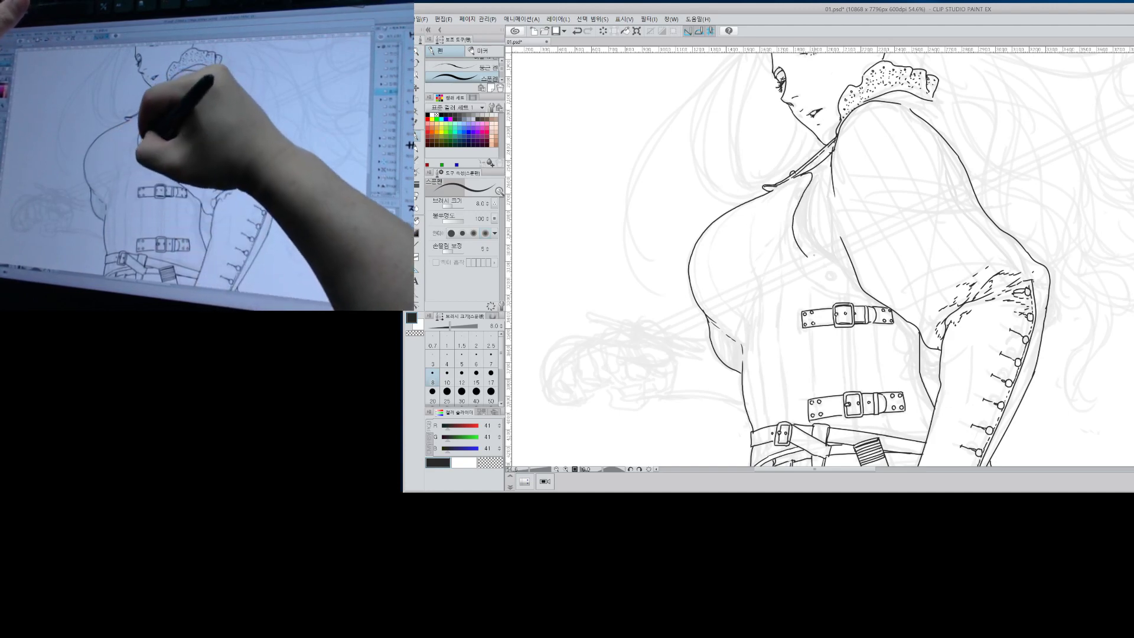
key("ctrl+z")
mouse_move(795, 176)
left_mouse_down()
mouse_move(824, 278)
mouse_move(863, 296)
left_mouse_up()
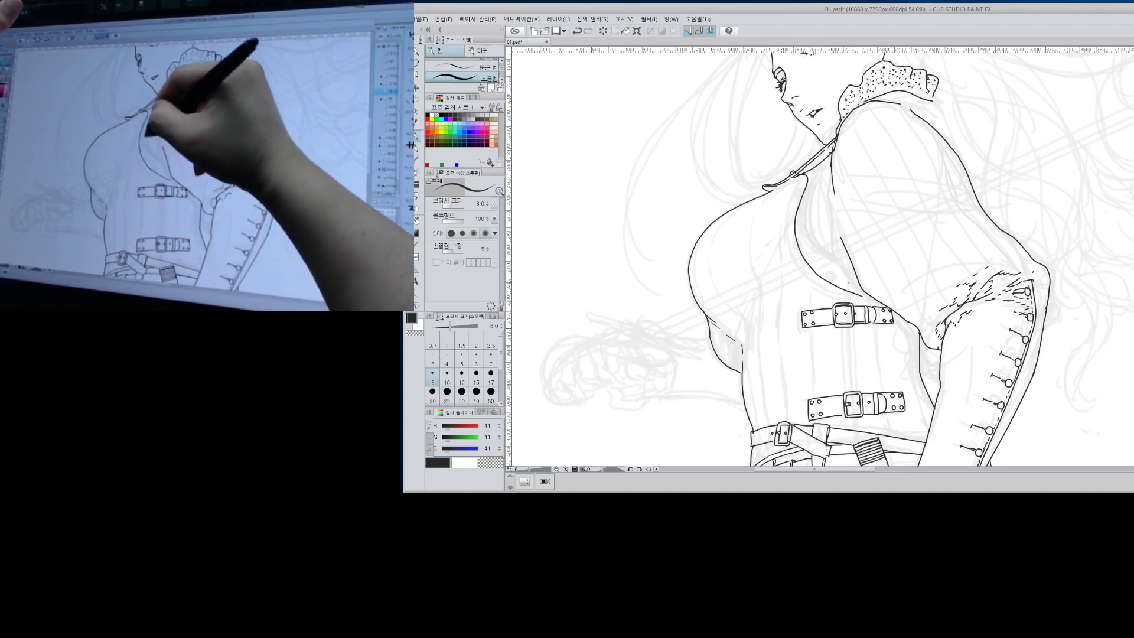
key("ctrl+z")
mouse_move(798, 176)
left_mouse_down()
mouse_move(811, 251)
mouse_move(859, 290)
left_mouse_up()
key("ctrl+z")
mouse_move(795, 176)
left_mouse_down()
mouse_move(821, 274)
mouse_move(859, 291)
left_mouse_up()
left_click_drag(803, 188, 798, 207)
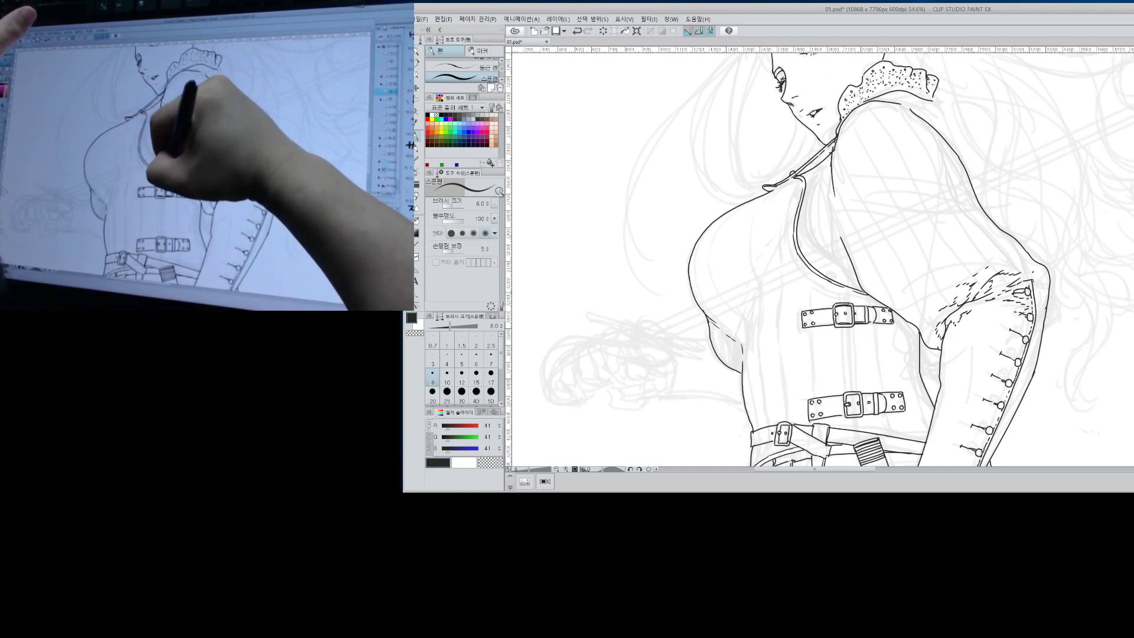
Ink the inner seam running alongside the vest opening and the uppermost round buttons on the band.
left_click_drag(786, 196, 775, 247)
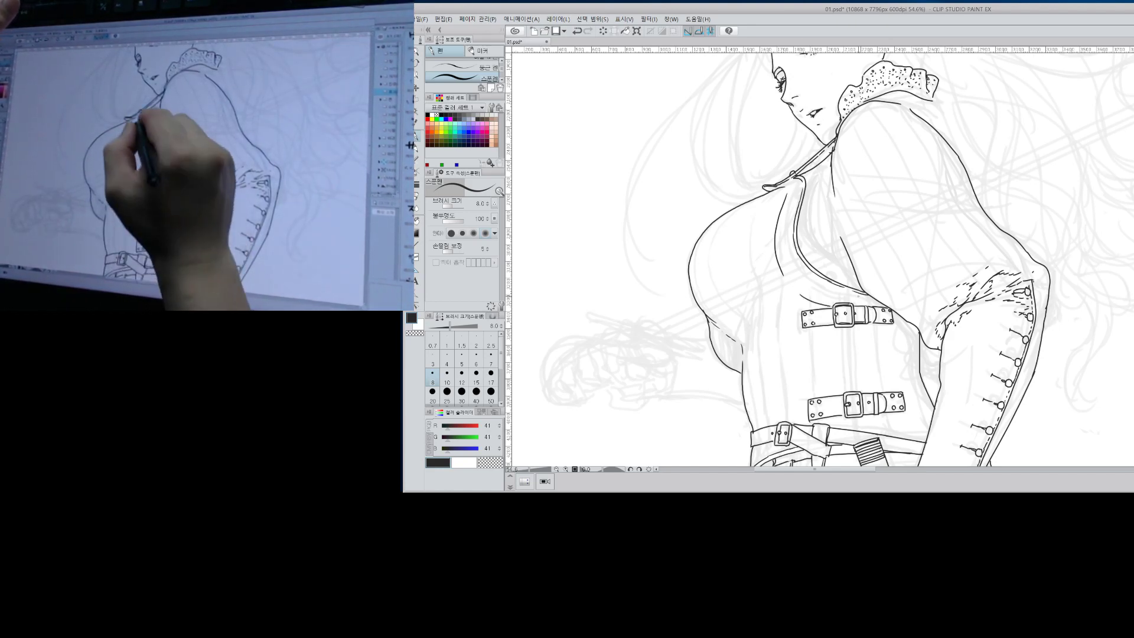
left_click_drag(785, 211, 796, 185)
key("ctrl+z")
key("ctrl+z")
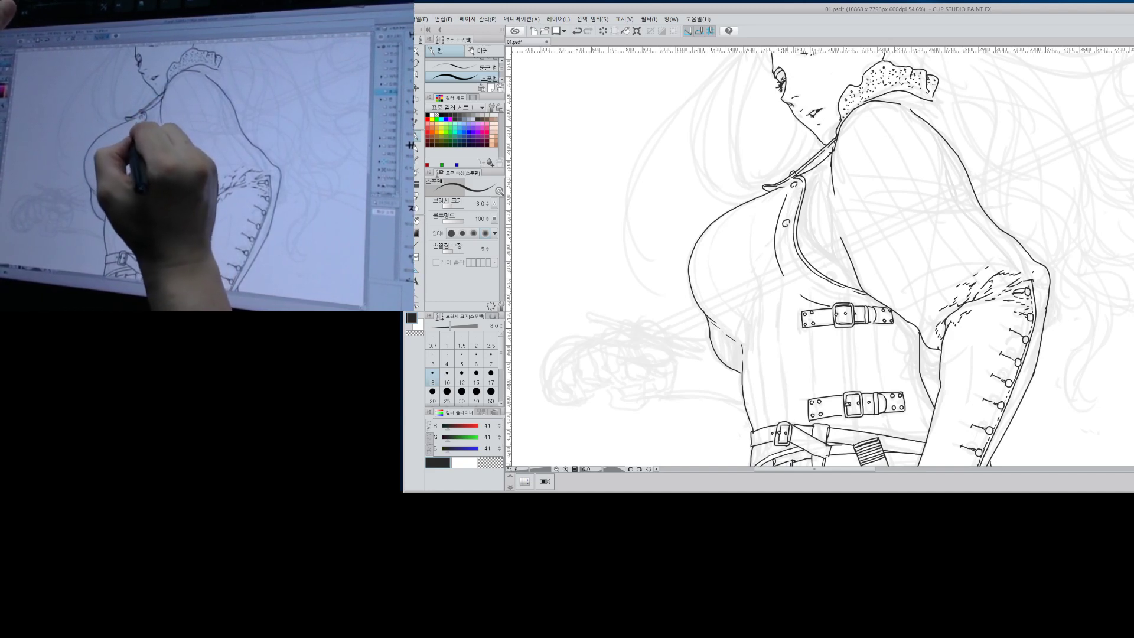
Ink the remaining round buttons along the vest band and the vertical centre-front closure running between the straps to the waist belts.
left_click(792, 259)
left_click_drag(793, 262, 825, 290)
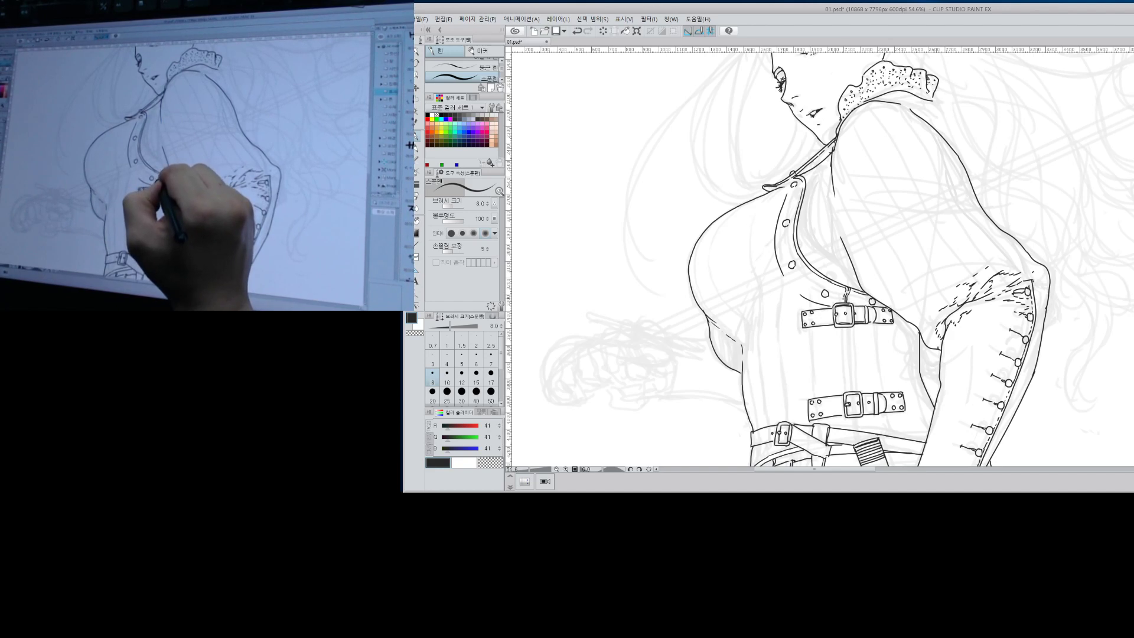
left_click_drag(848, 328, 849, 372)
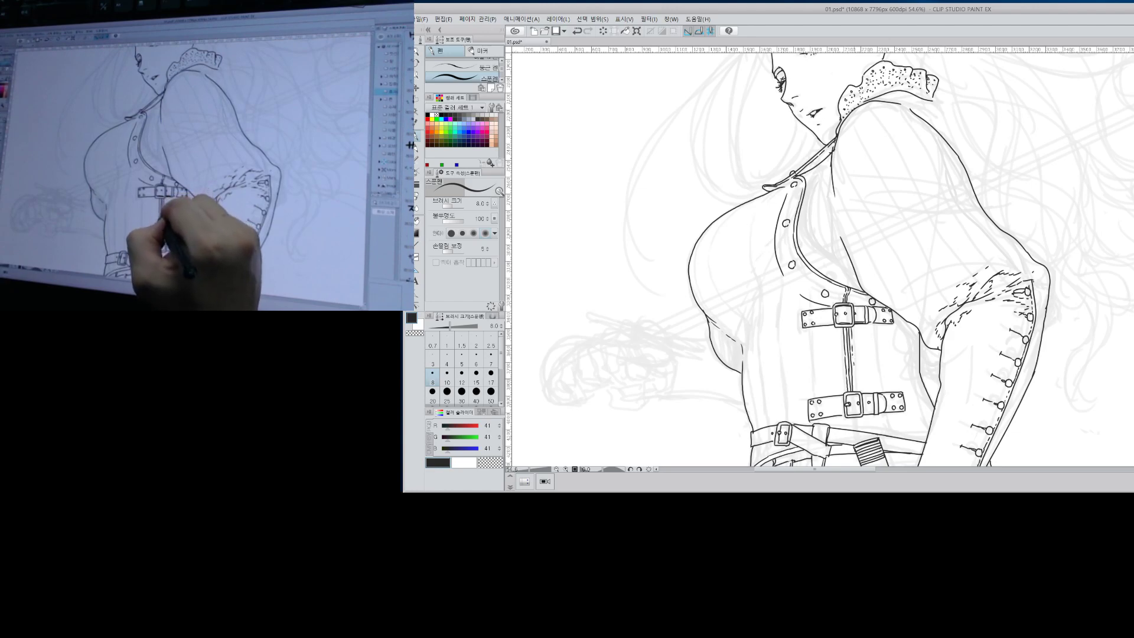
left_click_drag(851, 378, 835, 271)
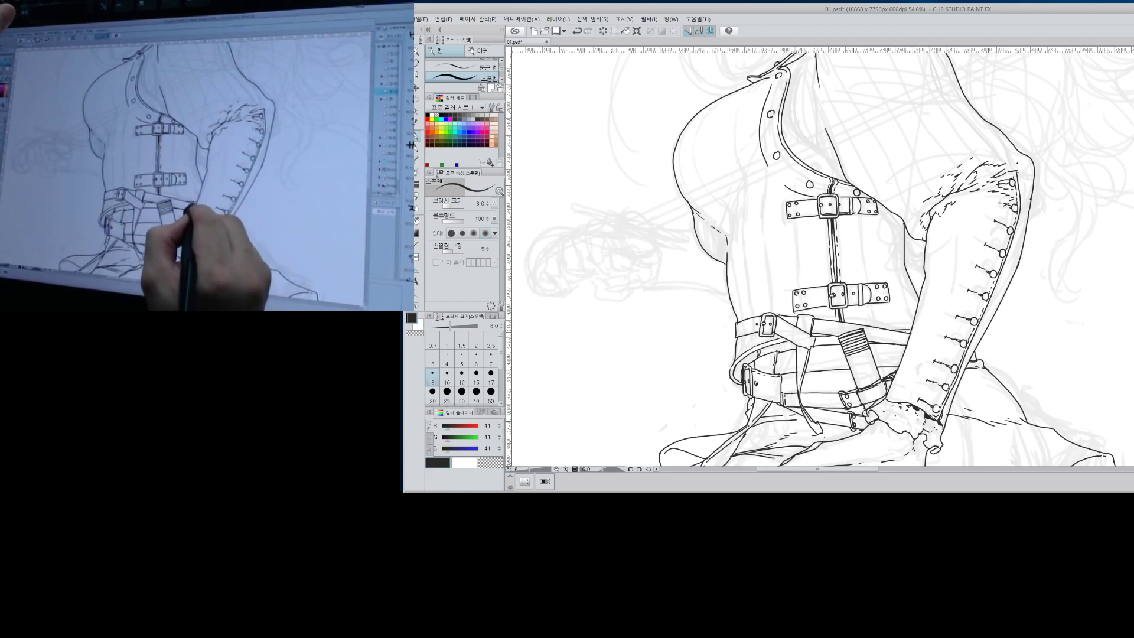
Ink folds and creases beneath the ruffled collar, along the shoulder and in the shirt inside the vest opening.
key("alt+space")
left_click_drag(1049, 335, 1014, 351)
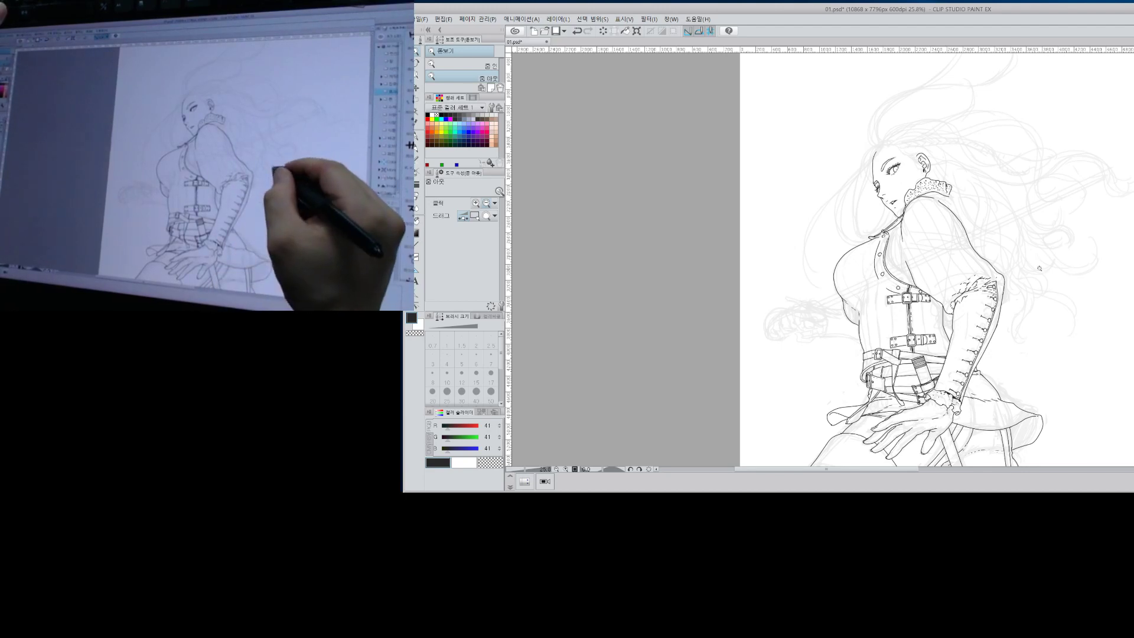
left_click_drag(1044, 268, 1054, 262)
key("p")
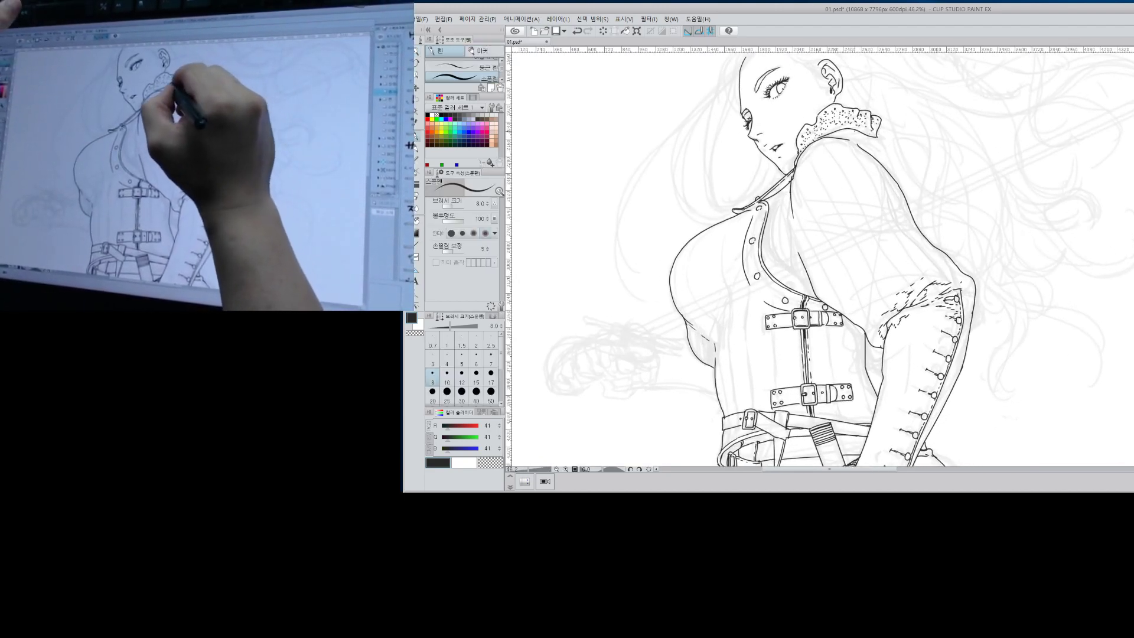
key("e")
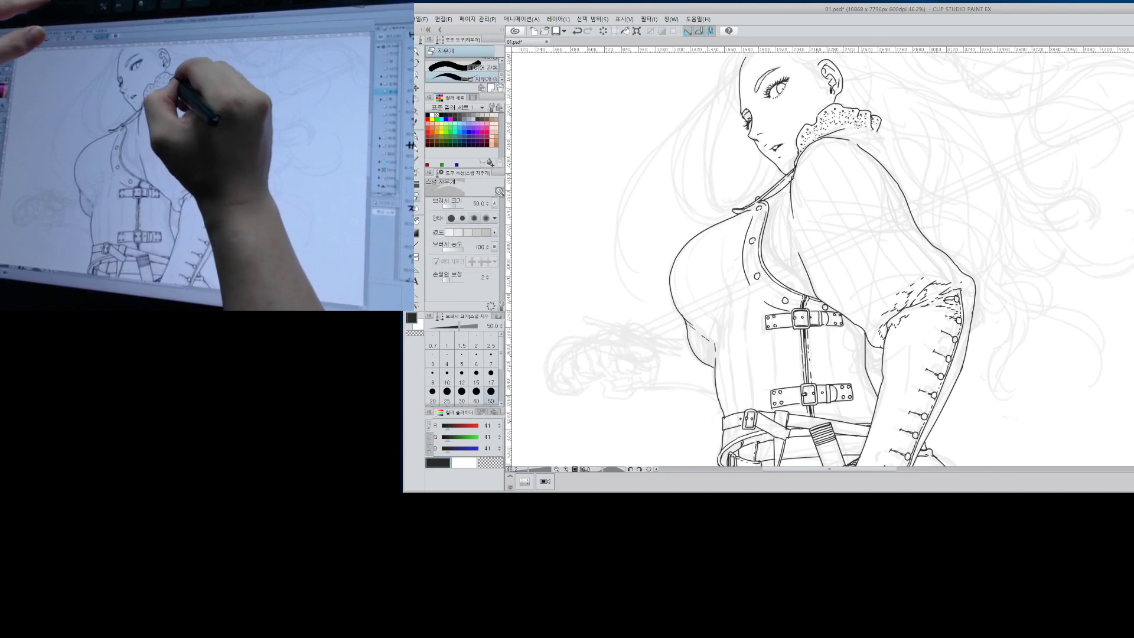
key("p")
left_click_drag(846, 128, 877, 133)
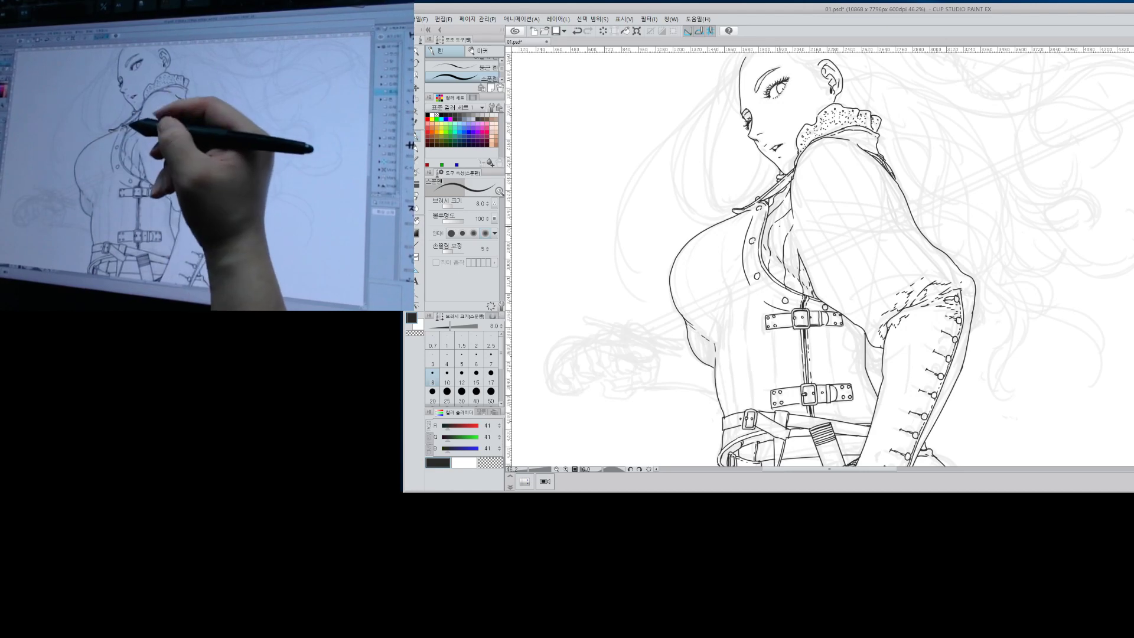
Rotate the canvas and ink the first two curved strokes of the guard around the sketched fist in front of the torso.
key("alt+space")
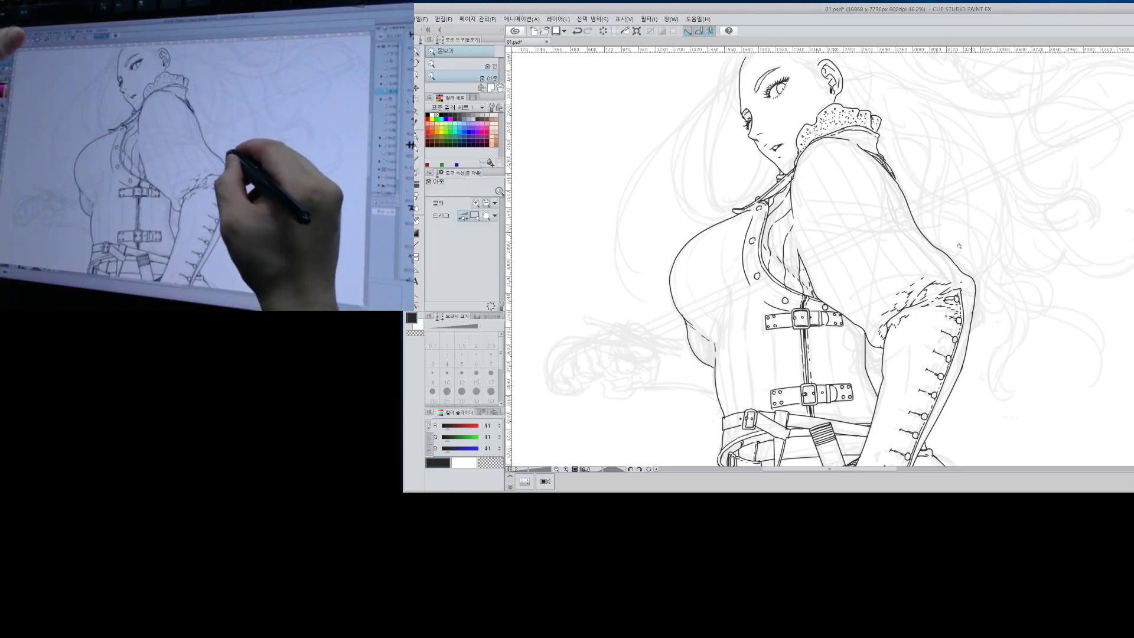
left_click_drag(973, 232, 960, 238)
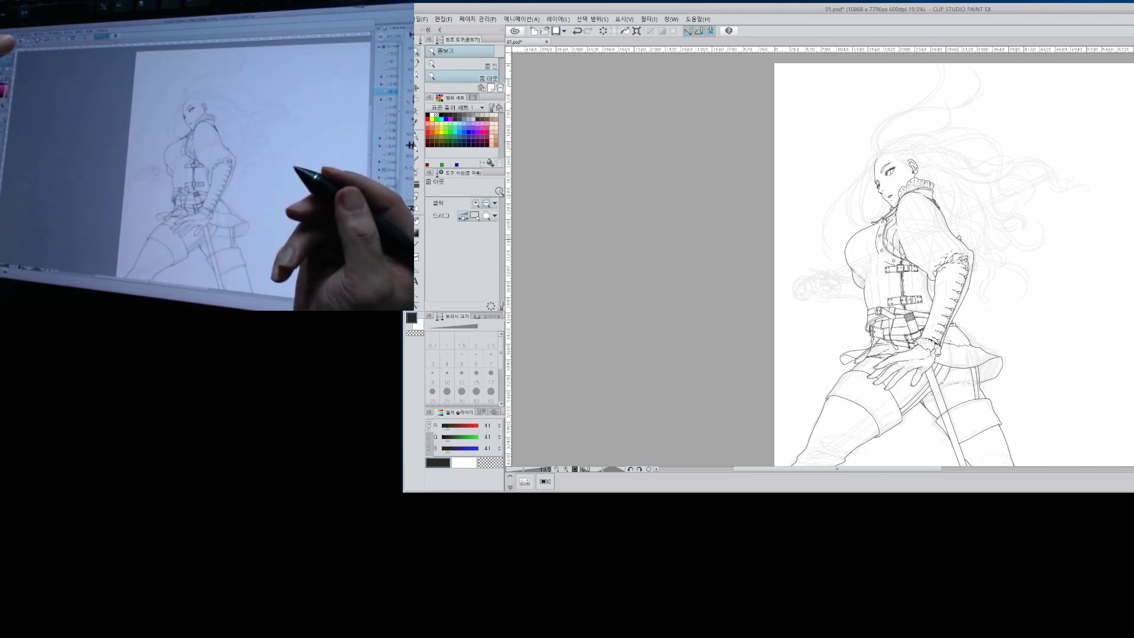
left_click_drag(925, 352, 942, 341)
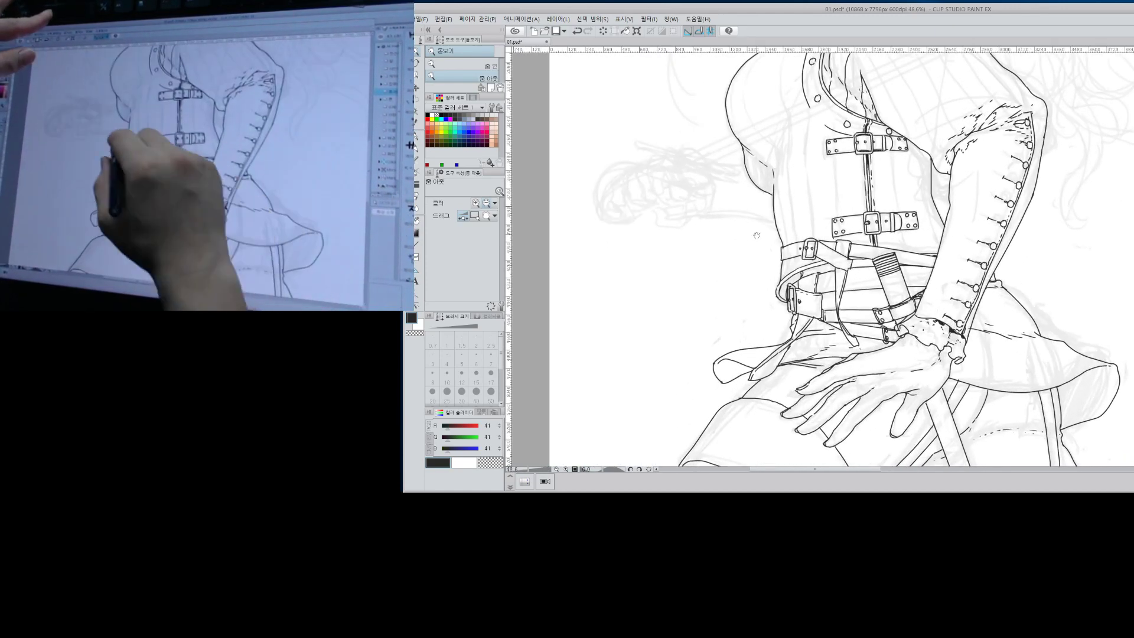
key("space")
left_click_drag(716, 137, 792, 236)
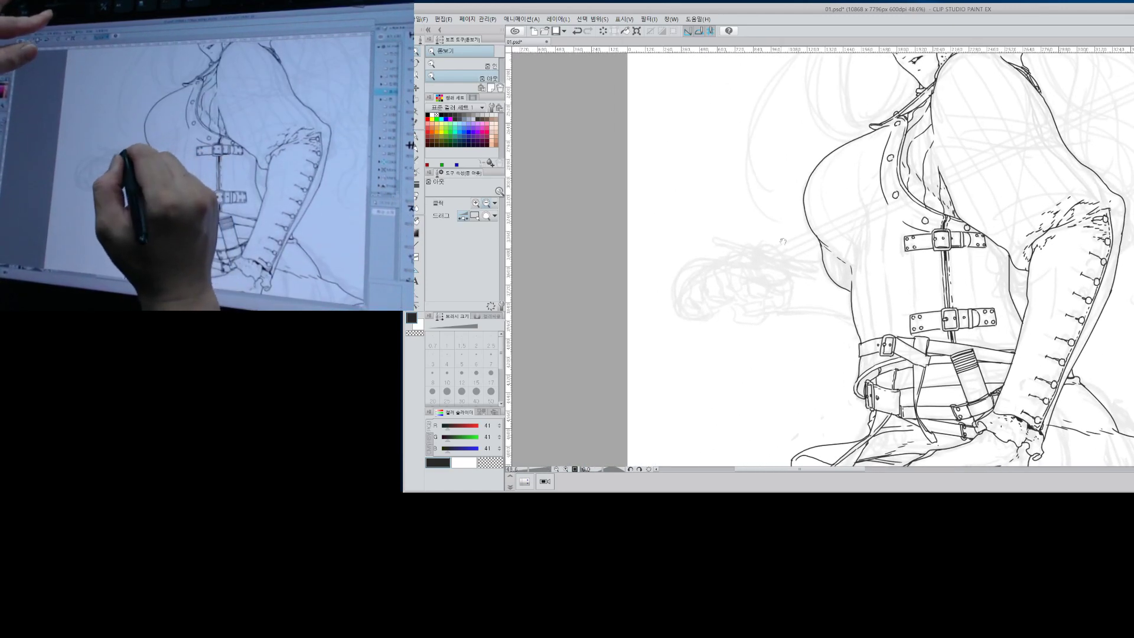
key("p")
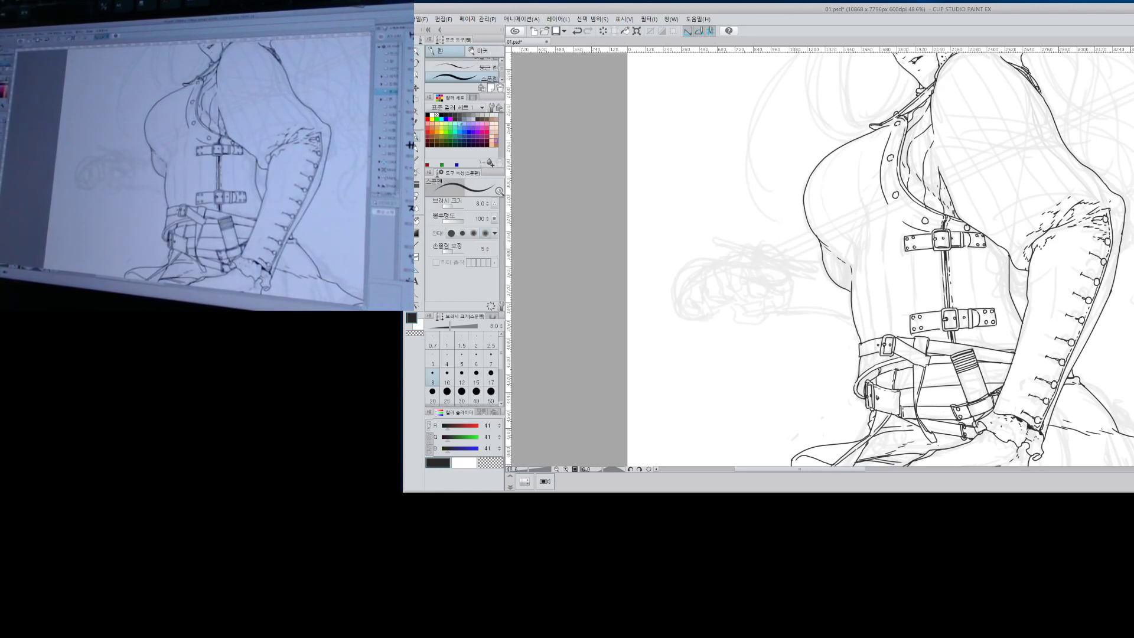
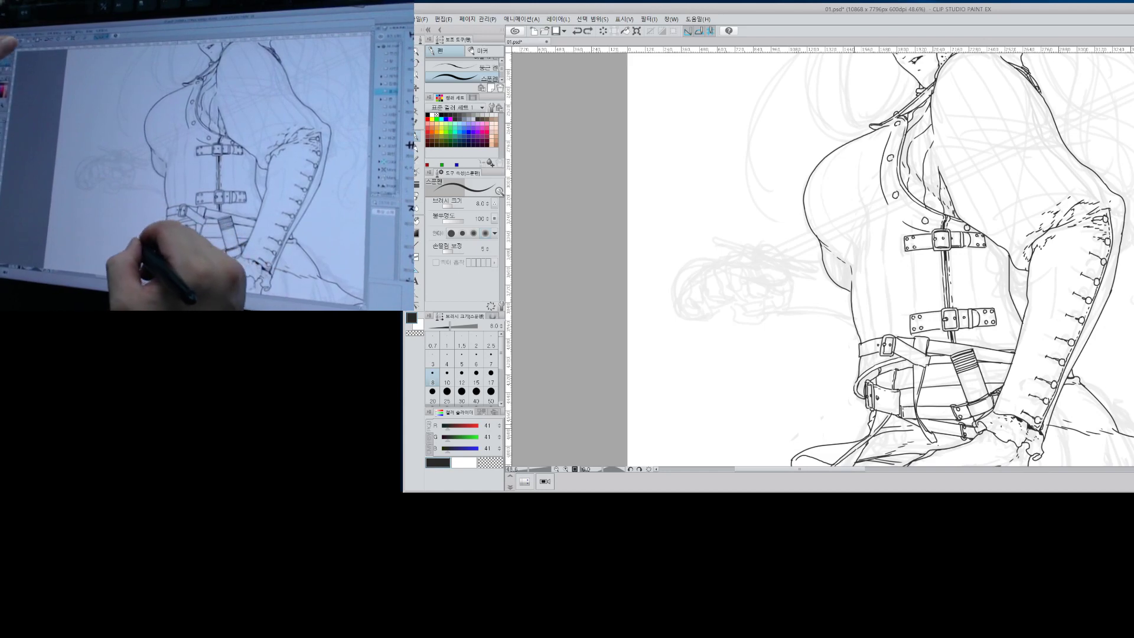
key("shift+space")
left_click_drag(732, 373, 888, 254)
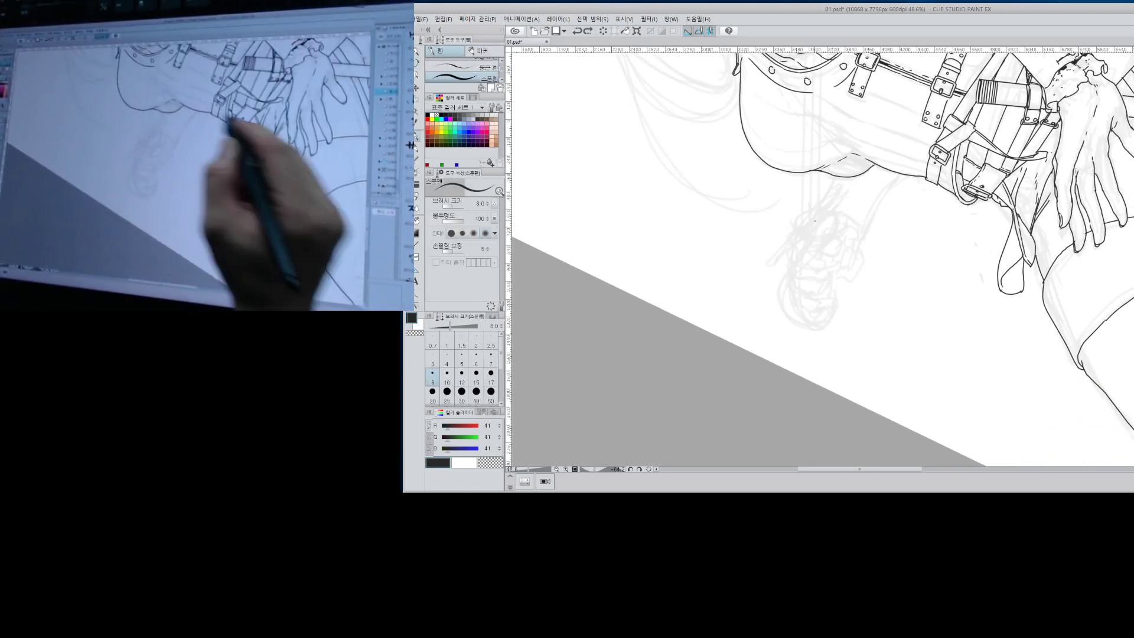
mouse_move(830, 212)
left_mouse_down()
mouse_move(825, 248)
mouse_move(791, 277)
left_mouse_up()
key("ctrl+z")
left_click_drag(833, 212, 799, 270)
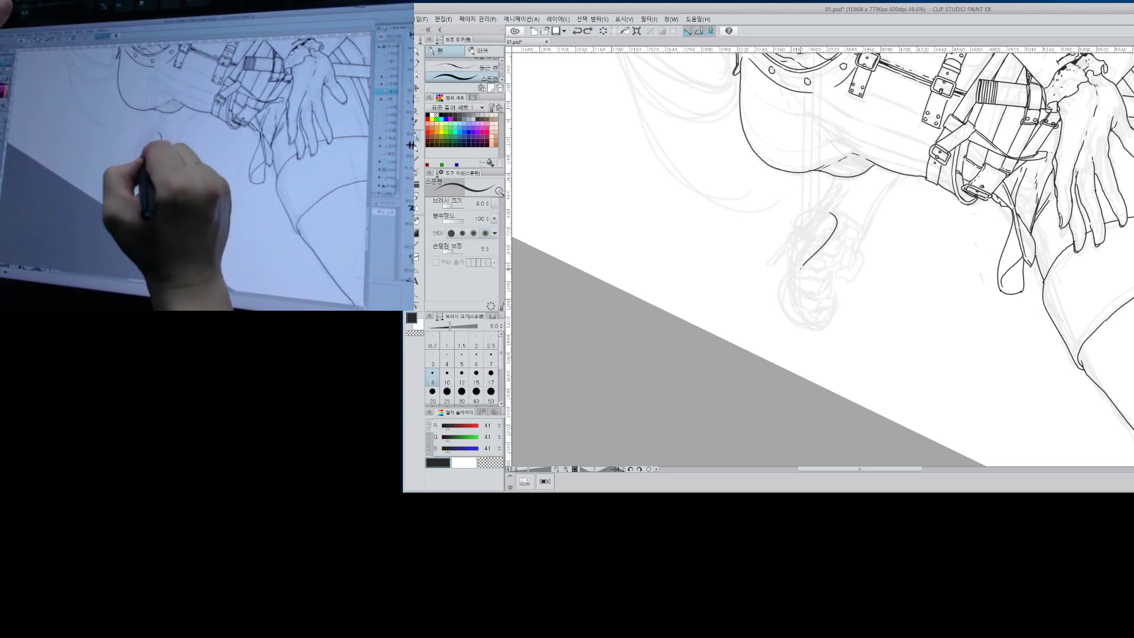
left_click_drag(820, 221, 798, 256)
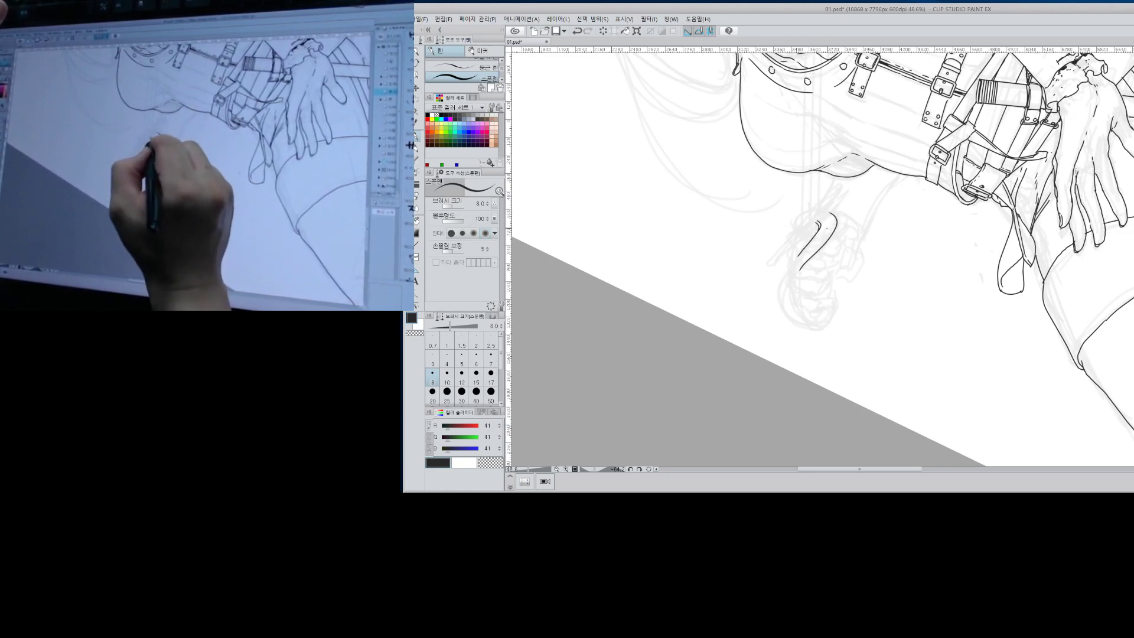
Ink the long curved loop of the guard down to its far end, with parallel inner contour lines.
mouse_move(790, 247)
left_mouse_down()
mouse_move(779, 298)
mouse_move(789, 319)
mouse_move(787, 293)
mouse_move(804, 326)
left_mouse_up()
key("ctrl+z")
key("ctrl+z")
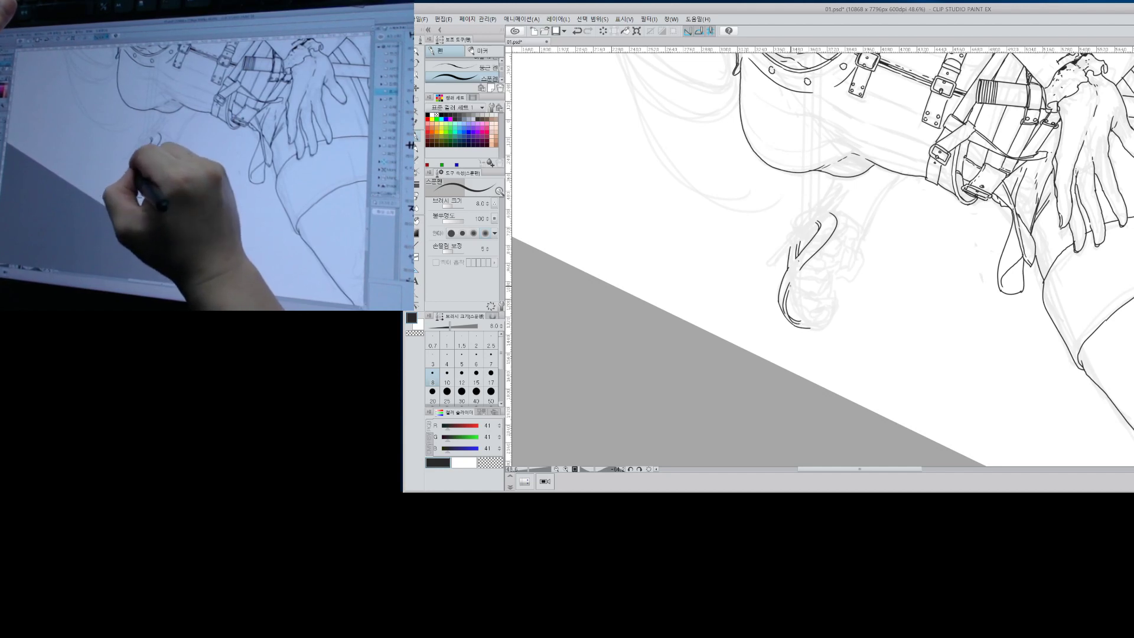
left_click_drag(792, 286, 801, 322)
left_click_drag(796, 270, 811, 325)
left_click_drag(799, 271, 812, 321)
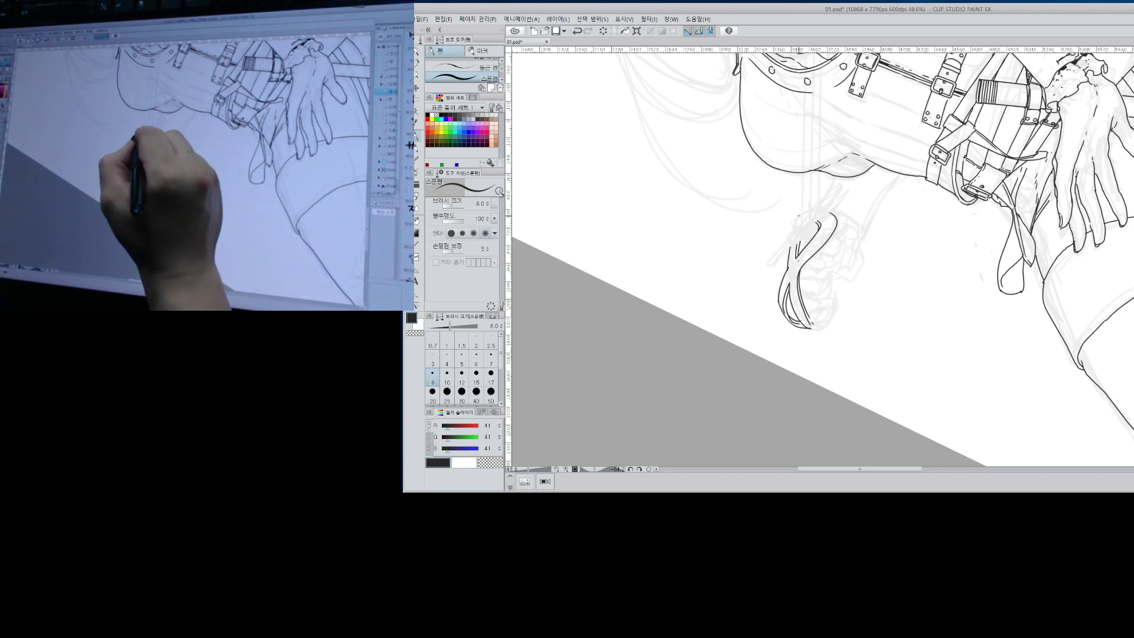
Ink the guard's two crossing branches with their rounded ends, the stem towards the torso and the details at the junction.
left_click_drag(803, 210, 777, 225)
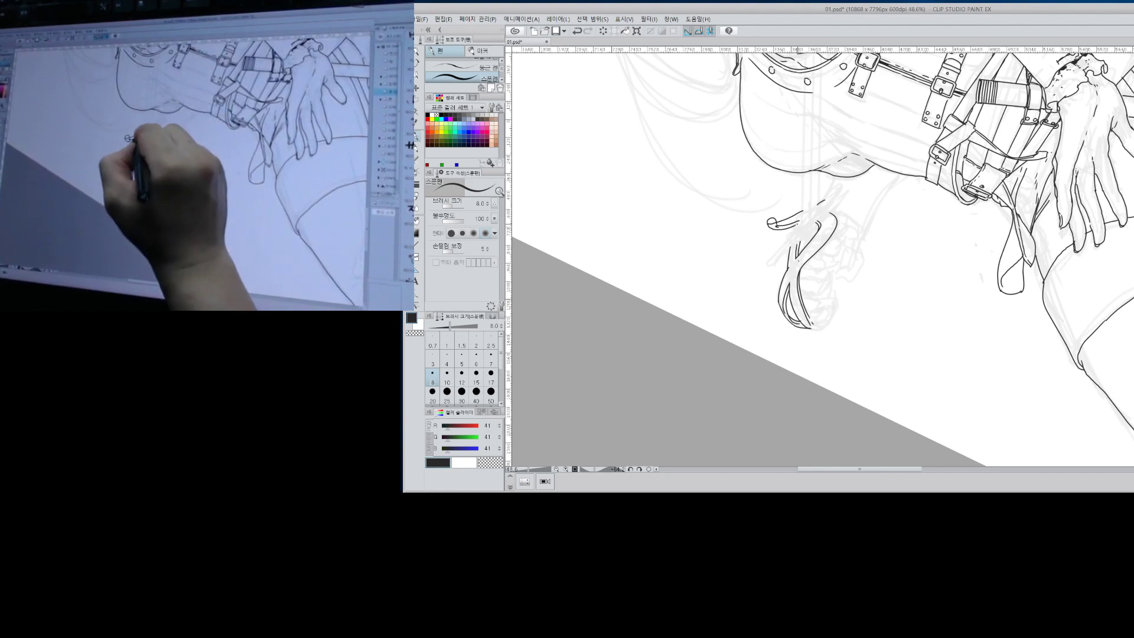
left_click_drag(797, 238, 753, 273)
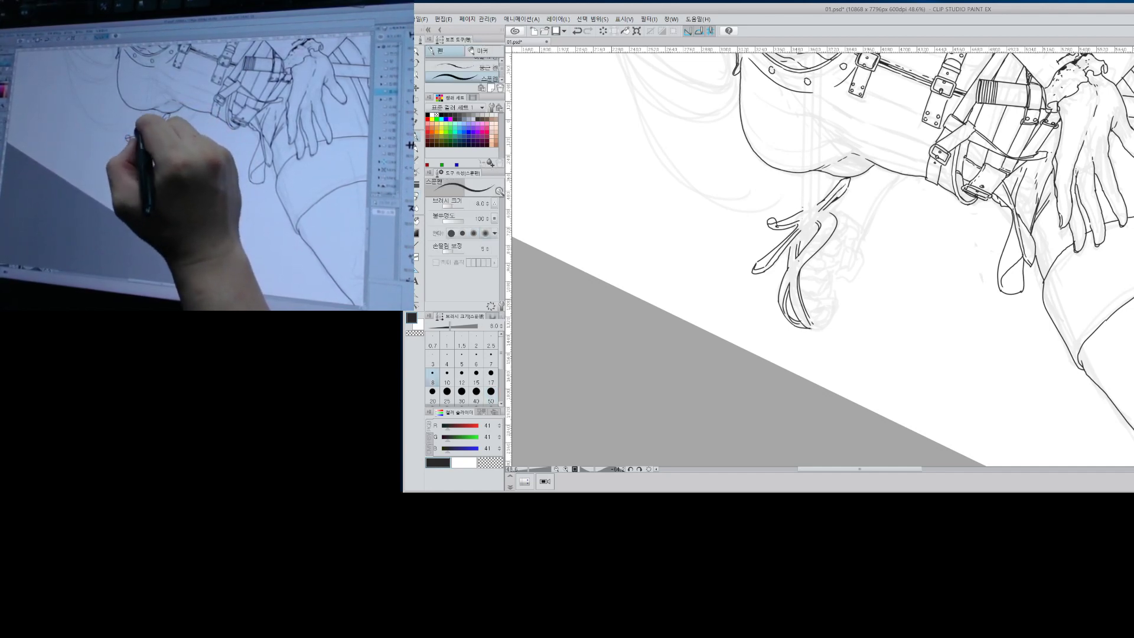
left_click_drag(801, 230, 818, 222)
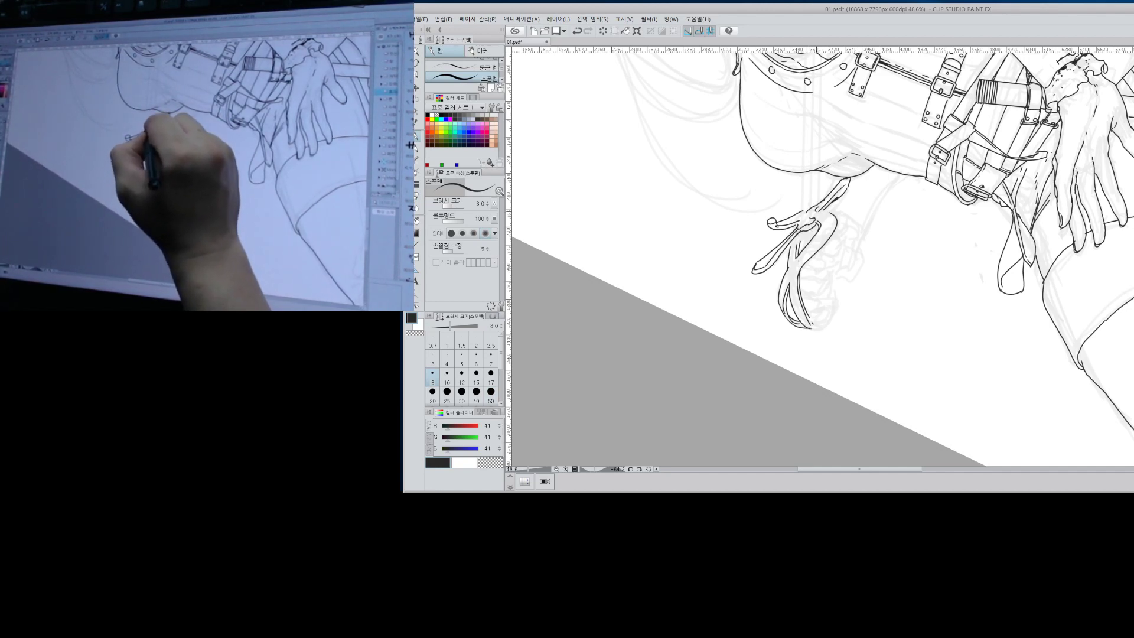
left_click_drag(798, 228, 820, 212)
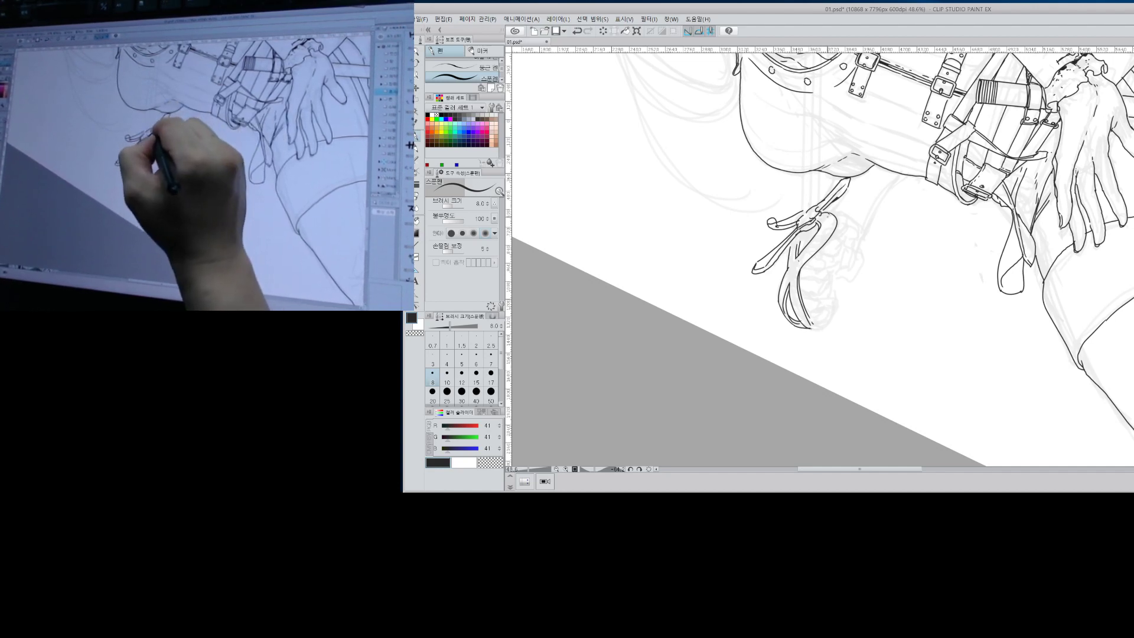
Fill the guard's curved band with small irregular texture marks.
left_click_drag(822, 219, 829, 223)
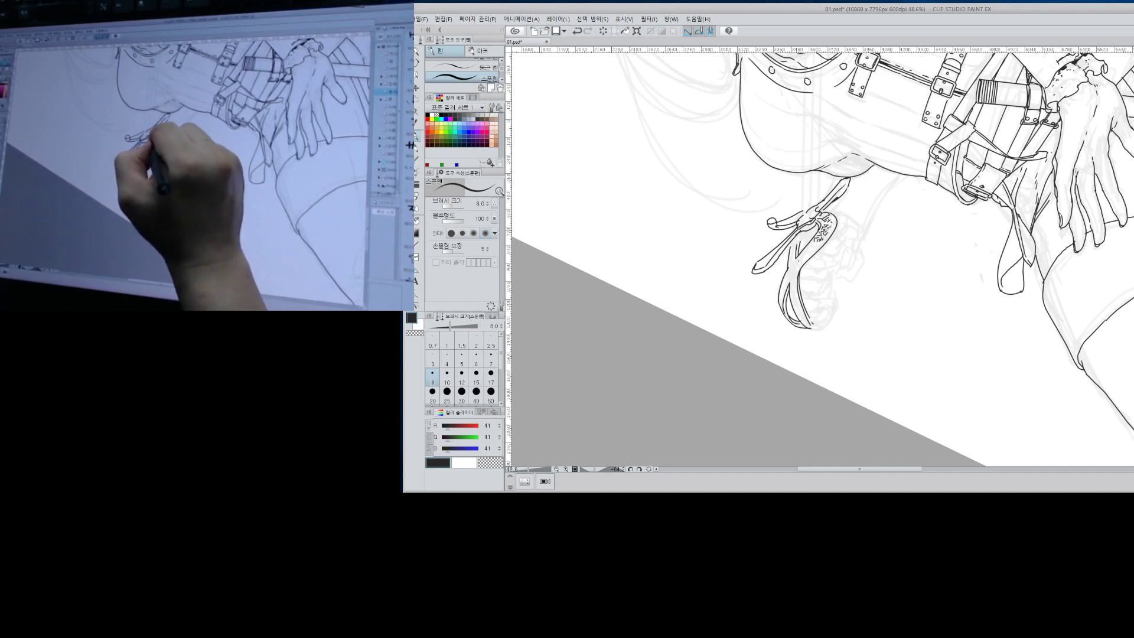
left_click_drag(817, 239, 798, 263)
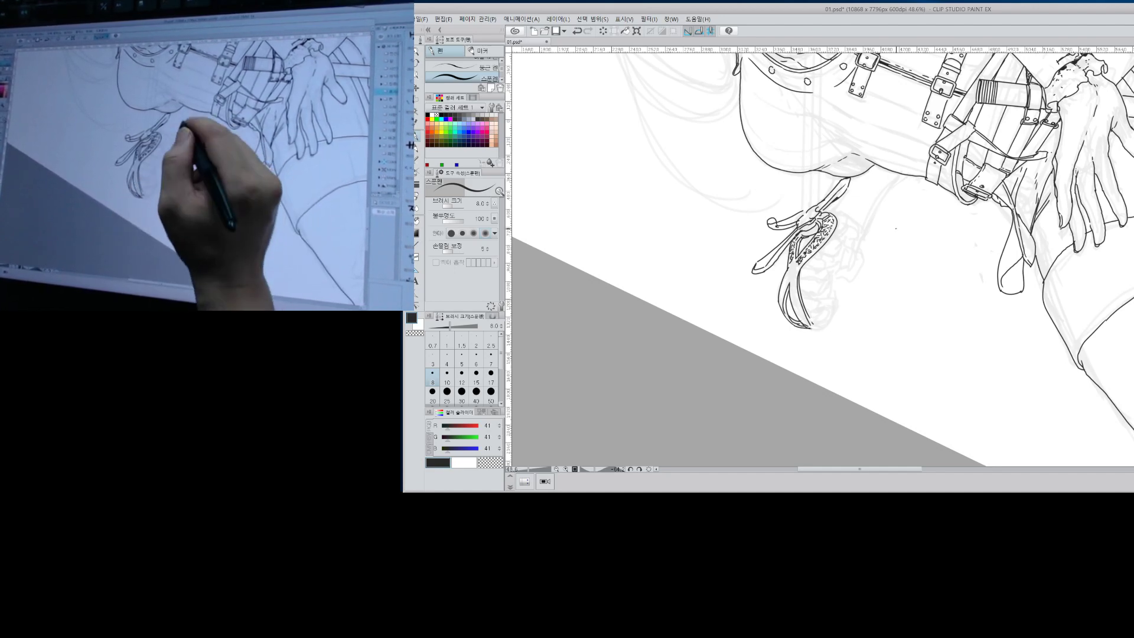
left_click_drag(904, 190, 862, 306)
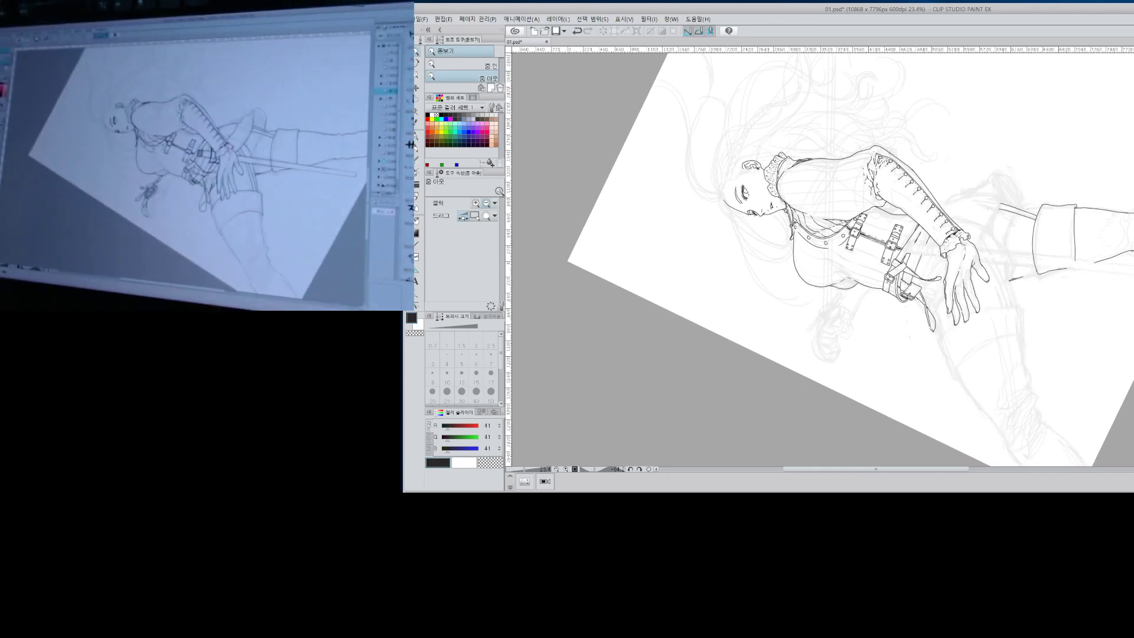
Ink the sword's long straight blade from the guard past the torso to its pointed tip, with parallel edges and a centre line.
left_click_drag(843, 229, 864, 305)
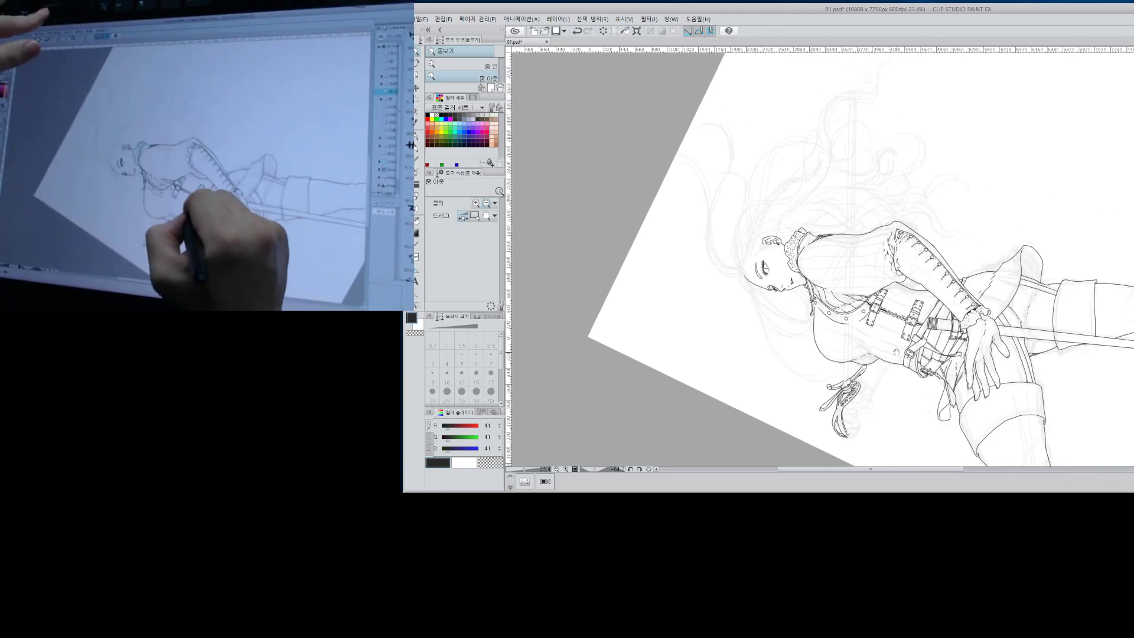
key("b")
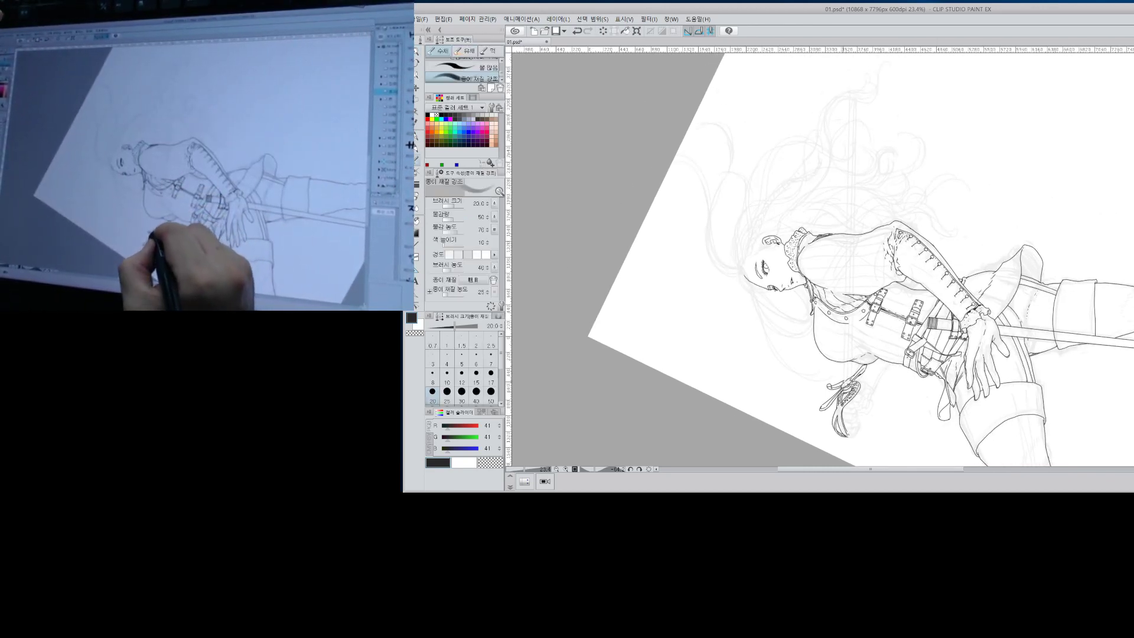
key("p")
left_click_drag(846, 384, 852, 98)
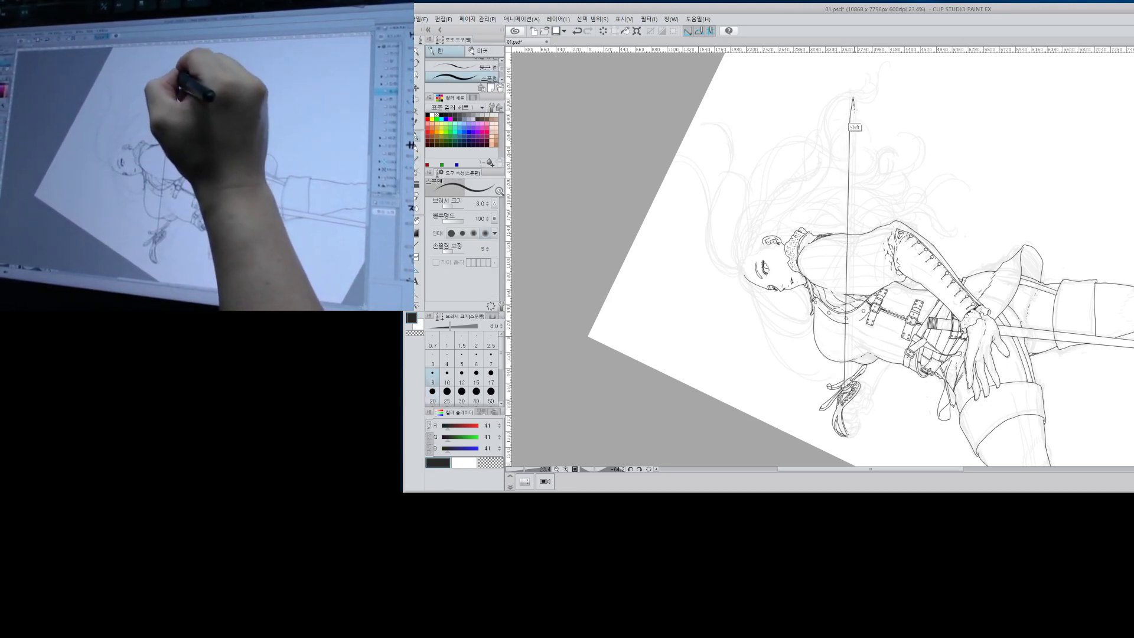
left_click(855, 111, "shift")
left_click(851, 378, "shift")
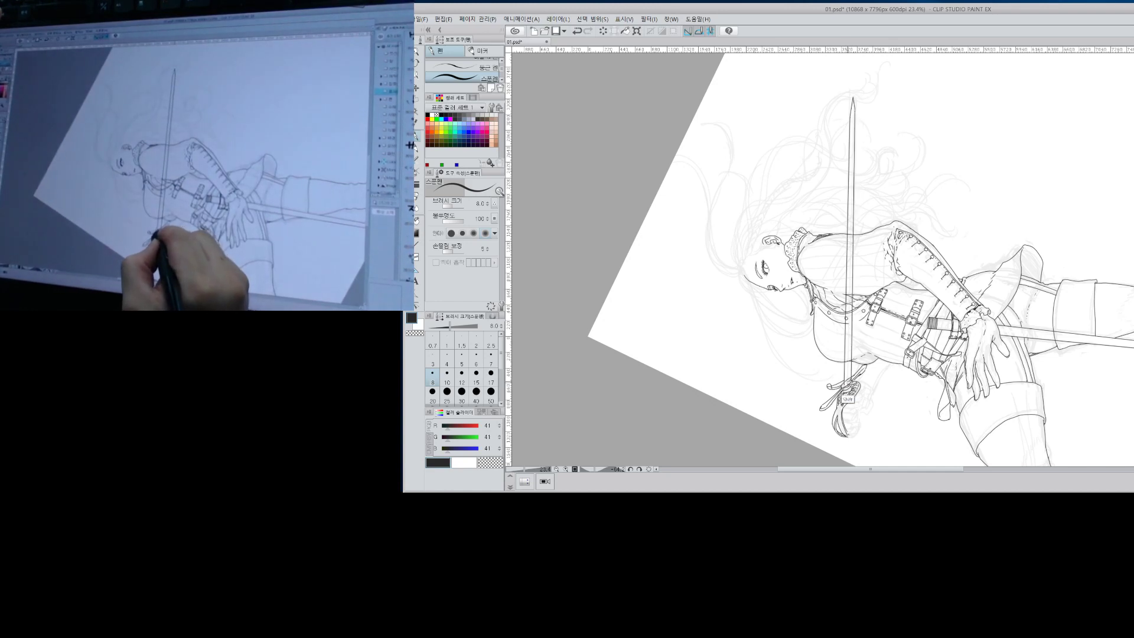
left_click_drag(848, 383, 847, 345)
left_click(853, 111, "shift")
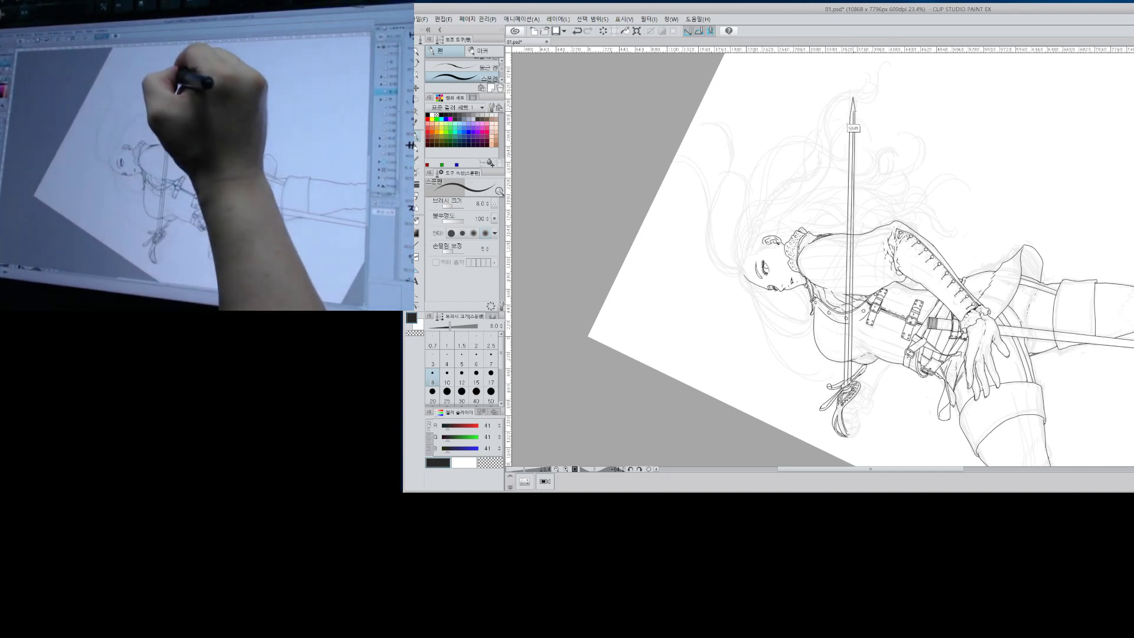
Erase the uneven edge at the sword's tip and re-ink it so it joins the blade's side line.
key("ctrl+space")
left_click_drag(864, 114, 886, 96)
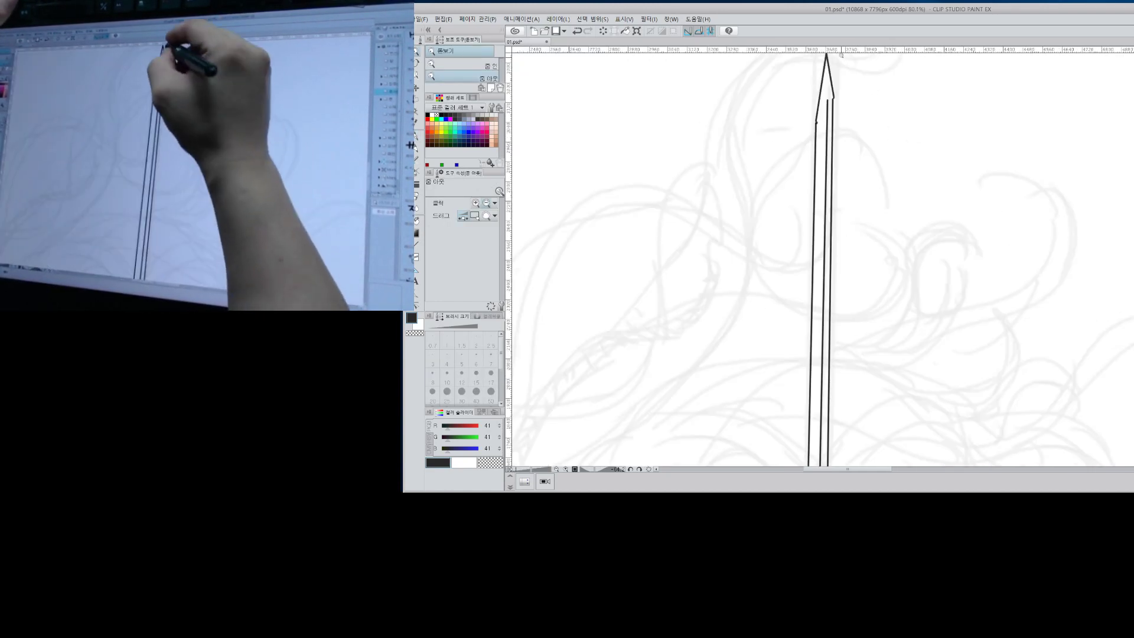
key("e")
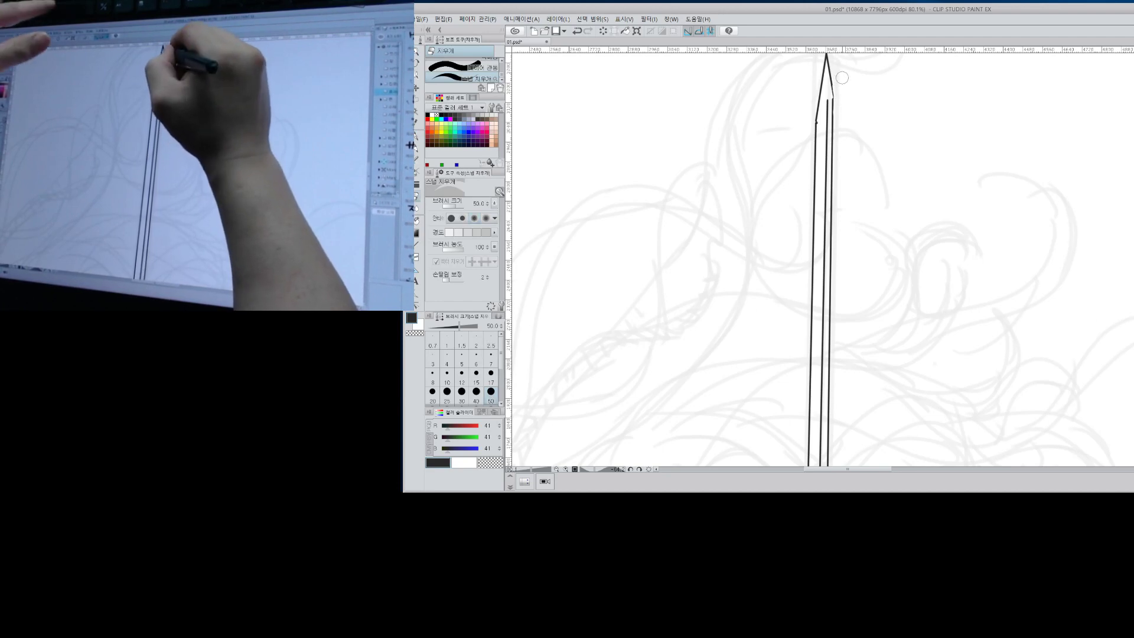
left_click_drag(842, 78, 839, 171)
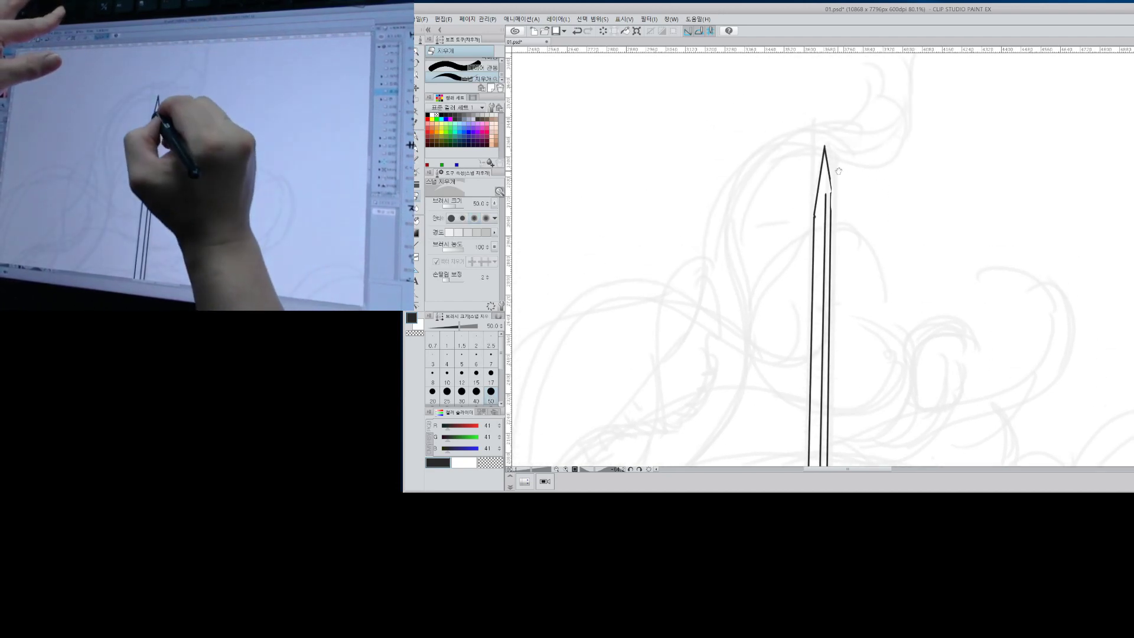
key("p")
key("/")
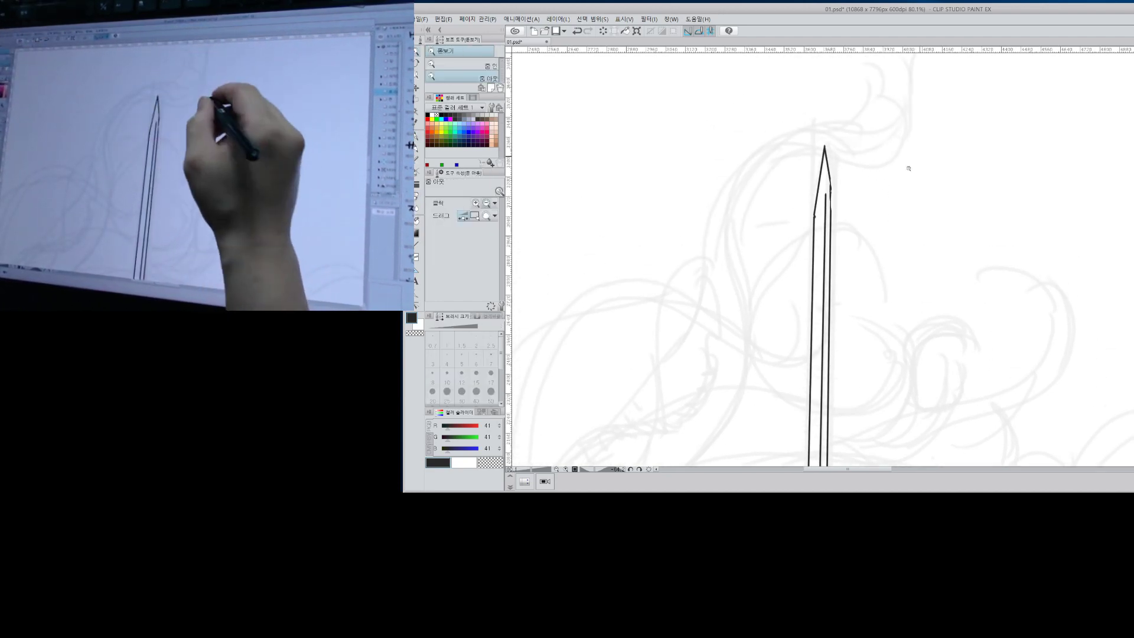
Reset the canvas rotation and fade the sword's line art to prepare for inking the hand behind the guard.
left_click_drag(914, 161, 797, 174)
left_click_drag(1003, 216, 1017, 203)
key("r")
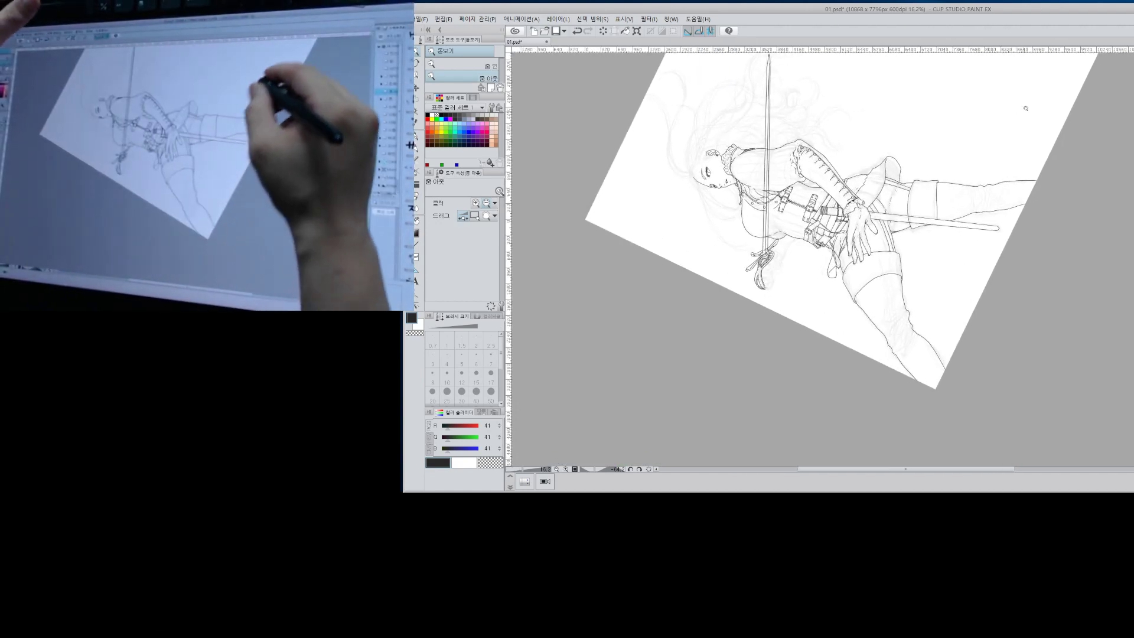
double_click(1066, 157)
key("/")
mouse_move(835, 164)
left_mouse_down()
mouse_move(859, 162)
mouse_move(917, 253)
left_mouse_up()
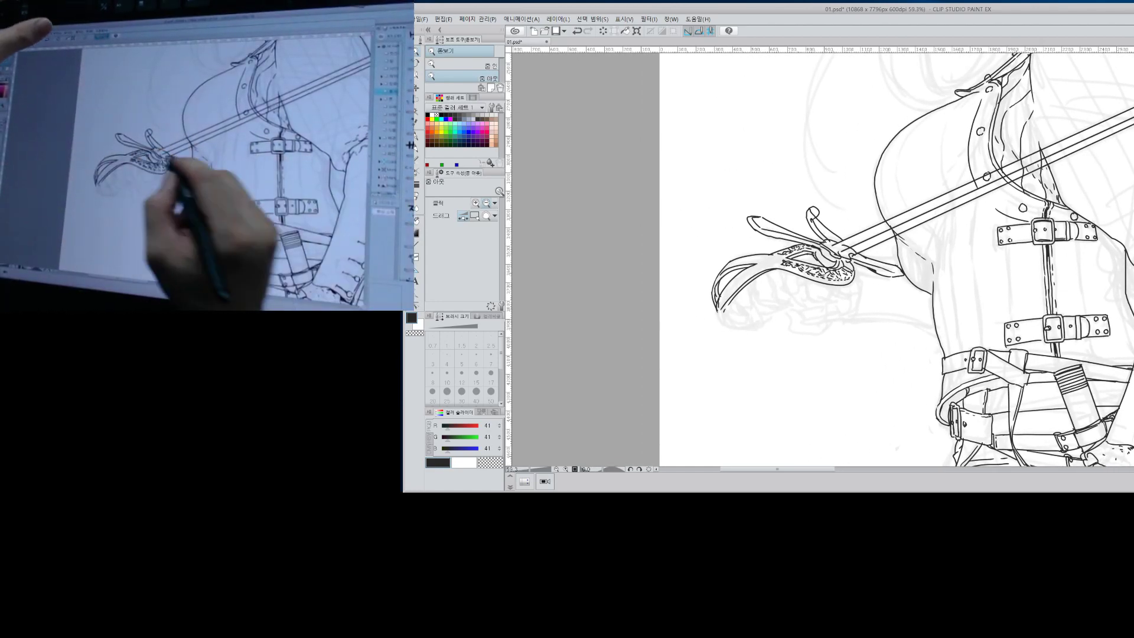
key("ctrl+z")
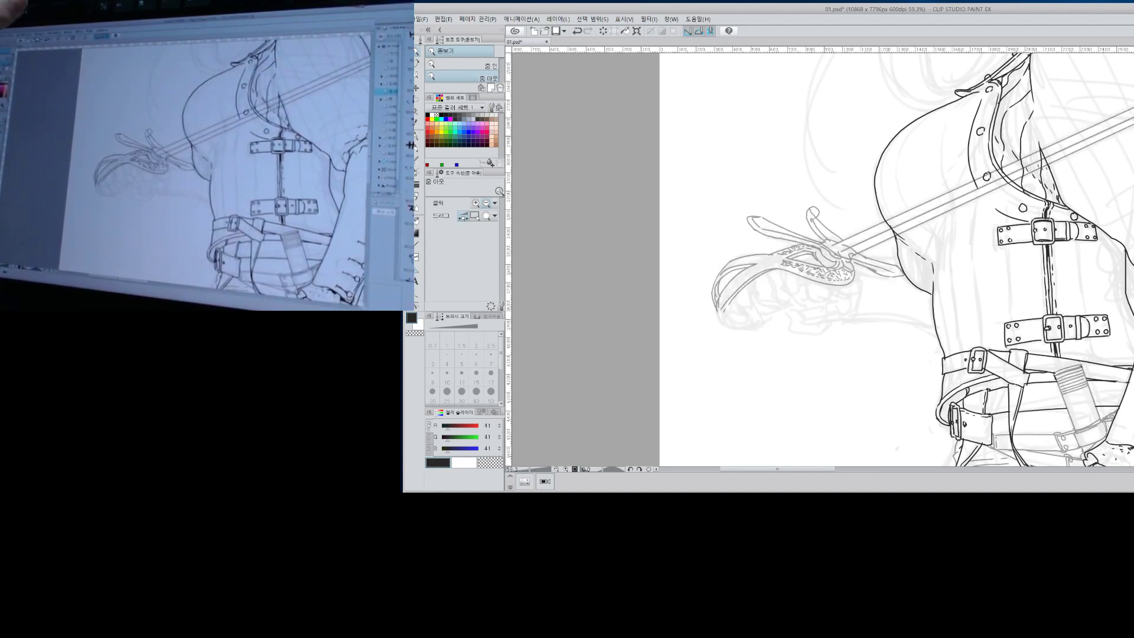
Ink the first curled fingers of the gripping hand below the guard's textured band, undoing and redrawing unsatisfactory strokes.
key("p")
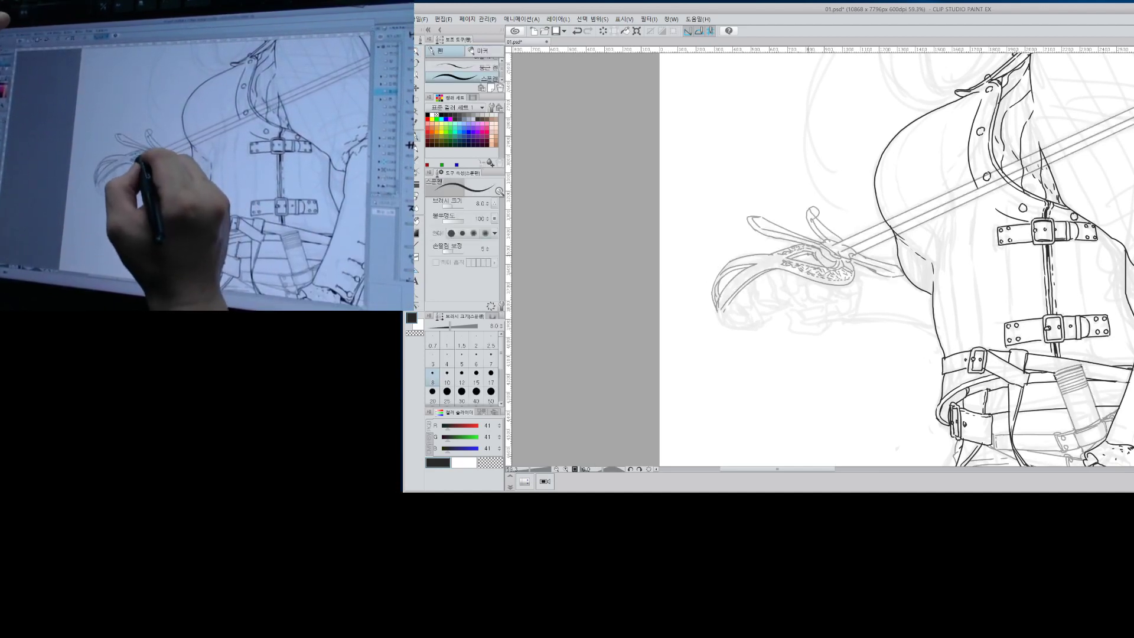
left_click_drag(804, 247, 795, 245)
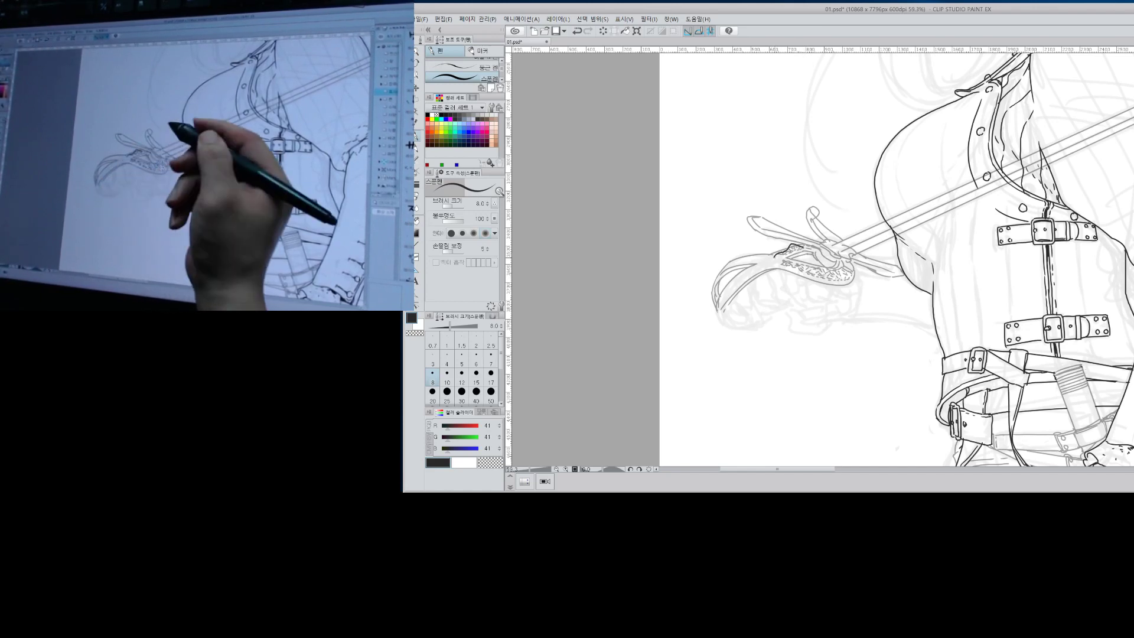
left_click_drag(805, 283, 827, 298)
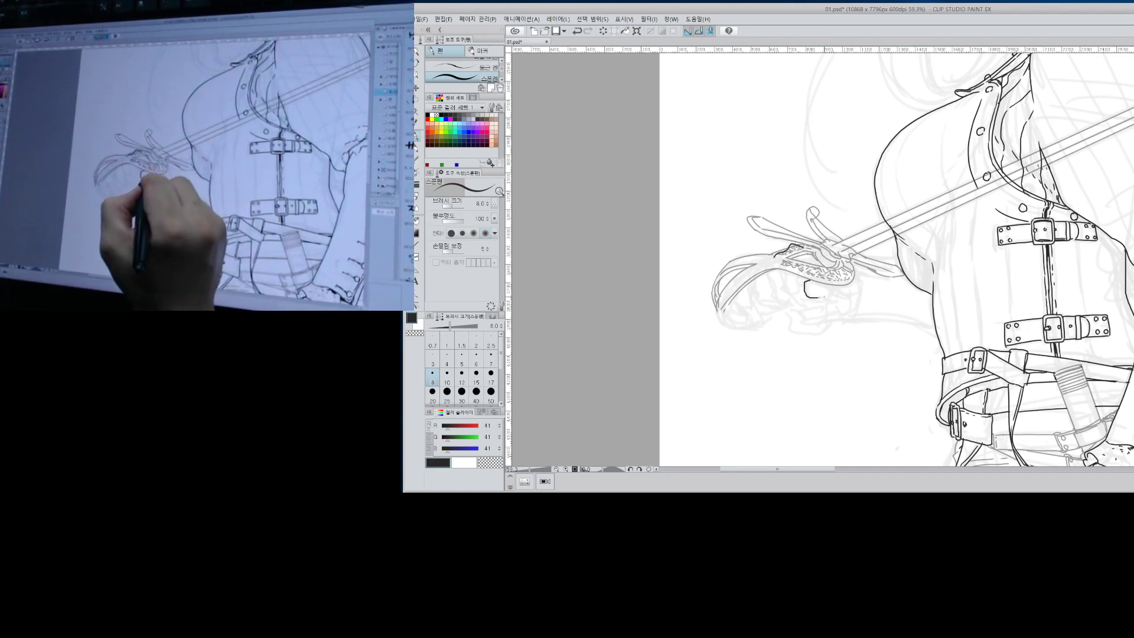
key("ctrl+z")
key("ctrl+z")
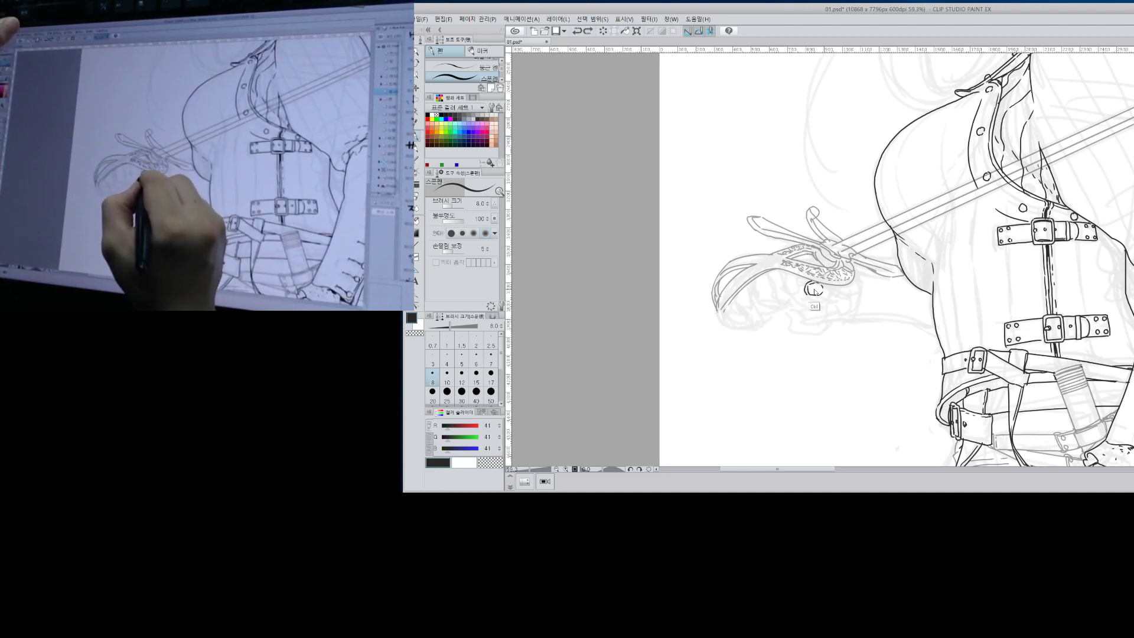
key("ctrl+z")
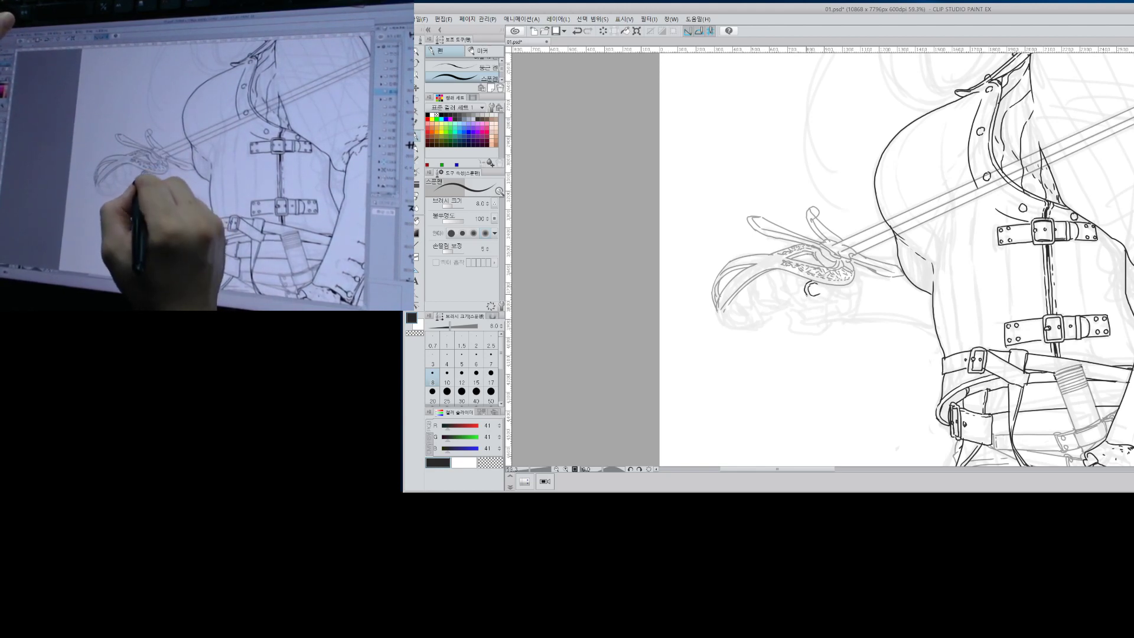
key("ctrl+z")
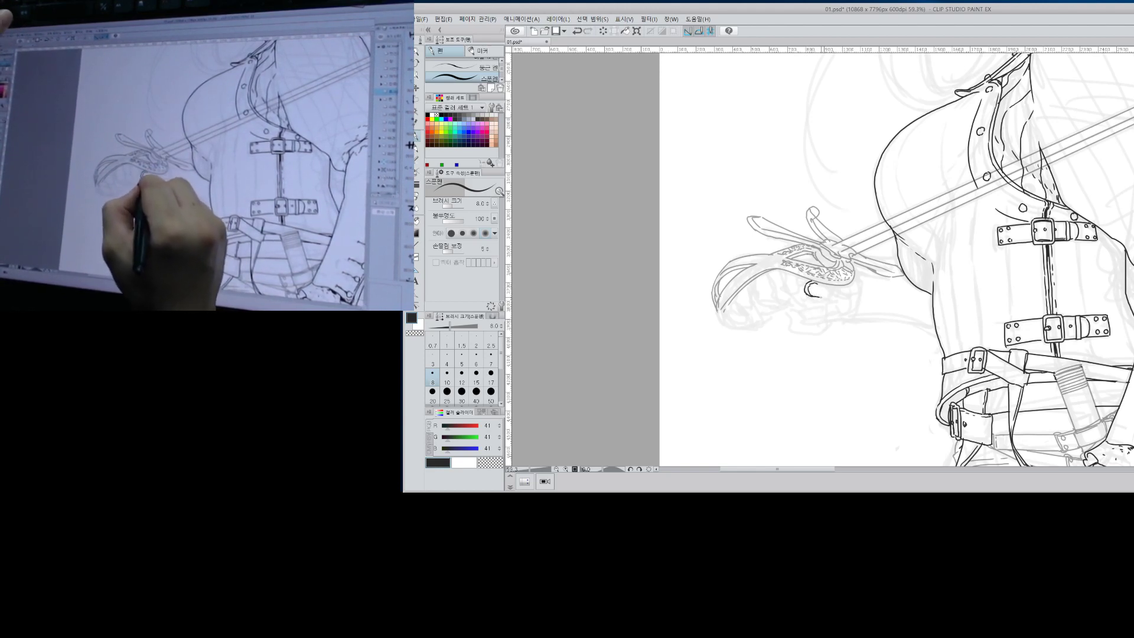
key("ctrl+z")
key("ctrl+z")
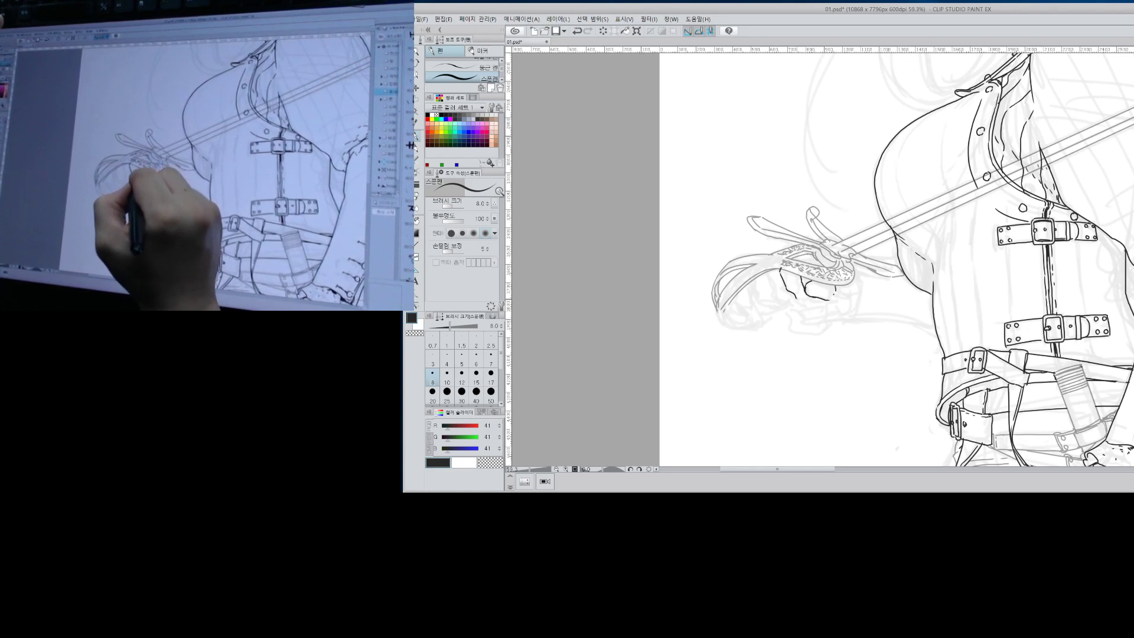
Ink the remaining curled fingers and knuckle lines of the fist towards the far end of the guard's loop.
left_click_drag(796, 296, 803, 300)
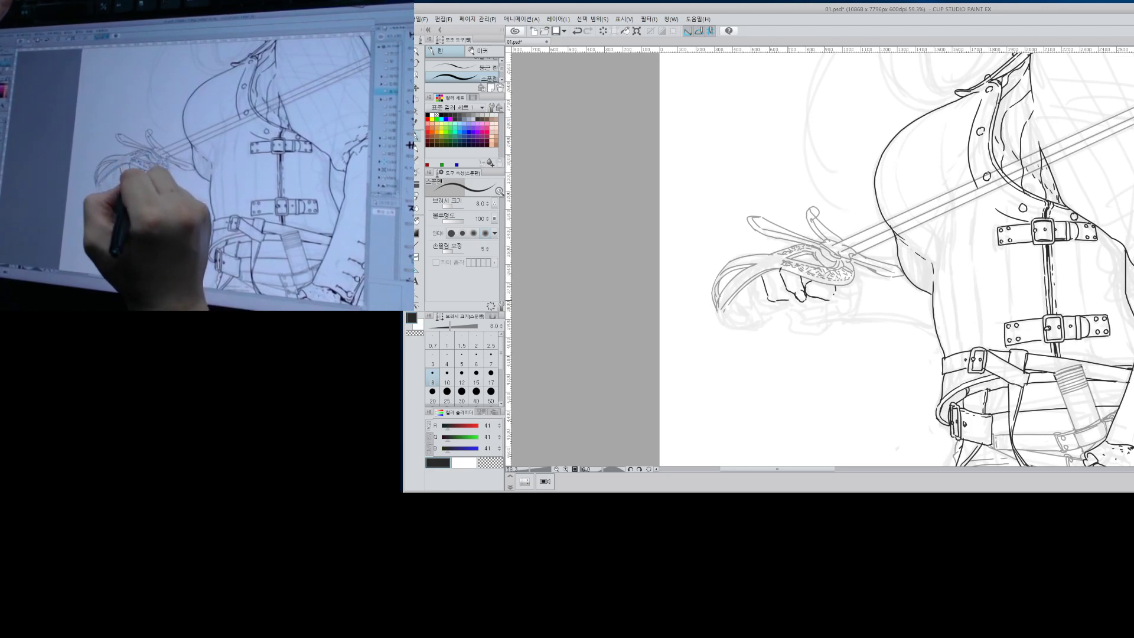
key("ctrl+z")
key("ctrl+z")
mouse_move(764, 274)
left_mouse_down()
mouse_move(771, 296)
mouse_move(788, 300)
left_mouse_up()
key("ctrl+z")
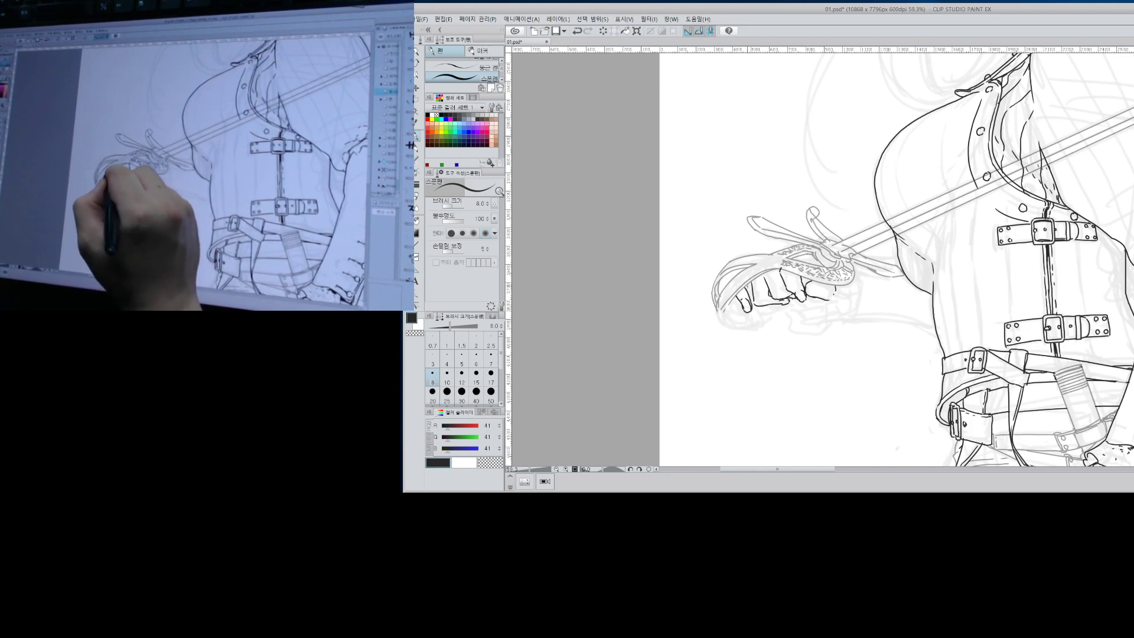
left_click_drag(746, 268, 734, 276)
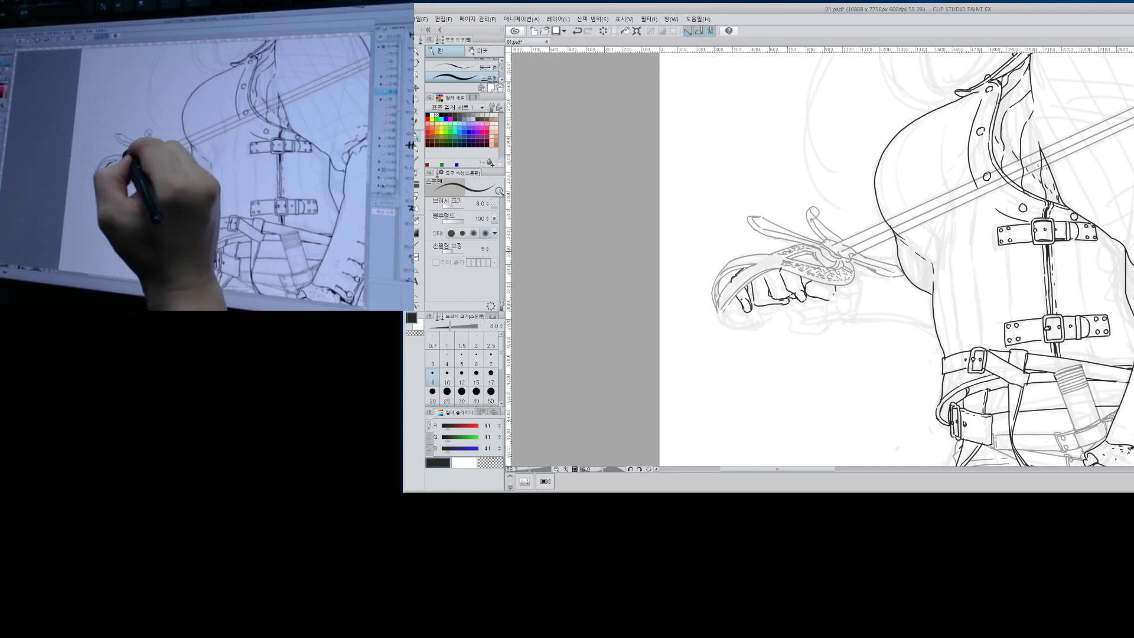
Ink the hand's contour above the textured band and the rounded fingertip below it, and restore the sword's line art to full strength.
left_click_drag(796, 245, 783, 259)
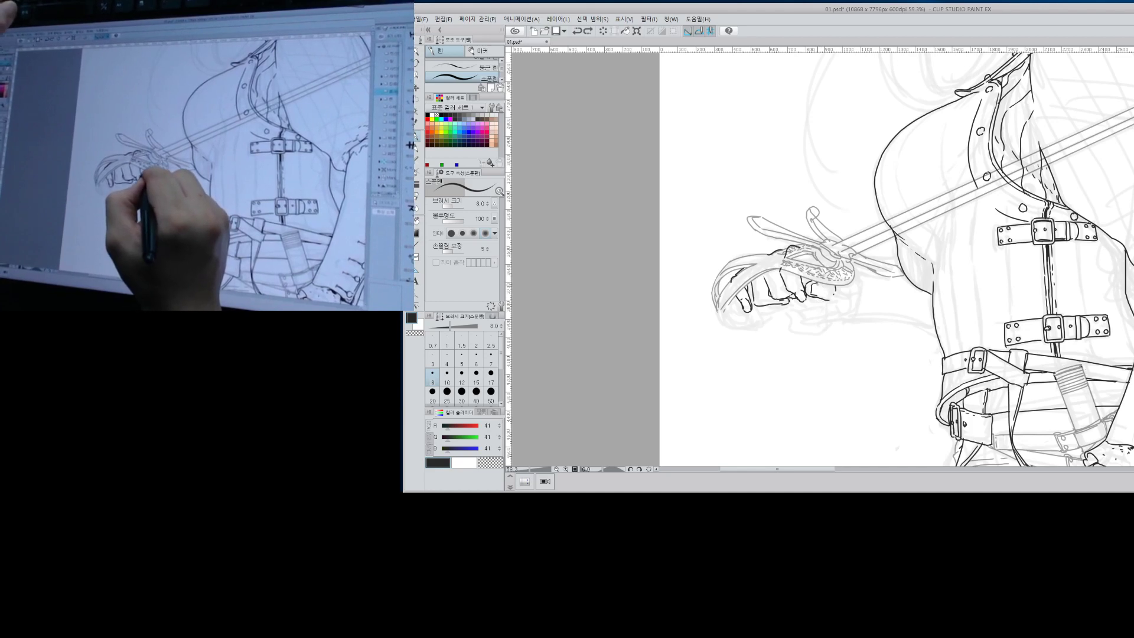
left_click_drag(811, 293, 823, 294)
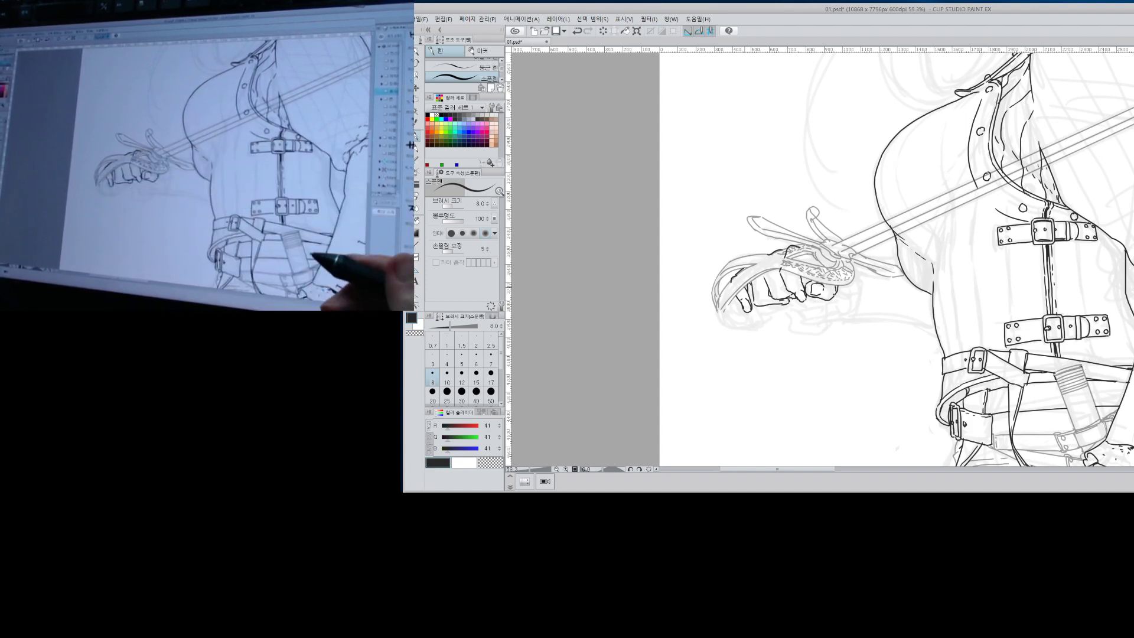
key("e")
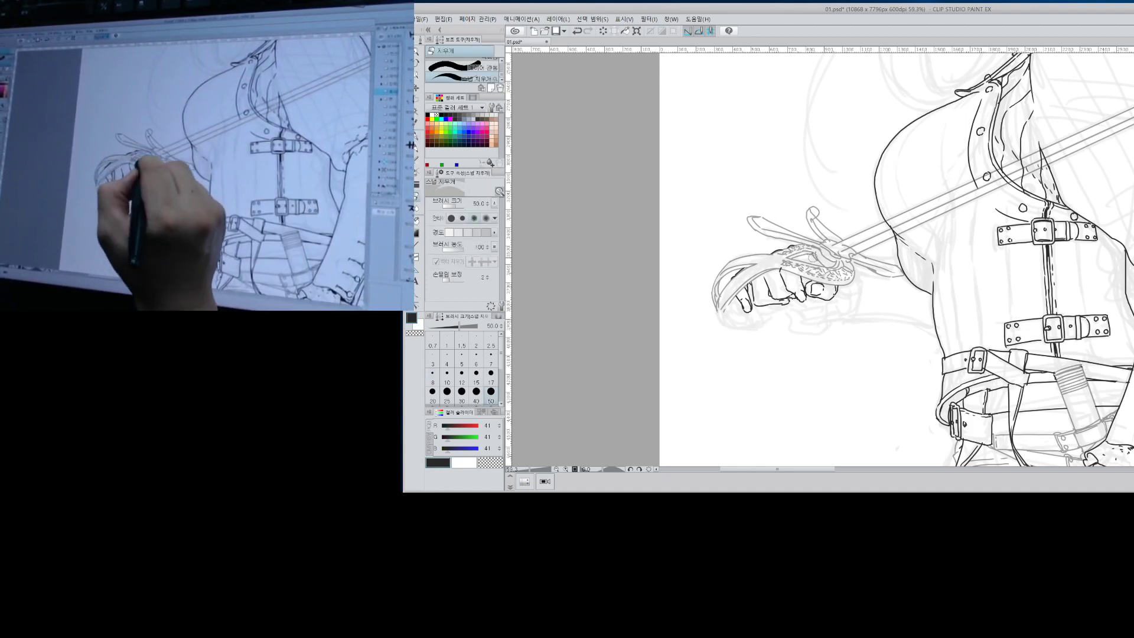
key("p")
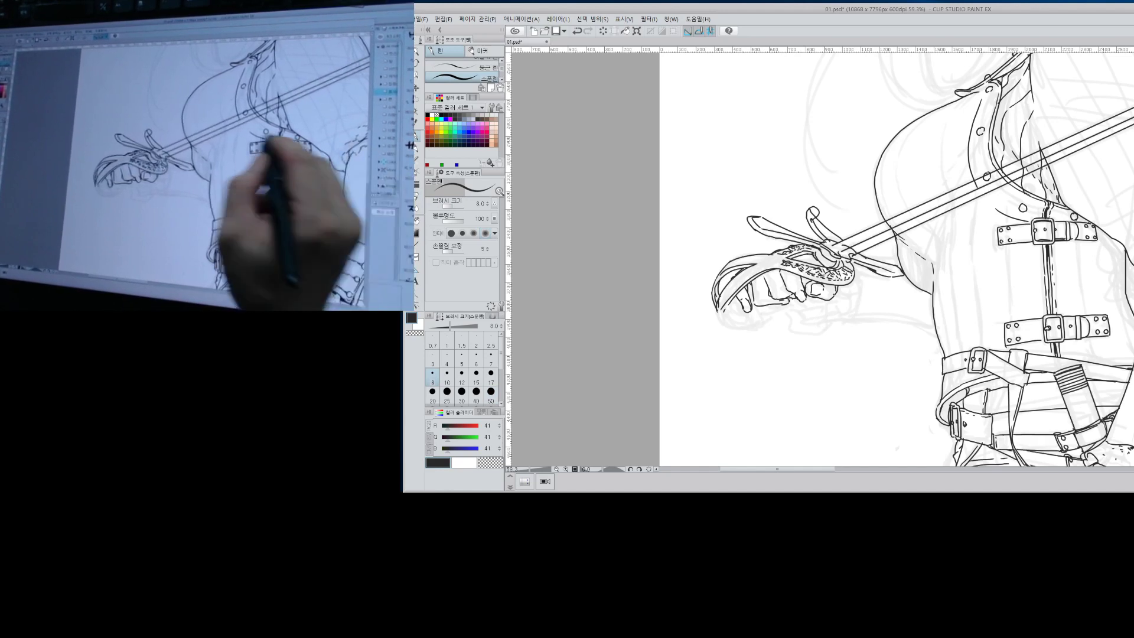
Erase and re-ink the far end of the guard's loop, and add short grip lines between it and the outermost finger.
left_click_drag(719, 310, 725, 317)
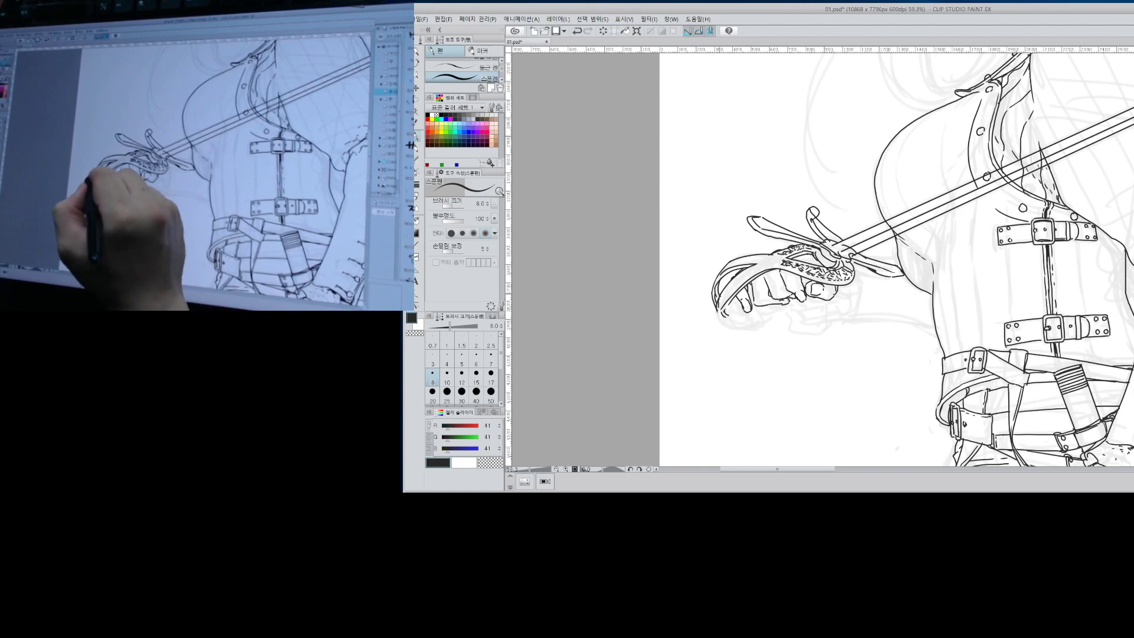
key("e")
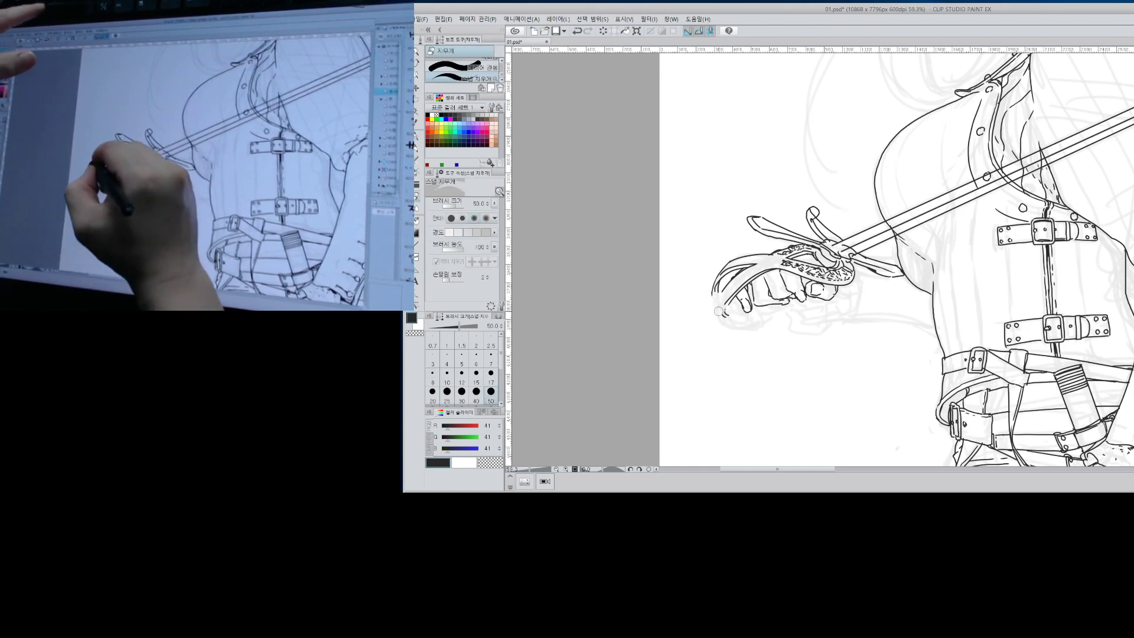
key("p")
left_click_drag(712, 292, 718, 309)
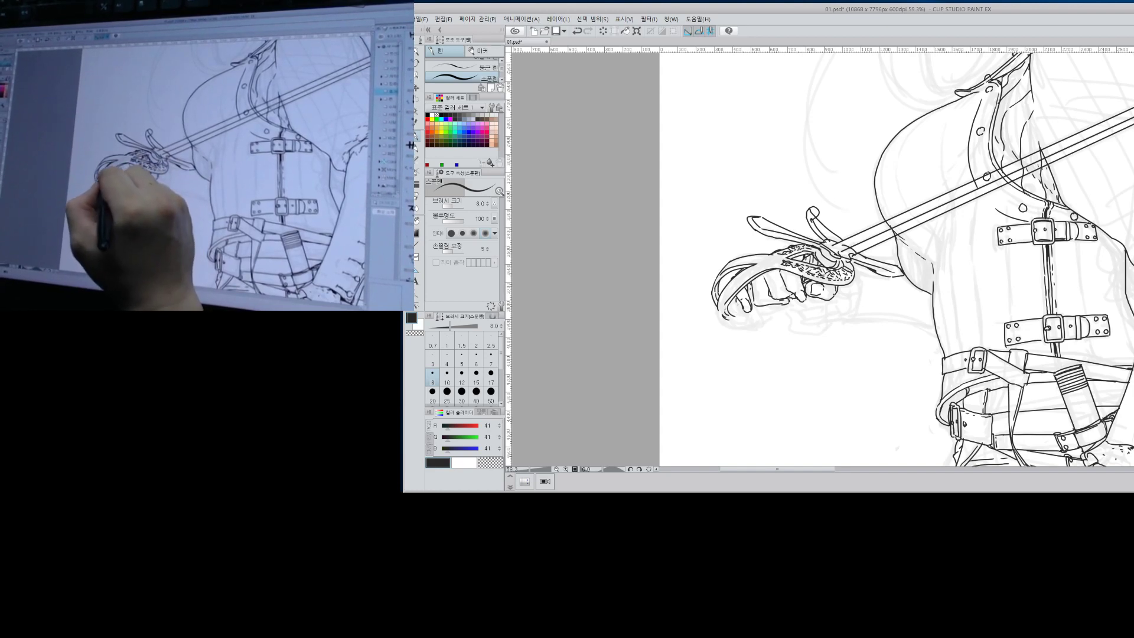
left_click_drag(737, 303, 742, 311)
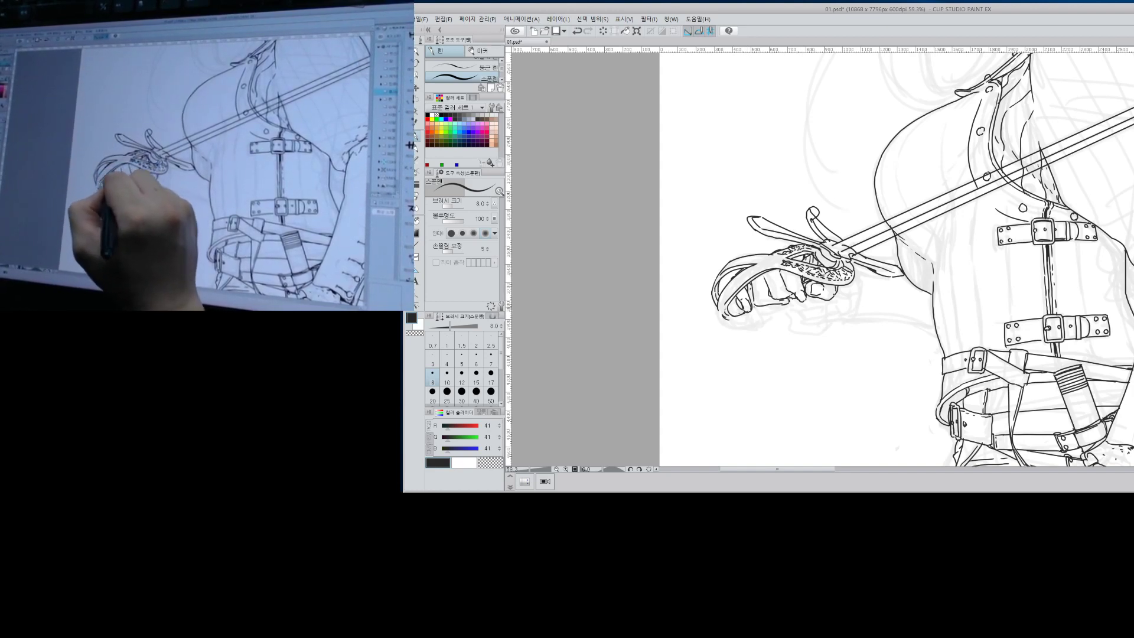
left_click_drag(749, 286, 752, 297)
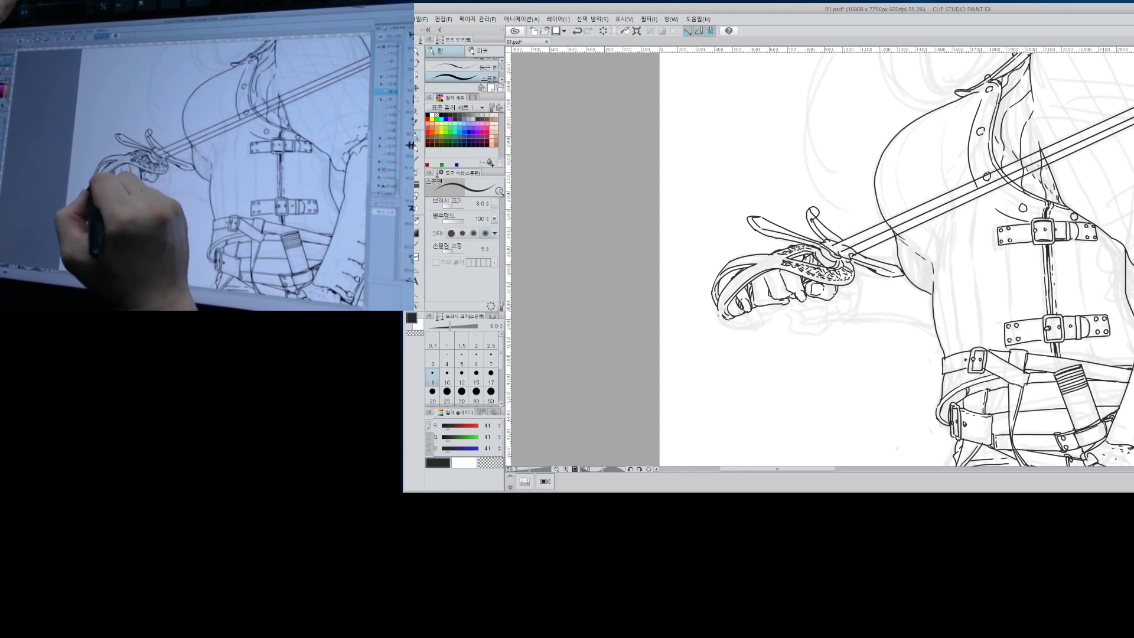
Close the rounded far end of the sword's handle, clean its overlap and ink the small pommel cap beyond it.
mouse_move(715, 303)
left_mouse_down()
mouse_move(726, 324)
mouse_move(736, 310)
mouse_move(729, 316)
left_mouse_up()
key("e")
key("p")
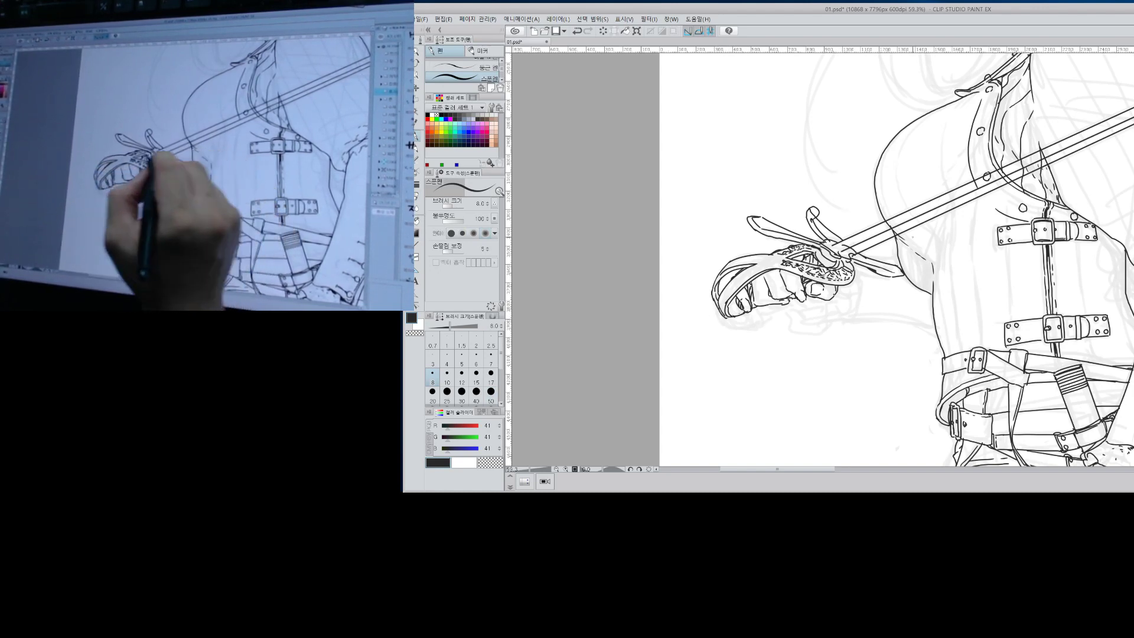
left_click_drag(716, 305, 709, 315)
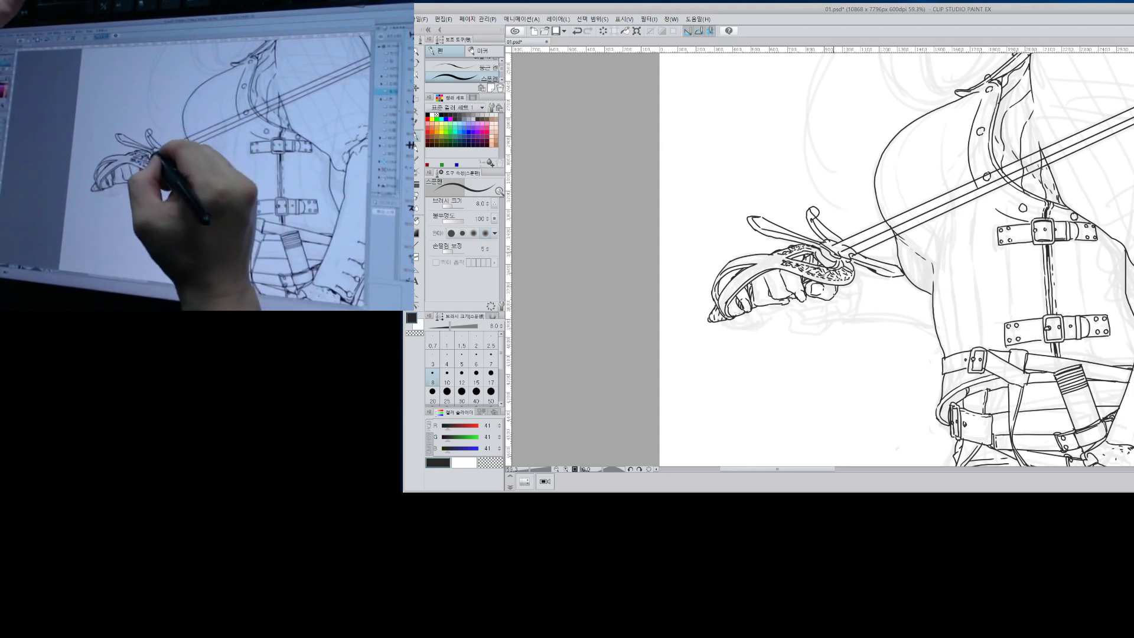
Erase and re-ink the stretch of the sword's blade just beyond the guard.
key("e")
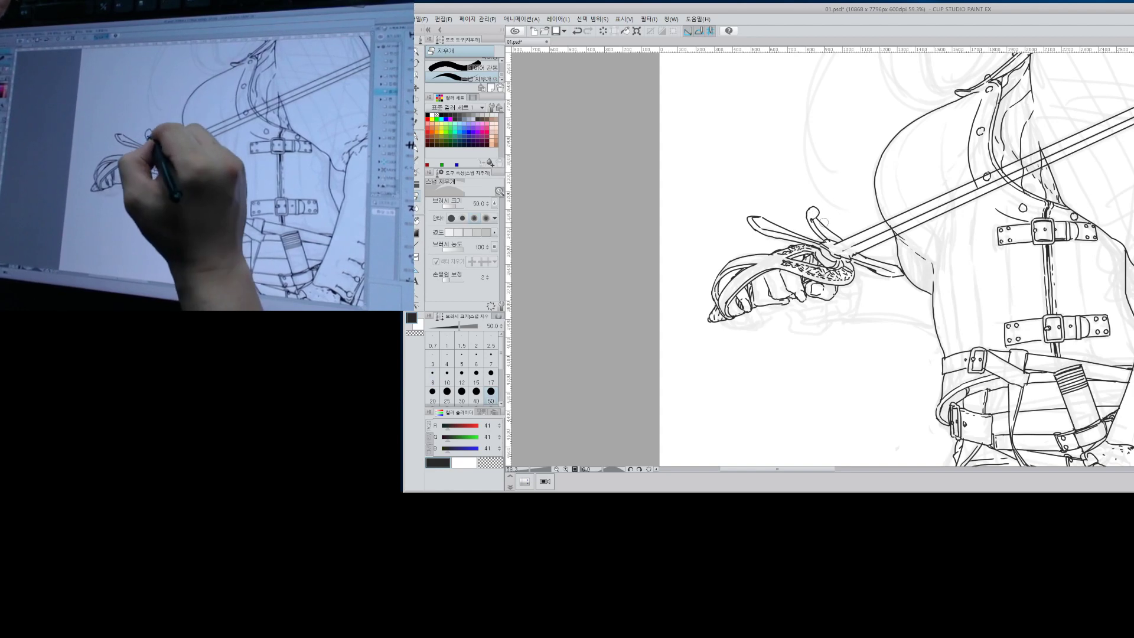
key("p")
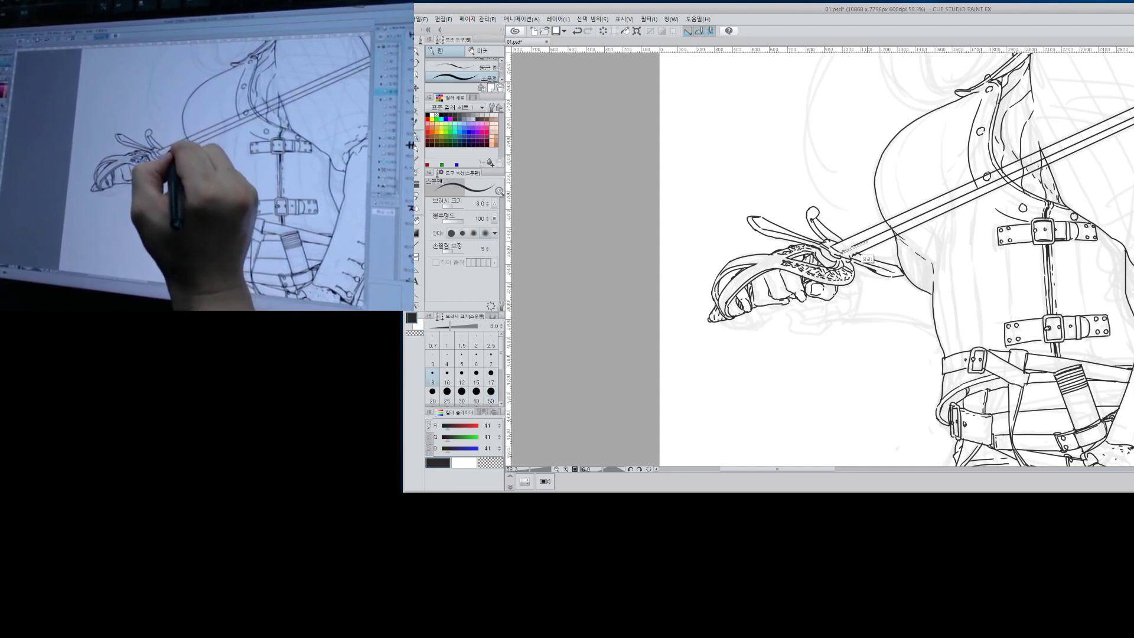
left_click_drag(844, 252, 881, 236)
key("ctrl+z")
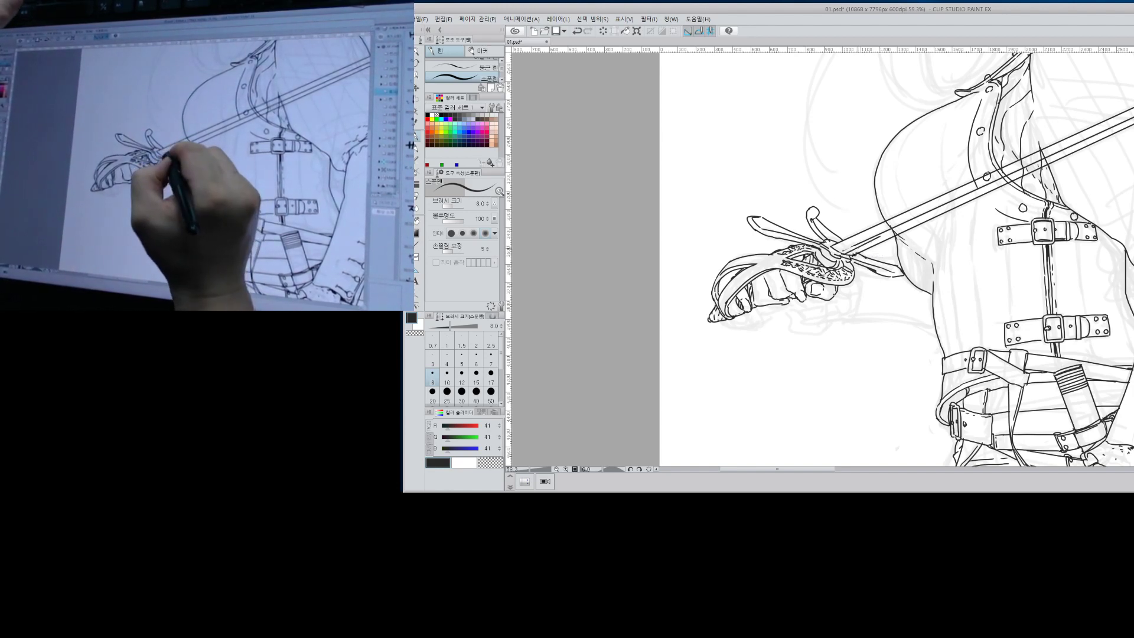
key("e")
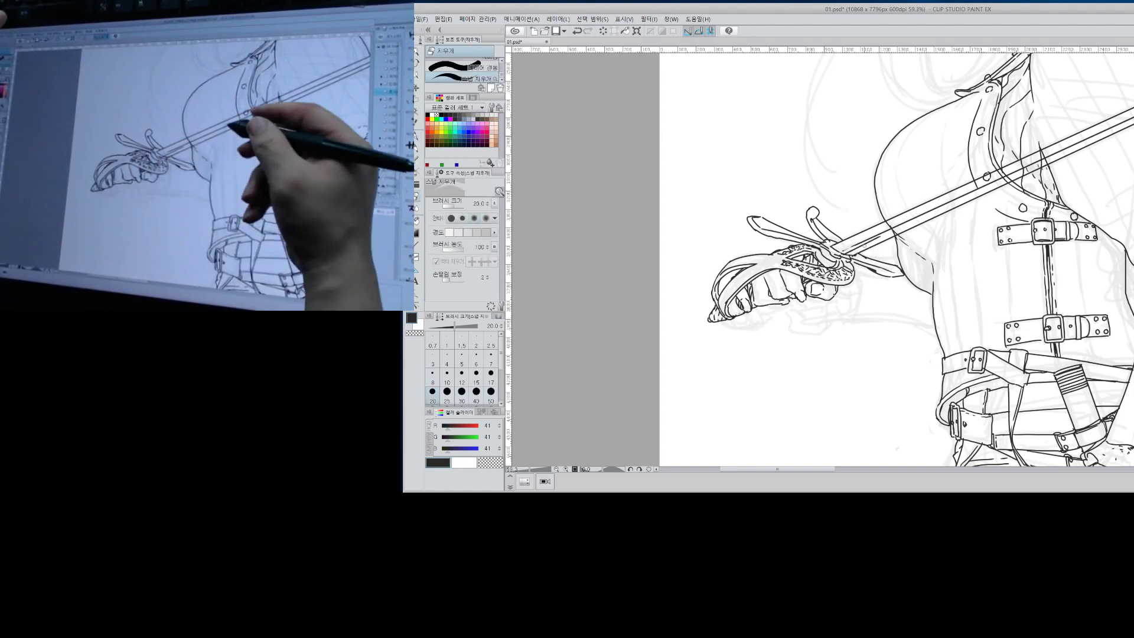
Try to ink the wavy edge of the cuff hanging beneath the gripping hand, and undo it.
key("alt+space")
left_click_drag(990, 186, 965, 199)
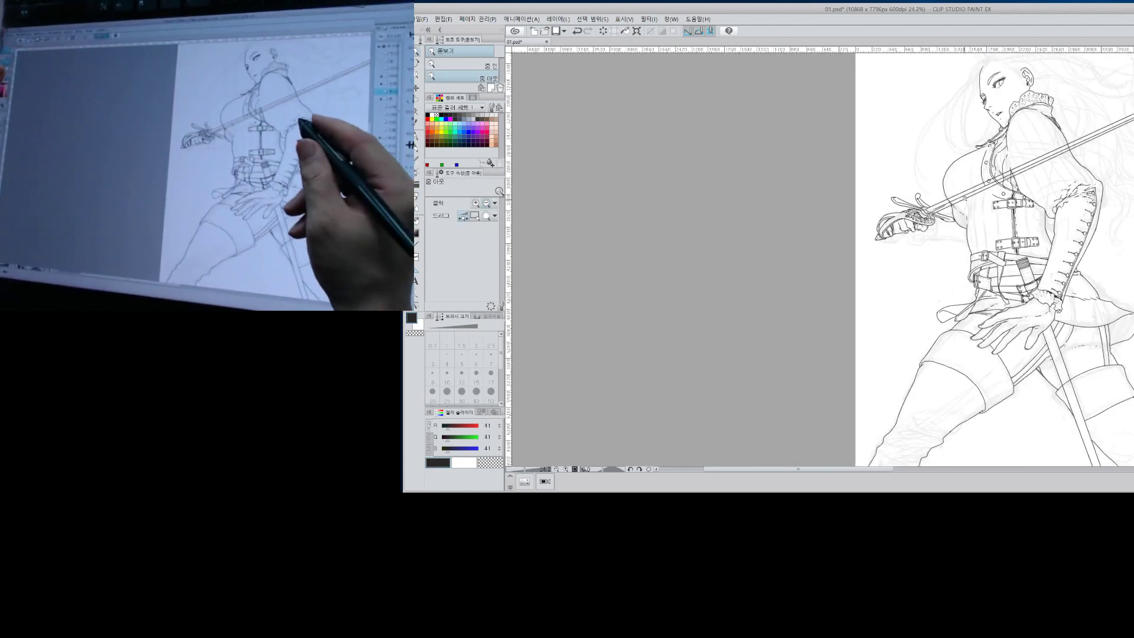
left_click_drag(1061, 232, 1084, 218)
left_click_drag(838, 237, 922, 251)
key("p")
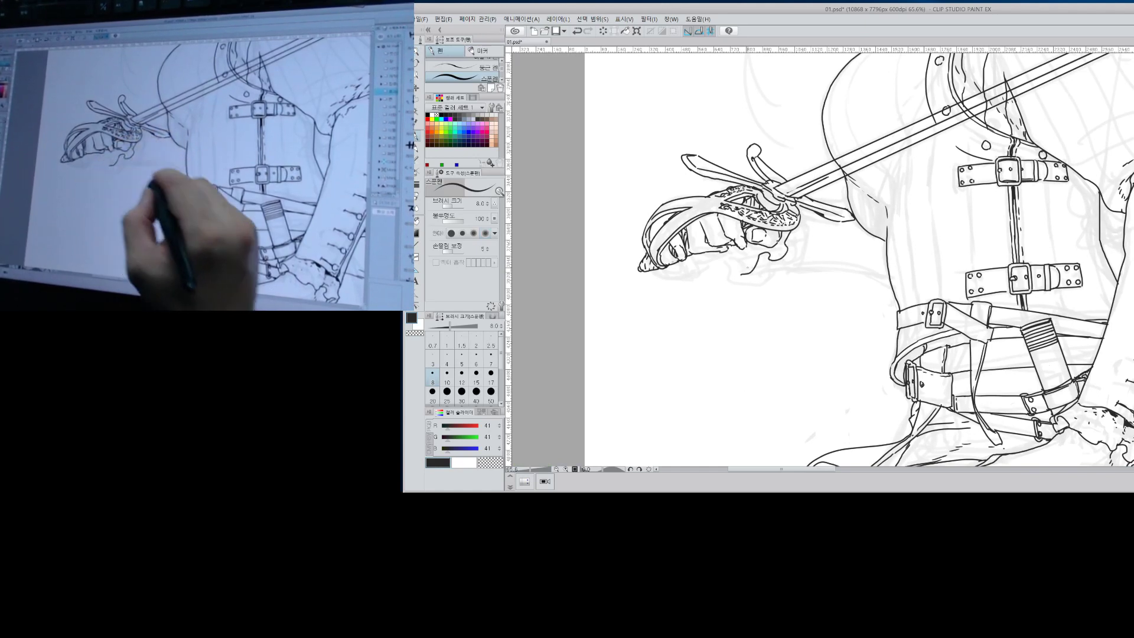
key("ctrl+z")
key("ctrl+y")
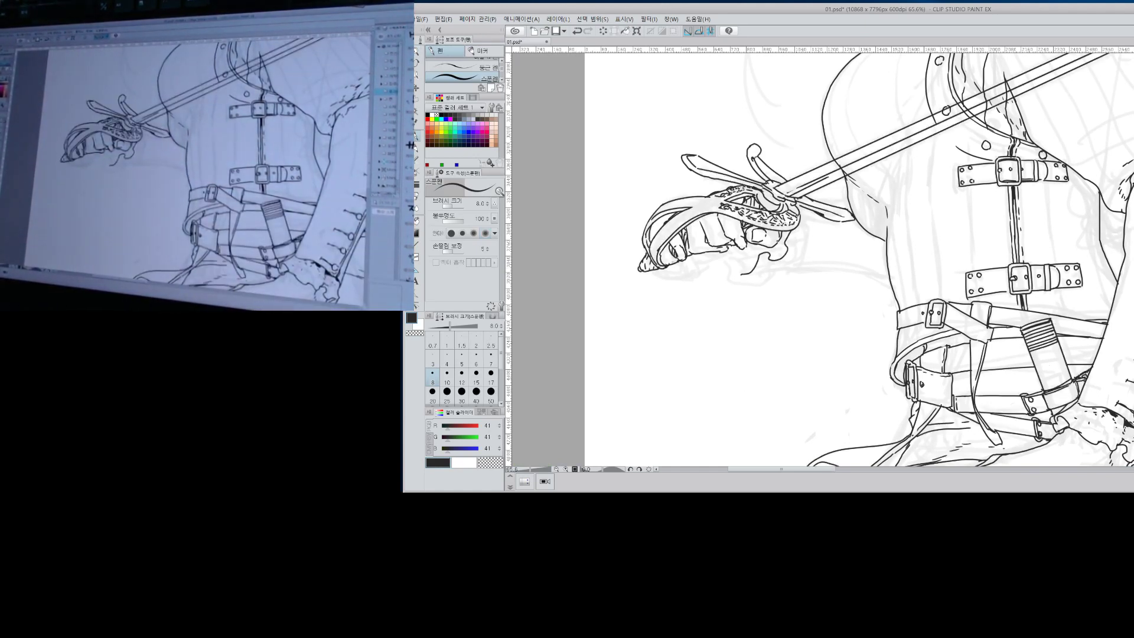
key("ctrl+z")
mouse_move(792, 229)
left_mouse_down()
mouse_move(743, 272)
mouse_move(715, 261)
mouse_move(738, 272)
left_mouse_up()
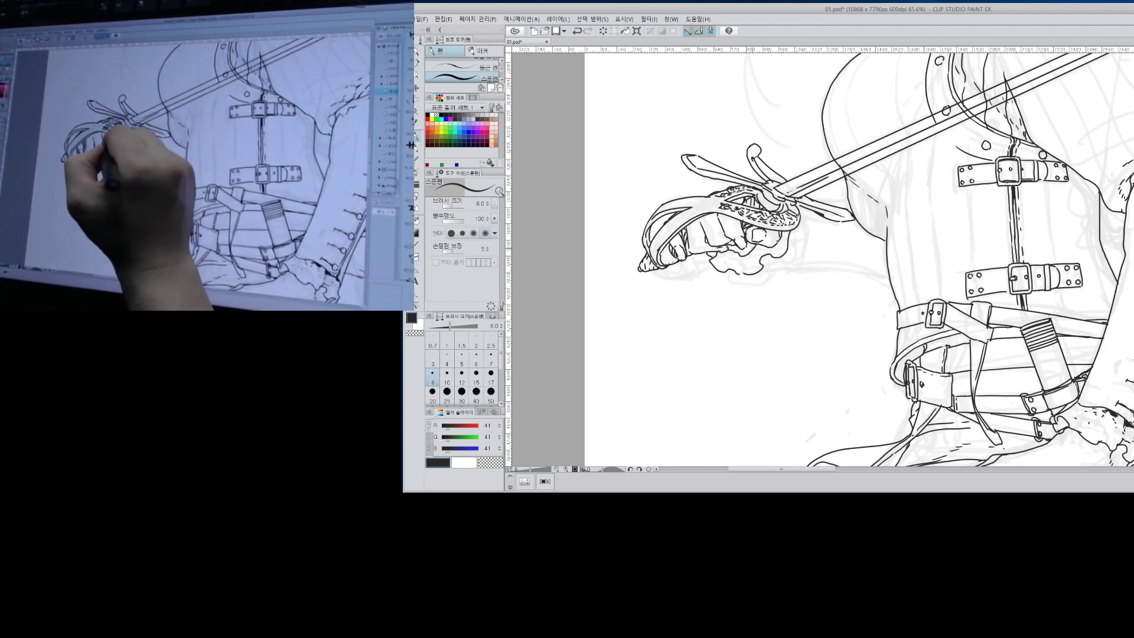
key("ctrl+z")
key("ctrl+z")
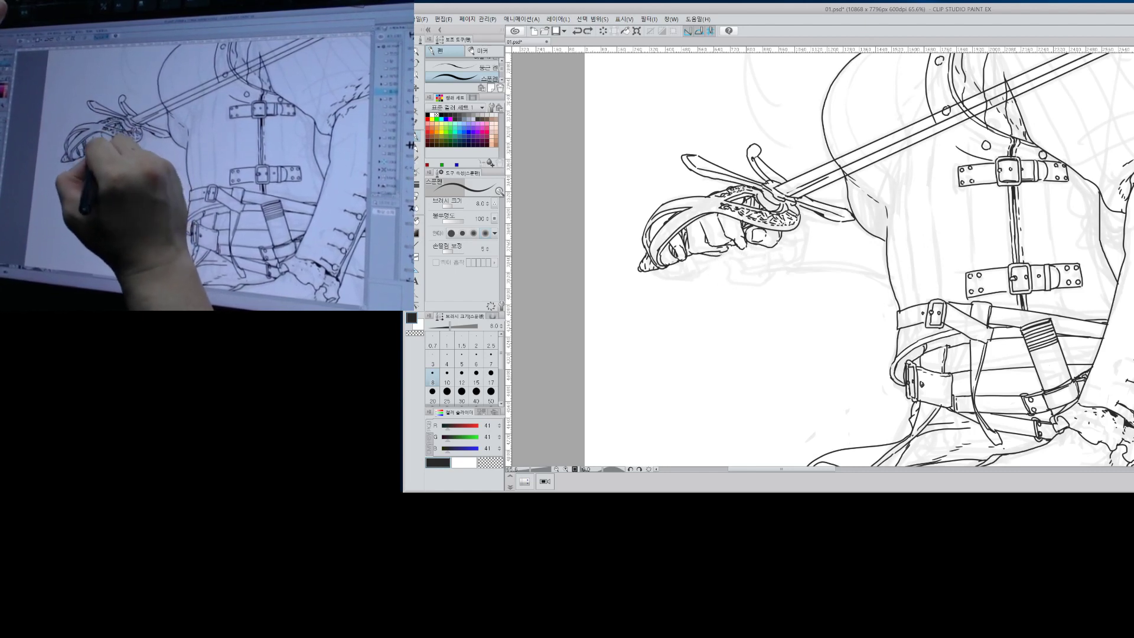
Ink the ragged cuff edge beneath the fist, its short inner folds and the curve rising behind it to the guard.
mouse_move(732, 270)
left_mouse_down()
mouse_move(755, 281)
mouse_move(792, 229)
left_mouse_up()
left_click_drag(804, 241, 776, 271)
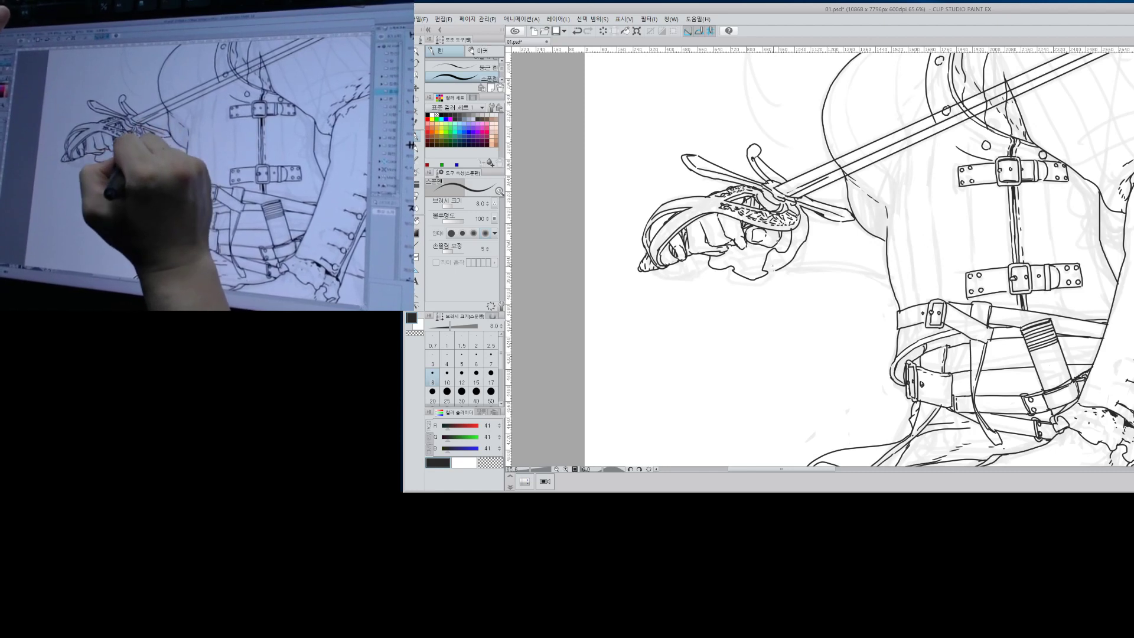
key("ctrl+z")
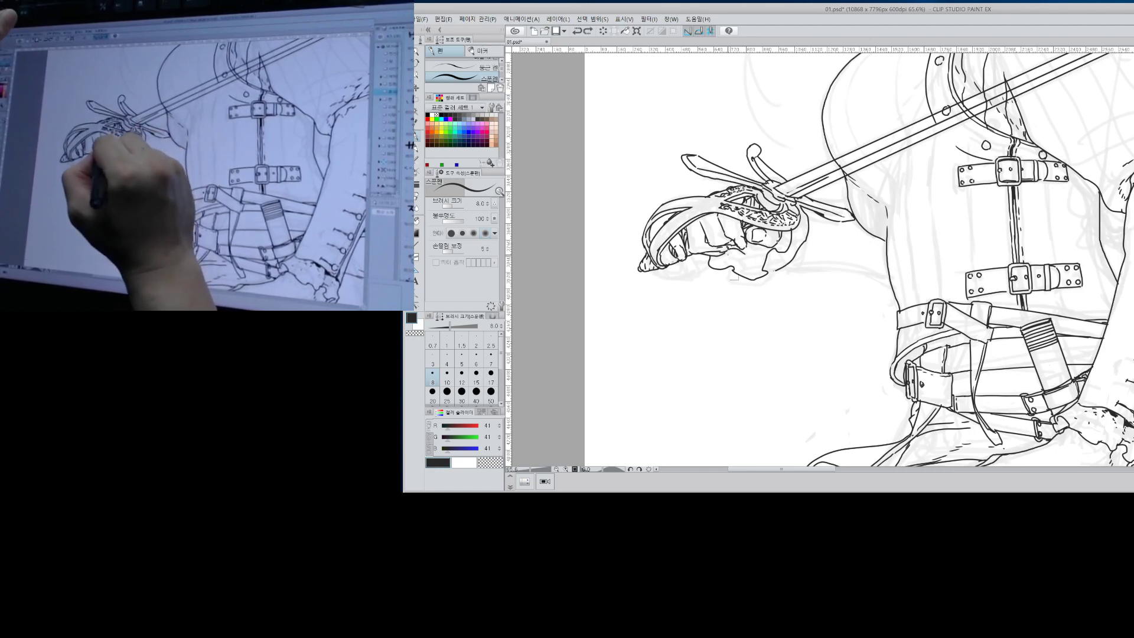
left_click_drag(726, 249, 745, 253)
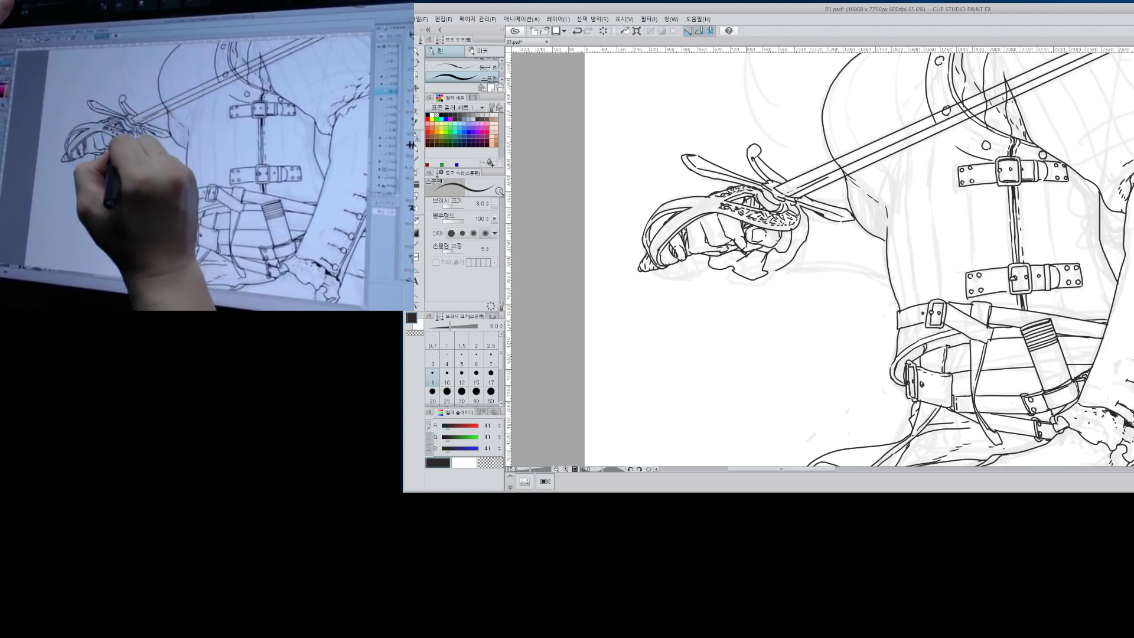
key("e")
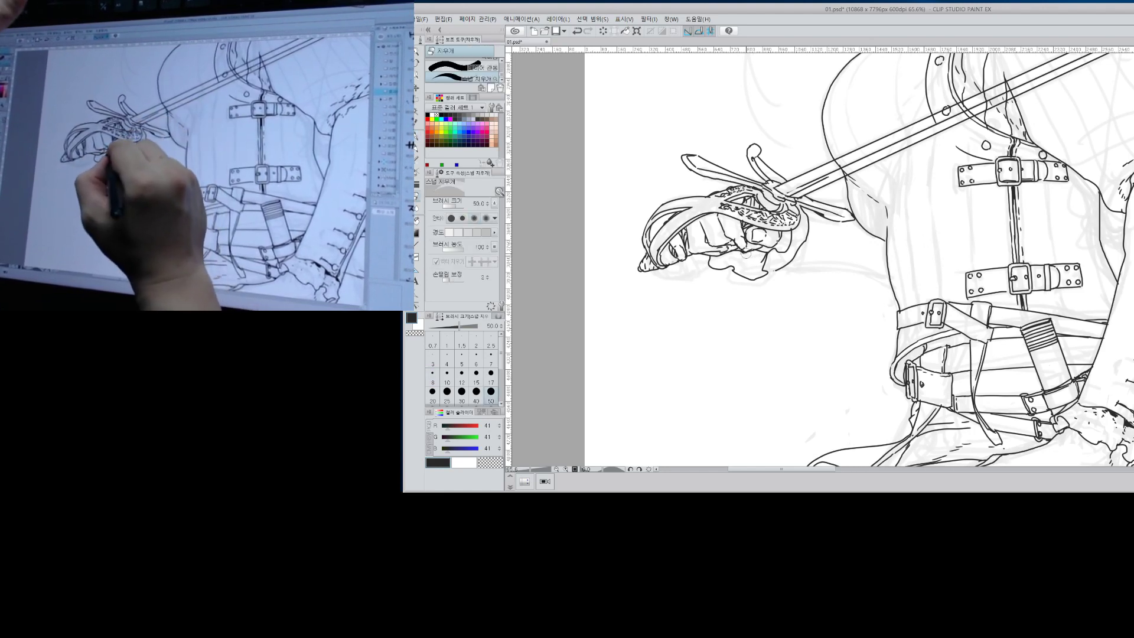
key("p")
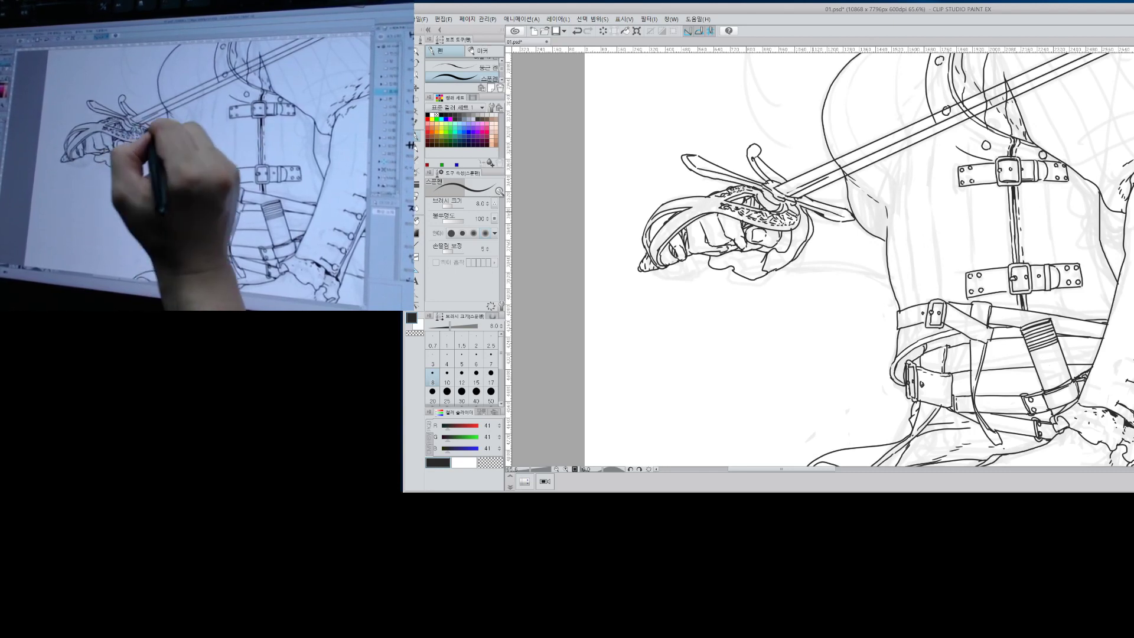
Ink the forearm's upper contour beside the guard and its long lower contour from the cuff to the torso.
key("ctrl+z")
left_click_drag(809, 201, 848, 202)
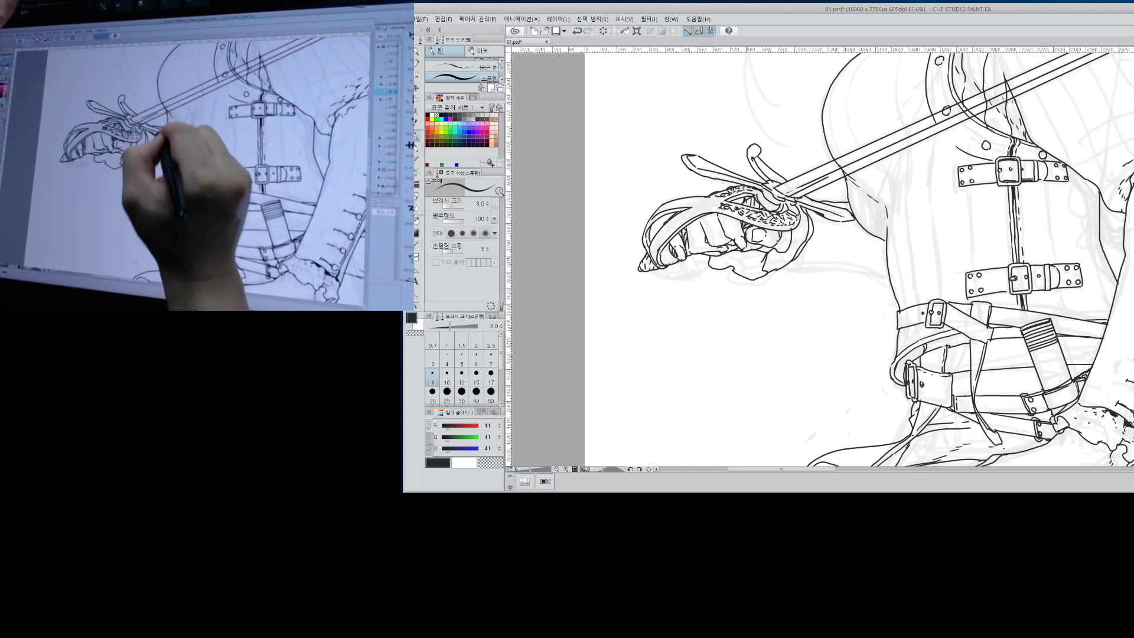
left_click_drag(782, 265, 886, 270)
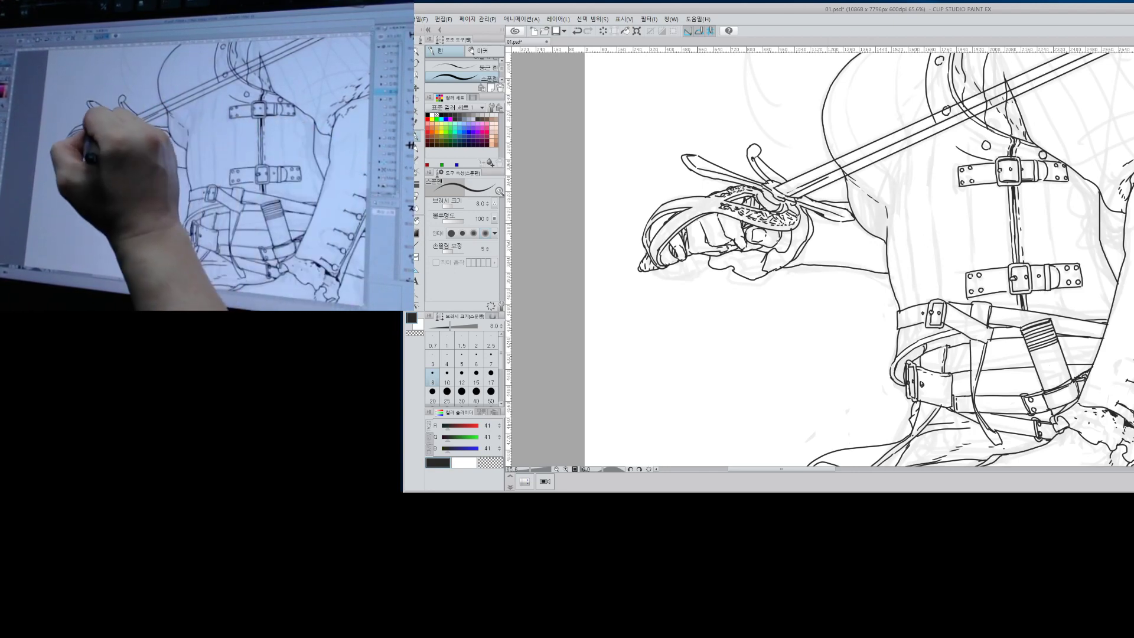
Ink the front hair lock curving from the hairline past the face and down to the collar.
key("alt+space")
left_click_drag(848, 126, 827, 125)
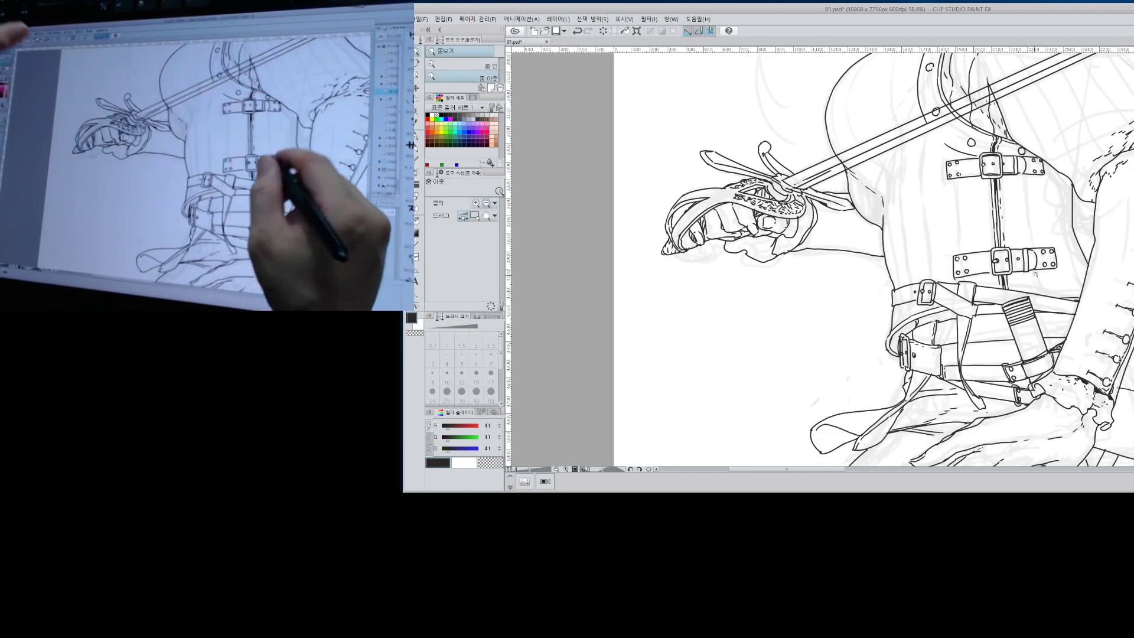
left_click_drag(1038, 236, 1018, 282)
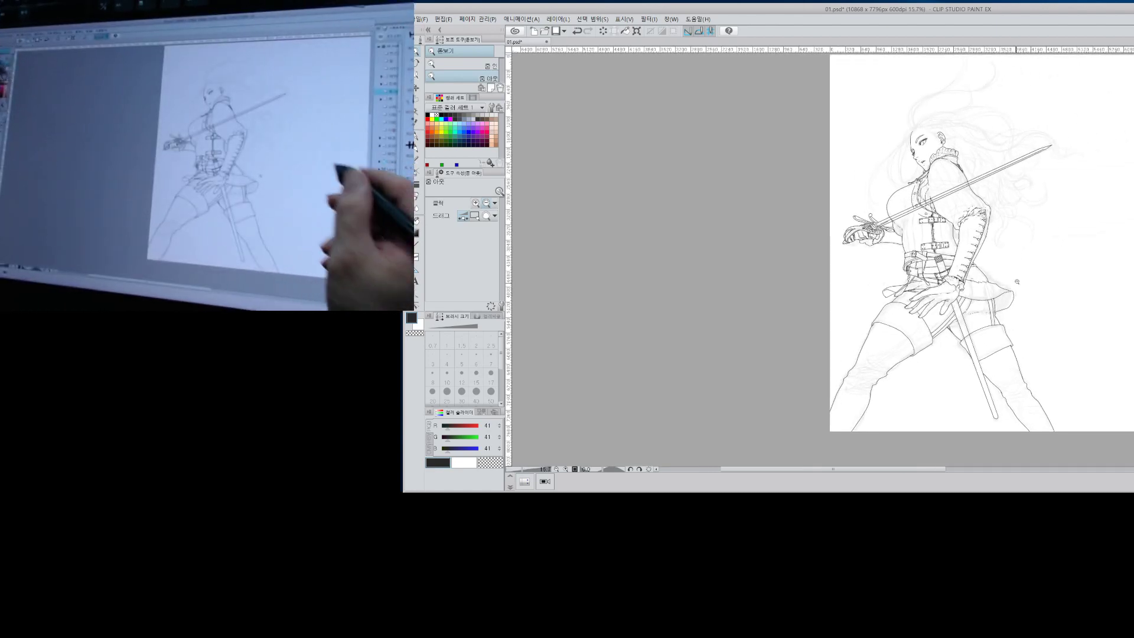
left_click_drag(988, 143, 998, 126)
left_click_drag(921, 186, 913, 251)
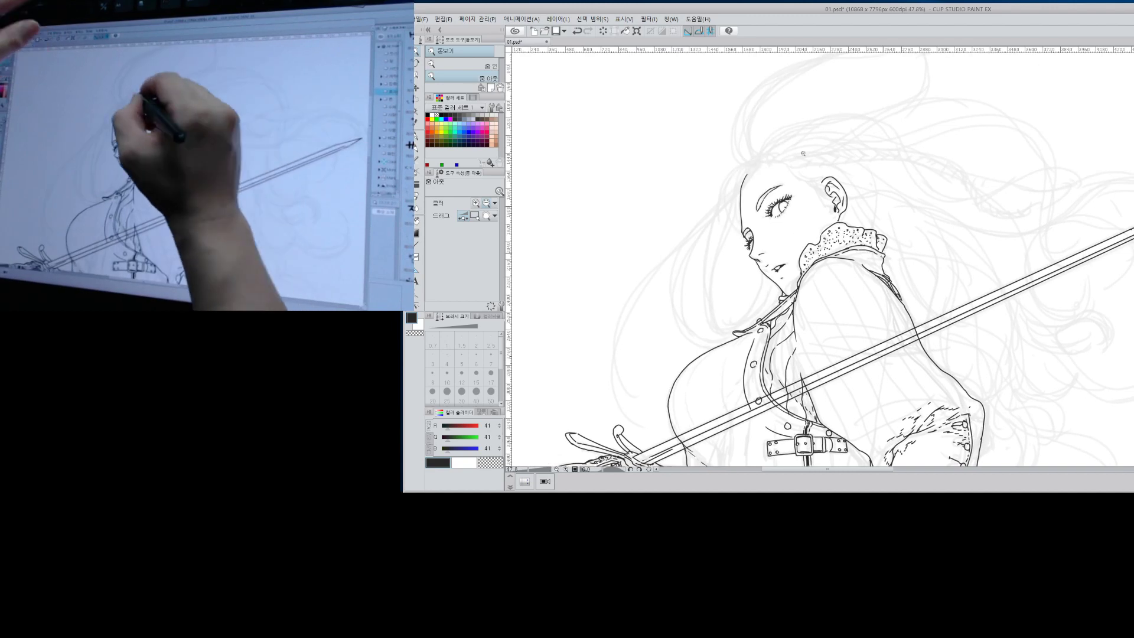
key("p")
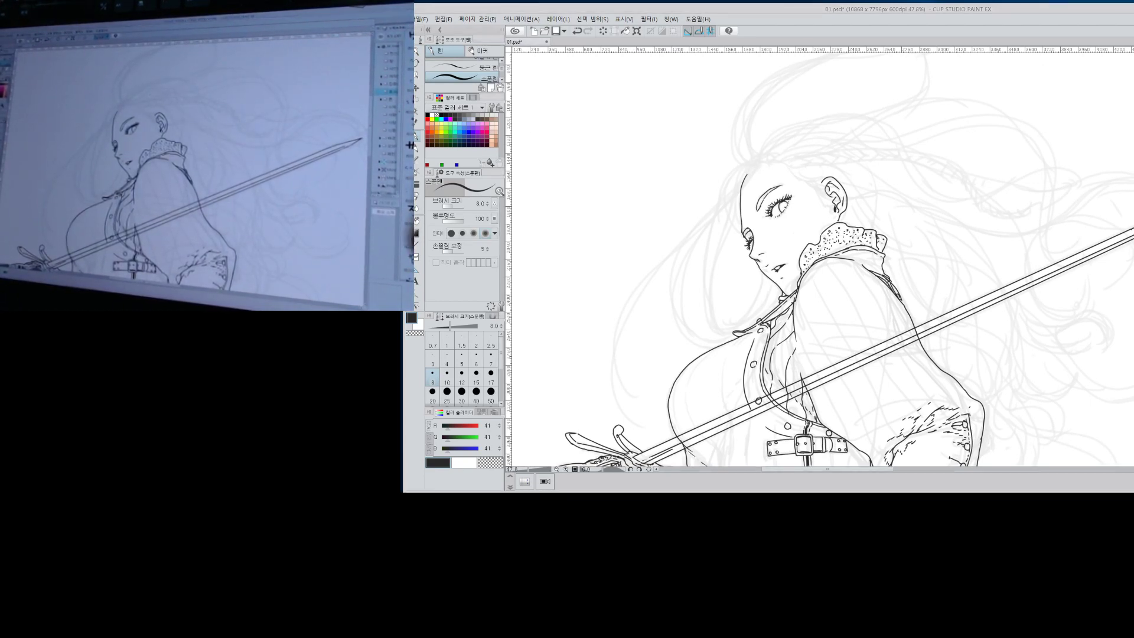
left_click(798, 204)
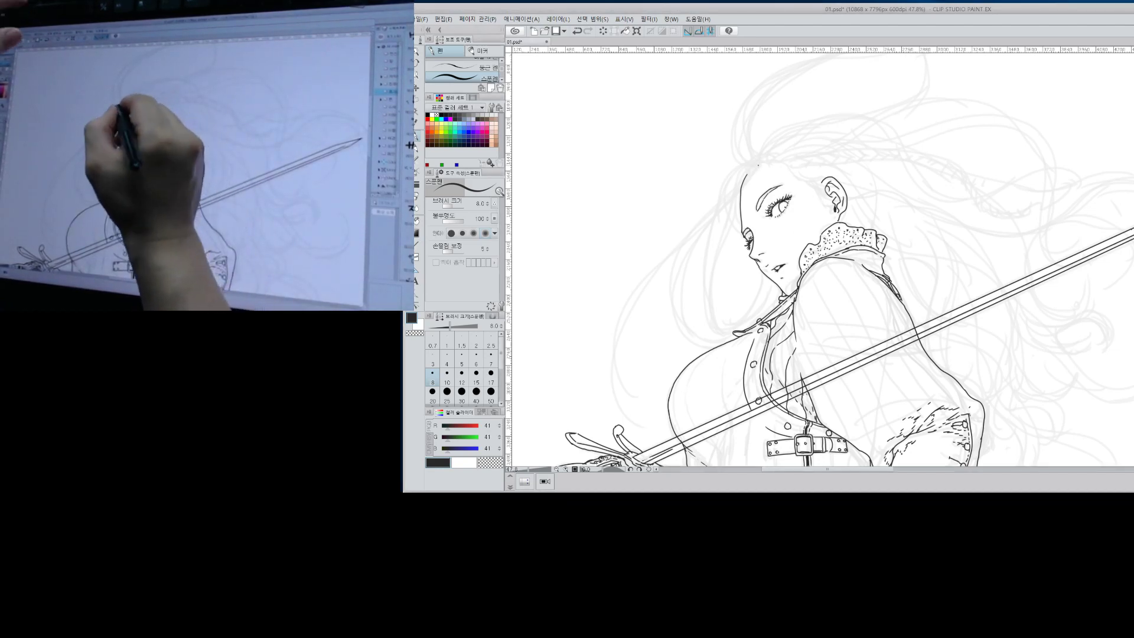
mouse_move(762, 162)
left_mouse_down()
mouse_move(718, 245)
mouse_move(720, 319)
left_mouse_up()
key("ctrl+z")
mouse_move(771, 157)
left_mouse_down()
mouse_move(746, 167)
mouse_move(709, 259)
mouse_move(721, 339)
left_mouse_up()
left_click_drag(709, 257, 741, 348)
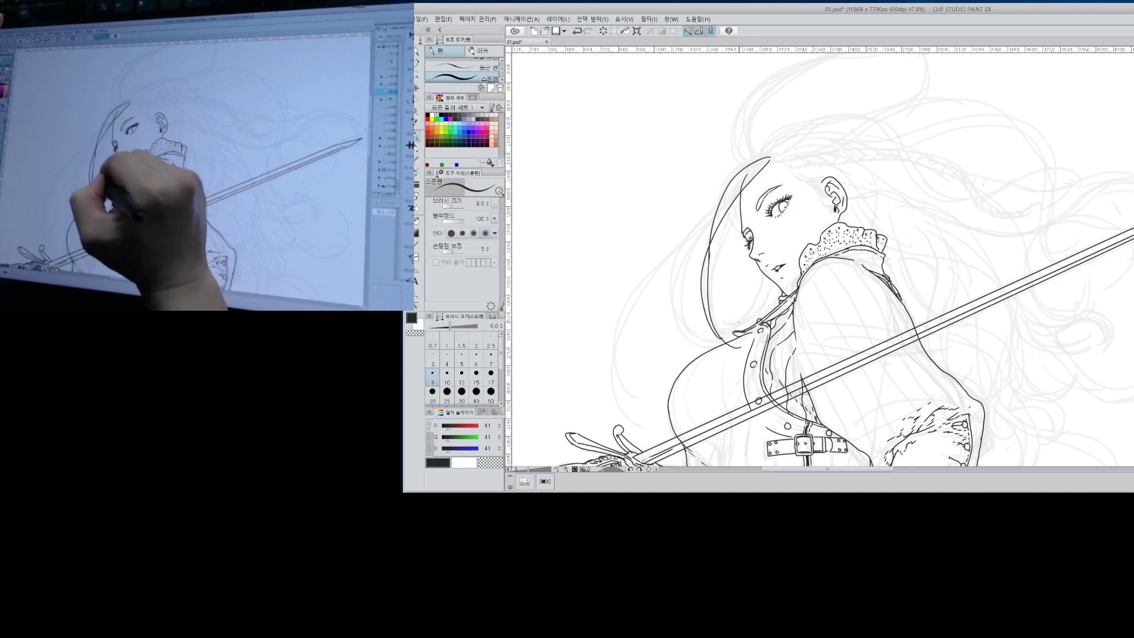
Ink the long outer hair lock sweeping from the hairline out in front of the chest and curling back towards the sword.
mouse_move(775, 149)
left_mouse_down()
mouse_move(695, 229)
mouse_move(650, 427)
left_mouse_up()
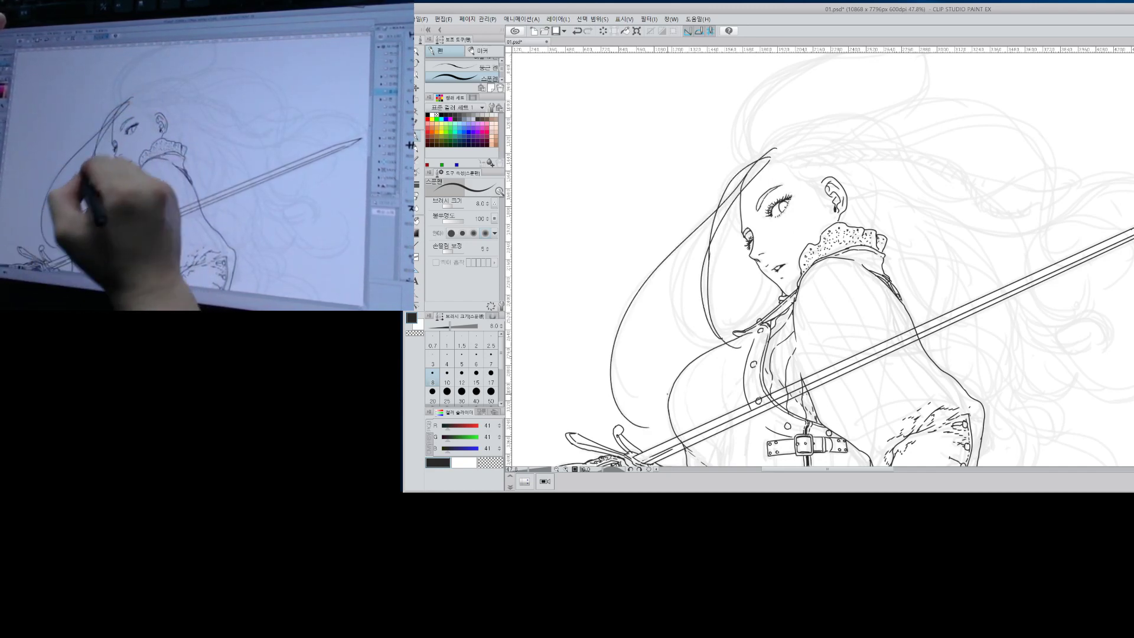
mouse_move(769, 159)
left_mouse_down()
mouse_move(618, 336)
mouse_move(666, 440)
left_mouse_up()
key("ctrl+z")
key("ctrl+z")
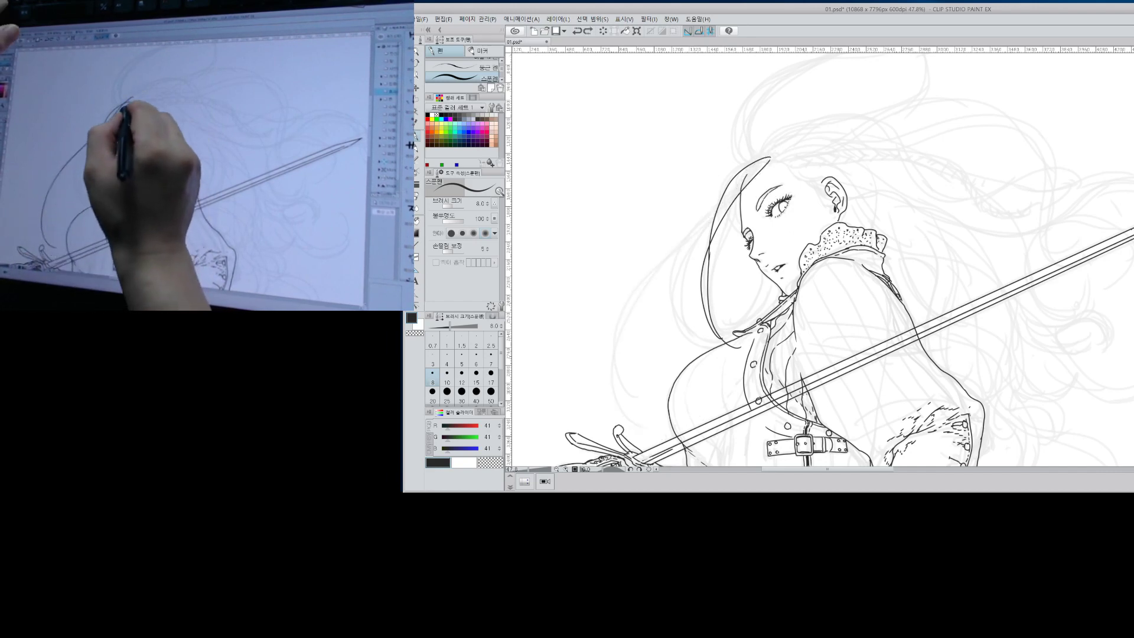
mouse_move(768, 157)
left_mouse_down()
mouse_move(624, 382)
mouse_move(650, 402)
left_mouse_up()
mouse_move(723, 198)
left_mouse_down()
mouse_move(698, 229)
mouse_move(682, 434)
left_mouse_up()
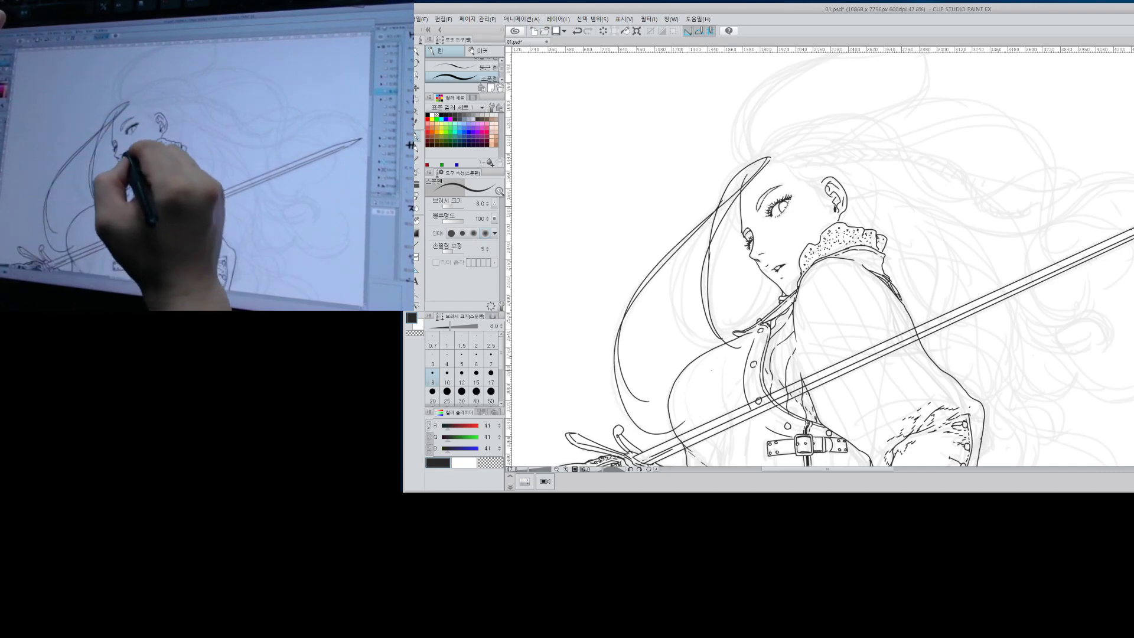
Add an inner strand to the long outer lock and ink curling strands from the chin down over the chest.
left_click_drag(743, 199, 677, 321)
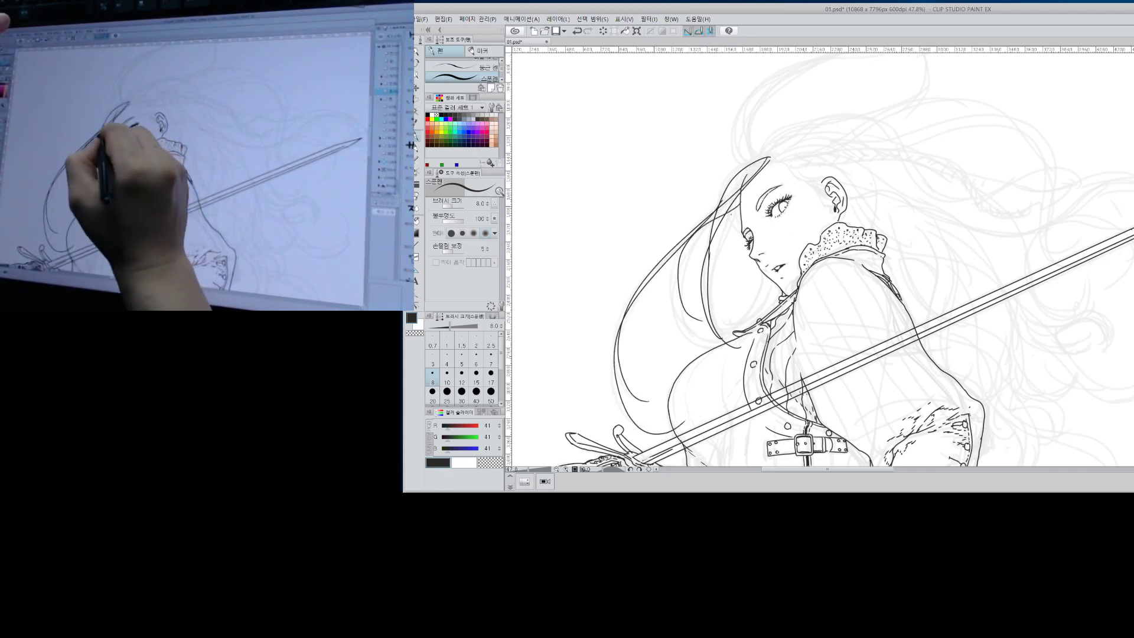
key("ctrl+z")
left_click_drag(741, 200, 673, 294)
key("ctrl+z")
mouse_move(740, 199)
left_mouse_down()
mouse_move(620, 374)
mouse_move(647, 367)
mouse_move(632, 389)
mouse_move(658, 400)
left_mouse_up()
mouse_move(766, 277)
left_mouse_down()
mouse_move(754, 319)
mouse_move(699, 365)
left_mouse_up()
left_click_drag(775, 288, 697, 387)
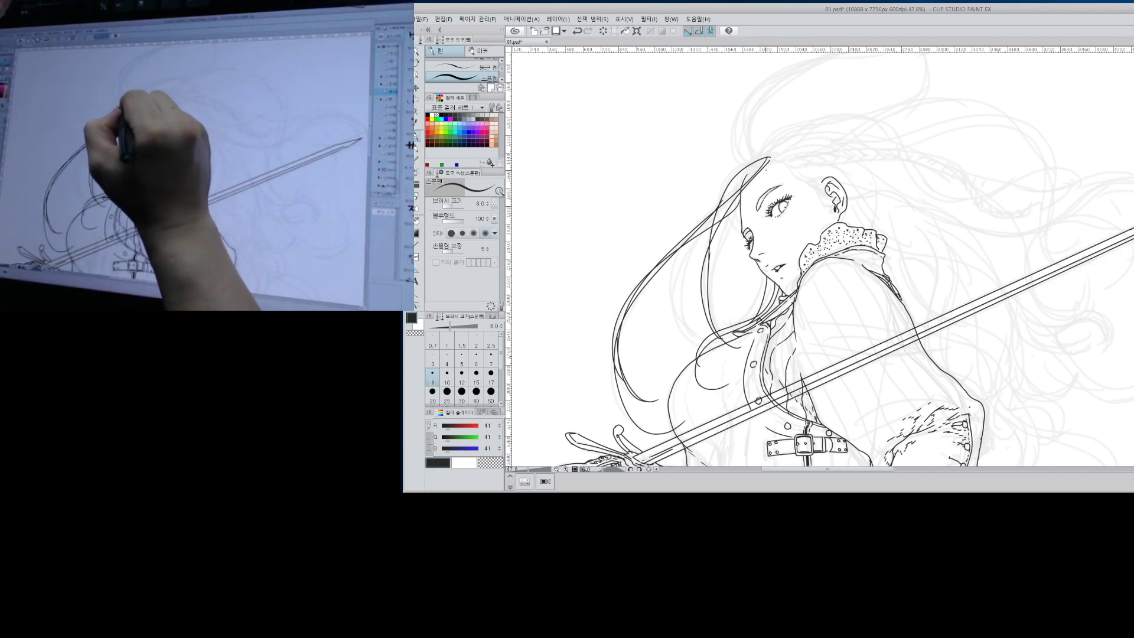
Ink the short strands at the hairline and two long windblown locks rising from the forehead above the head.
left_click_drag(742, 181, 781, 162)
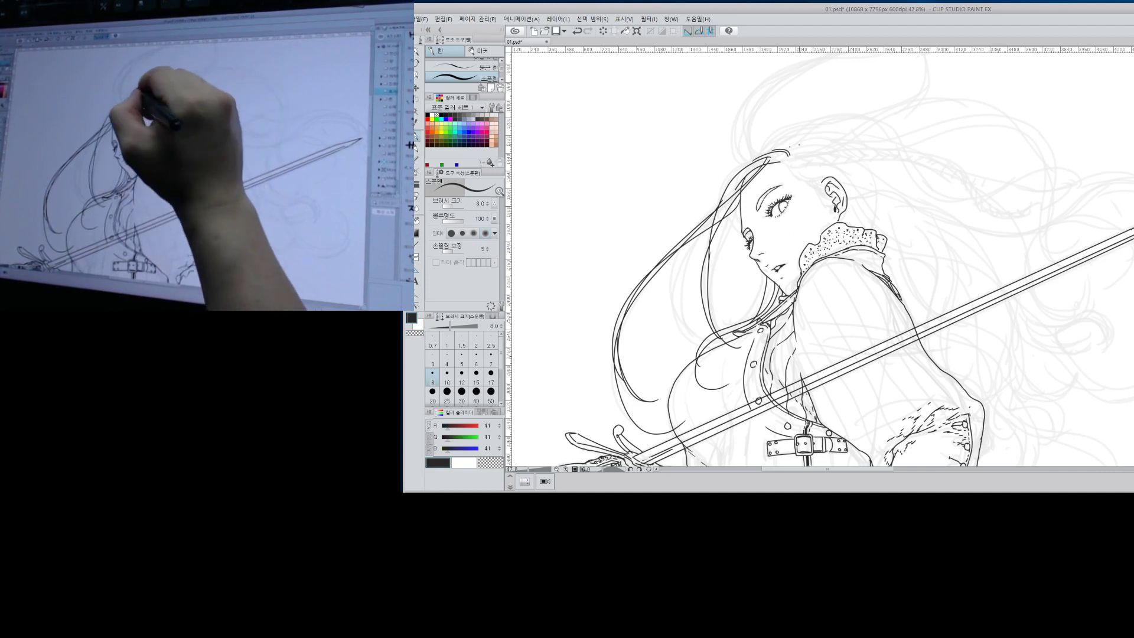
left_click_drag(857, 210, 857, 316)
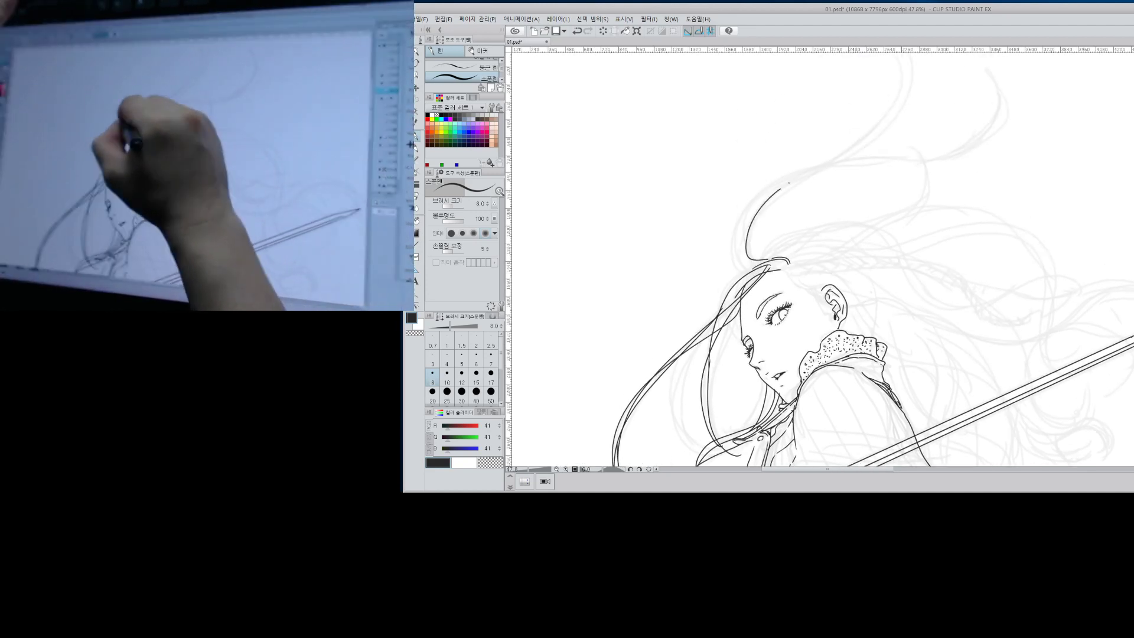
mouse_move(999, 73)
left_mouse_down()
mouse_move(1014, 118)
mouse_move(747, 258)
mouse_move(750, 204)
mouse_move(967, 159)
mouse_move(990, 66)
left_mouse_up()
mouse_move(746, 262)
left_mouse_down()
mouse_move(909, 74)
mouse_move(902, 101)
mouse_move(781, 180)
mouse_move(747, 271)
left_mouse_up()
left_click_drag(962, 219, 902, 319)
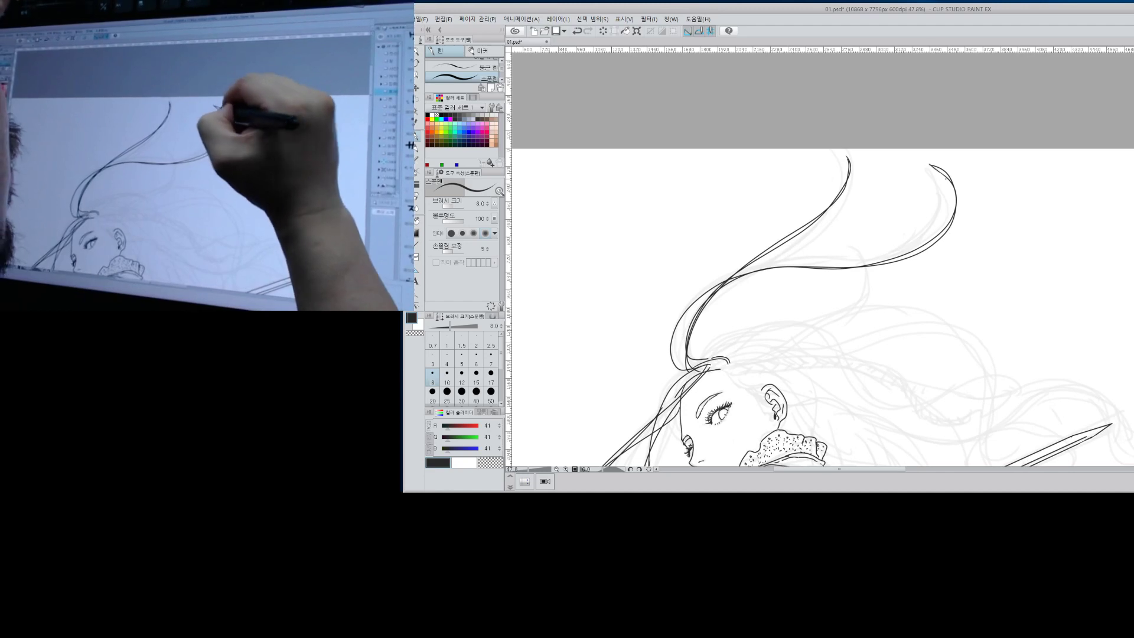
Ink the edge line of the hair strand running back from the hairline above the ear to its curved end, rotating the canvas.
left_click_drag(931, 358, 952, 233)
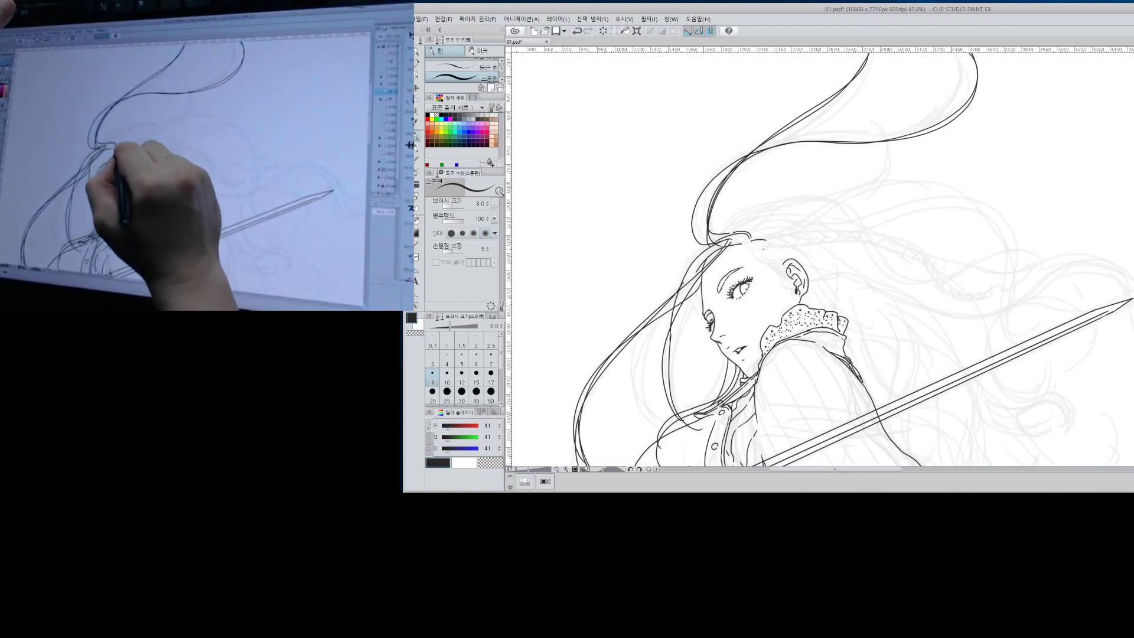
left_click_drag(764, 248, 820, 242)
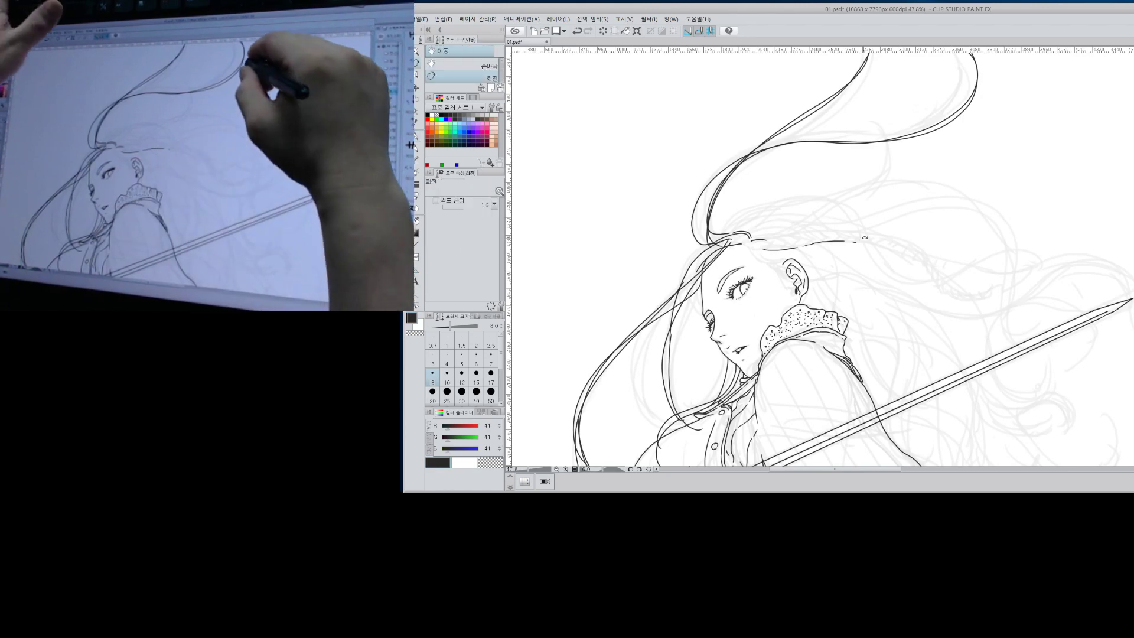
key("r")
mouse_move(1022, 142)
left_mouse_down()
mouse_move(1071, 246)
mouse_move(996, 357)
mouse_move(861, 198)
left_mouse_up()
key("p")
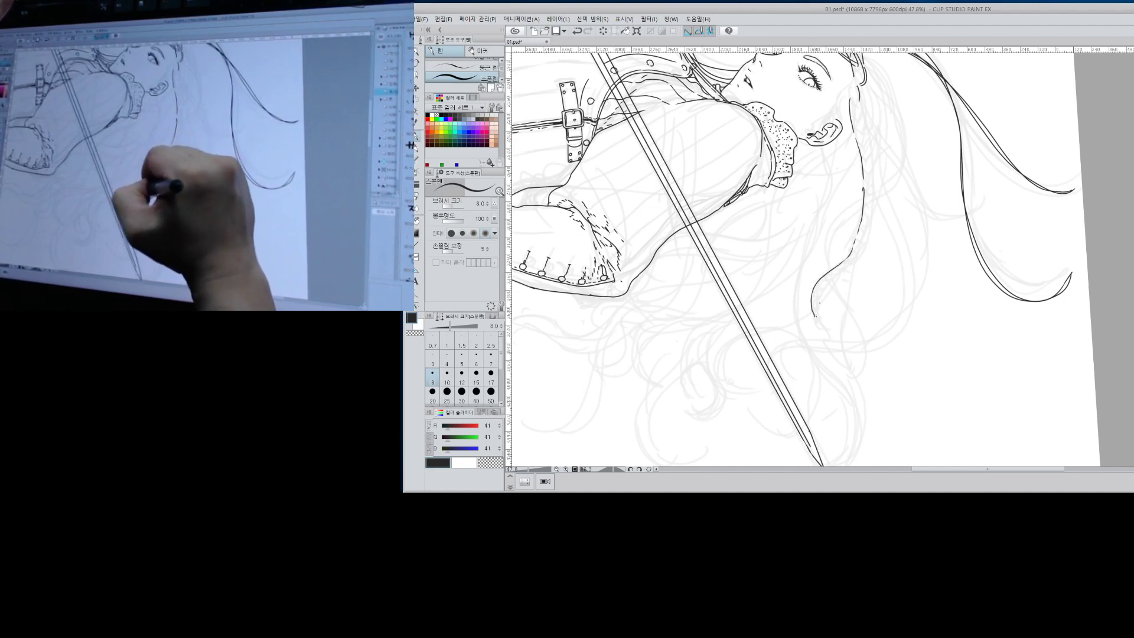
Ink the outer edge of the narrow hair strand behind the ear, following its first edge down to the curled tip.
left_click_drag(861, 100, 865, 126)
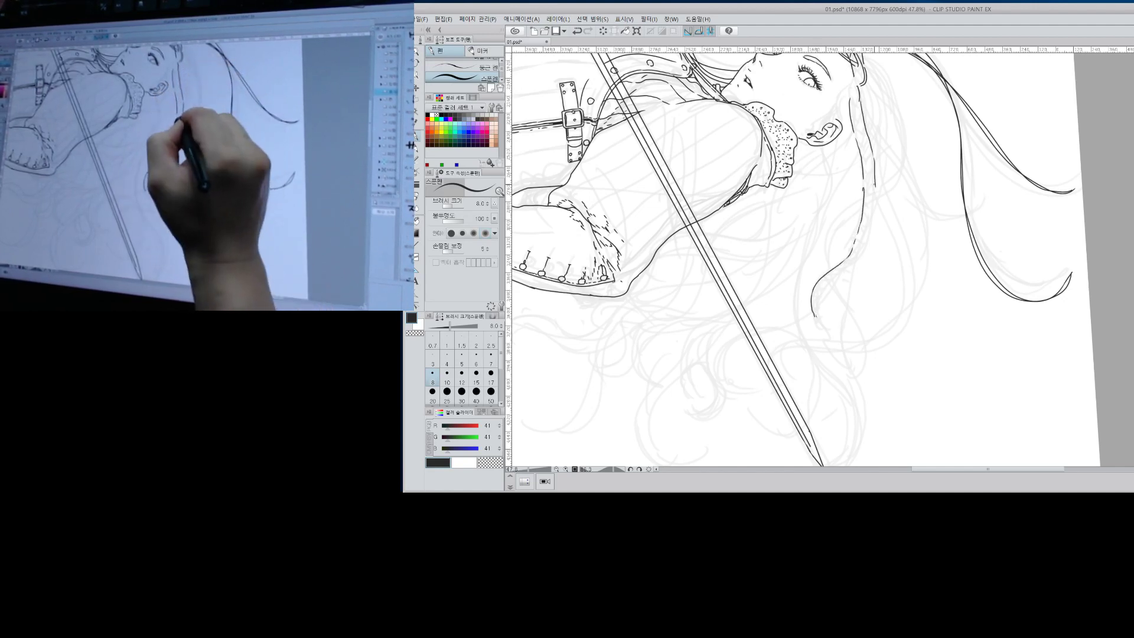
left_click_drag(874, 182, 860, 247)
key("ctrl+z")
key("ctrl+z")
key("ctrl+z")
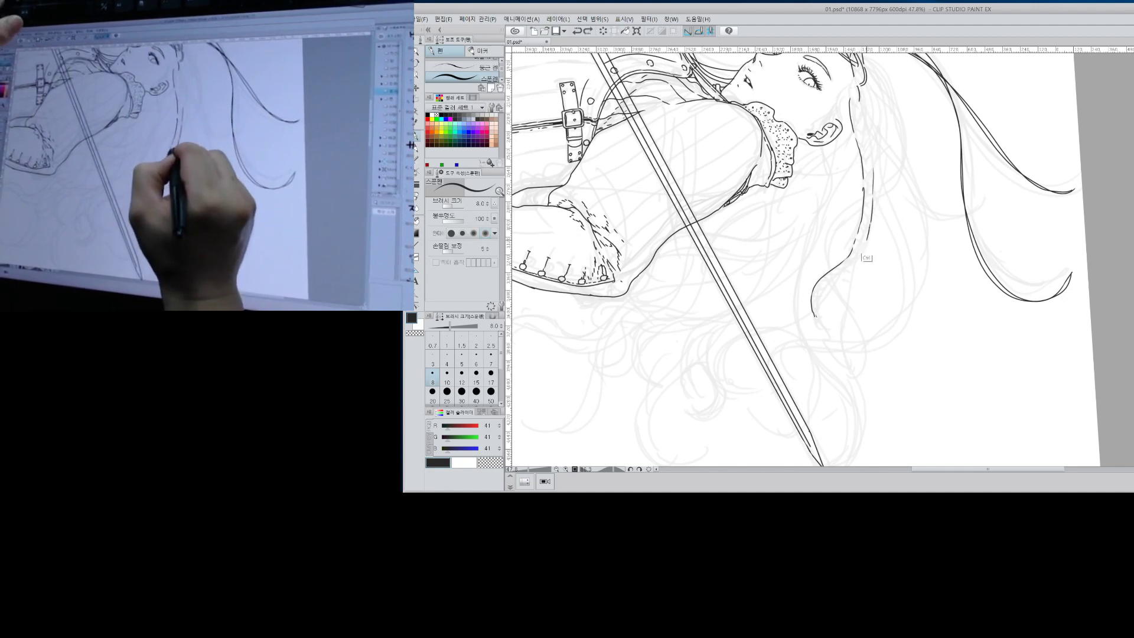
mouse_move(861, 254)
left_mouse_down()
mouse_move(815, 301)
mouse_move(837, 357)
left_mouse_up()
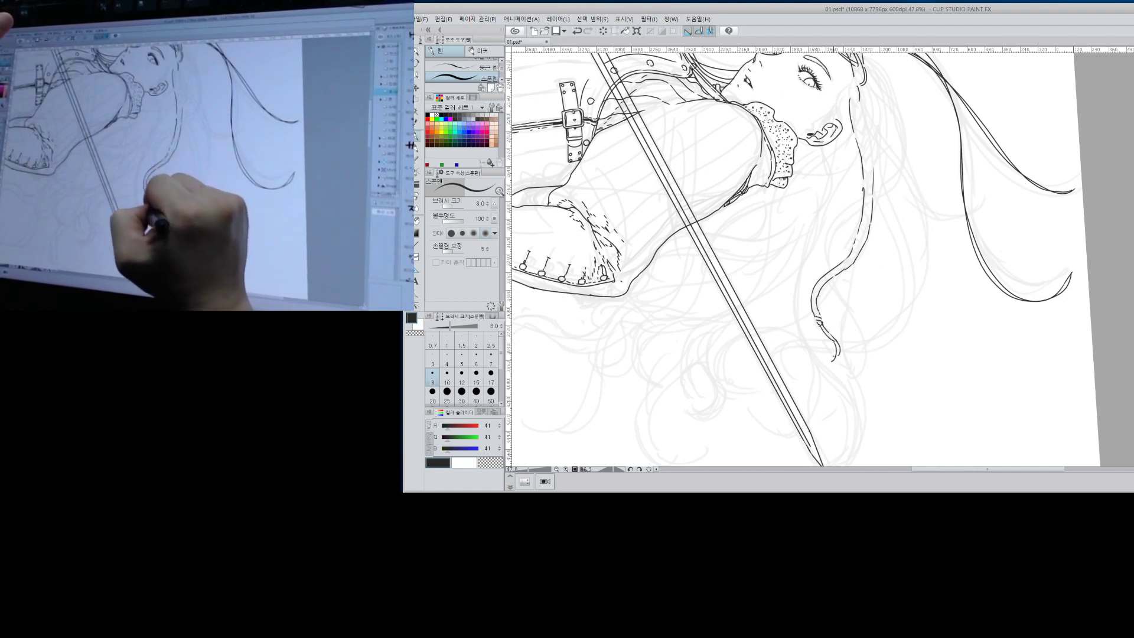
Fill the narrow strand with interlocking slanted plait marks from the hairline to its tip, turning it into a braid.
left_click_drag(862, 117, 799, 226)
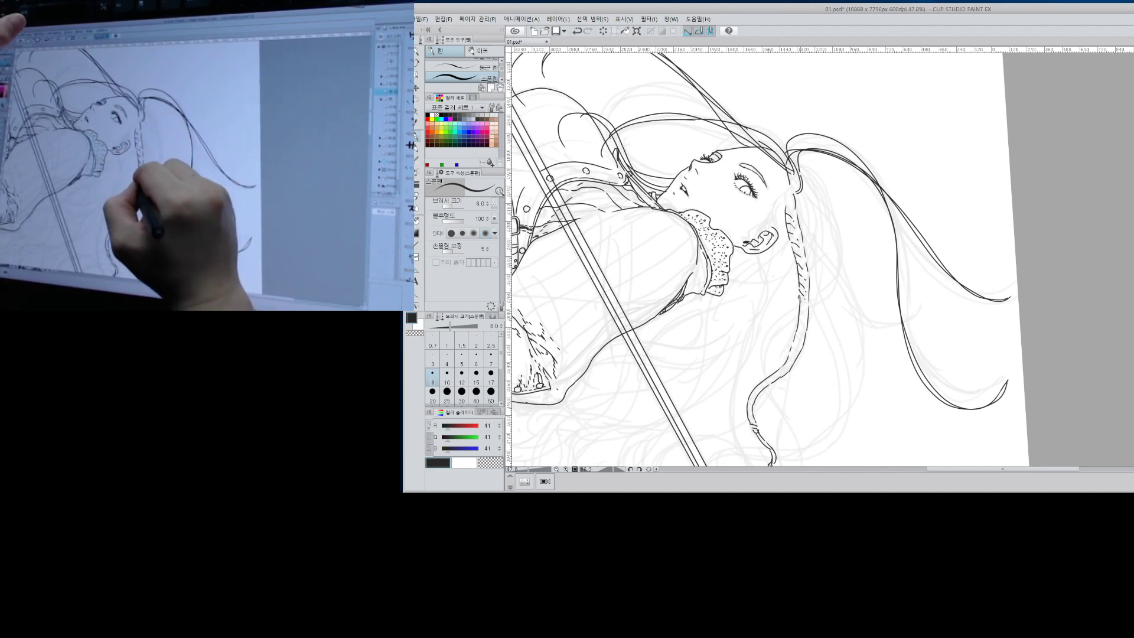
mouse_move(800, 299)
left_mouse_down()
mouse_move(805, 310)
mouse_move(806, 243)
mouse_move(807, 261)
left_mouse_up()
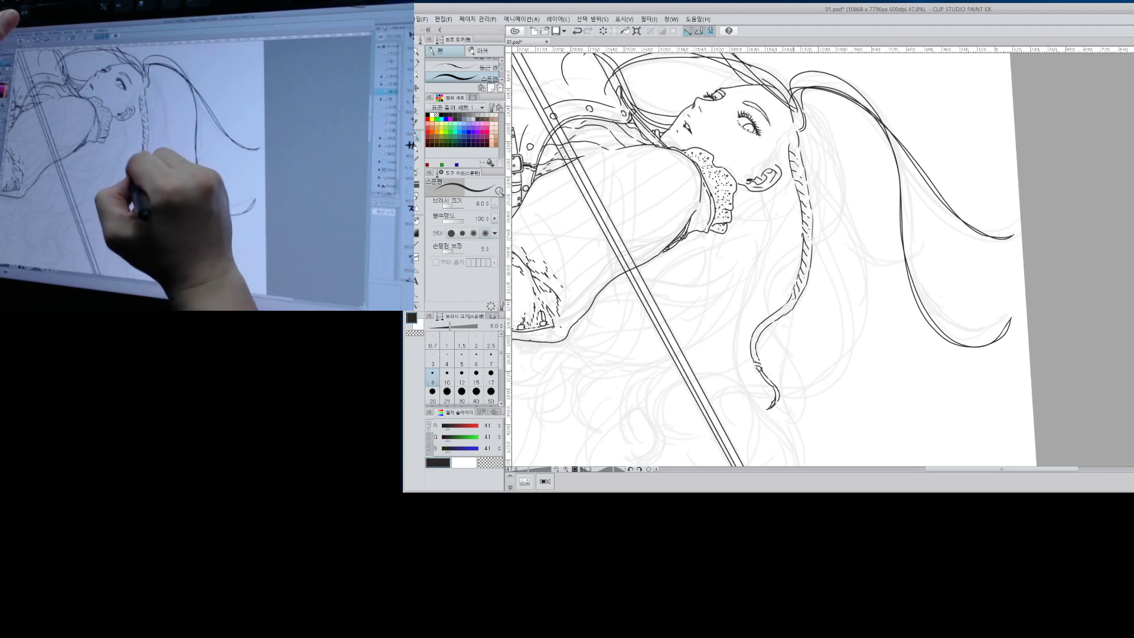
mouse_move(848, 302)
left_mouse_down()
mouse_move(894, 222)
mouse_move(819, 242)
left_mouse_up()
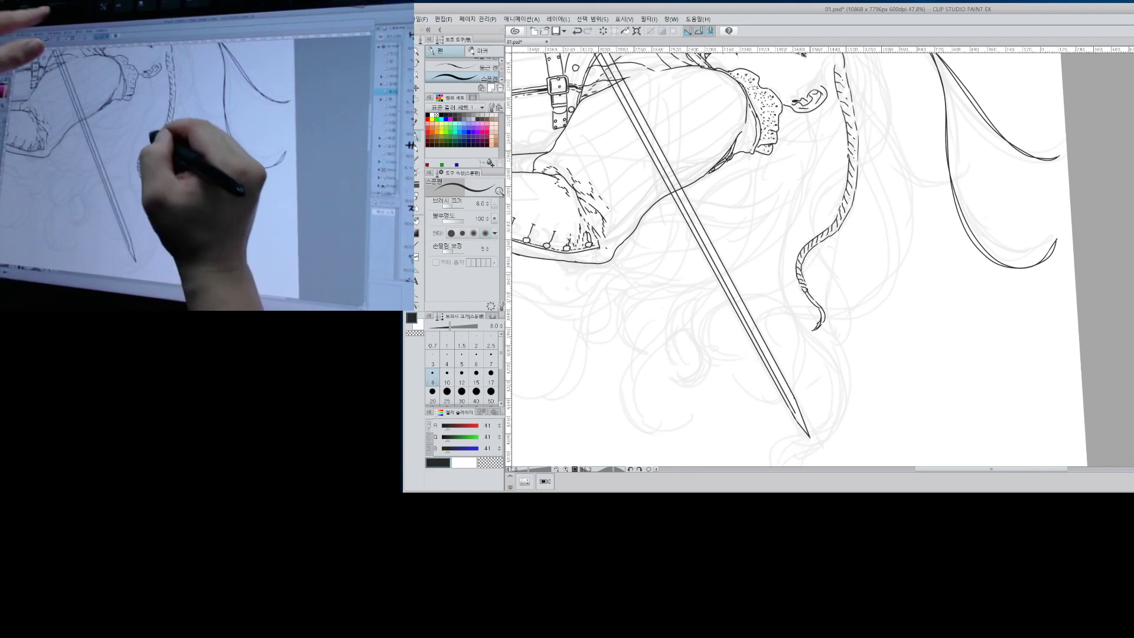
scroll(797, 257, "up", 4)
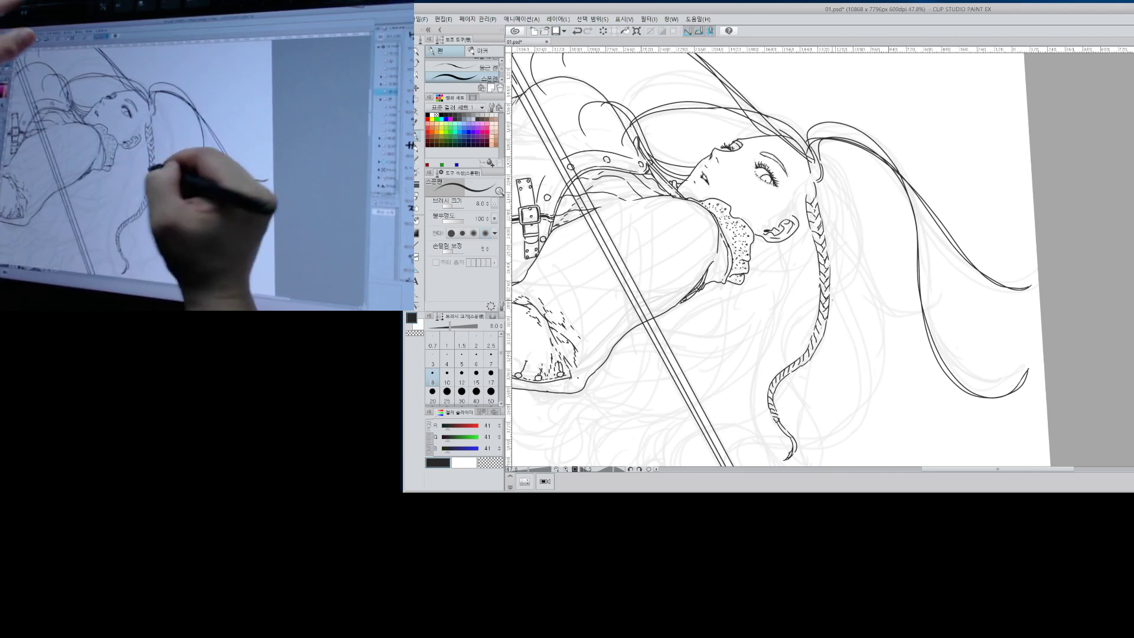
left_click_drag(861, 334, 878, 246)
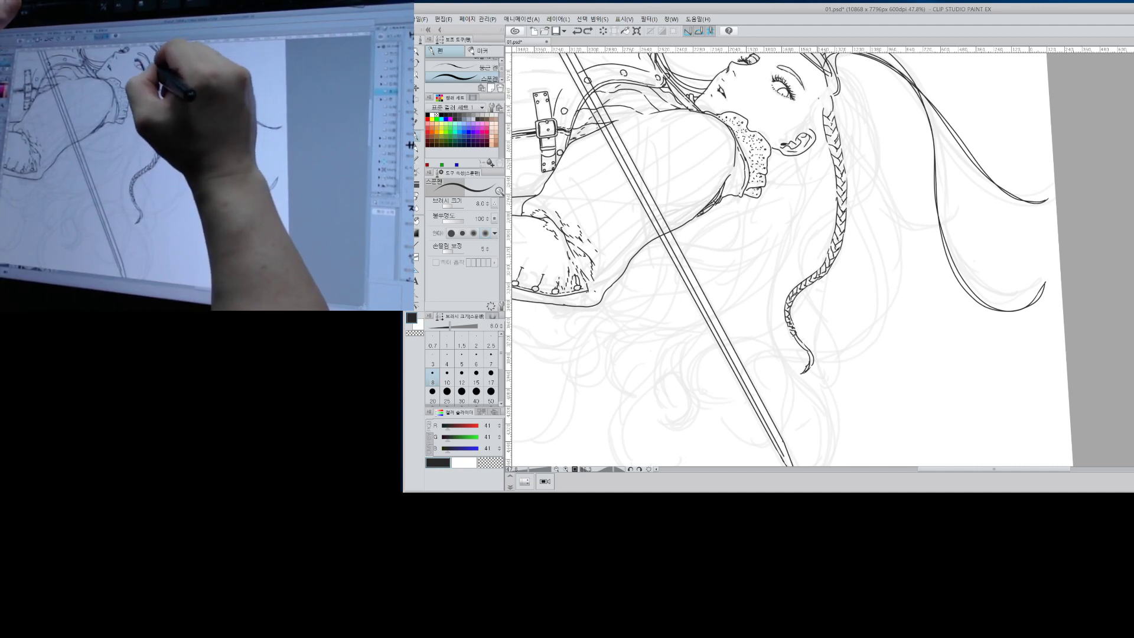
Ink fine hairs at the root of the braid and loose strands curving over the ear.
key("e")
key("p")
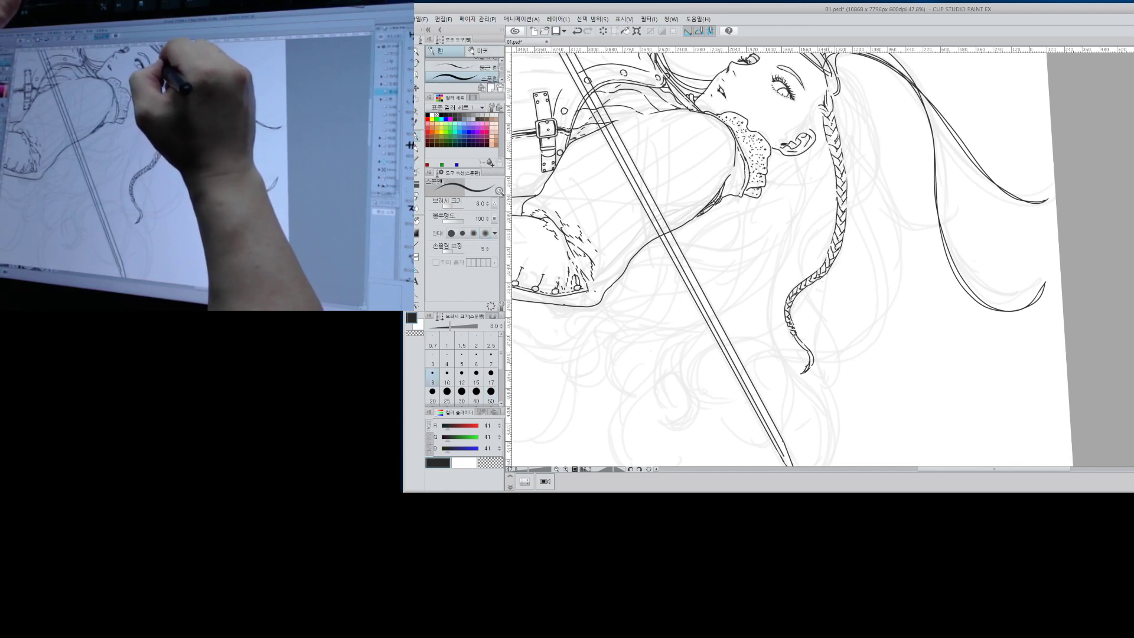
left_click_drag(827, 90, 803, 176)
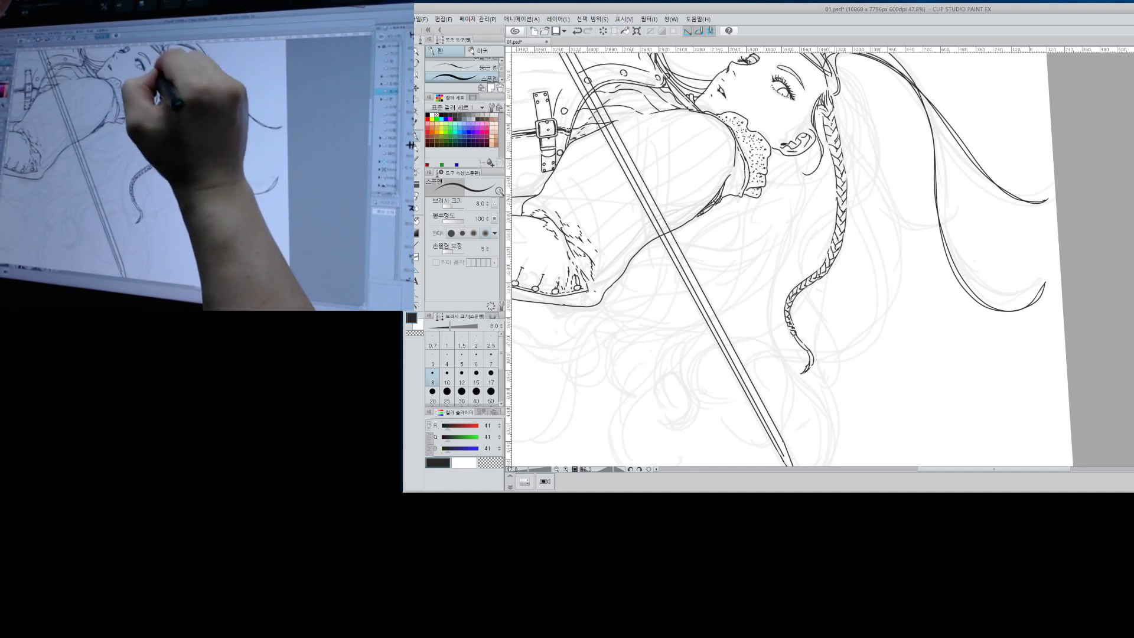
left_click_drag(823, 128, 818, 149)
left_click_drag(812, 109, 793, 184)
Ink a wavy strand from the ear curling down between collar and braid, with shorter inner strands beside it.
left_click_drag(797, 143, 775, 253)
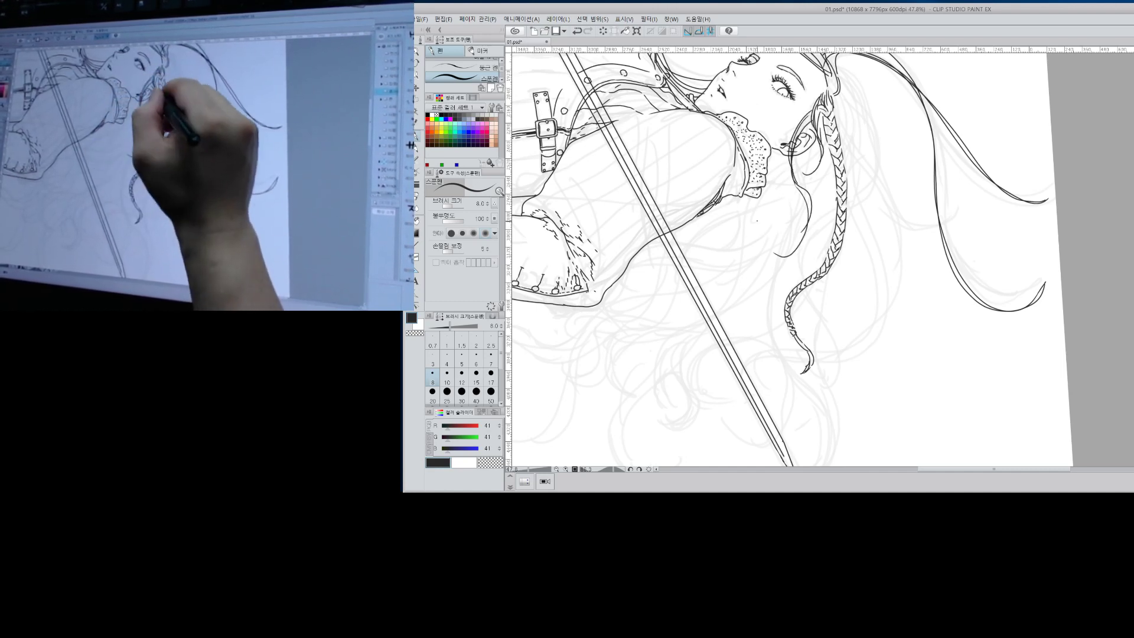
key("ctrl+z")
key("ctrl+z")
mouse_move(807, 122)
left_mouse_down()
mouse_move(800, 172)
mouse_move(812, 232)
mouse_move(787, 259)
left_mouse_up()
left_click_drag(812, 107, 803, 162)
key("ctrl+z")
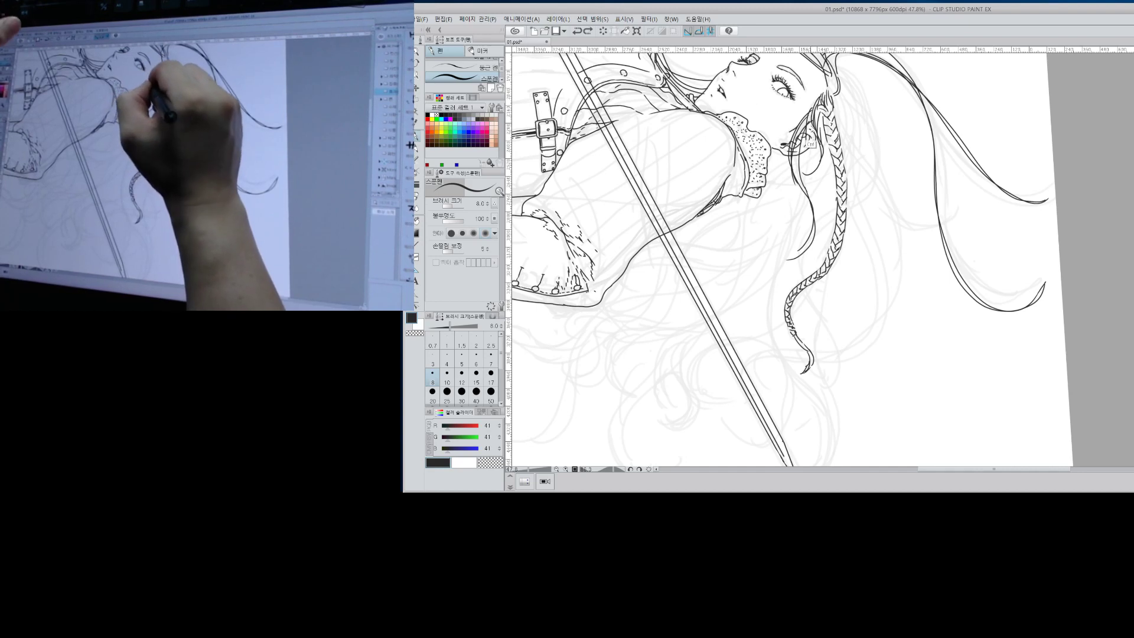
mouse_move(809, 109)
left_mouse_down()
mouse_move(802, 155)
mouse_move(819, 207)
left_mouse_up()
left_click_drag(813, 167, 801, 224)
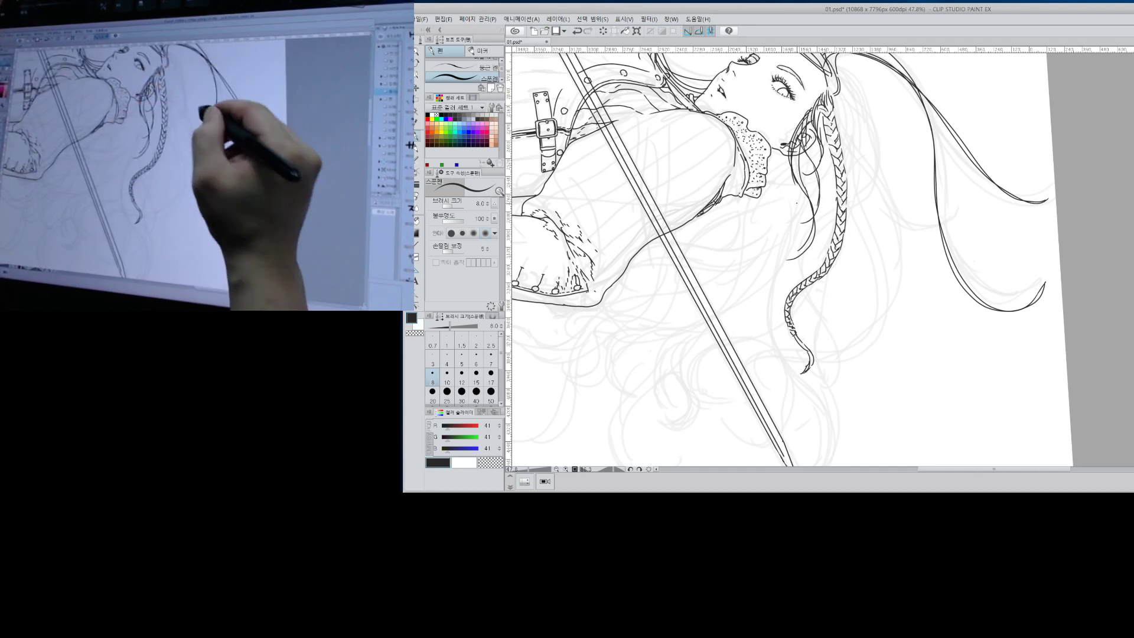
Ink the two edge lines of a long lock falling from behind the ear between the braid and the sword.
mouse_move(836, 92)
left_mouse_down()
mouse_move(834, 127)
mouse_move(861, 155)
mouse_move(851, 182)
left_mouse_up()
key("ctrl+z")
left_click_drag(852, 115, 769, 311)
mouse_move(762, 260)
left_mouse_down()
mouse_move(782, 358)
mouse_move(822, 394)
left_mouse_up()
left_click_drag(879, 322, 879, 196)
key("ctrl+z")
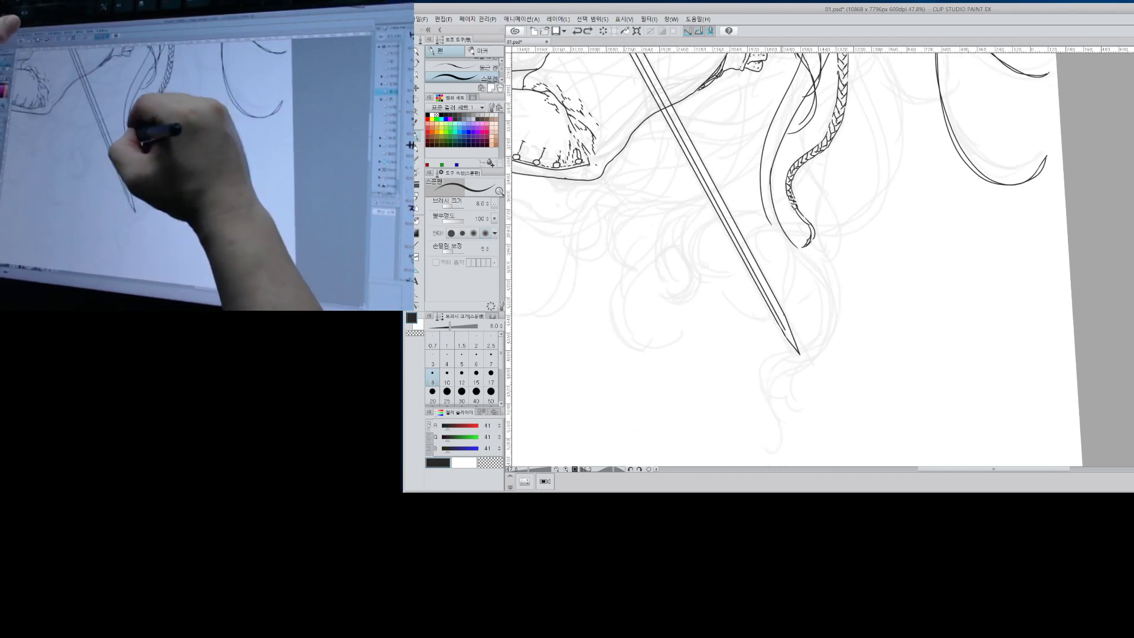
left_click_drag(766, 216, 805, 342)
Extend the long lock past the braid's end and curve it around the tip of the sword.
left_click_drag(899, 168, 865, 235)
left_click_drag(953, 224, 841, 239)
key("p")
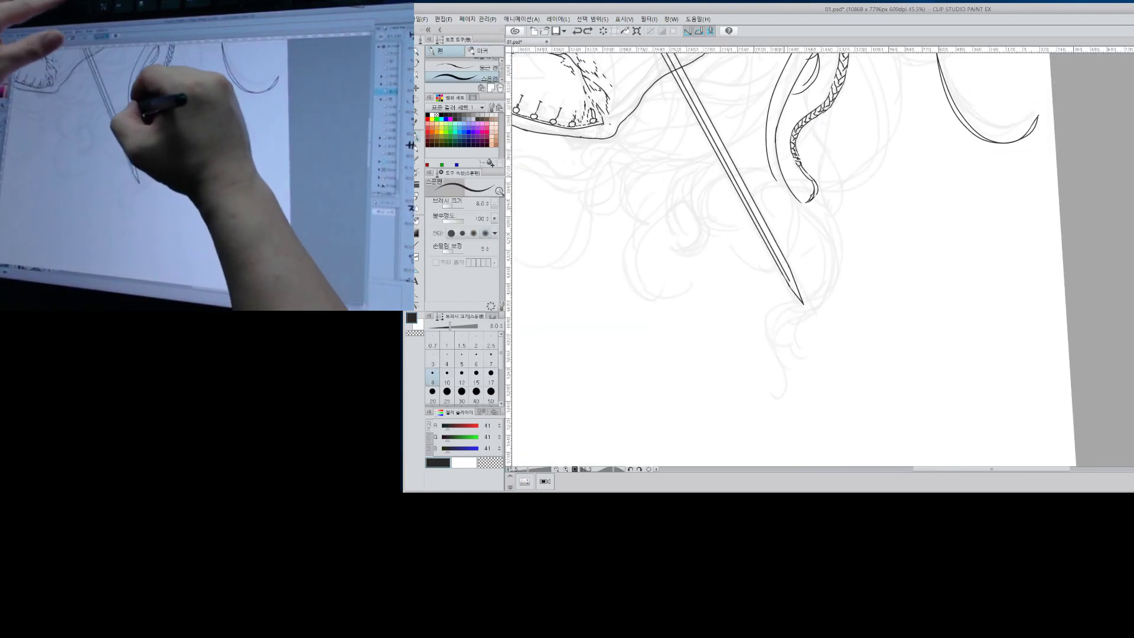
mouse_move(803, 201)
left_mouse_down()
mouse_move(835, 262)
mouse_move(826, 267)
mouse_move(834, 236)
mouse_move(810, 308)
mouse_move(774, 301)
left_mouse_up()
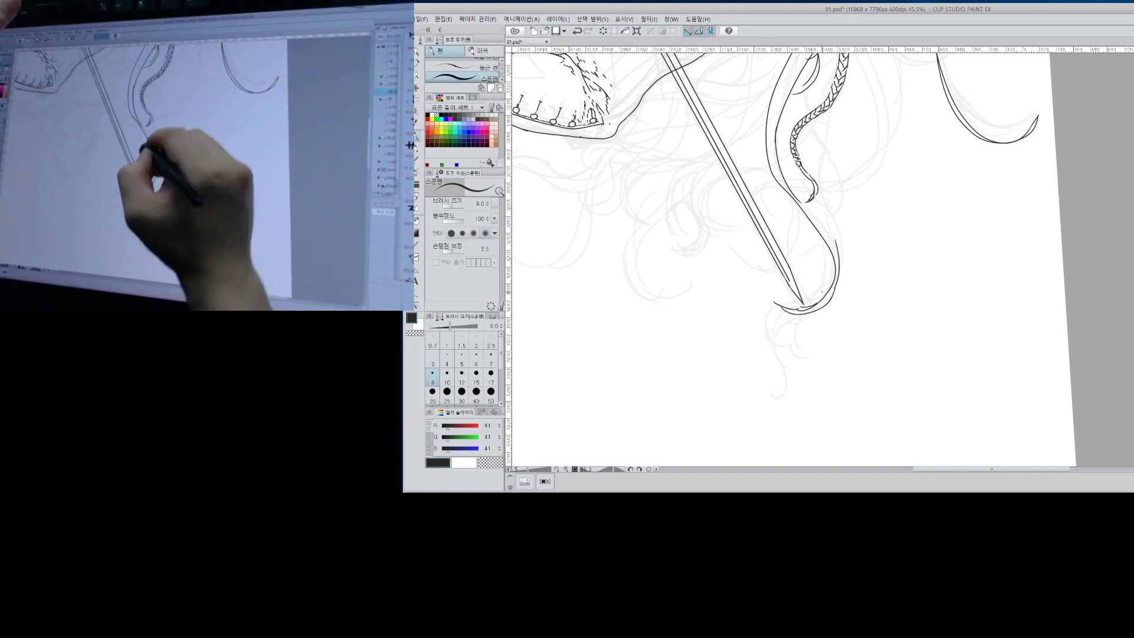
left_click_drag(808, 205, 840, 273)
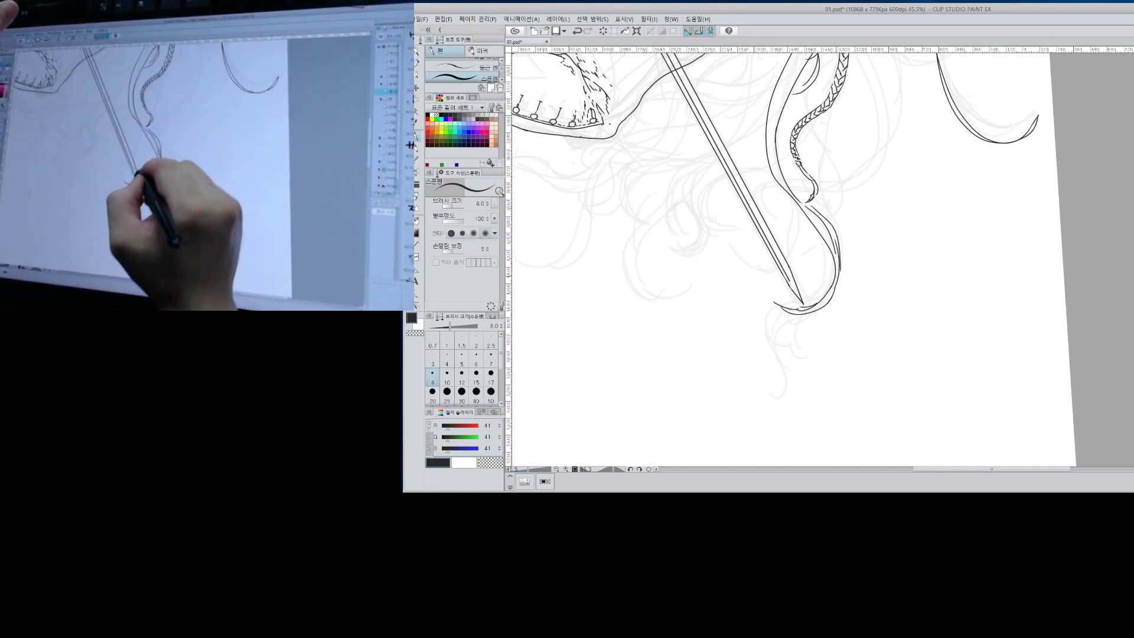
left_click_drag(869, 223, 841, 339)
key("ctrl+z")
key("ctrl+z")
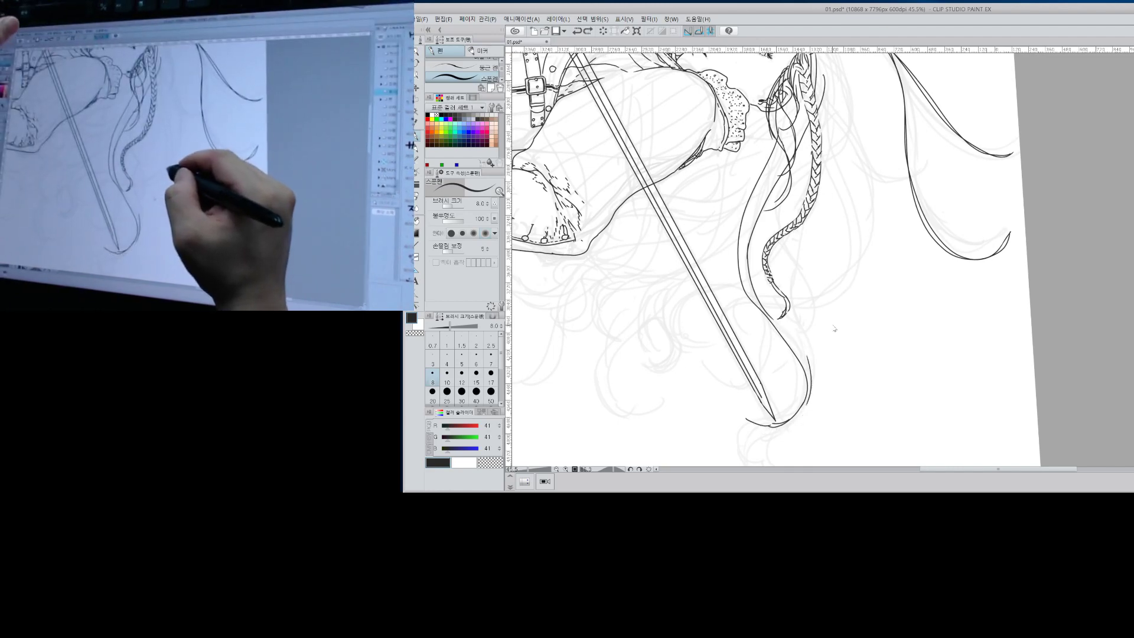
Finish the long lock with a small hook at the sword's tip and a curl sweeping out beyond it.
key("shift+space")
left_click_drag(694, 372, 801, 243)
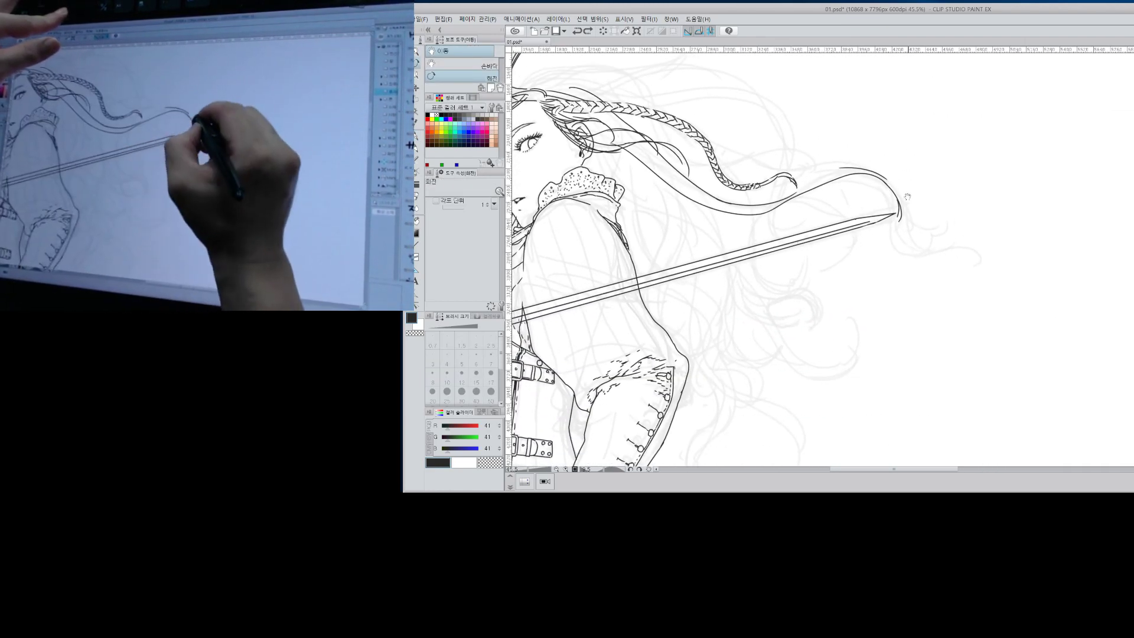
key("p")
left_click_drag(879, 231, 891, 224)
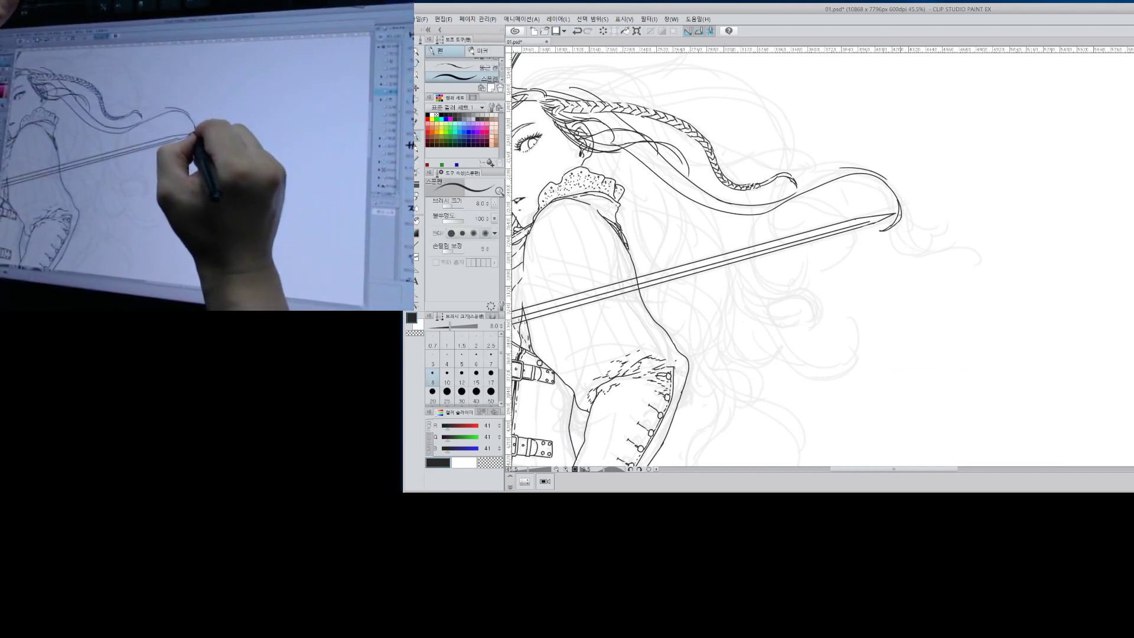
mouse_move(889, 183)
left_mouse_down()
mouse_move(912, 241)
mouse_move(938, 257)
left_mouse_up()
mouse_move(901, 217)
left_mouse_down()
mouse_move(941, 259)
mouse_move(957, 241)
left_mouse_up()
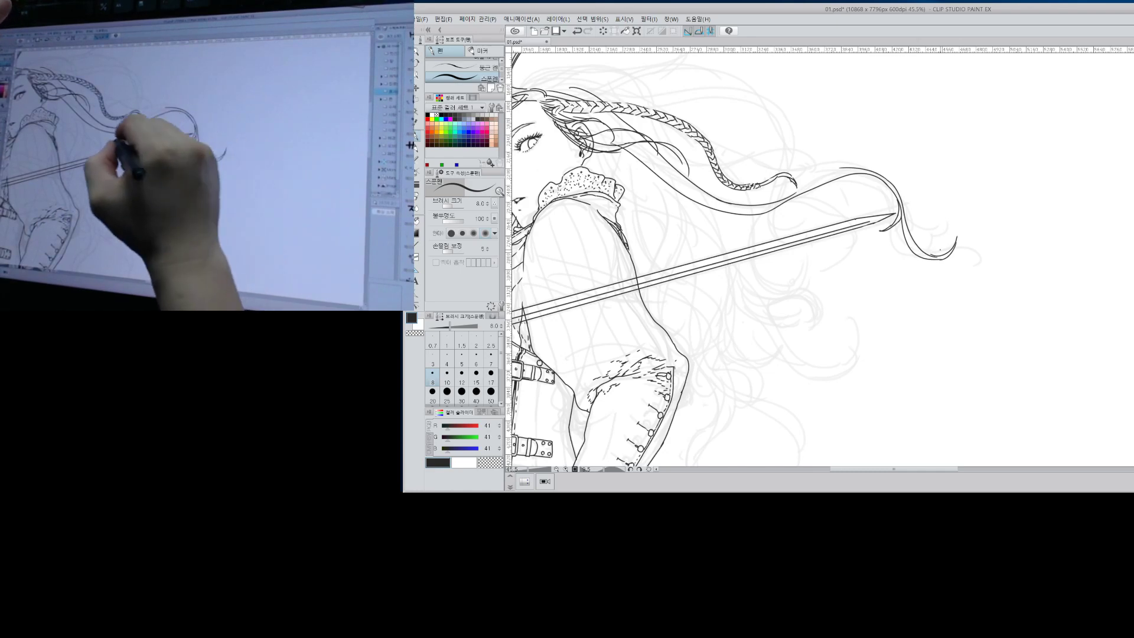
Ink one wavy lock falling behind the shoulder across the sword and another arching over the braid to curl below the blade.
mouse_move(678, 251)
left_mouse_down()
mouse_move(671, 320)
mouse_move(648, 331)
left_mouse_up()
left_click_drag(658, 289, 755, 388)
mouse_move(627, 165)
left_mouse_down()
mouse_move(834, 195)
mouse_move(824, 270)
left_mouse_up()
mouse_move(668, 188)
left_mouse_down()
mouse_move(820, 208)
mouse_move(820, 358)
left_mouse_up()
left_click_drag(792, 254, 845, 349)
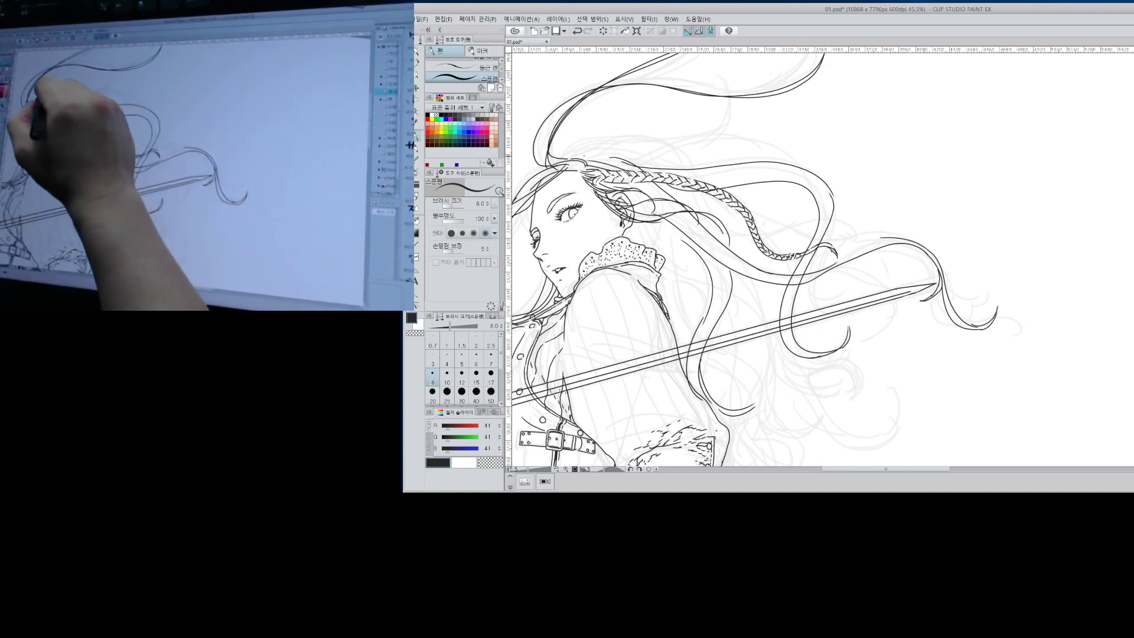
Ink strands rising from the crown and sweeping over the braid down to its far side.
left_click_drag(582, 157, 666, 148)
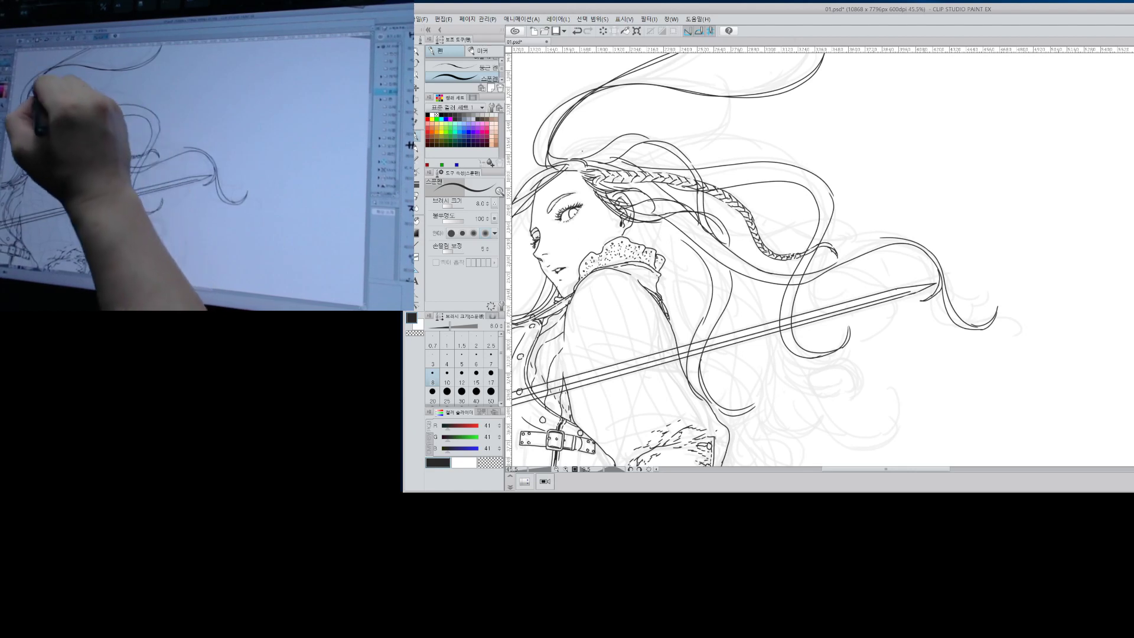
mouse_move(564, 159)
left_mouse_down()
mouse_move(622, 136)
mouse_move(619, 157)
mouse_move(636, 148)
mouse_move(691, 165)
mouse_move(711, 229)
mouse_move(743, 257)
left_mouse_up()
key("ctrl+z")
key("ctrl+z")
key("ctrl+z")
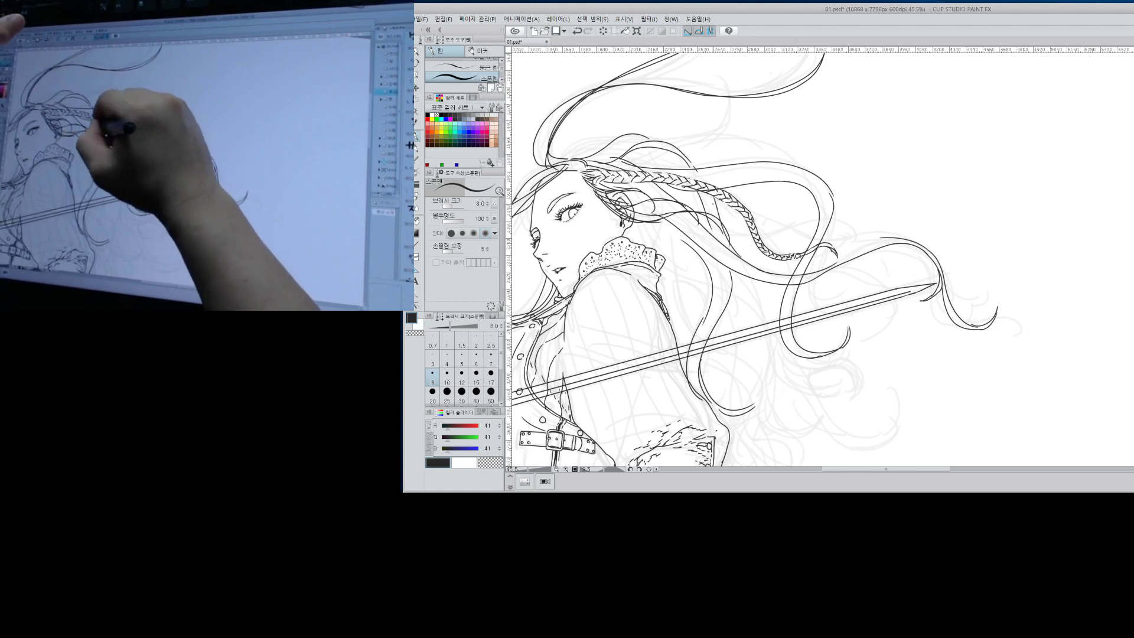
left_click_drag(714, 204, 749, 261)
Ink a long windblown lock from the crown above the braid, ending in a downward curl.
mouse_move(564, 154)
left_mouse_down()
mouse_move(618, 139)
mouse_move(599, 153)
mouse_move(812, 156)
left_mouse_up()
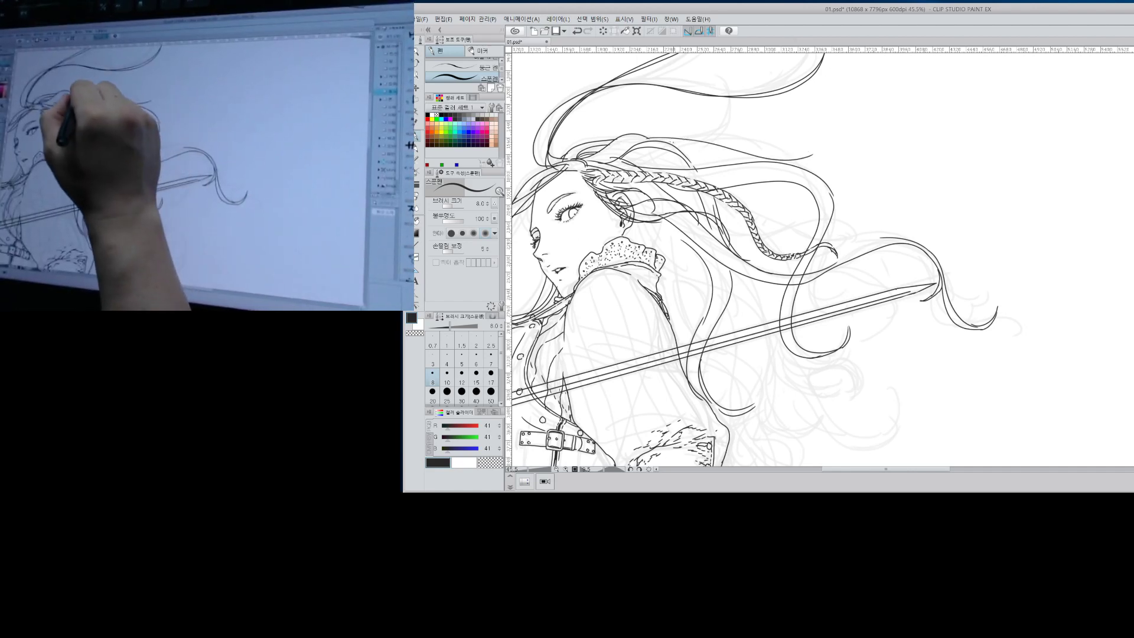
left_click_drag(671, 142, 746, 160)
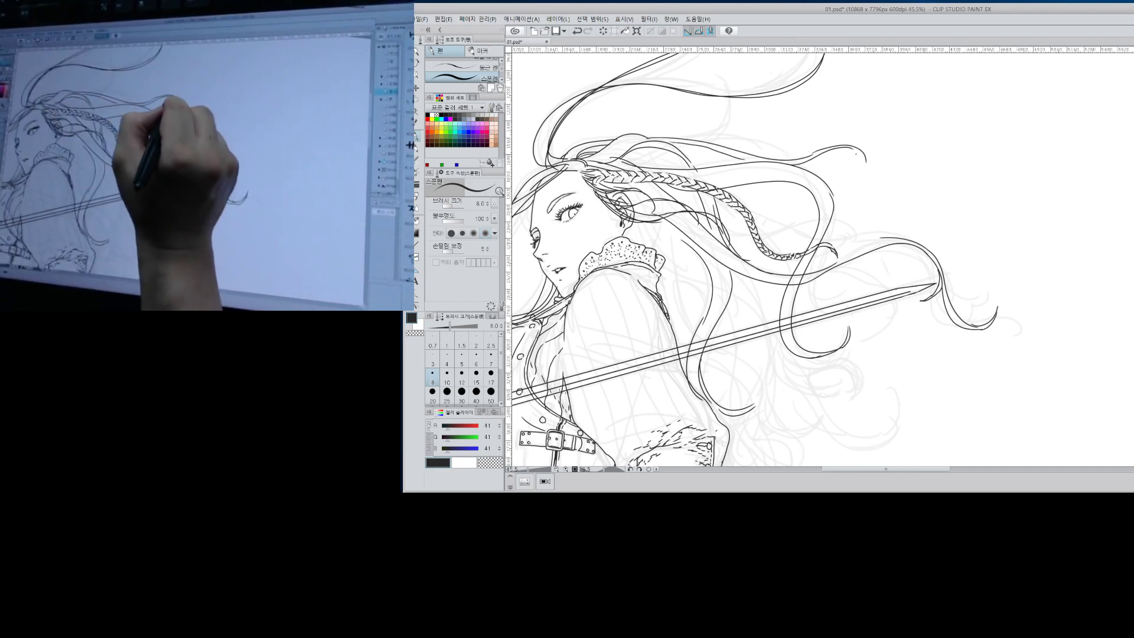
key("ctrl+z")
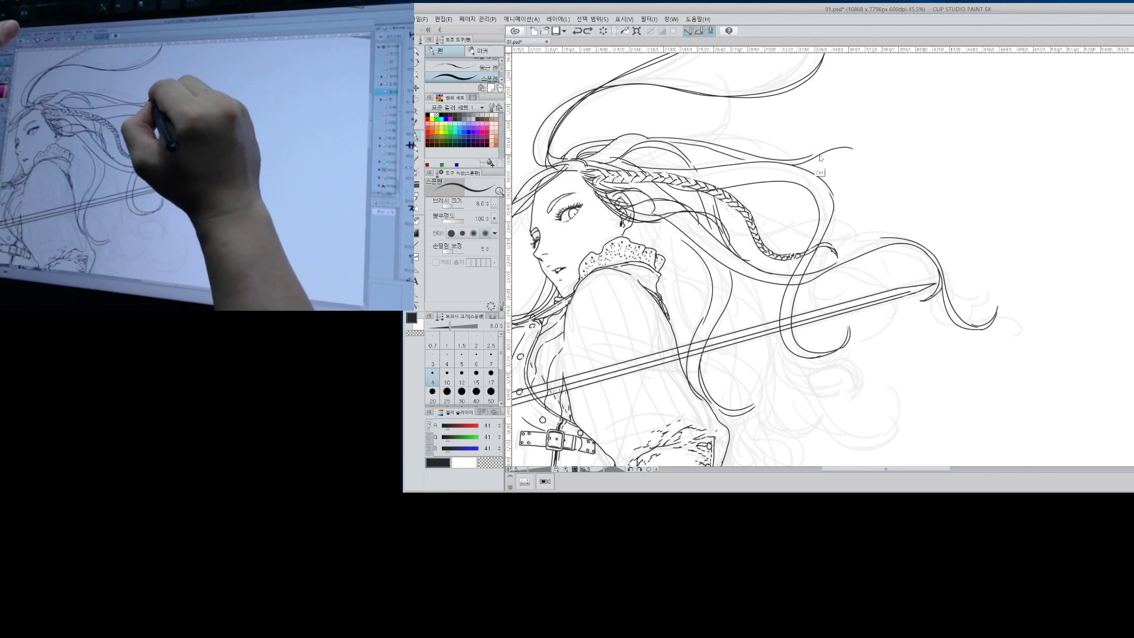
left_click_drag(820, 159, 877, 176)
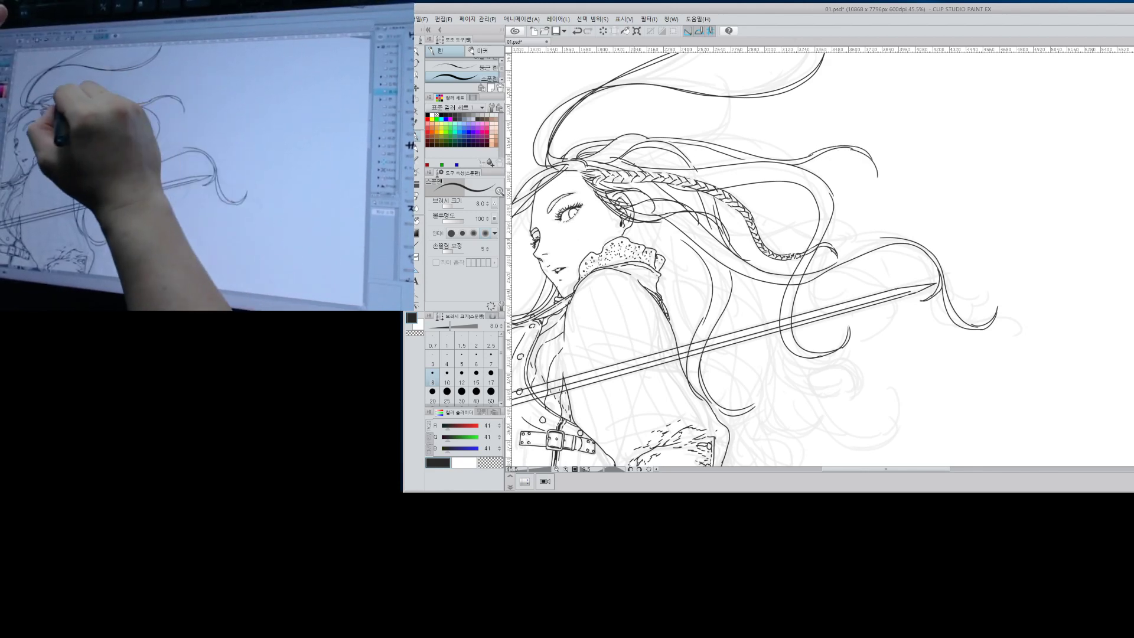
Ink a looping strand above the braid and a wavy lock falling behind the shoulder across the sword blade.
mouse_move(639, 165)
left_mouse_down()
mouse_move(705, 136)
mouse_move(754, 159)
left_mouse_up()
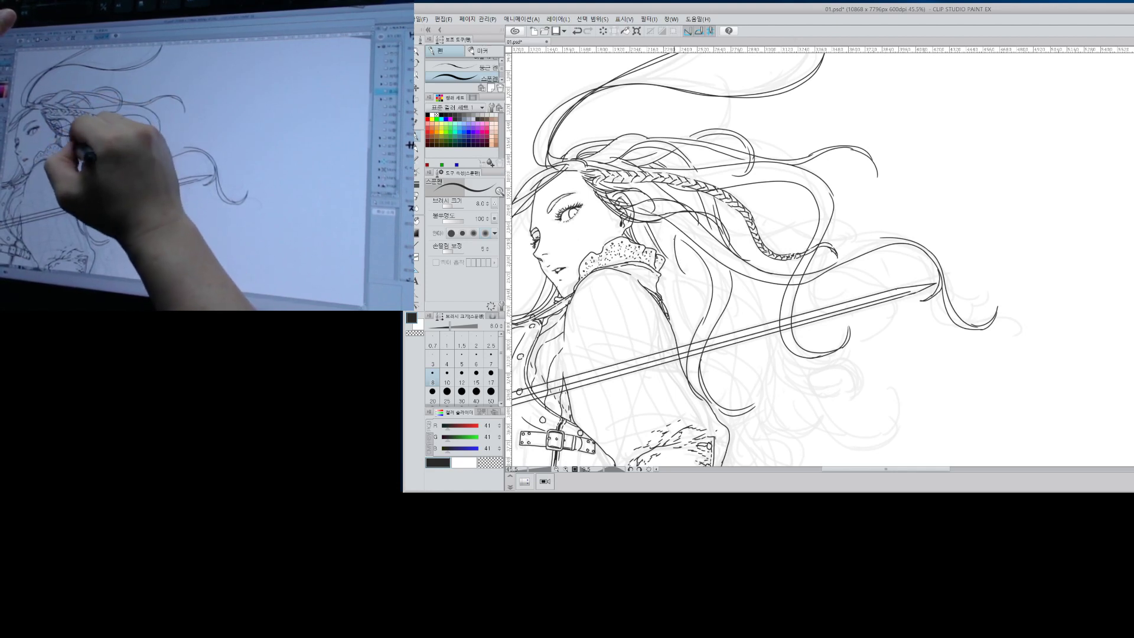
mouse_move(675, 236)
left_mouse_down()
mouse_move(681, 274)
mouse_move(706, 284)
mouse_move(709, 303)
left_mouse_up()
key("ctrl+z")
mouse_move(664, 270)
left_mouse_down()
mouse_move(734, 329)
mouse_move(719, 385)
left_mouse_up()
mouse_move(739, 332)
left_mouse_down()
mouse_move(728, 383)
mouse_move(751, 273)
left_mouse_up()
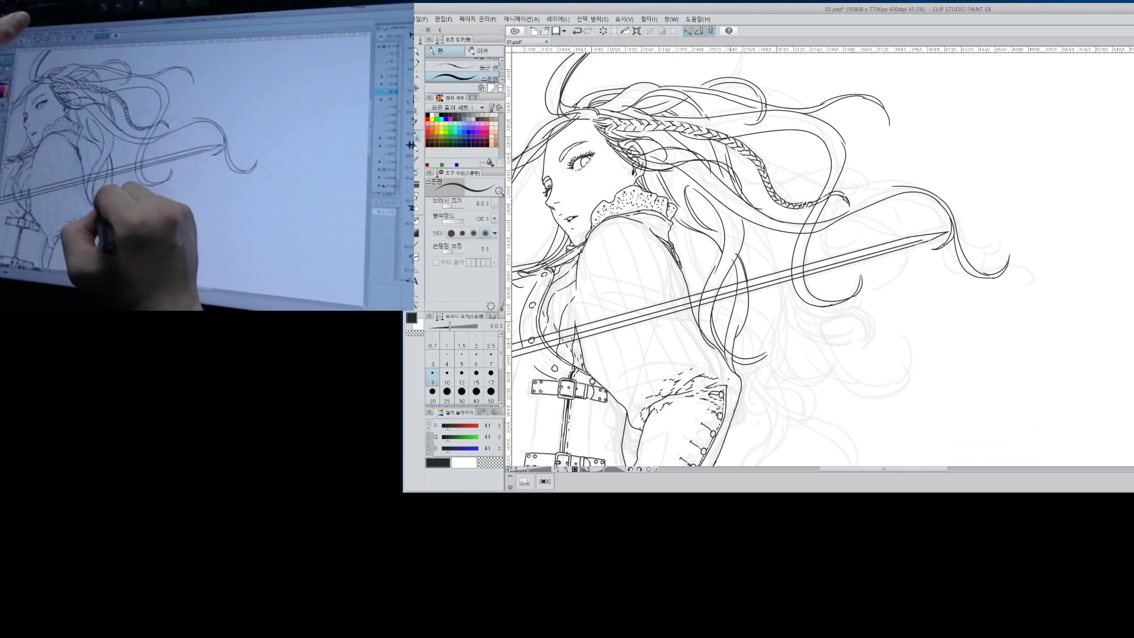
Add fine inner strands to the hair behind the shoulder and collar and just below the ear.
left_click_drag(689, 228, 710, 311)
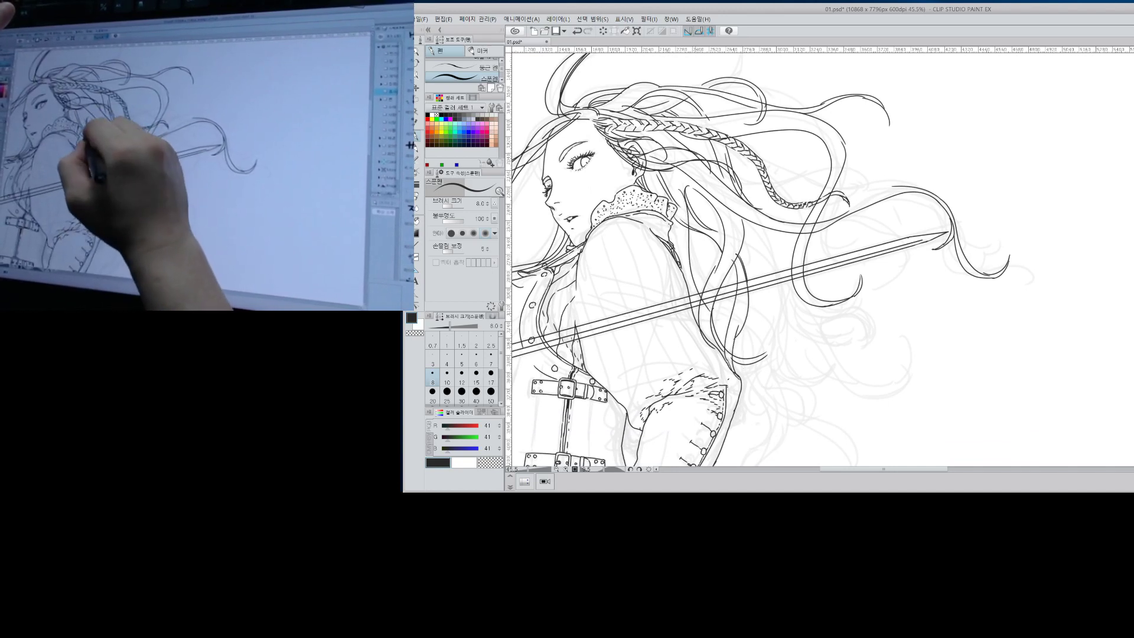
left_click_drag(671, 222, 680, 261)
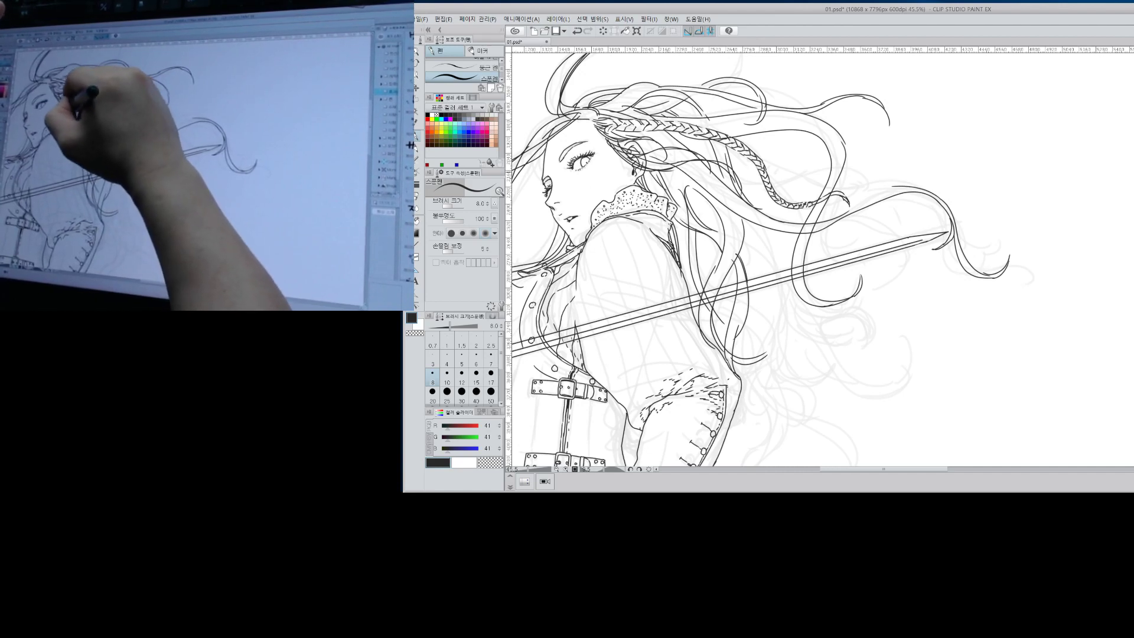
key("ctrl+z")
left_click_drag(648, 188, 667, 195)
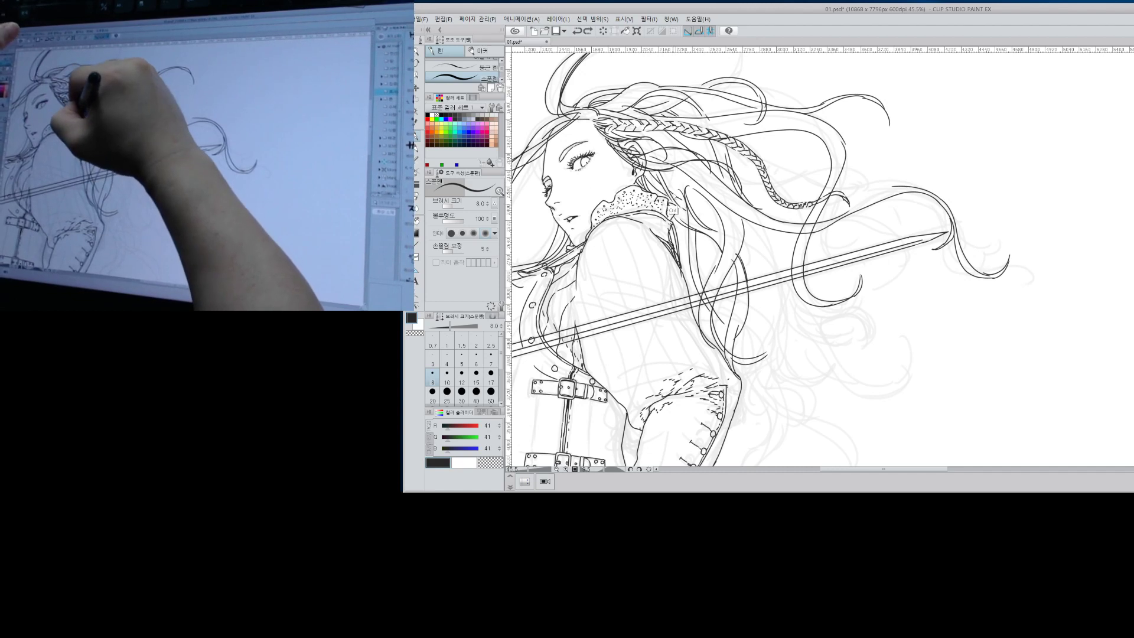
left_click_drag(661, 176, 673, 197)
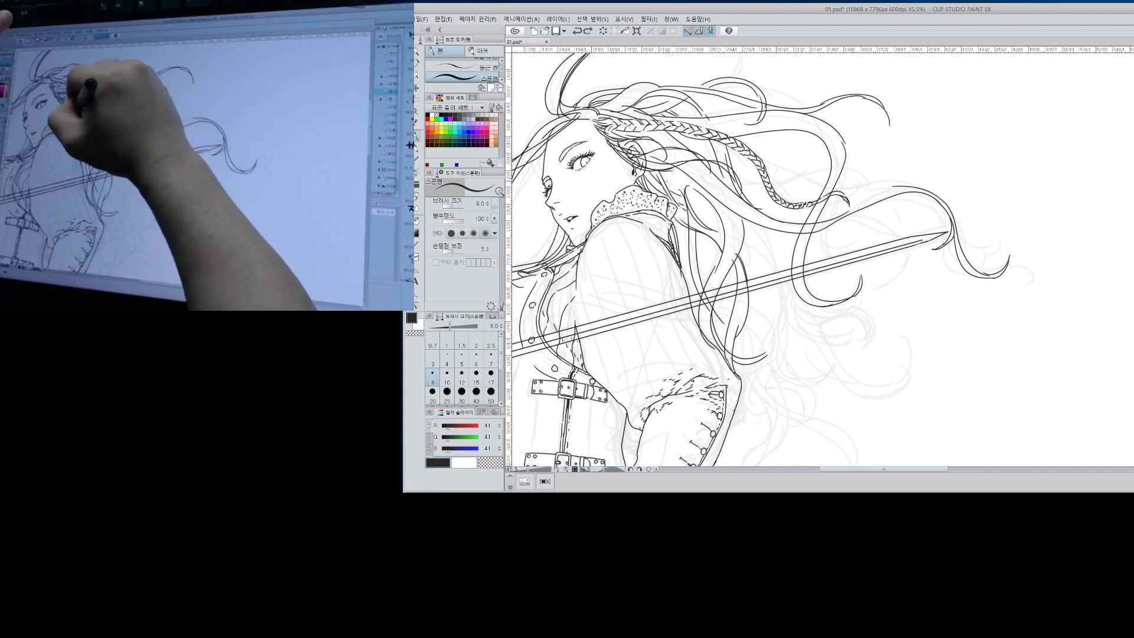
left_click_drag(647, 143, 724, 197)
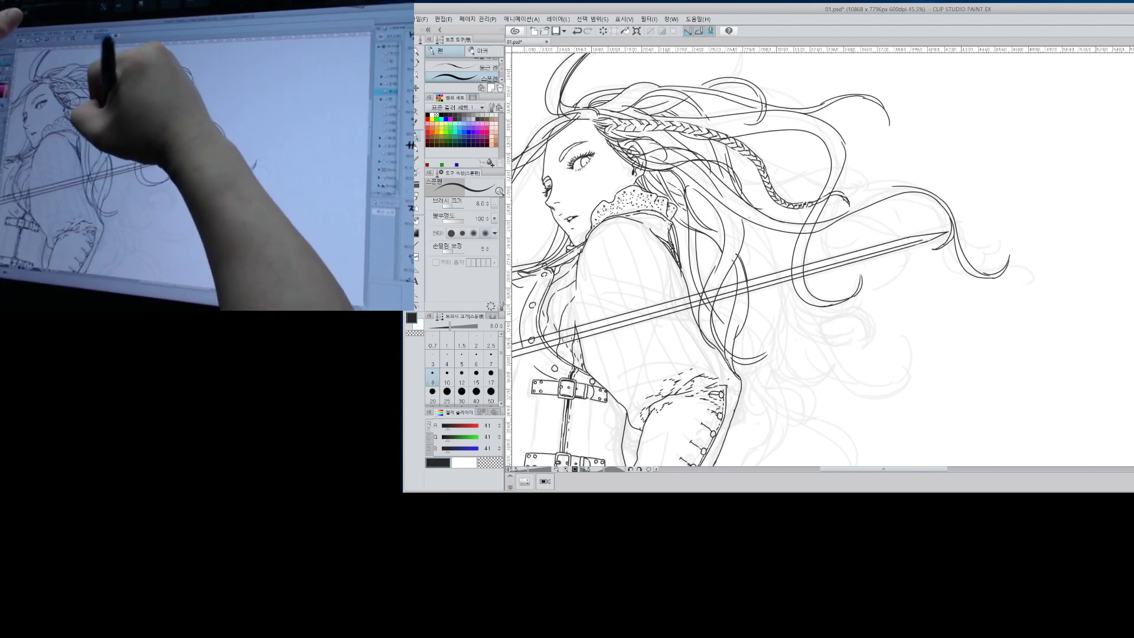
Ink a long wavy lock falling from behind the shoulder across the sword blade, with its end sweeping out below it.
key("ctrl+z")
left_click_drag(691, 140, 716, 175)
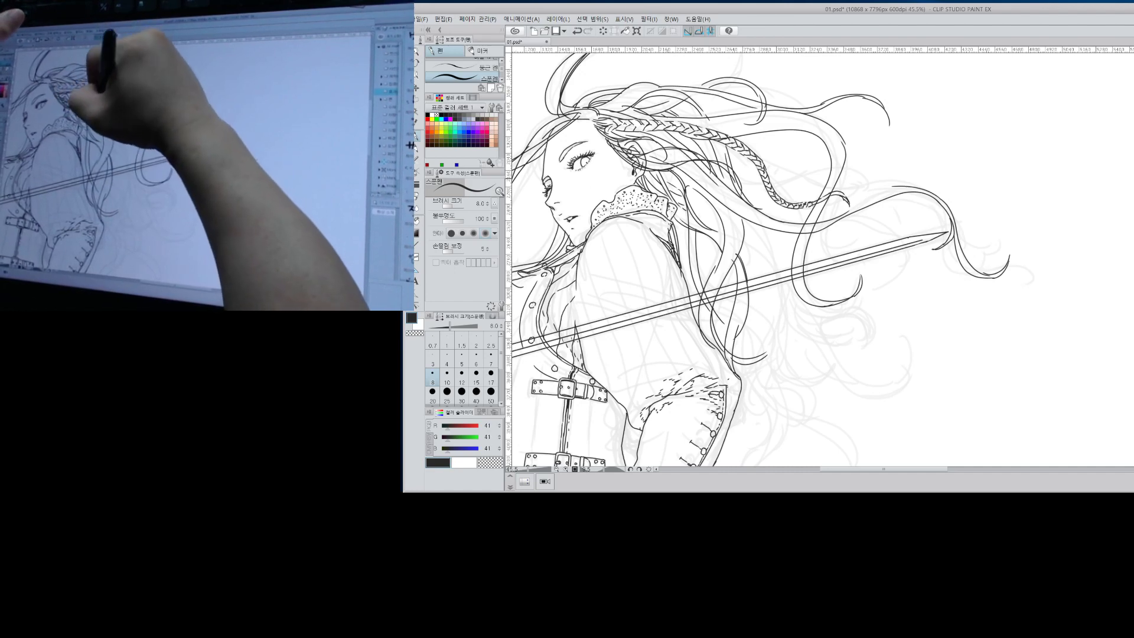
mouse_move(762, 225)
left_mouse_down()
mouse_move(783, 275)
mouse_move(800, 380)
left_mouse_up()
mouse_move(781, 272)
left_mouse_down()
mouse_move(830, 376)
mouse_move(863, 288)
left_mouse_up()
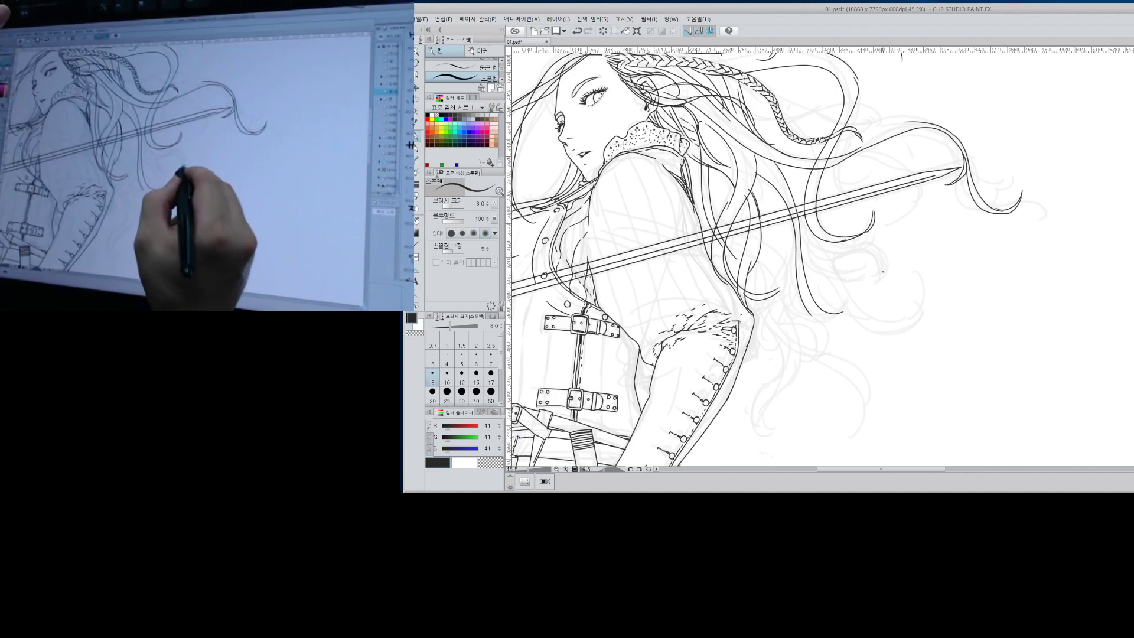
key("alt+space")
left_click(877, 277)
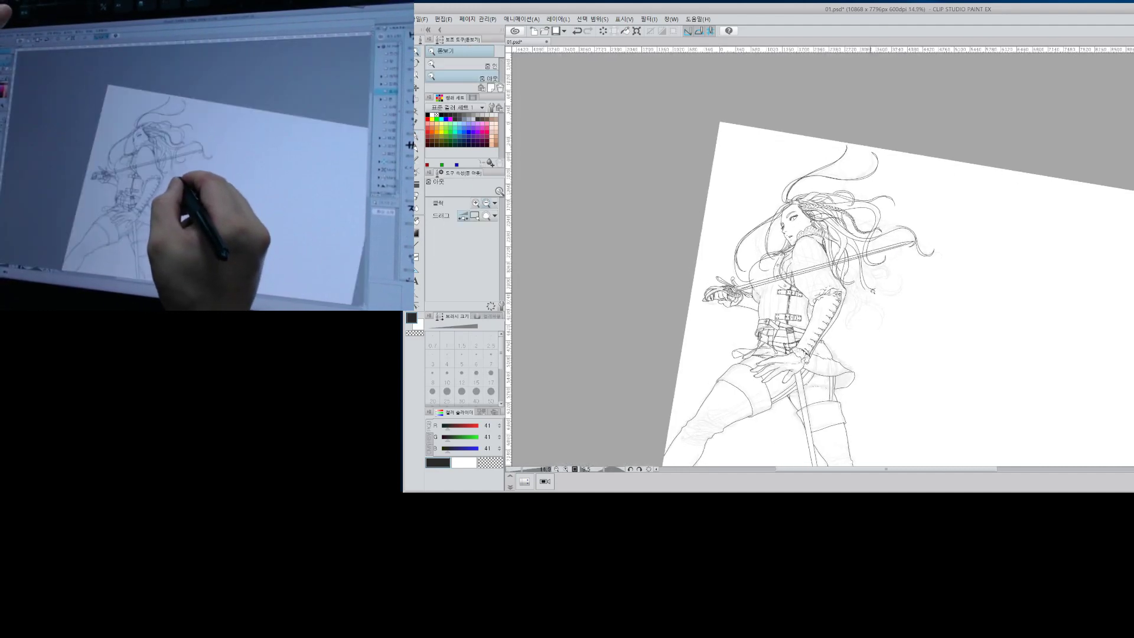
left_click_drag(944, 305, 954, 299)
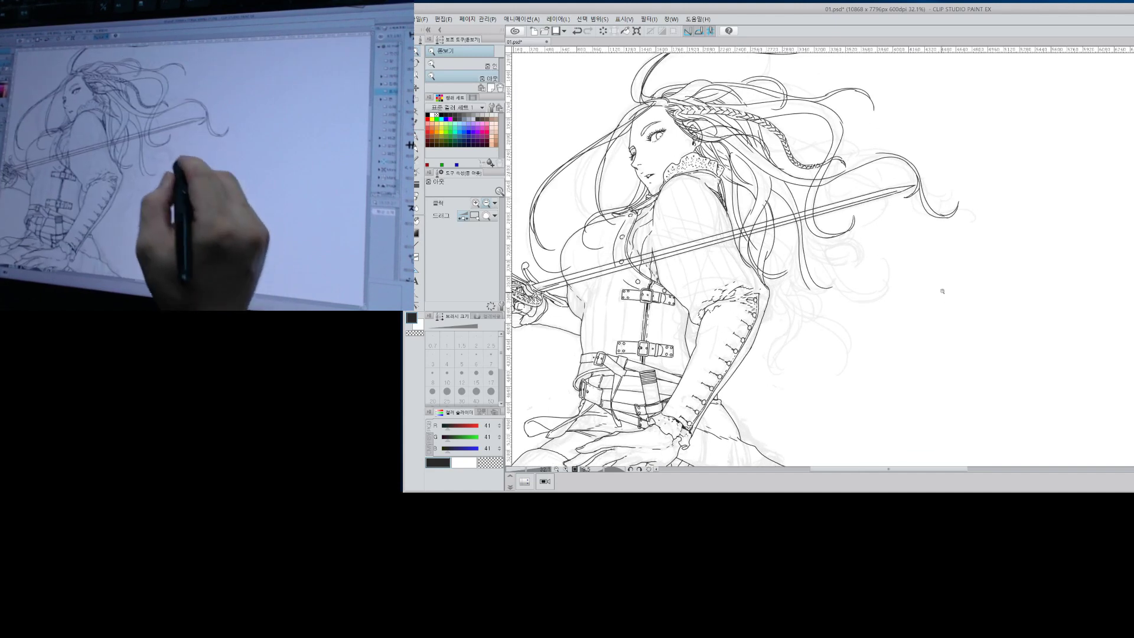
key("p")
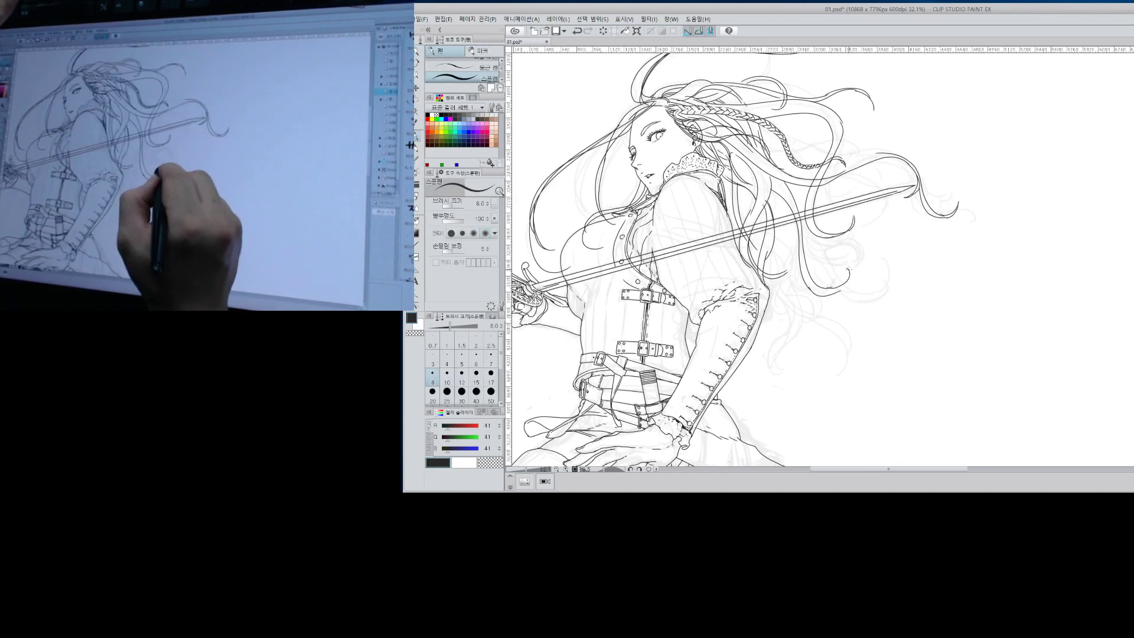
Ink the curled lock ends hanging below the sword blade behind the elbow and fill them with inner strands.
key("ctrl+z")
key("ctrl+z")
key("ctrl+z")
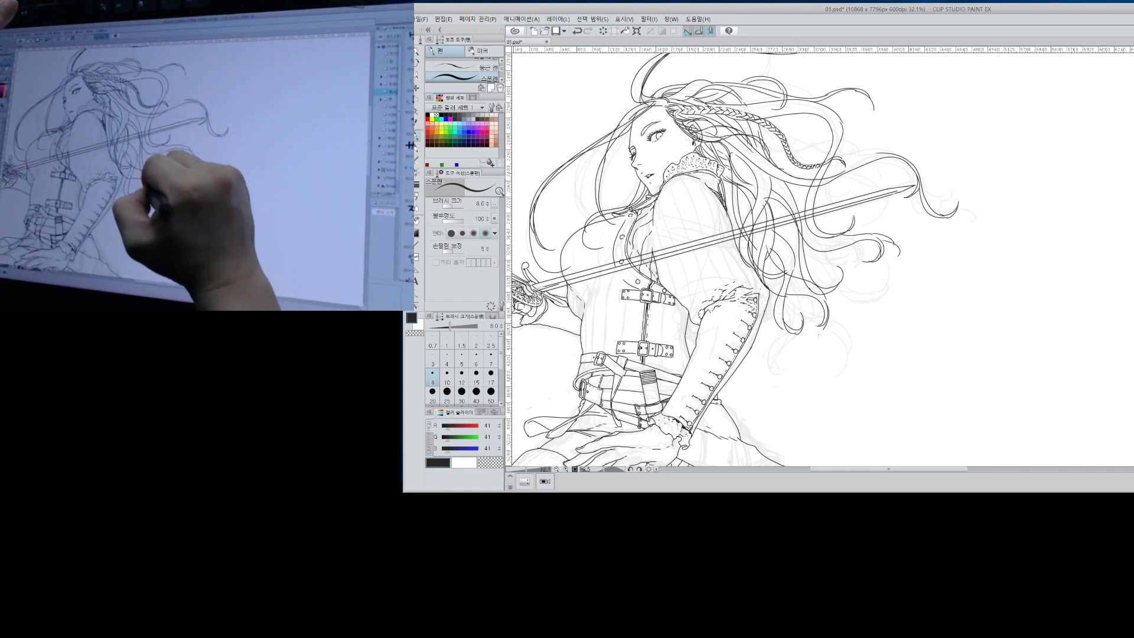
left_click_drag(789, 196, 781, 305)
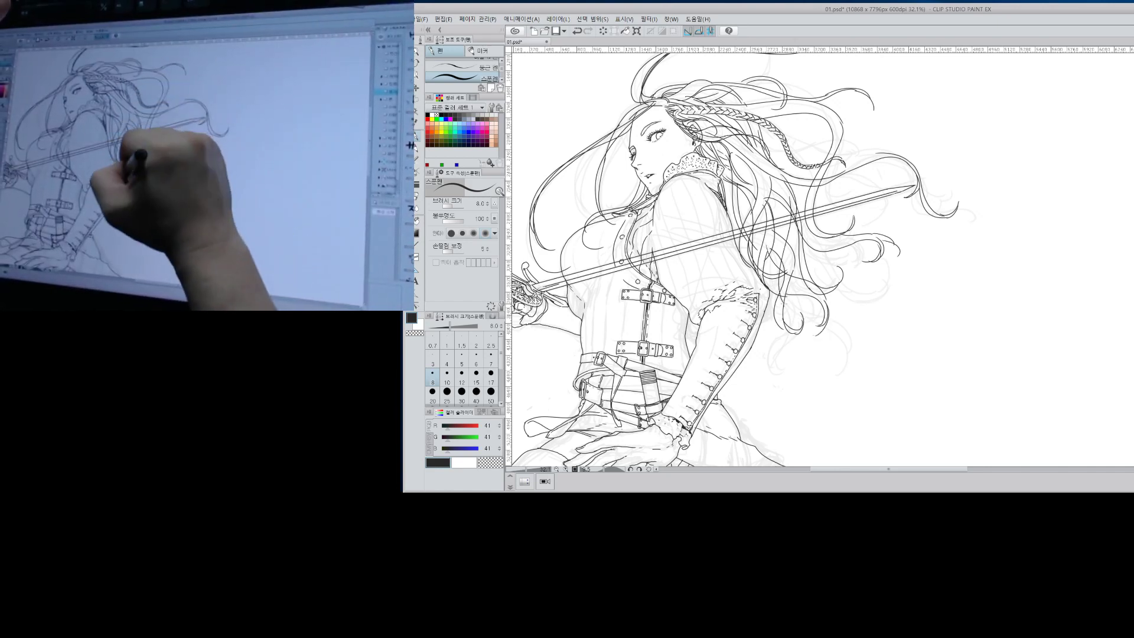
left_click_drag(784, 227, 791, 315)
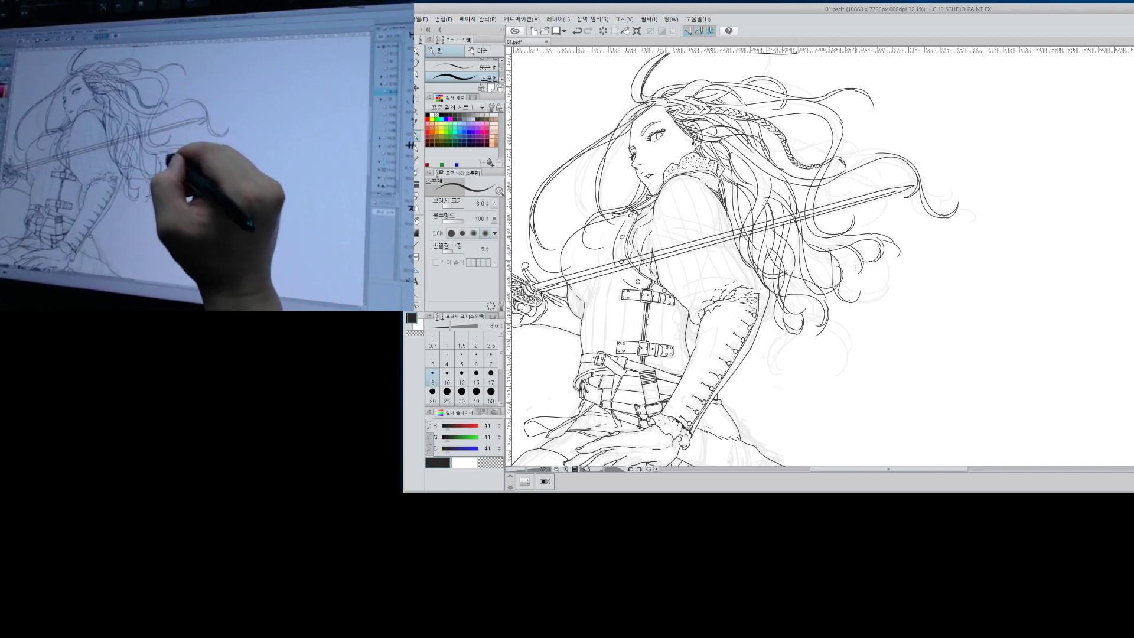
left_click_drag(772, 303, 767, 334)
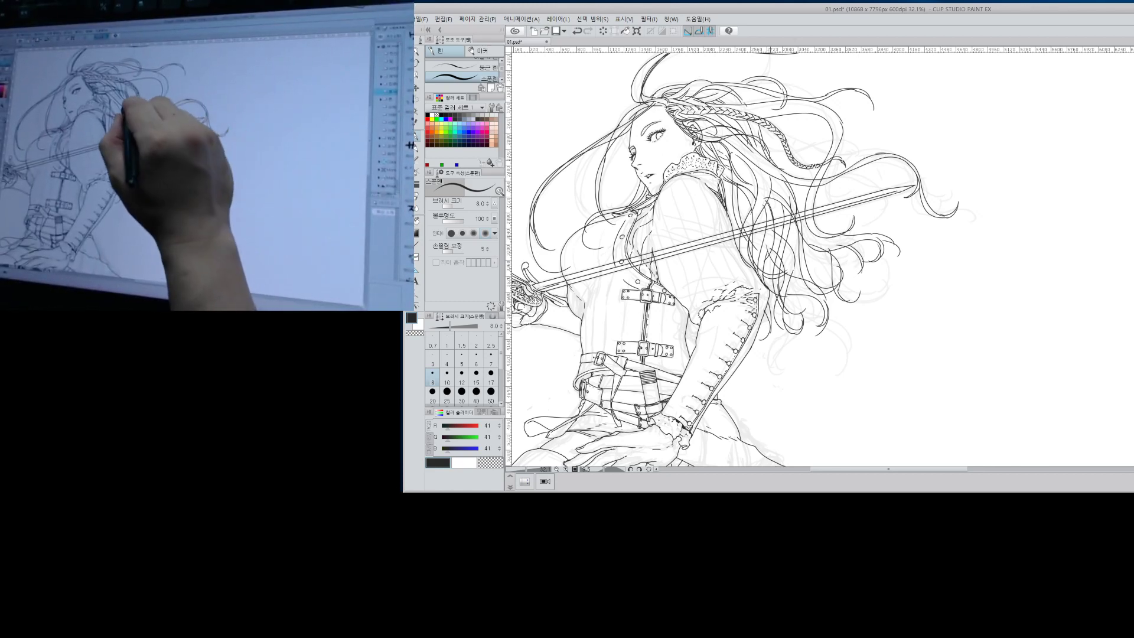
Add parallel strands to the long windblown lock that arches from behind the braid over the sword tip.
left_click_drag(771, 172, 893, 154)
left_click_drag(842, 185, 893, 154)
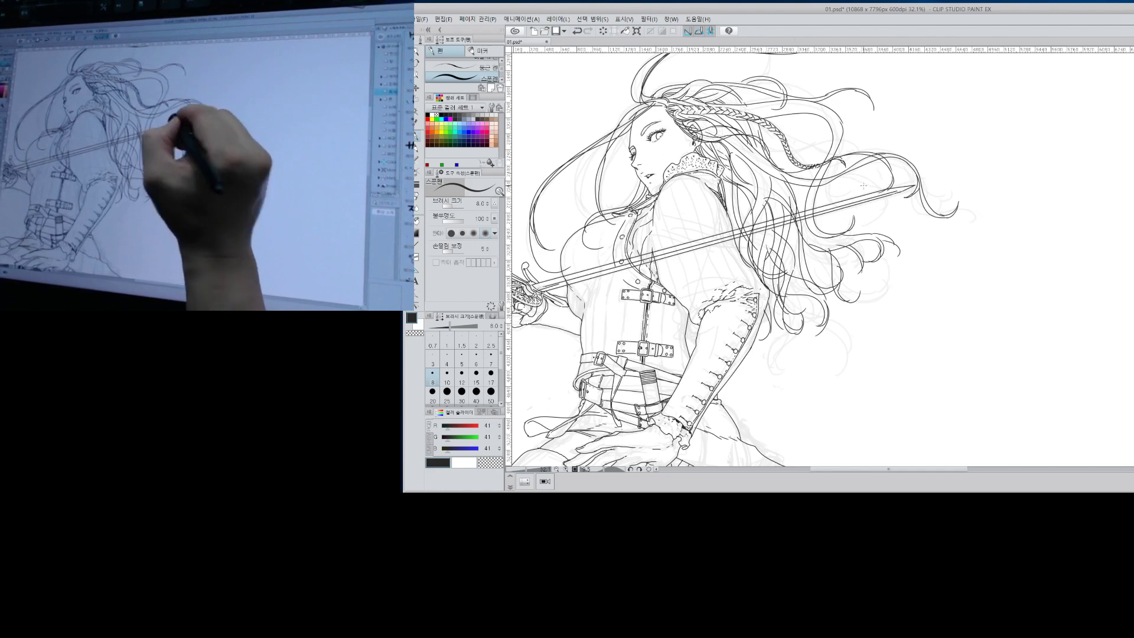
key("alt+space")
left_click_drag(945, 229, 960, 207)
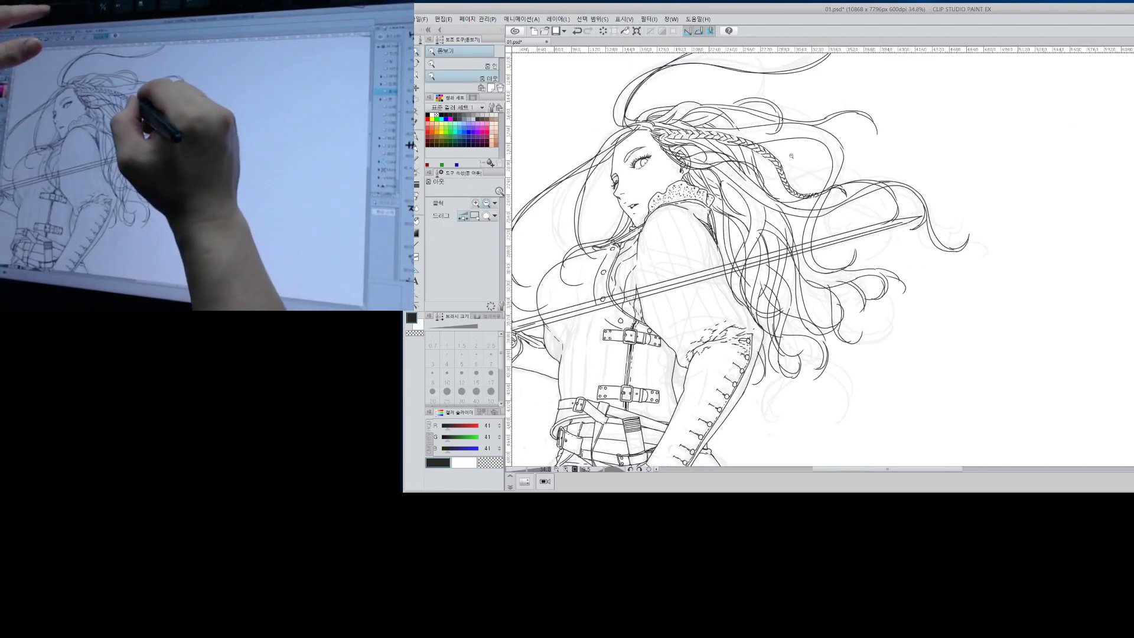
key("p")
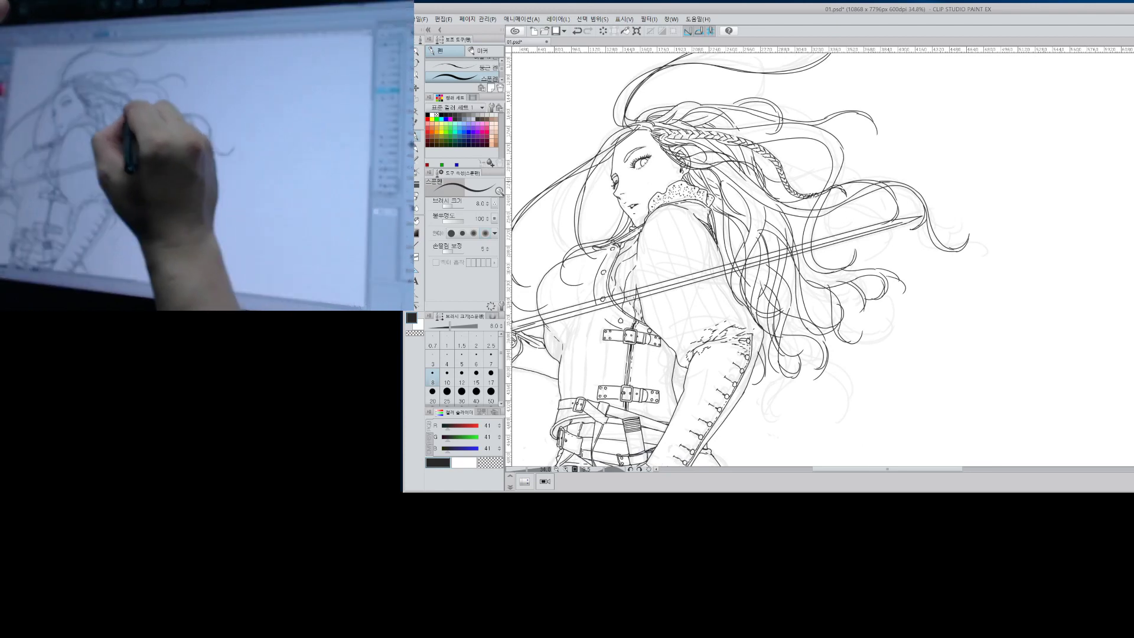
mouse_move(788, 179)
left_mouse_down()
mouse_move(847, 160)
mouse_move(872, 190)
left_mouse_up()
key("ctrl+z")
key("ctrl+z")
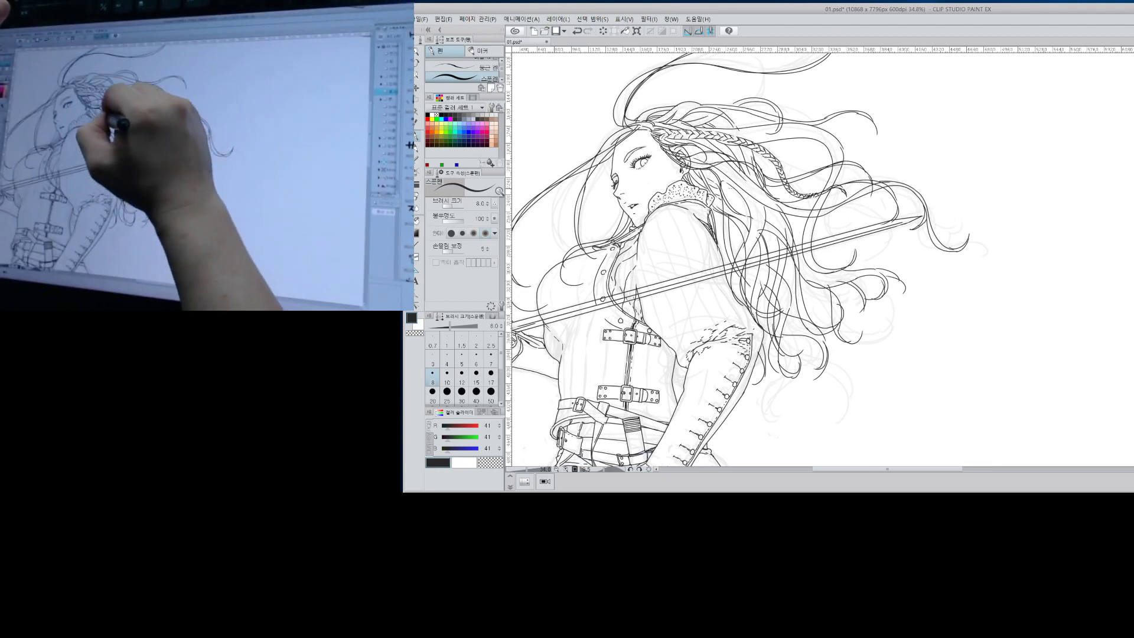
Add fine strands to the hair behind the shoulder and short ones at the crown above the start of the braid.
left_click_drag(738, 208, 723, 263)
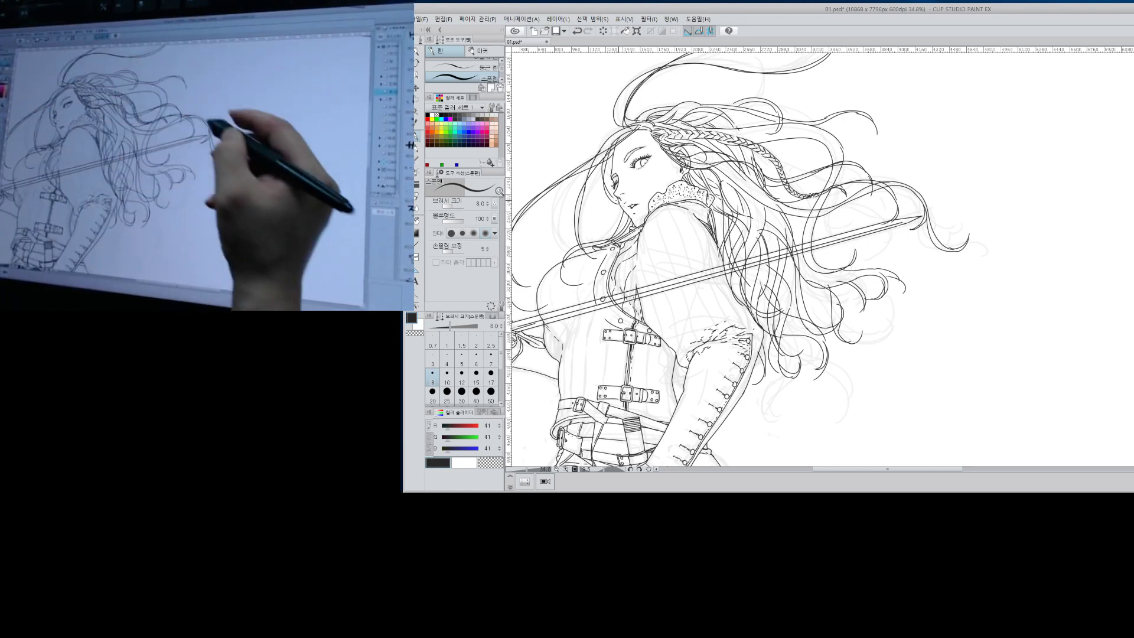
left_click_drag(637, 126, 653, 123)
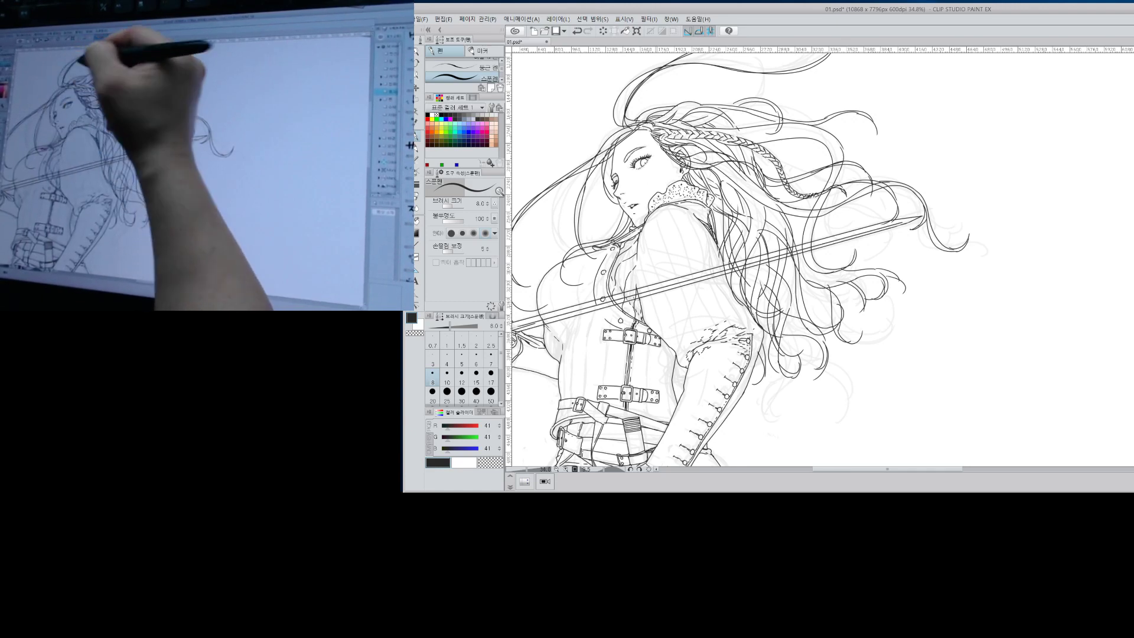
key("ctrl+z")
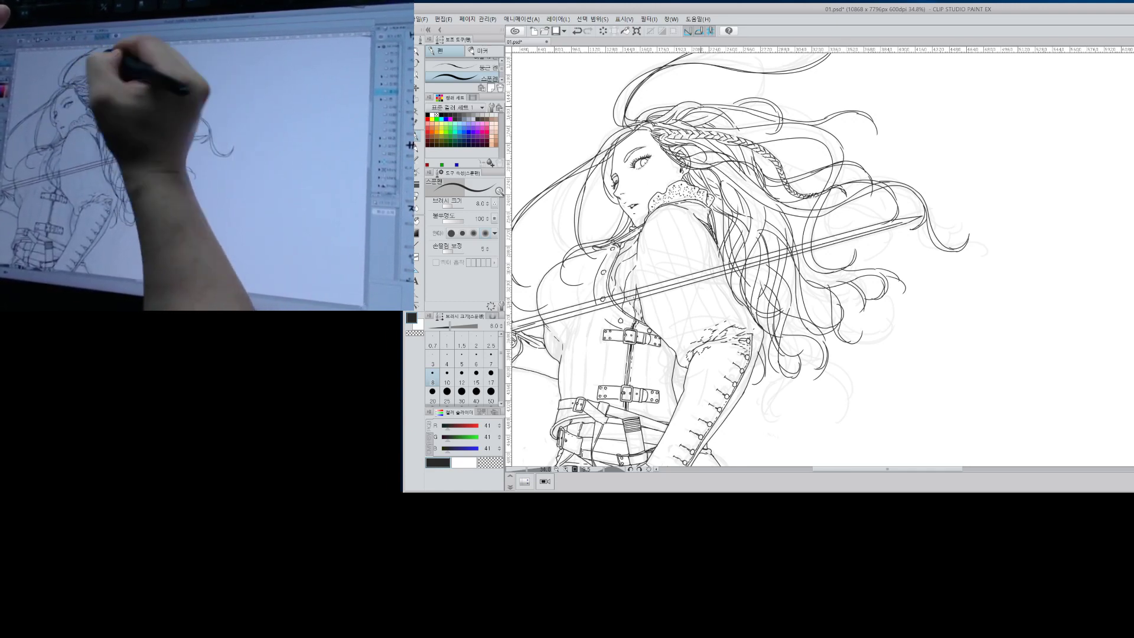
left_click_drag(699, 129, 710, 136)
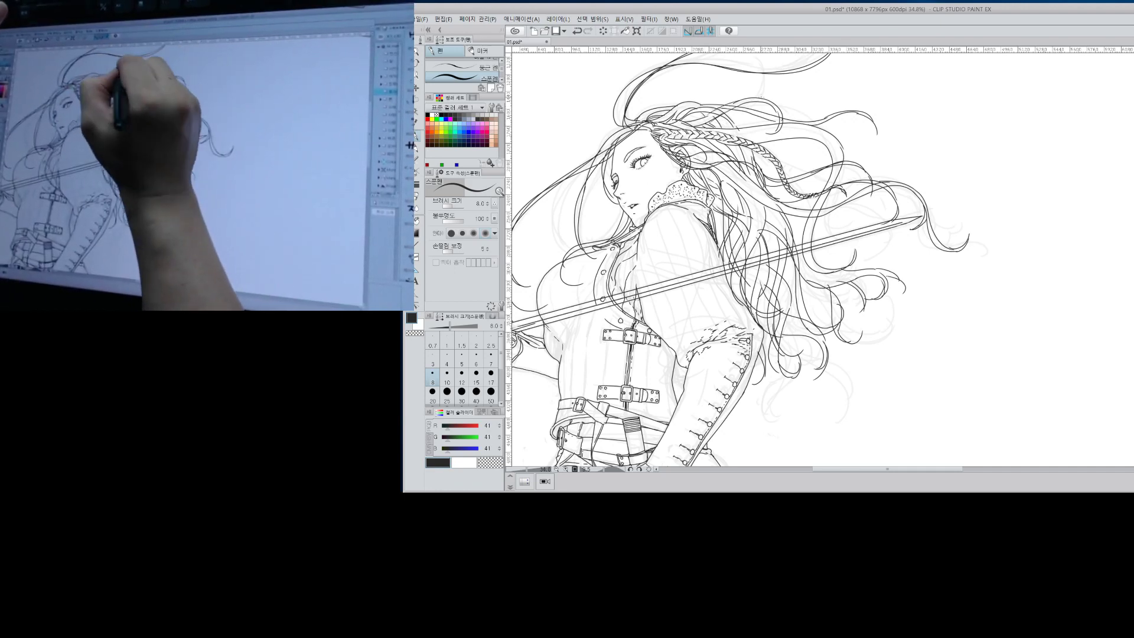
Ink a curling inner strand in the upper windblown lock and a fine strand sweeping from the crown above the braid.
left_click_drag(843, 148, 843, 243)
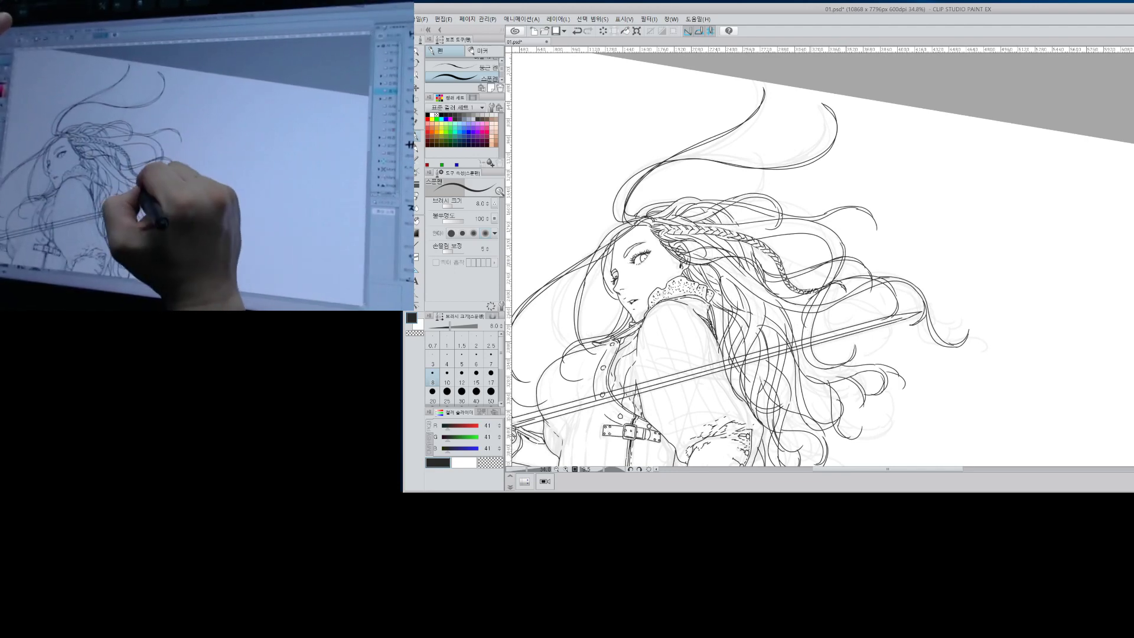
left_click_drag(838, 290, 867, 345)
mouse_move(700, 271)
left_mouse_down()
mouse_move(768, 246)
mouse_move(822, 197)
left_mouse_up()
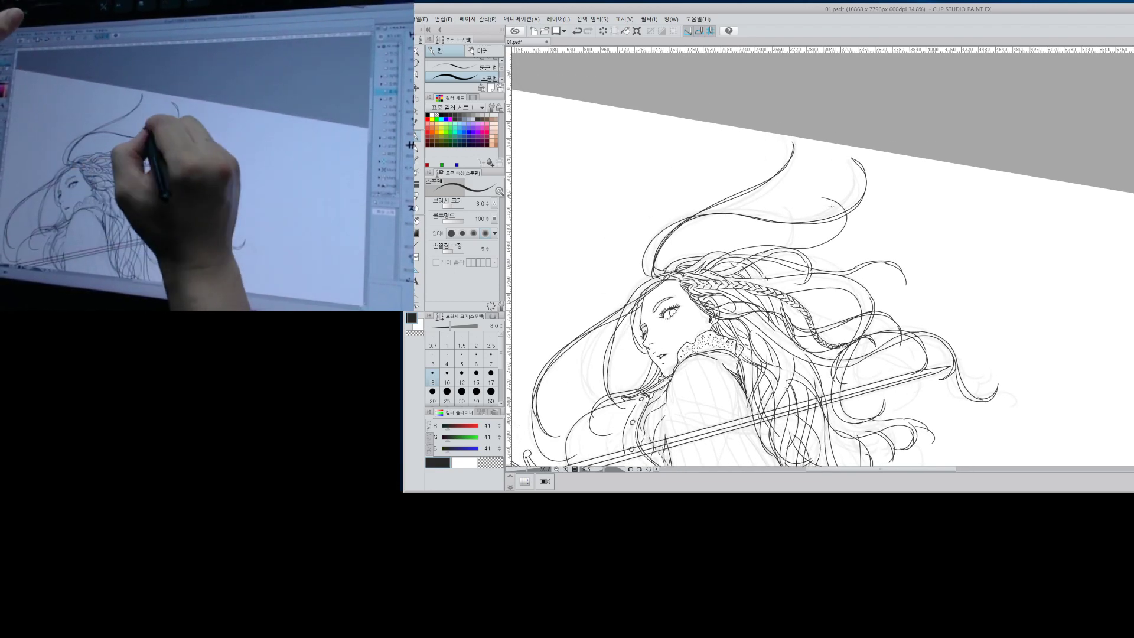
left_click_drag(834, 237, 717, 293)
key("alt+space")
mouse_move(967, 302)
left_mouse_down()
mouse_move(945, 303)
mouse_move(1004, 297)
left_mouse_up()
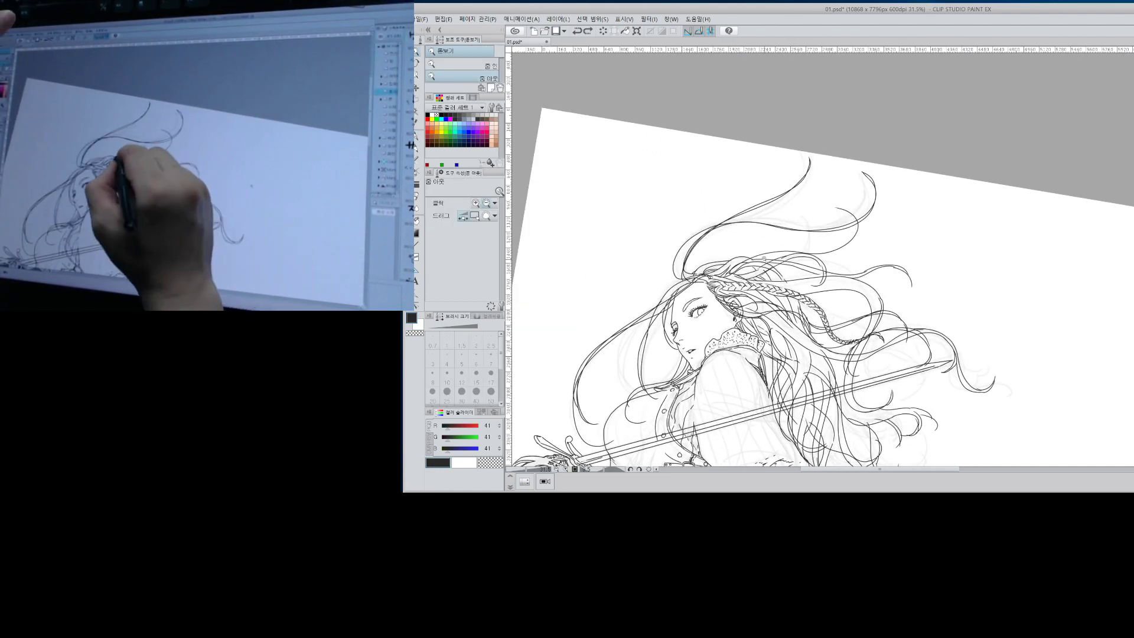
left_click_drag(744, 266, 835, 251)
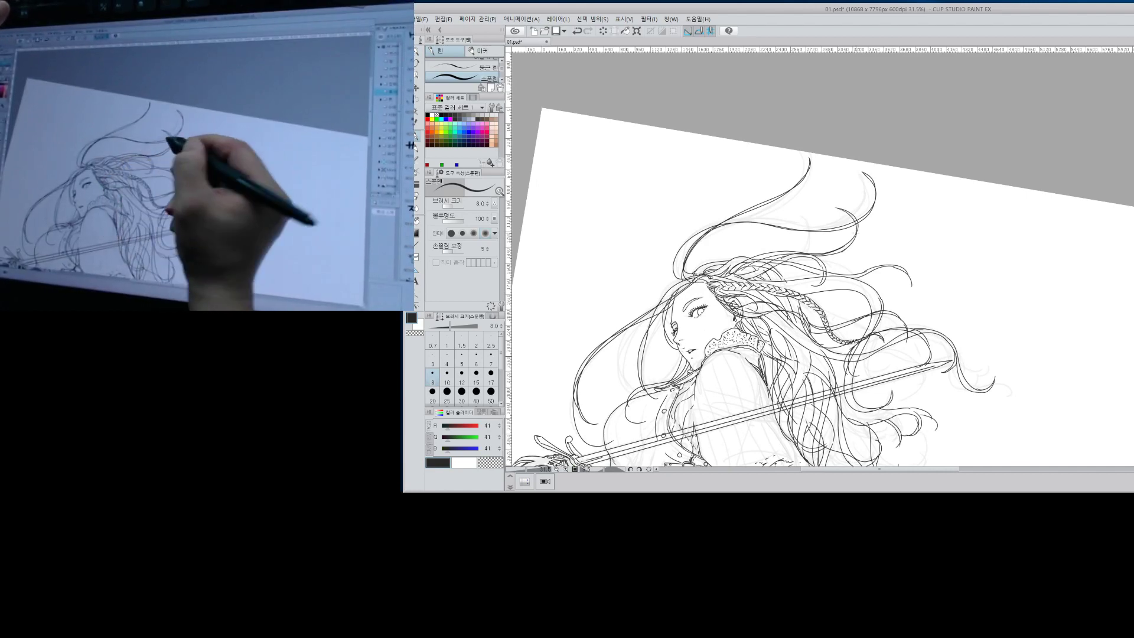
Examine the whole figure and the inked hair around the face at several magnifications.
key("alt+space")
left_click_drag(896, 229, 870, 243)
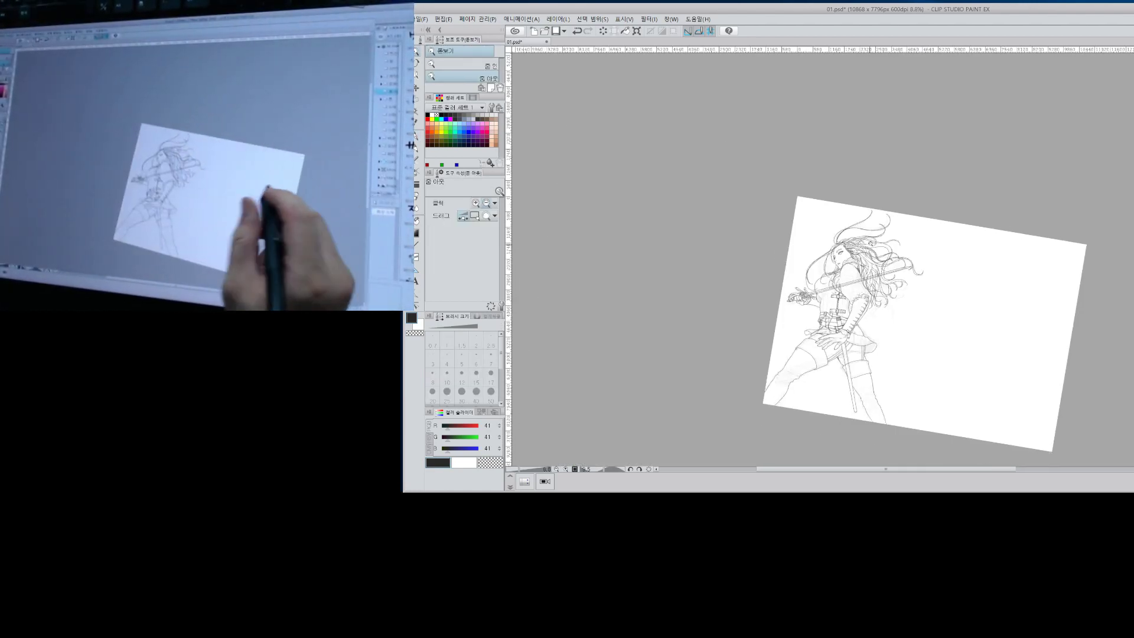
left_click_drag(905, 289, 932, 287)
left_click_drag(809, 241, 887, 299)
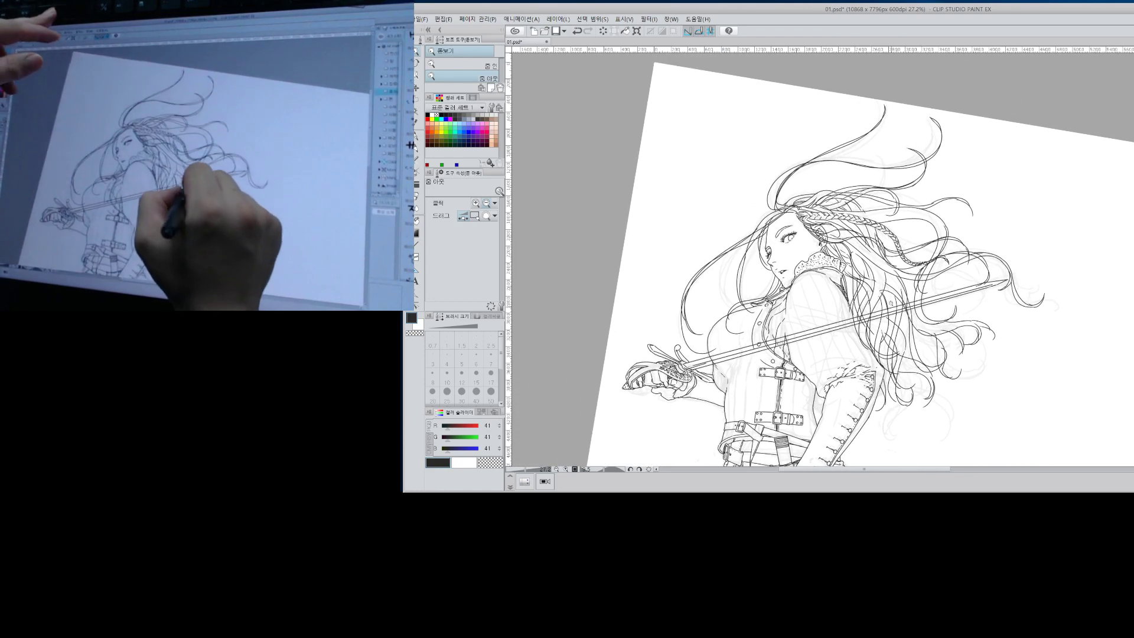
left_click_drag(828, 241, 919, 316)
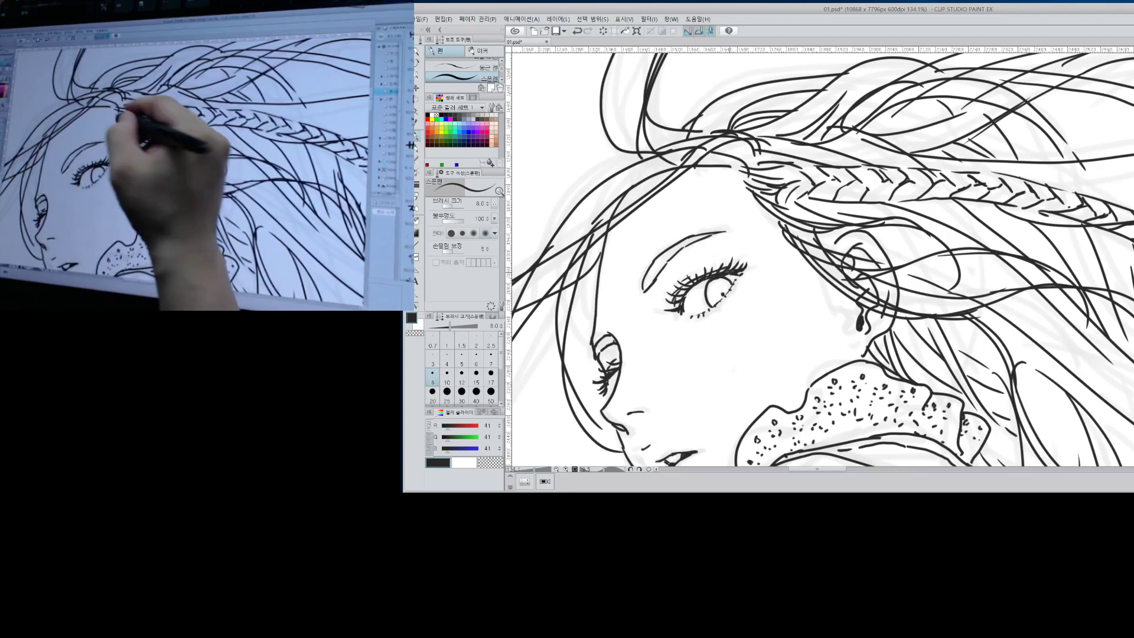
left_click_drag(919, 214, 856, 214)
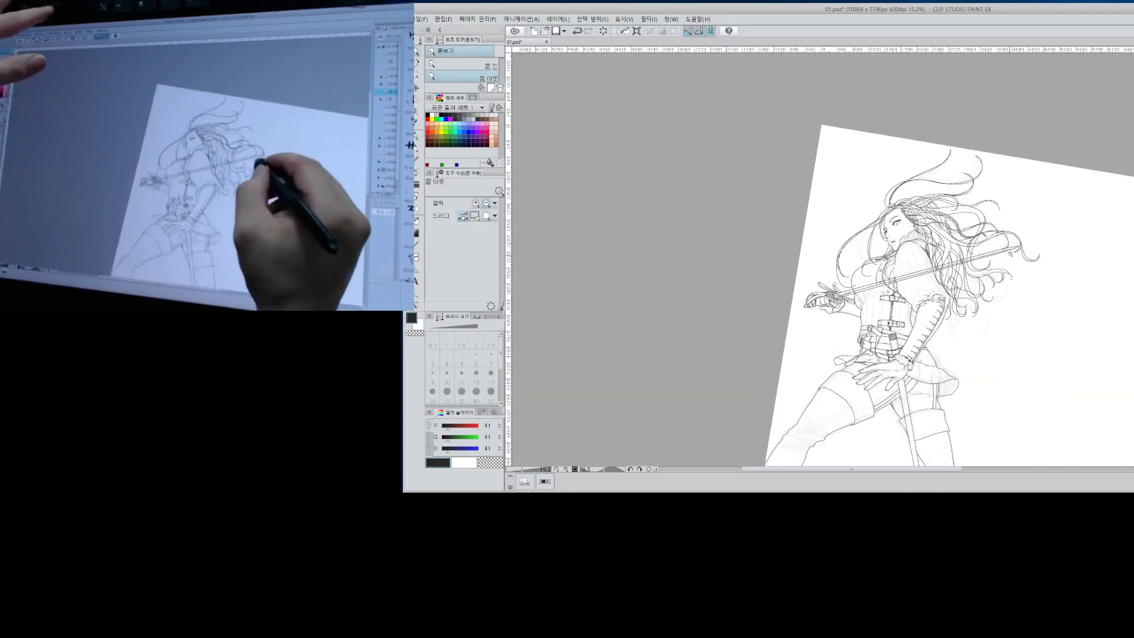
left_click_drag(1007, 254, 1036, 254)
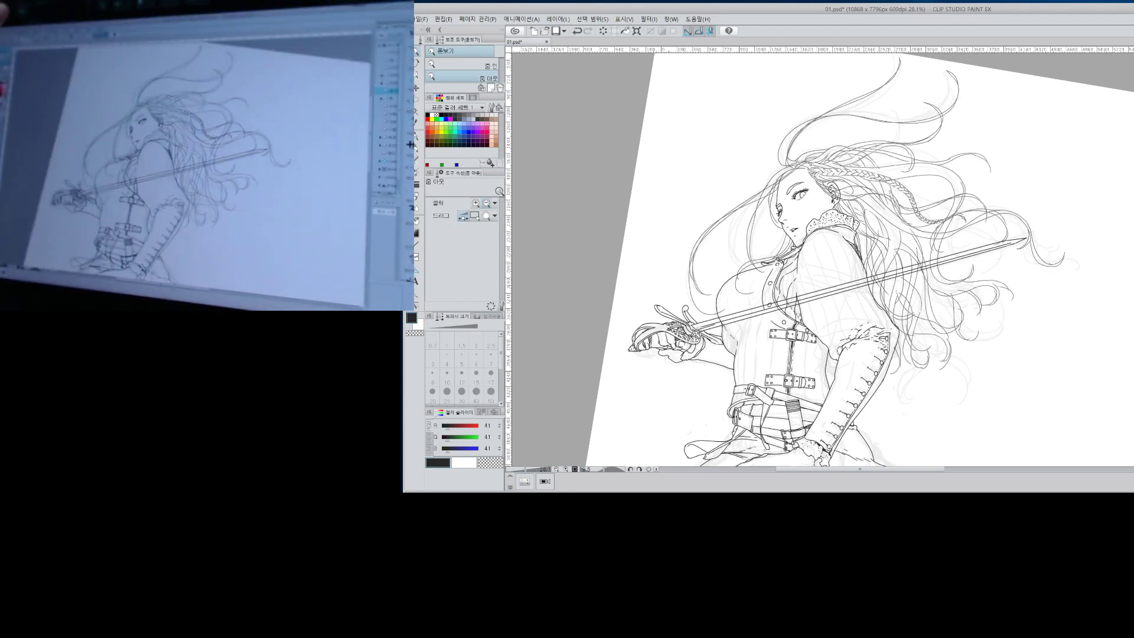
Erase the hair strand ends that overlap the chest, using the eraser at size 50.
left_click_drag(736, 275, 853, 283)
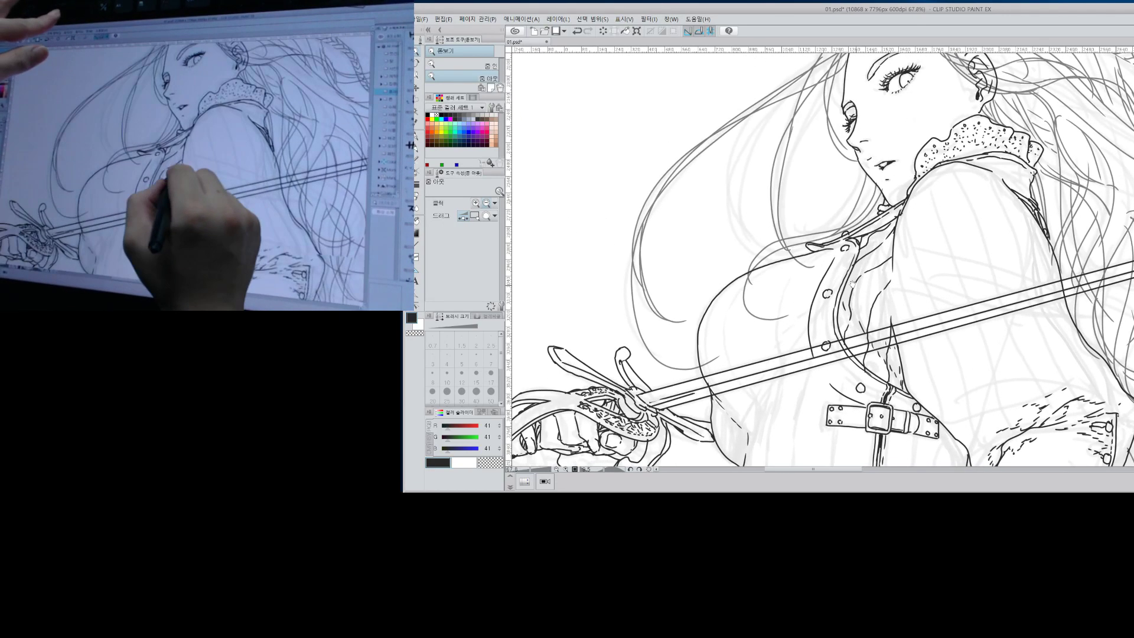
key("e")
mouse_move(756, 276)
left_mouse_down()
mouse_move(751, 315)
mouse_move(787, 316)
left_mouse_up()
left_click_drag(798, 268, 807, 262)
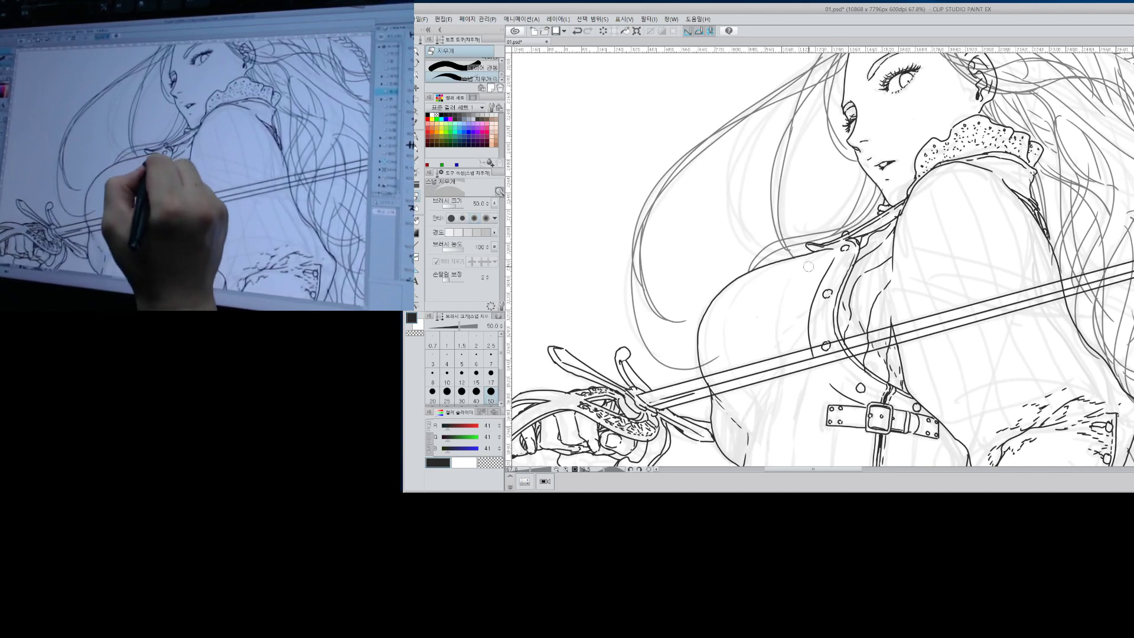
left_click_drag(719, 356, 707, 364)
left_click_drag(795, 284, 832, 351)
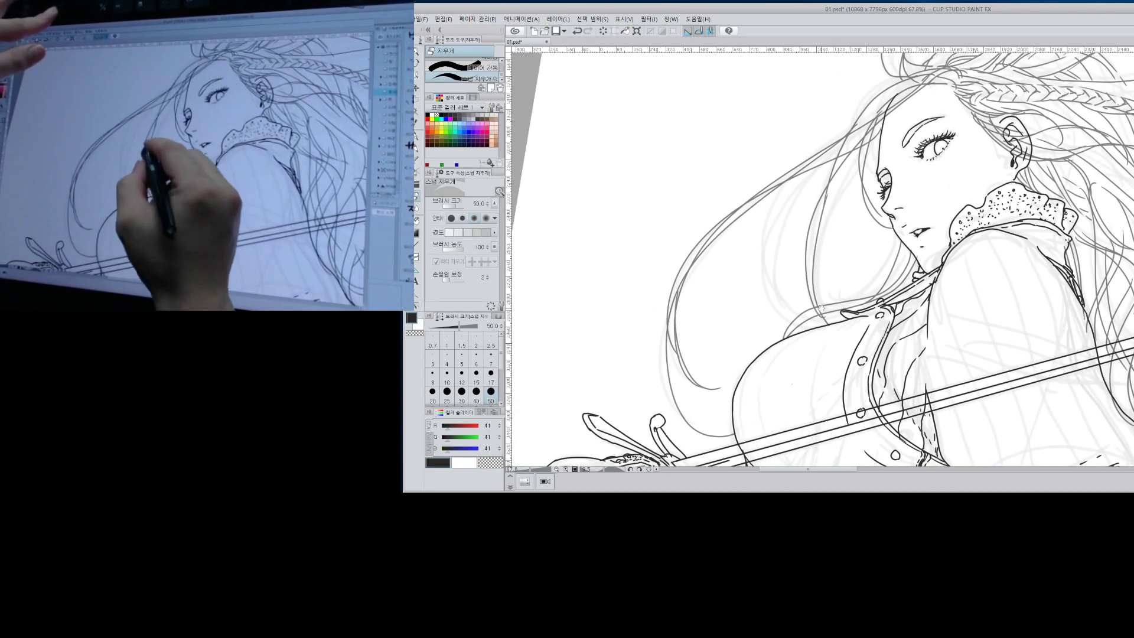
Reduce the eraser size to 15, clean up overlapping hair lines around the ear, face and crown, and return to the pen.
left_click_drag(933, 195, 894, 255)
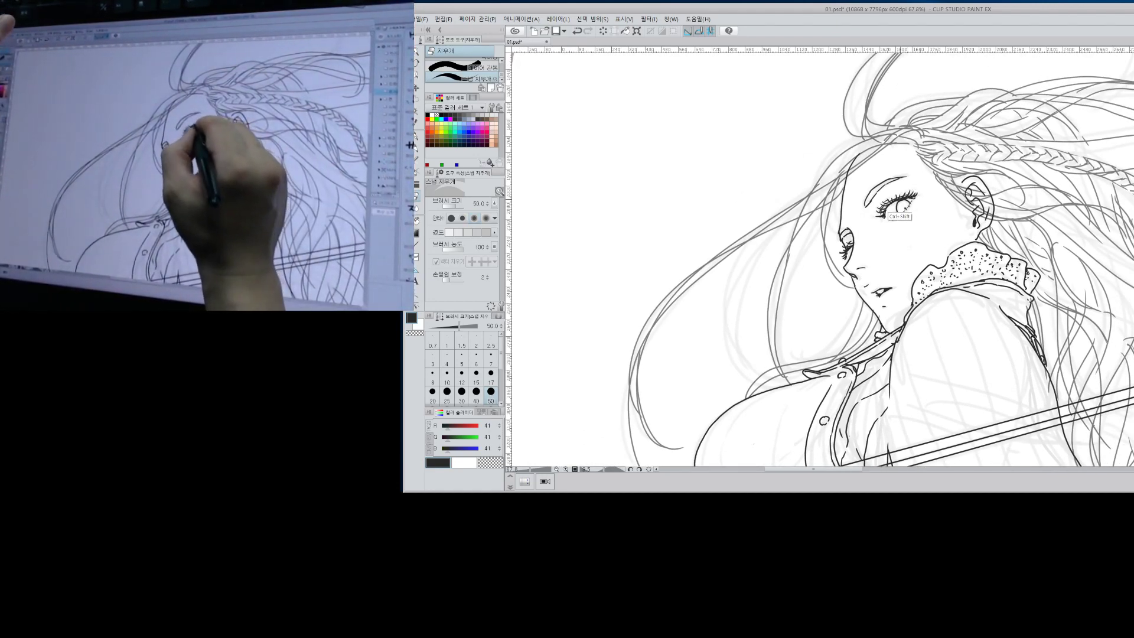
key("[")
key("bracketleft")
key("bracketleft")
key("bracketleft")
key("bracketleft")
key("bracketleft")
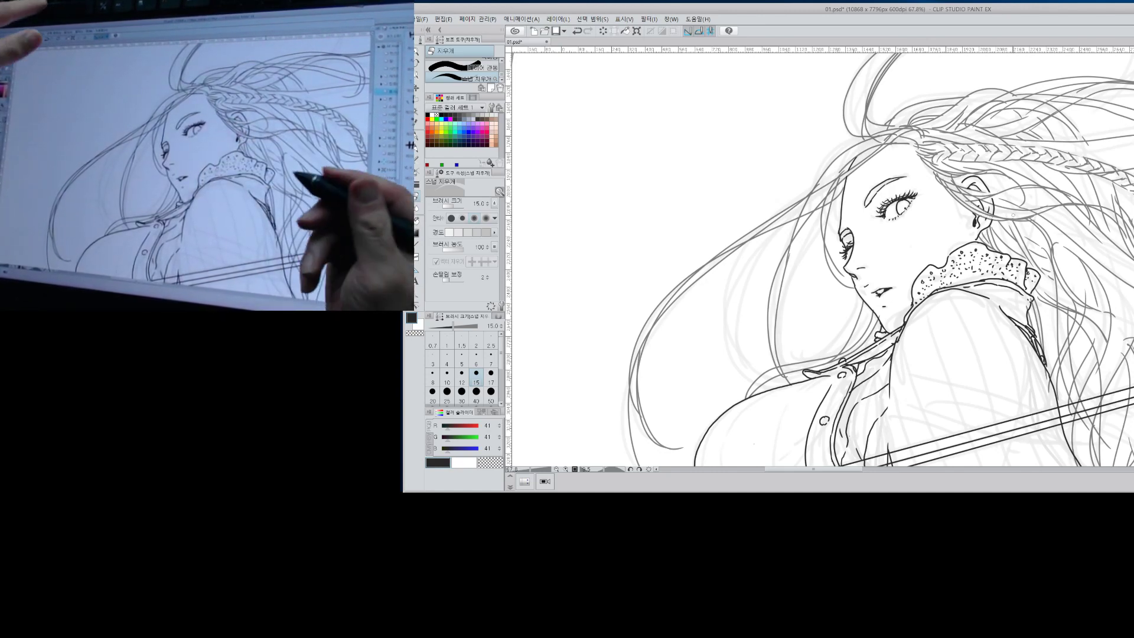
left_click_drag(946, 392, 963, 313)
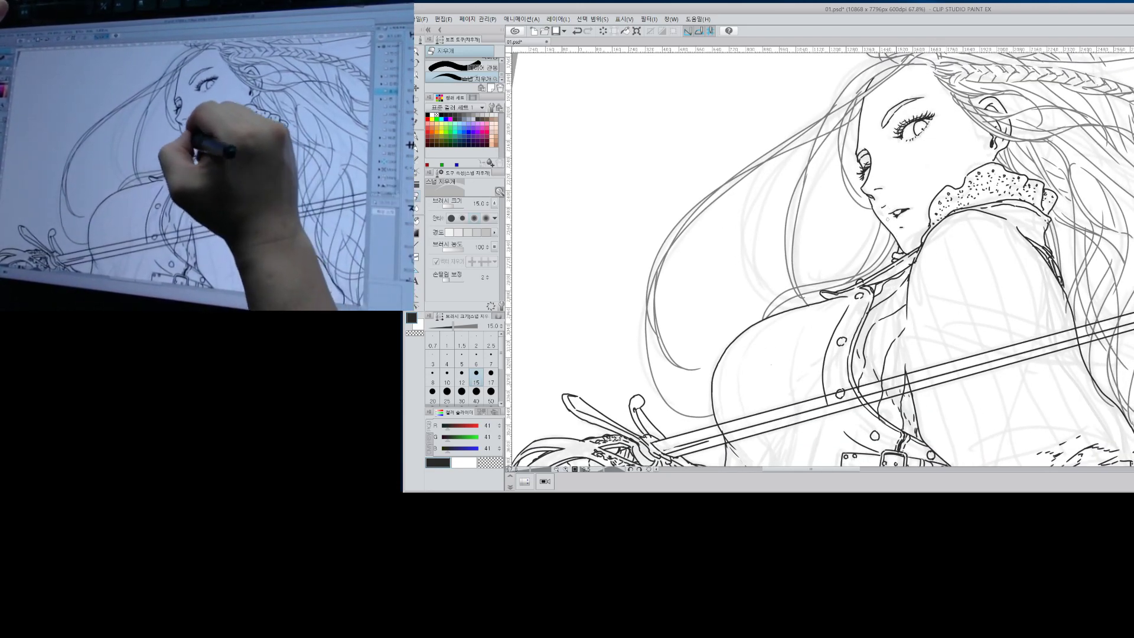
left_click_drag(879, 102, 847, 208)
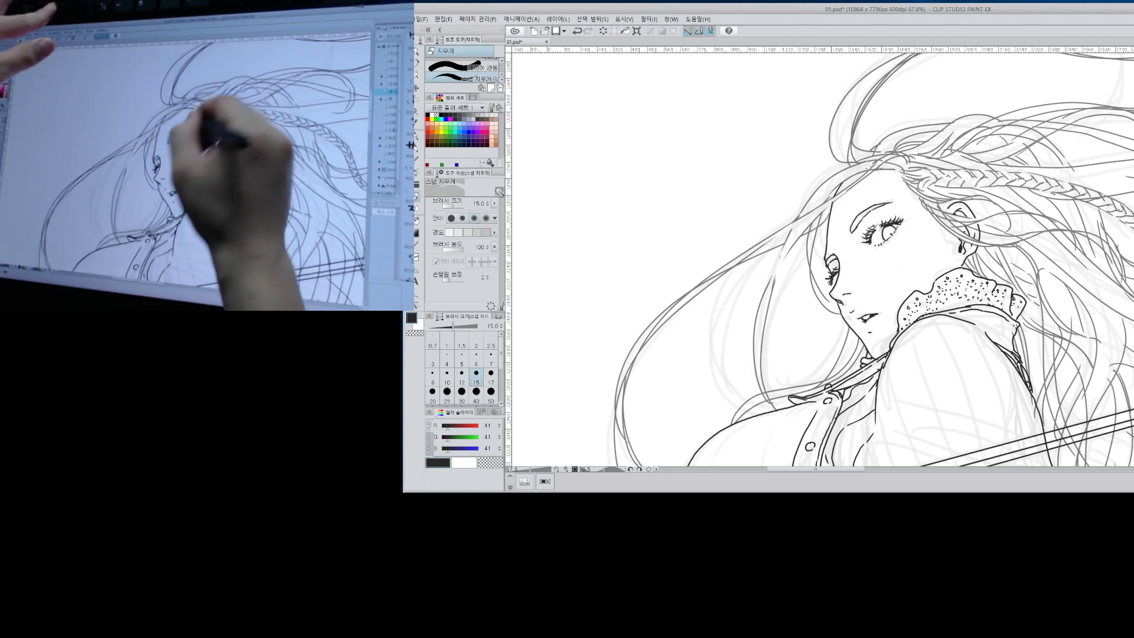
left_click_drag(876, 194, 843, 267)
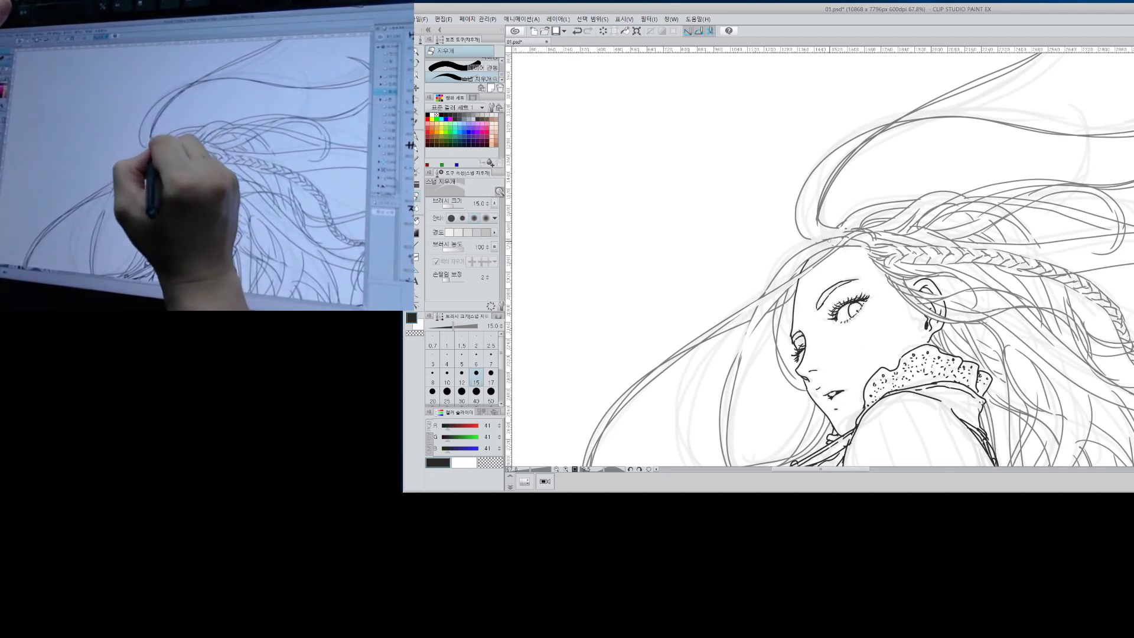
key("p")
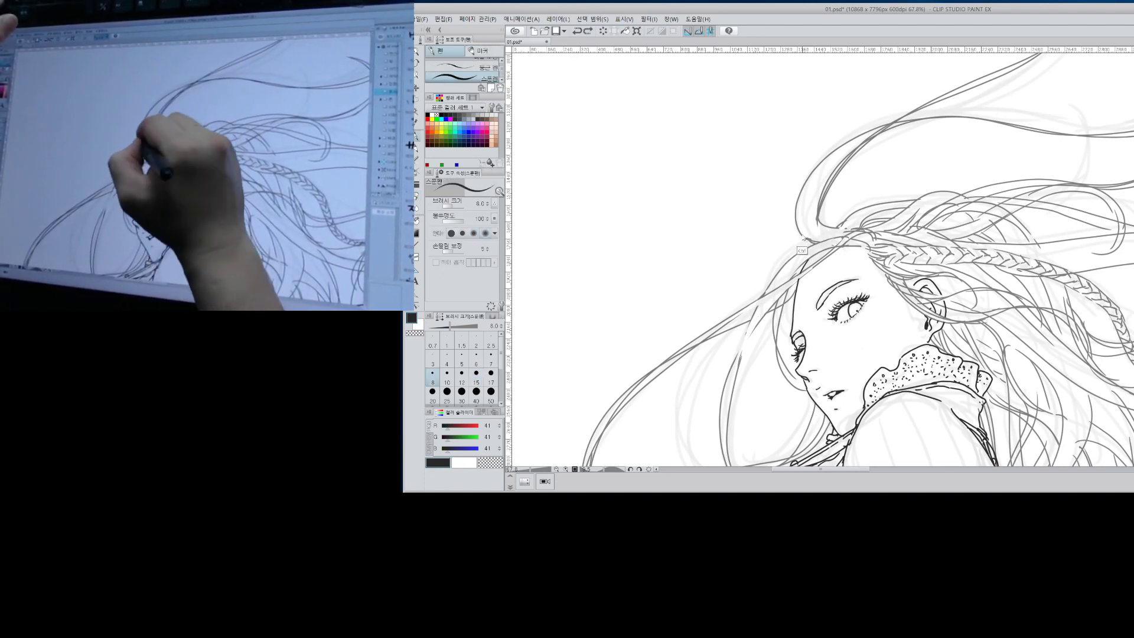
Ink a short hair strand at the crown and clean up the long uppermost windblown strand with the eraser at size 17.
left_click_drag(824, 208, 878, 201)
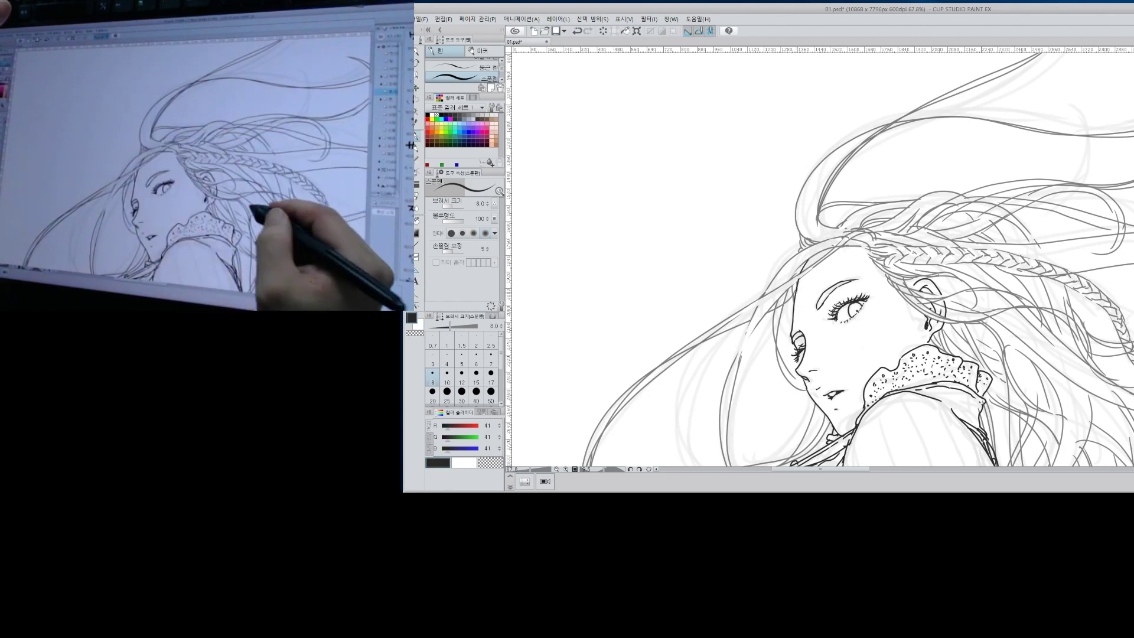
key("e")
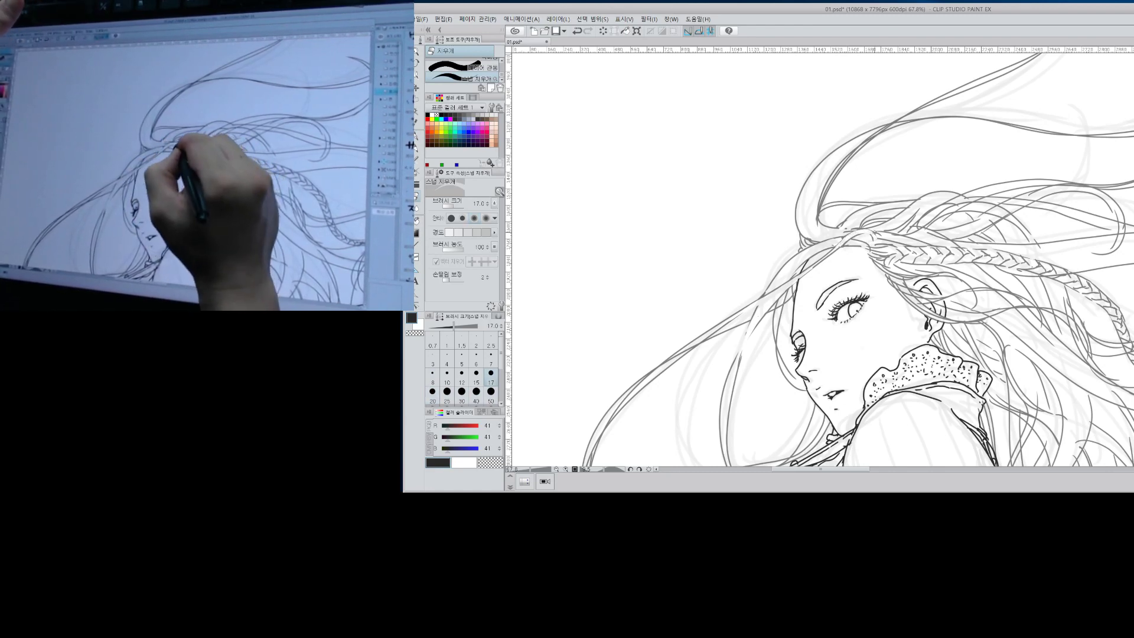
mouse_move(904, 148)
left_mouse_down()
mouse_move(855, 218)
mouse_move(852, 195)
left_mouse_up()
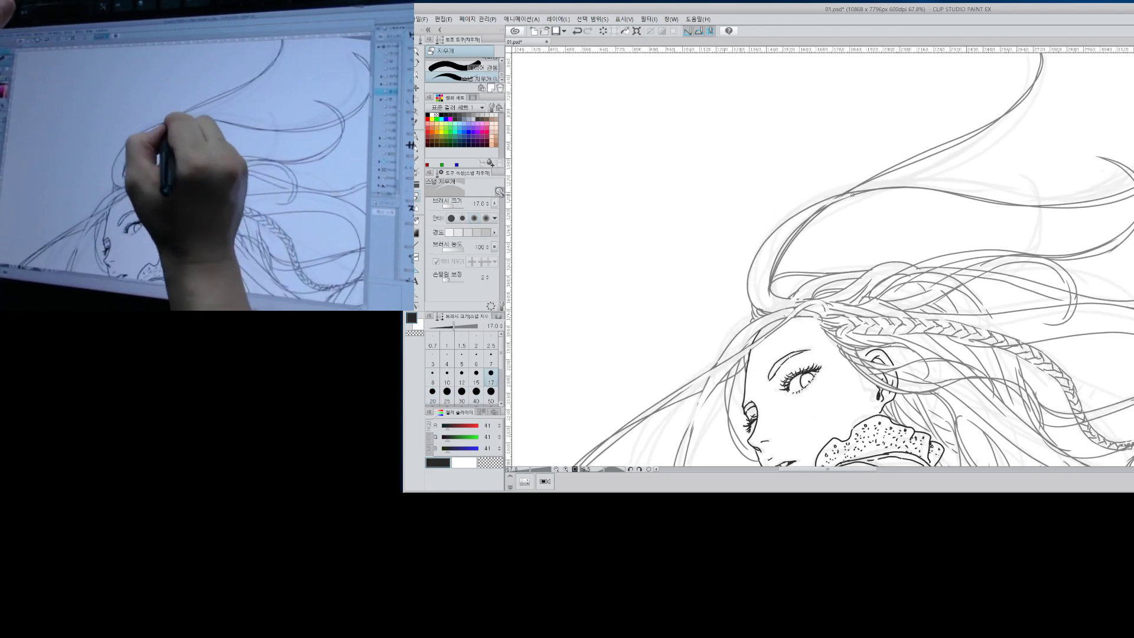
left_click_drag(976, 205, 829, 263)
left_click_drag(844, 184, 860, 172)
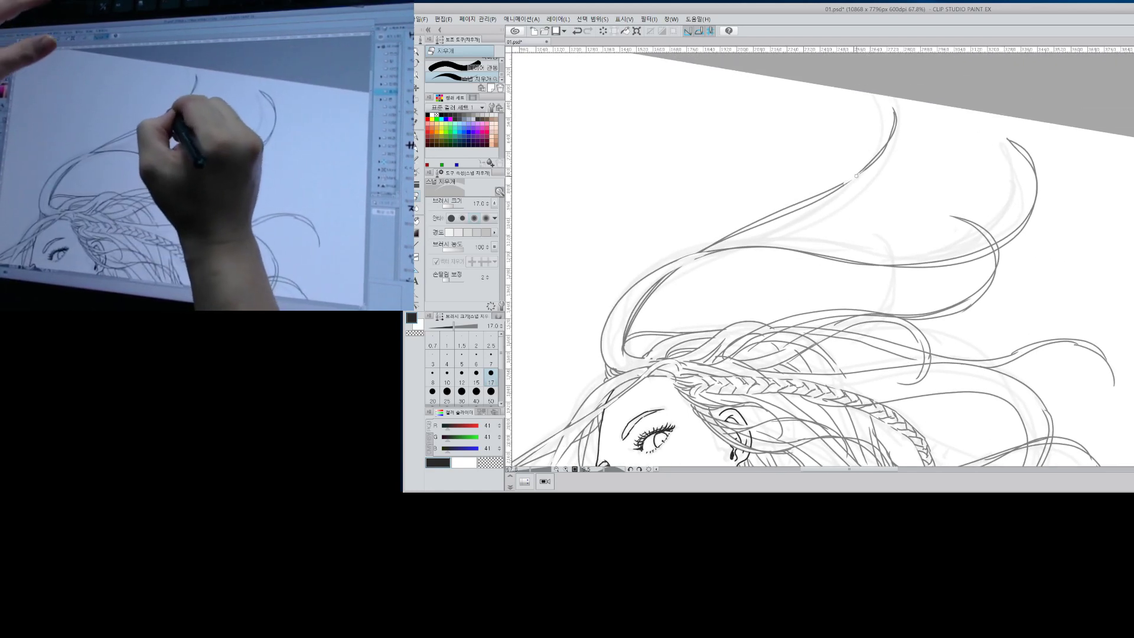
key("p")
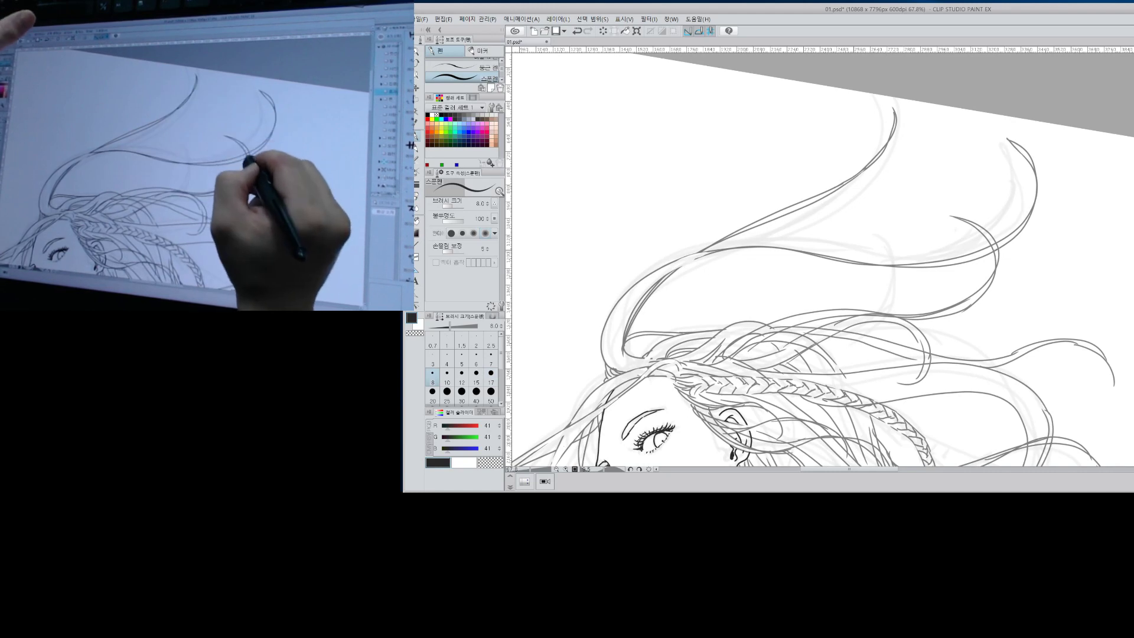
Erase the overlap where the two curling tips of the upper windblown lock cross.
key("e")
mouse_move(987, 250)
left_mouse_down()
mouse_move(1004, 243)
mouse_move(996, 249)
left_mouse_up()
key("ctrl+z")
key("bracketleft")
key("bracketleft")
key("bracketleft")
key("bracketleft")
key("alt+space")
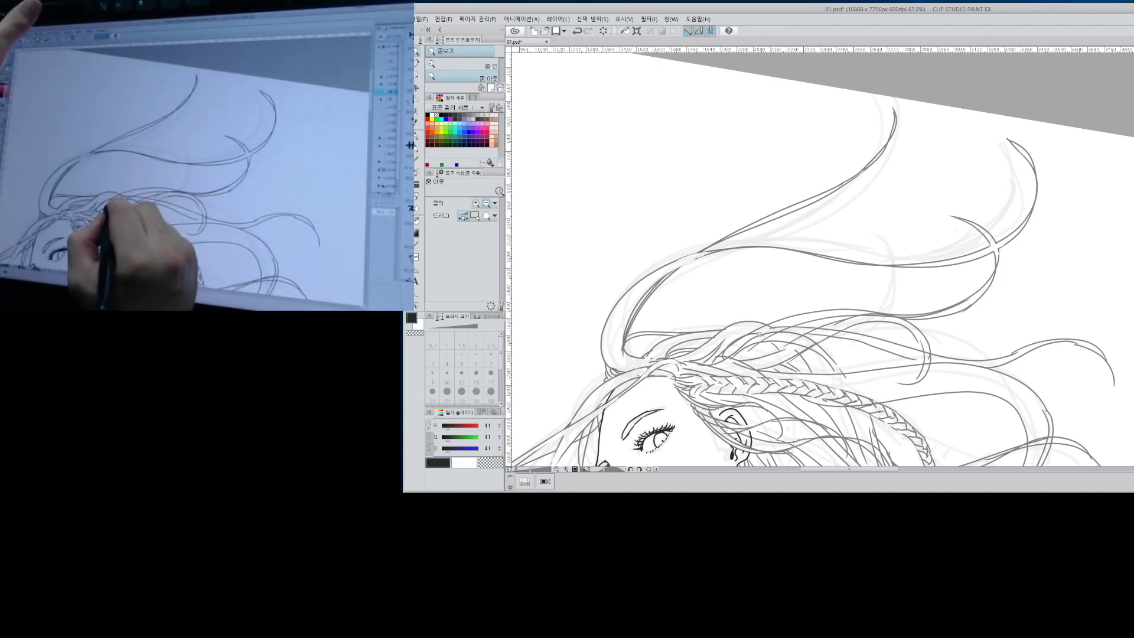
key("e")
left_click_drag(910, 307, 917, 265)
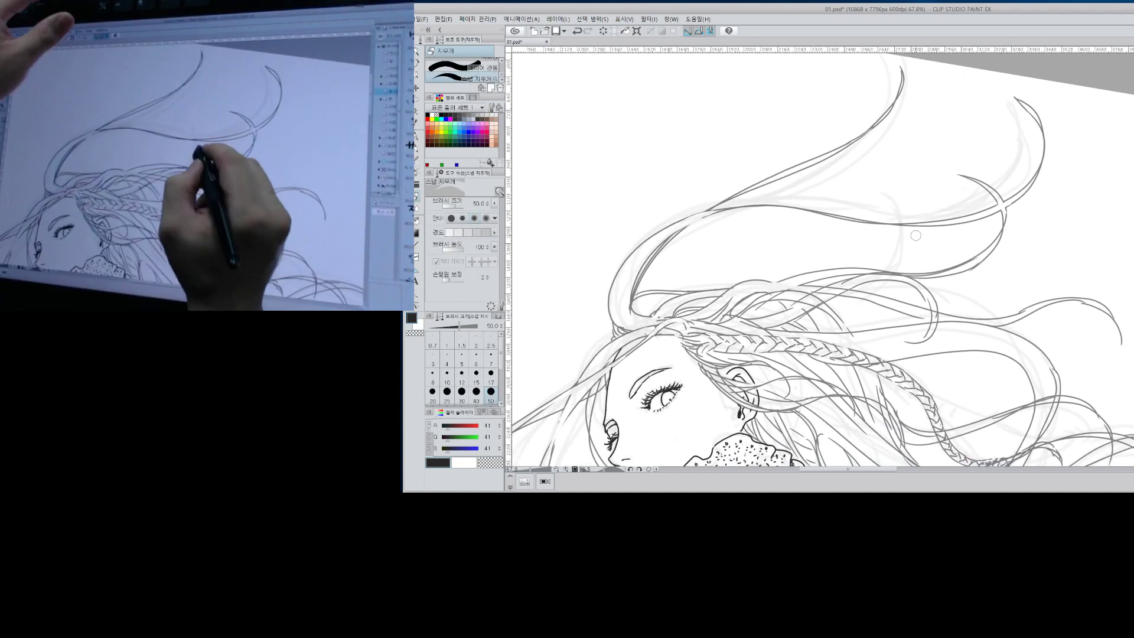
Set the eraser size to 17, touch up overlapping lines at the root of the upper lock beside the crown, and return to the pen.
key("bracketleft")
key("bracketleft")
key("bracketleft")
key("bracketleft")
key("bracketleft")
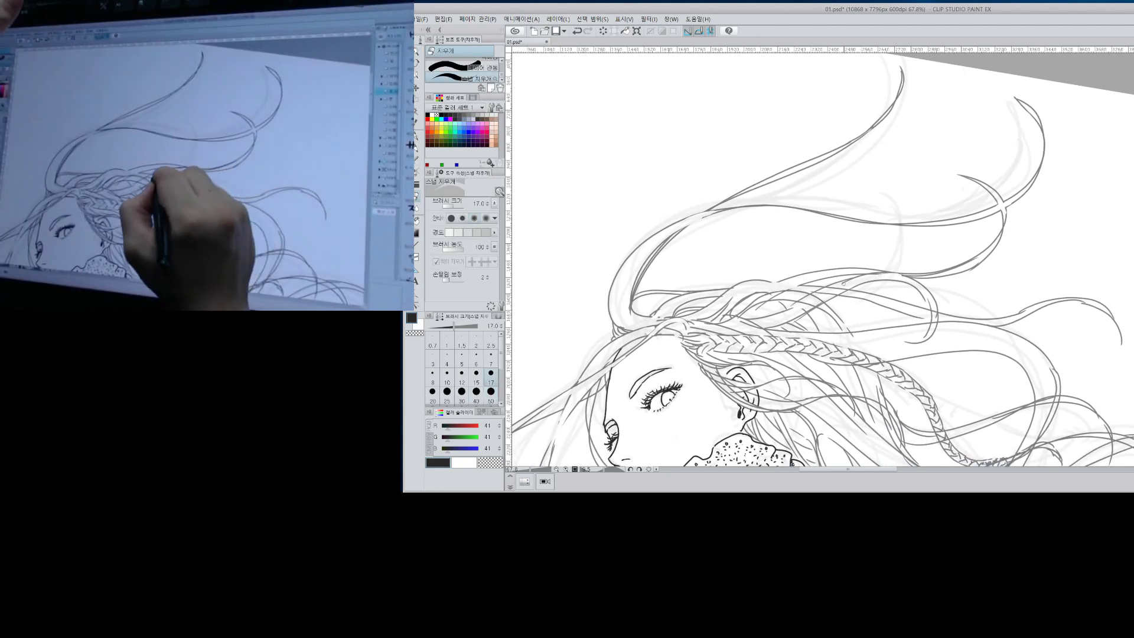
left_click_drag(875, 389, 910, 299)
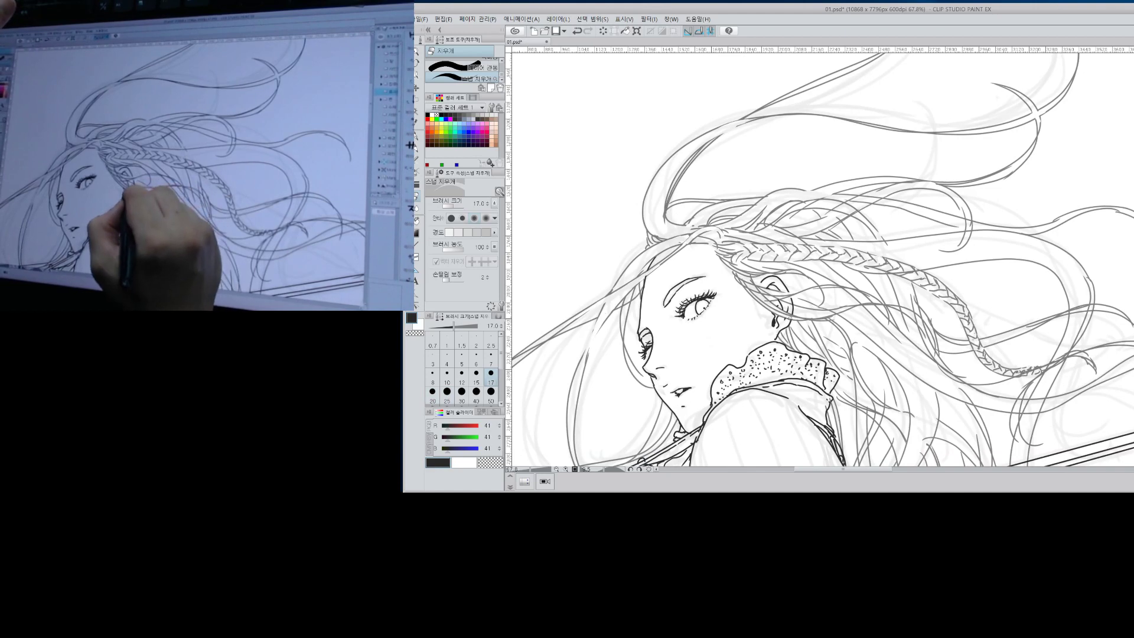
left_click_drag(910, 313, 825, 249)
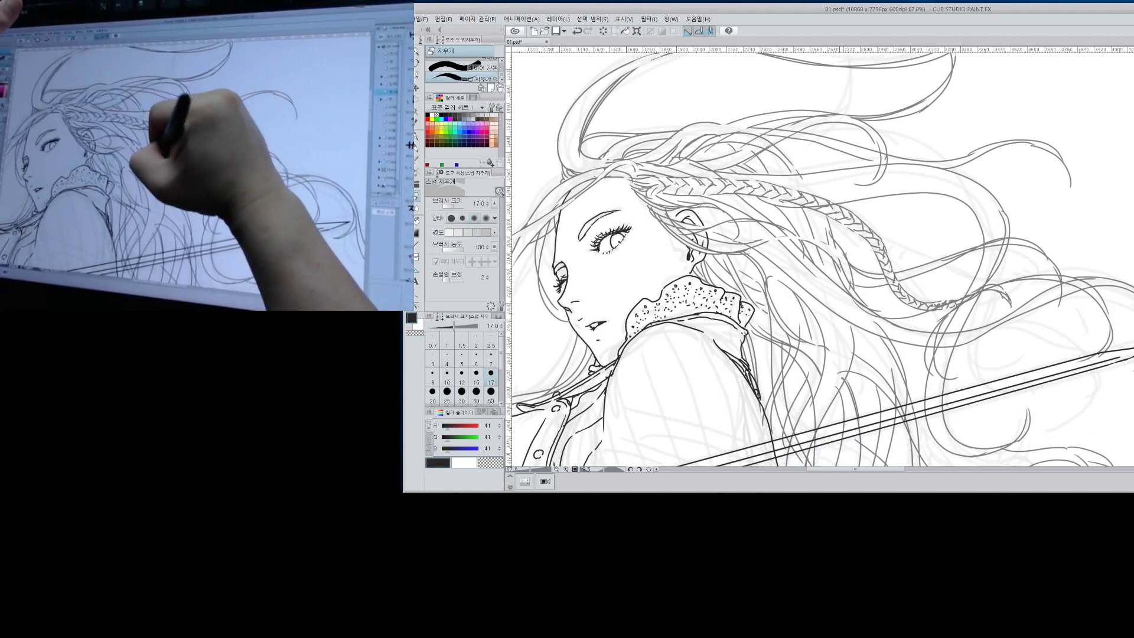
key("p")
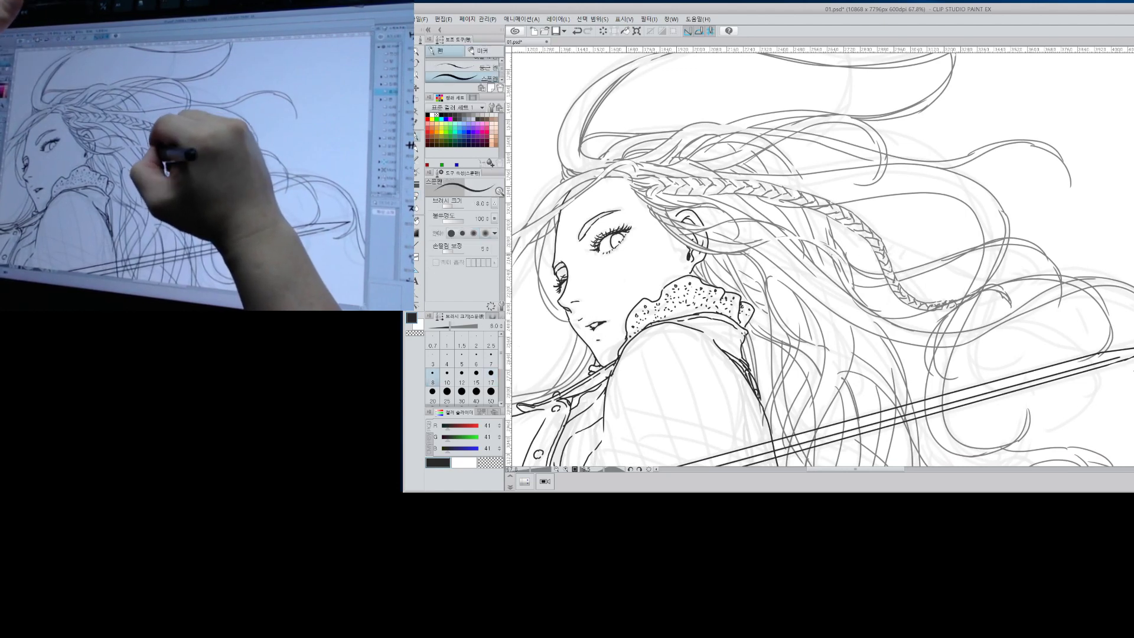
key("e")
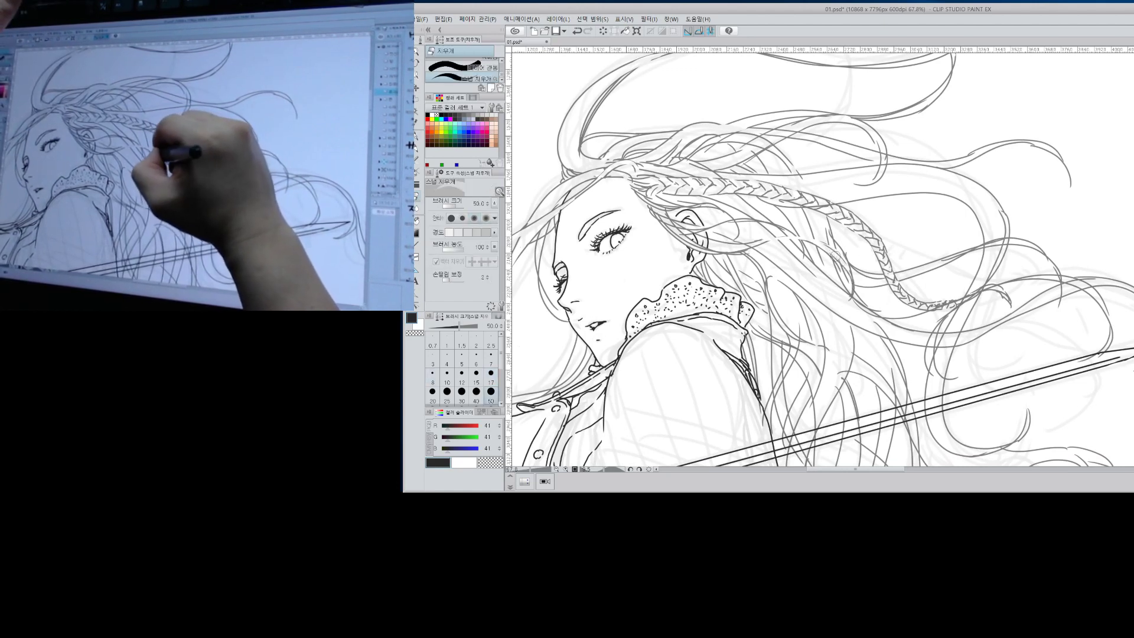
key("[")
key("[")
key("[")
key("[")
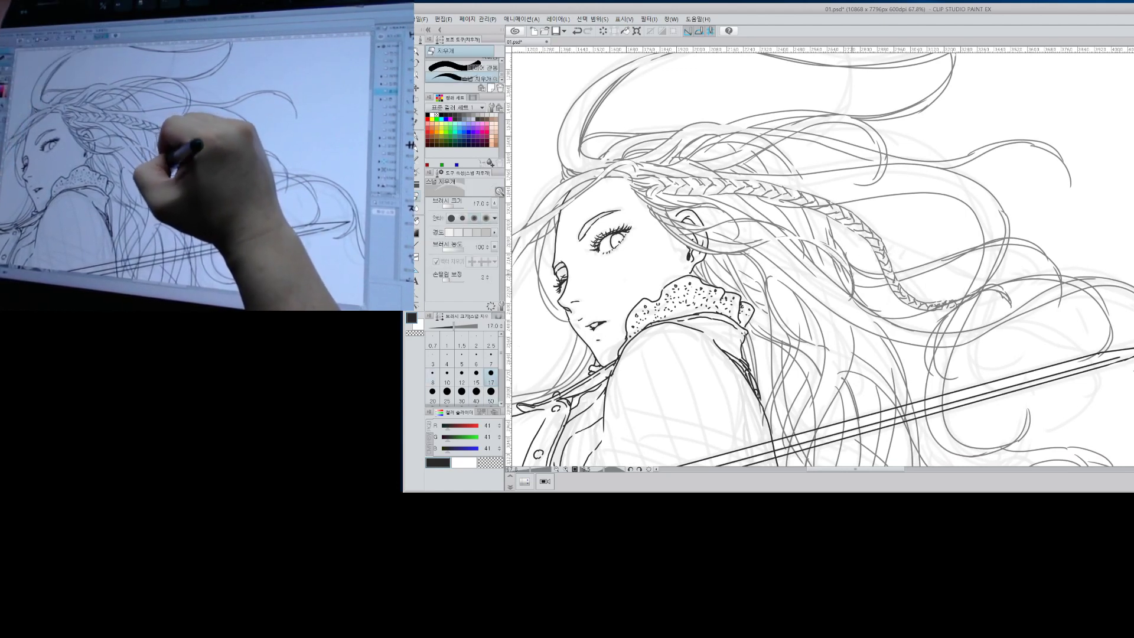
left_click_drag(829, 235, 882, 312)
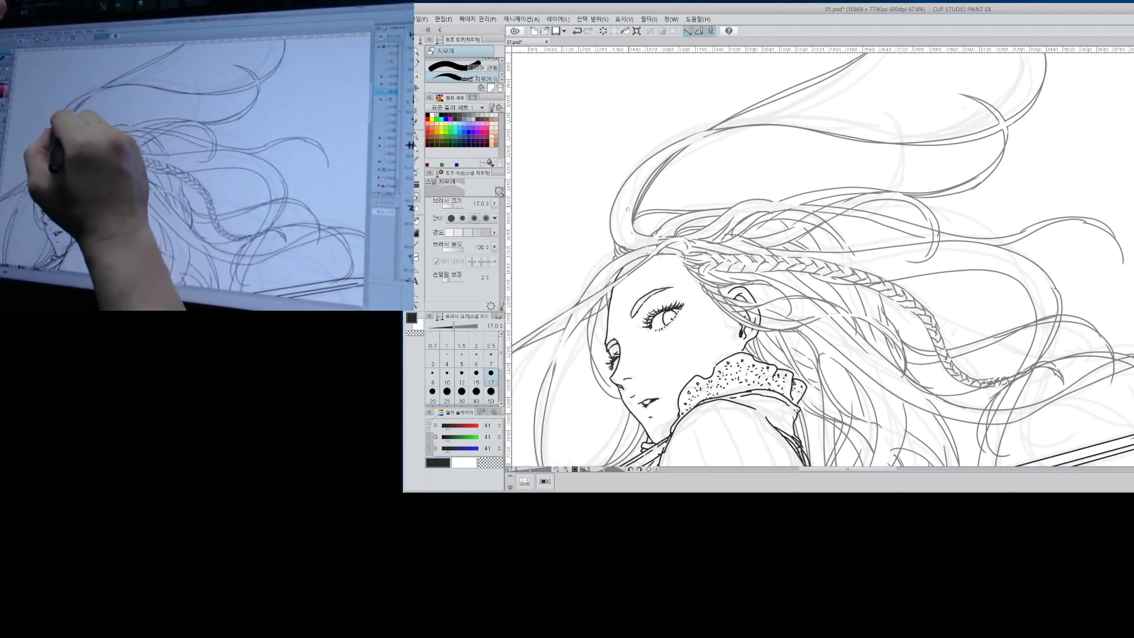
key("p")
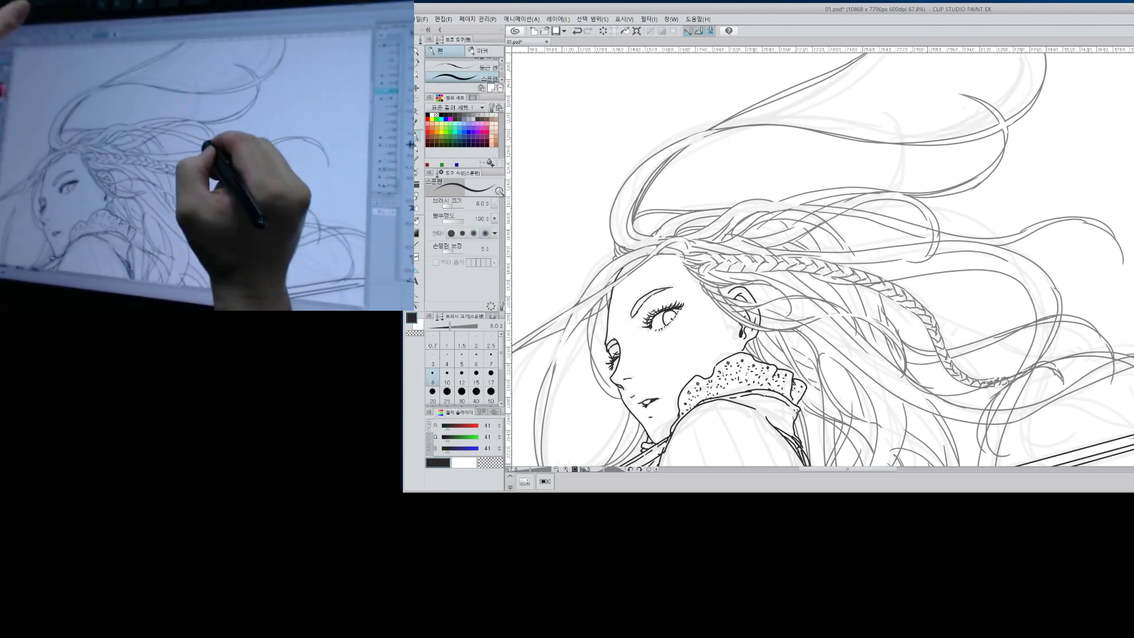
Set the eraser size to 25 and erase the crossing hair lines above the braid and in the flowing locks behind it.
key("e")
key("[")
key("[")
key("[")
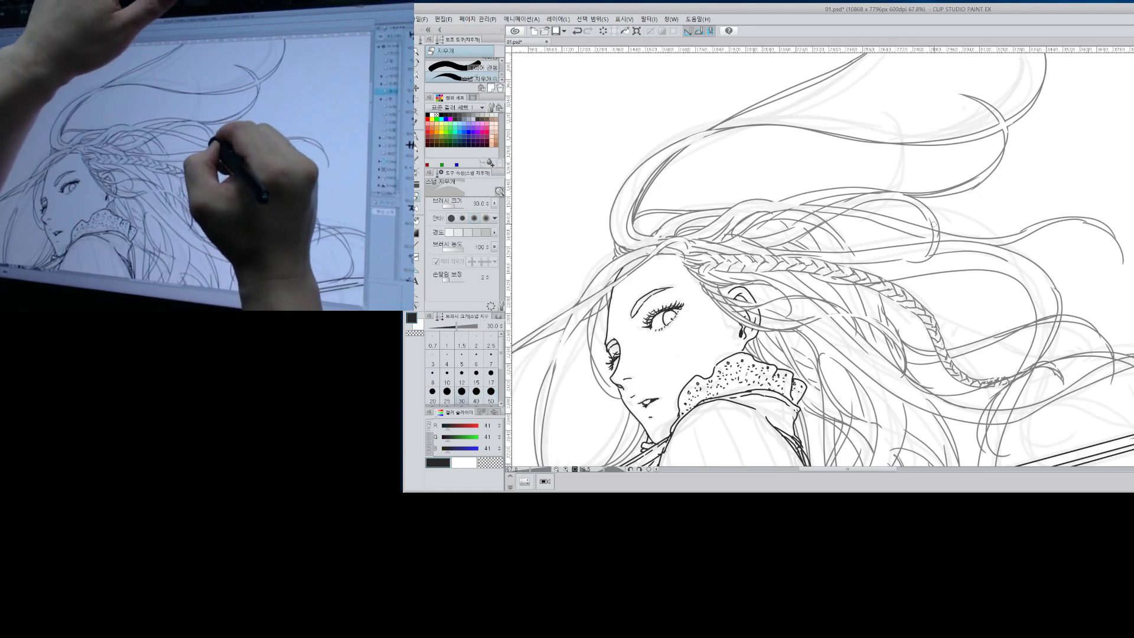
left_click_drag(929, 257, 937, 233)
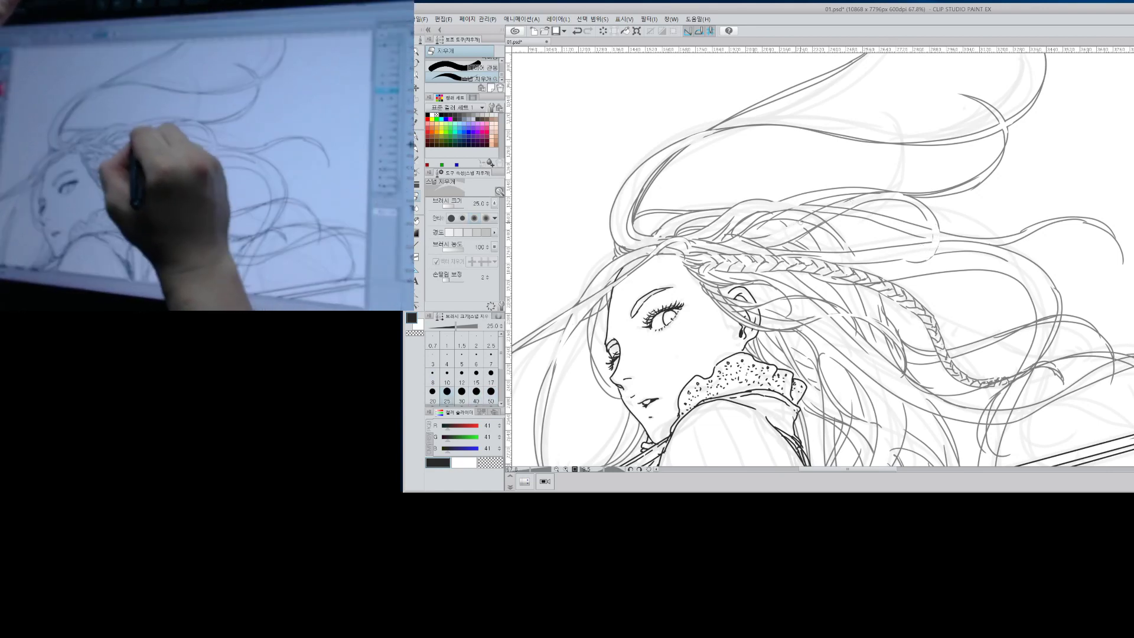
left_click_drag(812, 220, 827, 211)
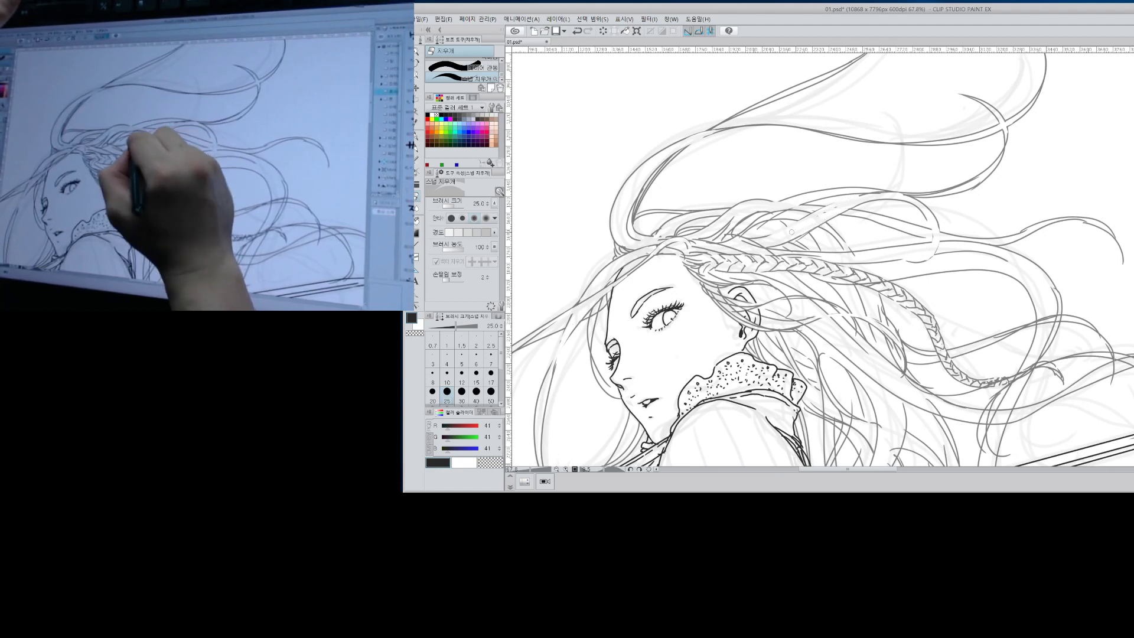
left_click_drag(902, 197, 919, 201)
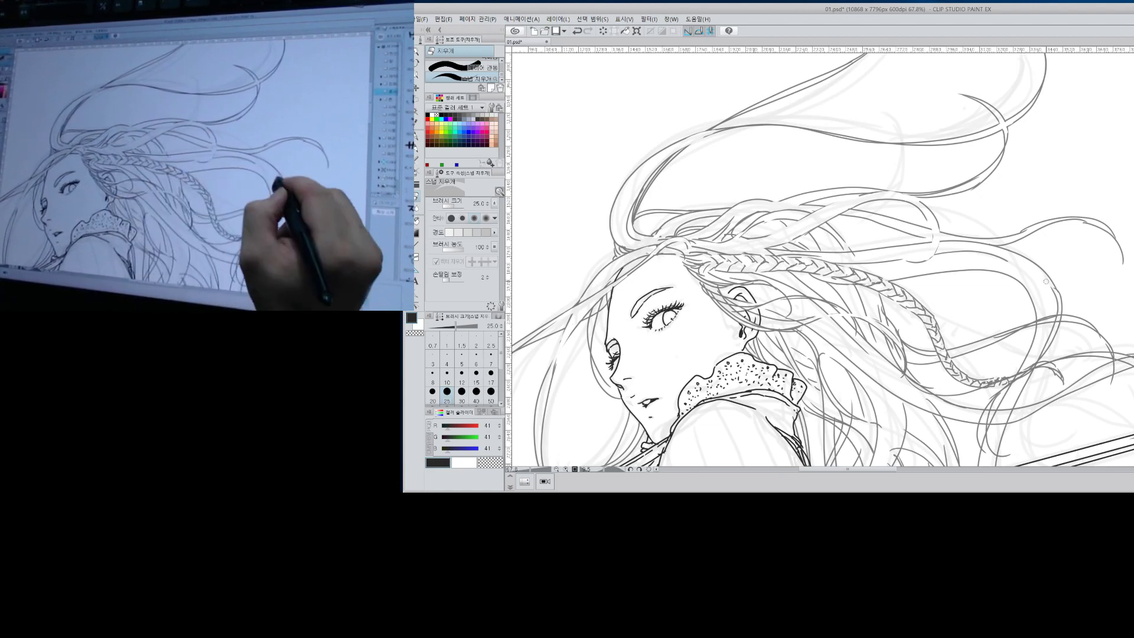
left_click_drag(994, 338, 1036, 322)
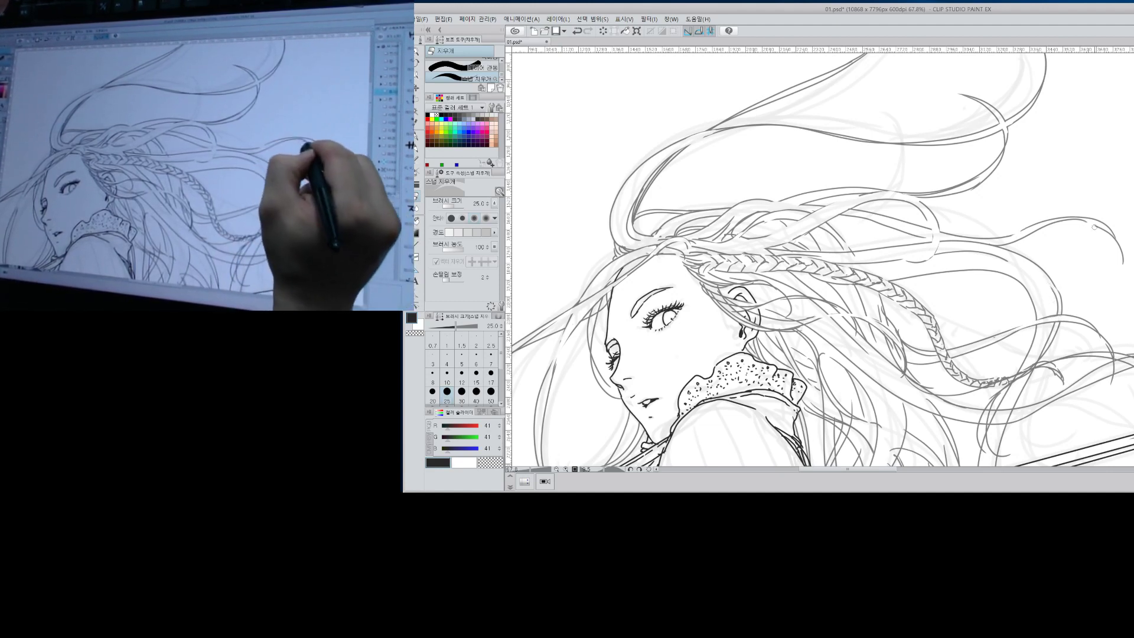
Erase the hair lines that cross the sword blade and the overlapping strands behind the shoulder.
left_click_drag(1095, 354, 1041, 248)
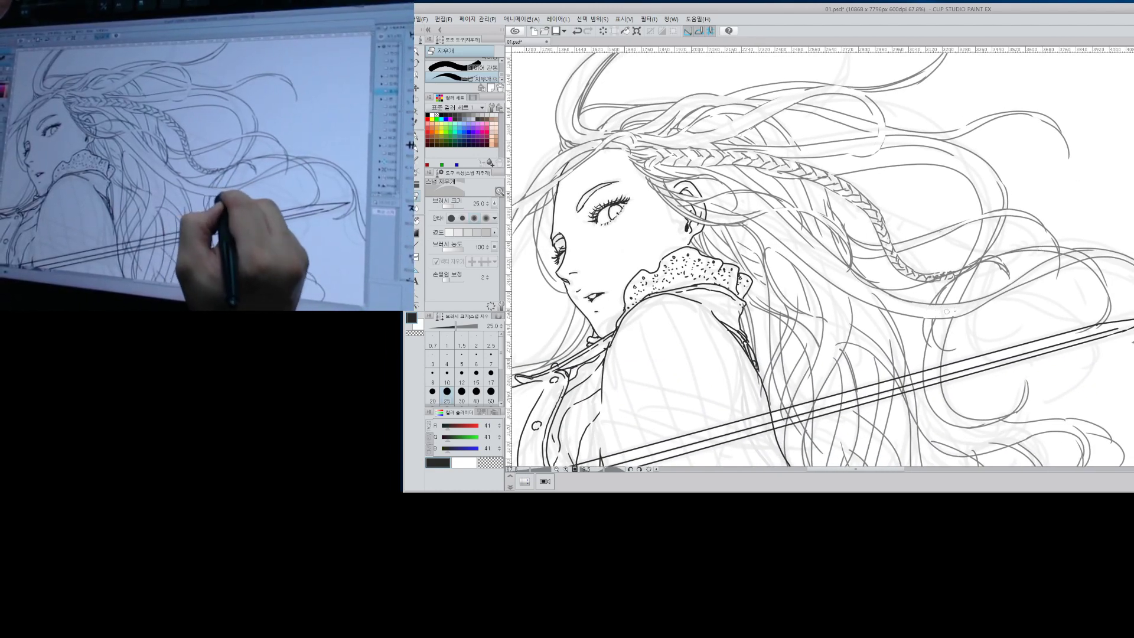
left_click_drag(1068, 257, 979, 234)
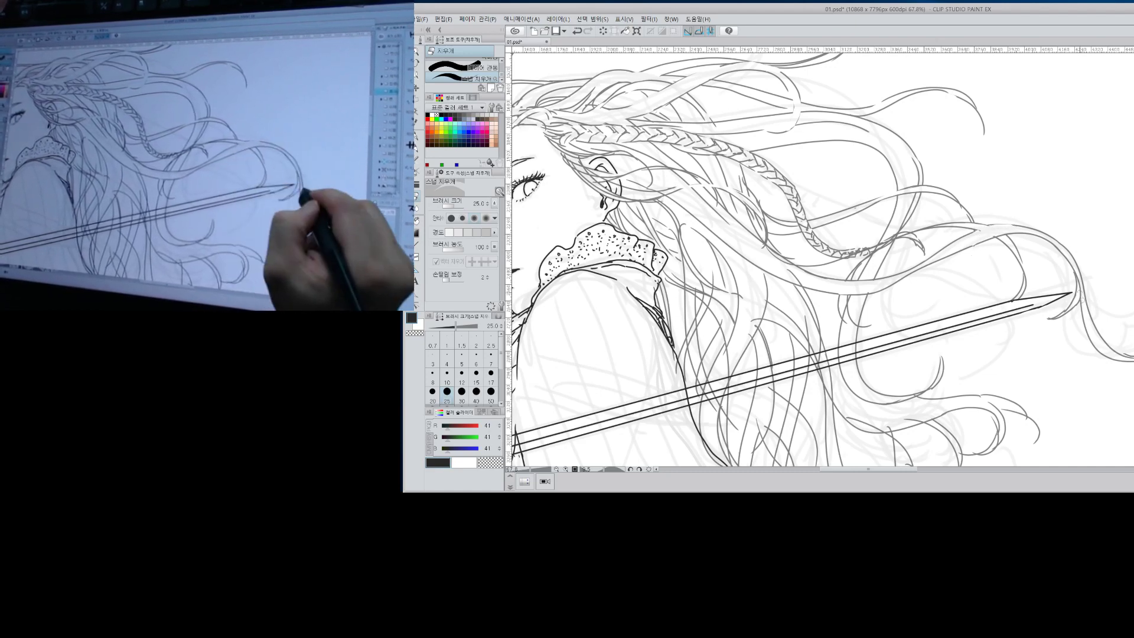
mouse_move(878, 350)
left_mouse_down()
mouse_move(913, 269)
mouse_move(850, 282)
left_mouse_up()
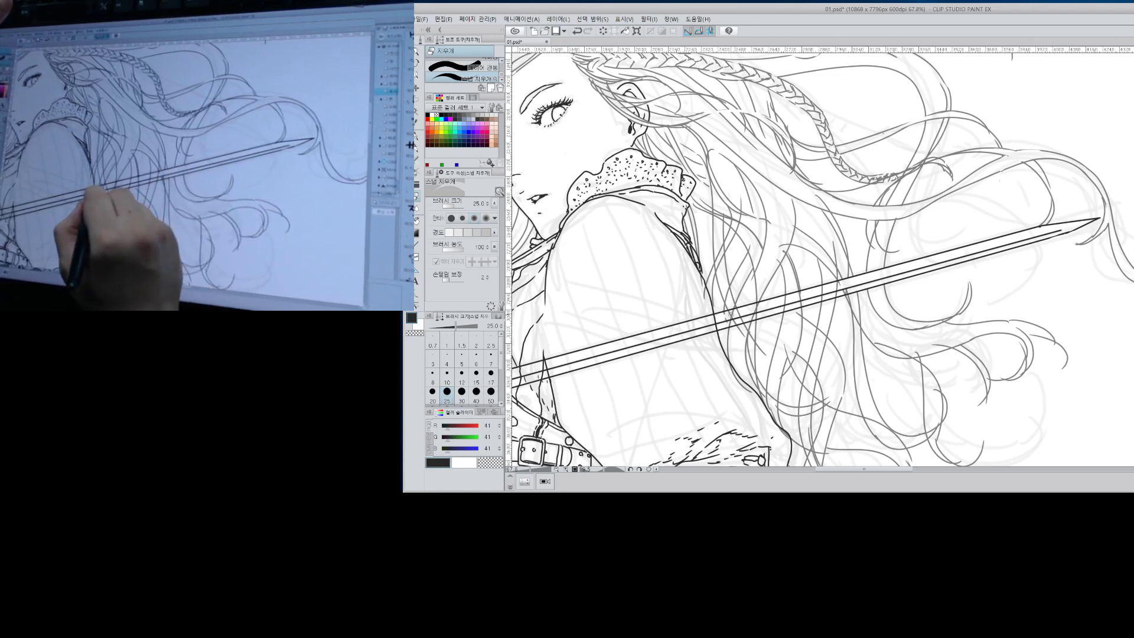
left_click_drag(725, 317, 758, 306)
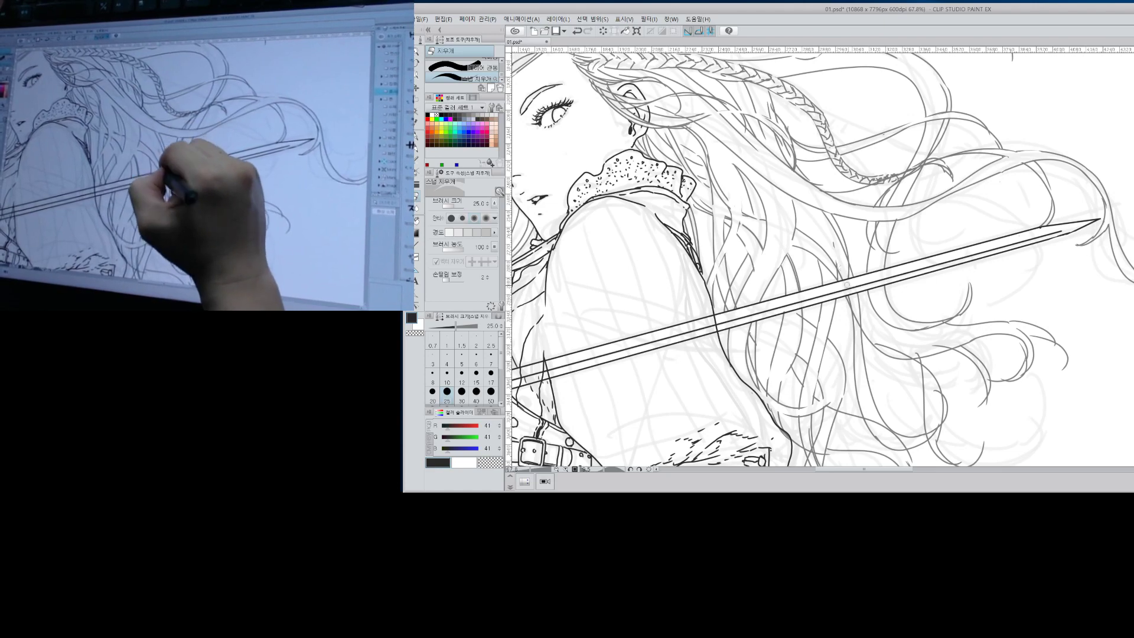
left_click_drag(851, 302, 860, 348)
Ink fine extra strands in the curls below the sword and in the hair crossing behind the blade.
left_click_drag(871, 414, 803, 279)
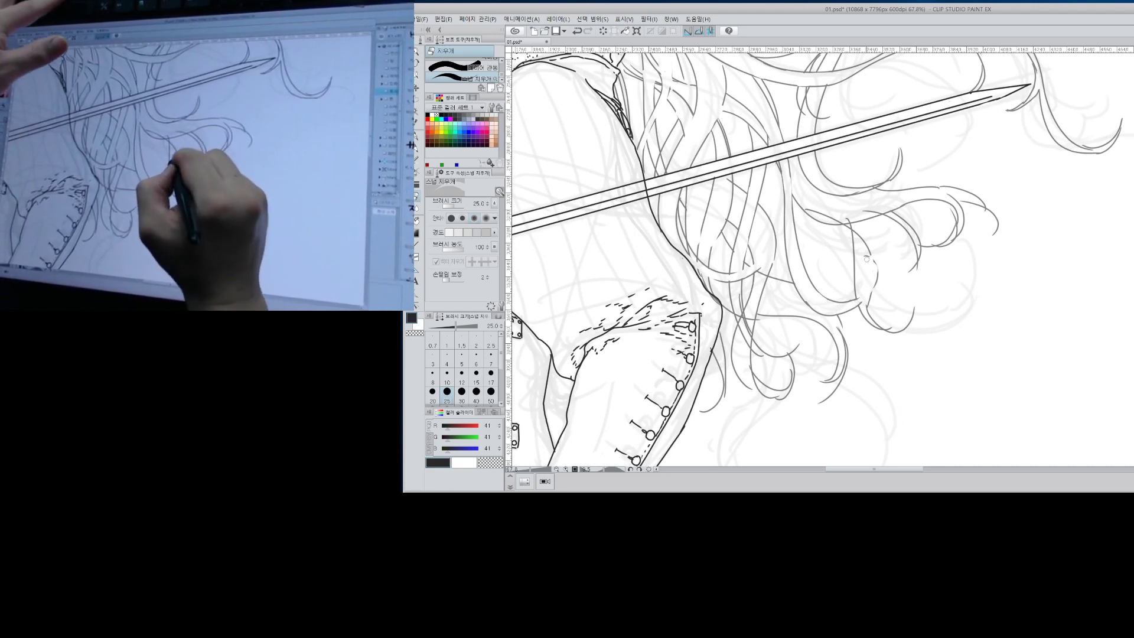
key("p")
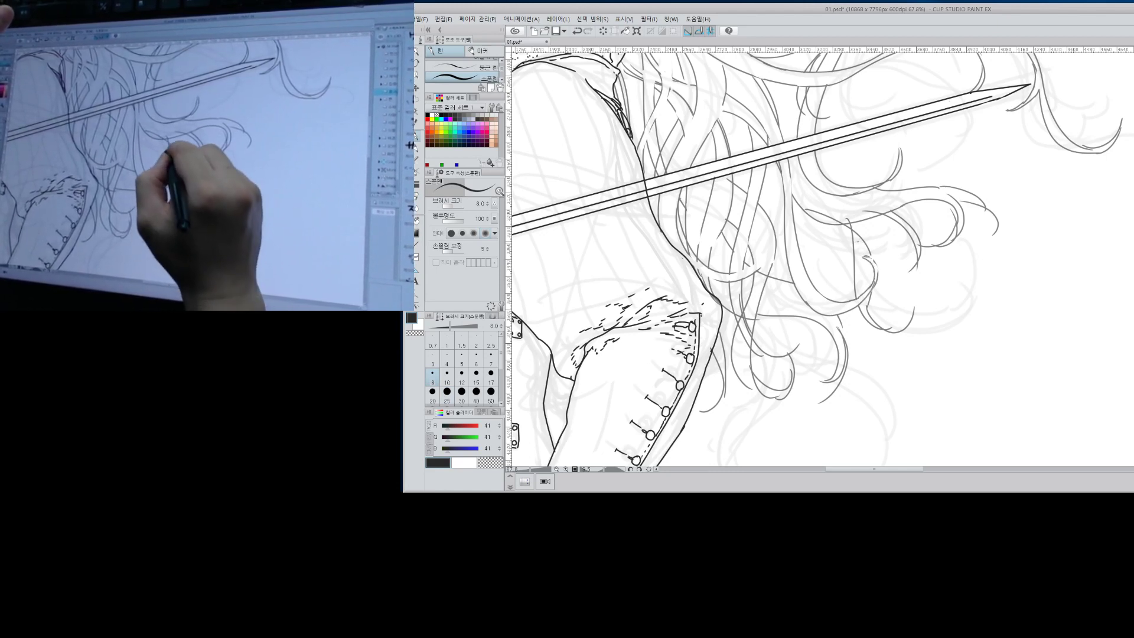
mouse_move(855, 238)
left_mouse_down()
mouse_move(867, 290)
mouse_move(842, 325)
left_mouse_up()
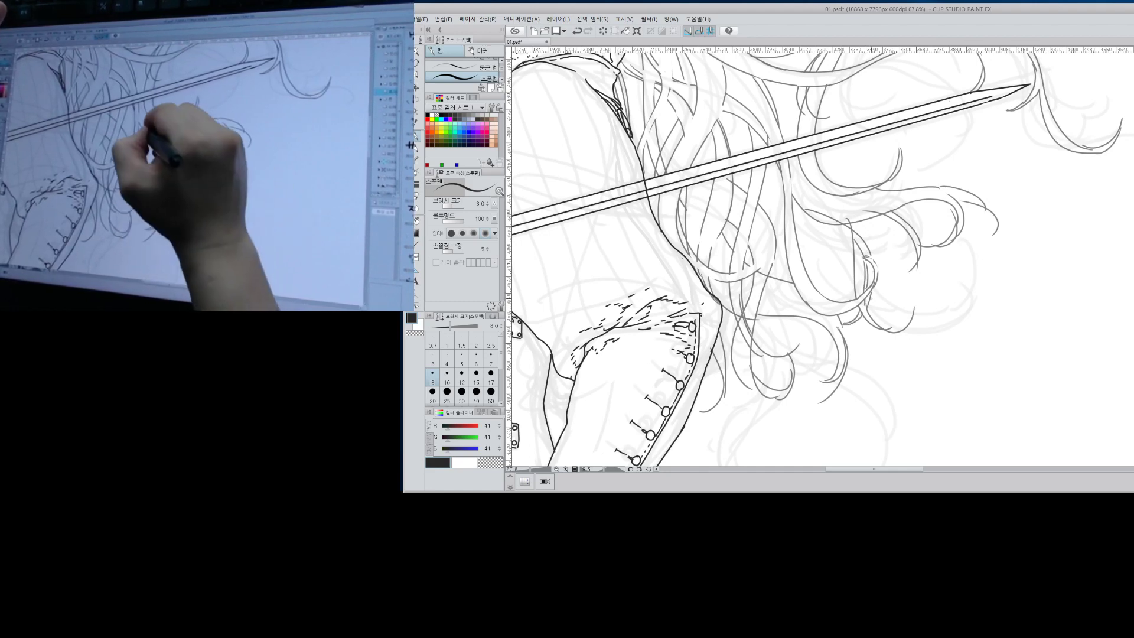
left_click_drag(793, 208, 804, 212)
mouse_move(763, 182)
left_mouse_down()
mouse_move(784, 204)
mouse_move(782, 191)
left_mouse_up()
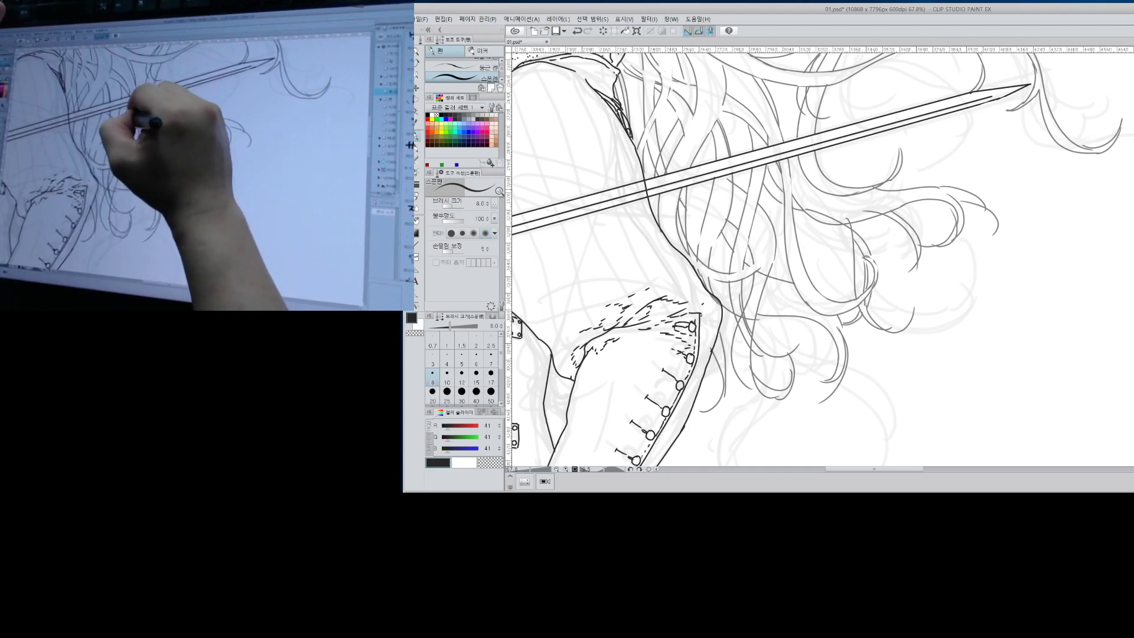
mouse_move(737, 118)
left_mouse_down()
mouse_move(745, 152)
mouse_move(750, 138)
left_mouse_up()
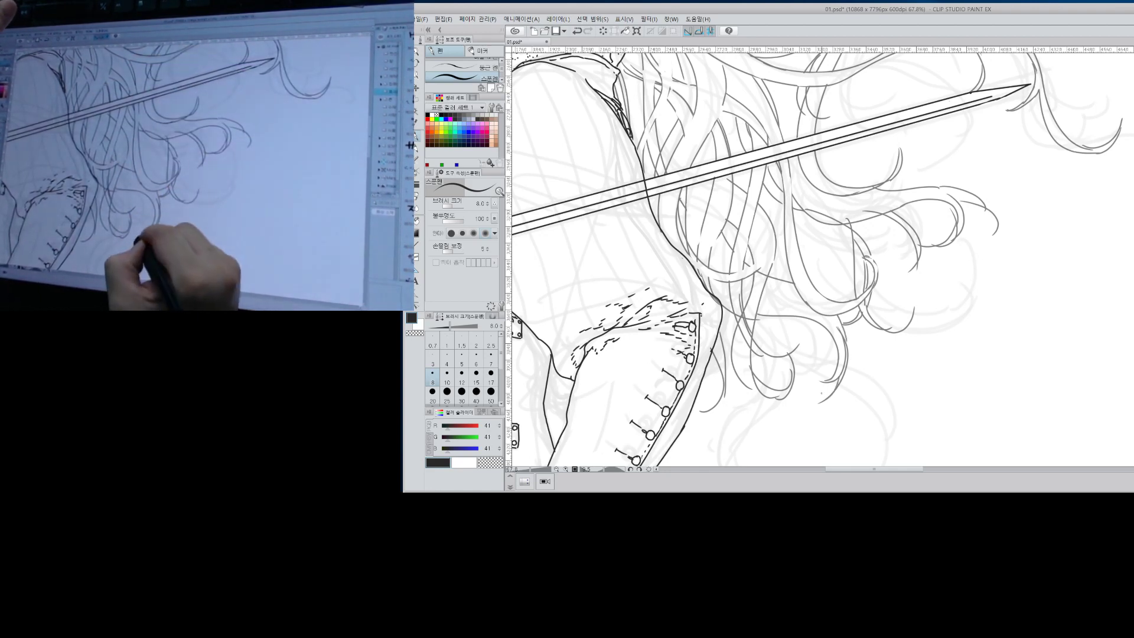
Erase part of the lower curl beside the laced sleeve, then re-ink its inner line and the neighbouring curl ends.
key("e")
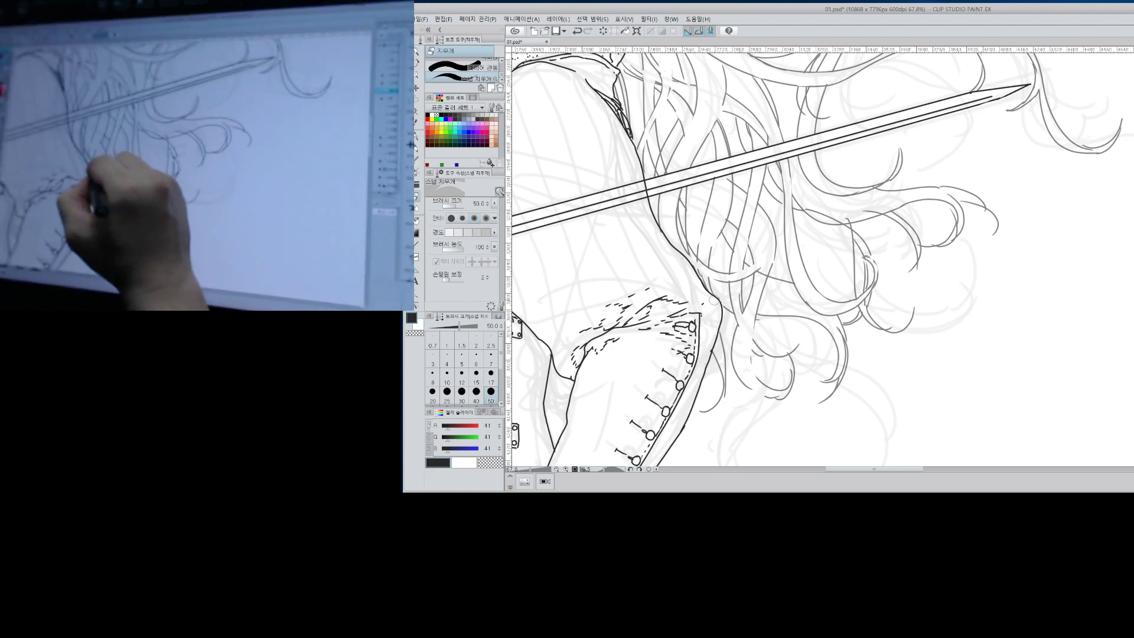
key("p")
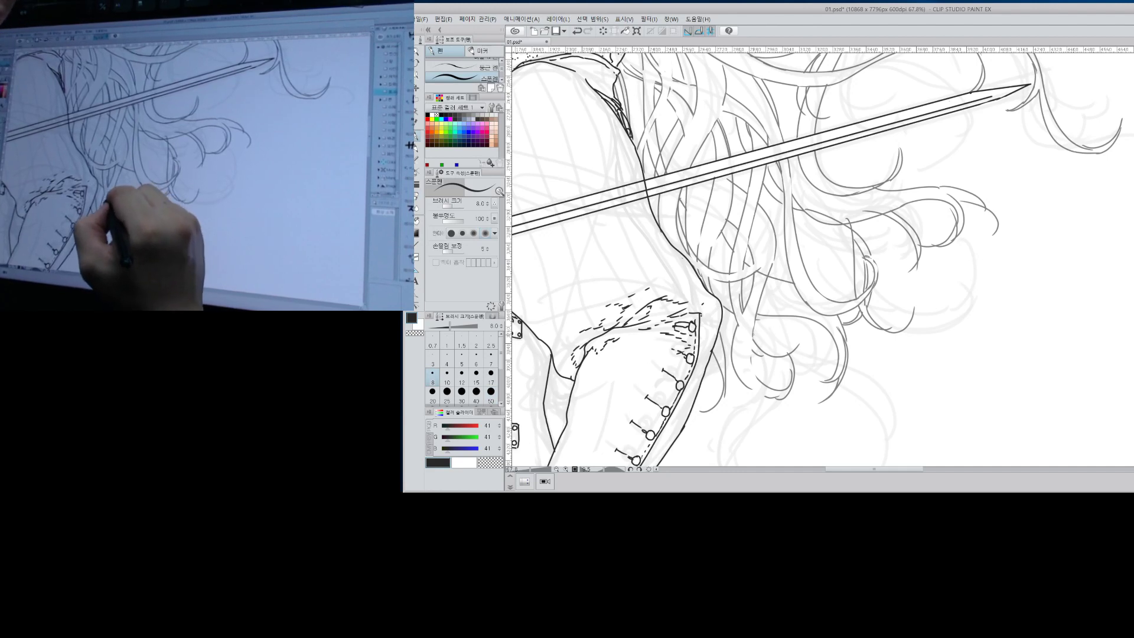
mouse_move(799, 345)
left_mouse_down()
mouse_move(793, 337)
mouse_move(761, 384)
mouse_move(698, 413)
mouse_move(790, 375)
mouse_move(765, 397)
mouse_move(788, 355)
left_mouse_up()
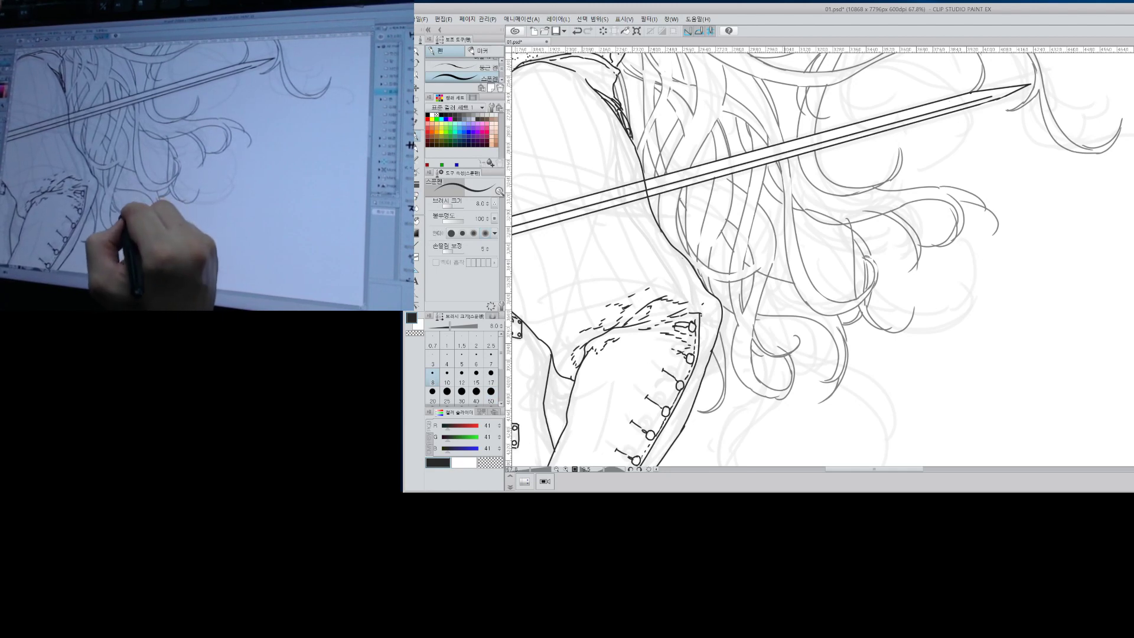
left_click_drag(719, 299, 730, 306)
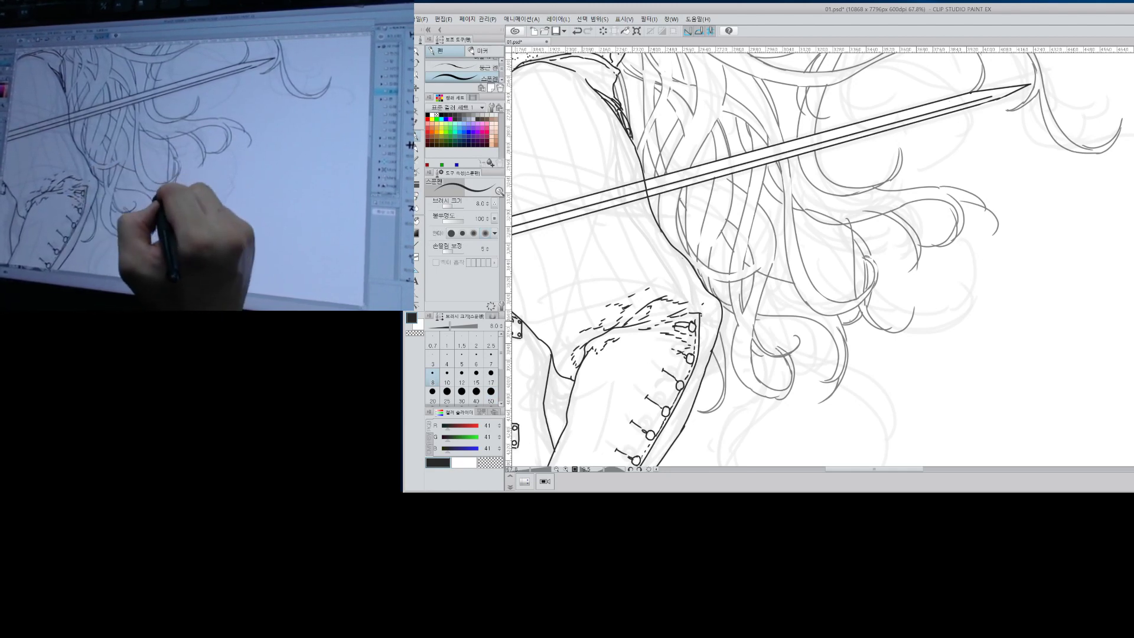
left_click_drag(837, 380, 823, 402)
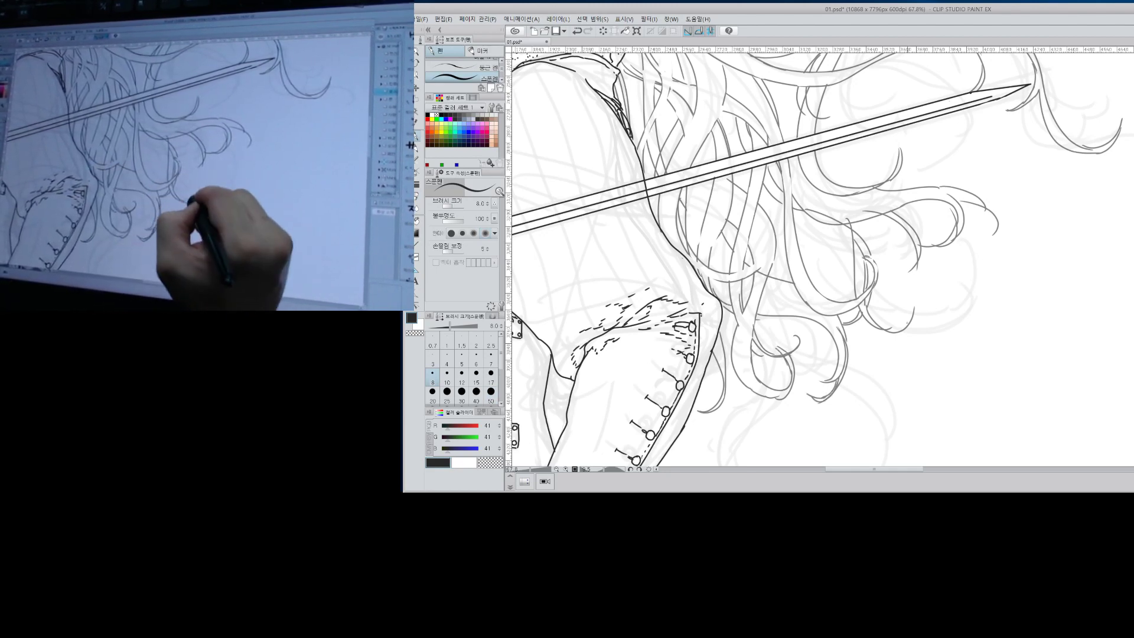
mouse_move(891, 331)
left_mouse_down()
mouse_move(914, 304)
mouse_move(911, 321)
left_mouse_up()
left_click_drag(925, 278, 899, 370)
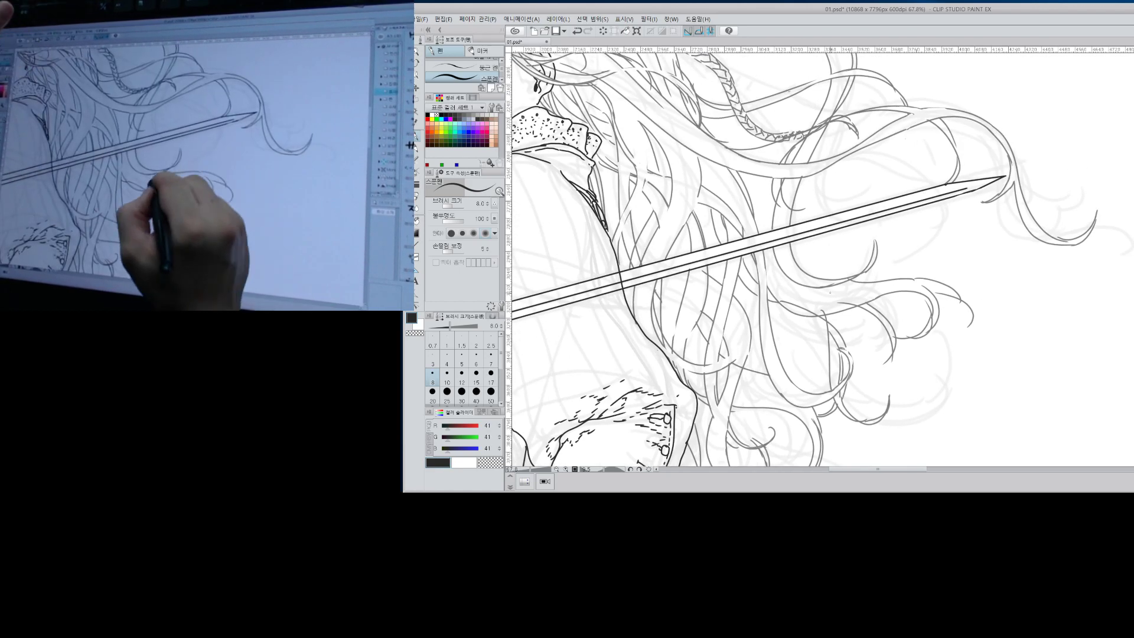
Ink extra strands in the outermost curl below the sword tip, erasing and redrawing its curled end.
left_click_drag(815, 294, 878, 289)
left_click_drag(966, 302, 951, 342)
key("e")
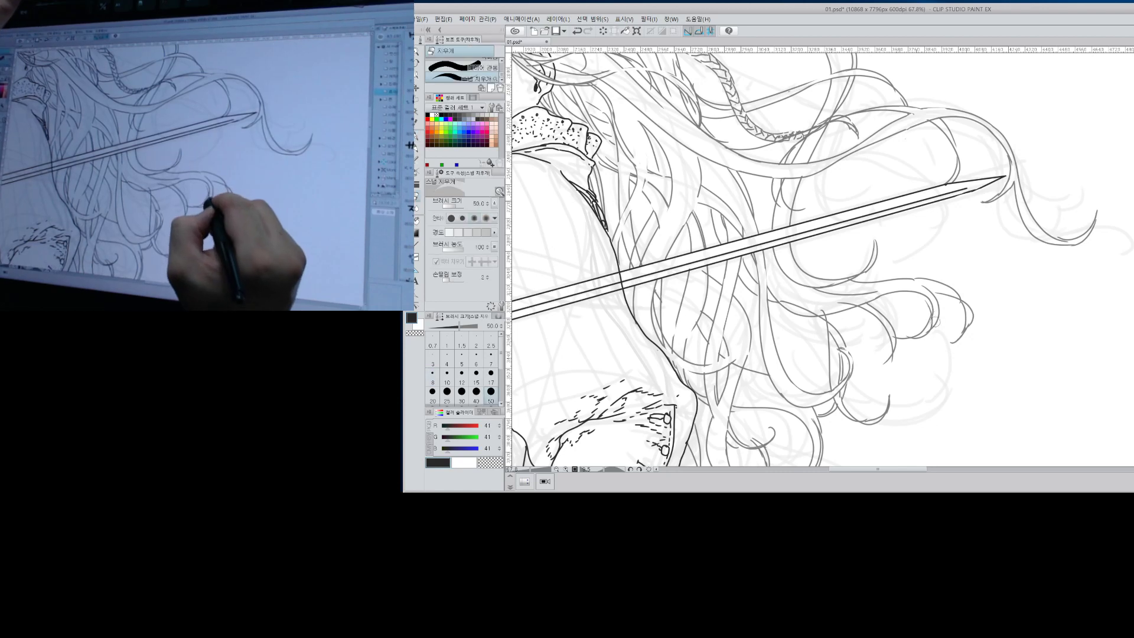
left_click_drag(962, 302, 952, 341)
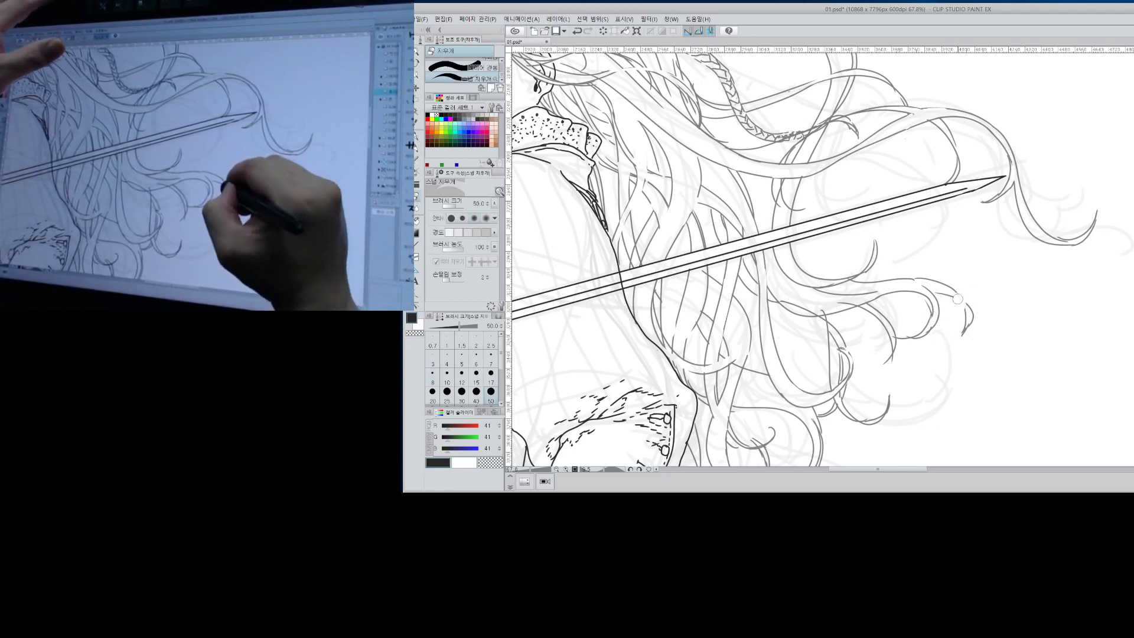
key("p")
mouse_move(957, 293)
left_mouse_down()
mouse_move(968, 306)
mouse_move(931, 308)
left_mouse_up()
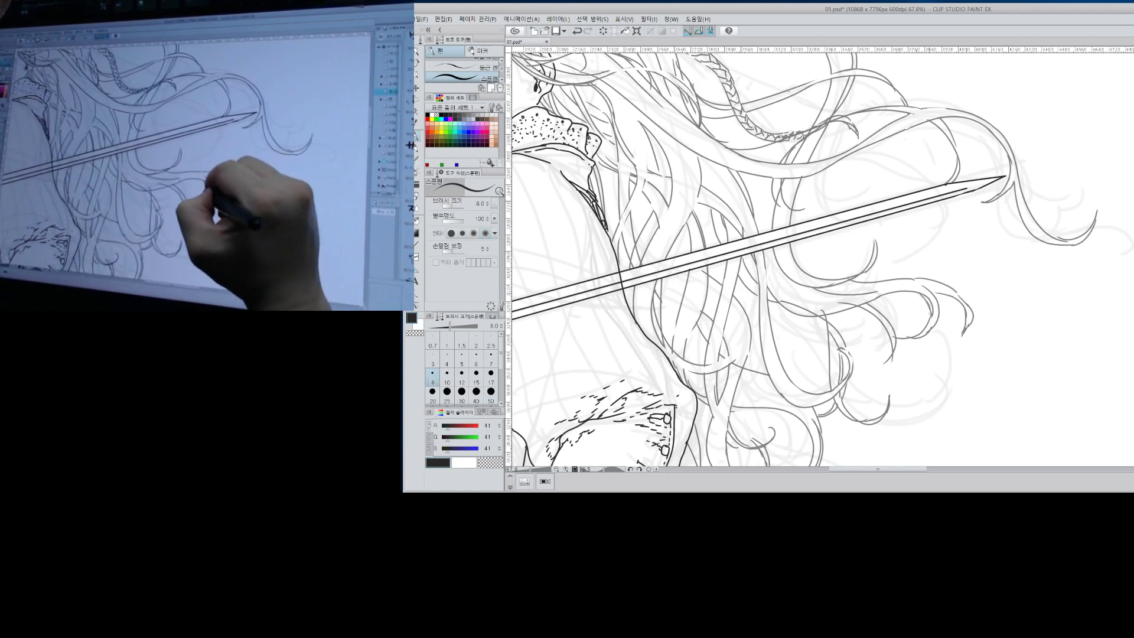
Erase the stray hair line ends just above the middle of the sword blade.
key("alt+space")
key("e")
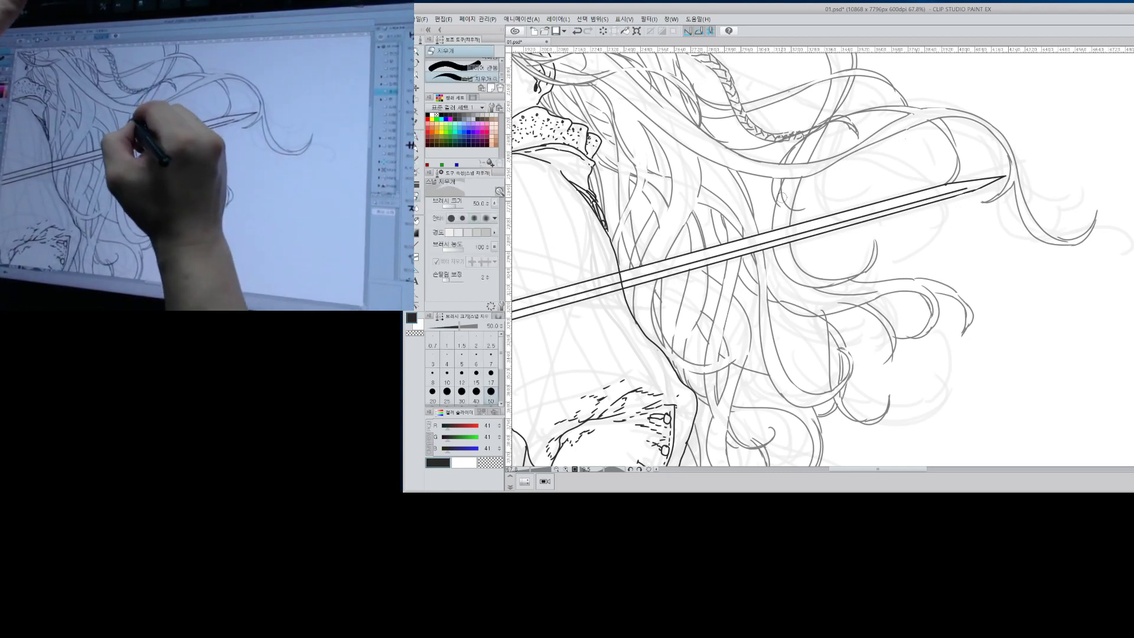
left_click_drag(793, 212, 805, 201)
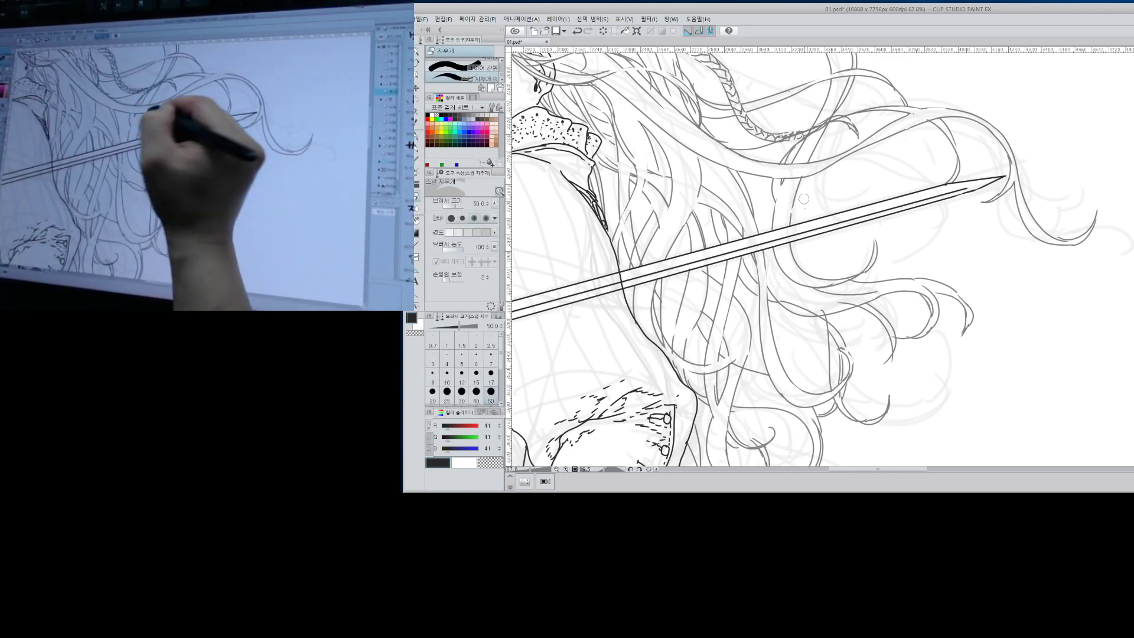
key("alt+space")
mouse_move(961, 234)
left_mouse_down()
mouse_move(942, 253)
mouse_move(952, 245)
left_mouse_up()
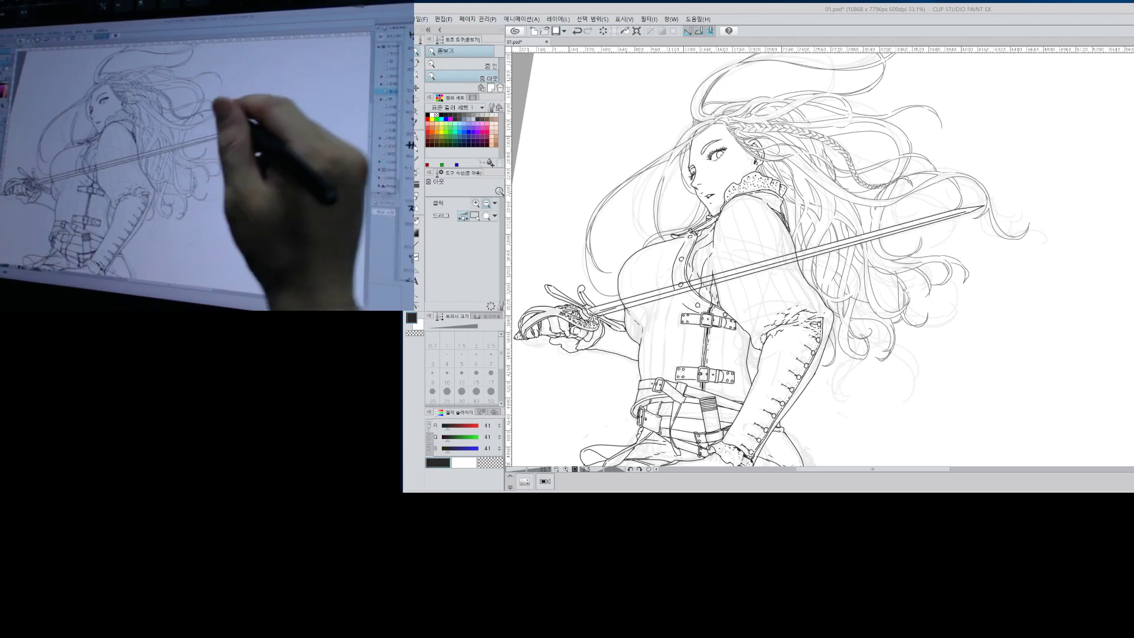
Ink short inner strands in the cluster of curls below the sword blade.
left_click(962, 307)
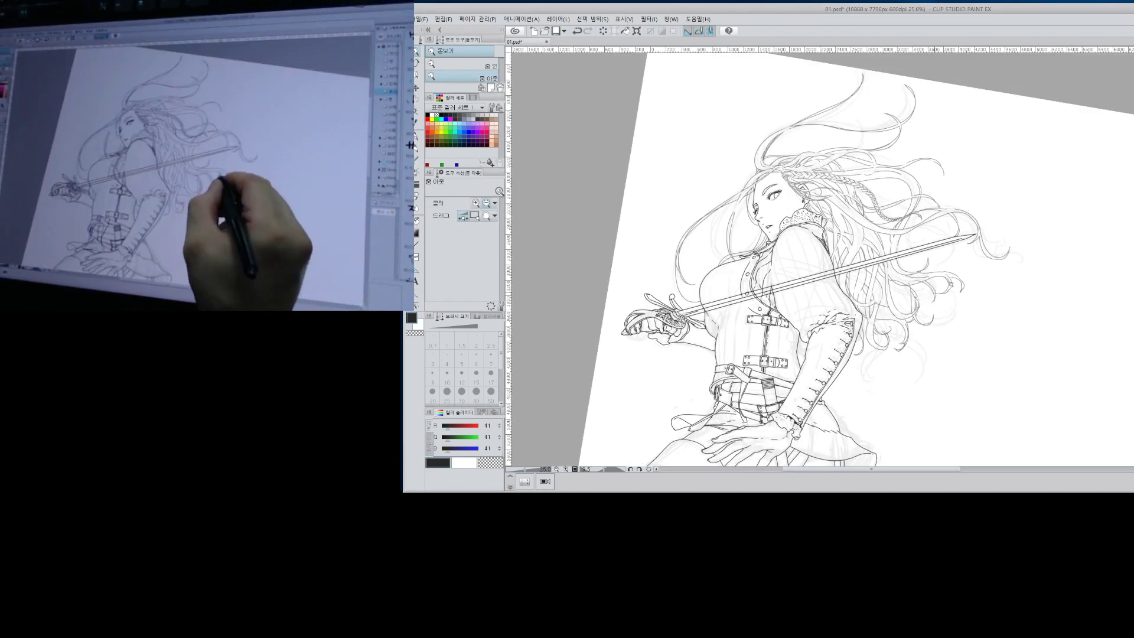
left_click_drag(934, 292, 1004, 292)
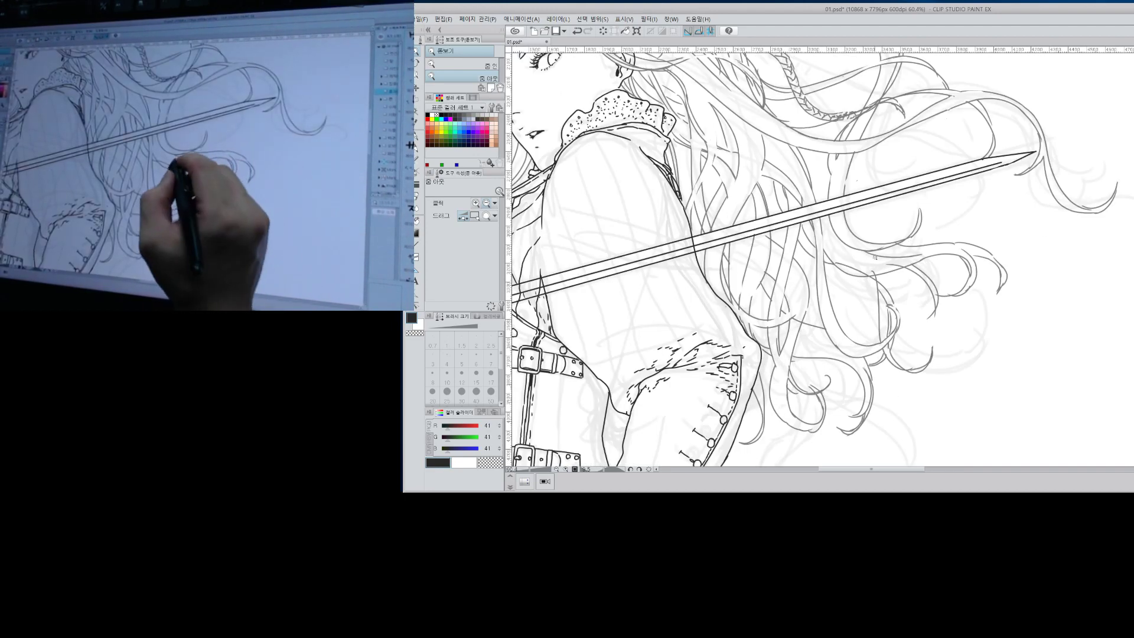
key("e")
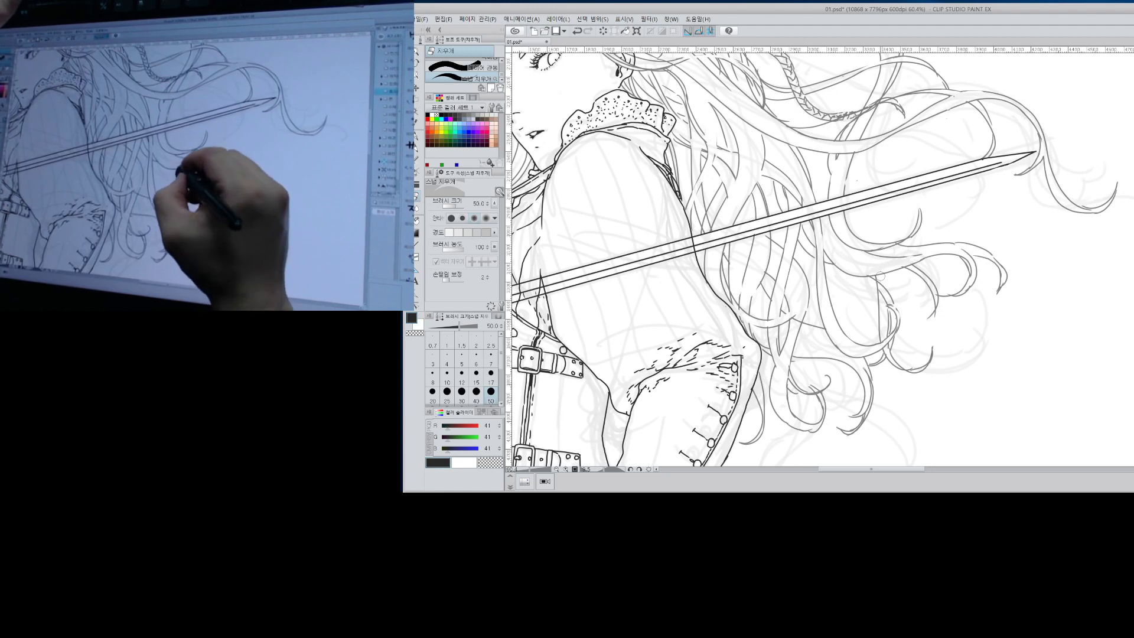
key("bracketleft")
key("bracketleft")
key("bracketleft")
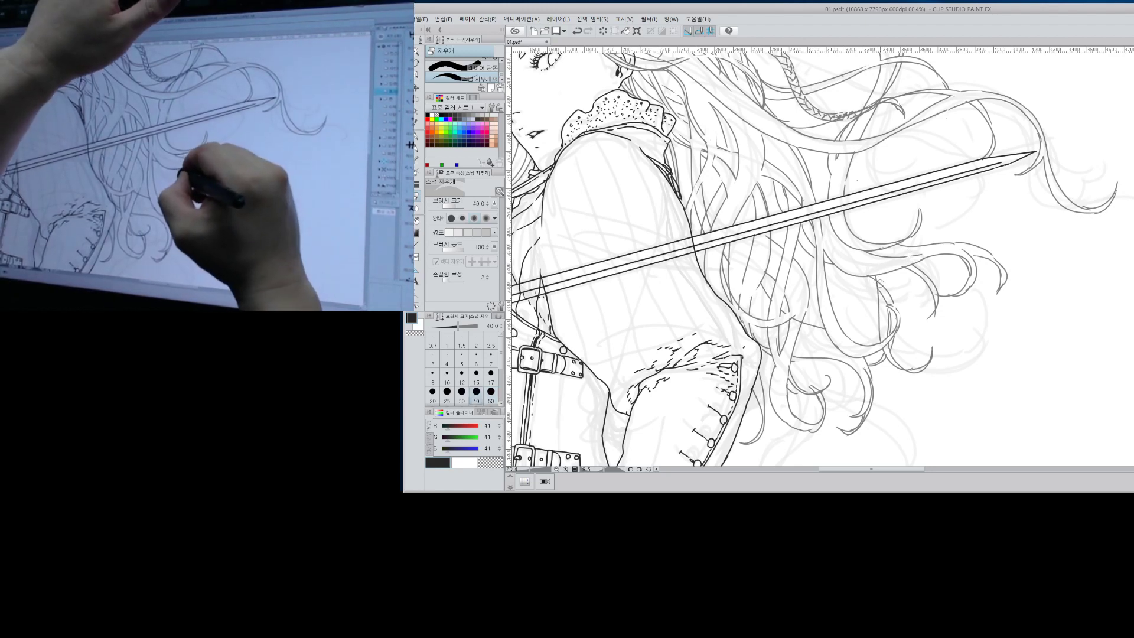
key("p")
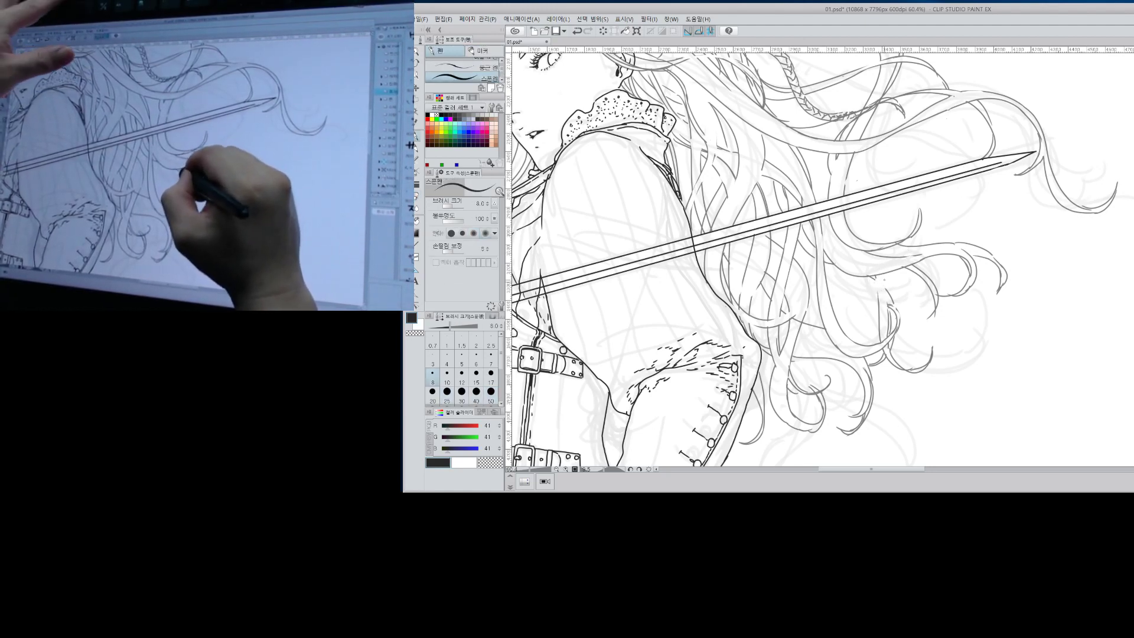
left_click_drag(886, 313, 888, 335)
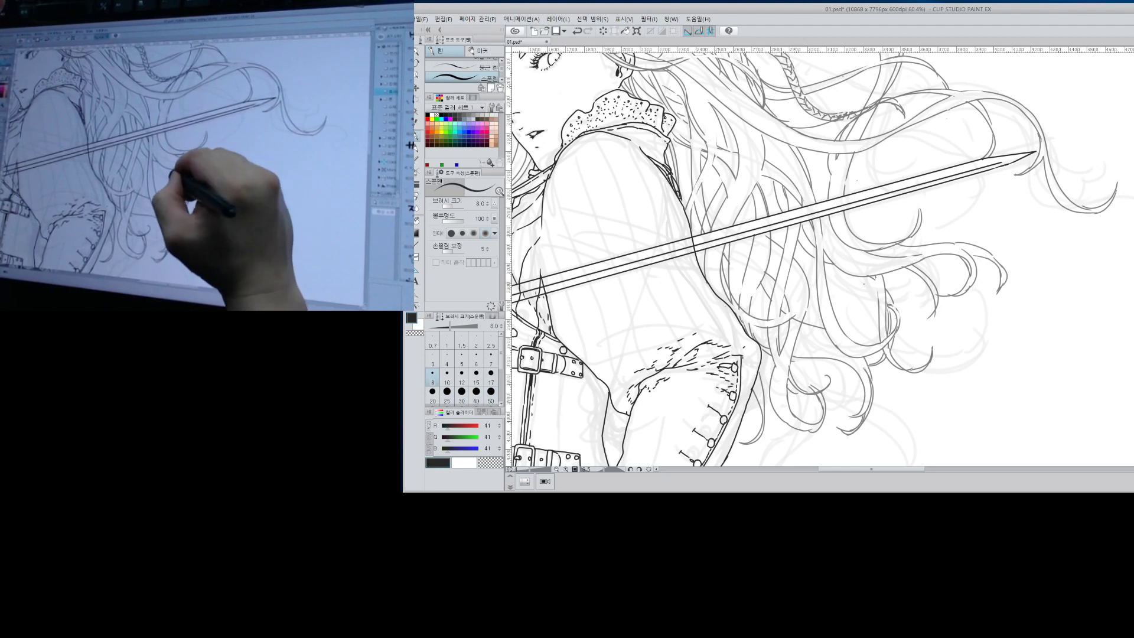
left_click_drag(859, 278, 879, 289)
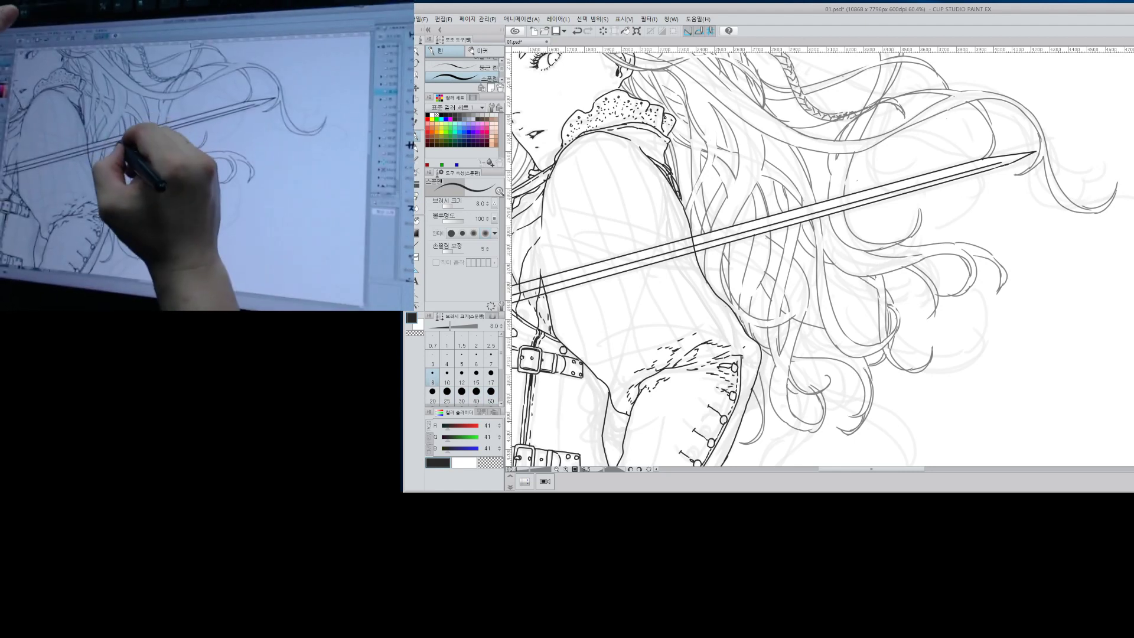
Set the eraser size to 20 and erase the stray hair lines crossing the ear.
key("e")
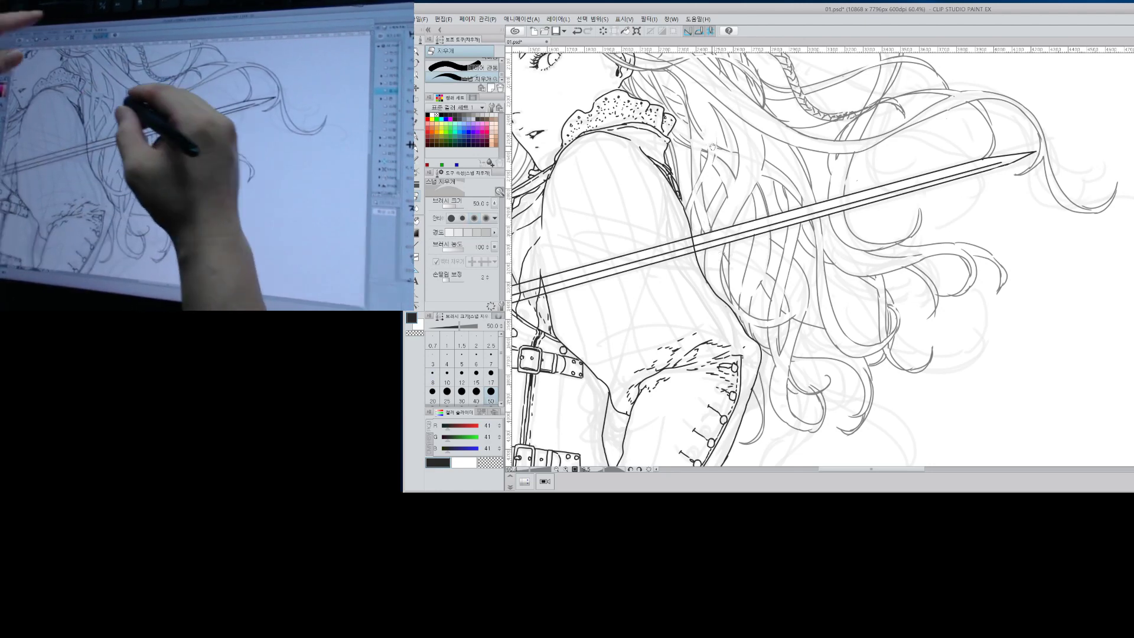
left_click_drag(712, 147, 783, 318)
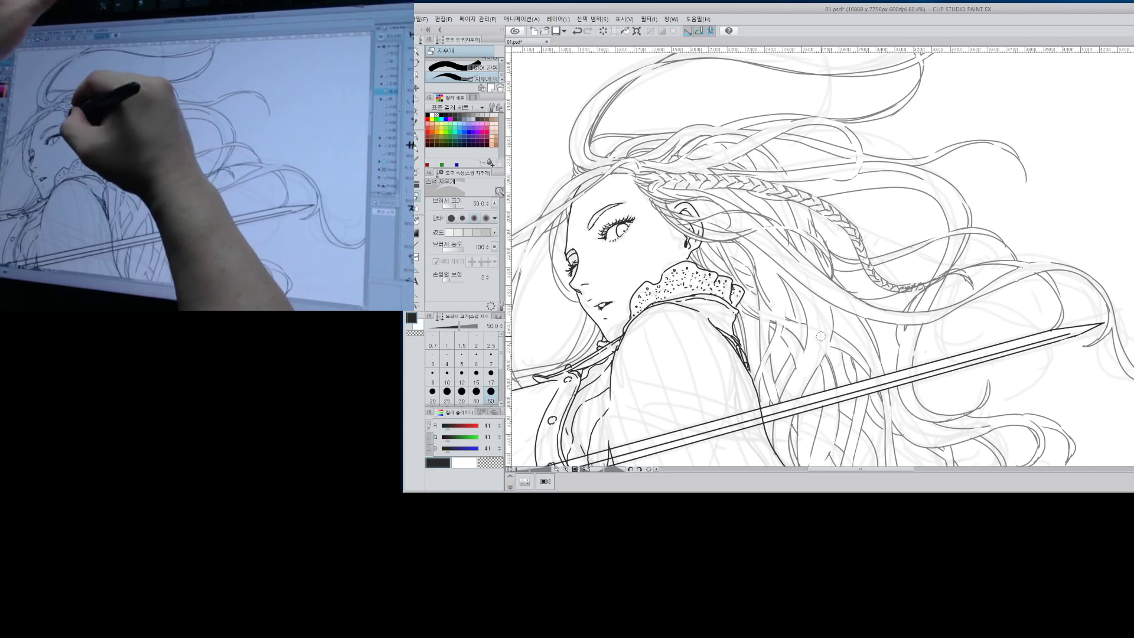
key("p")
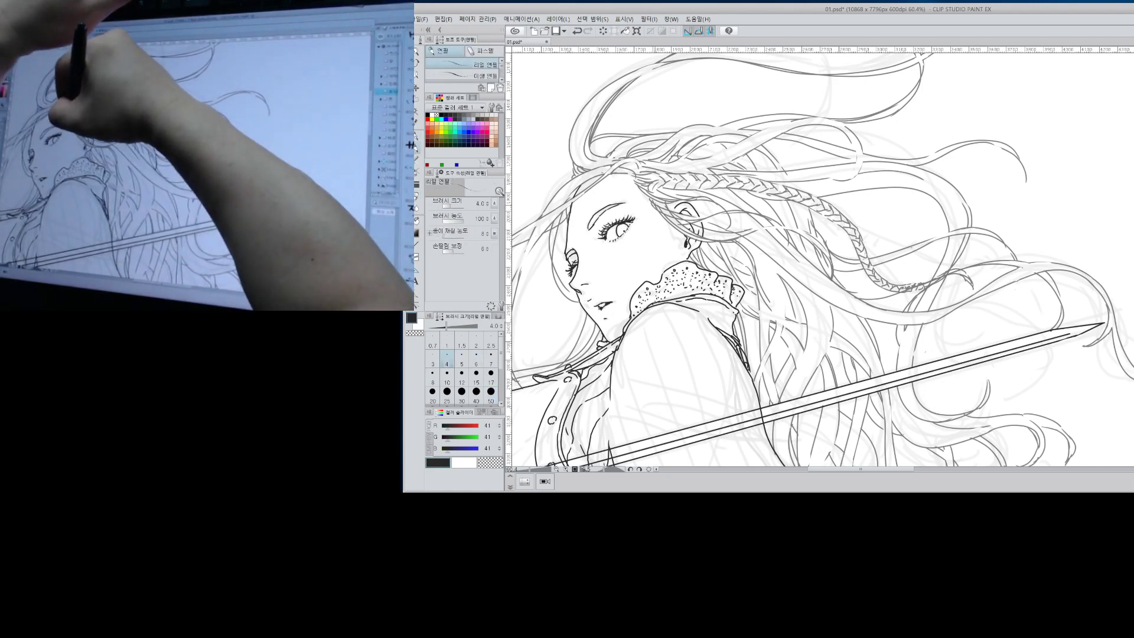
key("e")
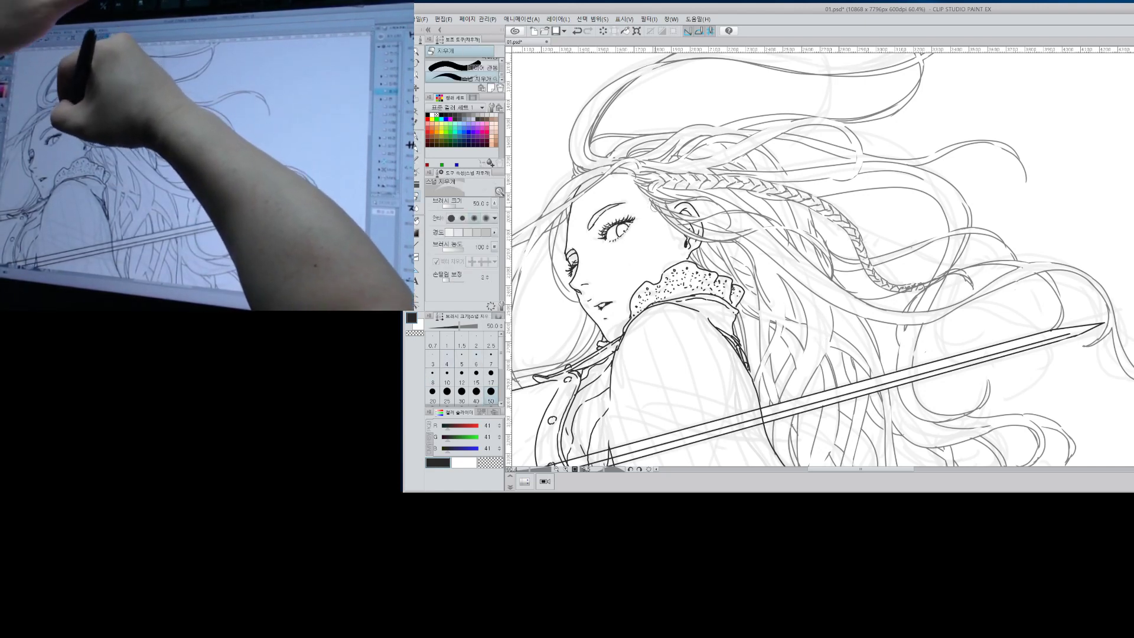
key("bracketleft")
key("bracketleft")
key("bracketleft")
key("bracketleft")
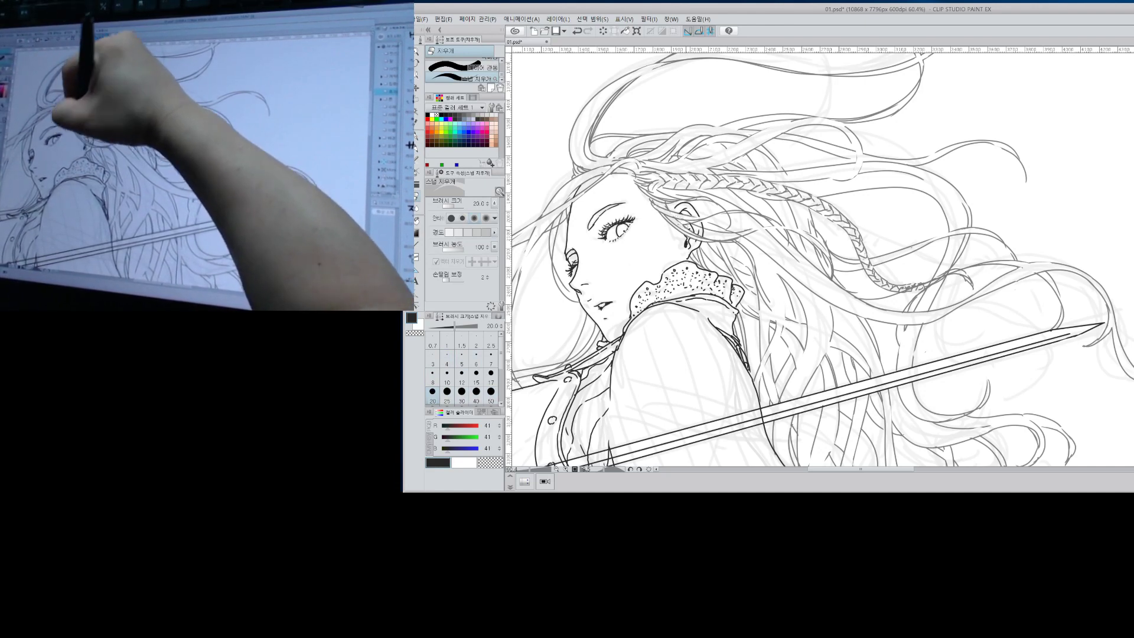
left_click_drag(681, 222, 692, 224)
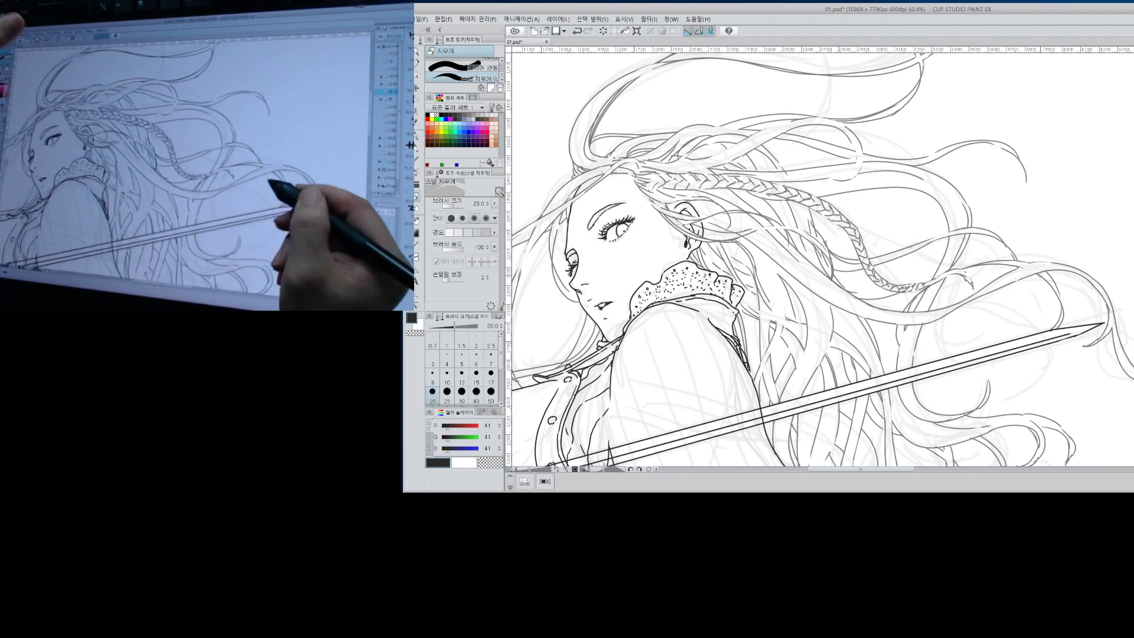
Examine the line art of the whole figure, including the torso and the sword hand.
left_click_drag(978, 413, 963, 343)
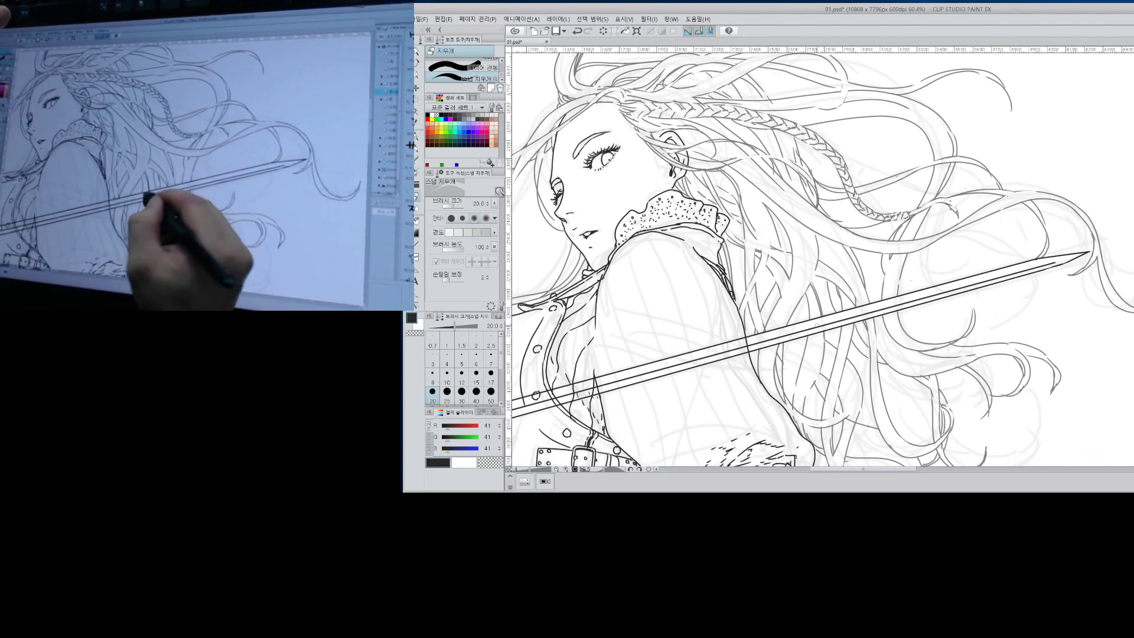
key("alt+space")
mouse_move(993, 317)
left_mouse_down()
mouse_move(972, 326)
mouse_move(982, 323)
left_mouse_up()
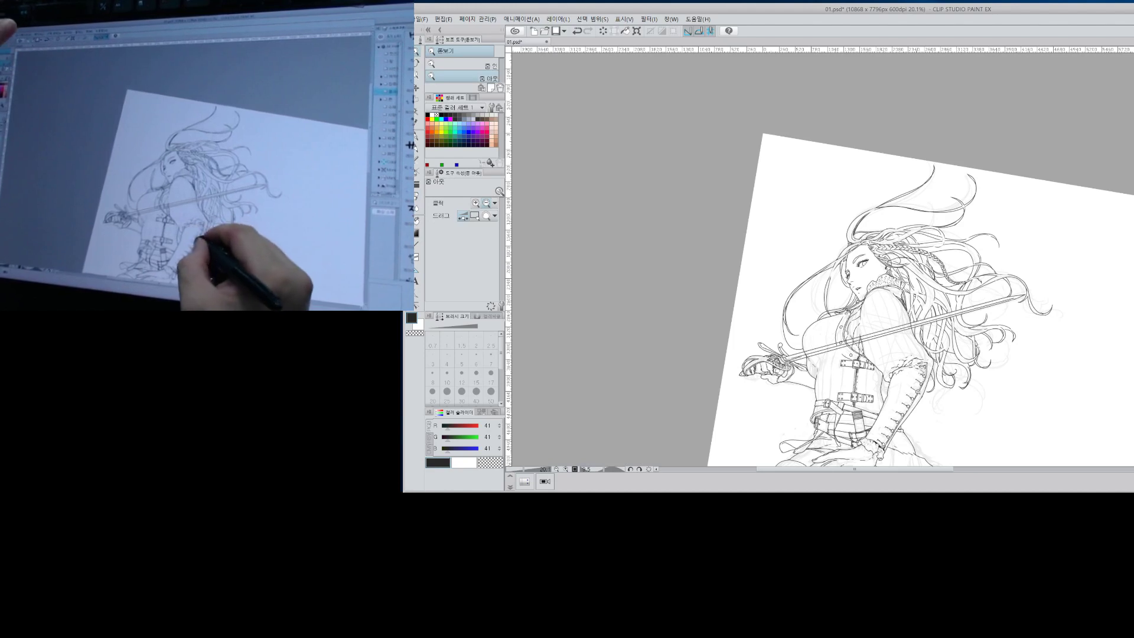
left_click_drag(917, 394, 934, 372)
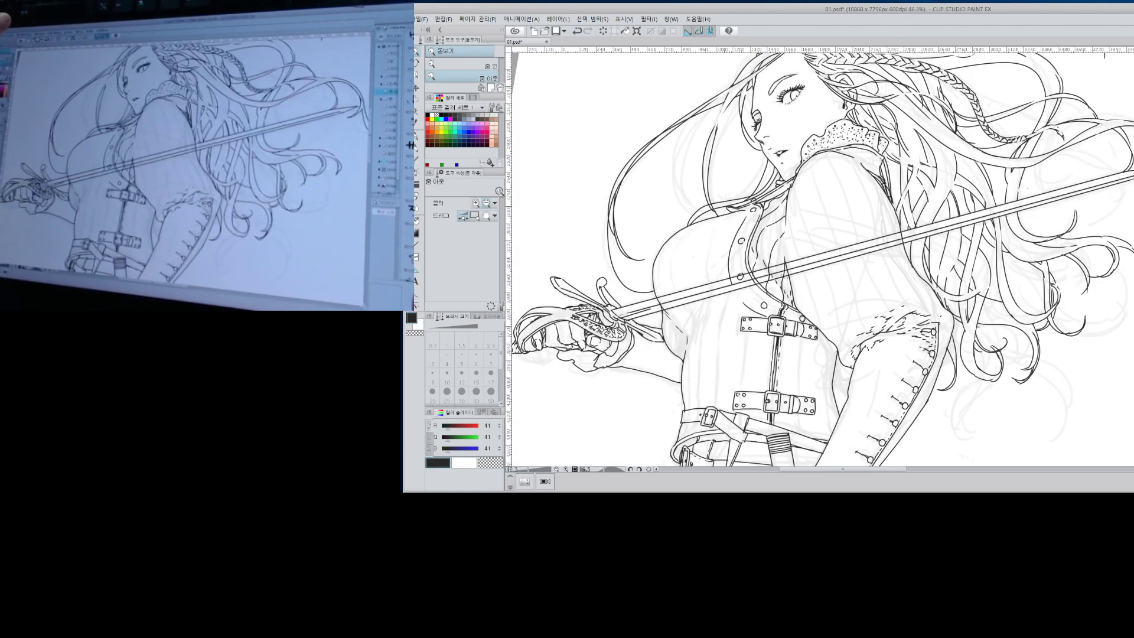
key("ctrl+y")
left_click_drag(848, 275, 1060, 265)
mouse_move(889, 276)
left_mouse_down()
mouse_move(845, 282)
mouse_move(874, 287)
left_mouse_up()
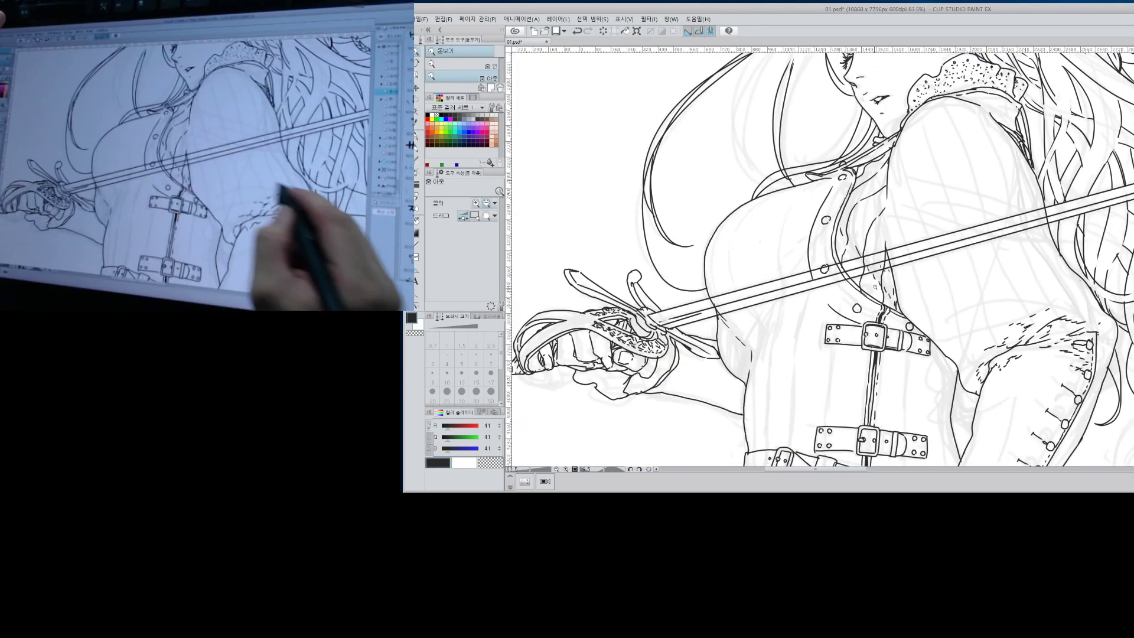
key("ctrl+z")
key("ctrl+y")
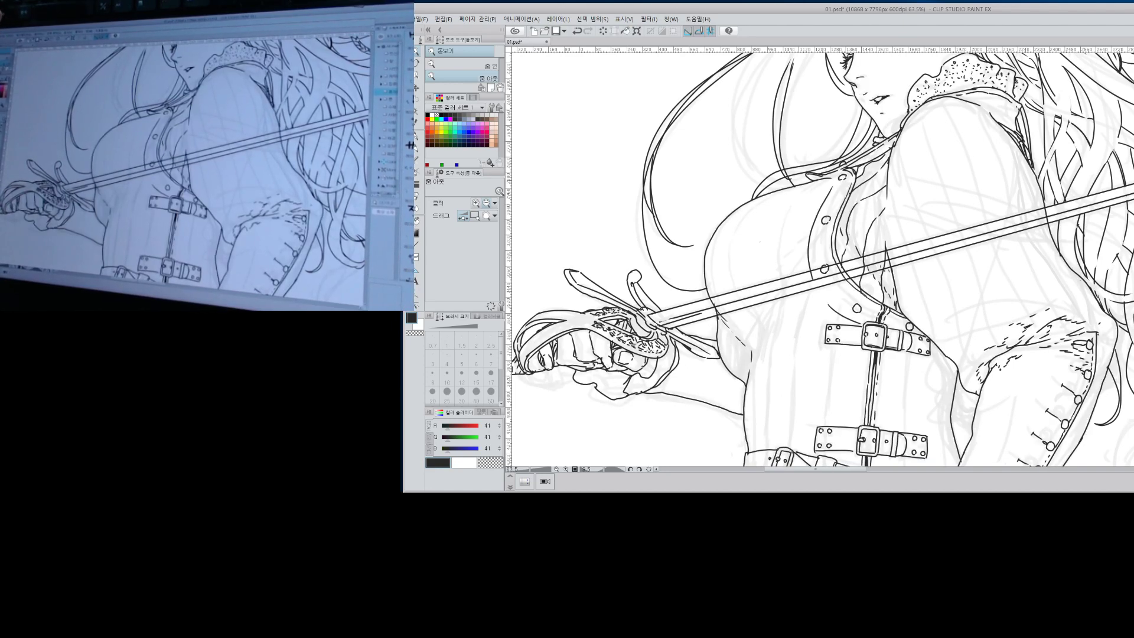
Ink the seam lines on the chest and side of the bodice, plus small folds under the bust.
key("p")
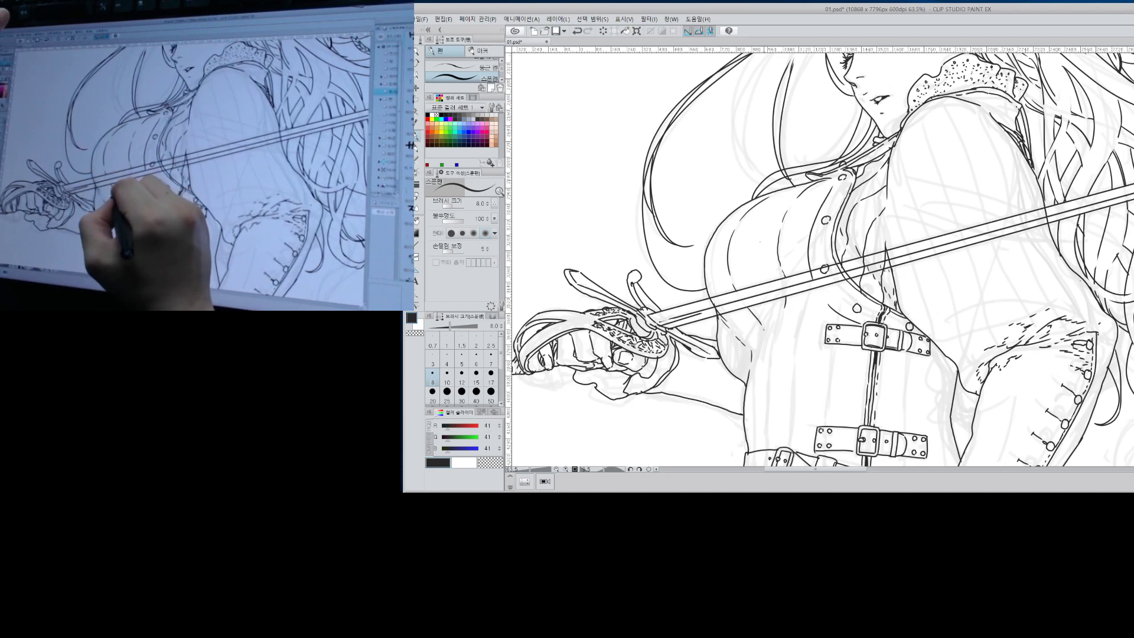
mouse_move(764, 330)
left_mouse_down()
mouse_move(763, 341)
mouse_move(777, 209)
left_mouse_up()
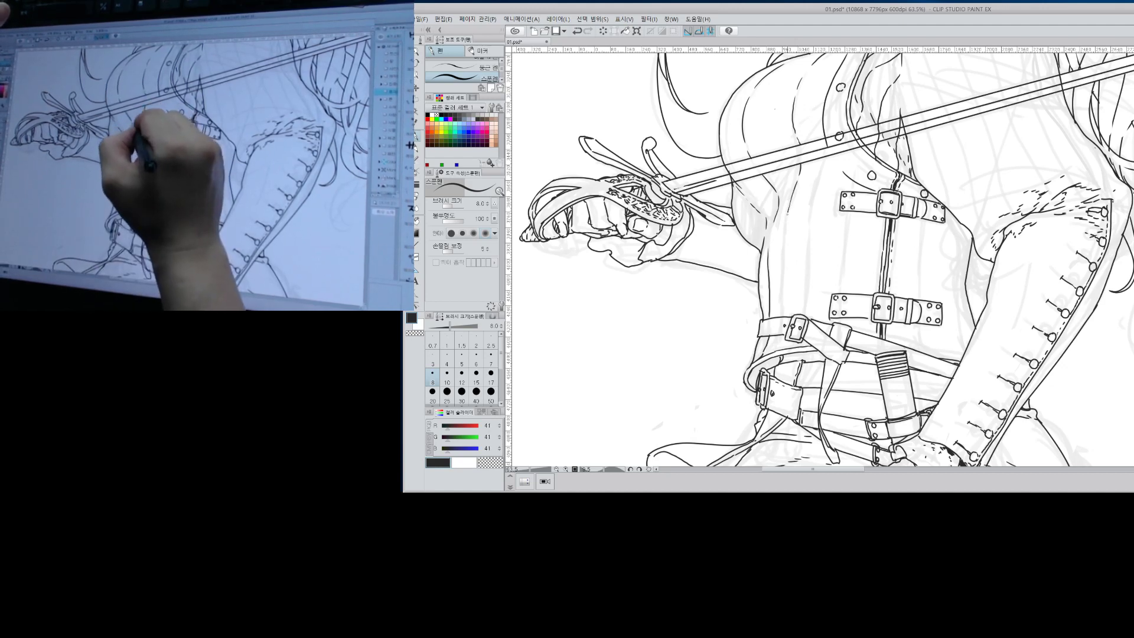
left_click_drag(787, 212, 783, 282)
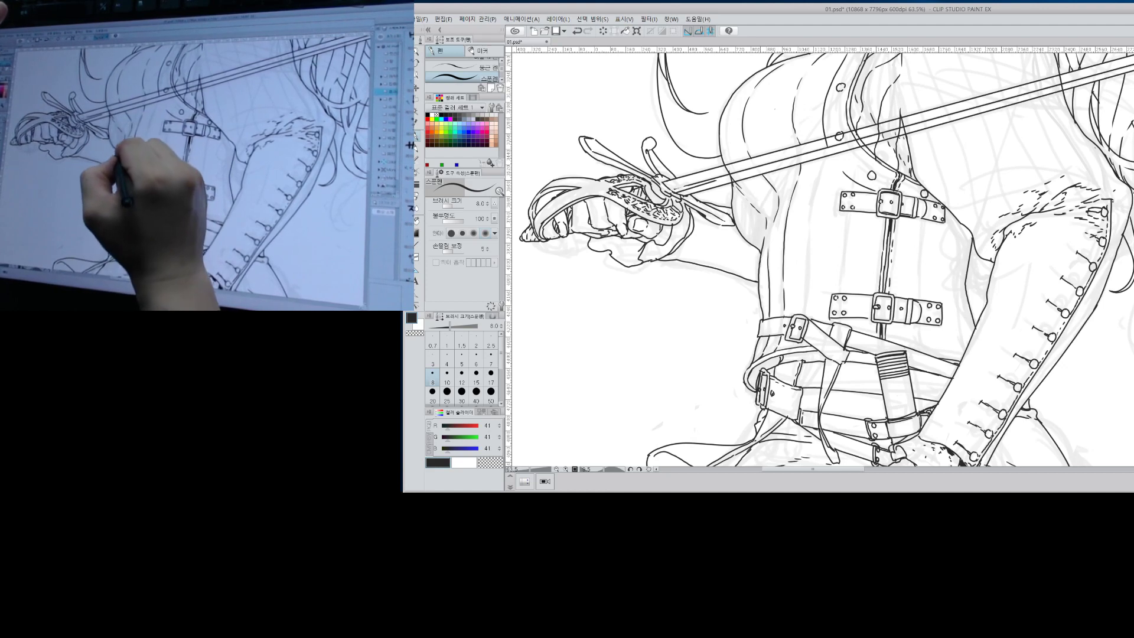
left_click_drag(760, 262, 762, 294)
left_click_drag(765, 210, 750, 192)
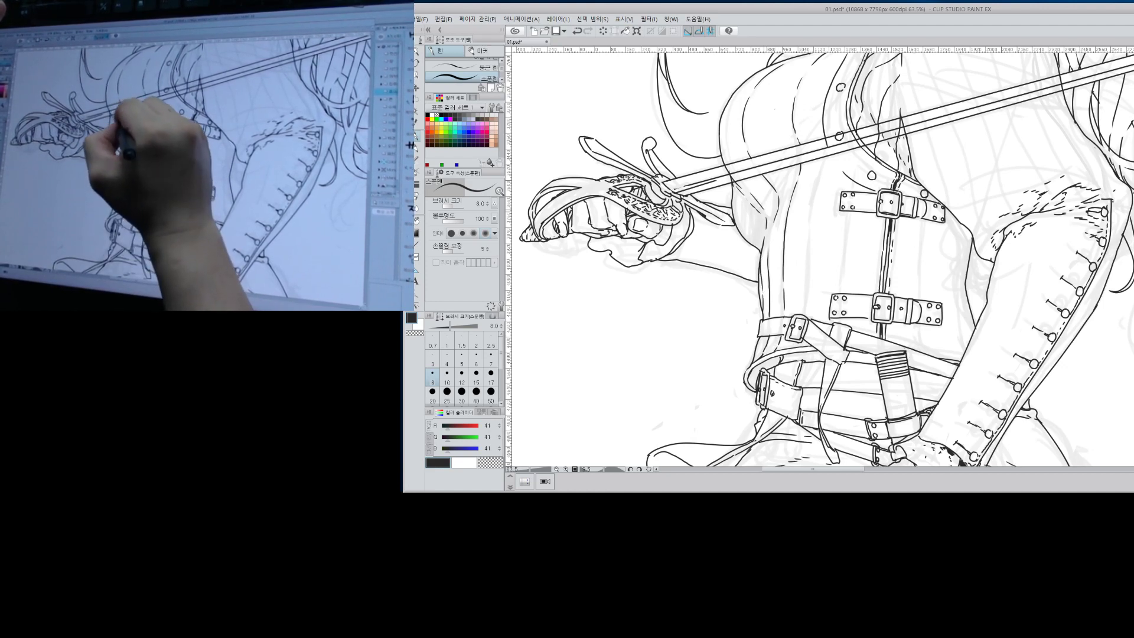
left_click_drag(727, 111, 723, 157)
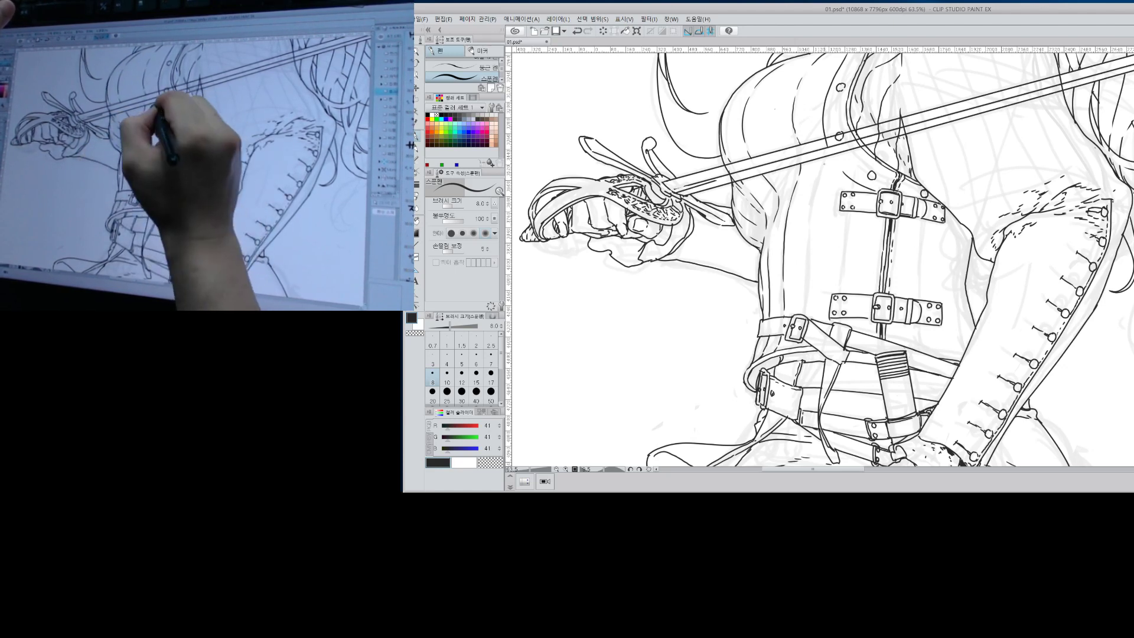
Ink the long vertical seams down the bodice front, beside and between the two buckled straps.
left_click_drag(825, 160, 820, 177)
left_click_drag(816, 190, 809, 230)
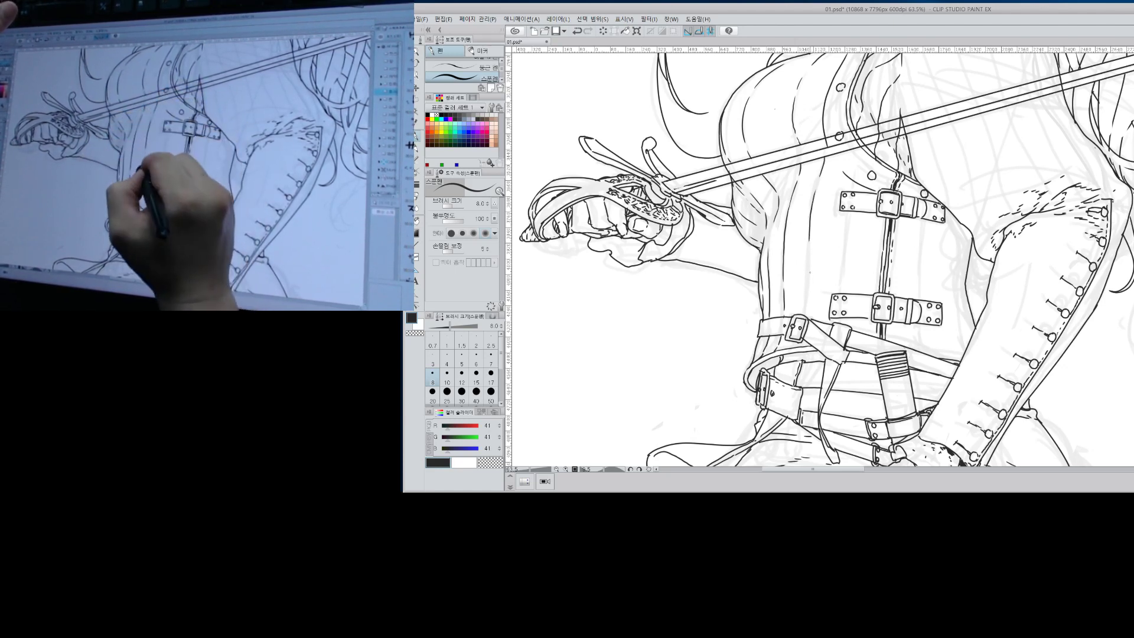
left_click_drag(810, 273, 808, 310)
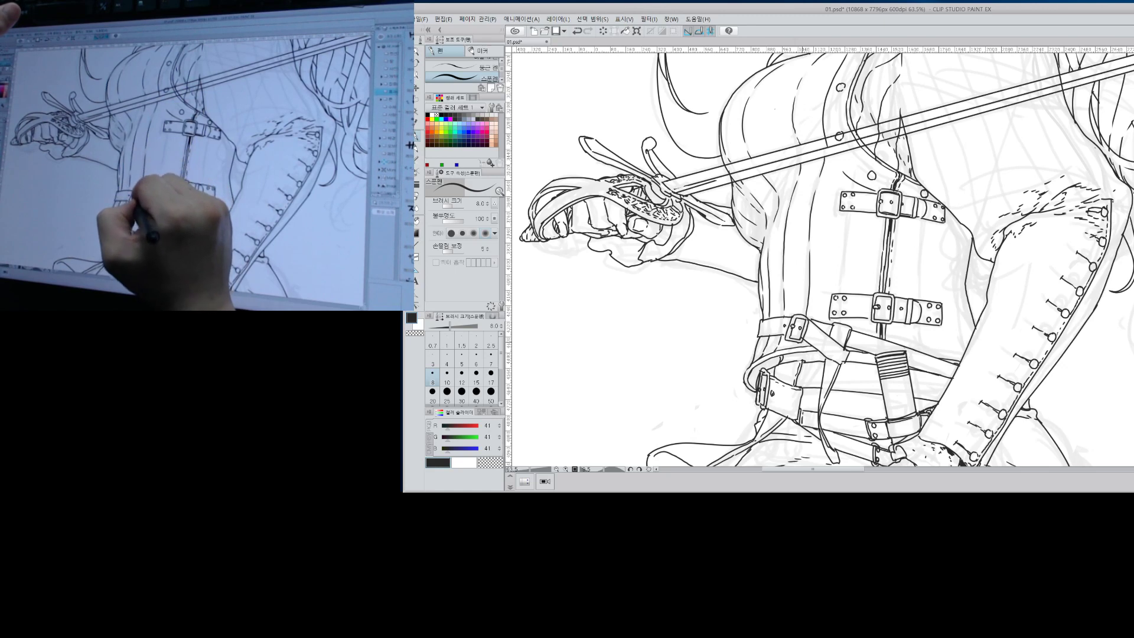
key("e")
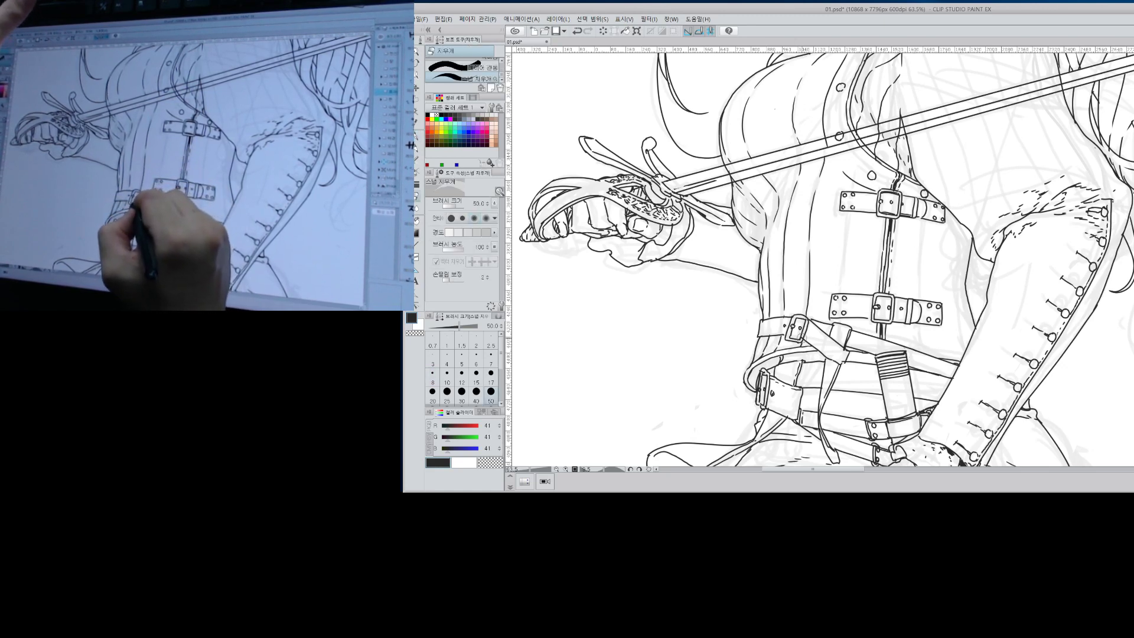
key("p")
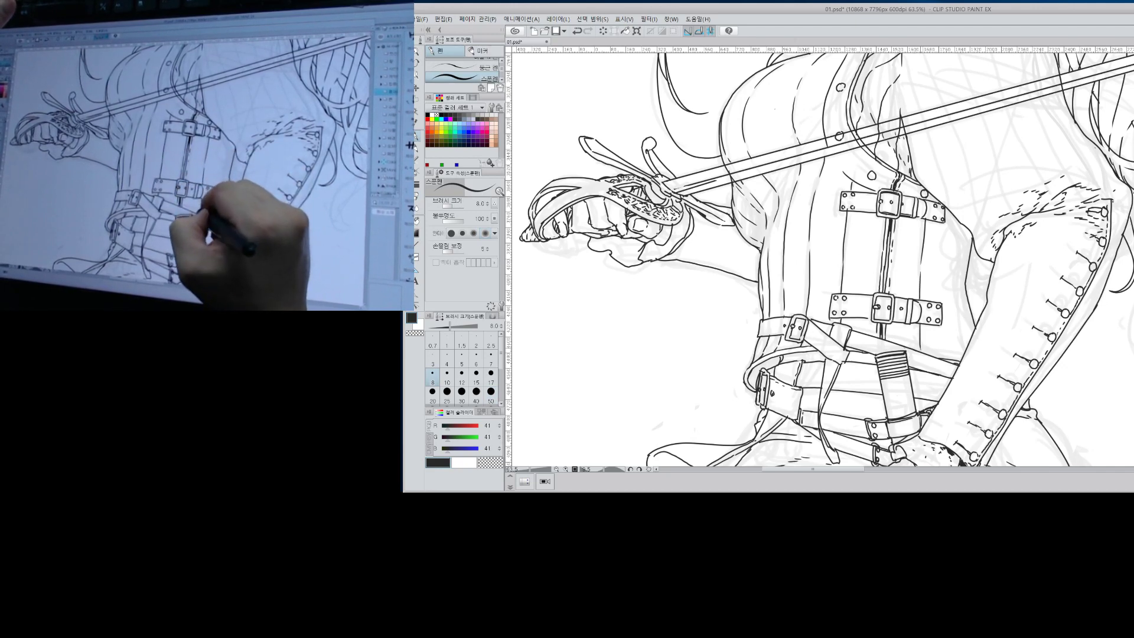
left_click_drag(957, 227, 956, 314)
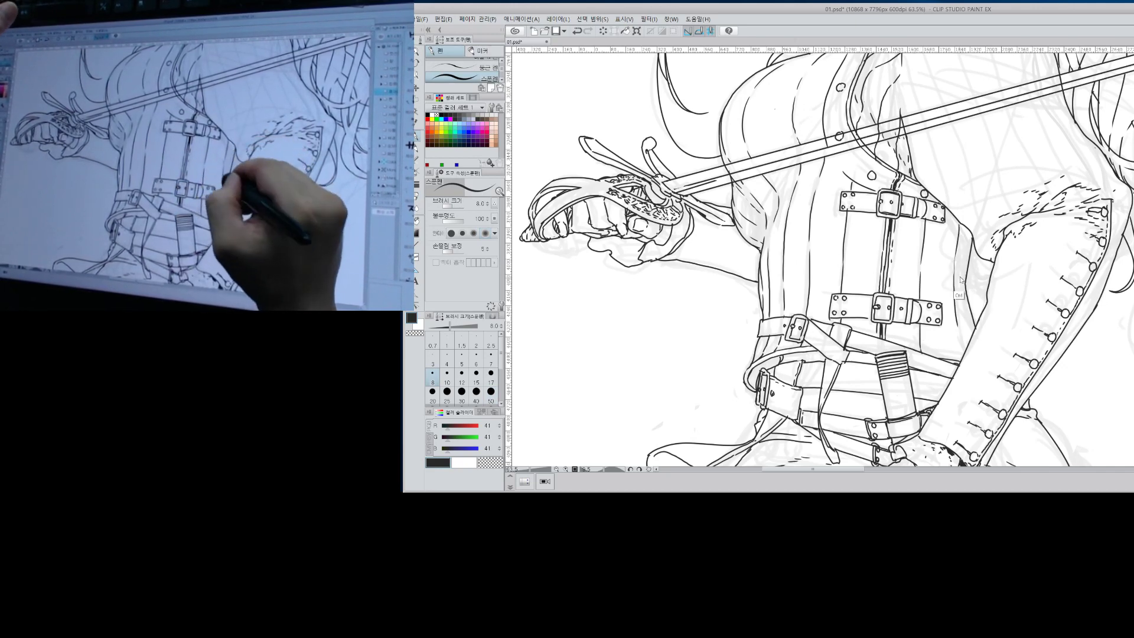
key("ctrl+z")
left_click_drag(954, 218, 949, 353)
key("ctrl+z")
key("ctrl+z")
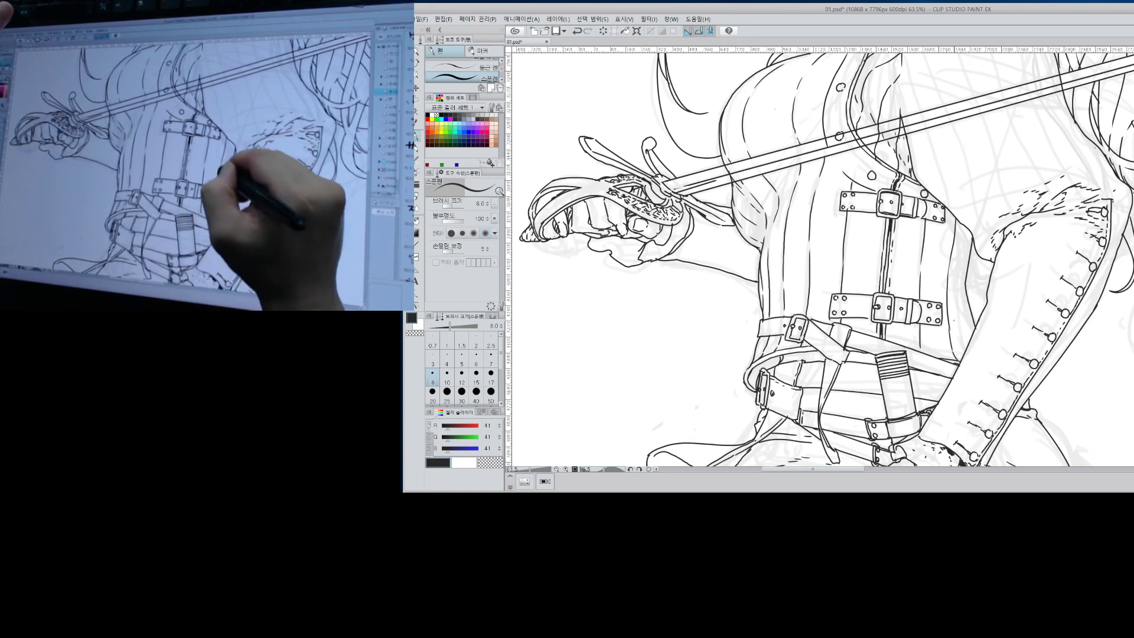
Ink the curved side seam of the bodice, between the buckled straps and the laced forearm.
left_click_drag(968, 239, 960, 326)
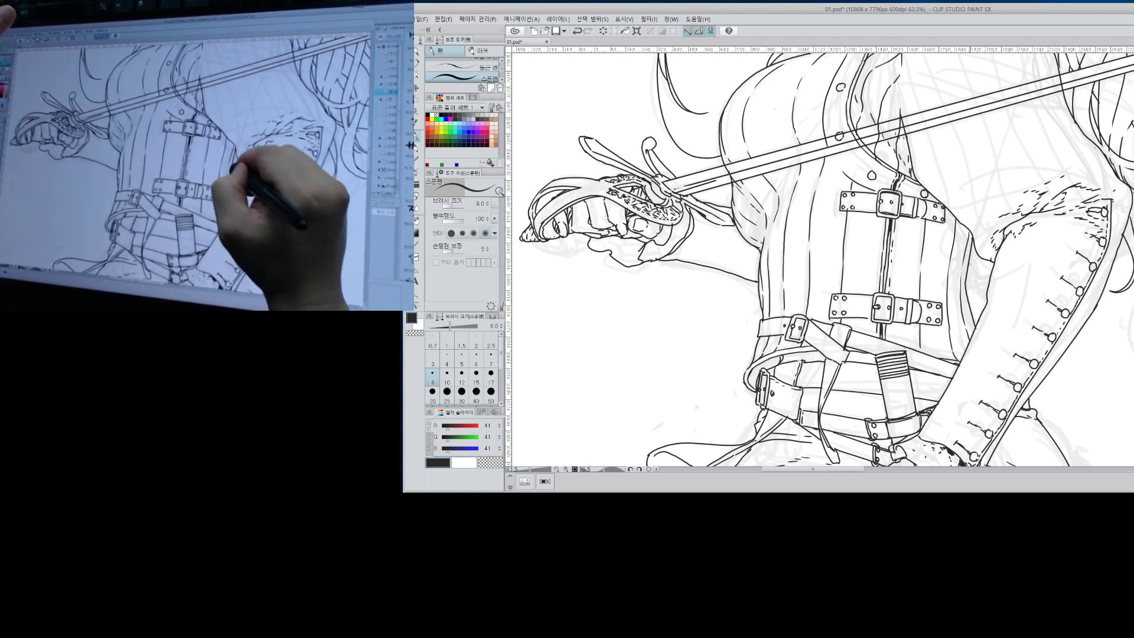
key("alt+space")
left_click_drag(1006, 207, 945, 207)
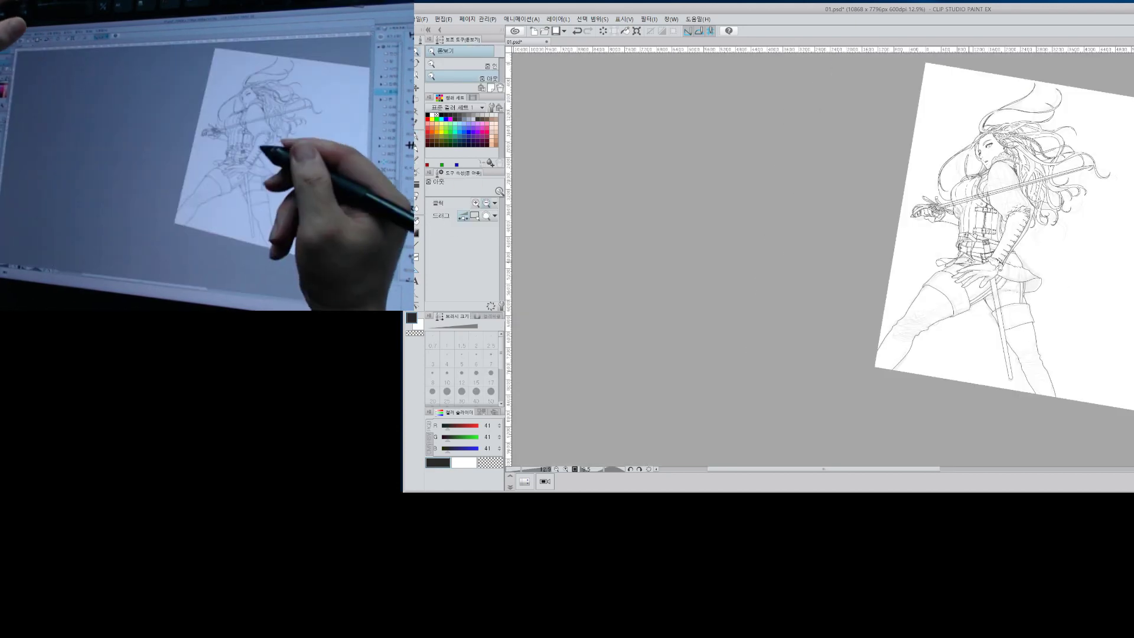
Ink the long wavy stripes down the puffed sleeve from the shoulder to the elbow, continuing them beneath the sword blade.
left_click_drag(1058, 249, 989, 315)
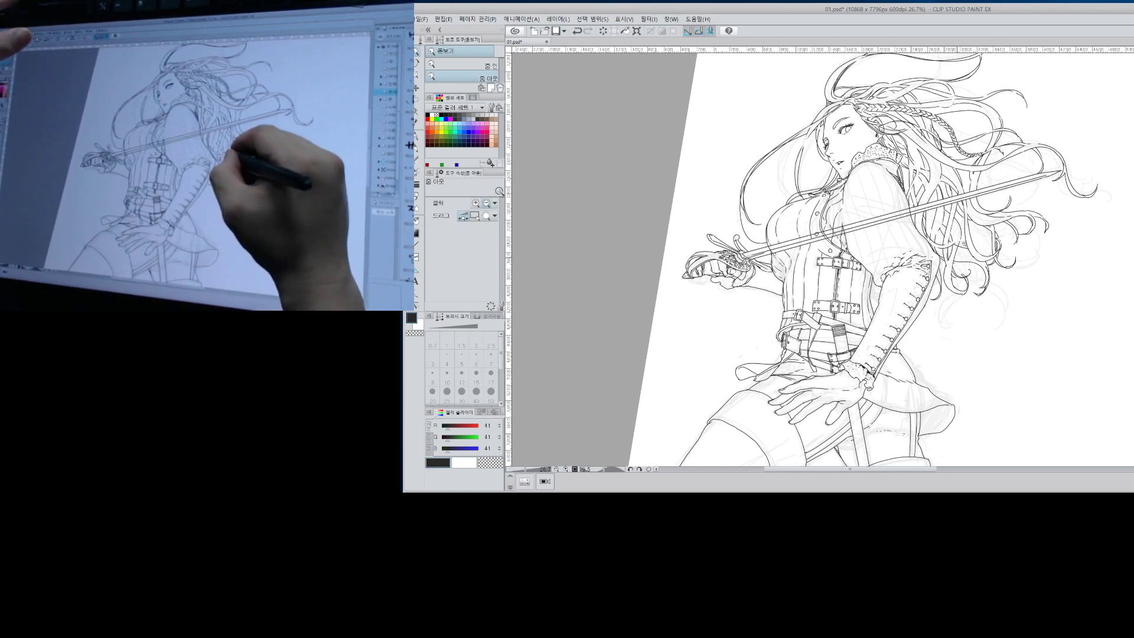
left_click_drag(974, 284, 954, 267)
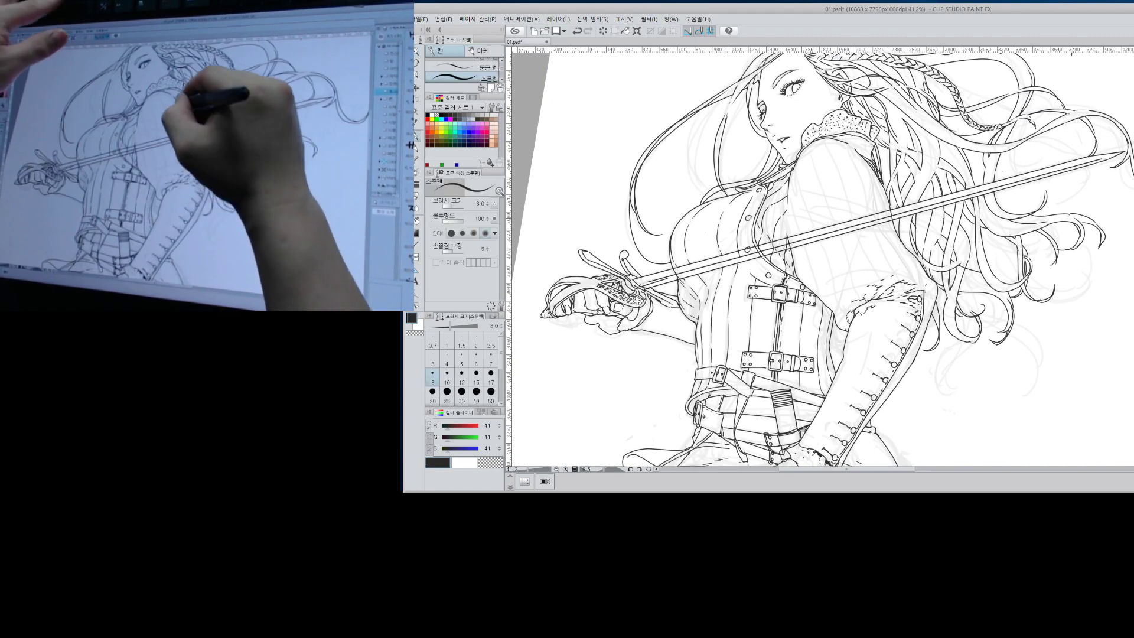
left_click_drag(852, 157, 904, 263)
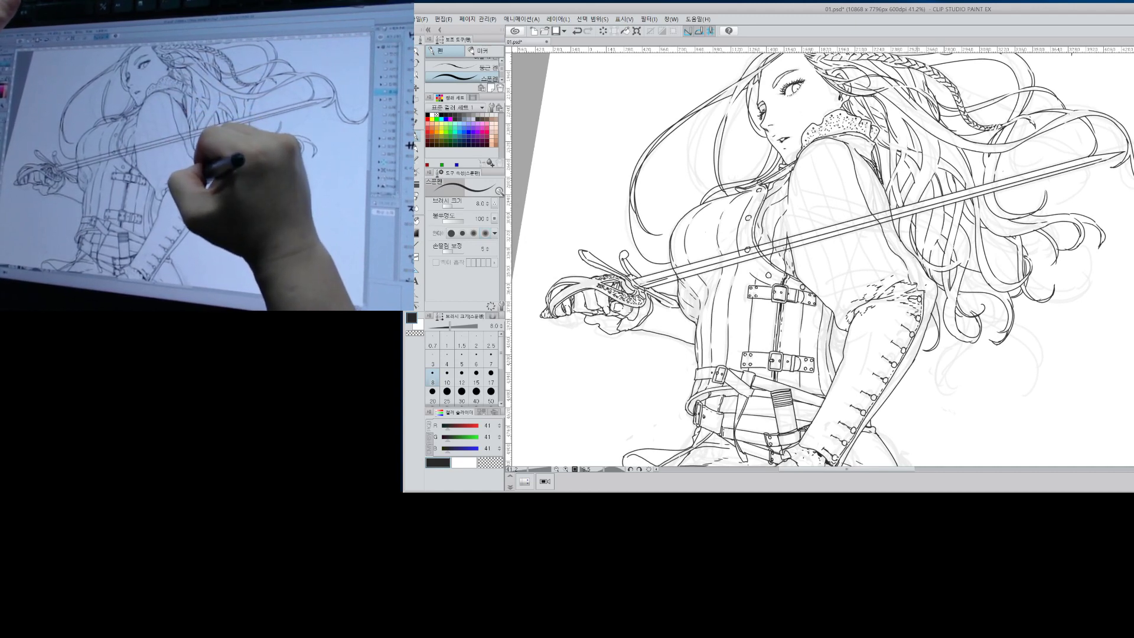
left_click_drag(905, 264, 915, 276)
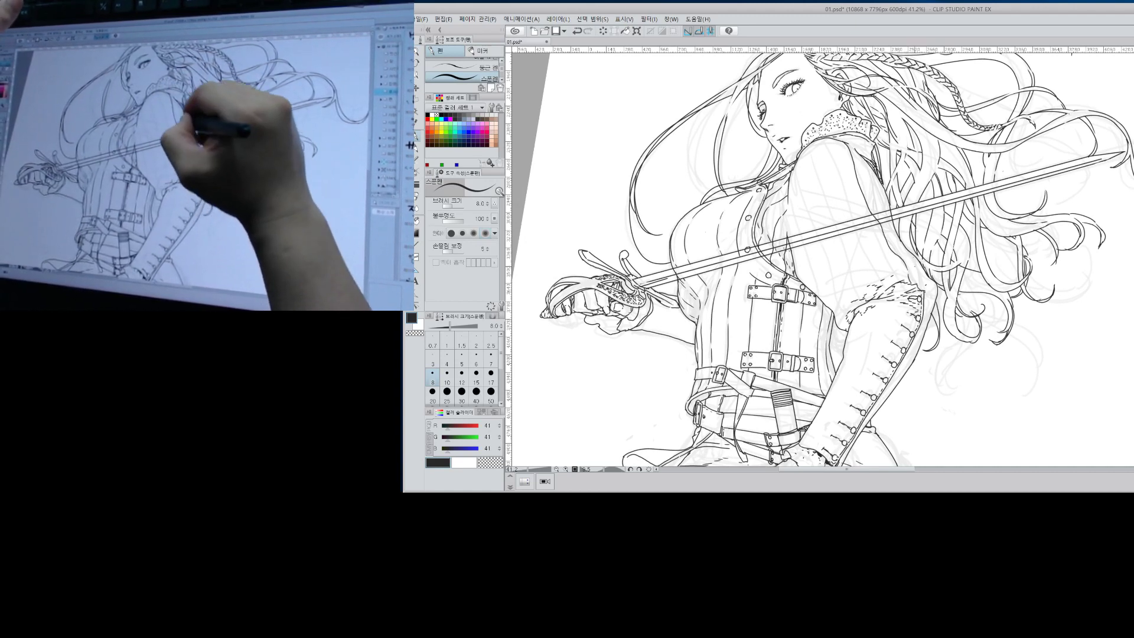
left_click_drag(860, 154, 915, 277)
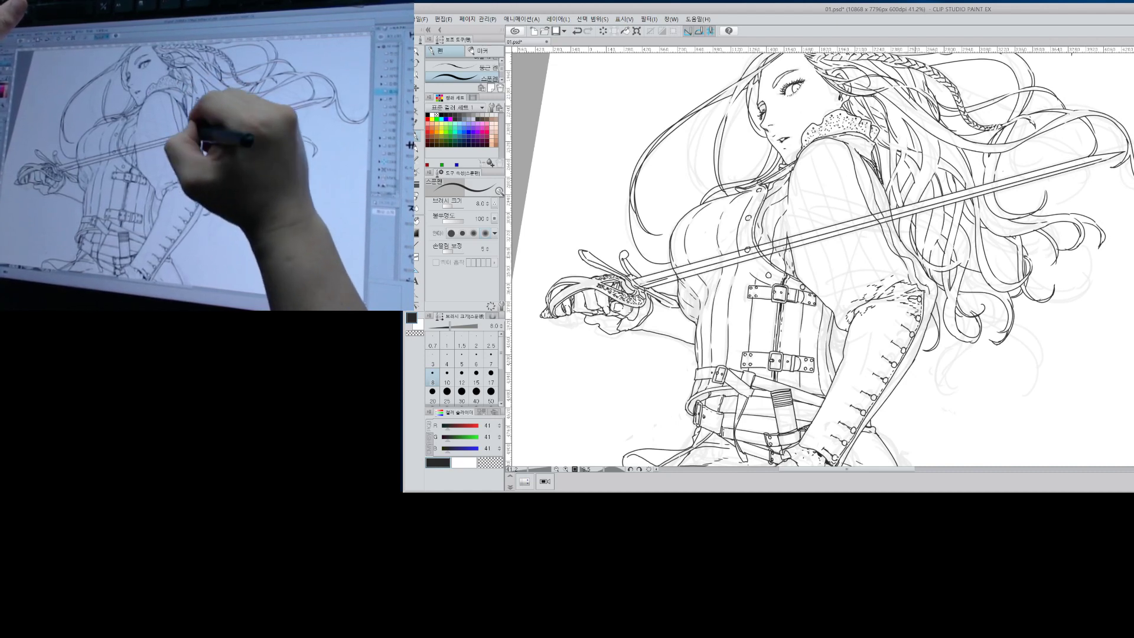
left_click_drag(873, 171, 917, 267)
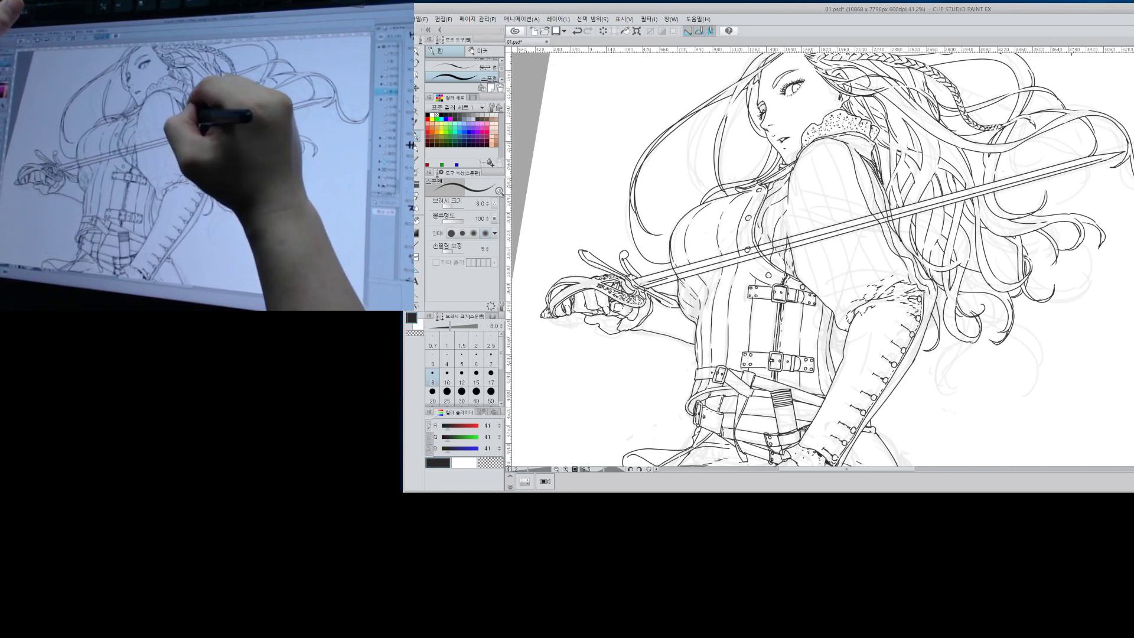
left_click_drag(825, 139, 880, 267)
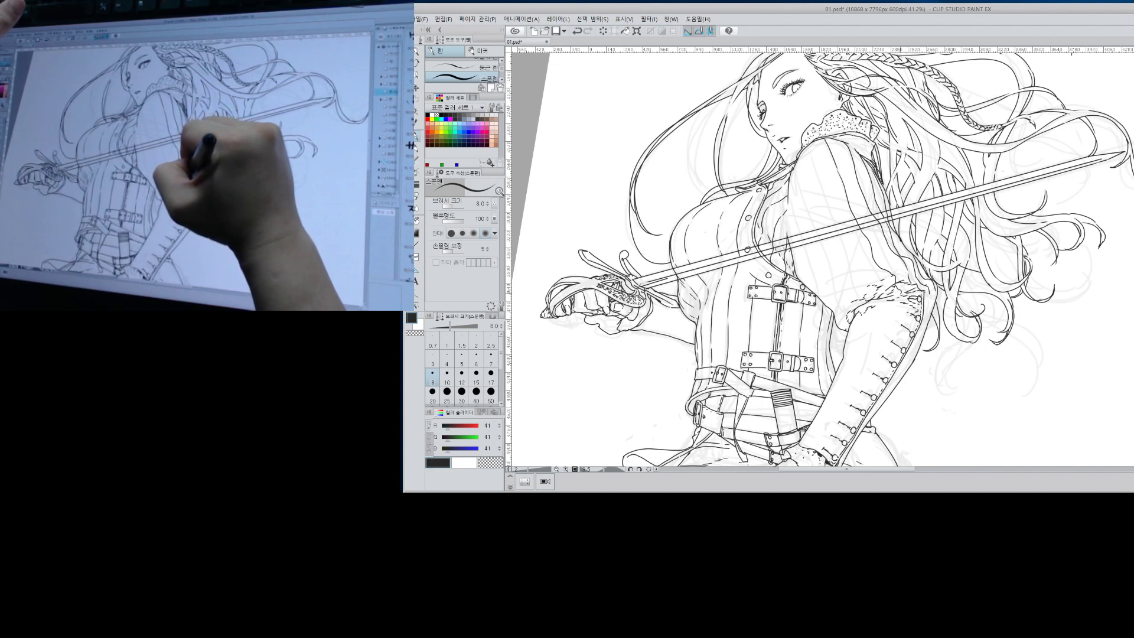
left_click_drag(831, 208, 846, 240)
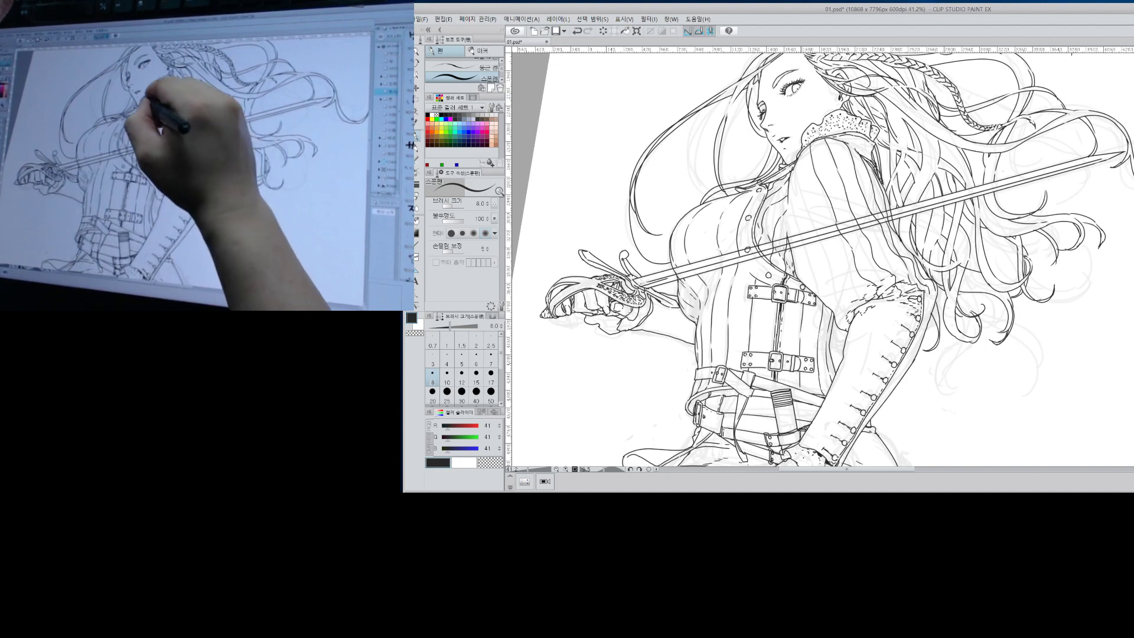
left_click_drag(800, 157, 811, 205)
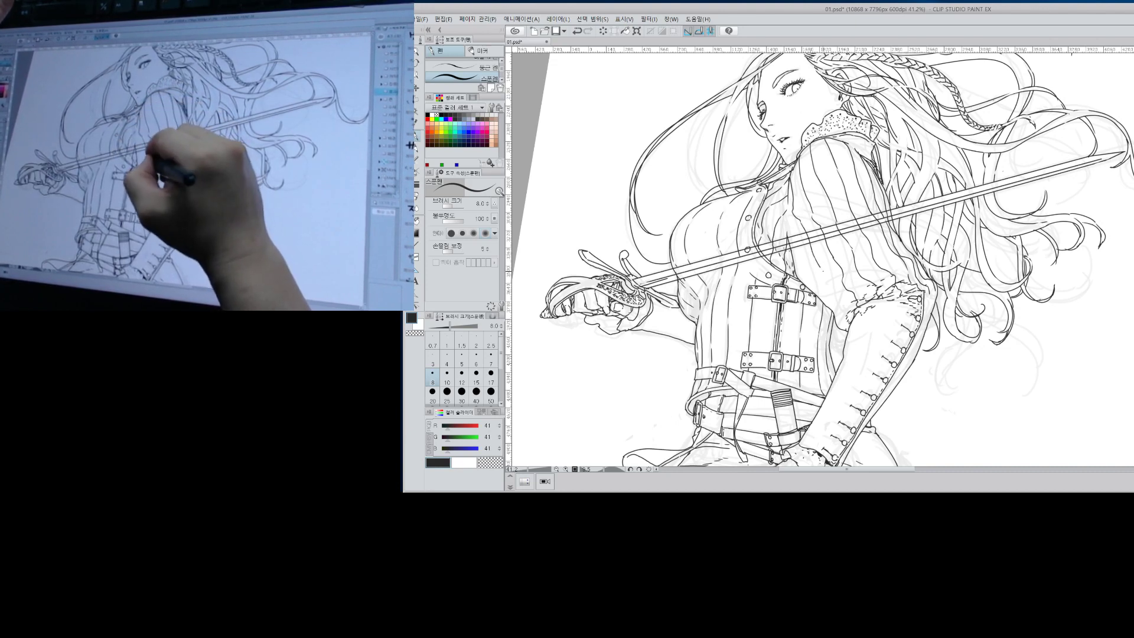
left_click_drag(820, 269, 837, 291)
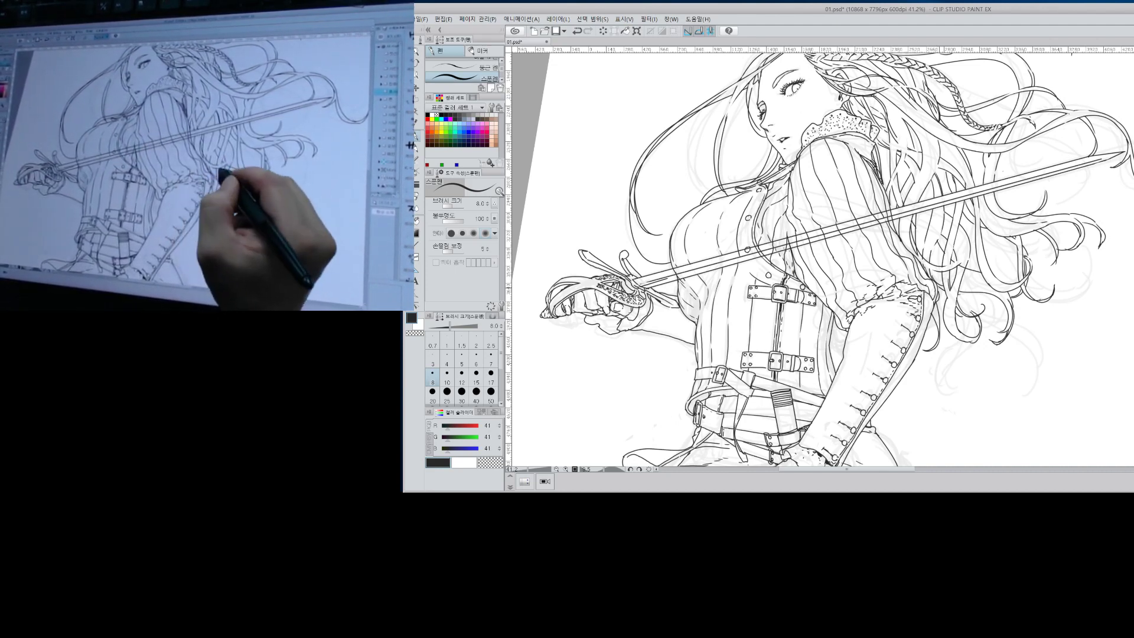
Ink short wrinkle strokes across the knee of the bent leg's boot, following the rough sketch.
key("alt+space")
left_click_drag(957, 257, 936, 261)
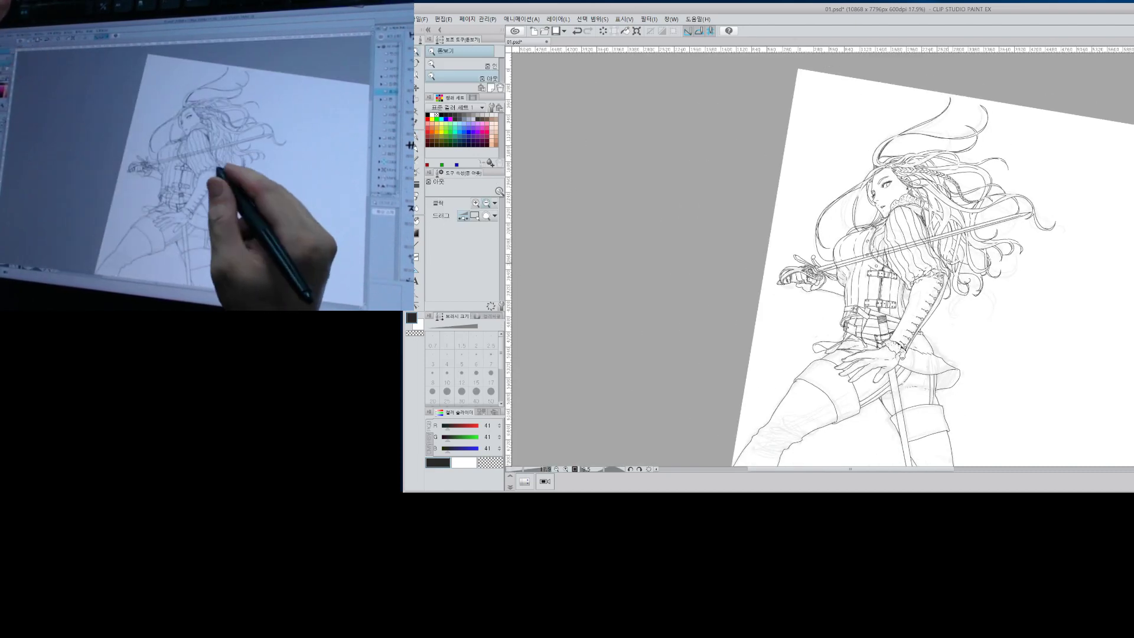
left_click_drag(998, 339, 948, 256)
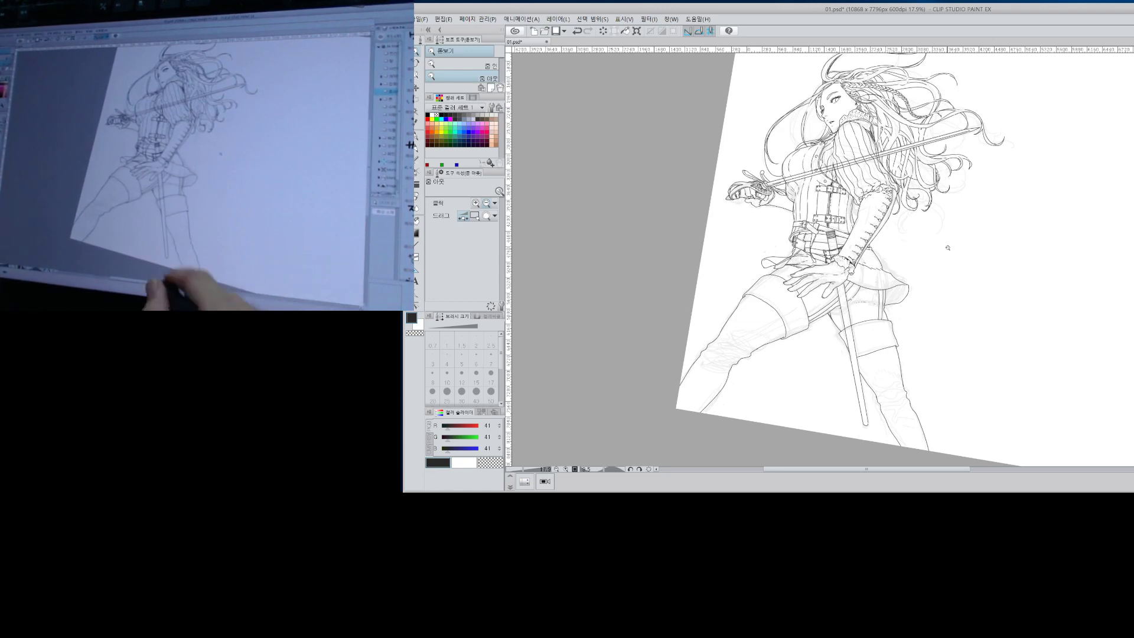
left_click_drag(843, 269, 886, 269)
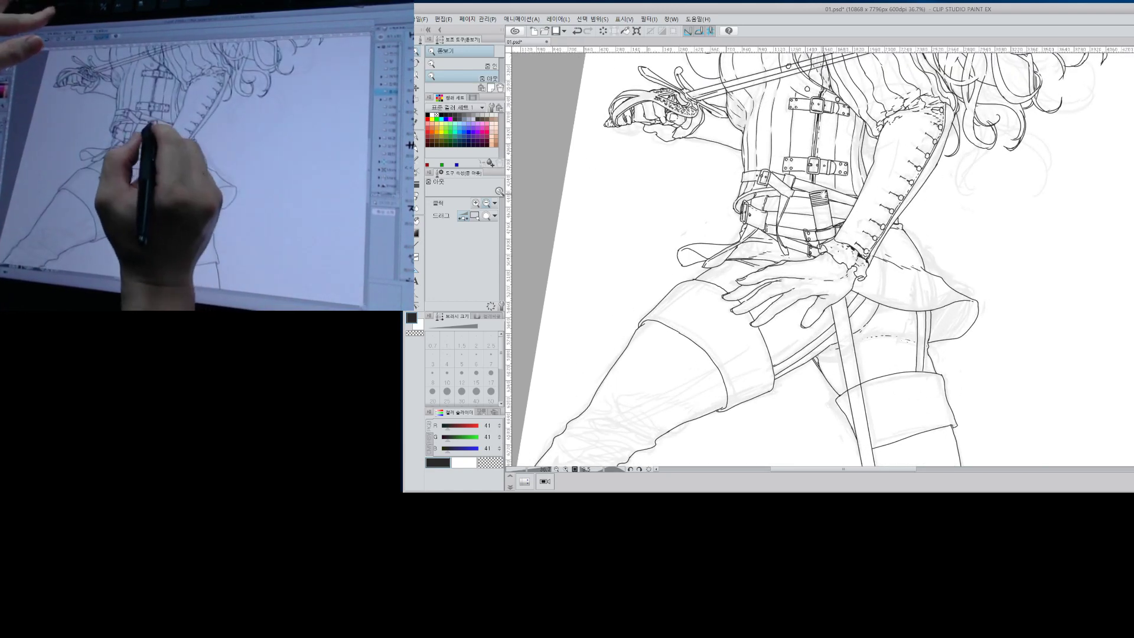
key("p")
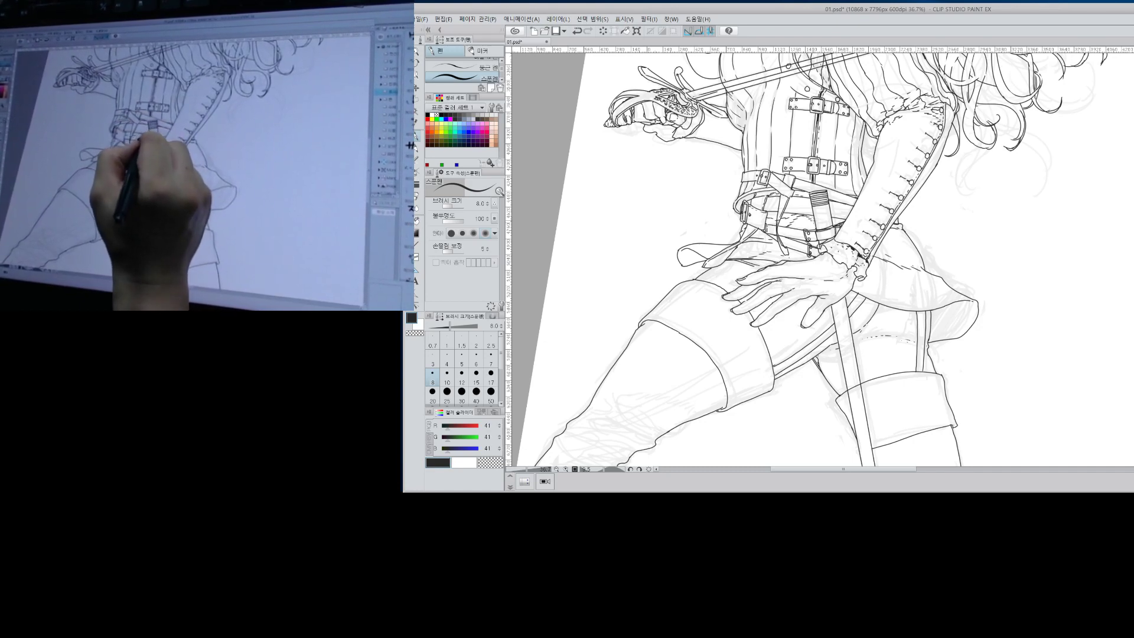
key("space")
mouse_move(800, 434)
left_mouse_down()
mouse_move(813, 378)
mouse_move(889, 263)
left_mouse_up()
mouse_move(671, 266)
left_mouse_down()
mouse_move(718, 280)
mouse_move(709, 286)
left_mouse_up()
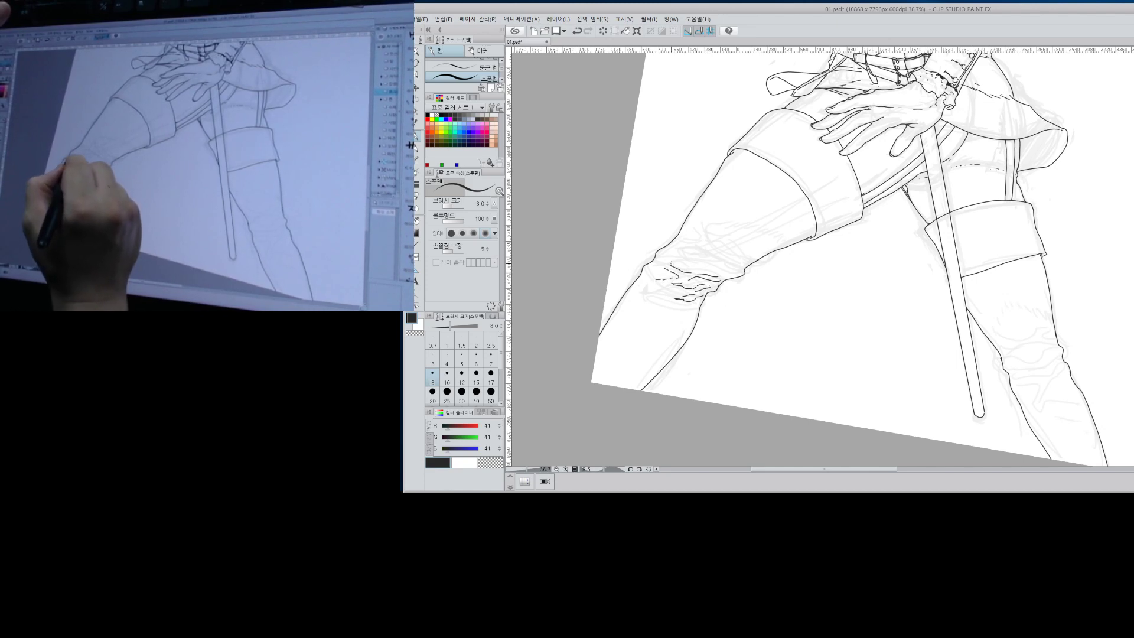
left_click_drag(695, 269, 708, 271)
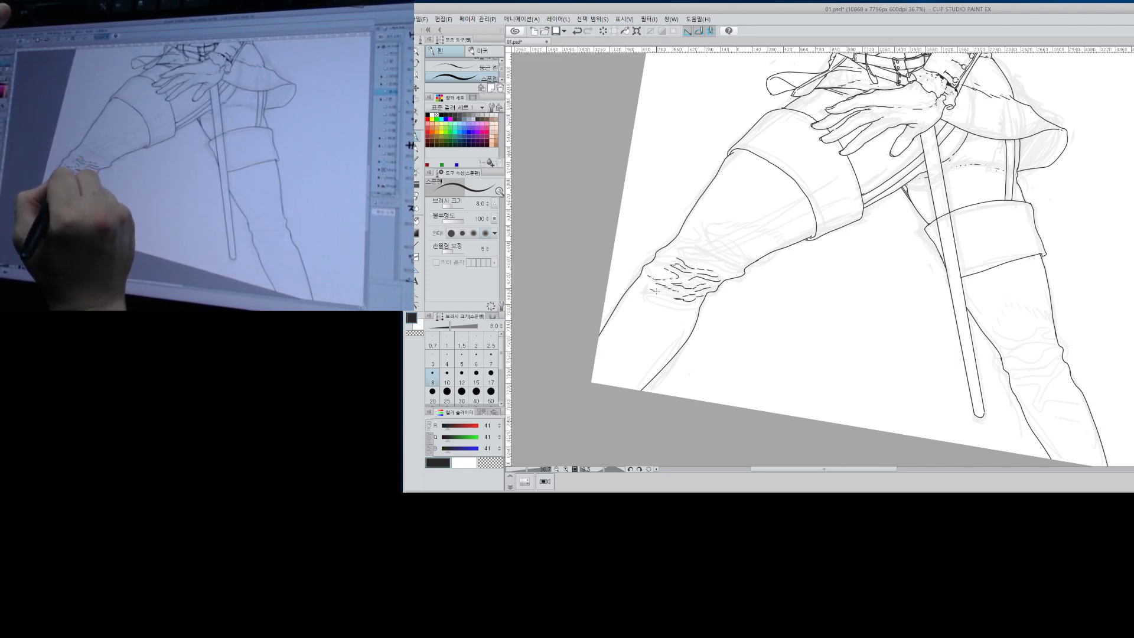
left_click_drag(669, 315, 681, 311)
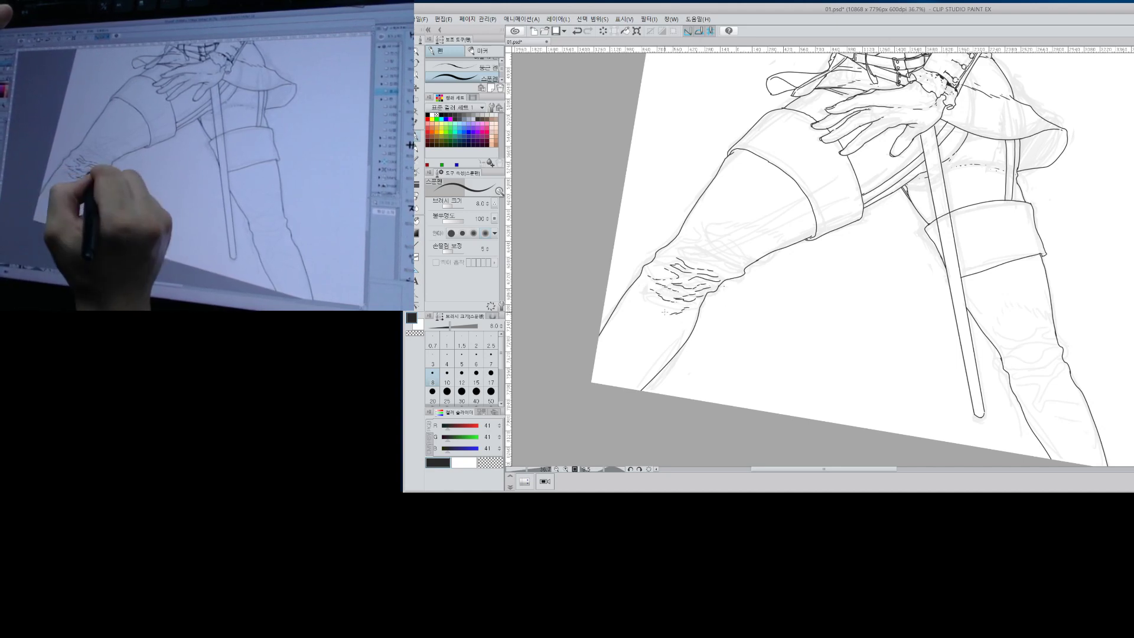
Ink the knee wrinkles on the other leg's boot, plus short fold marks just above the knee.
left_click_drag(974, 331, 772, 228)
mouse_move(819, 268)
left_mouse_down()
mouse_move(853, 257)
mouse_move(823, 279)
mouse_move(841, 279)
mouse_move(834, 290)
mouse_move(864, 274)
mouse_move(850, 285)
mouse_move(844, 256)
left_mouse_up()
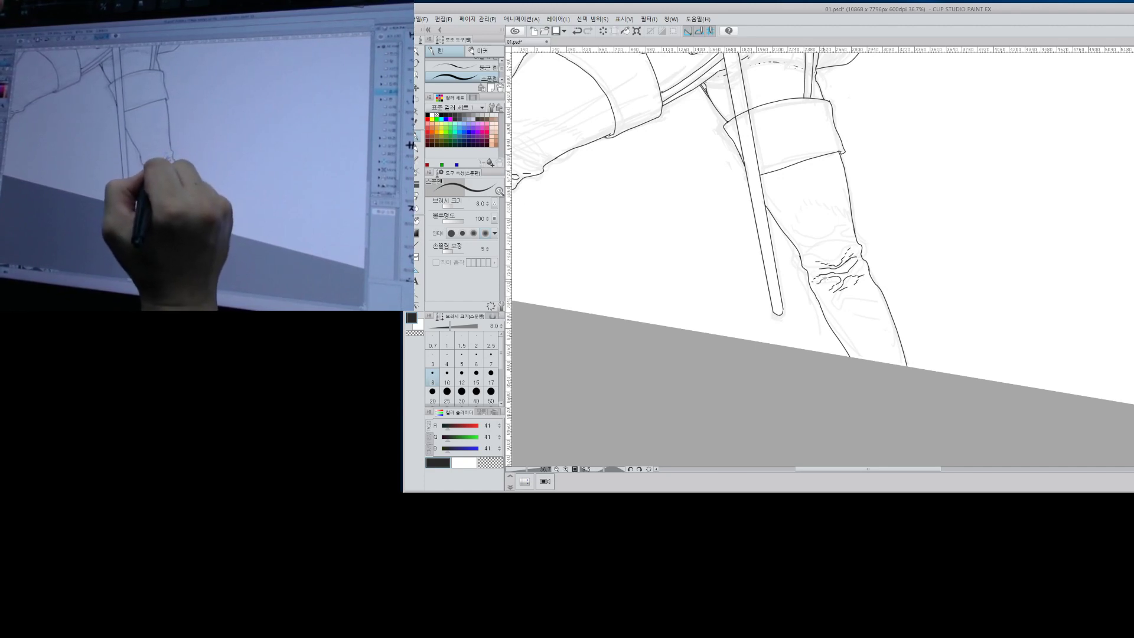
left_click_drag(829, 302, 842, 294)
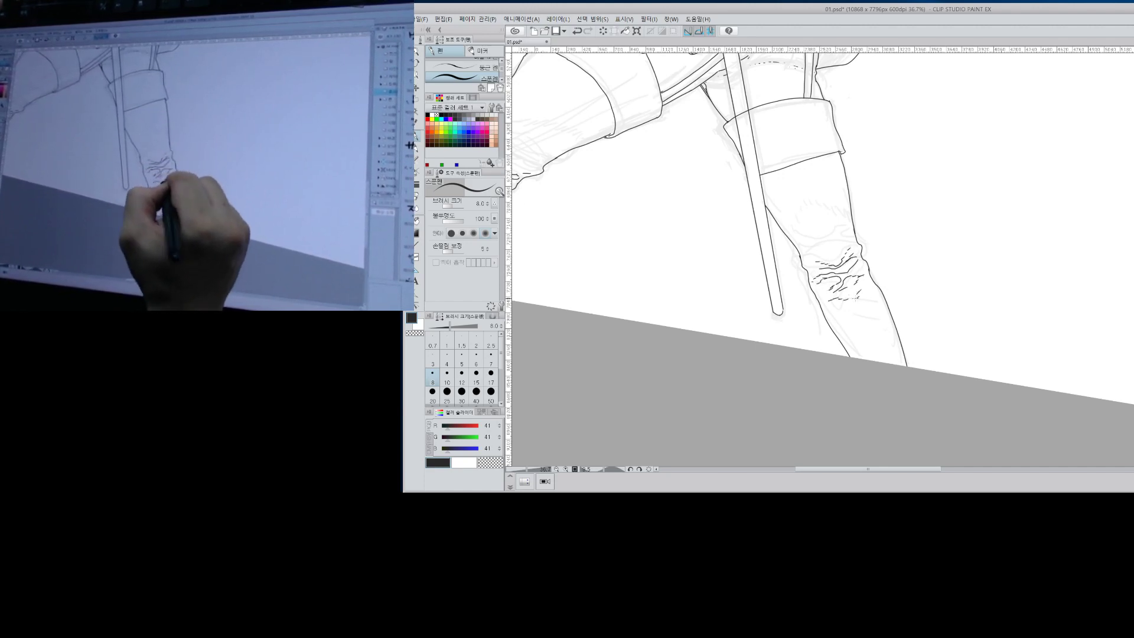
left_click_drag(836, 217, 845, 210)
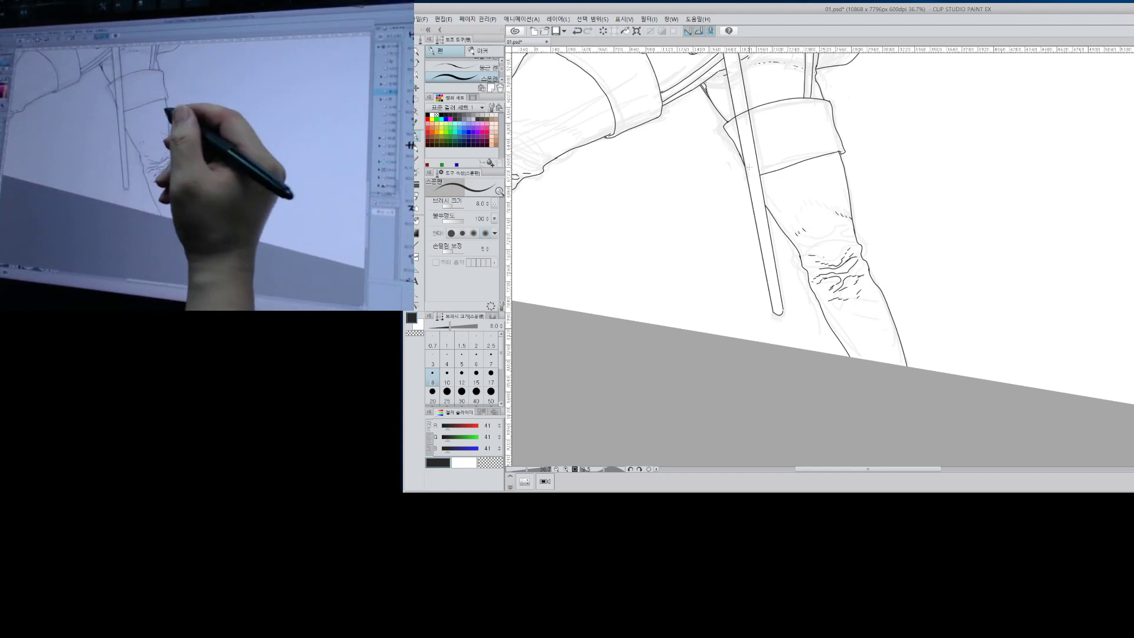
Erase the sleeve and bodice lines that cross the sword blade, using straight strokes along the blade.
key("alt+space")
left_click_drag(865, 171, 767, 177)
left_click_drag(892, 212, 837, 294)
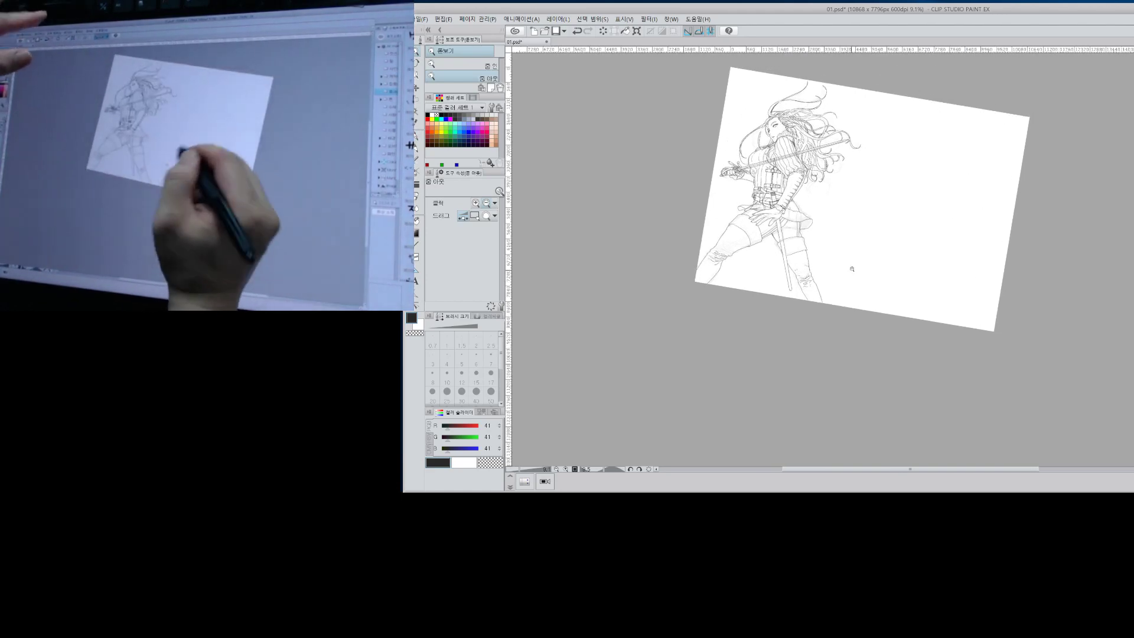
left_click_drag(821, 151, 898, 153)
left_click_drag(716, 263, 794, 326)
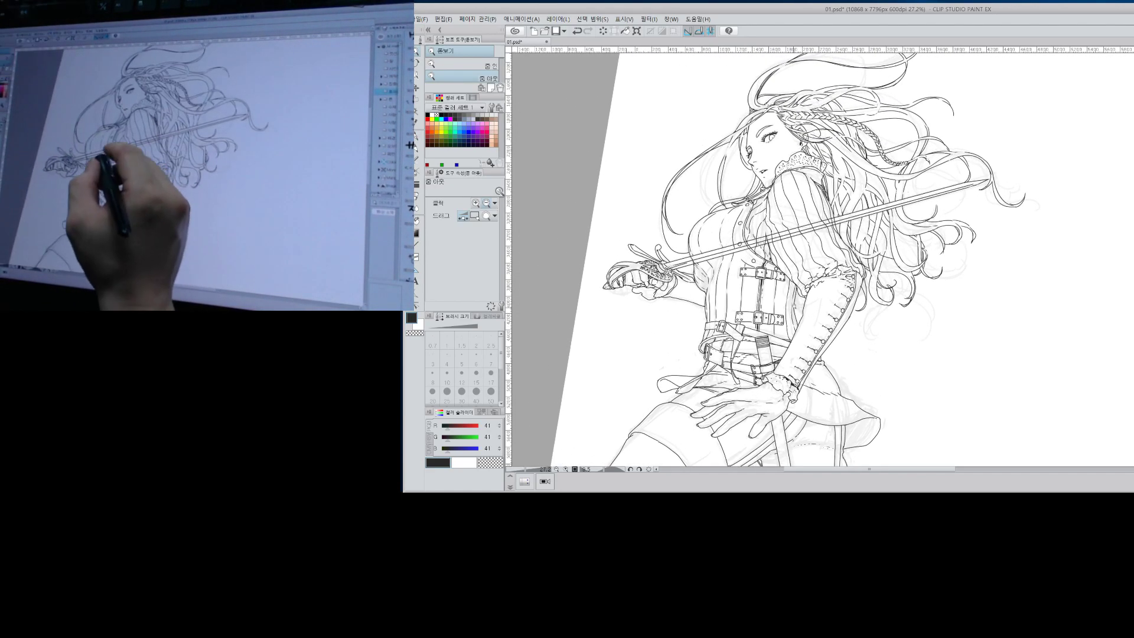
left_click_drag(722, 271, 780, 272)
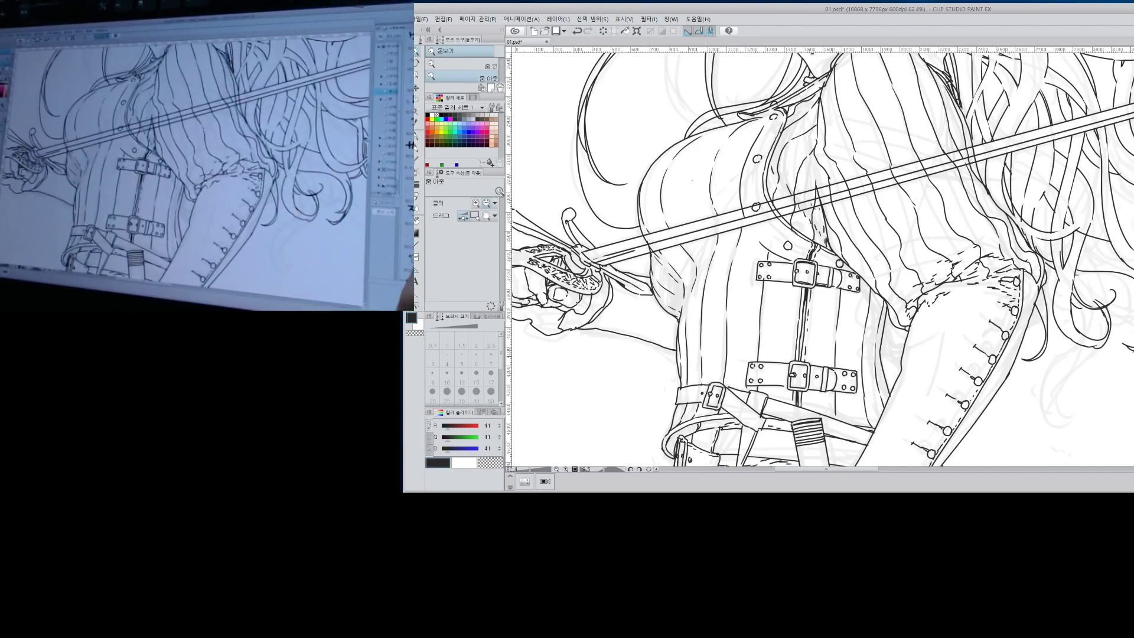
key("e")
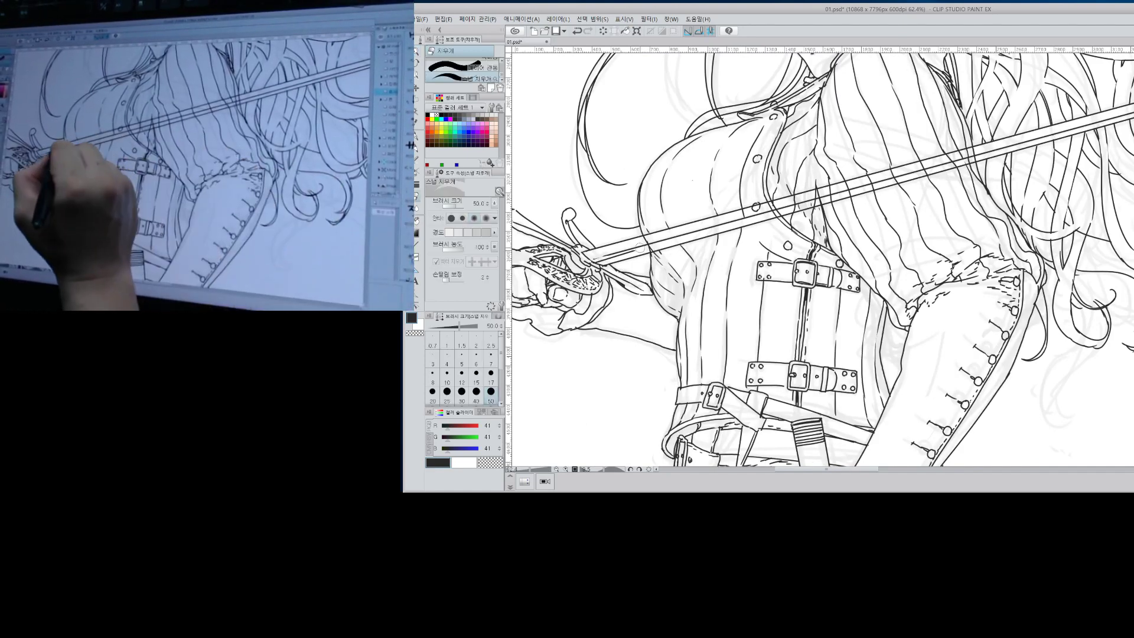
left_click(1007, 143, "shift")
left_click(982, 156, "shift")
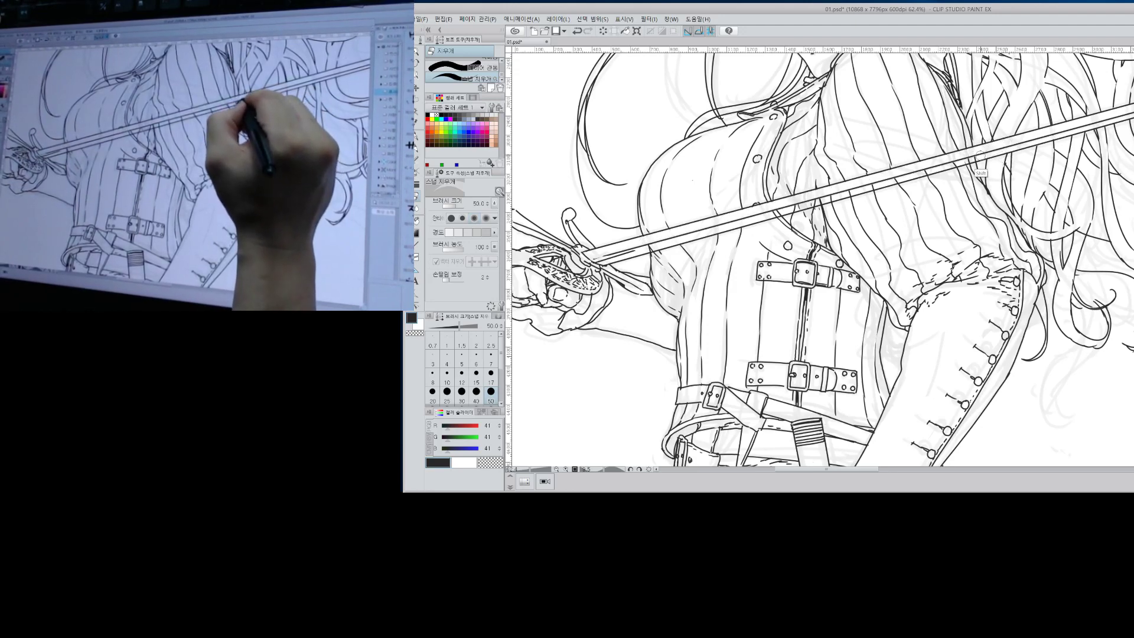
left_click(604, 260, "shift")
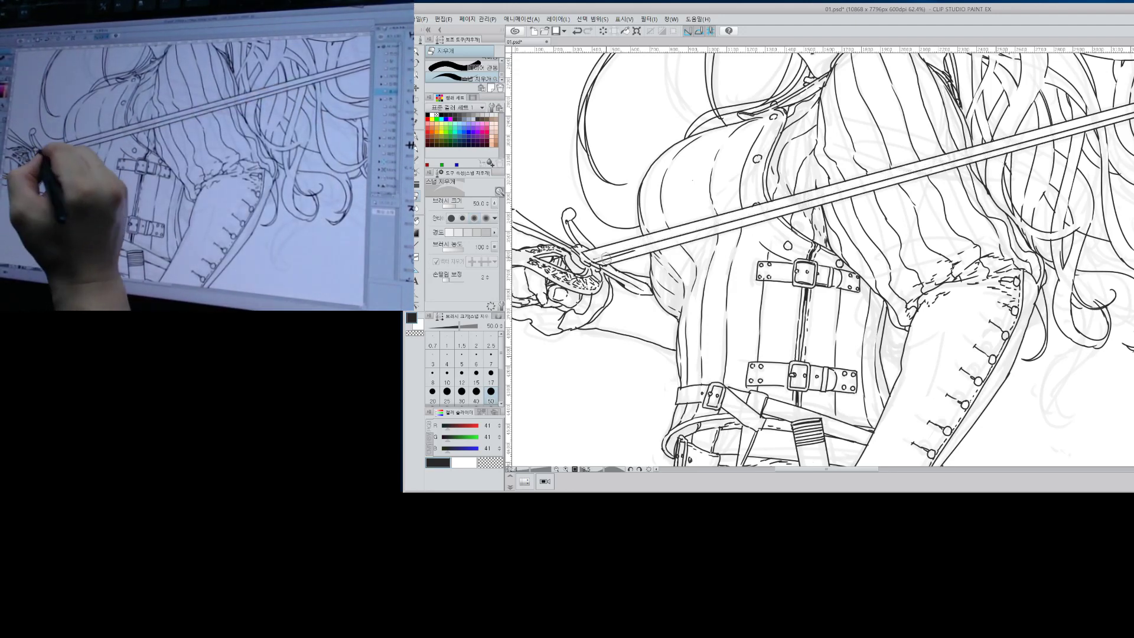
left_click(998, 145, "shift")
Erase and re-ink the thin hair strand in front of the face, adding a second line and cleaning its overlaps at the collar.
key("alt+space")
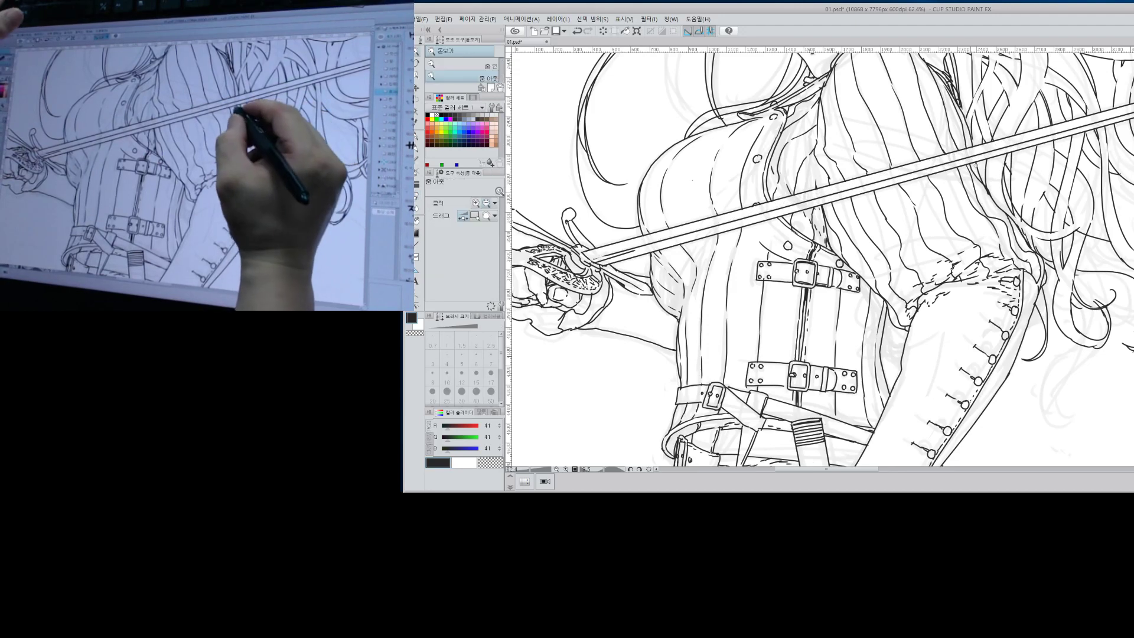
left_click_drag(998, 144, 910, 212)
left_click_drag(1051, 222, 951, 327)
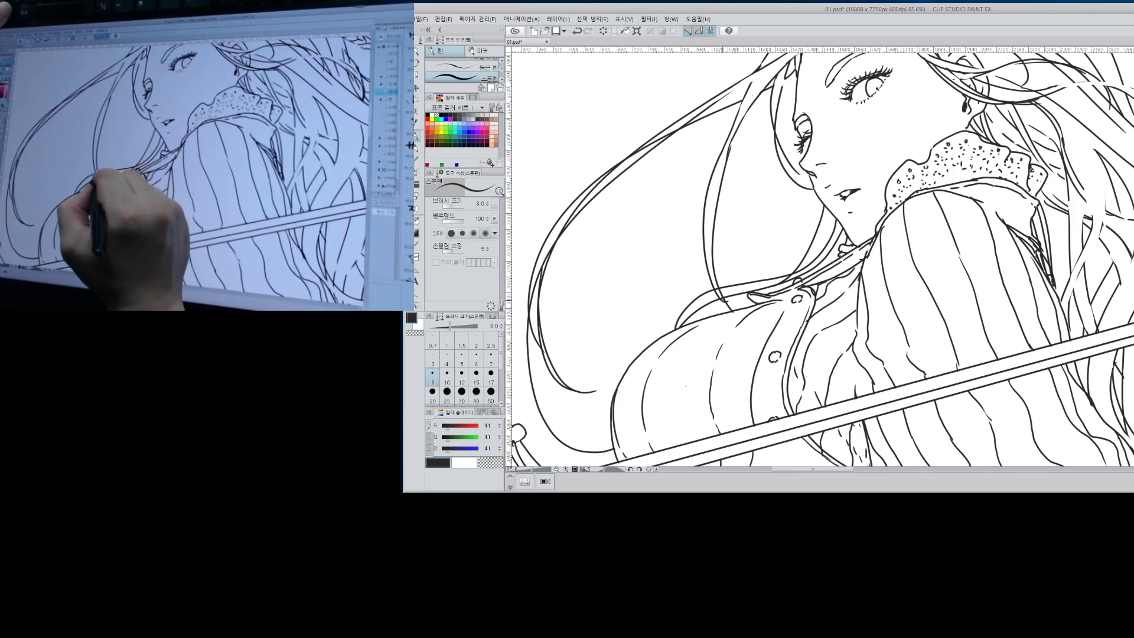
key("e")
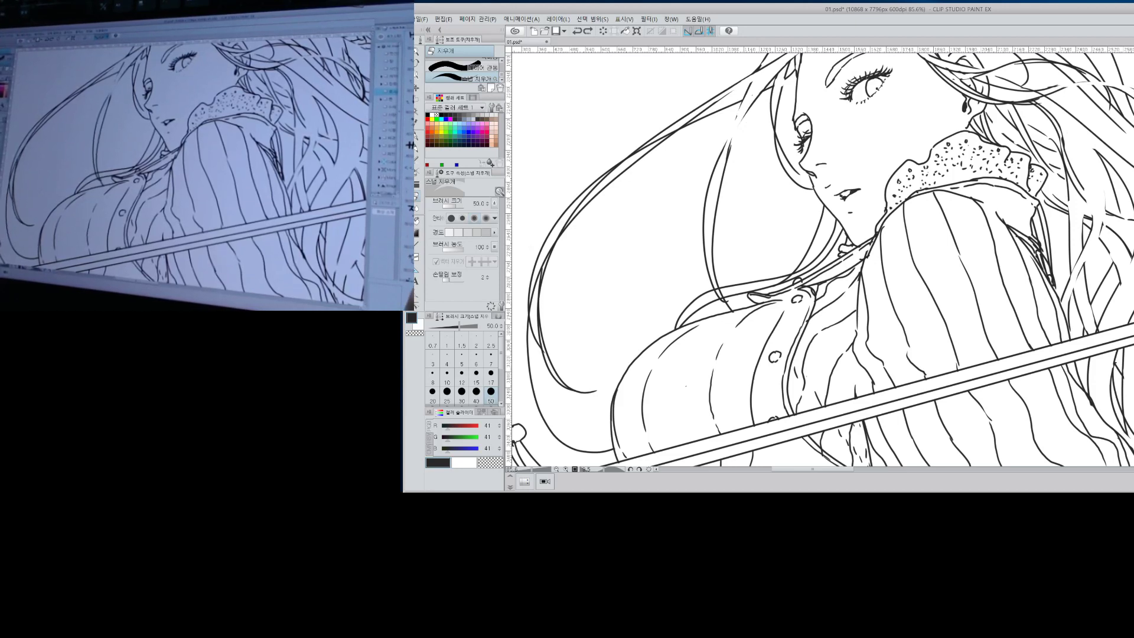
key("ctrl+z")
key("ctrl+y")
key("p")
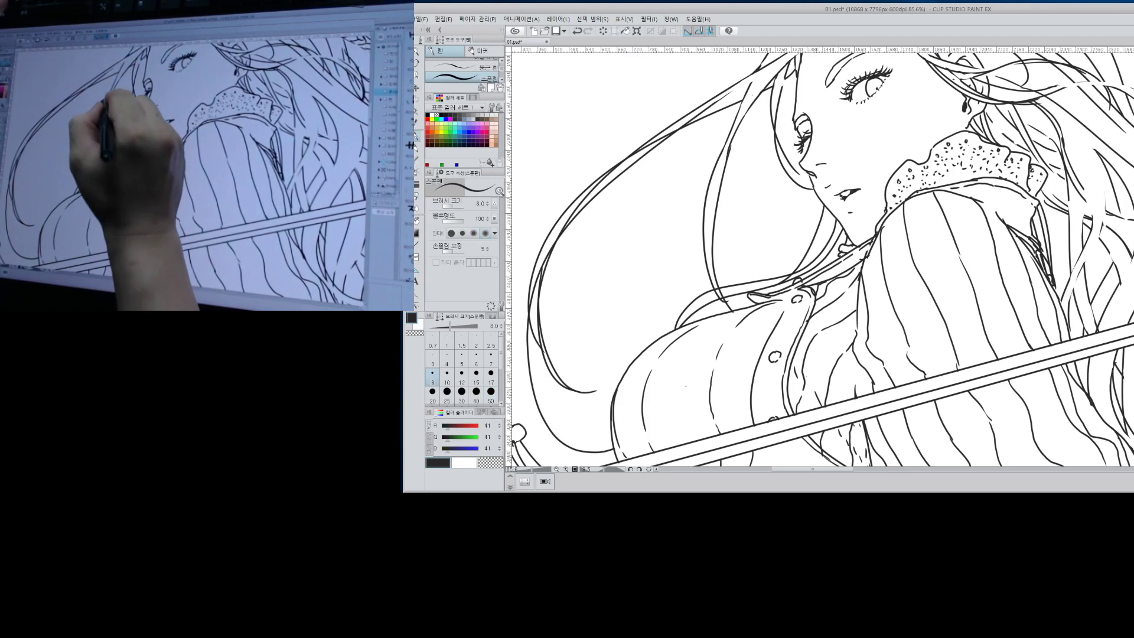
left_click_drag(727, 154, 711, 248)
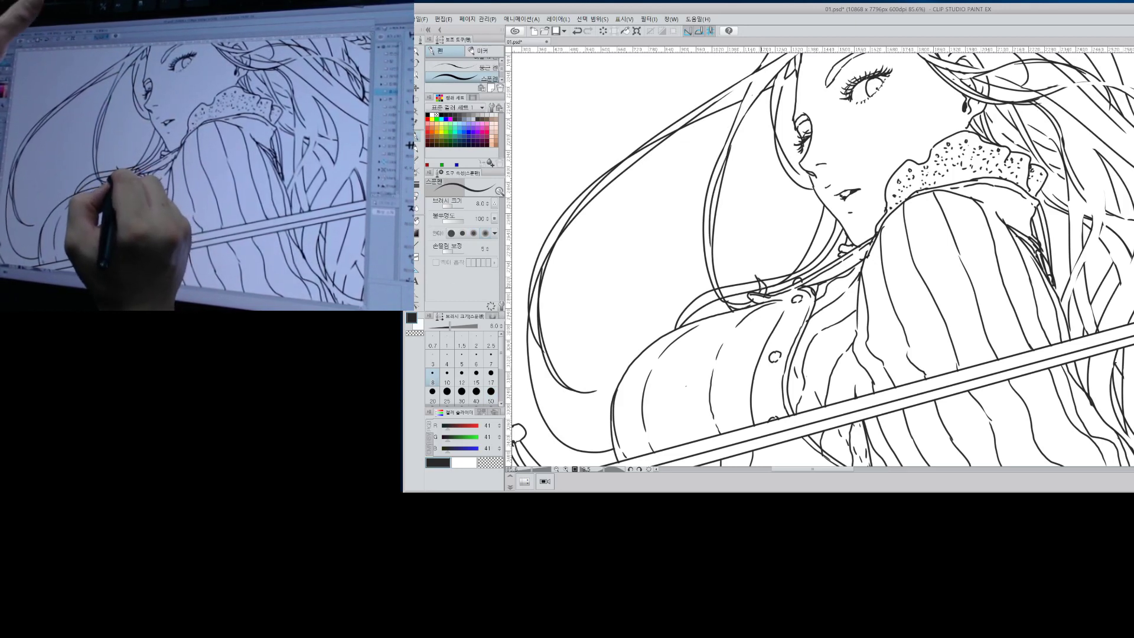
key("e")
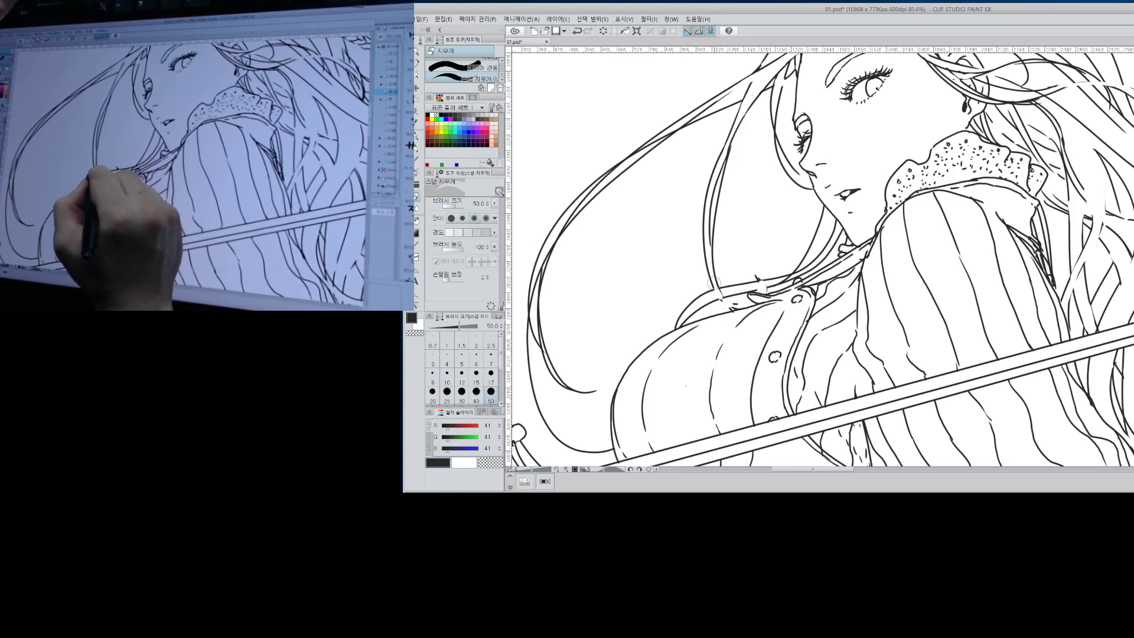
key("p")
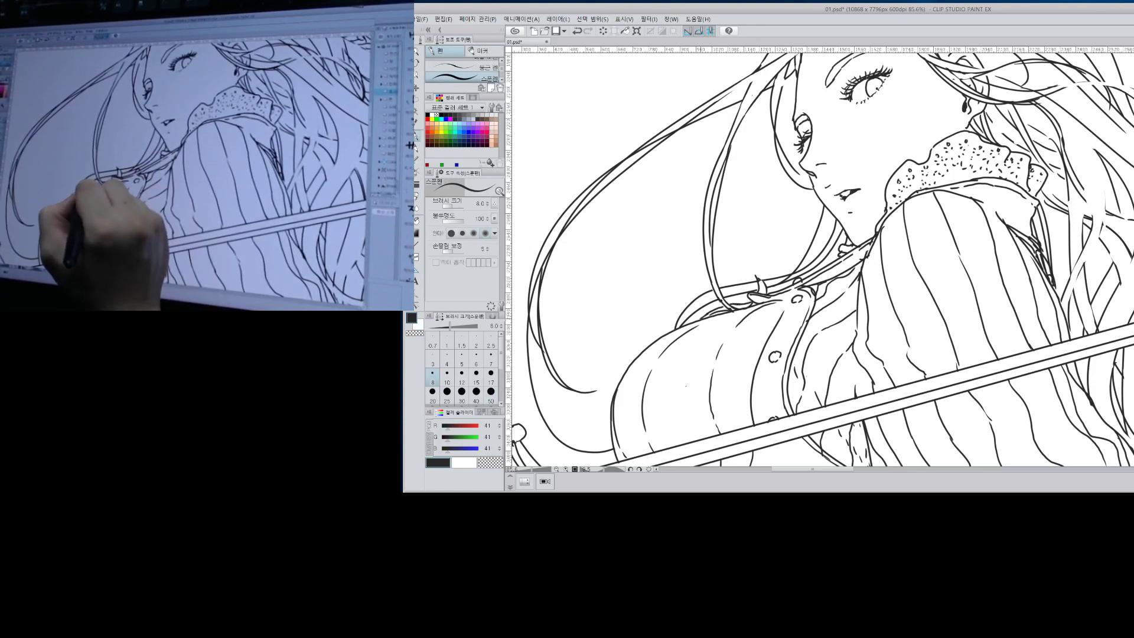
Ink a short touch-up stroke on the hair beside the swordswoman's chin and save the drawing.
left_click_drag(831, 214, 834, 233)
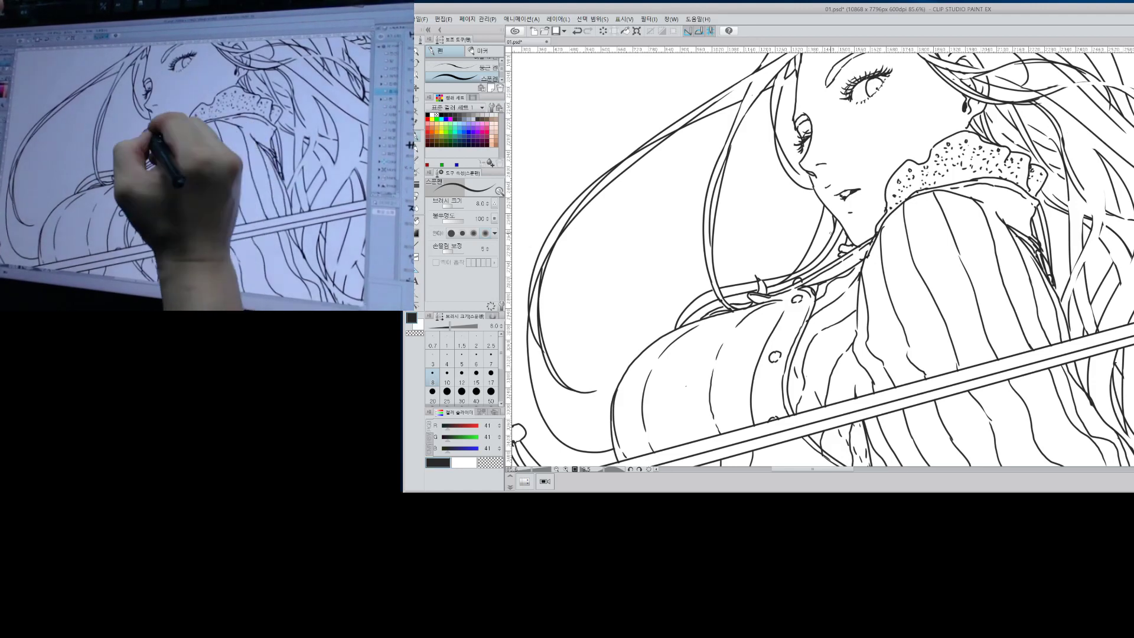
left_click_drag(926, 241, 909, 243)
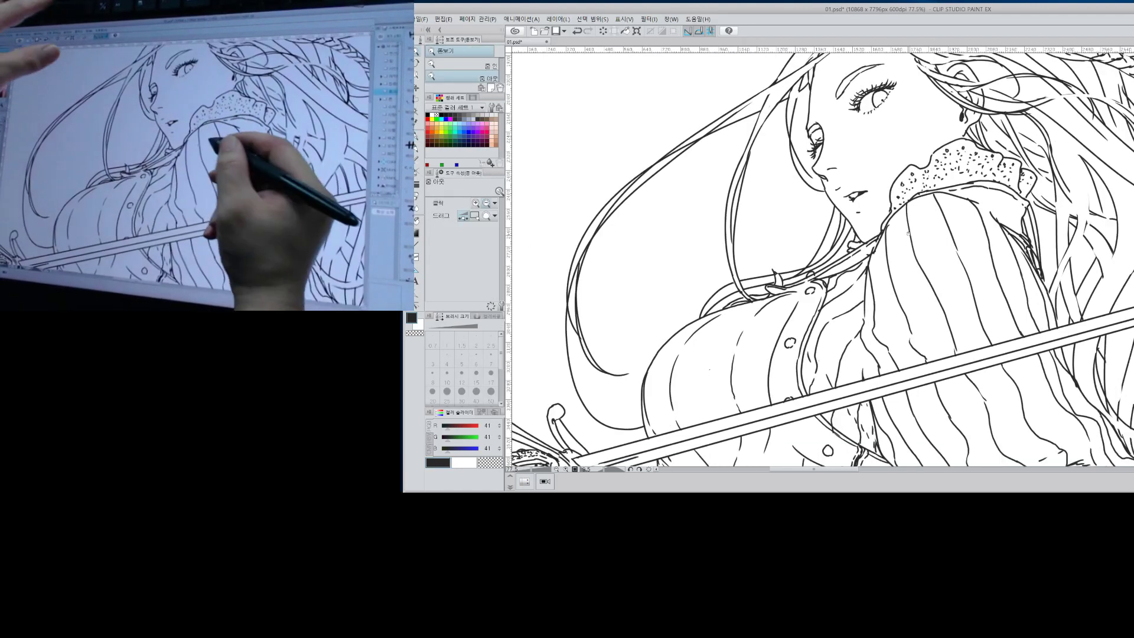
left_click_drag(997, 342, 944, 381)
left_click_drag(1001, 318, 933, 319)
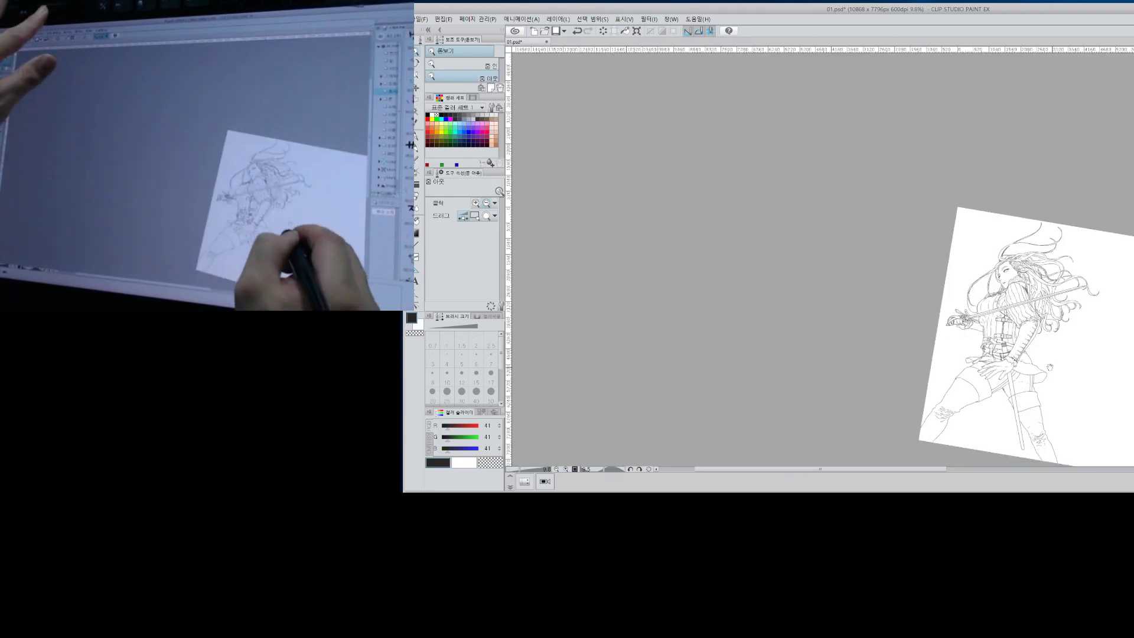
left_click_drag(1056, 359, 906, 312)
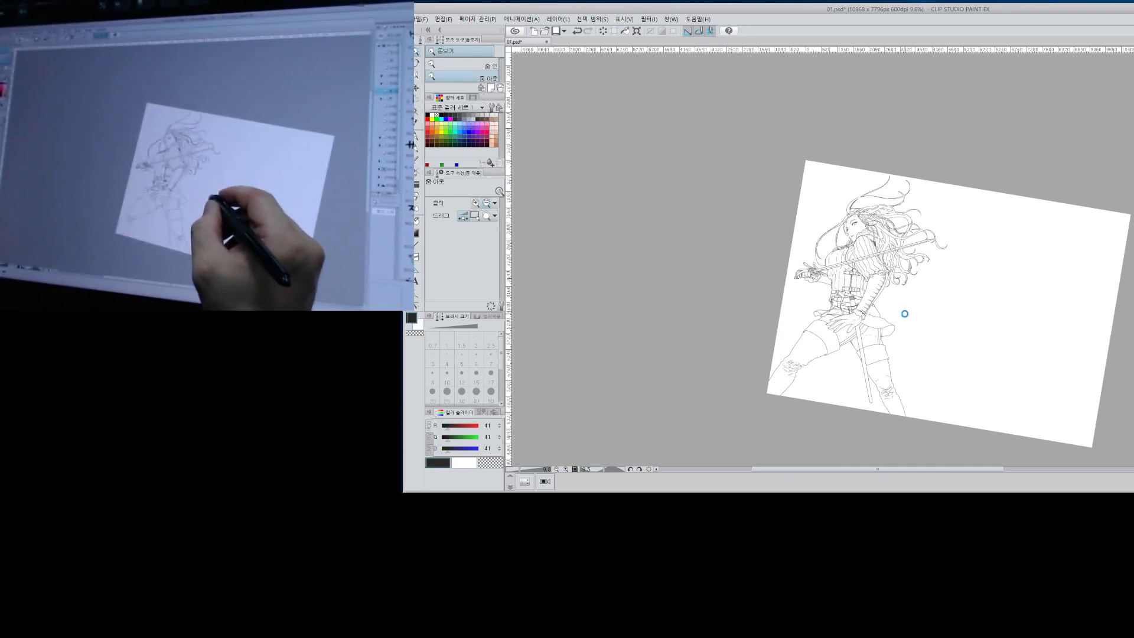
key("ctrl+s")
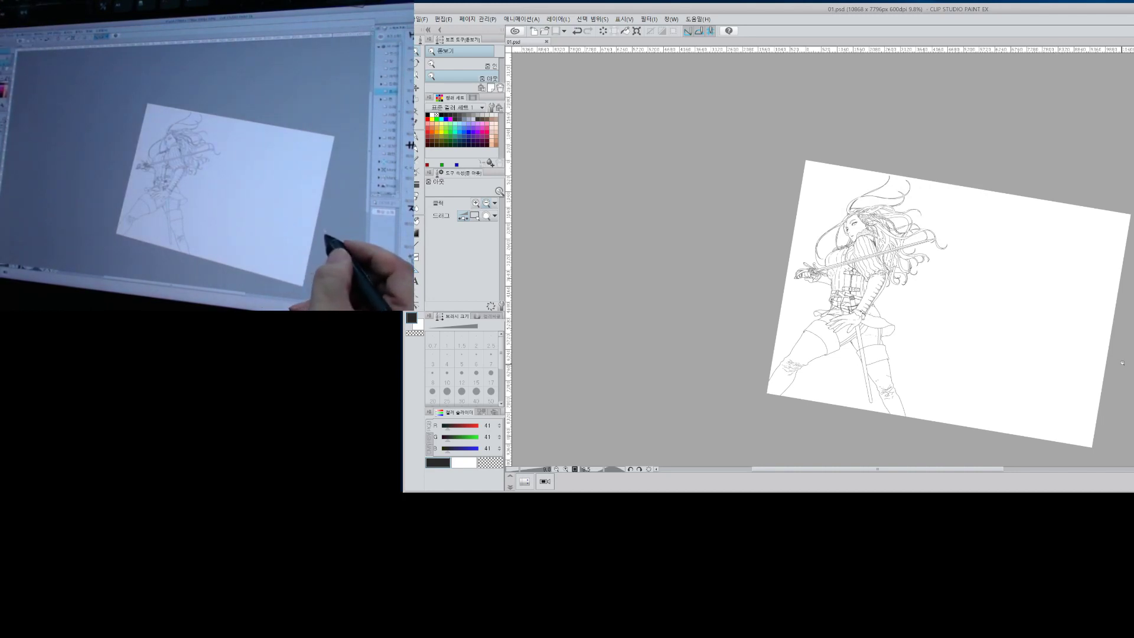
Reset the canvas rotation and clear the rough sketch of the armoured rifleman, leaving only the swordswoman's line art.
key("ctrl+at")
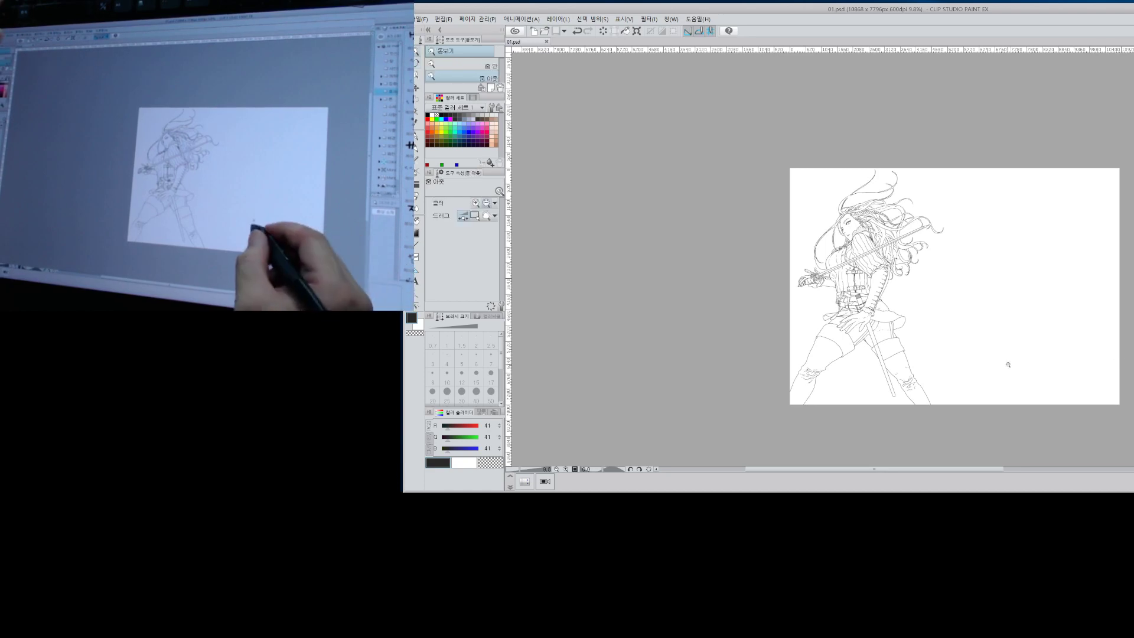
left_click_drag(1007, 367, 1023, 362)
left_click(1024, 362)
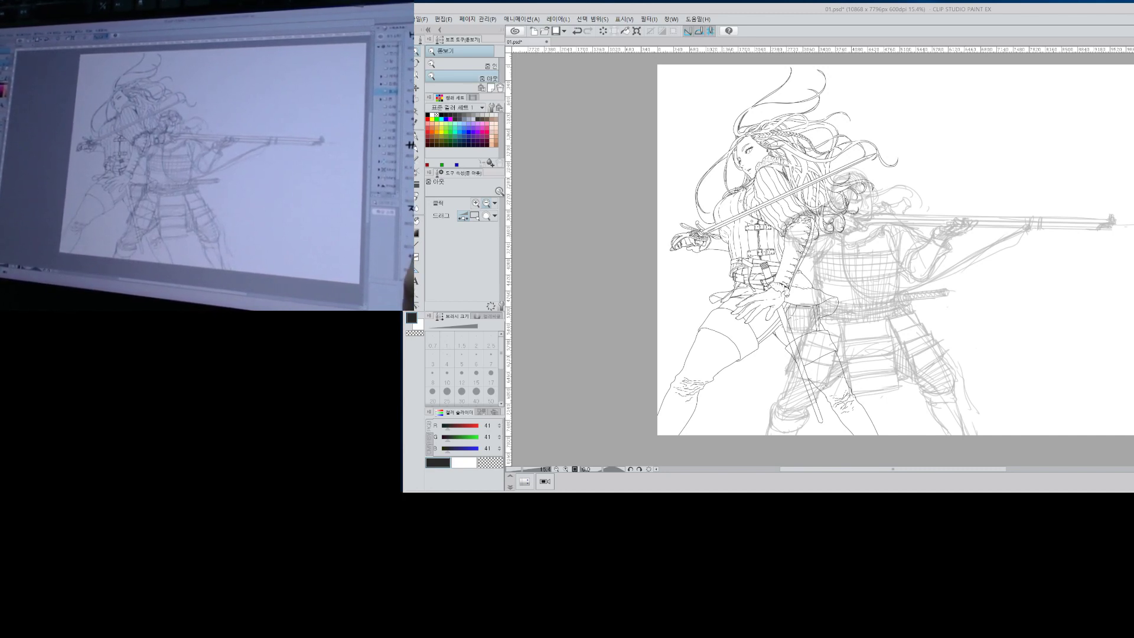
key("Delete")
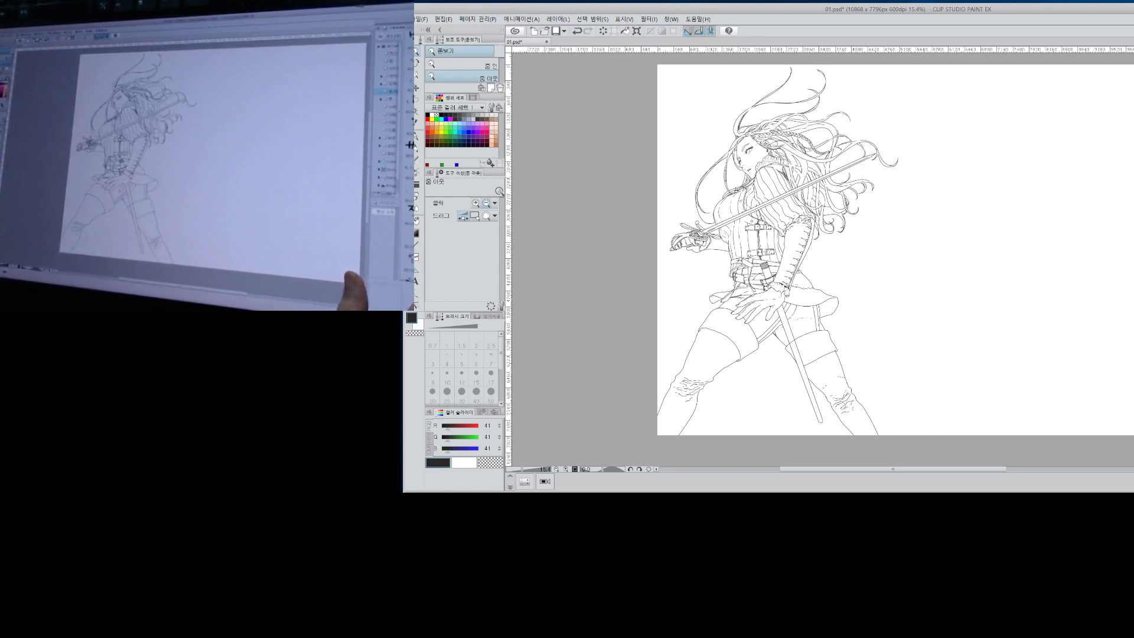
Set the pen to light purple, try a stroke over the torso, and enlarge the brush size to 70.
left_click(477, 124)
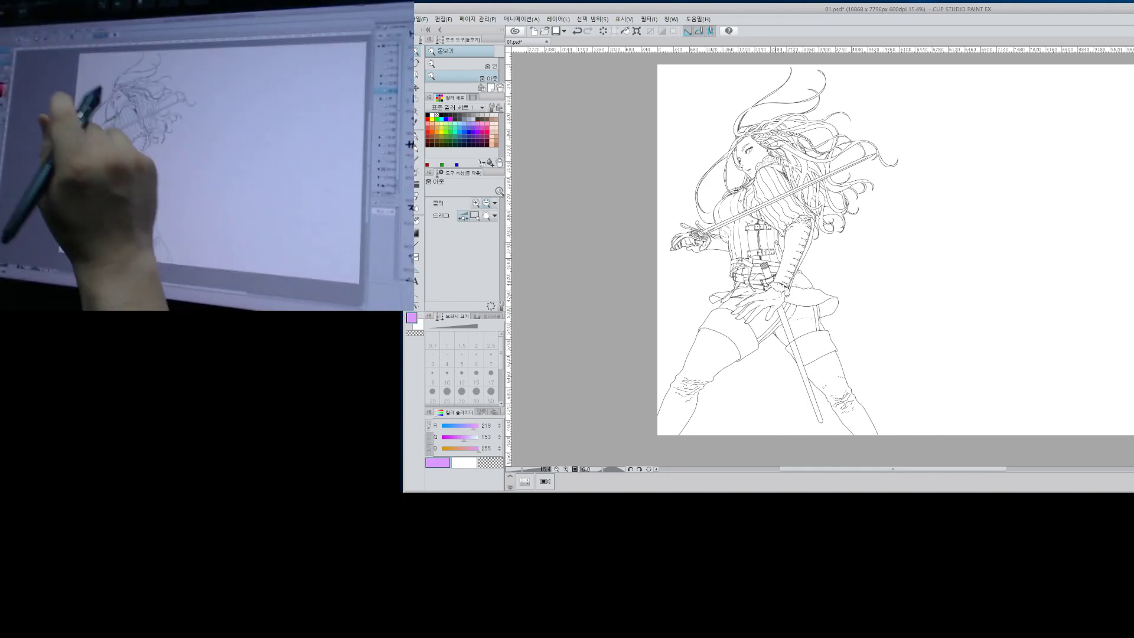
key("p")
key("bracketright")
key("bracketright")
key("bracketright")
key("bracketright")
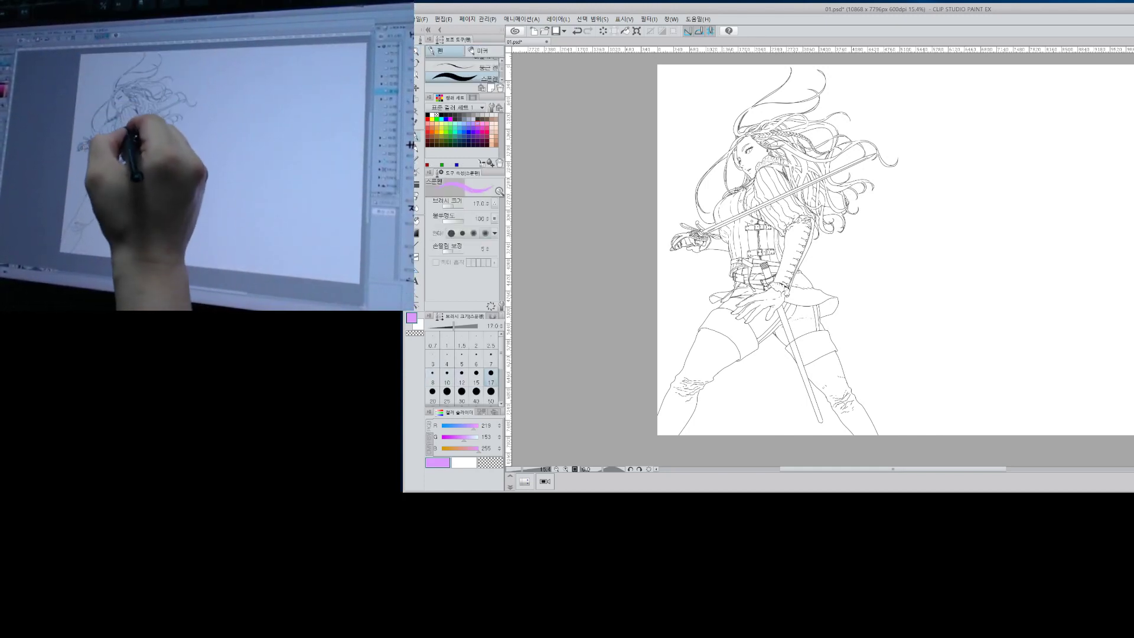
mouse_move(757, 198)
left_mouse_down()
mouse_move(749, 256)
mouse_move(705, 312)
left_mouse_up()
key("bracketright")
key("bracketright")
key("bracketright")
key("bracketright")
key("bracketright")
key("bracketright")
key("bracketright")
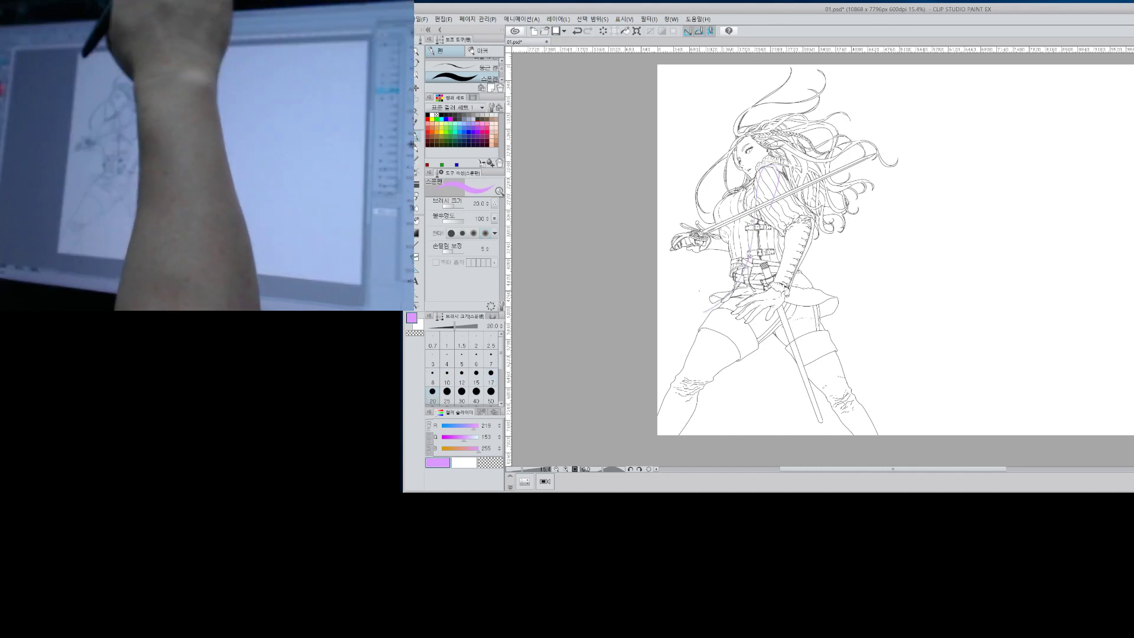
Handwrite "fin" in large light purple script across the swordswoman's torso and the blank area beside her.
mouse_move(783, 165)
left_mouse_down()
mouse_move(703, 306)
mouse_move(687, 291)
left_mouse_up()
mouse_move(711, 240)
left_mouse_down()
mouse_move(810, 229)
mouse_move(816, 262)
left_mouse_up()
left_click_drag(815, 211, 817, 216)
mouse_move(837, 250)
left_mouse_down()
mouse_move(851, 227)
mouse_move(919, 207)
left_mouse_up()
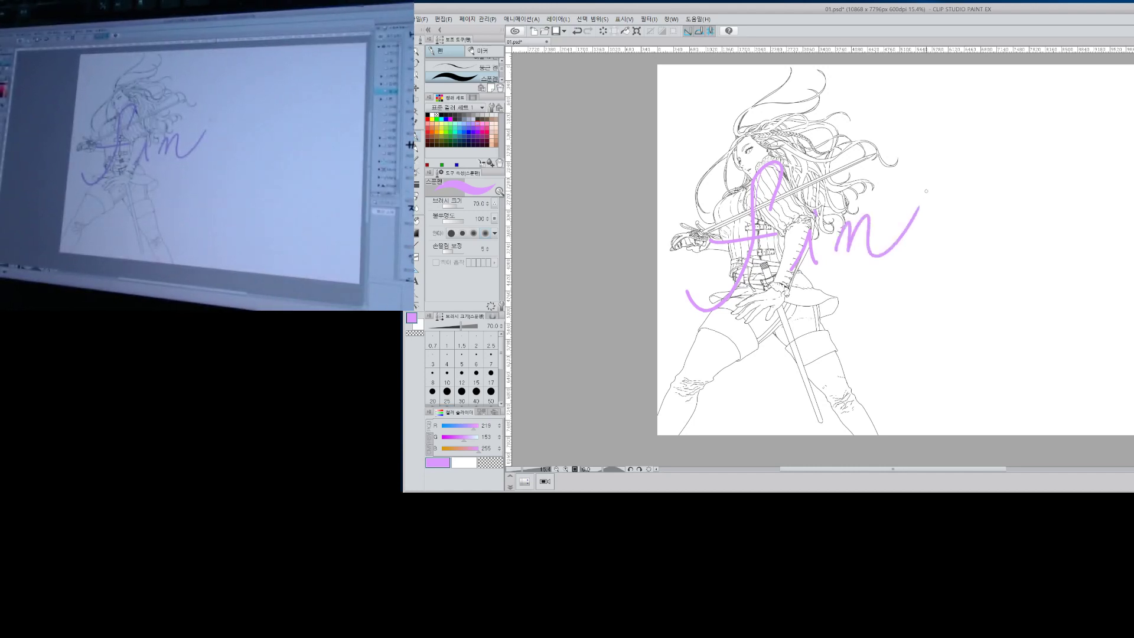